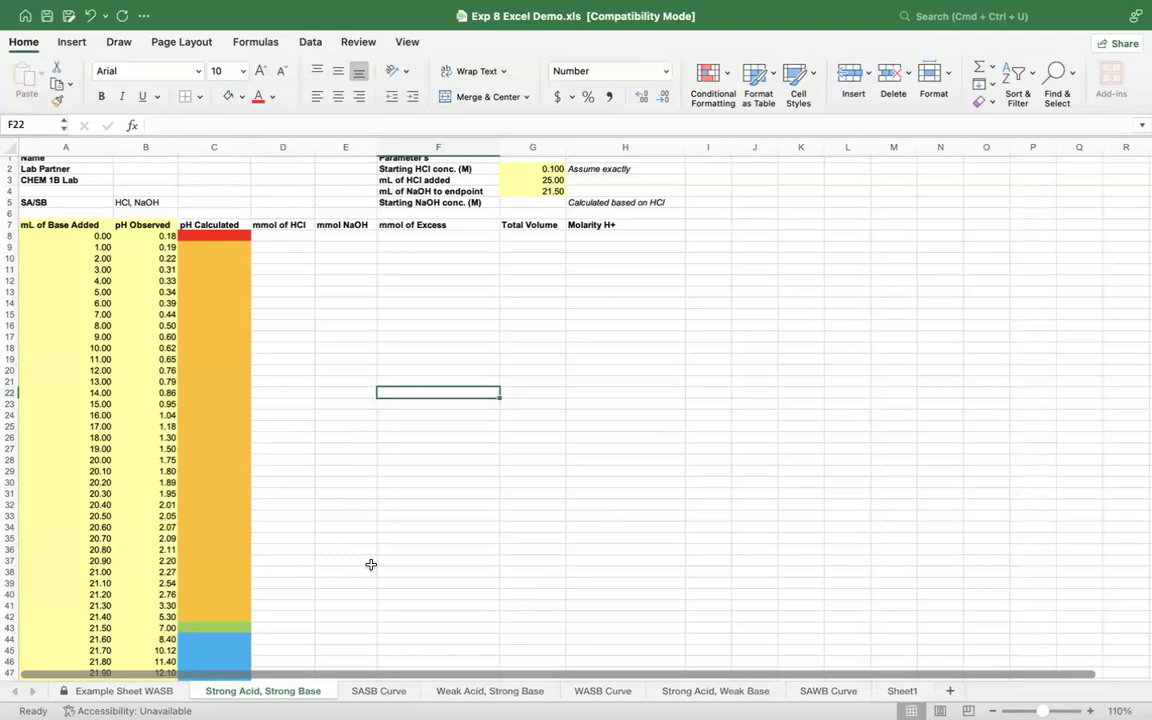
Step: Review the data table, parameters and notes on the Example Sheet WASB worksheet
{"action": "left_click", "coordinate": [140, 690]}
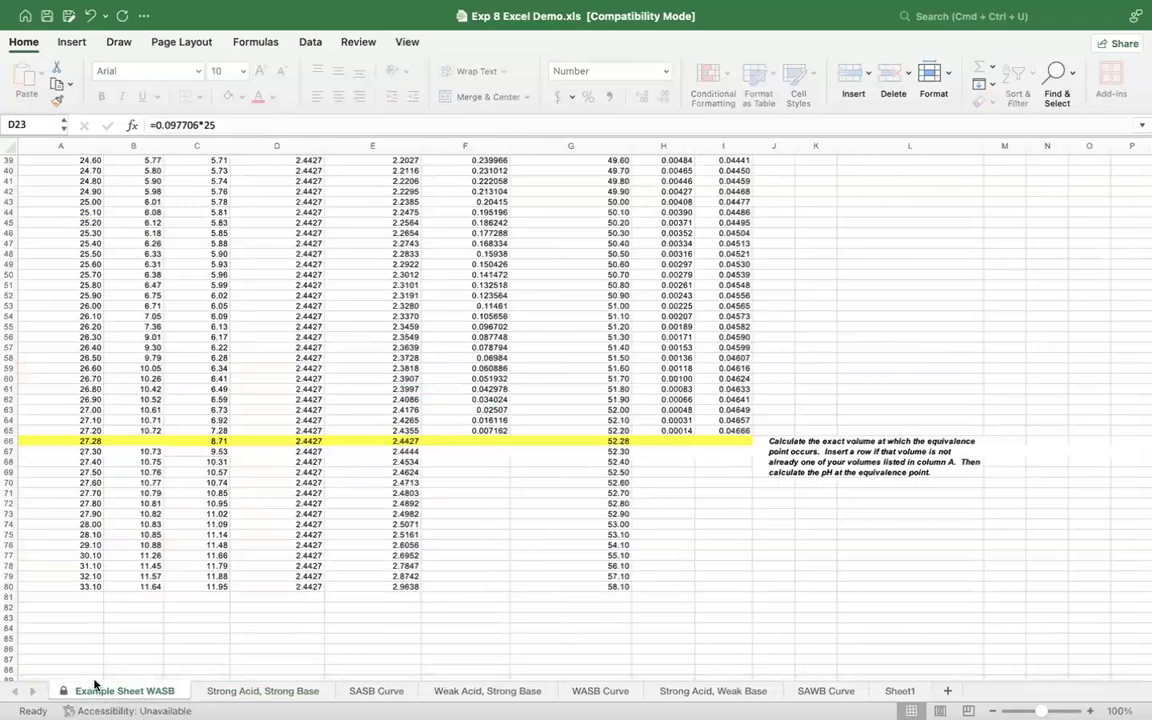
{"action": "scroll", "coordinate": [342, 414], "scroll_direction": "up", "scroll_amount": 10}
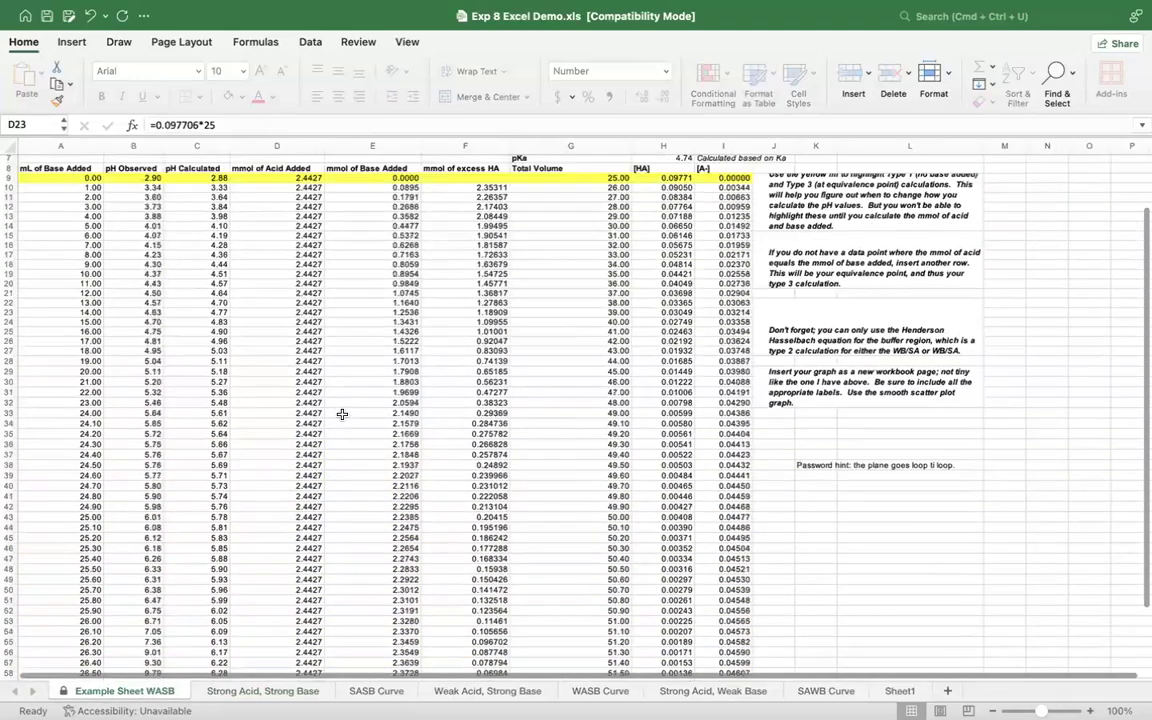
{"action": "scroll", "coordinate": [342, 414], "scroll_direction": "up", "scroll_amount": 2}
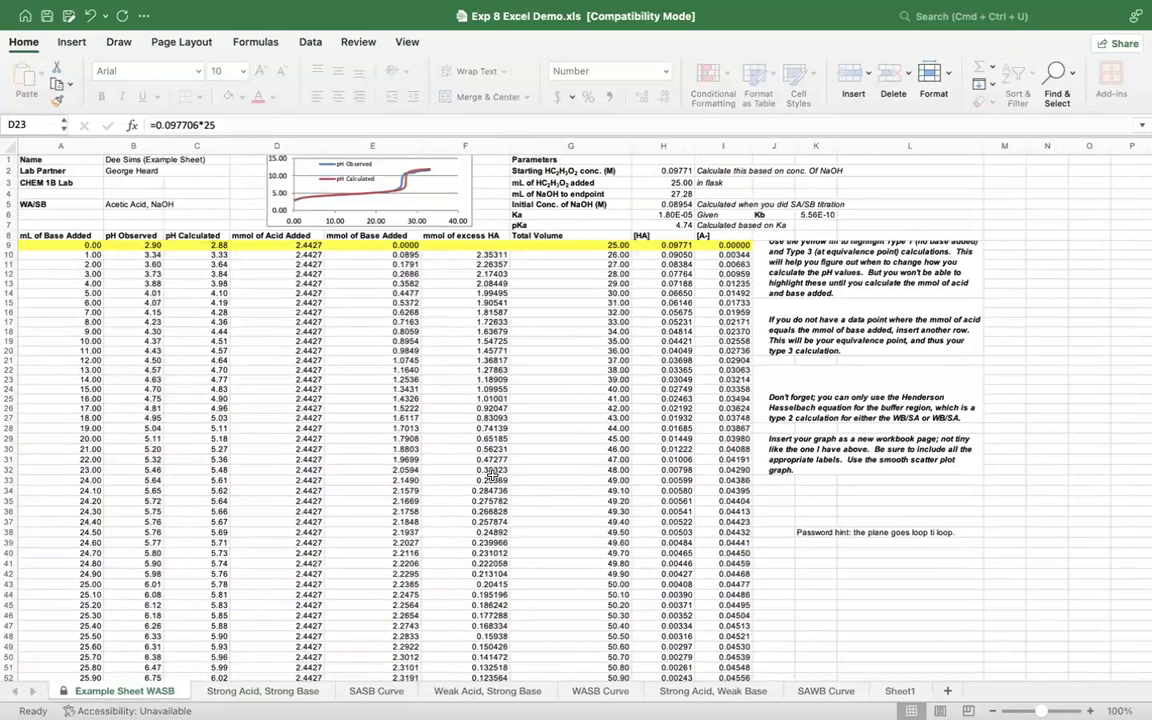
Step: Examine the base volumes, observed pH values and colour-coded pH Calculated regions on the Strong Acid, Strong Base sheet
{"action": "left_click", "coordinate": [240, 691]}
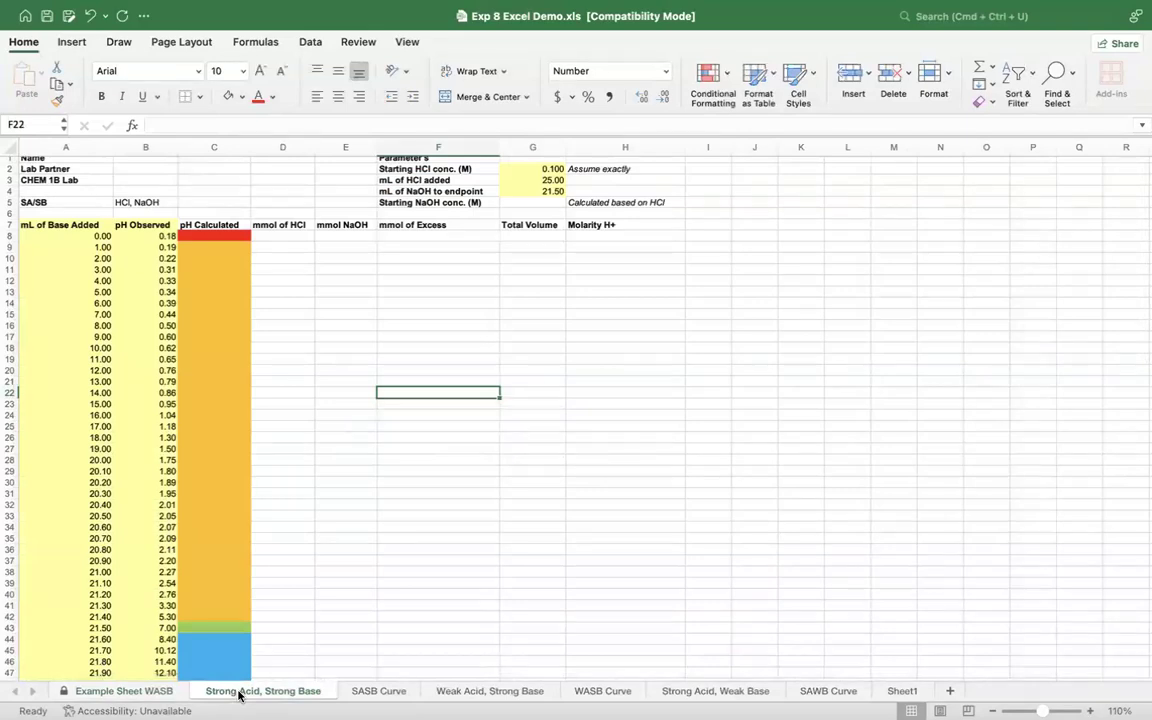
{"action": "left_click", "coordinate": [46, 235]}
{"action": "double_click", "coordinate": [46, 235]}
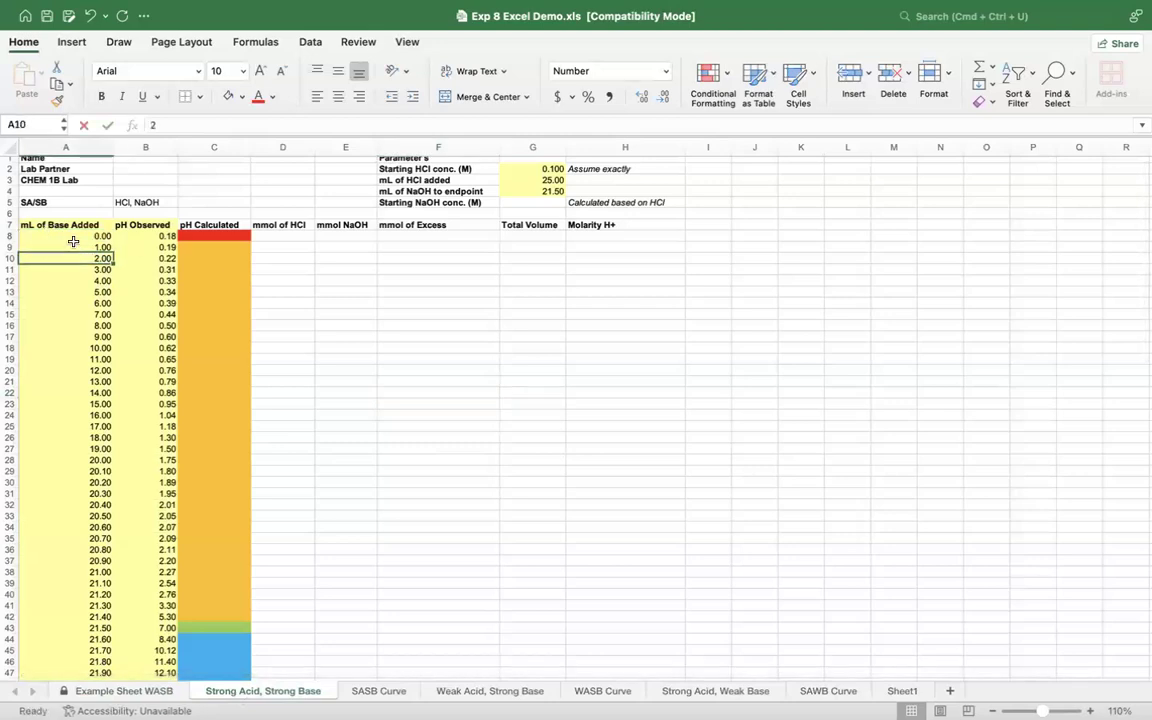
{"action": "left_click_drag", "start_coordinate": [36, 236], "coordinate": [141, 584]}
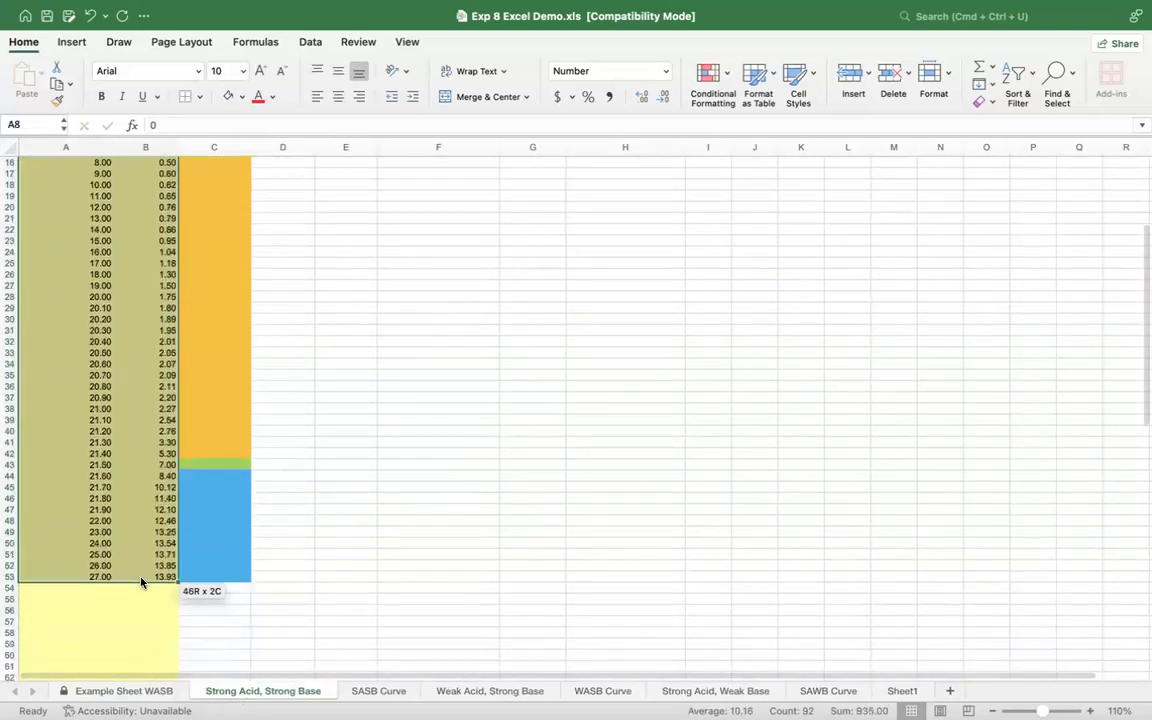
{"action": "scroll", "coordinate": [360, 448], "scroll_direction": "up", "scroll_amount": 3}
{"action": "left_click", "coordinate": [360, 448]}
{"action": "scroll", "coordinate": [360, 448], "scroll_direction": "up", "scroll_amount": 3}
{"action": "scroll", "coordinate": [275, 300], "scroll_direction": "down", "scroll_amount": 1}
{"action": "left_click", "coordinate": [275, 273]}
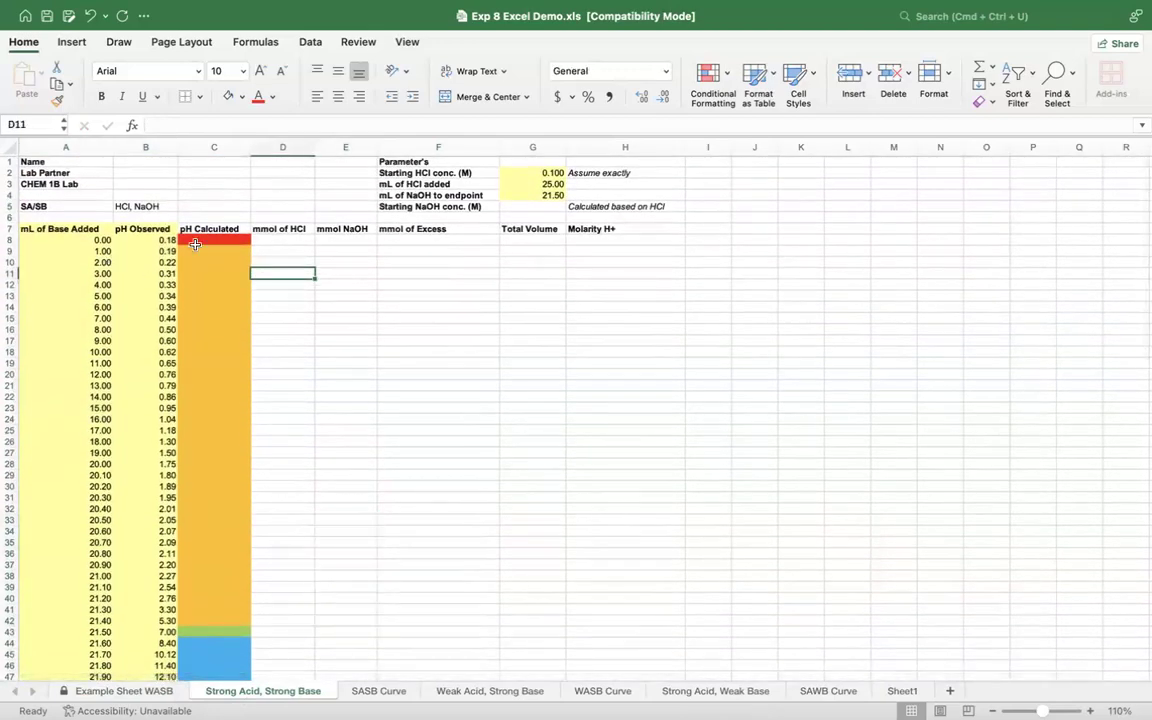
{"action": "scroll", "coordinate": [223, 246], "scroll_direction": "down", "scroll_amount": 2}
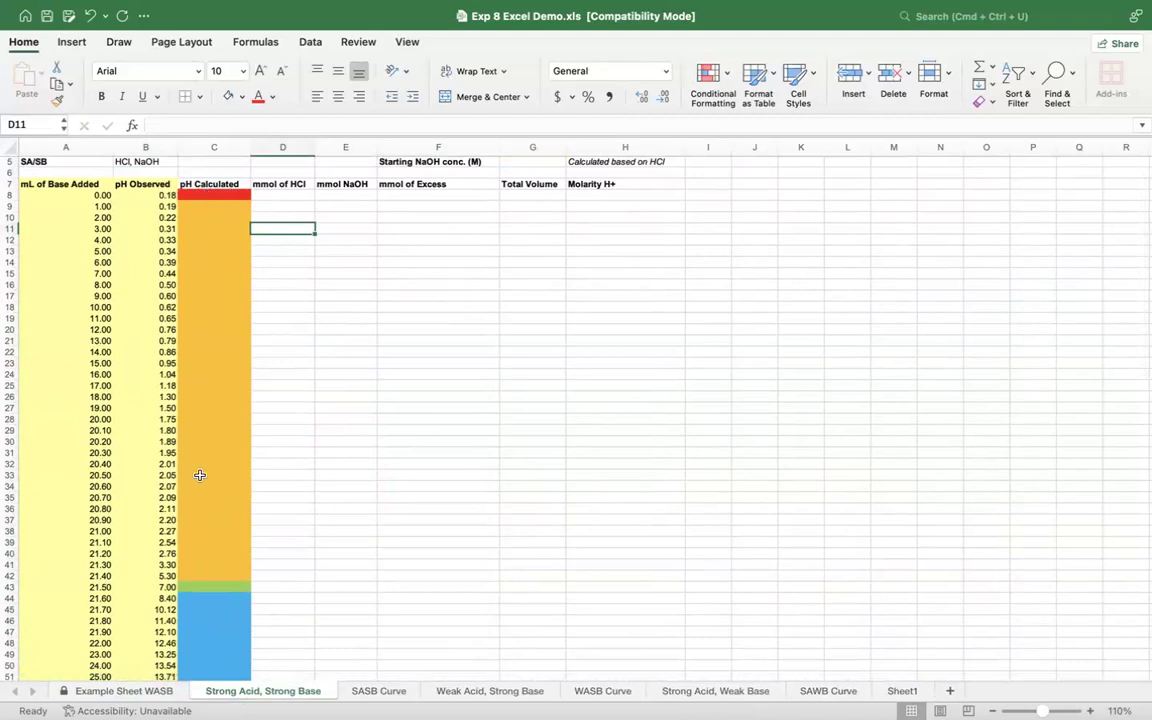
{"action": "scroll", "coordinate": [200, 475], "scroll_direction": "down", "scroll_amount": 4}
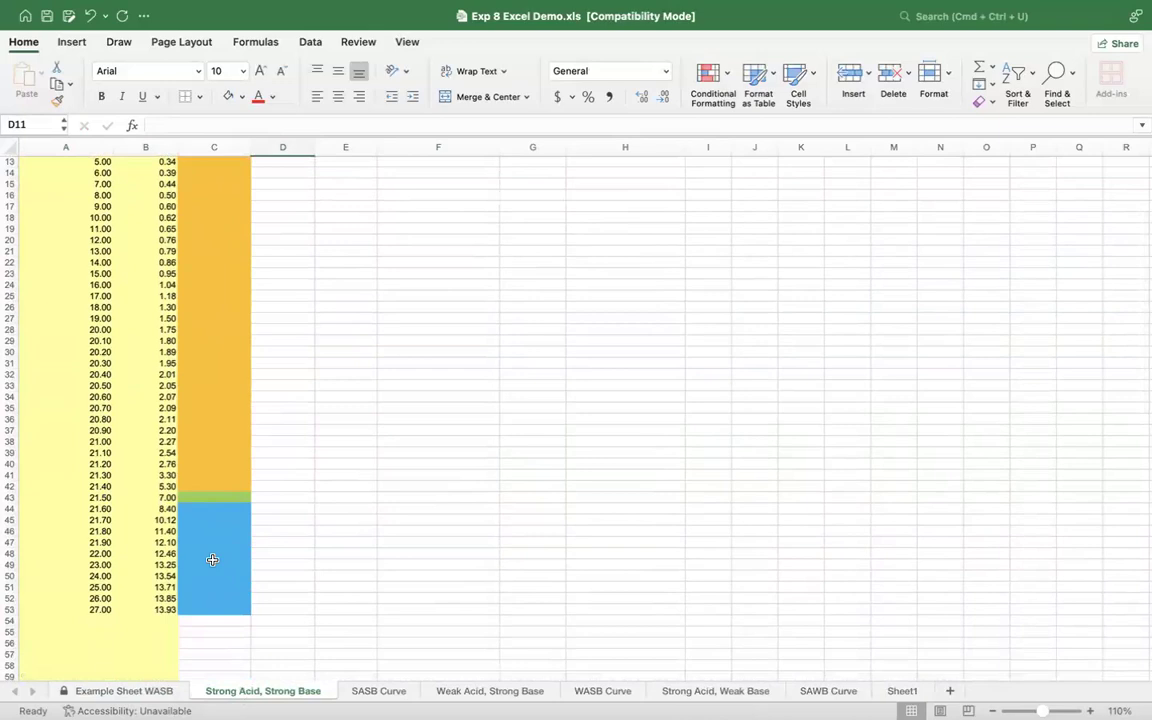
{"action": "scroll", "coordinate": [212, 560], "scroll_direction": "up", "scroll_amount": 5}
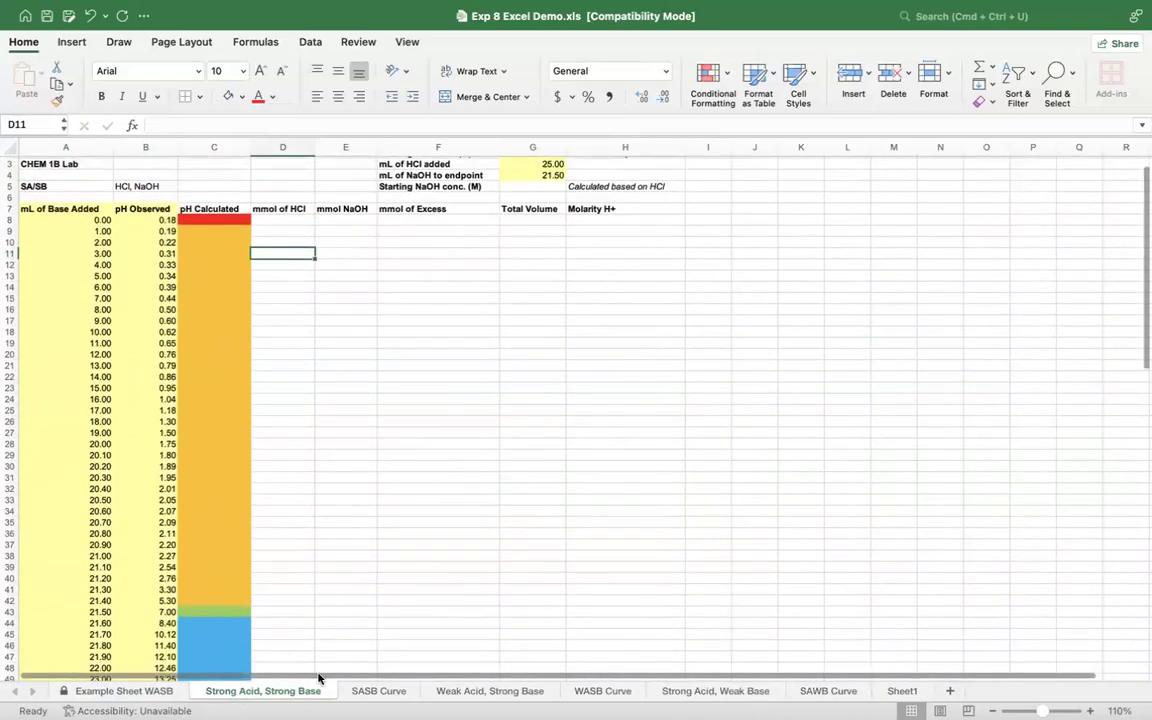
Step: View the titration chart on the SASB Curve sheet and return to the Strong Acid, Strong Base sheet
{"action": "left_click", "coordinate": [376, 694]}
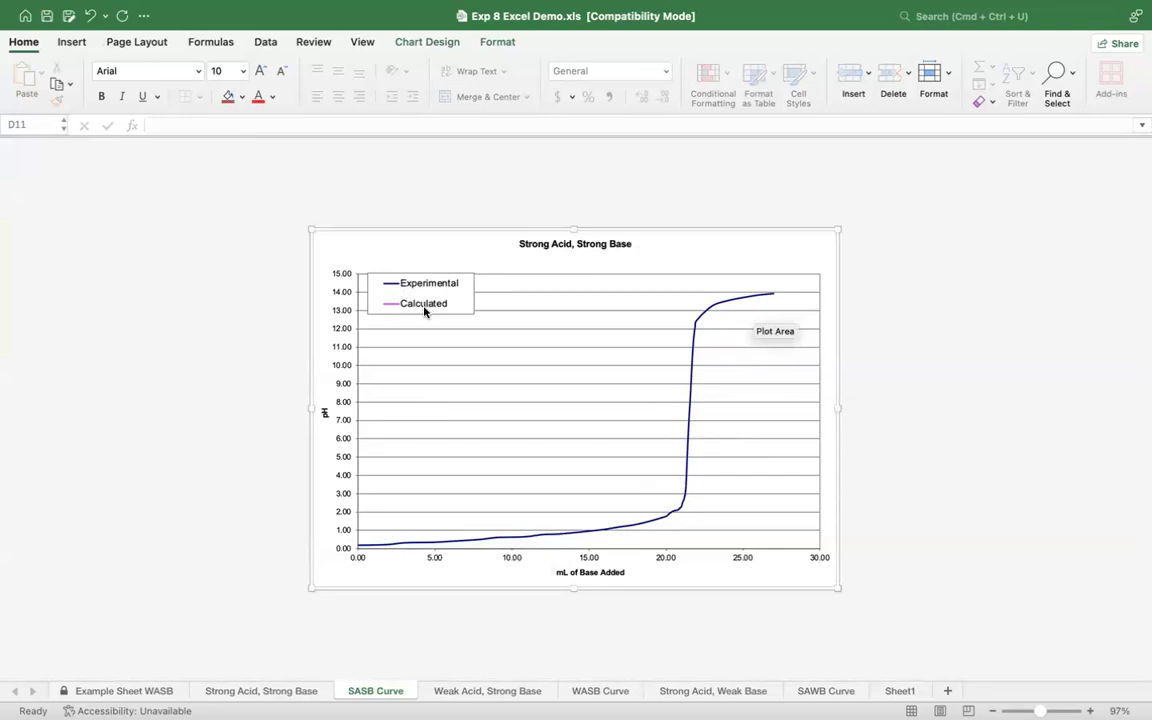
{"action": "left_click", "coordinate": [263, 690]}
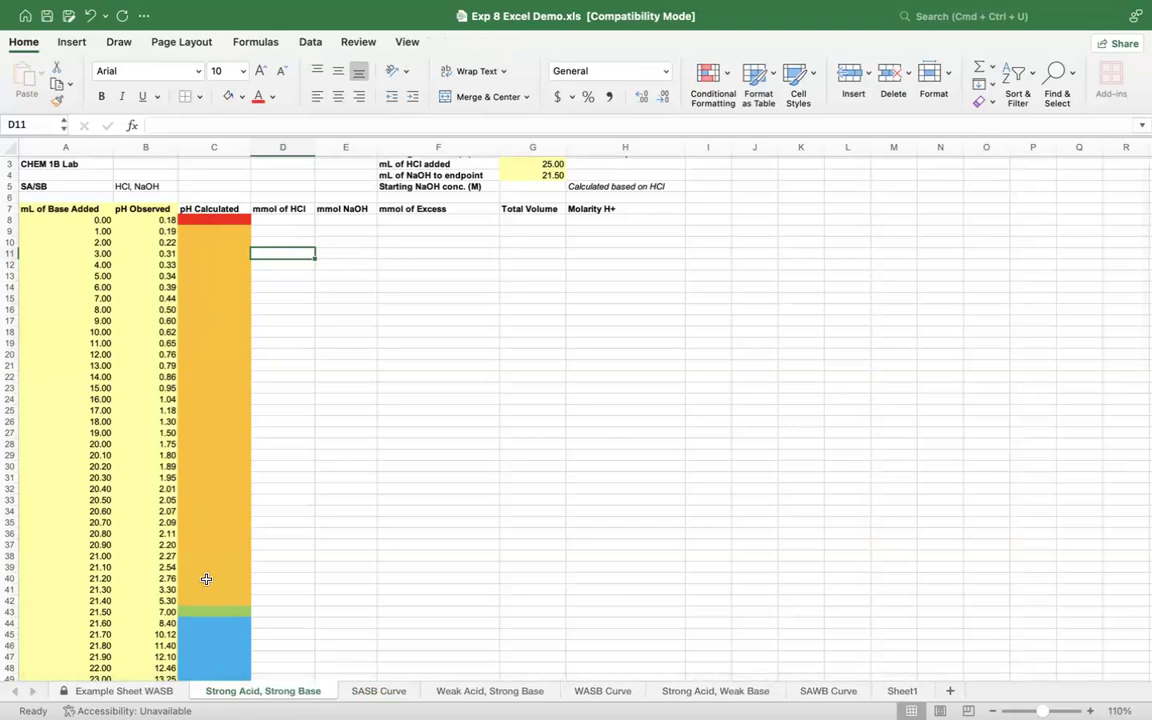
{"action": "scroll", "coordinate": [206, 579], "scroll_direction": "up", "scroll_amount": 2}
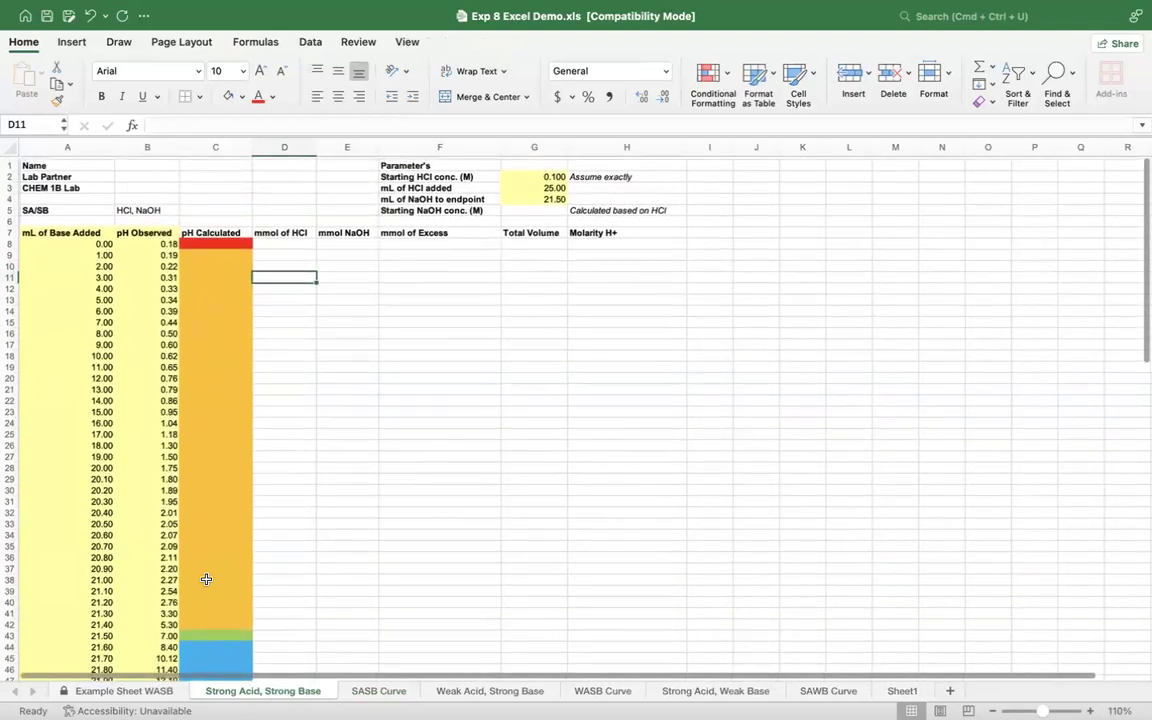
{"action": "scroll", "coordinate": [386, 234], "scroll_direction": "down", "scroll_amount": 1}
Step: Inspect the starting HCl concentration, mL of HCl added and mL of NaOH to endpoint in G2 to G4
{"action": "left_click", "coordinate": [552, 163]}
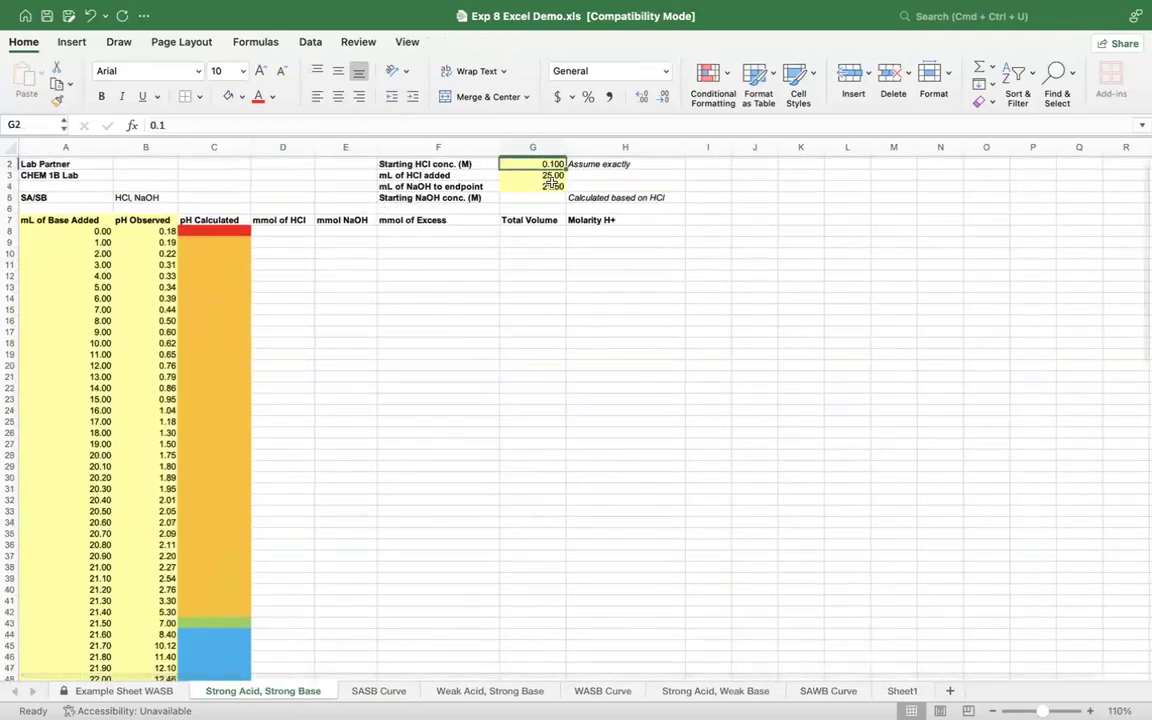
{"action": "scroll", "coordinate": [550, 175], "scroll_direction": "up", "scroll_amount": 1}
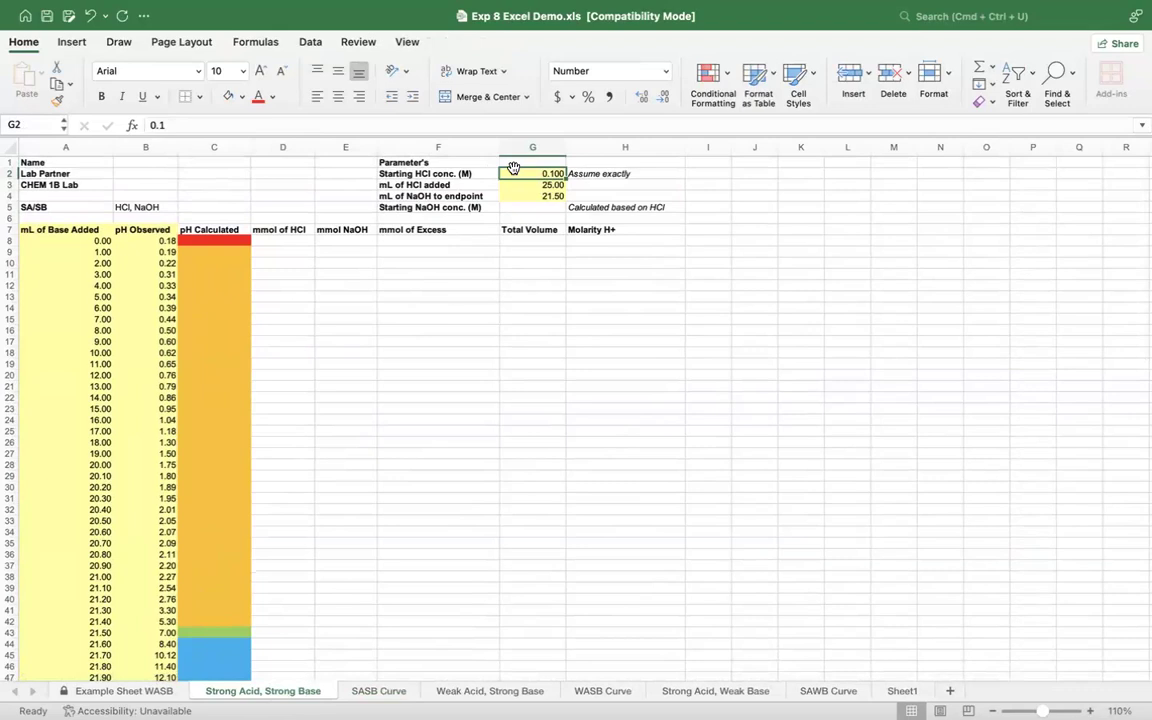
{"action": "left_click", "coordinate": [518, 185]}
{"action": "left_click", "coordinate": [529, 195]}
Step: Calculate the starting NaOH concentration in G5 with the formula =(G2*G3)/G4
{"action": "left_click", "coordinate": [524, 207]}
{"action": "type", "text": "="}
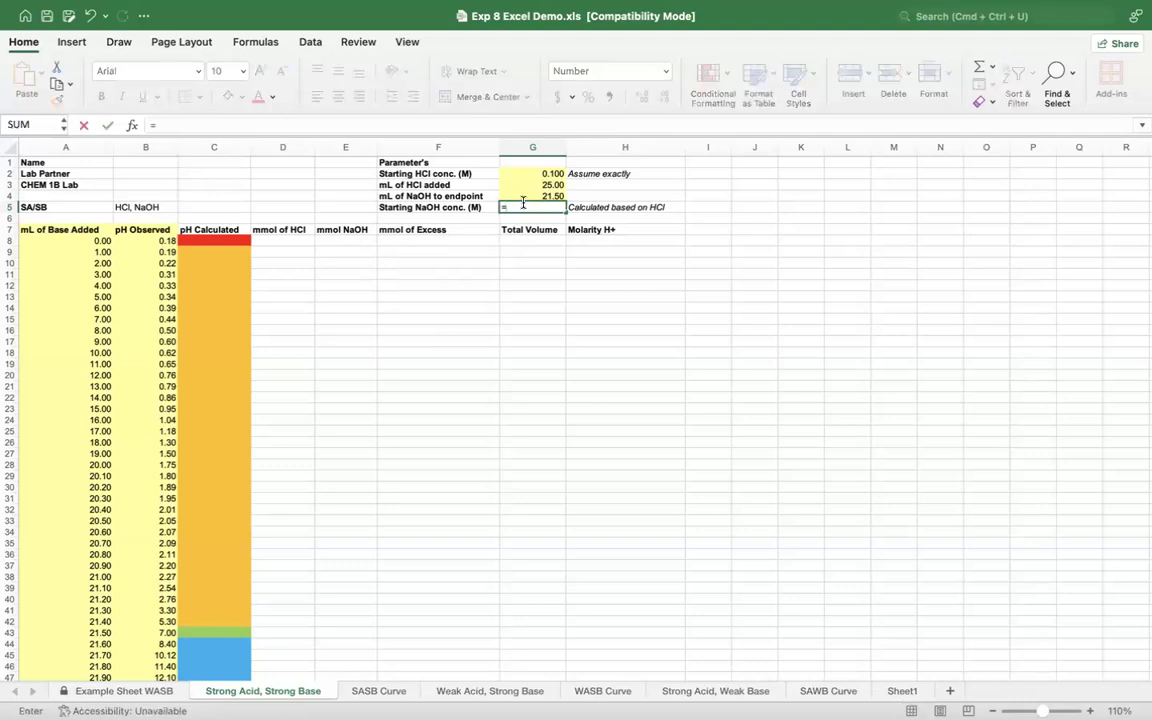
{"action": "type", "text": "("}
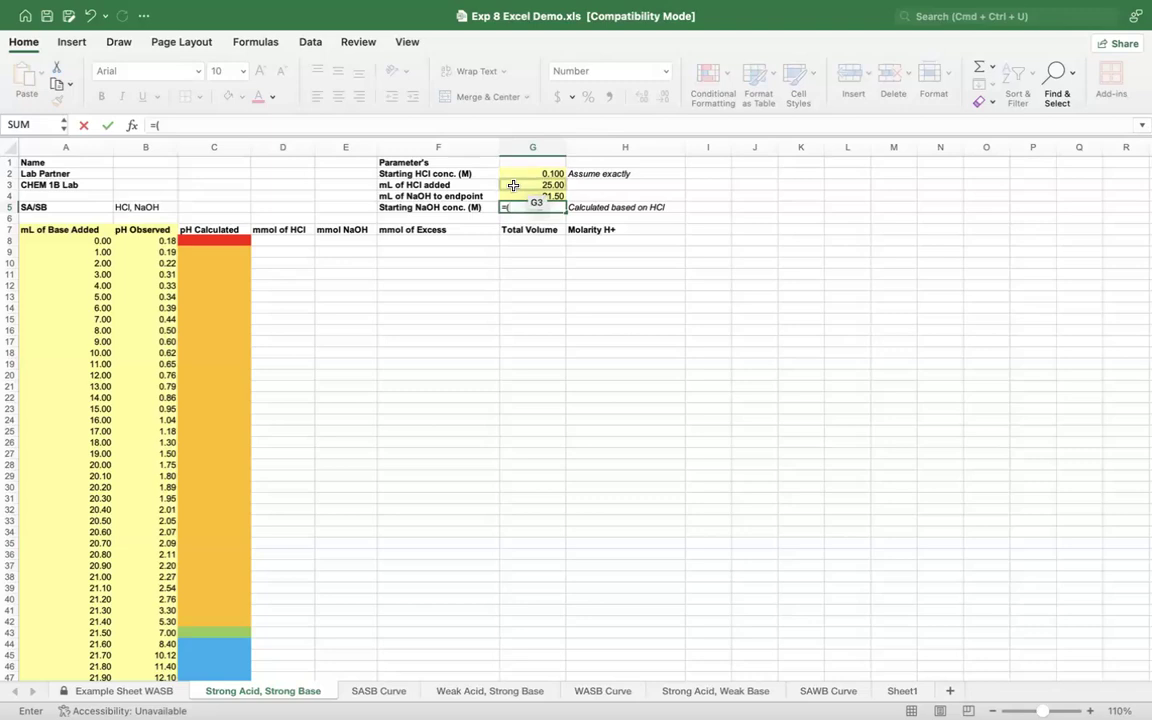
{"action": "left_click", "coordinate": [516, 173]}
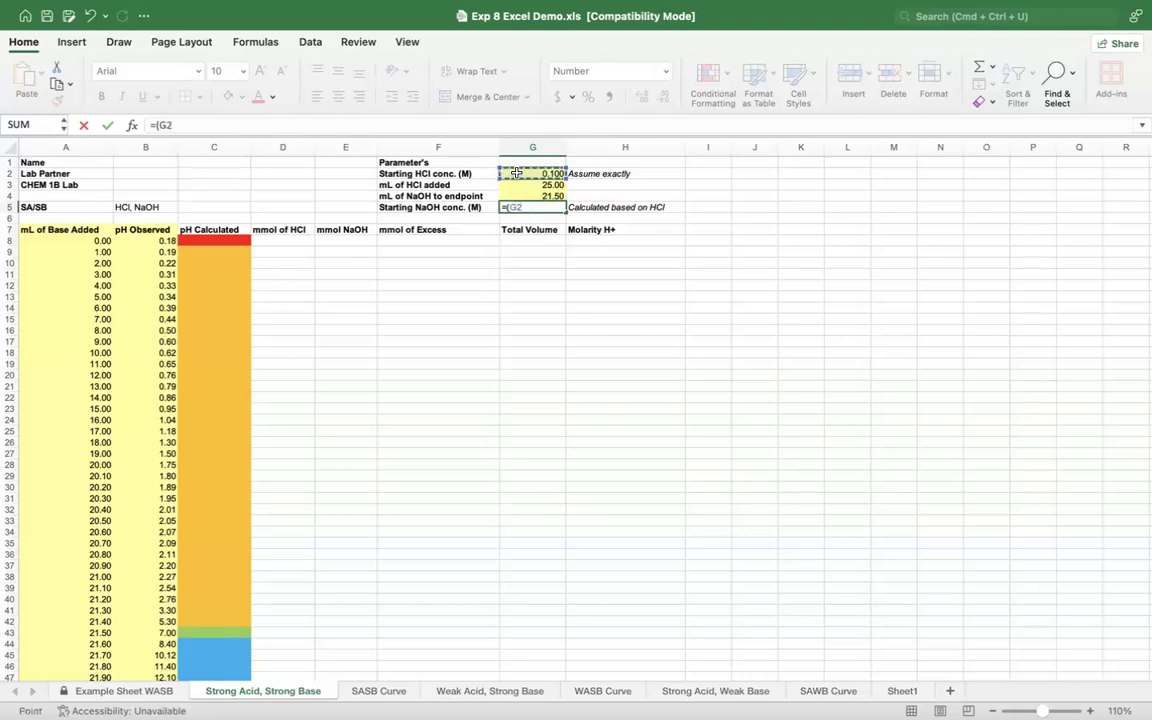
{"action": "type", "text": "*"}
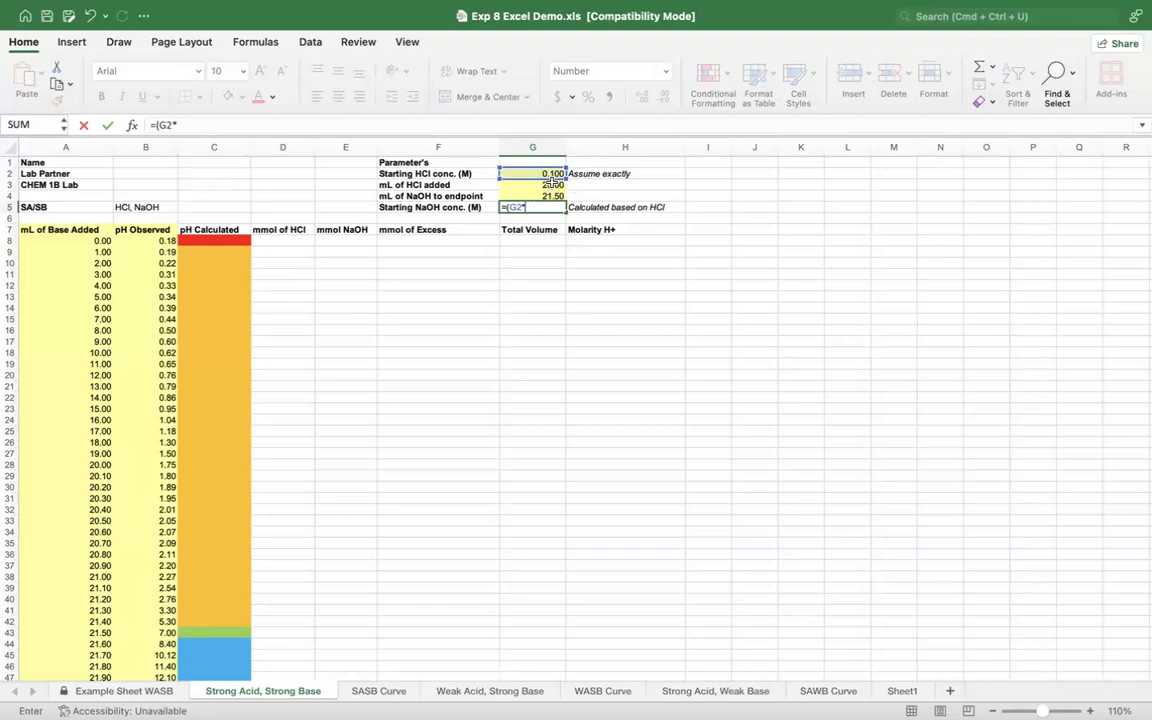
{"action": "left_click", "coordinate": [552, 184]}
{"action": "type", "text": ")"}
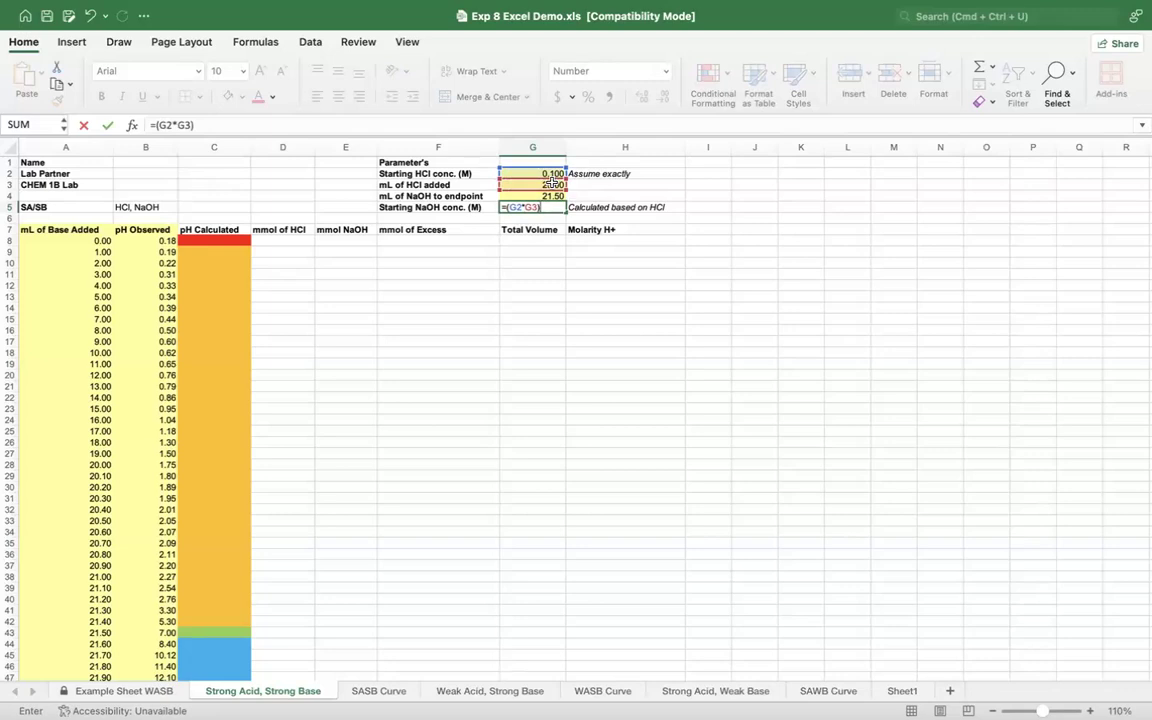
{"action": "type", "text": "/"}
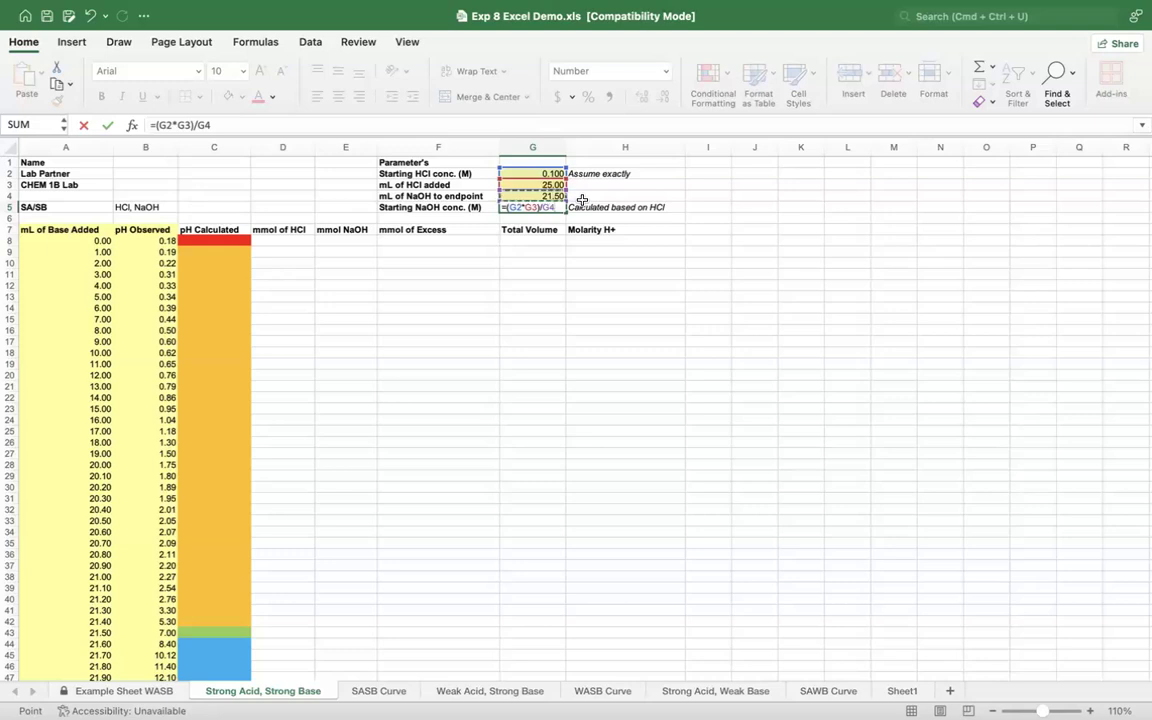
{"action": "key", "text": "Return"}
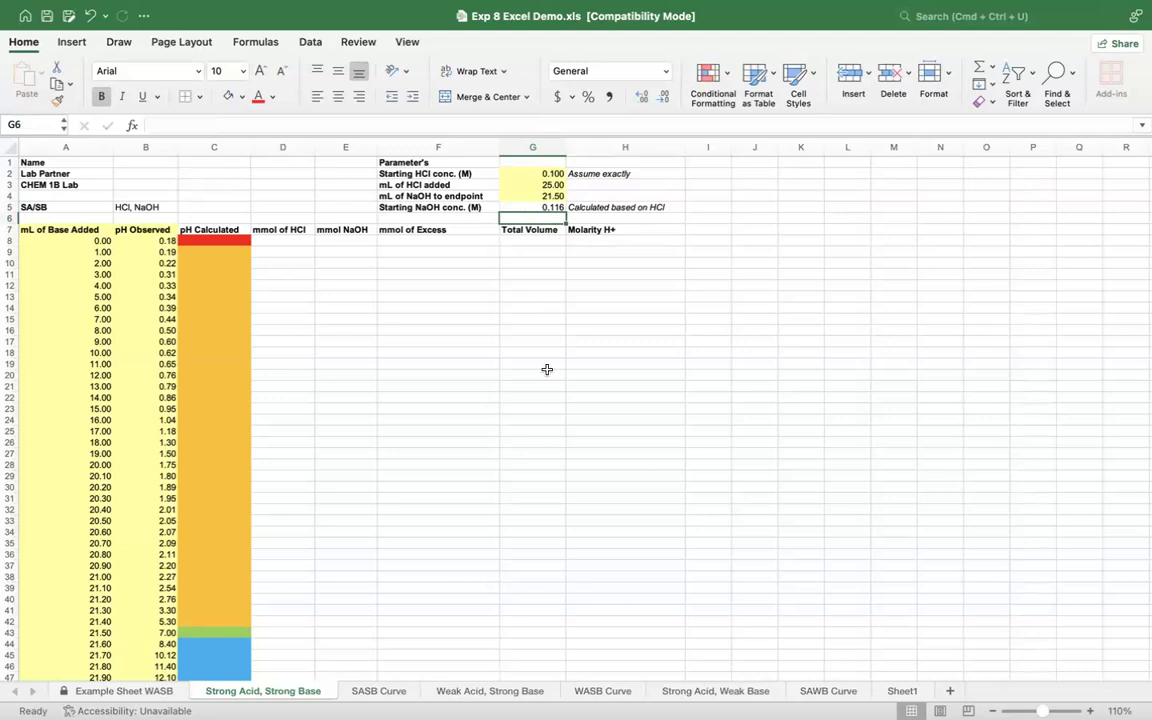
Step: Calculate the first mmol of HCl value in D8 with the formula =G2*G3
{"action": "left_click_drag", "start_coordinate": [275, 242], "coordinate": [288, 532]}
{"action": "scroll", "coordinate": [506, 524], "scroll_direction": "down", "scroll_amount": 5}
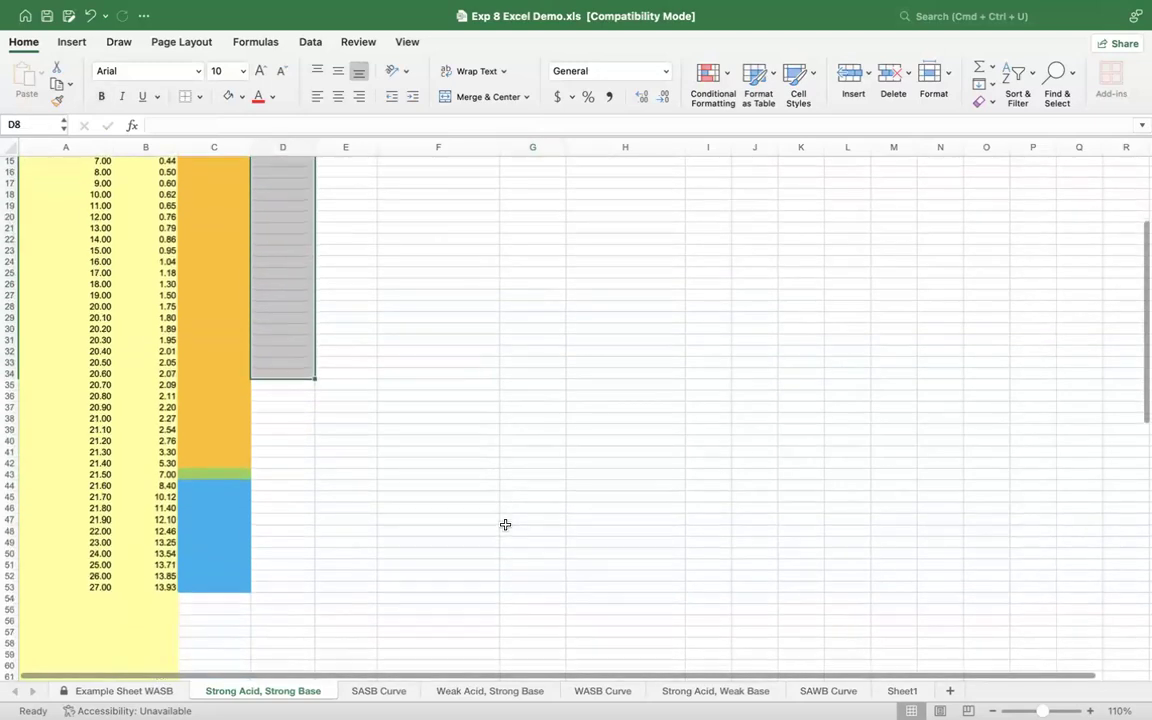
{"action": "scroll", "coordinate": [506, 524], "scroll_direction": "up", "scroll_amount": 4}
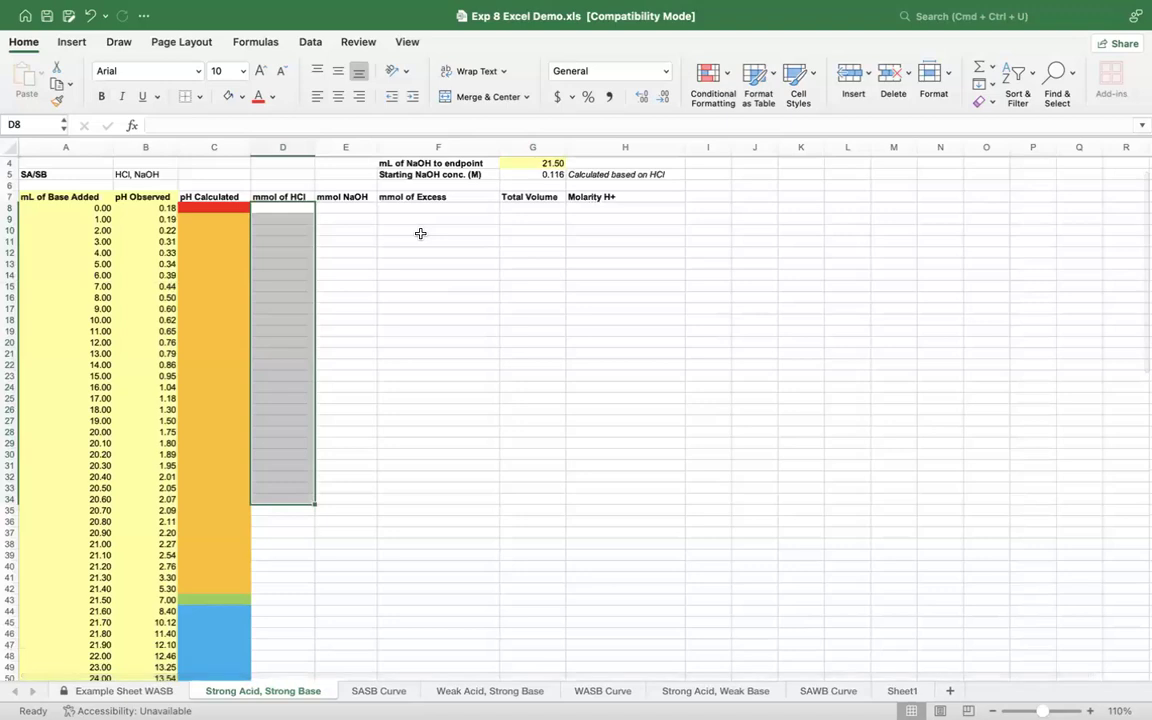
{"action": "scroll", "coordinate": [419, 232], "scroll_direction": "up", "scroll_amount": 2}
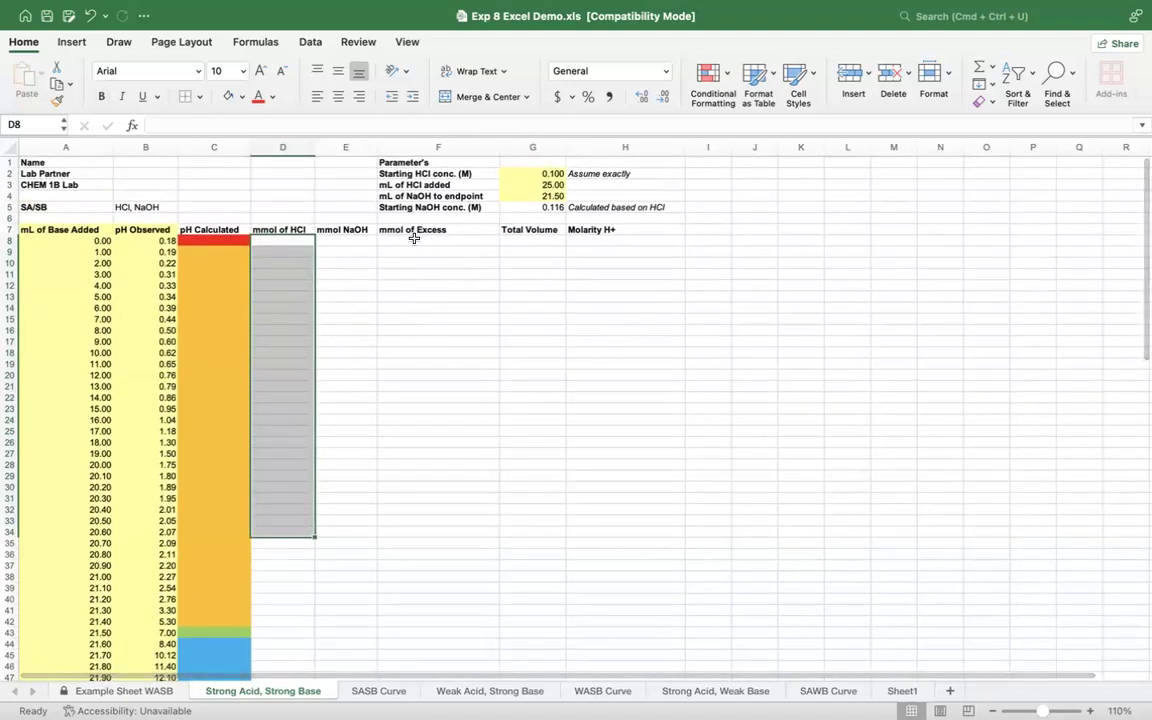
{"action": "left_click", "coordinate": [275, 239]}
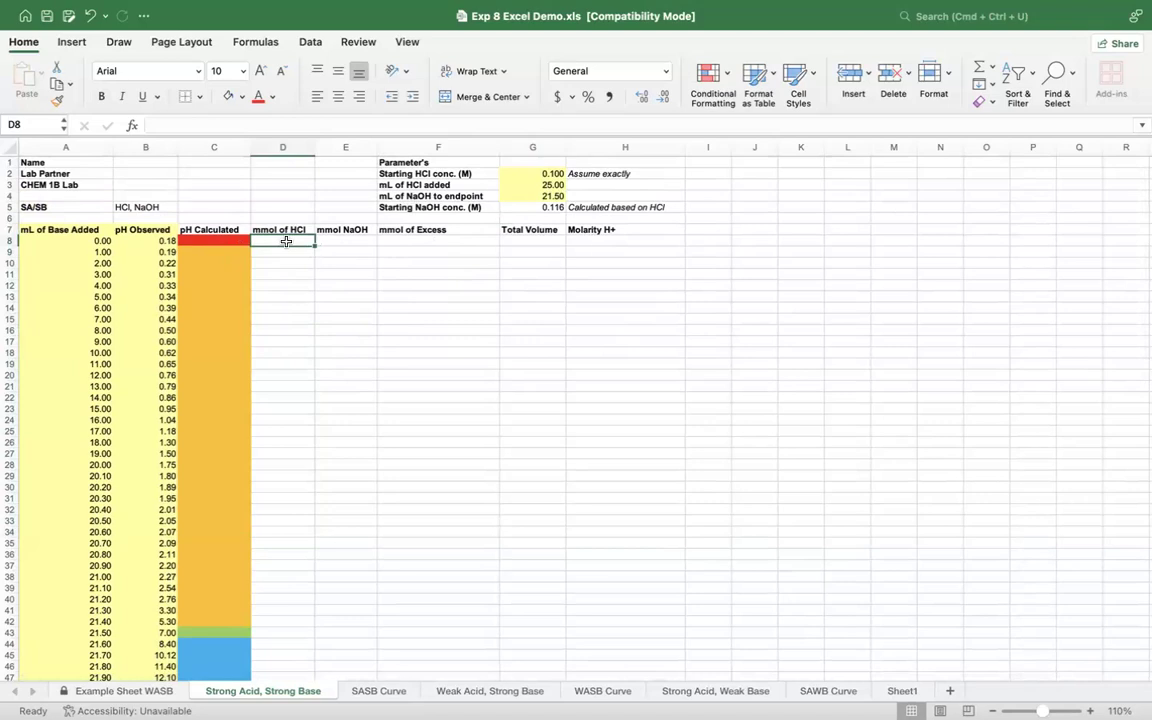
{"action": "type", "text": "="}
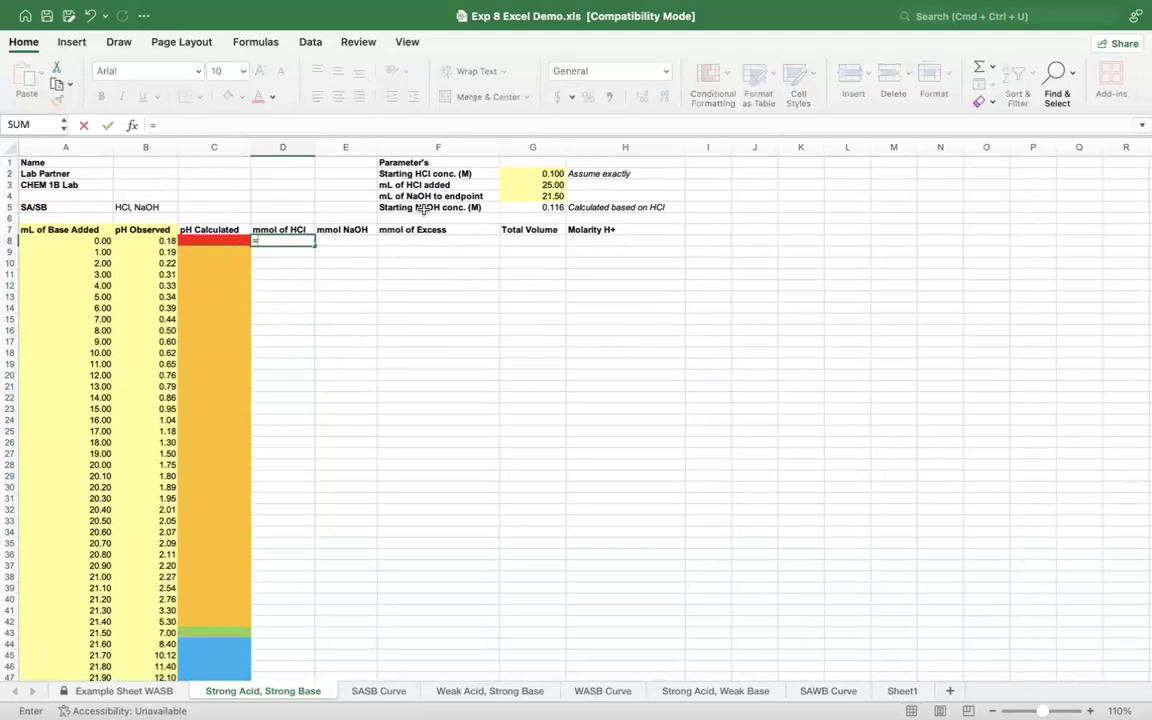
{"action": "left_click", "coordinate": [532, 174]}
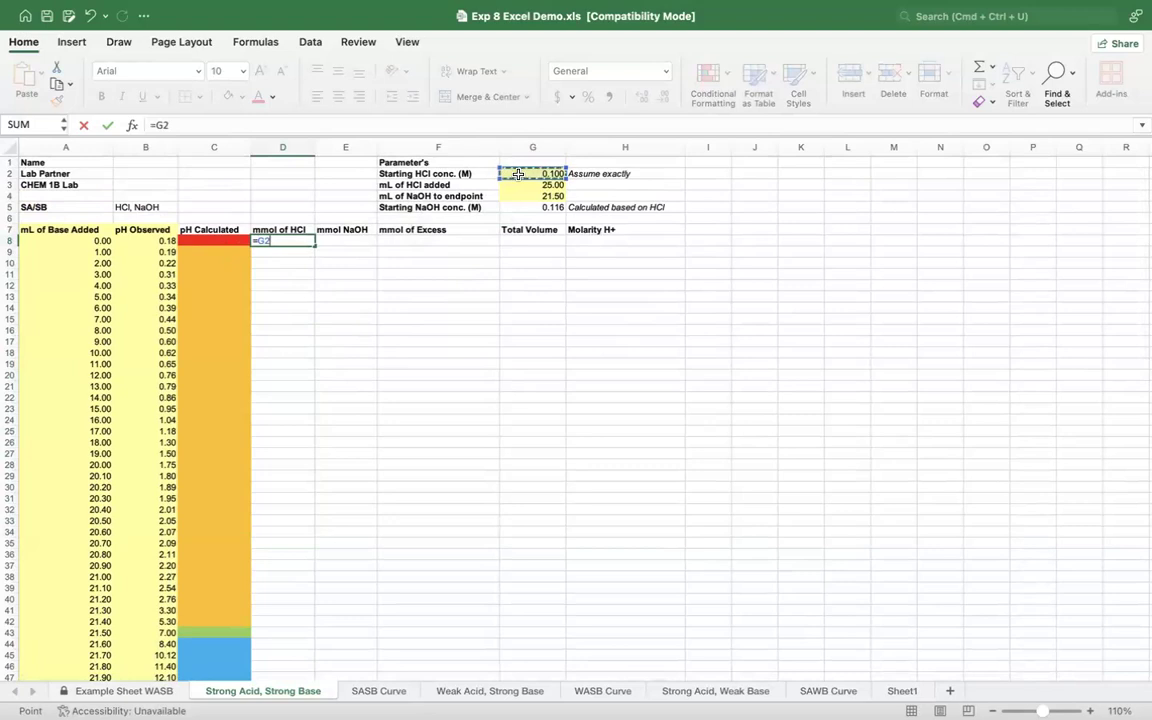
{"action": "type", "text": "*"}
{"action": "left_click", "coordinate": [518, 185]}
{"action": "key", "text": "Return"}
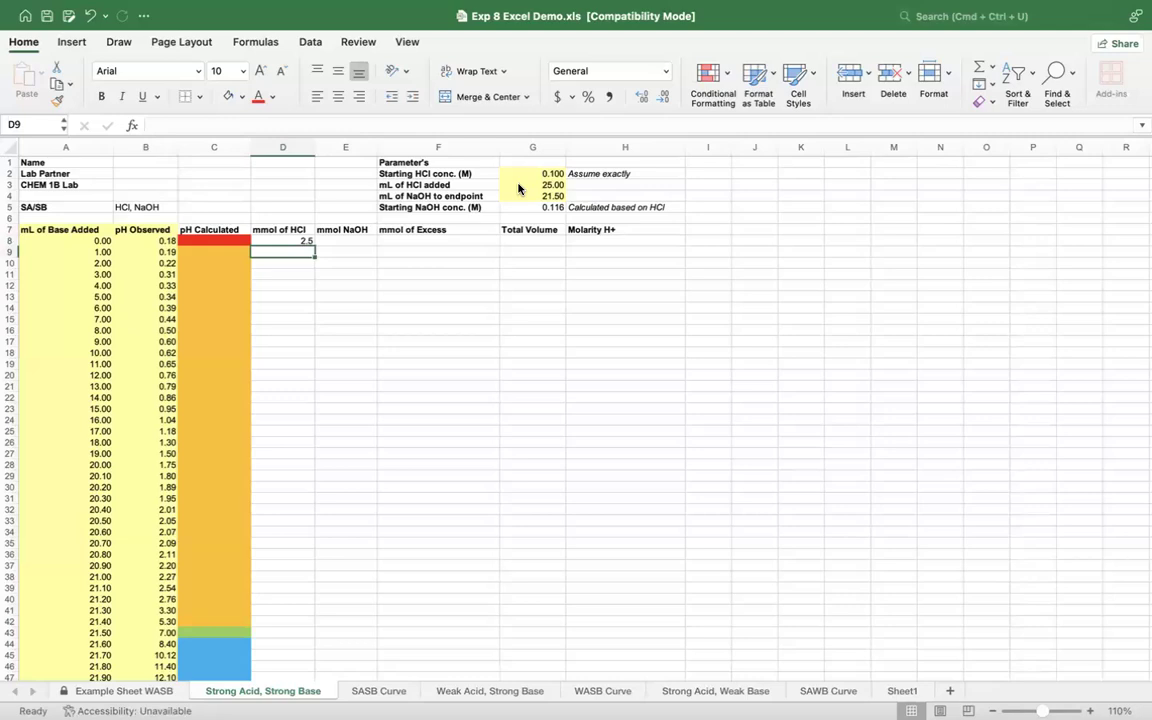
Step: Make both references in D8 absolute so that its formula reads =$G$2*$G$3
{"action": "left_click", "coordinate": [298, 243]}
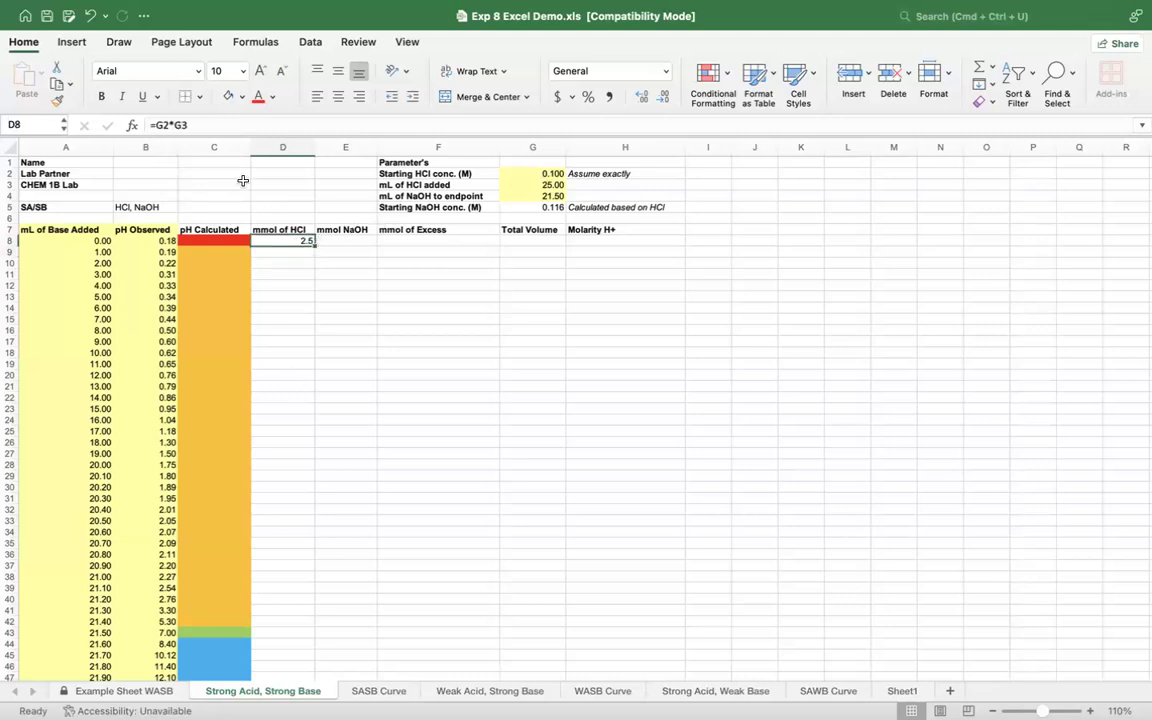
{"action": "left_click", "coordinate": [157, 124]}
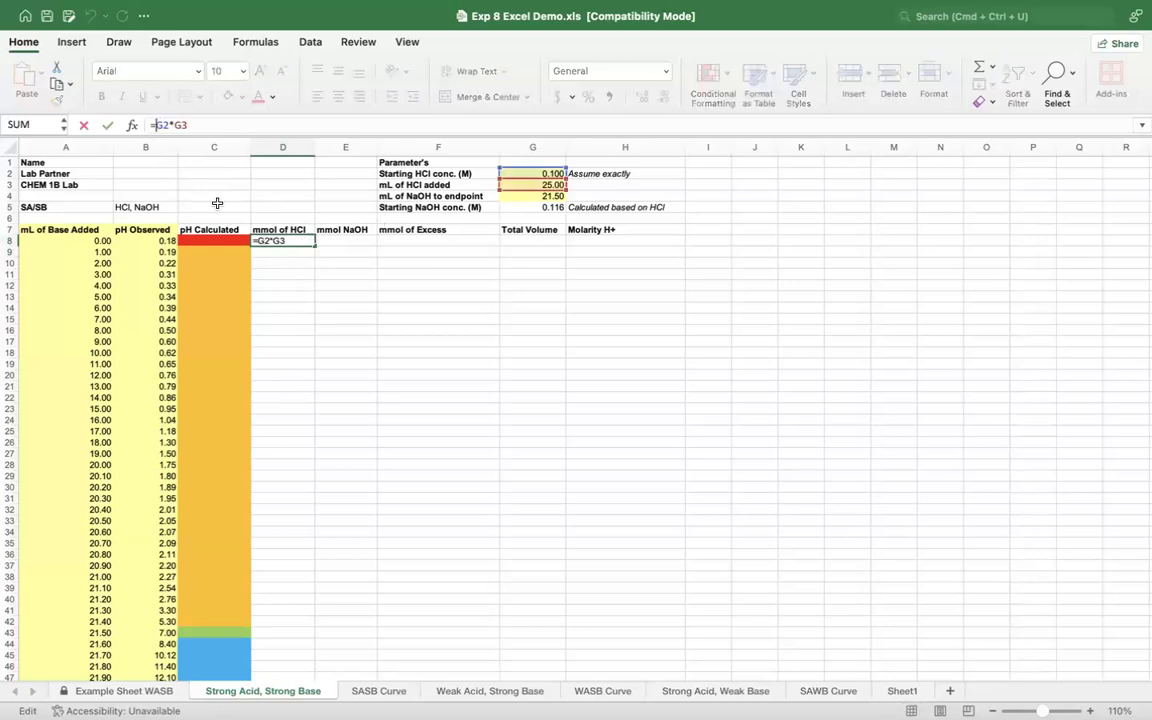
{"action": "type", "text": "$"}
{"action": "key", "text": "Right"}
{"action": "type", "text": "$"}
{"action": "key", "text": "Right"}
{"action": "key", "text": "Right"}
{"action": "type", "text": "$G"}
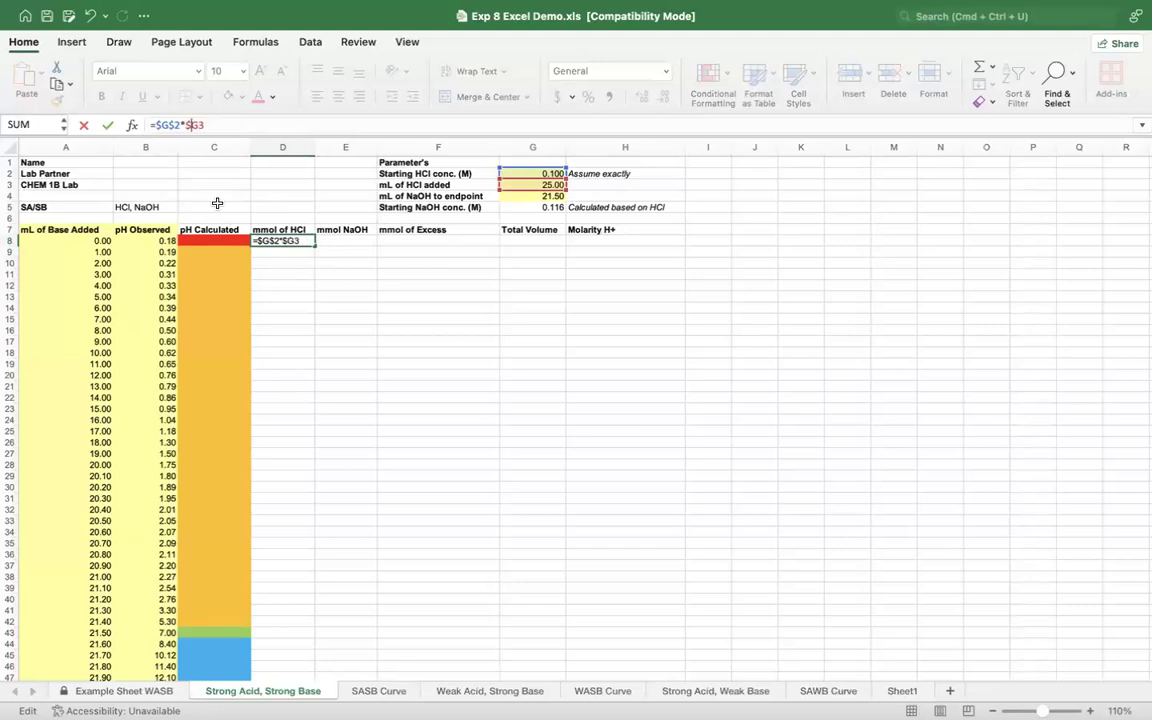
{"action": "type", "text": "$"}
{"action": "key", "text": "Return"}
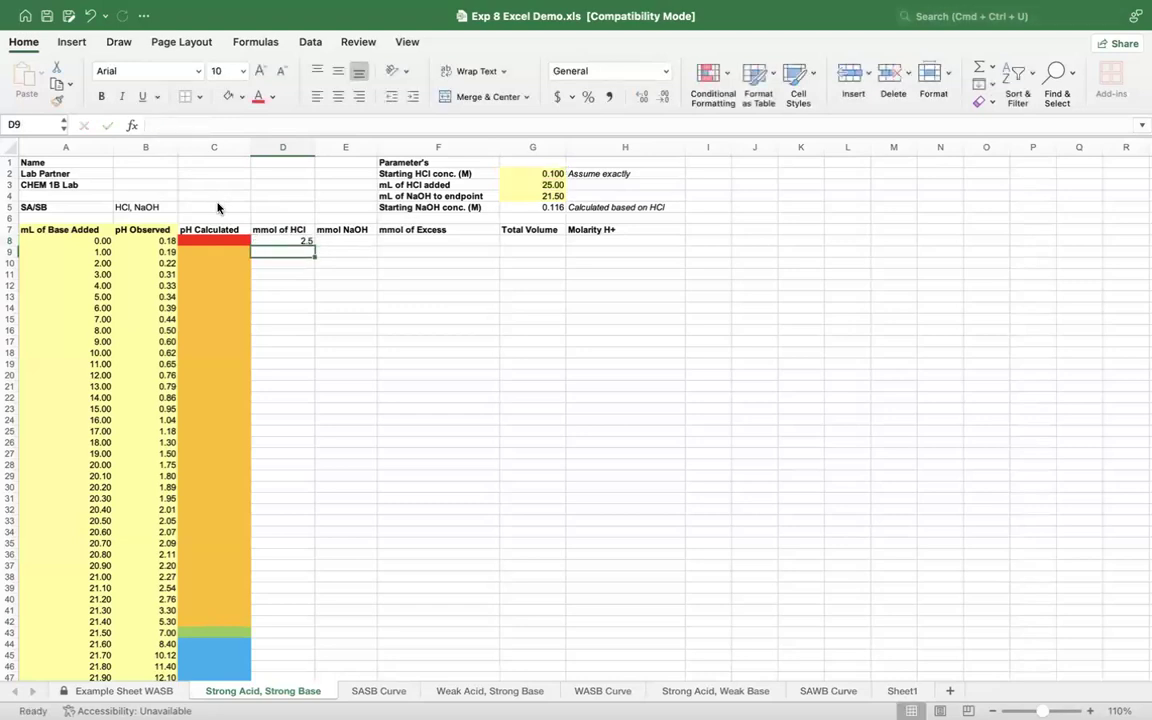
Step: Fill the mmol of HCl formula from D8 down to D53, the last data row
{"action": "left_click", "coordinate": [290, 241]}
{"action": "left_click_drag", "start_coordinate": [313, 244], "coordinate": [314, 663]}
{"action": "scroll", "coordinate": [380, 602], "scroll_direction": "up", "scroll_amount": 5}
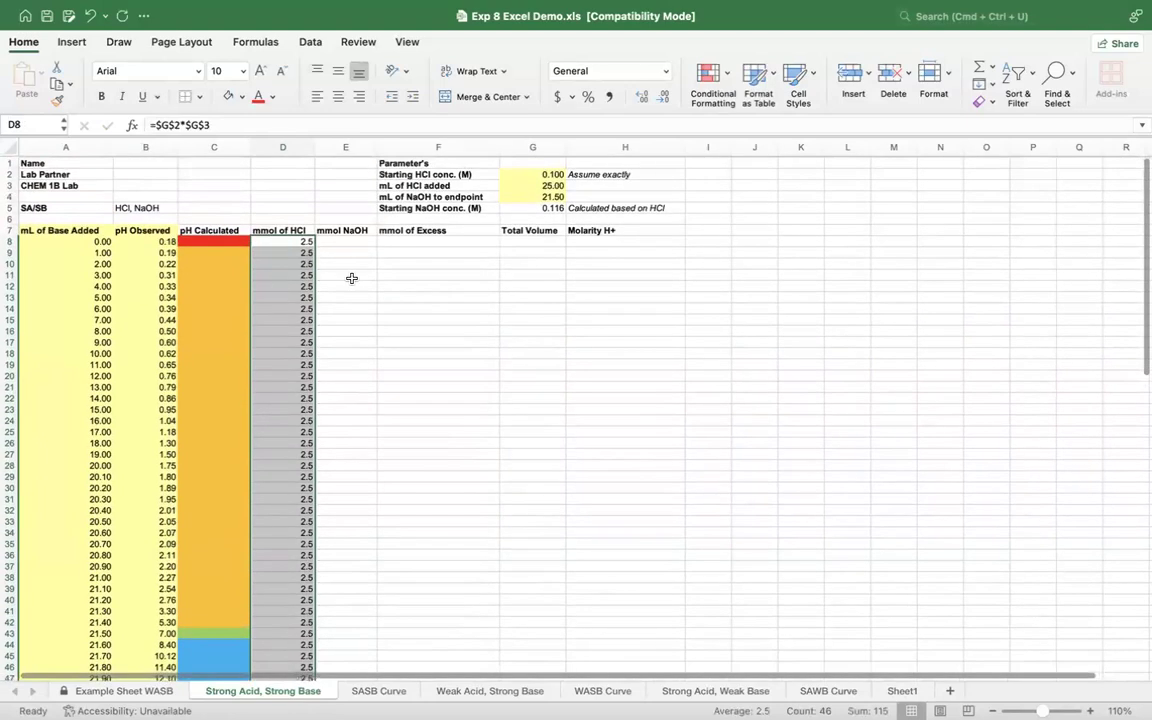
Step: Calculate the first mmol NaOH value in E8 with the formula =$G$5*A8, keeping the NaOH concentration reference absolute
{"action": "left_click", "coordinate": [345, 241]}
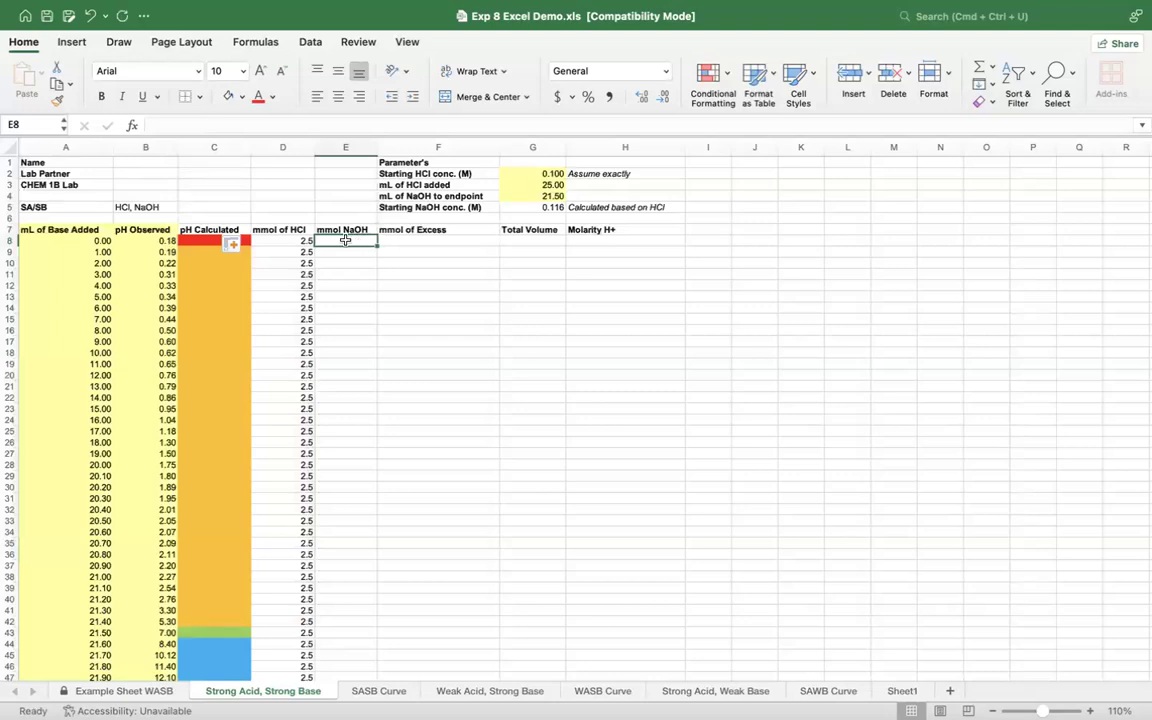
{"action": "left_click", "coordinate": [514, 205]}
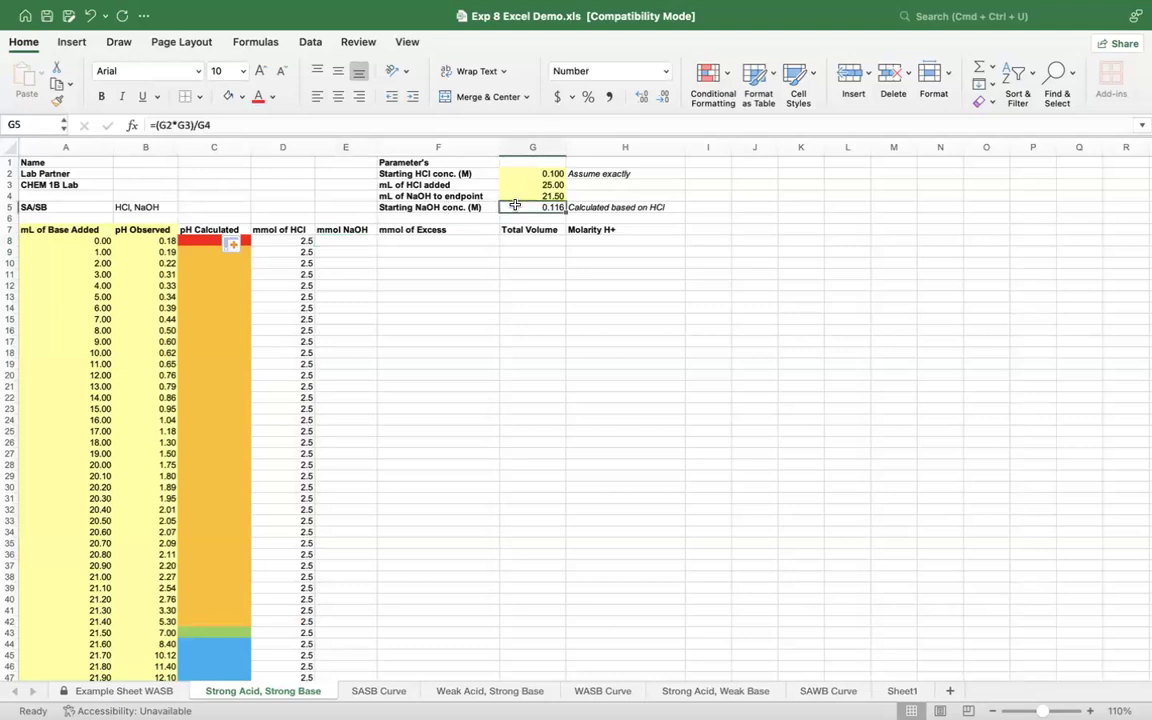
{"action": "left_click", "coordinate": [78, 241]}
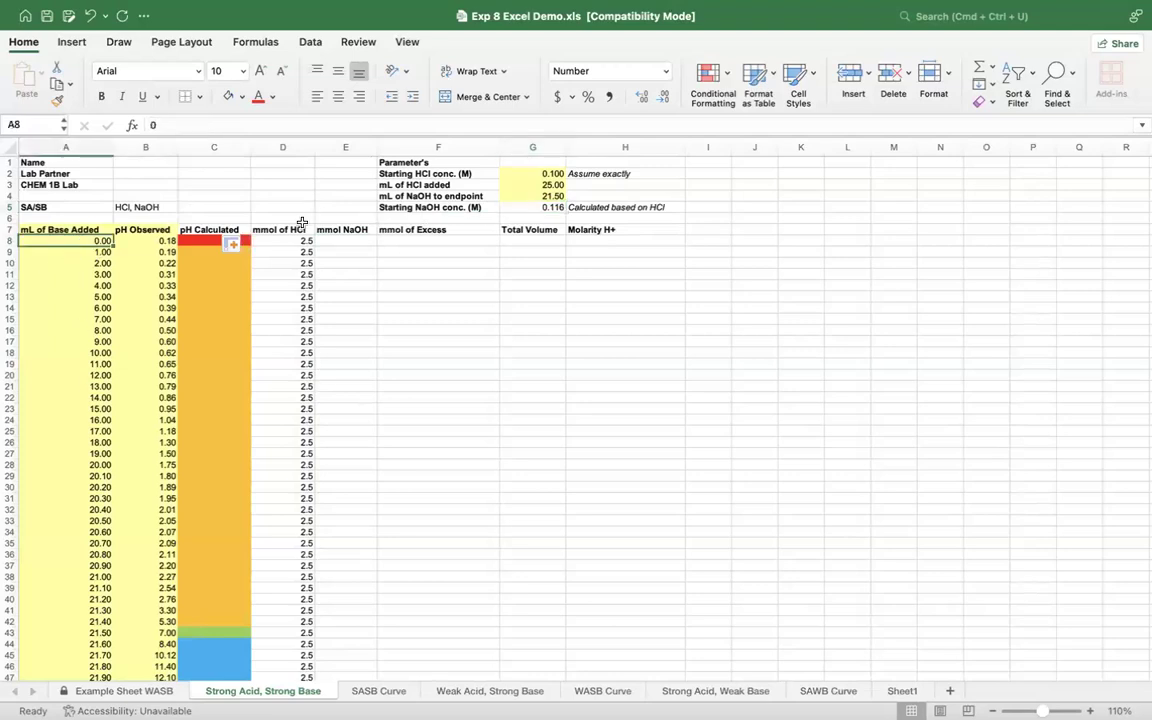
{"action": "left_click", "coordinate": [343, 241]}
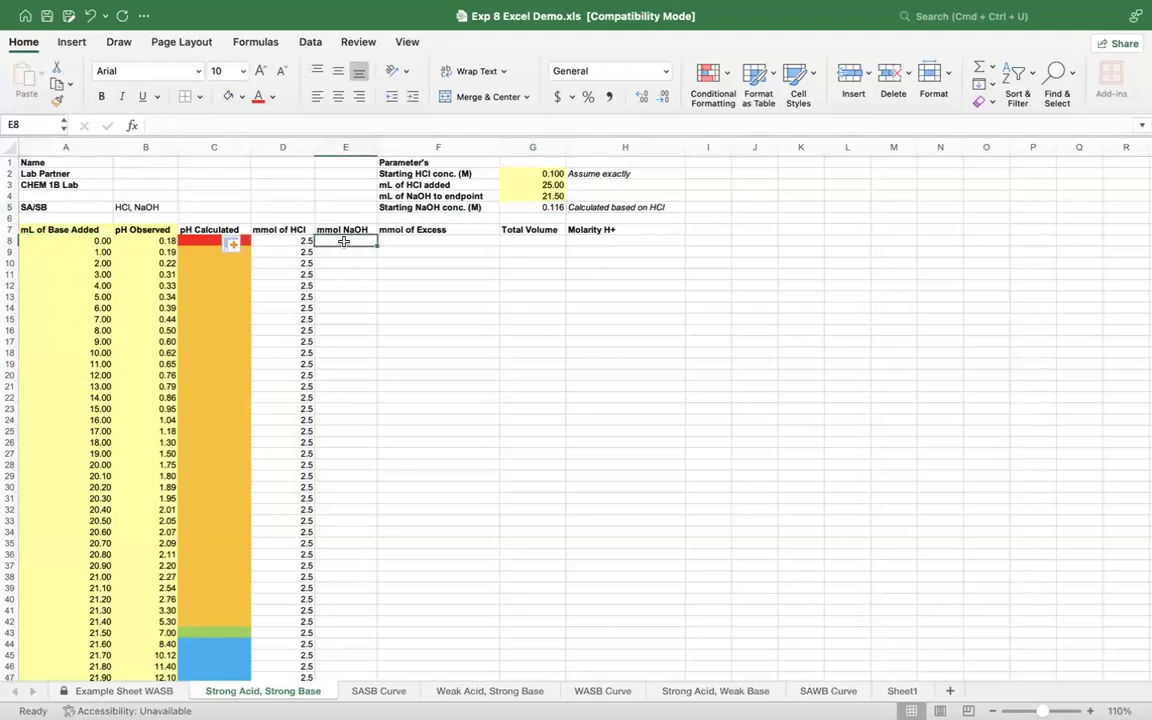
{"action": "type", "text": "="}
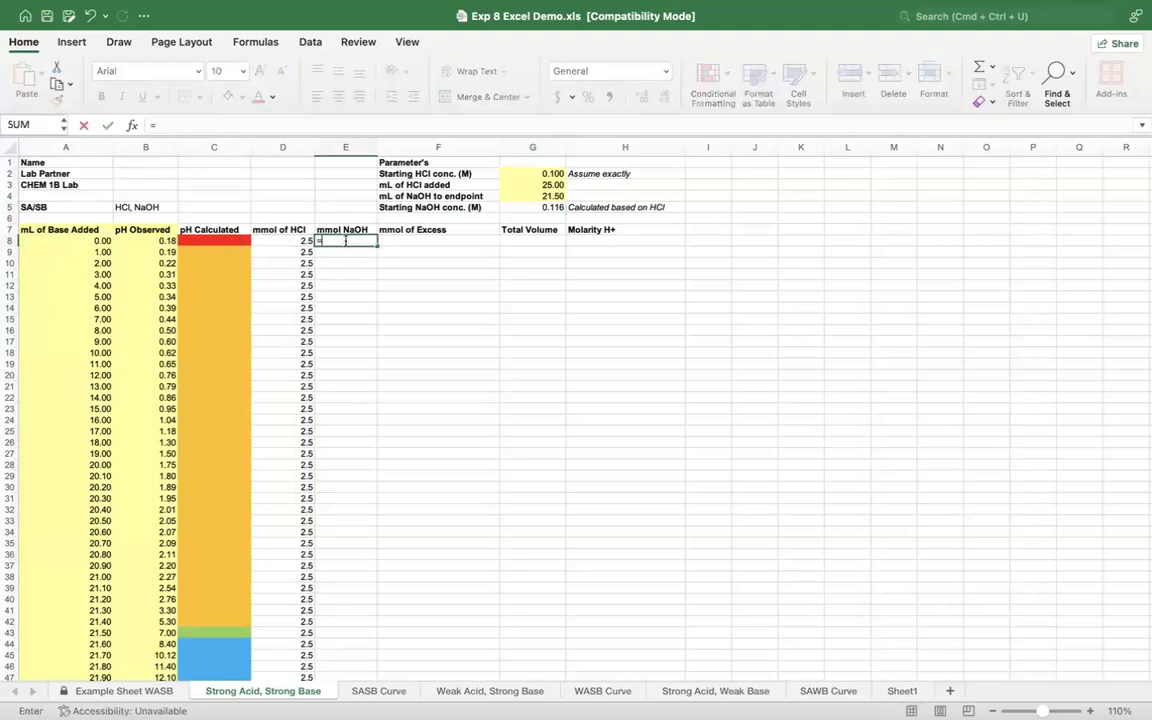
{"action": "left_click", "coordinate": [543, 205]}
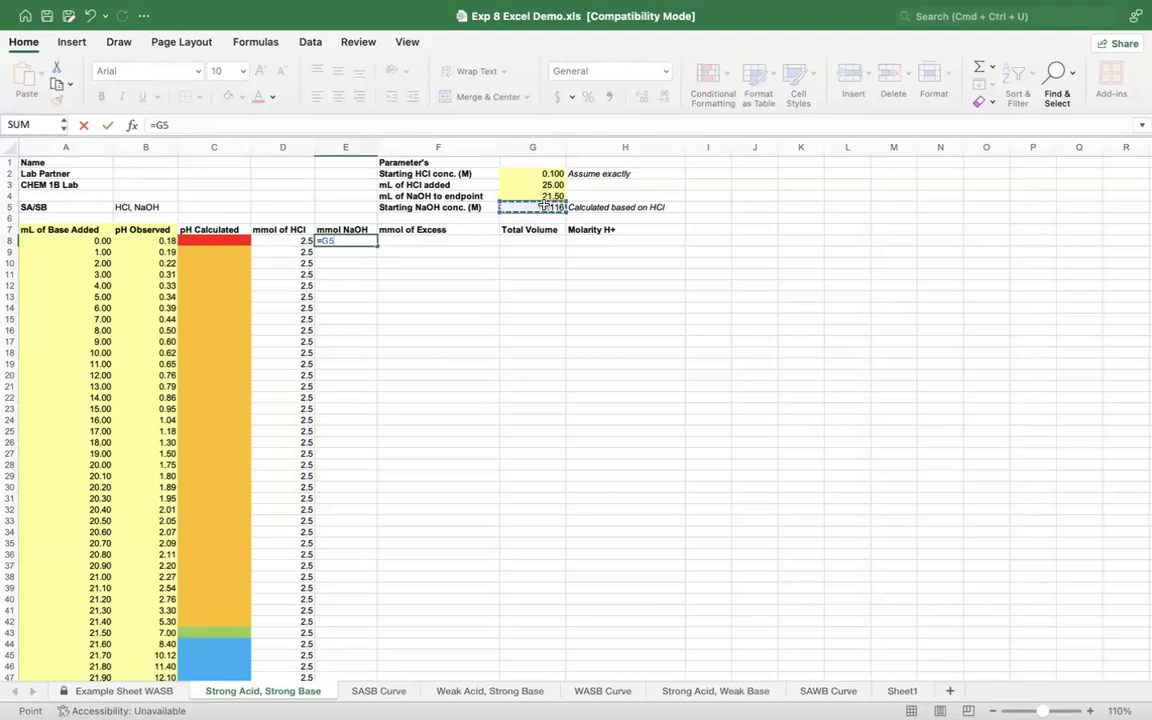
{"action": "left_click", "coordinate": [322, 242]}
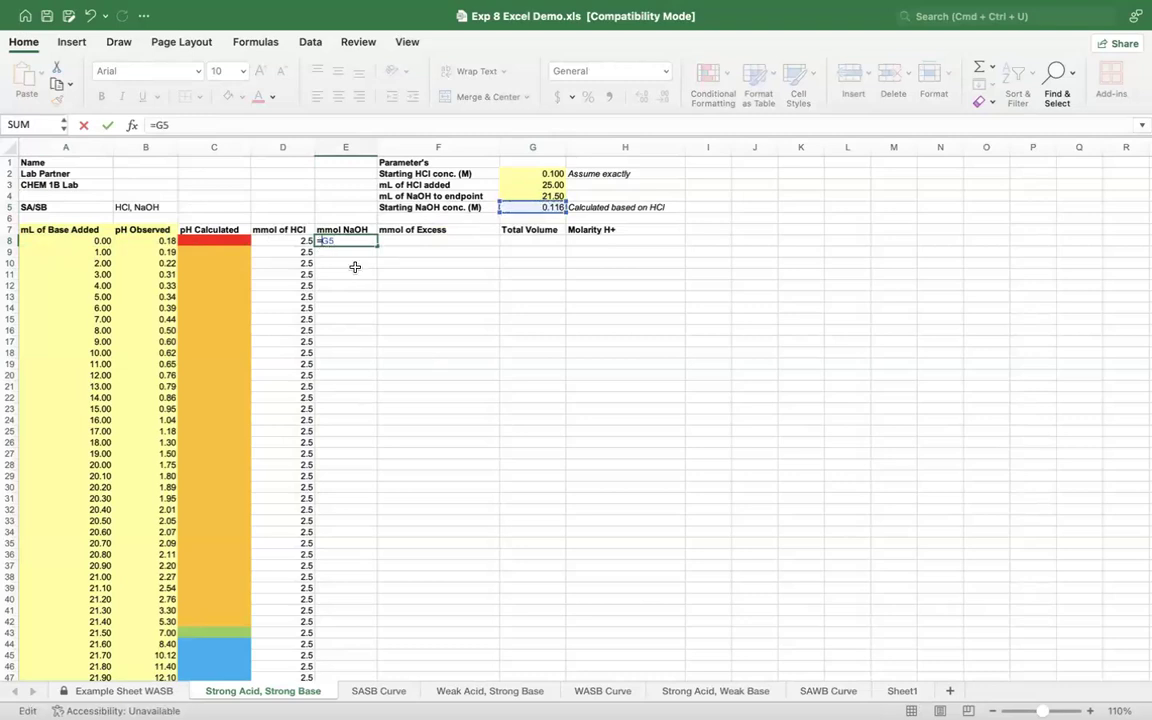
{"action": "type", "text": "$"}
{"action": "key", "text": "Right"}
{"action": "type", "text": "$5*"}
{"action": "left_click", "coordinate": [83, 241]}
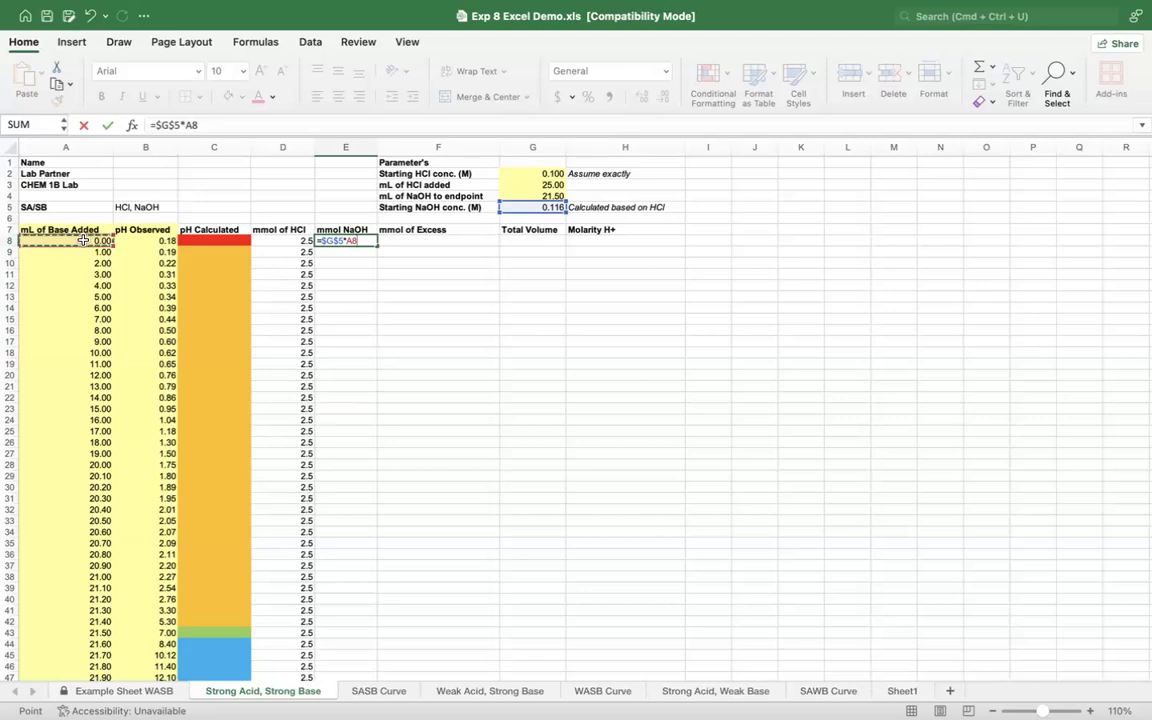
{"action": "key", "text": "Return"}
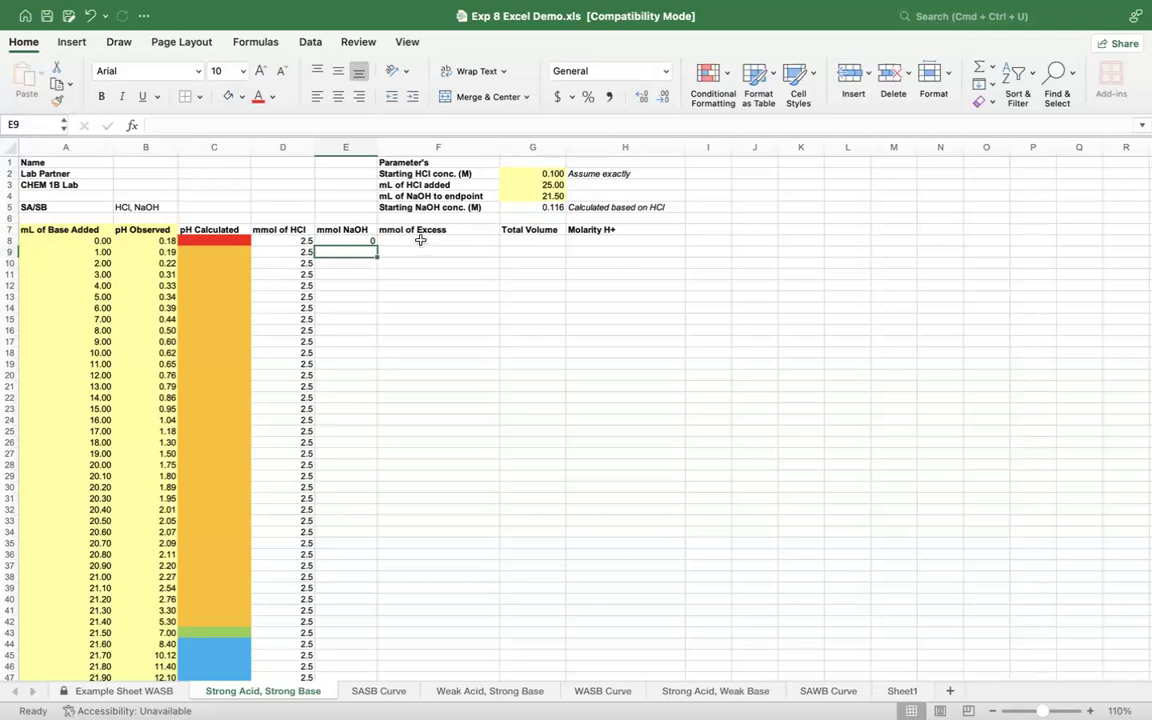
Step: Fill the mmol NaOH formula from E8 down to E53, the last data row
{"action": "left_click", "coordinate": [345, 242]}
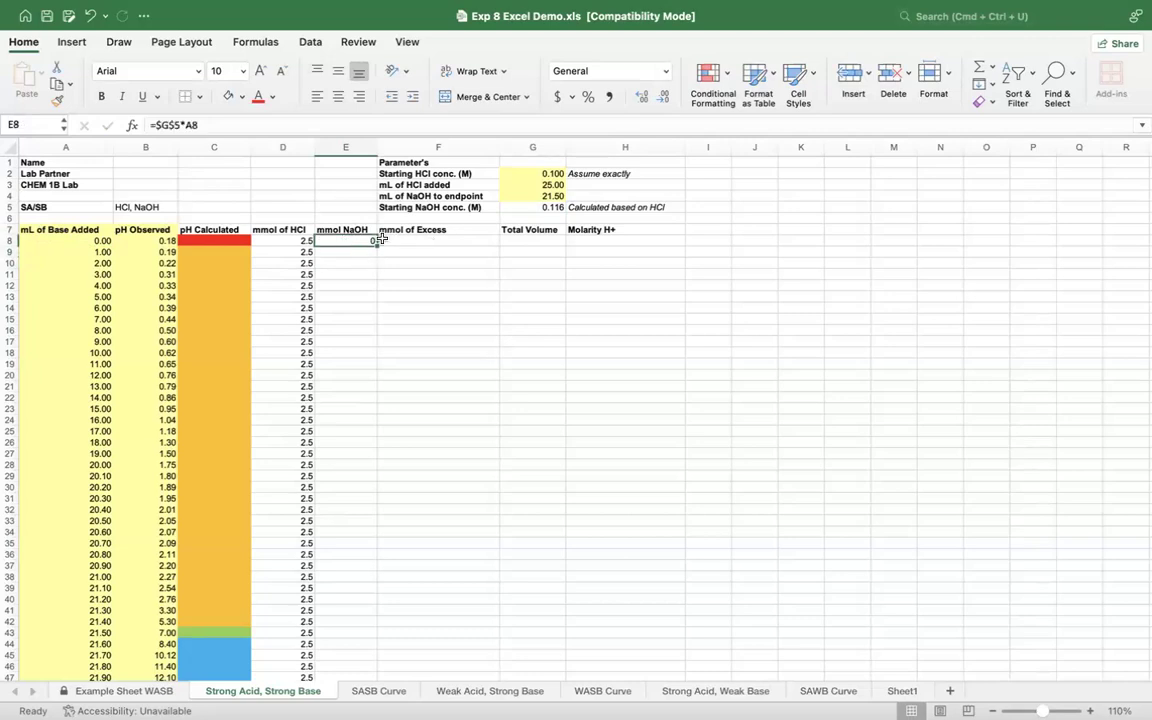
{"action": "left_click_drag", "start_coordinate": [376, 245], "coordinate": [379, 309]}
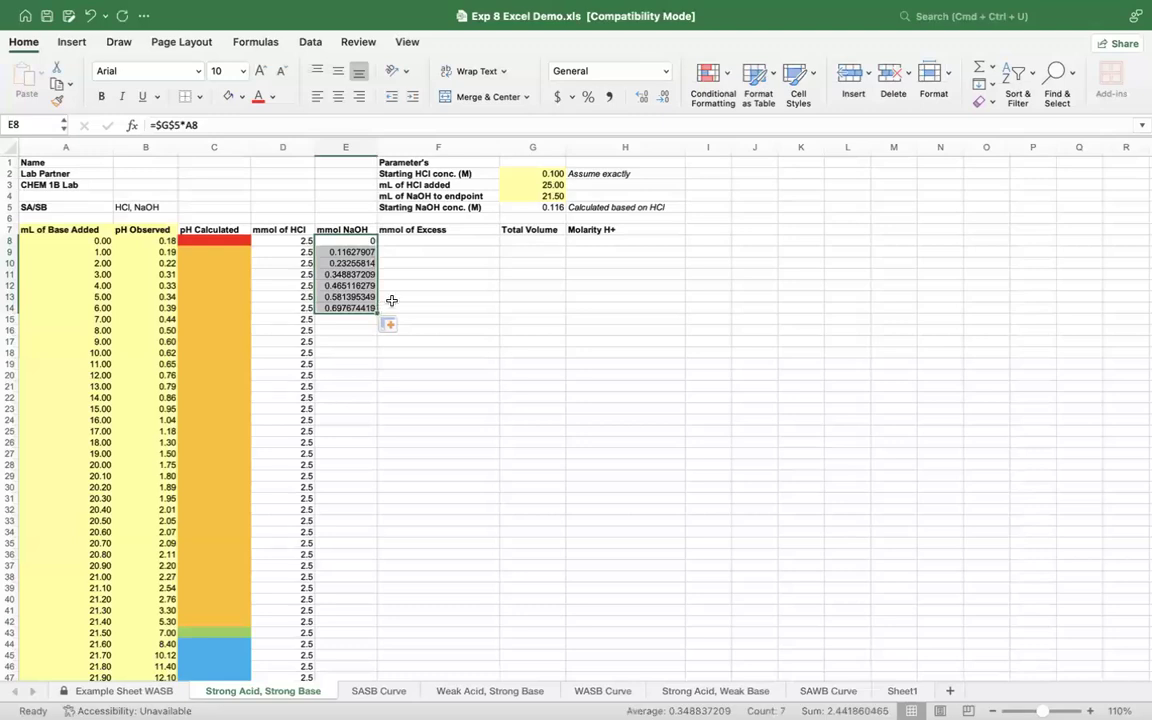
{"action": "scroll", "coordinate": [427, 291], "scroll_direction": "down", "scroll_amount": 3}
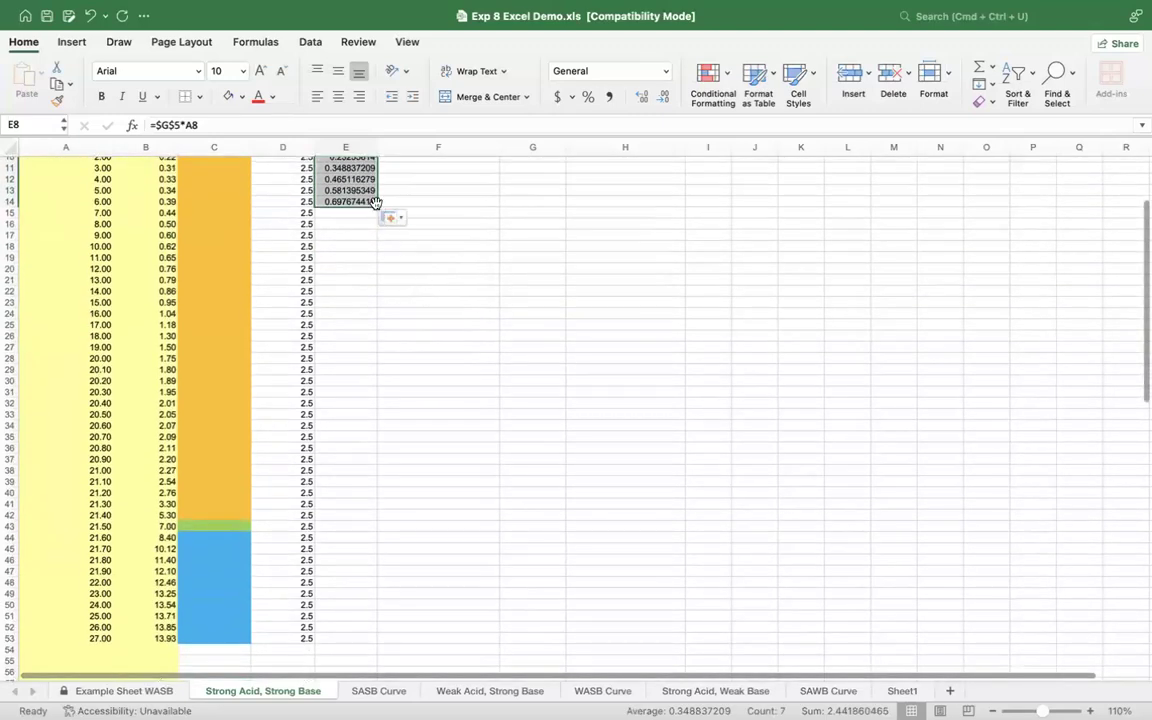
{"action": "left_click_drag", "start_coordinate": [376, 203], "coordinate": [378, 638]}
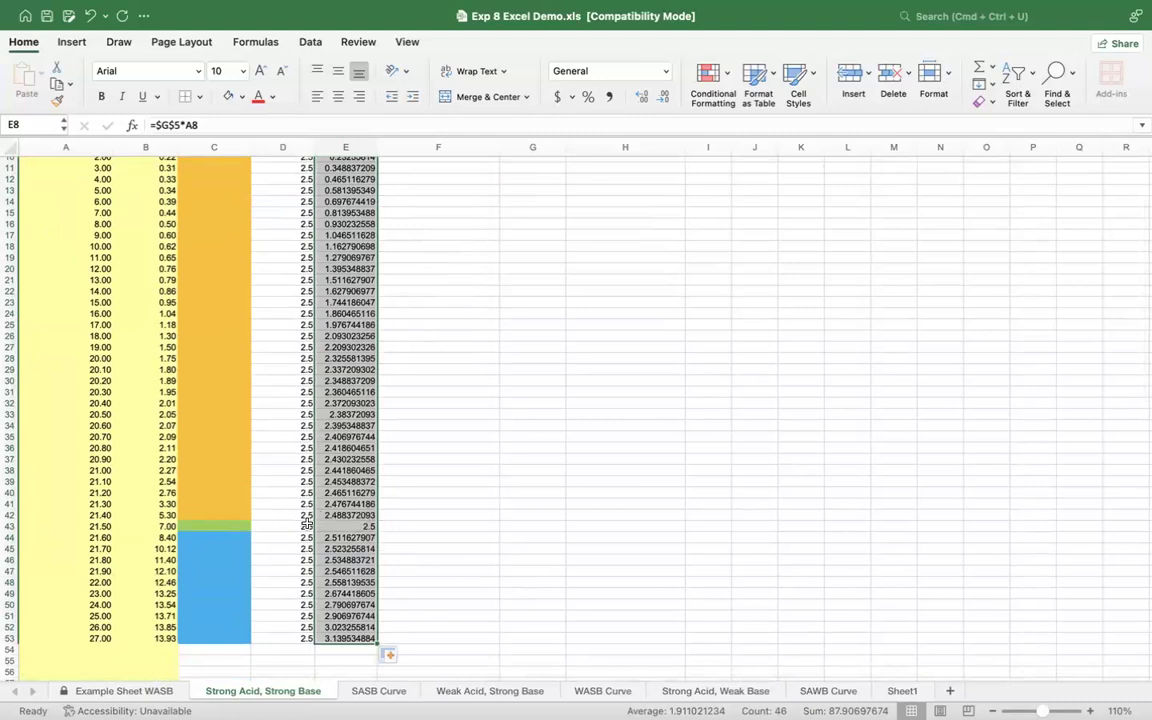
Step: Compare the mmol of HCl and mmol NaOH values at, before and after the endpoint in row 43
{"action": "left_click", "coordinate": [295, 527]}
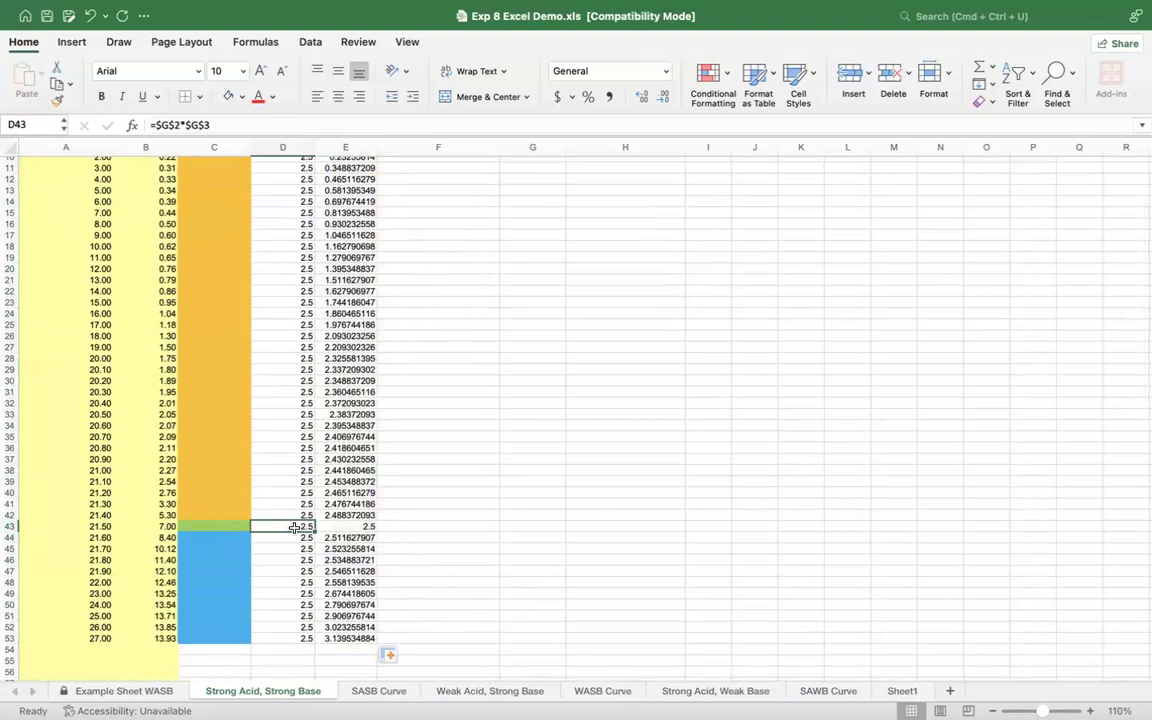
{"action": "left_click", "coordinate": [281, 526]}
{"action": "left_click", "coordinate": [335, 527]}
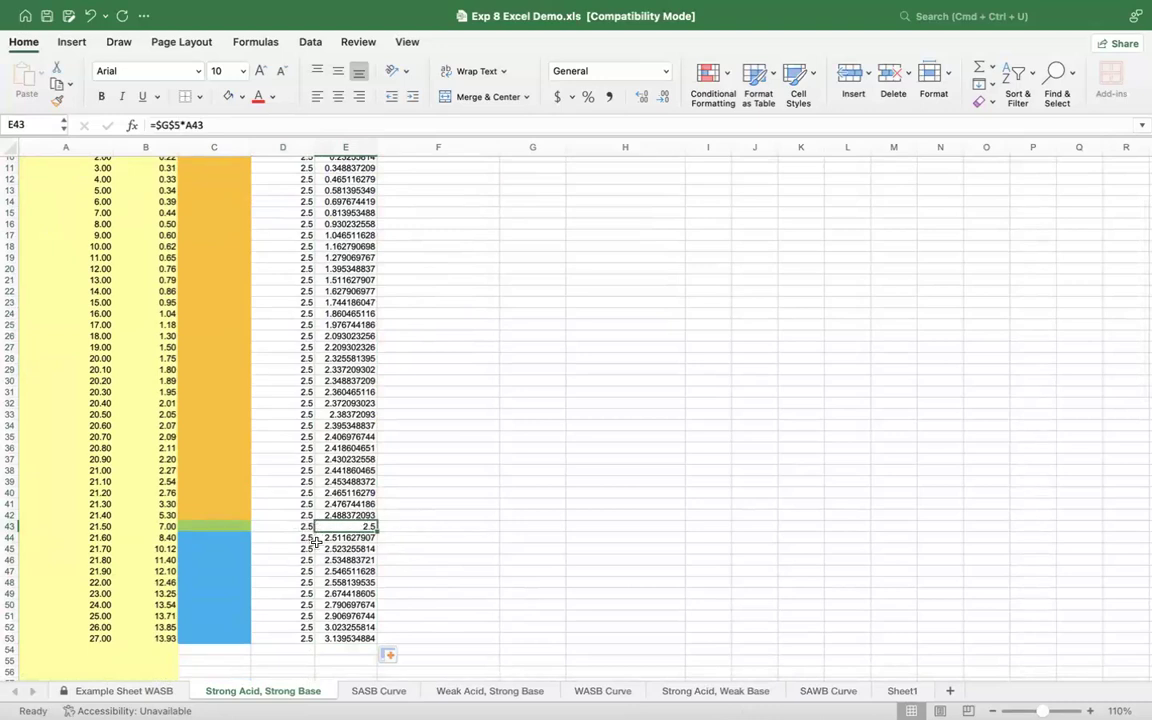
{"action": "left_click_drag", "start_coordinate": [345, 448], "coordinate": [358, 507]}
{"action": "left_click_drag", "start_coordinate": [281, 502], "coordinate": [285, 572]}
{"action": "left_click", "coordinate": [348, 569]}
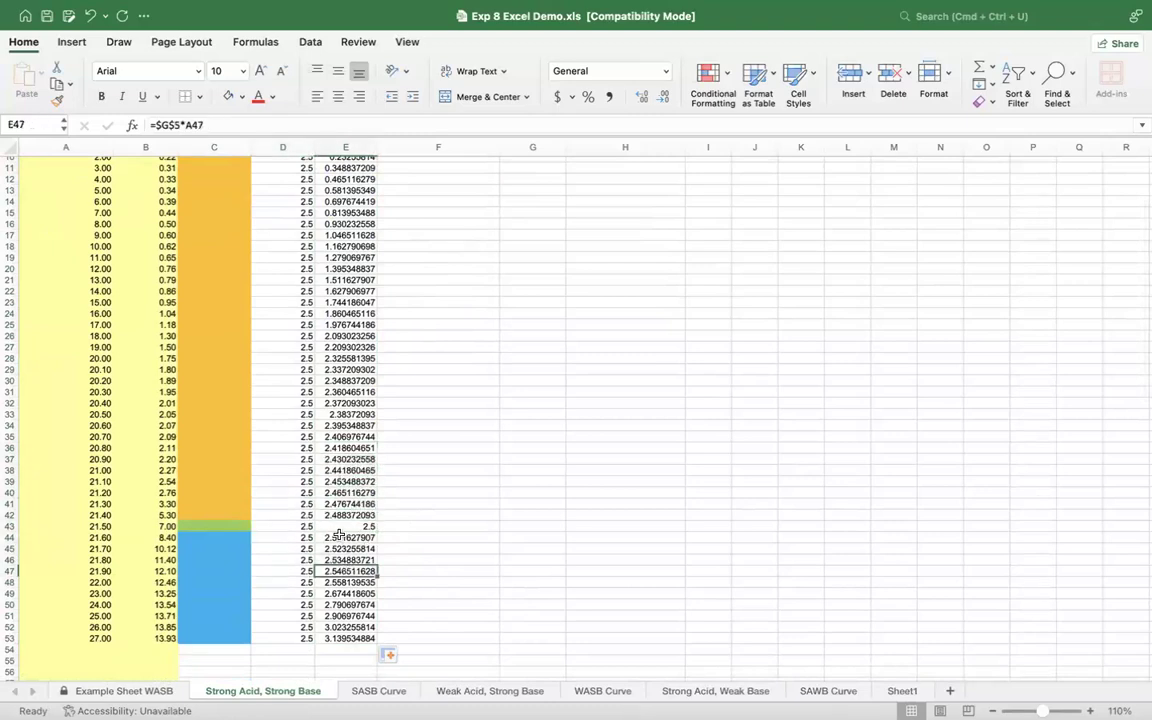
Step: Shade the mmol NaOH cells past the endpoint, E44:E53, with a grey fill
{"action": "left_click_drag", "start_coordinate": [340, 536], "coordinate": [345, 638]}
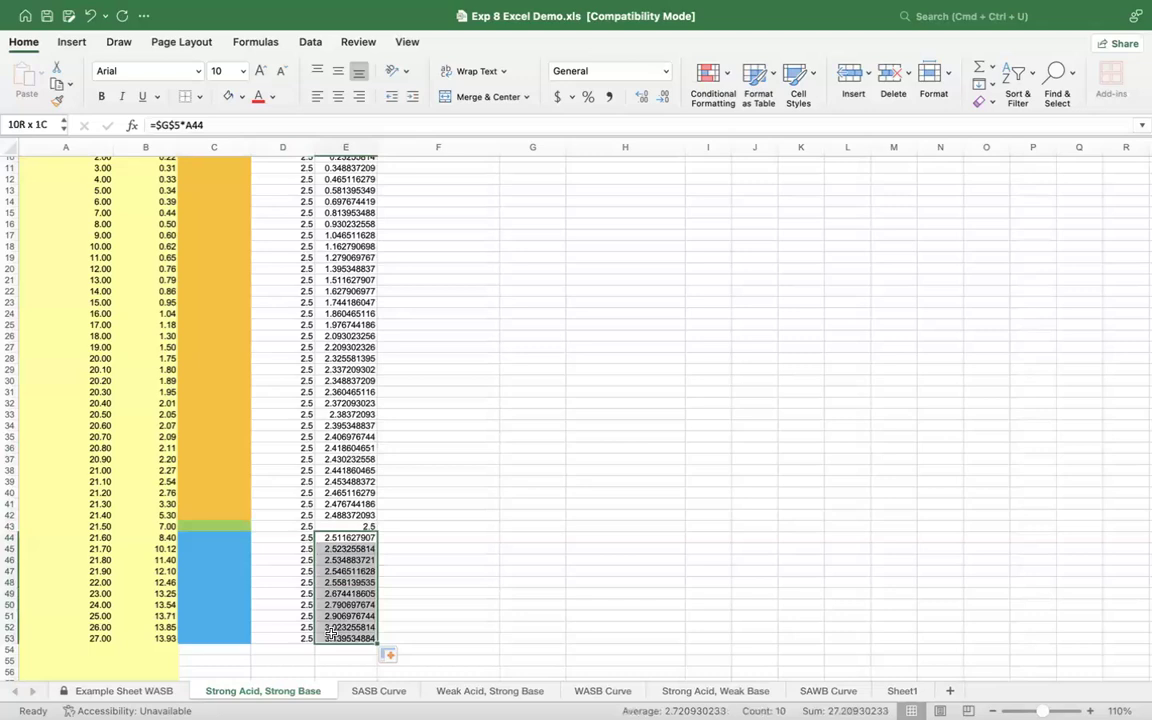
{"action": "left_click", "coordinate": [240, 97]}
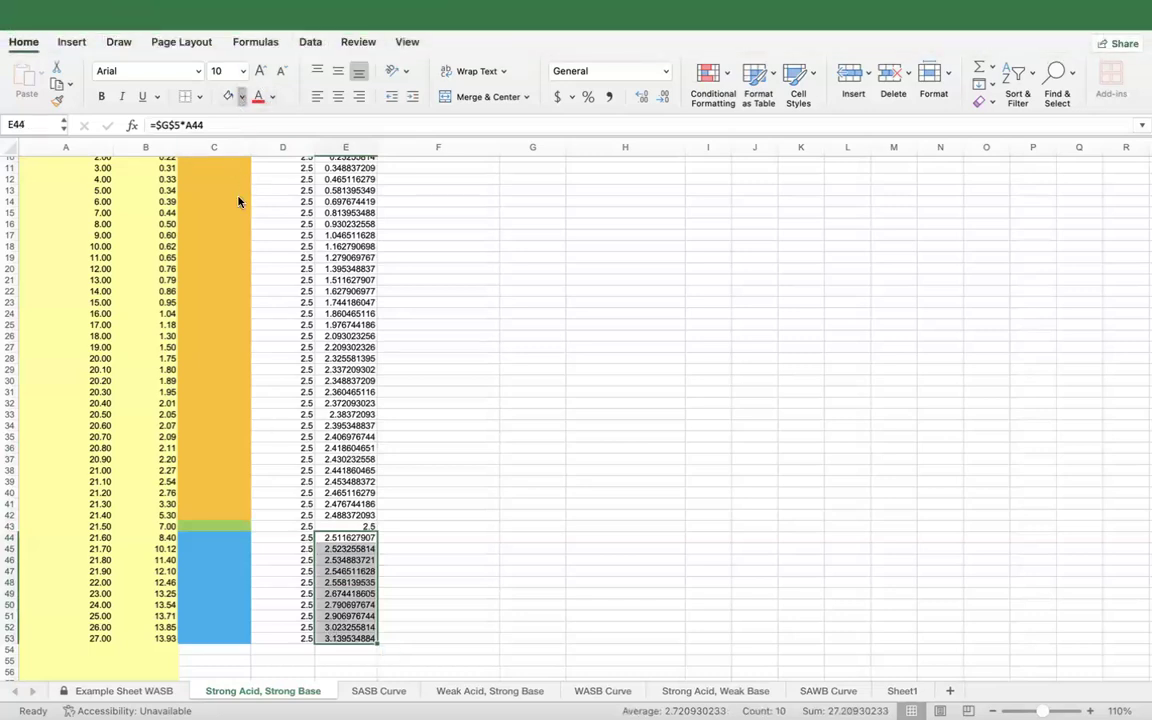
{"action": "left_click", "coordinate": [322, 662]}
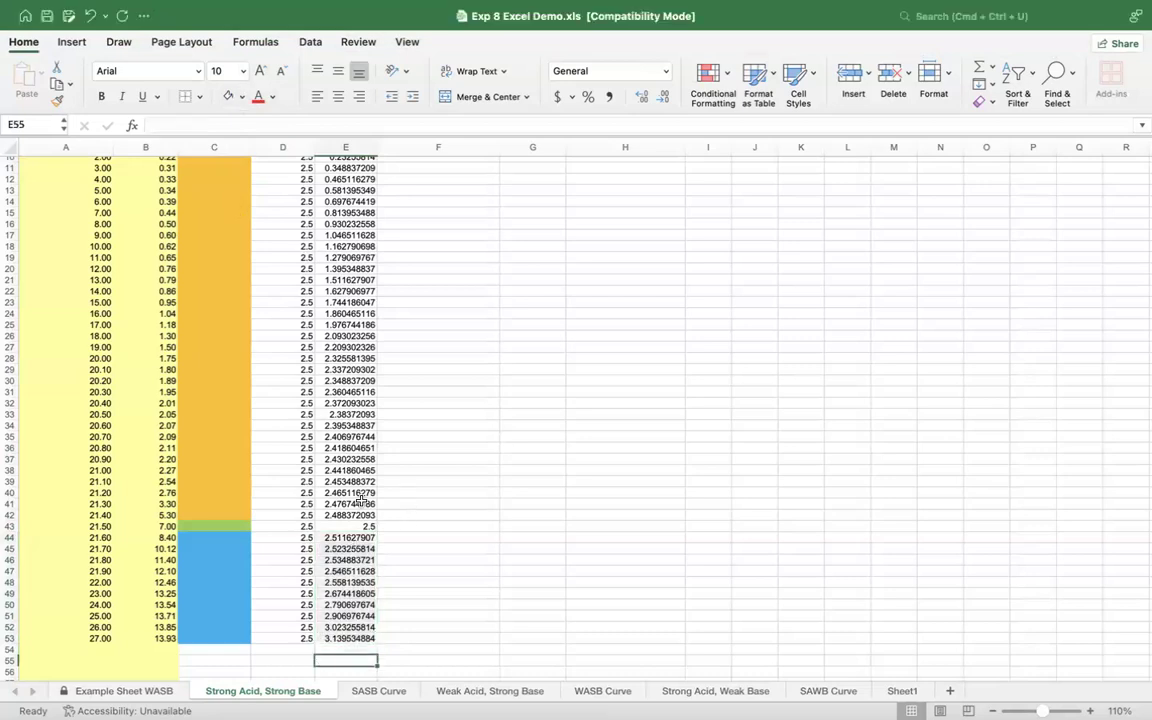
{"action": "left_click_drag", "start_coordinate": [336, 543], "coordinate": [340, 638]}
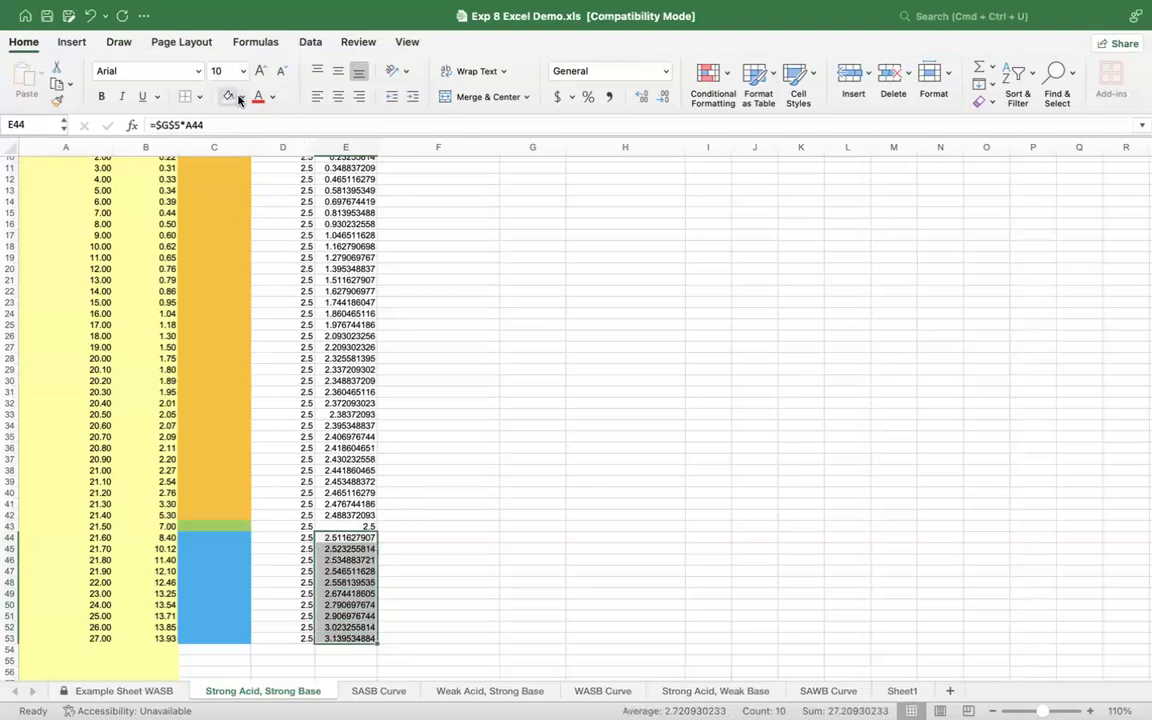
{"action": "left_click", "coordinate": [505, 445]}
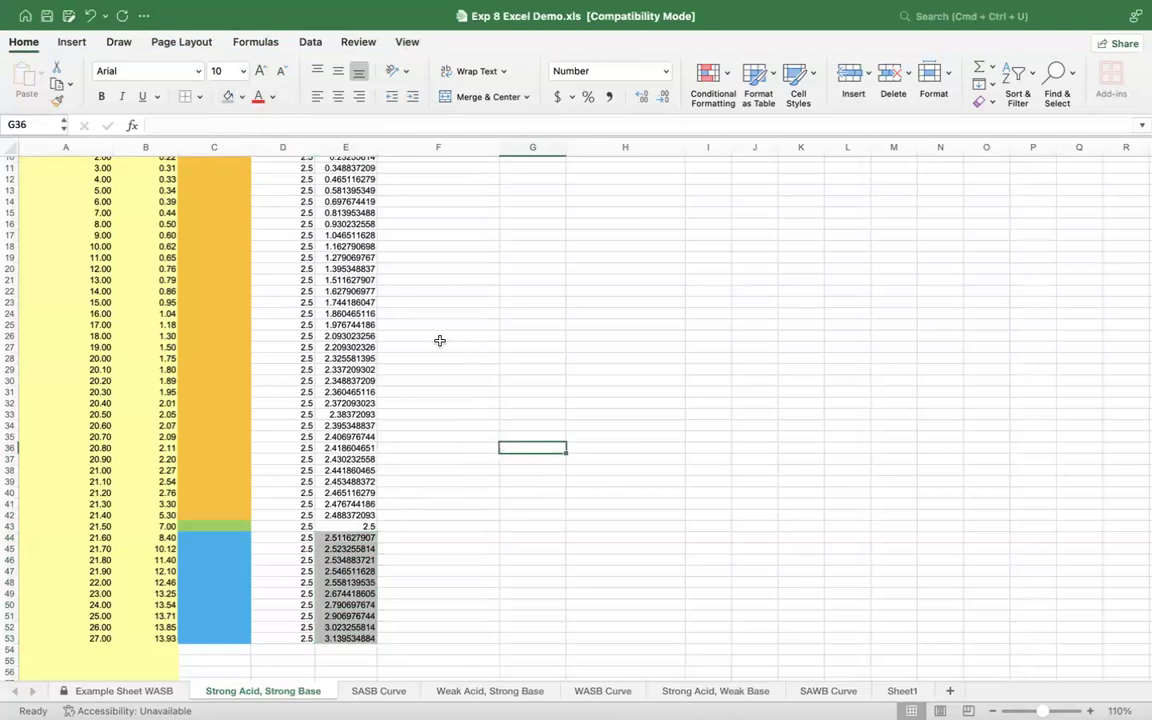
Step: Calculate the first mmol of Excess value in F8 with the formula =D8-E8
{"action": "scroll", "coordinate": [440, 341], "scroll_direction": "up", "scroll_amount": 3}
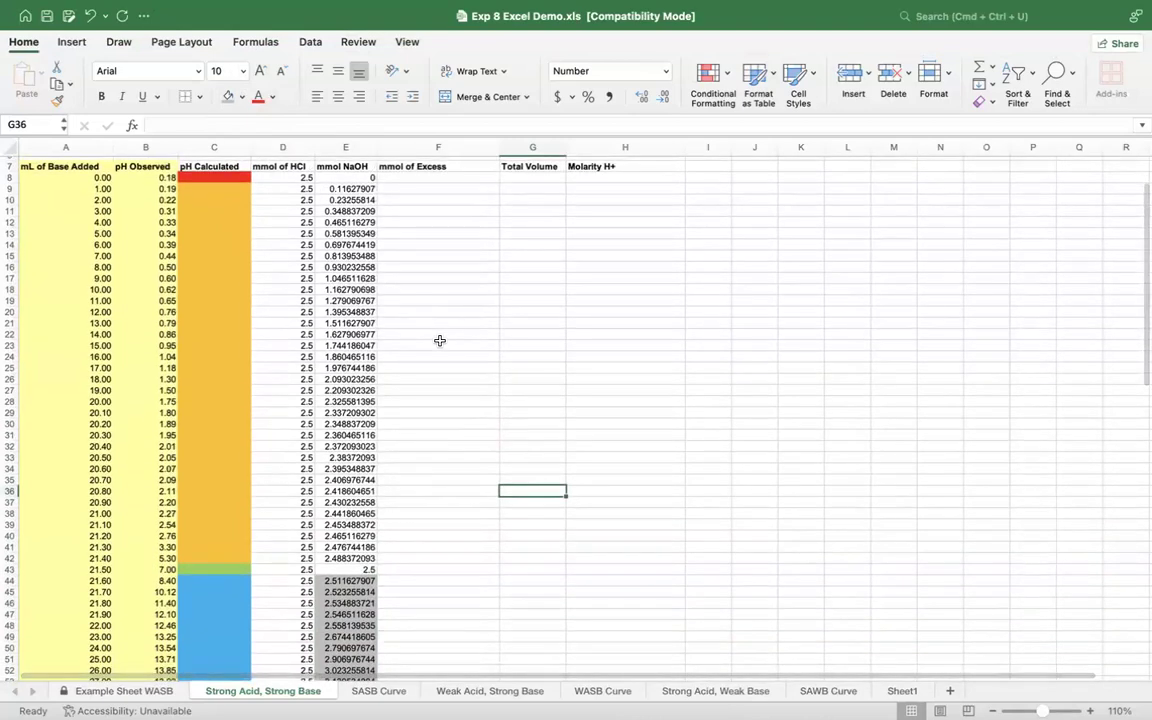
{"action": "scroll", "coordinate": [440, 341], "scroll_direction": "up", "scroll_amount": 4}
{"action": "left_click", "coordinate": [420, 237]}
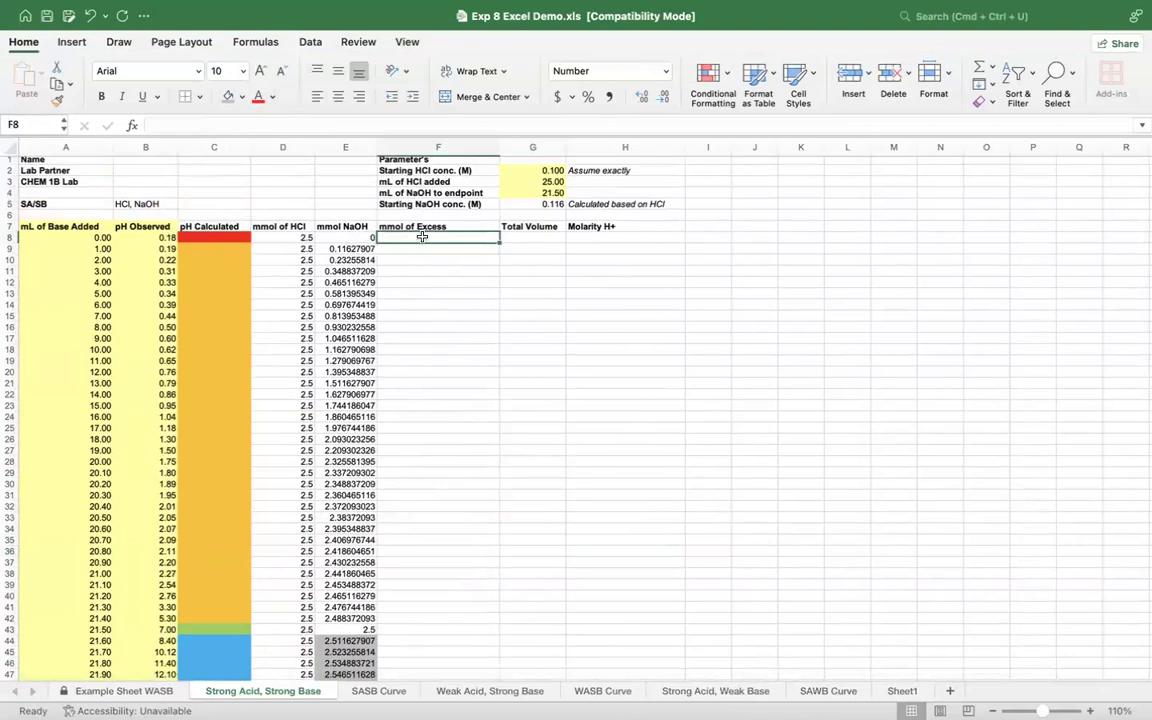
{"action": "left_click", "coordinate": [281, 237]}
{"action": "left_click", "coordinate": [340, 237]}
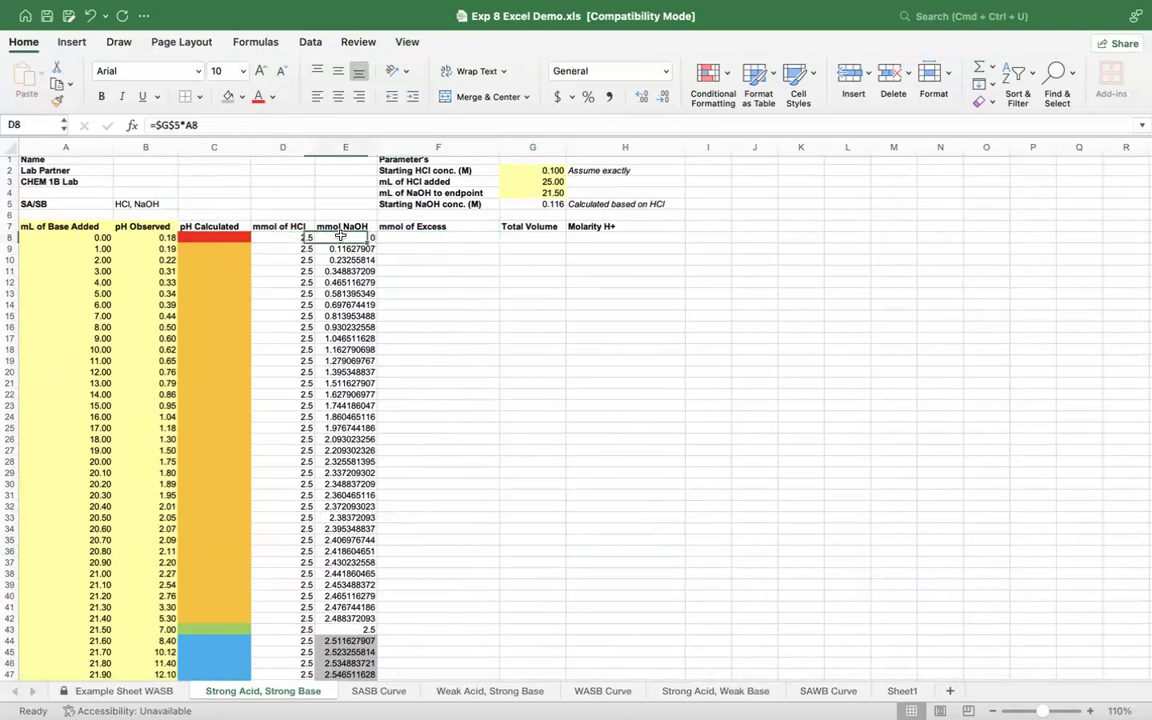
{"action": "left_click", "coordinate": [398, 240]}
{"action": "type", "text": "="}
{"action": "left_click", "coordinate": [288, 238]}
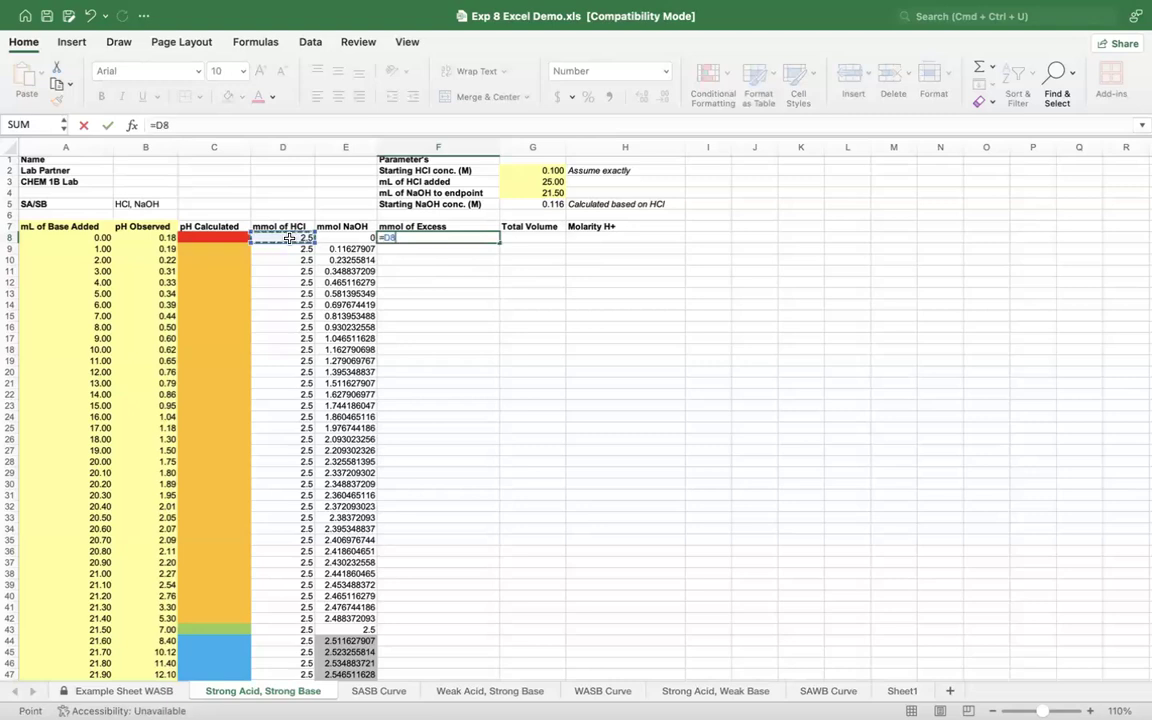
{"action": "type", "text": "-"}
{"action": "left_click", "coordinate": [346, 238]}
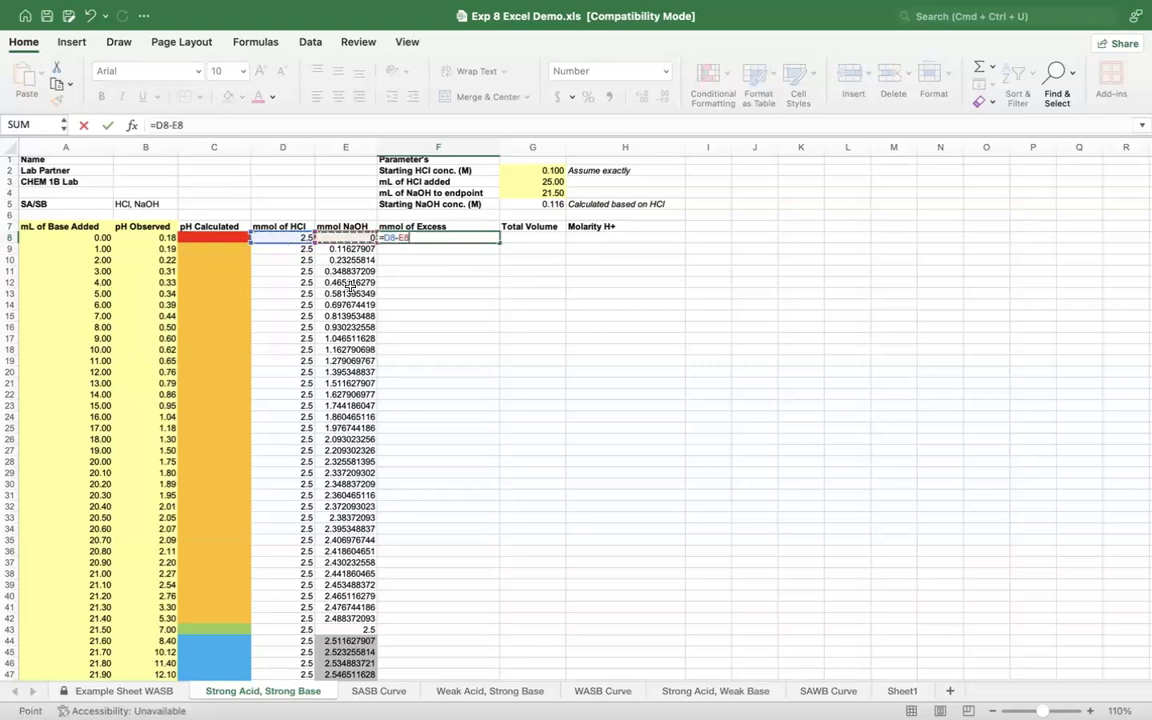
{"action": "key", "text": "Return"}
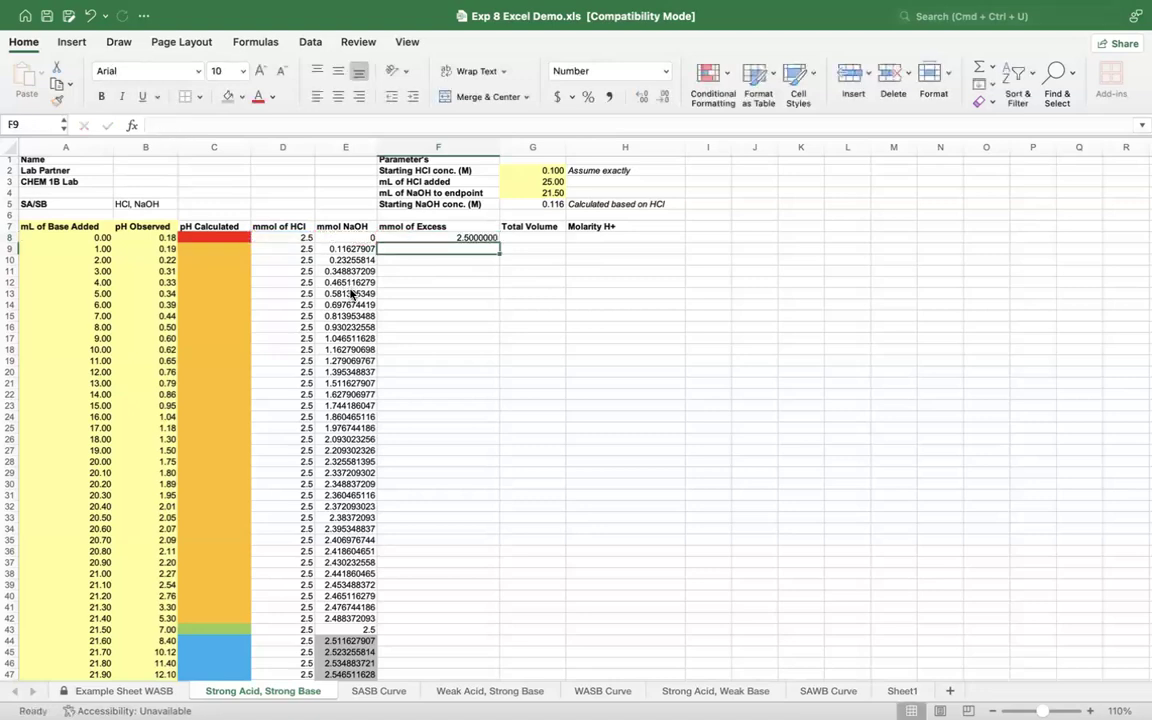
Step: Fill the mmol of Excess formula from F8 down to F53, the last data row
{"action": "left_click", "coordinate": [445, 237]}
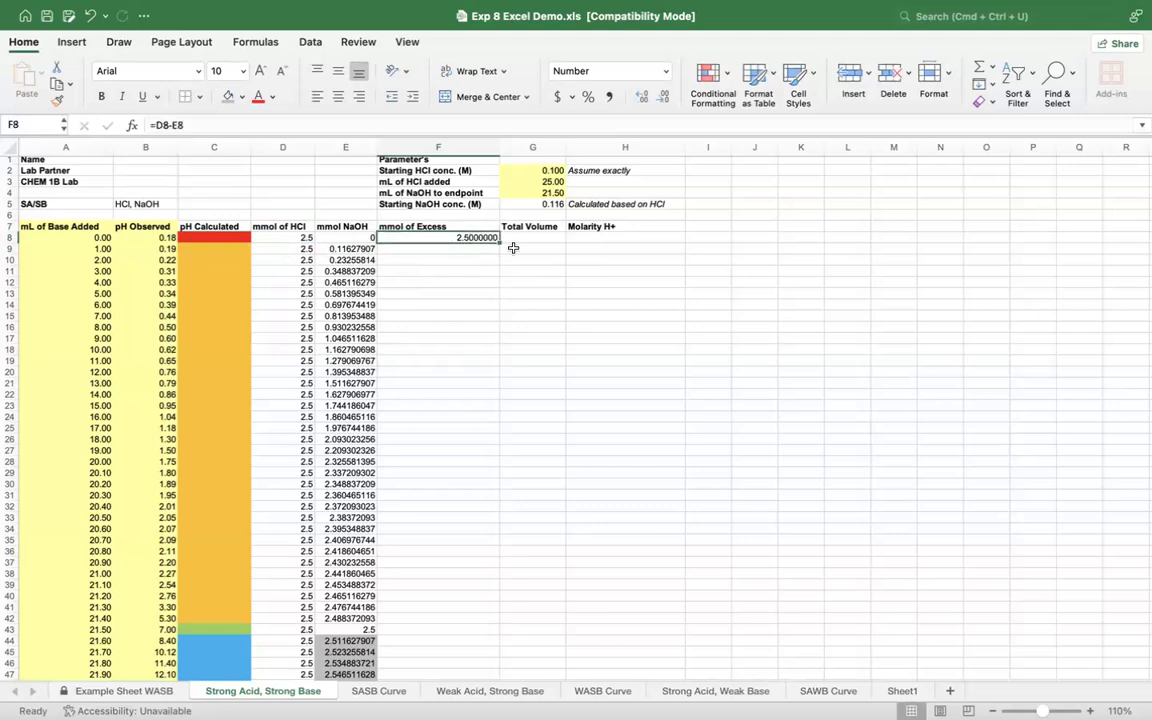
{"action": "left_click_drag", "start_coordinate": [499, 241], "coordinate": [494, 504]}
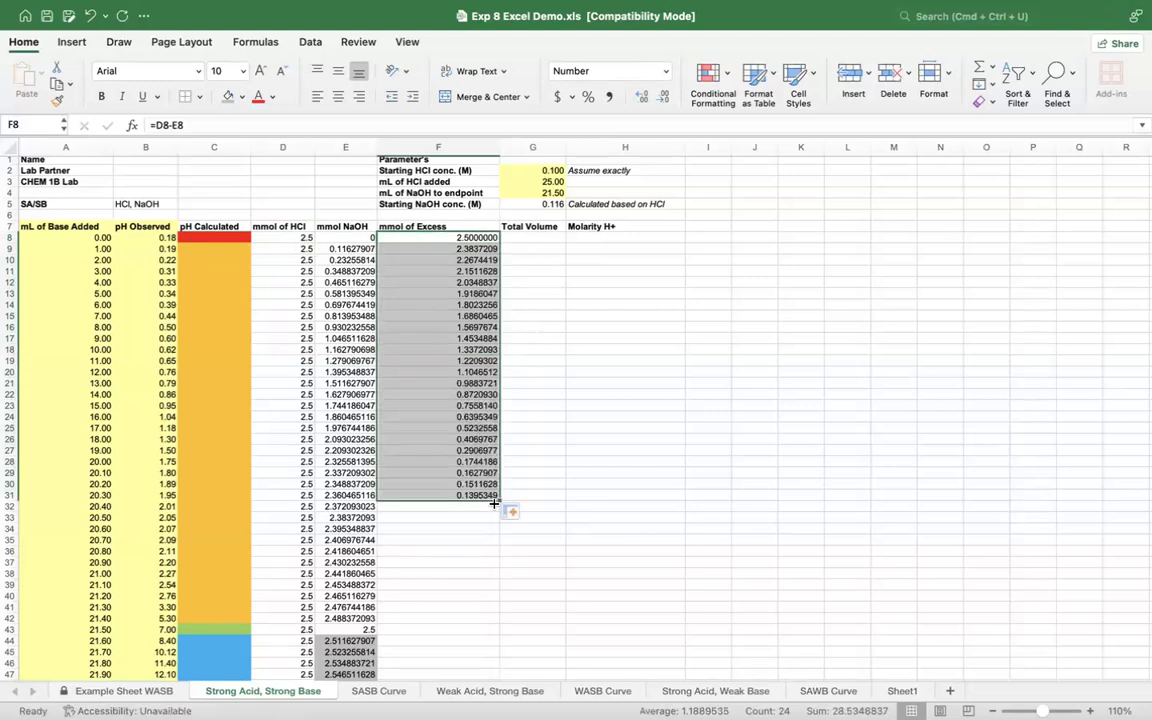
{"action": "scroll", "coordinate": [494, 504], "scroll_direction": "down", "scroll_amount": 2}
{"action": "scroll", "coordinate": [494, 504], "scroll_direction": "down", "scroll_amount": 2}
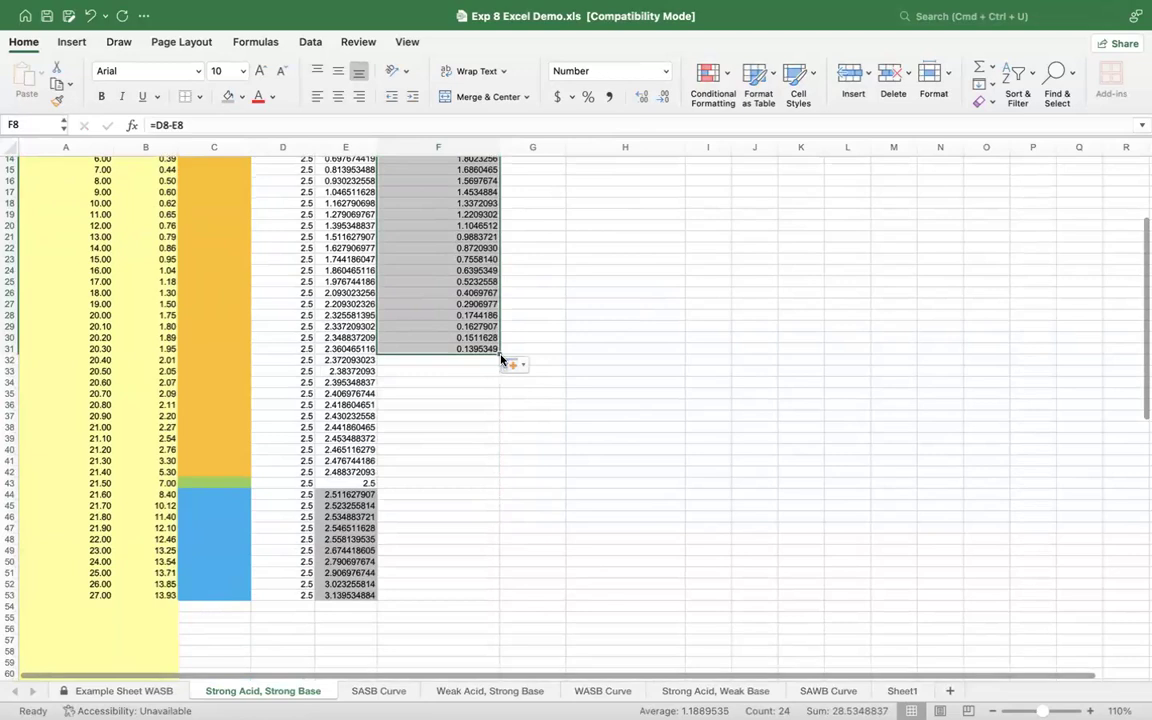
{"action": "left_click_drag", "start_coordinate": [499, 354], "coordinate": [503, 496]}
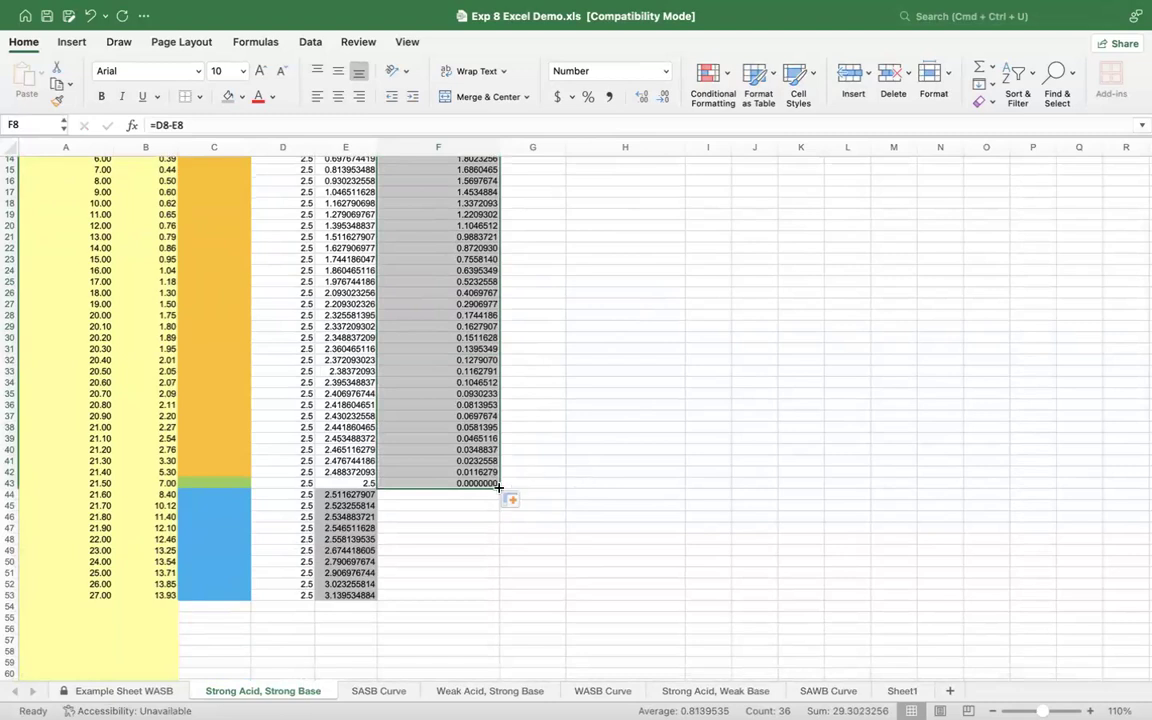
{"action": "left_click_drag", "start_coordinate": [499, 489], "coordinate": [440, 186]}
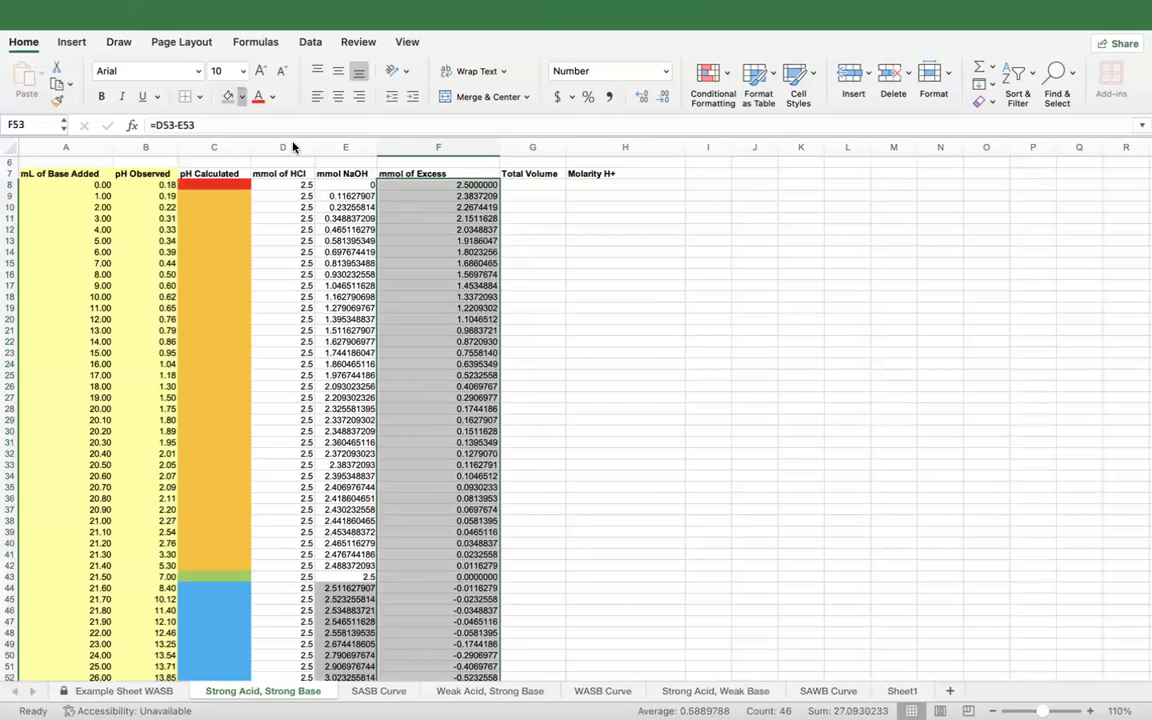
Step: Examine the mmol of Excess values down the column, especially those past the endpoint in F44:F53
{"action": "scroll", "coordinate": [617, 396], "scroll_direction": "down", "scroll_amount": 8}
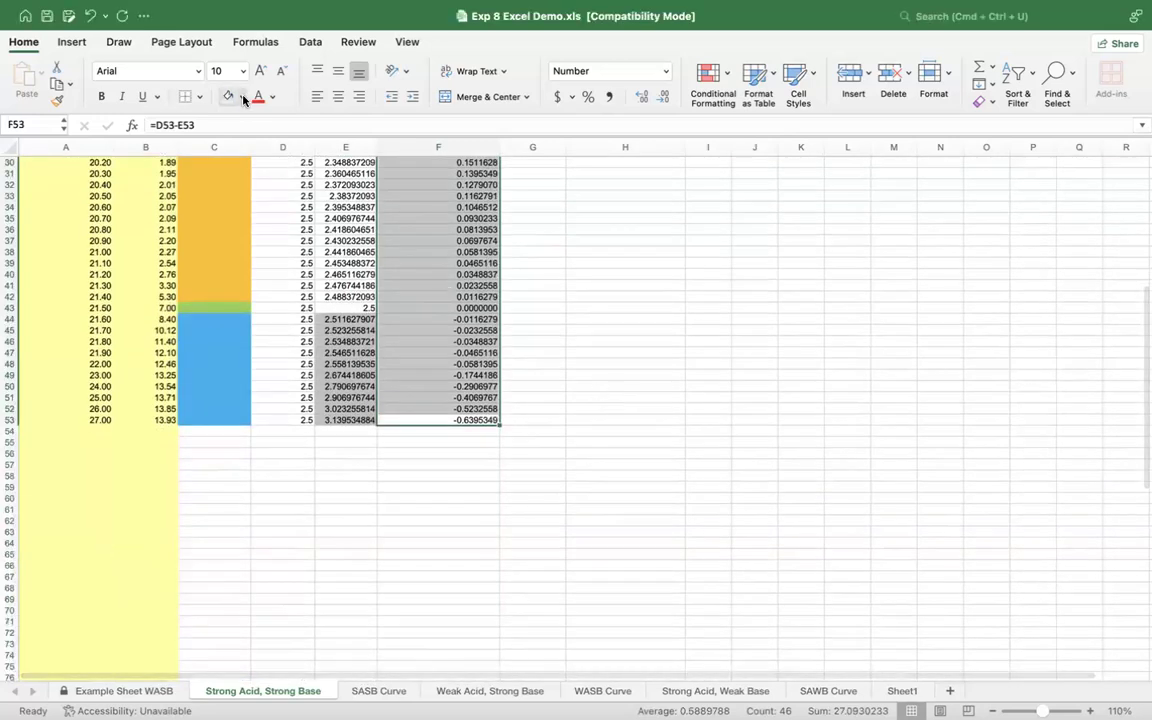
{"action": "left_click", "coordinate": [440, 263]}
{"action": "scroll", "coordinate": [569, 278], "scroll_direction": "up", "scroll_amount": 1}
{"action": "scroll", "coordinate": [569, 278], "scroll_direction": "up", "scroll_amount": 5}
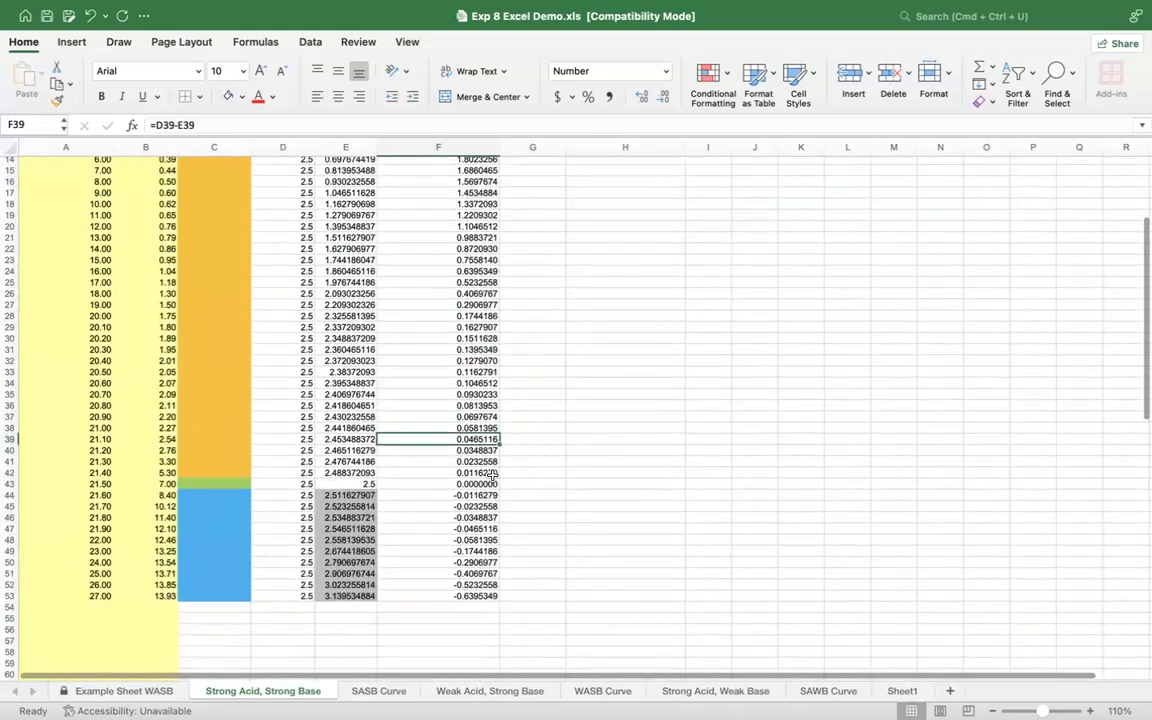
{"action": "left_click_drag", "start_coordinate": [420, 494], "coordinate": [425, 596]}
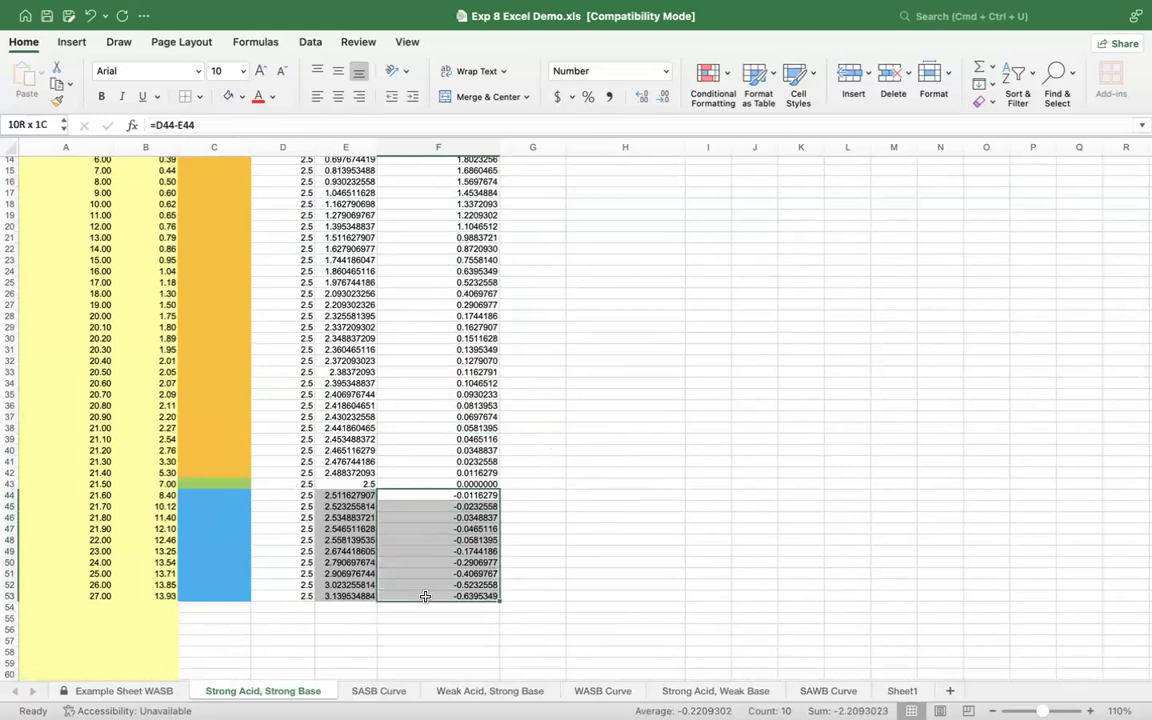
{"action": "left_click", "coordinate": [445, 628]}
{"action": "scroll", "coordinate": [450, 620], "scroll_direction": "up", "scroll_amount": 4}
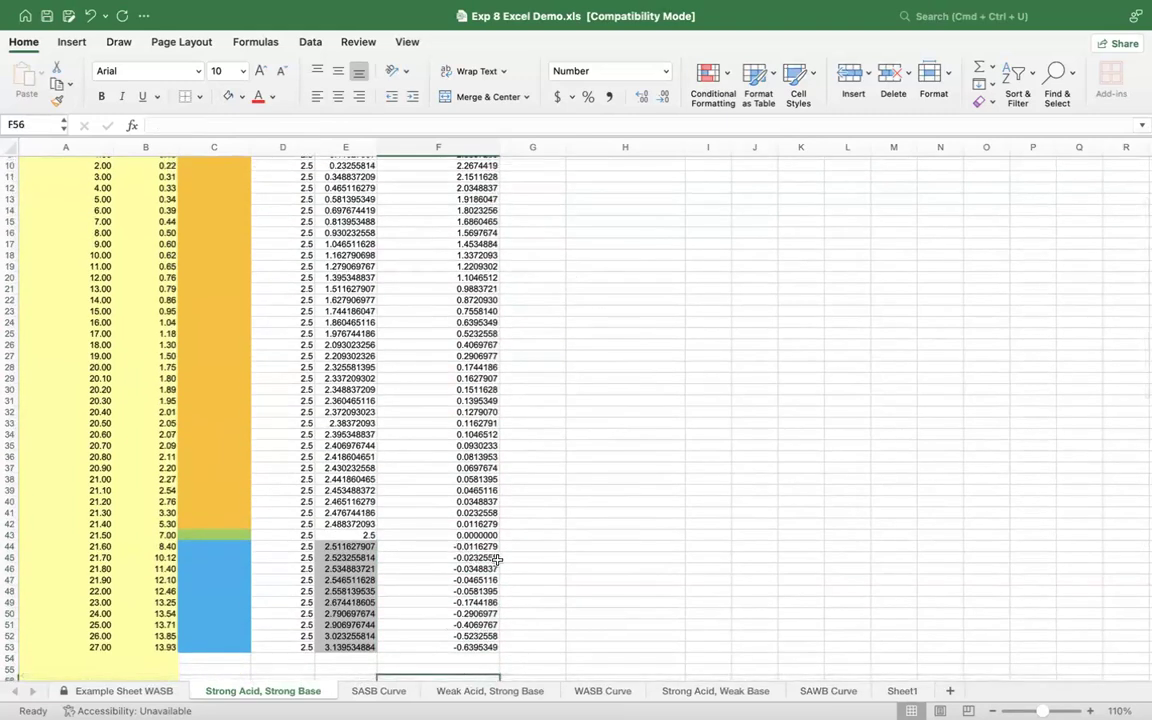
{"action": "scroll", "coordinate": [551, 524], "scroll_direction": "up", "scroll_amount": 3}
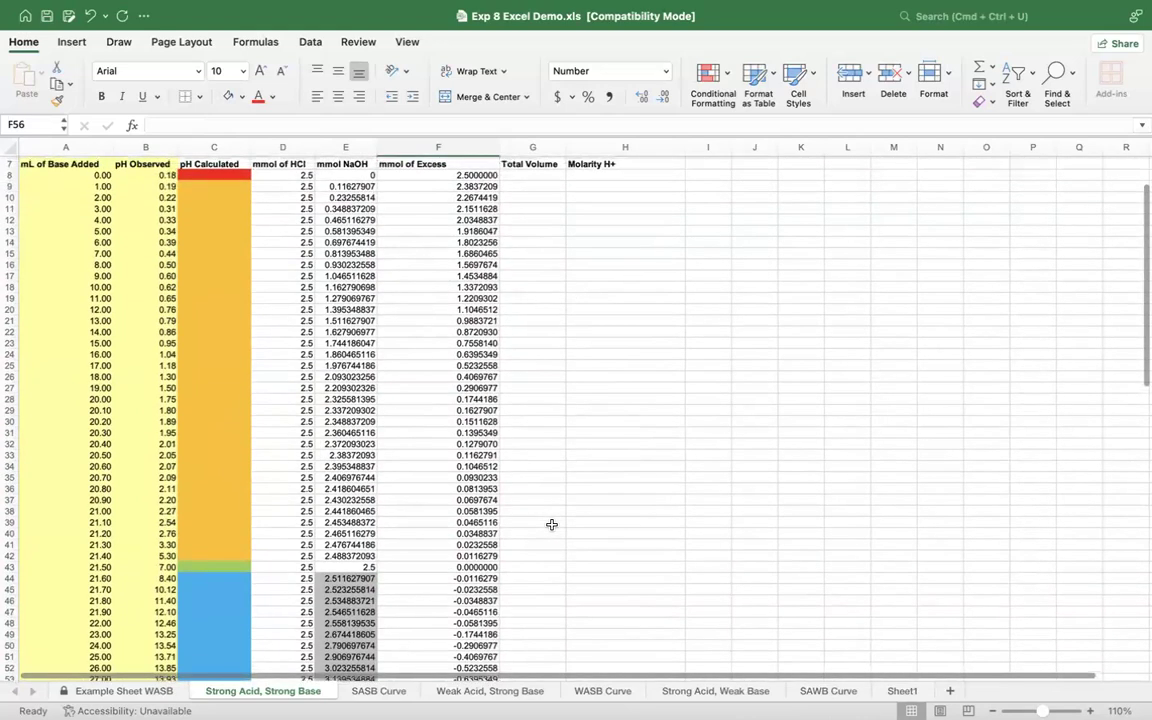
{"action": "scroll", "coordinate": [551, 524], "scroll_direction": "up", "scroll_amount": 6}
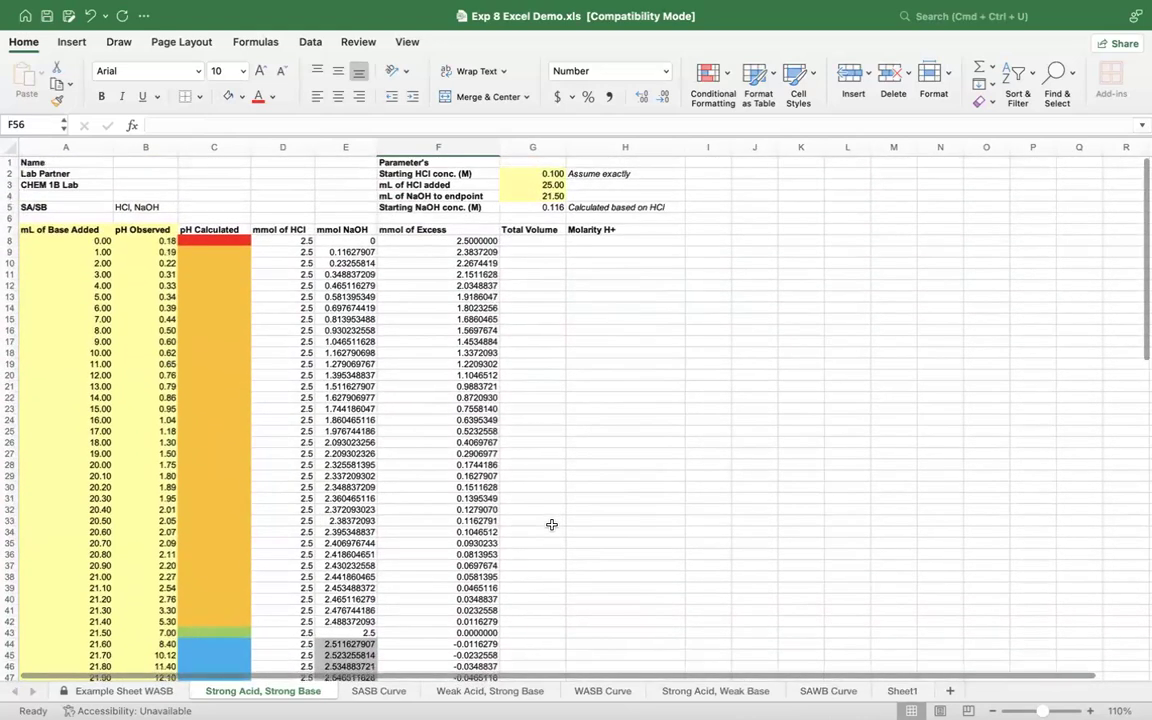
Step: Calculate the first Total Volume value in G8 with the formula =$G$3+A8
{"action": "left_click", "coordinate": [538, 241]}
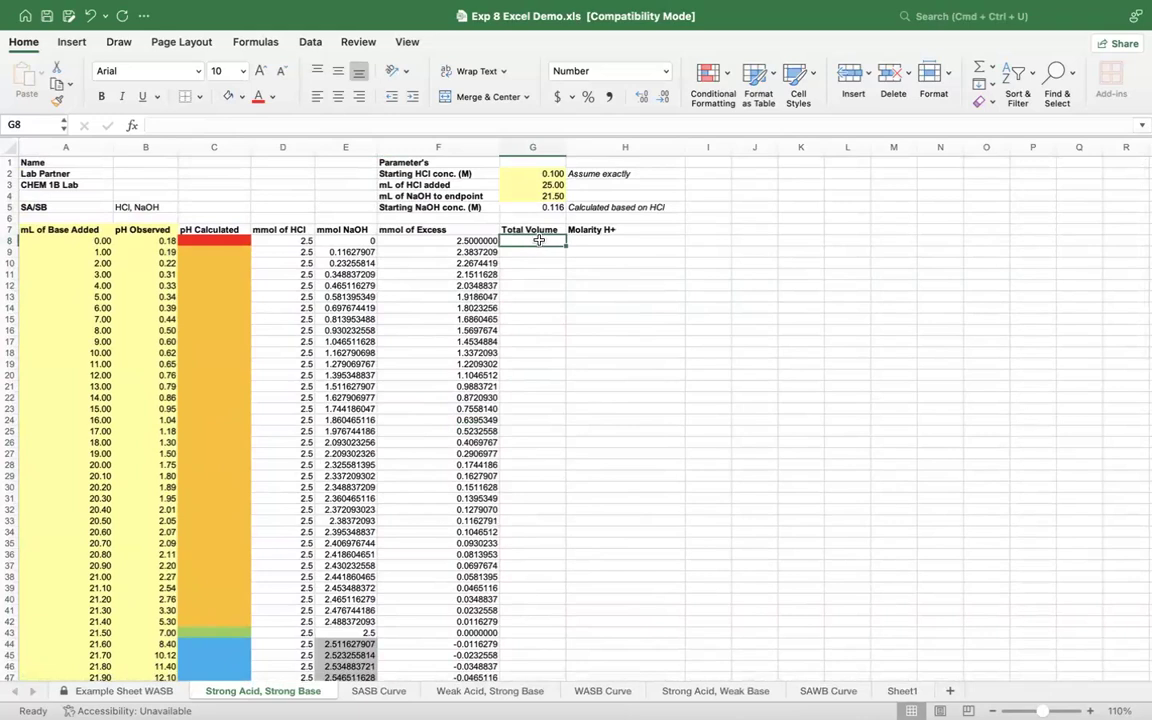
{"action": "left_click", "coordinate": [547, 182]}
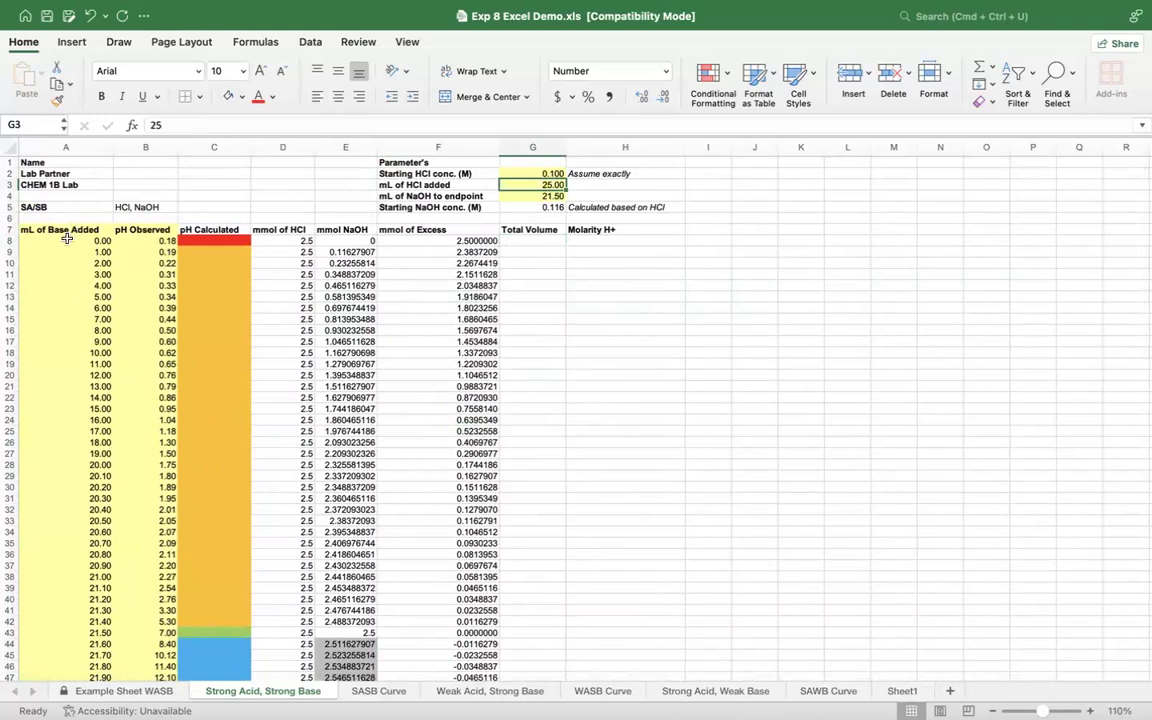
{"action": "left_click", "coordinate": [545, 240]}
{"action": "type", "text": "="}
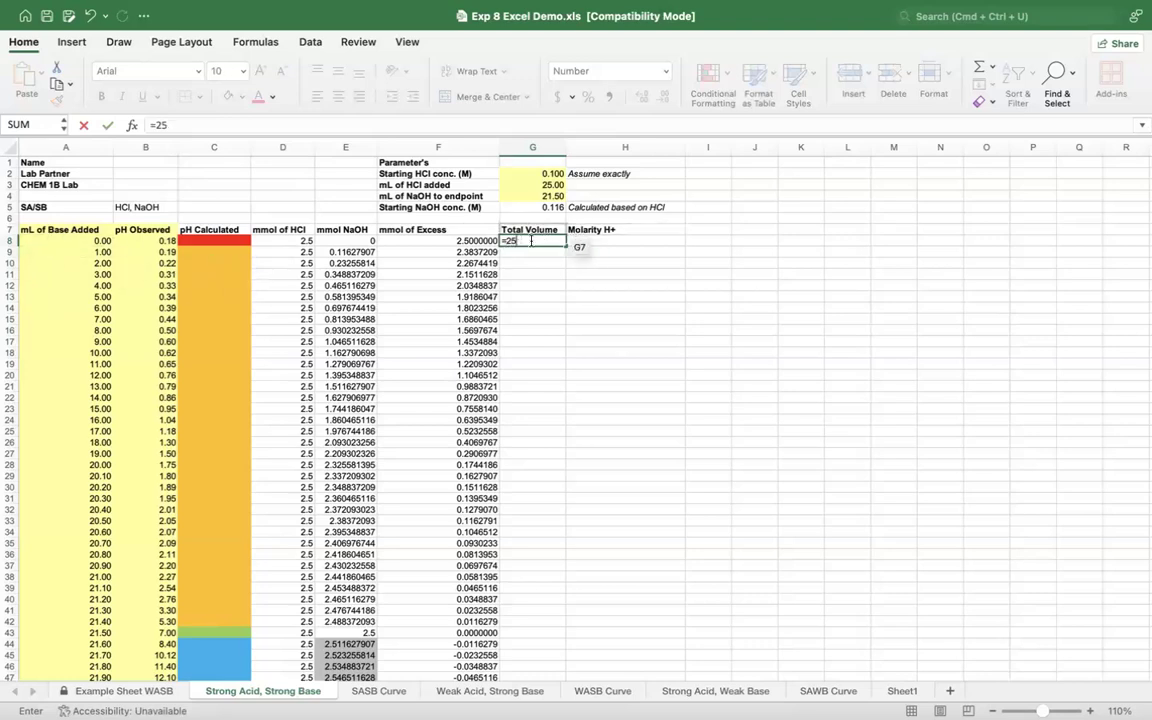
{"action": "left_click", "coordinate": [523, 185]}
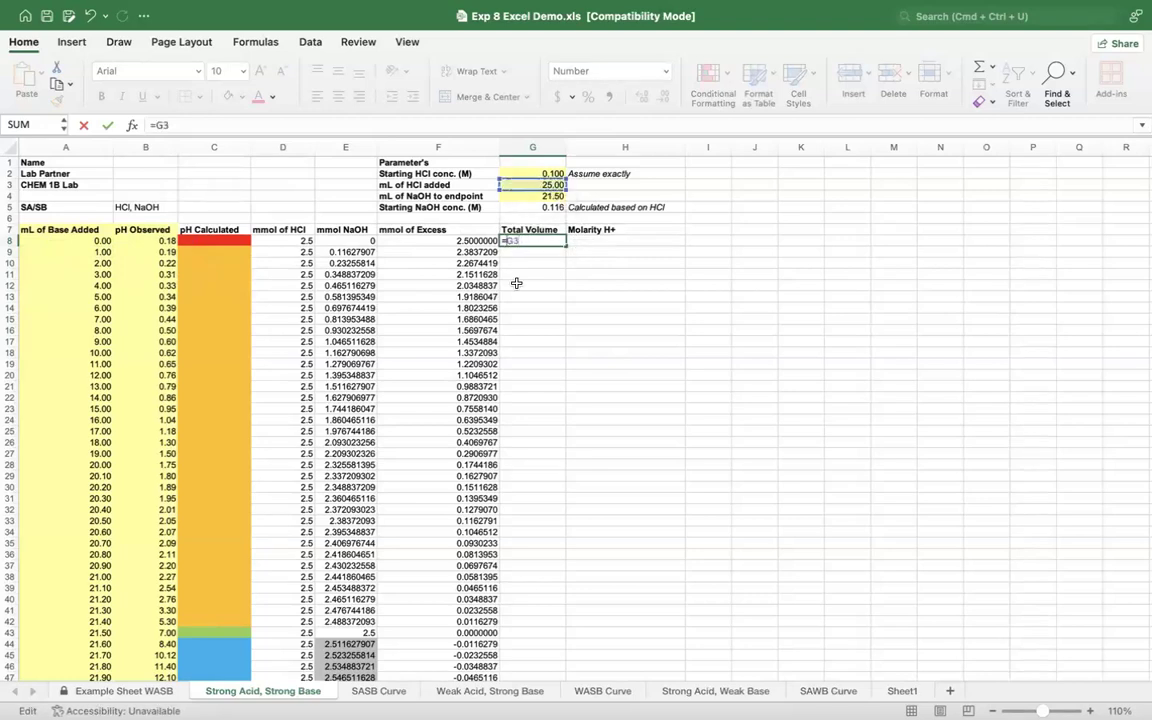
{"action": "type", "text": "$G$3+"}
{"action": "left_click", "coordinate": [80, 240]}
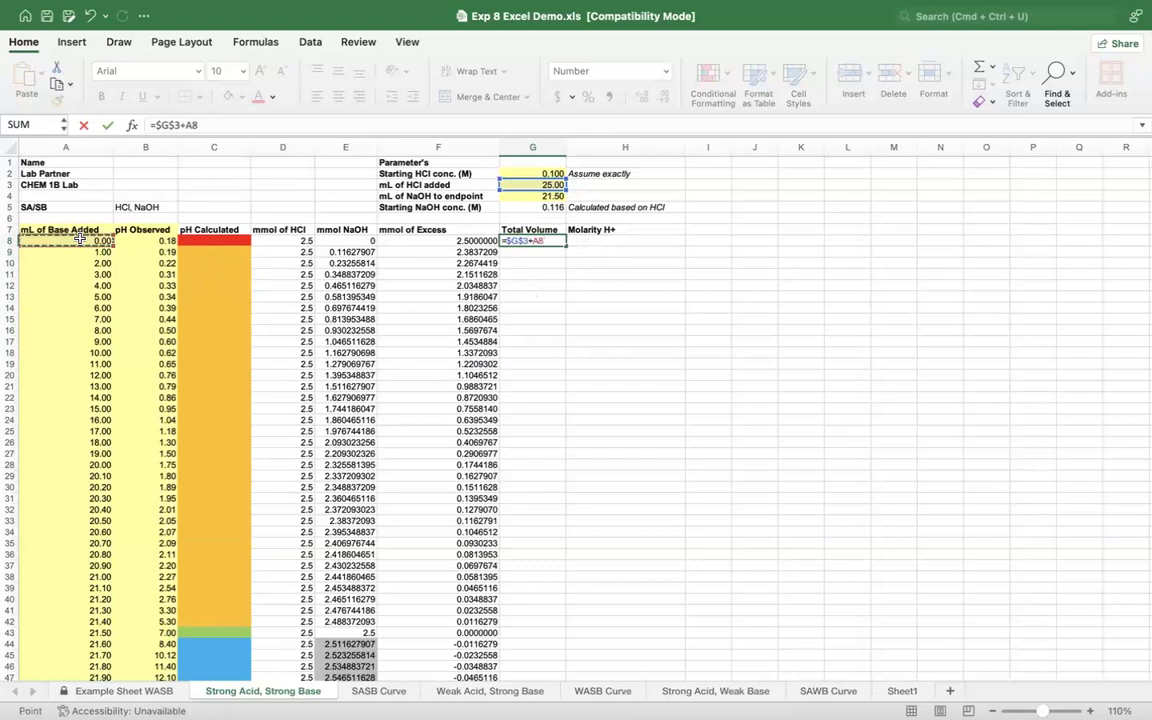
{"action": "key", "text": "Return"}
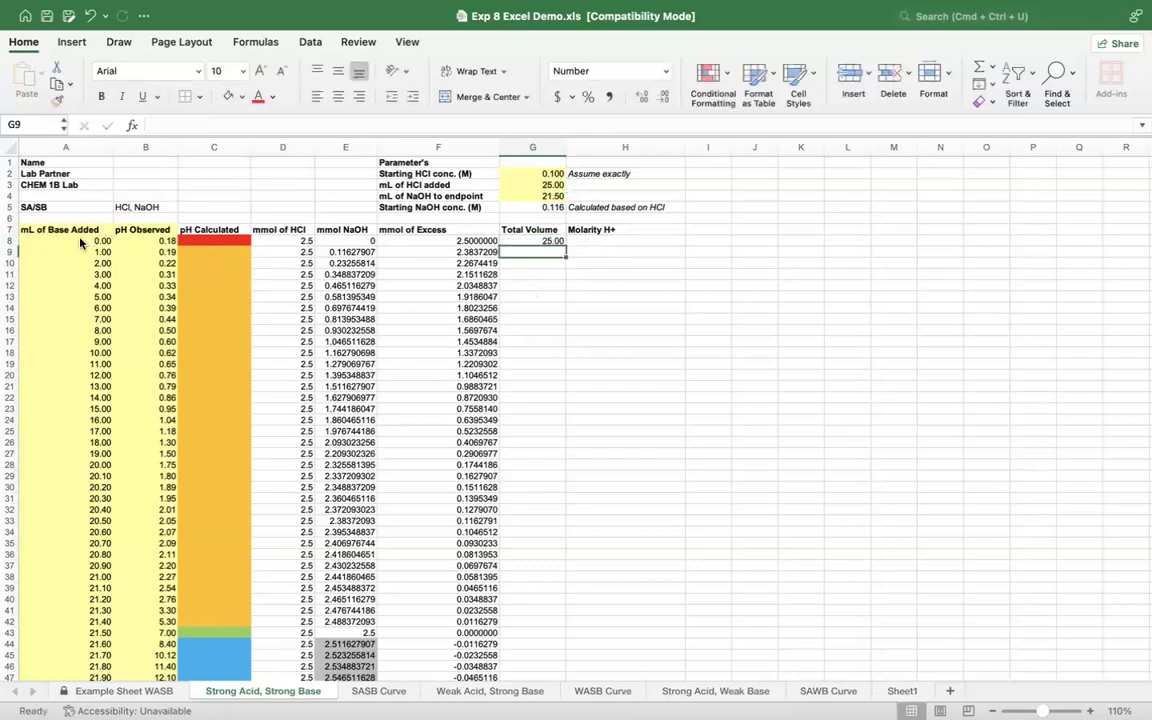
Step: Fill the Total Volume formula from G8 down to G53 and check the last row against its mL of Base Added
{"action": "left_click", "coordinate": [558, 242]}
{"action": "left_click_drag", "start_coordinate": [564, 243], "coordinate": [569, 663]}
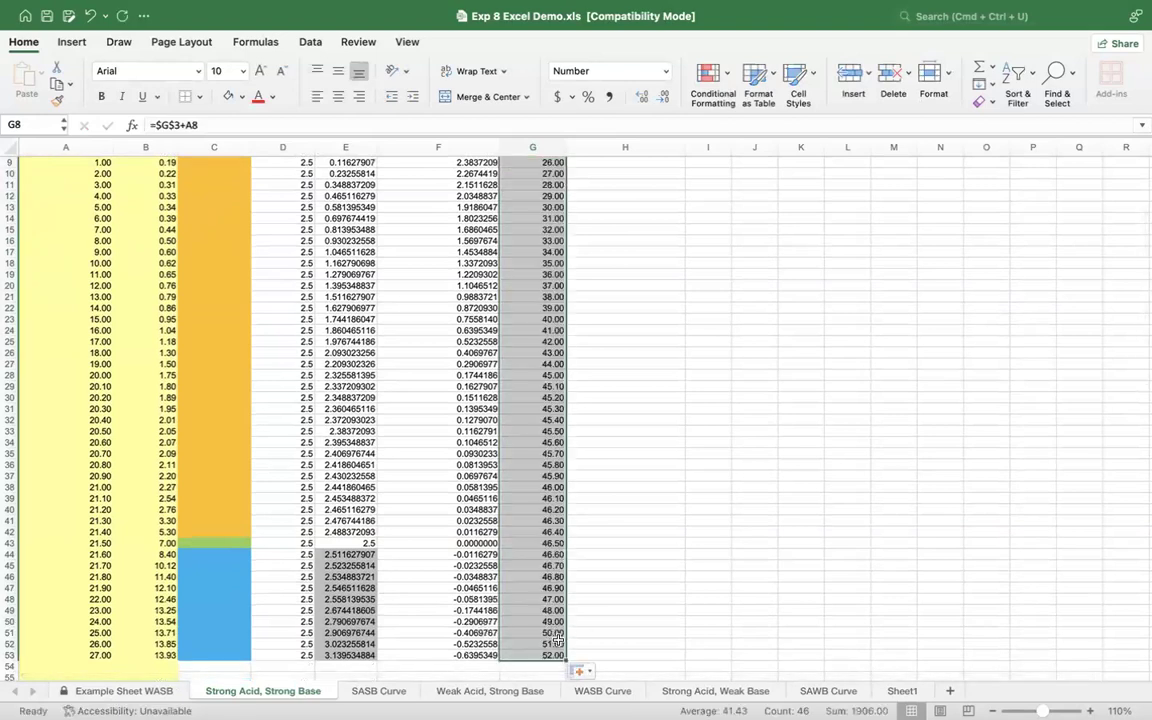
{"action": "left_click", "coordinate": [97, 652]}
{"action": "left_click", "coordinate": [552, 655]}
{"action": "scroll", "coordinate": [496, 540], "scroll_direction": "up", "scroll_amount": 4}
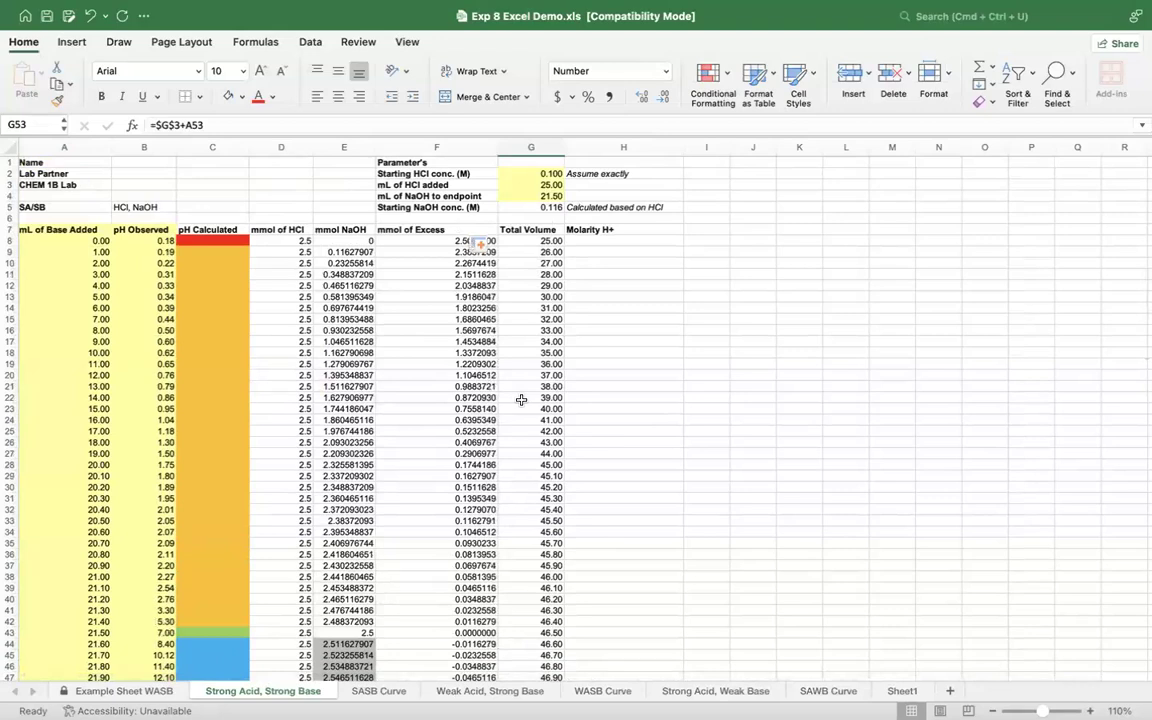
{"action": "left_click", "coordinate": [617, 240]}
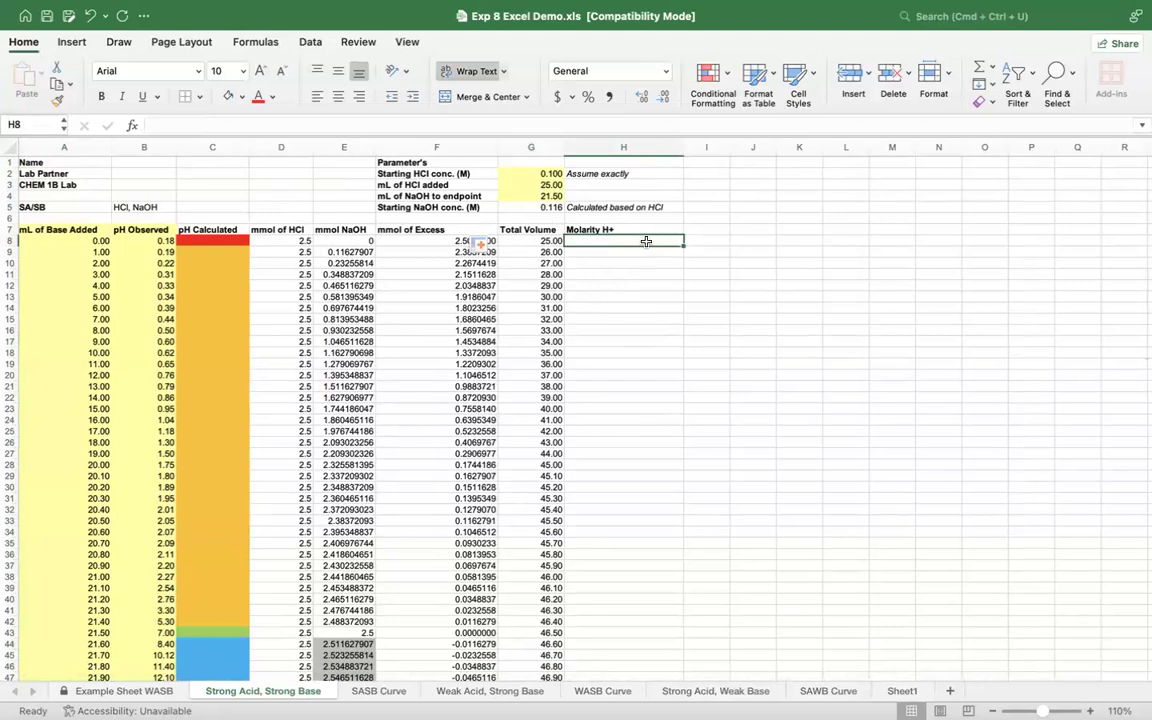
{"action": "left_click", "coordinate": [424, 241]}
{"action": "left_click", "coordinate": [437, 264]}
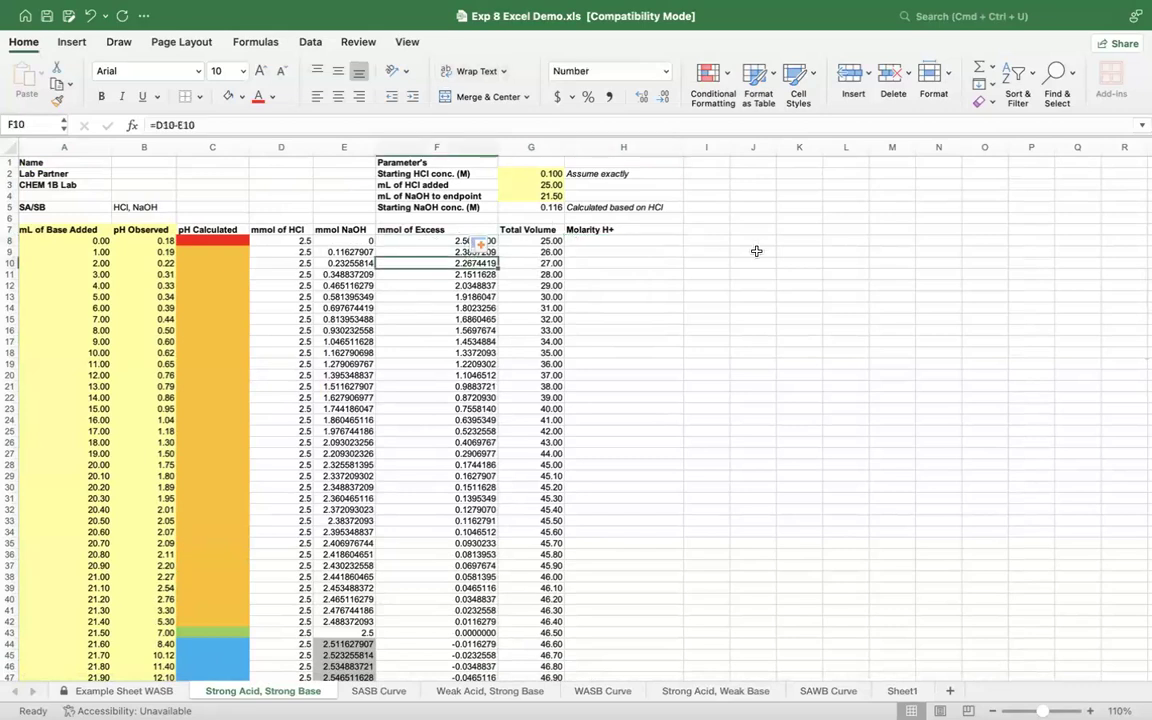
{"action": "right_click", "coordinate": [757, 255]}
{"action": "left_click", "coordinate": [817, 200]}
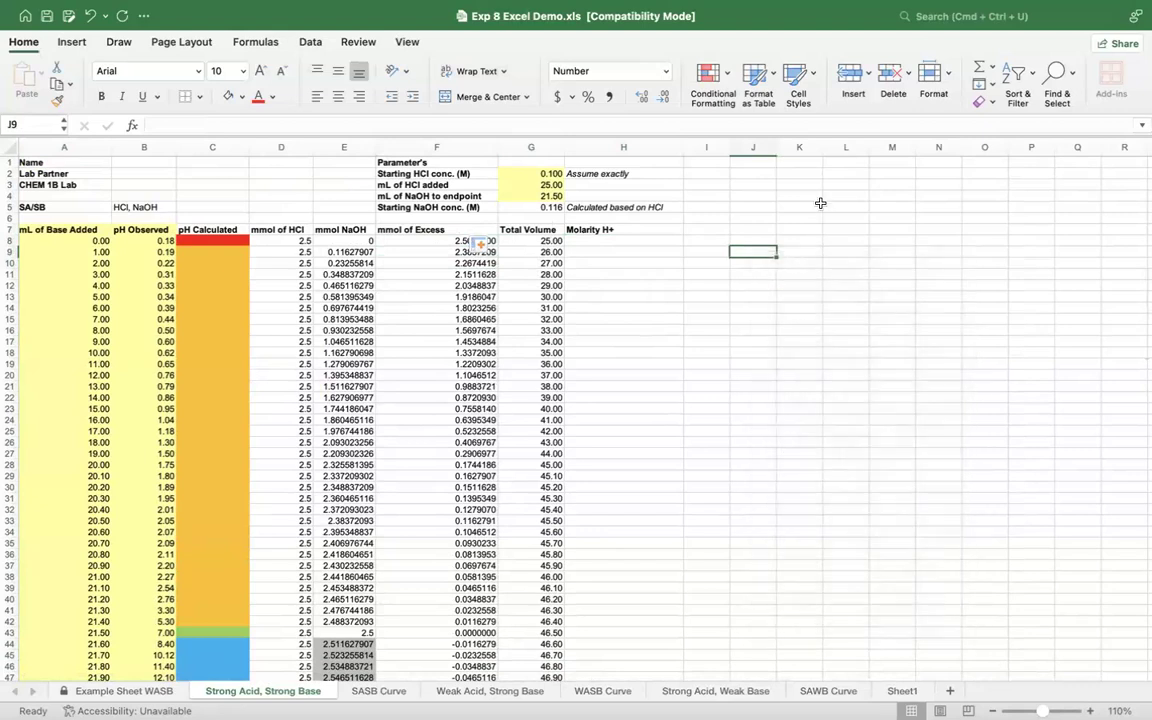
{"action": "left_click", "coordinate": [491, 243]}
{"action": "left_click", "coordinate": [777, 453]}
{"action": "left_click", "coordinate": [779, 456]}
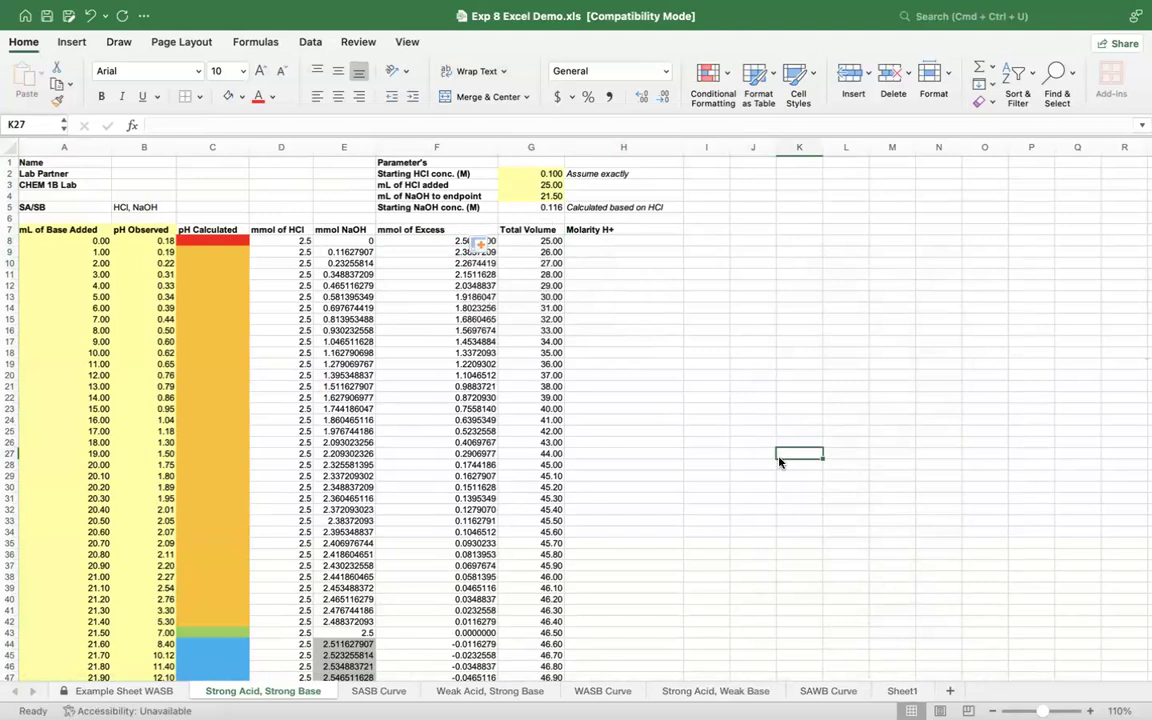
{"action": "left_click", "coordinate": [779, 395]}
{"action": "scroll", "coordinate": [779, 392], "scroll_direction": "down", "scroll_amount": 5}
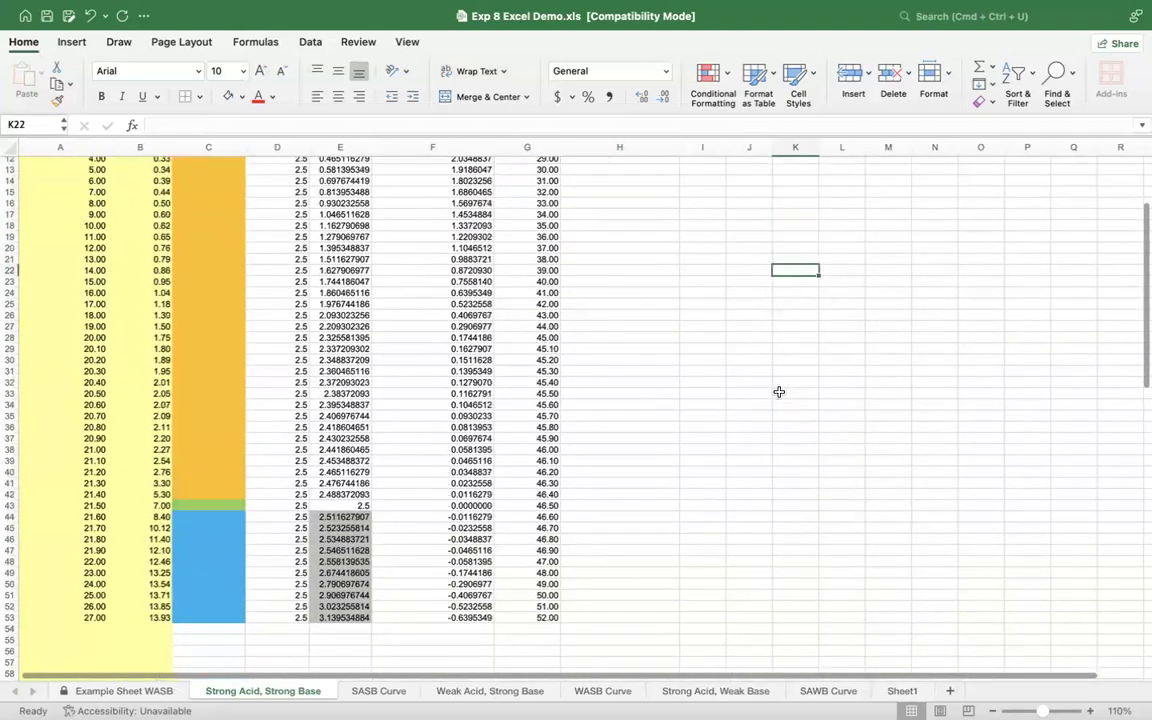
{"action": "scroll", "coordinate": [779, 392], "scroll_direction": "up", "scroll_amount": 5}
Step: Review the mmol of Excess and Total Volume columns as the inputs for the Molarity H+ calculation
{"action": "left_click", "coordinate": [607, 244]}
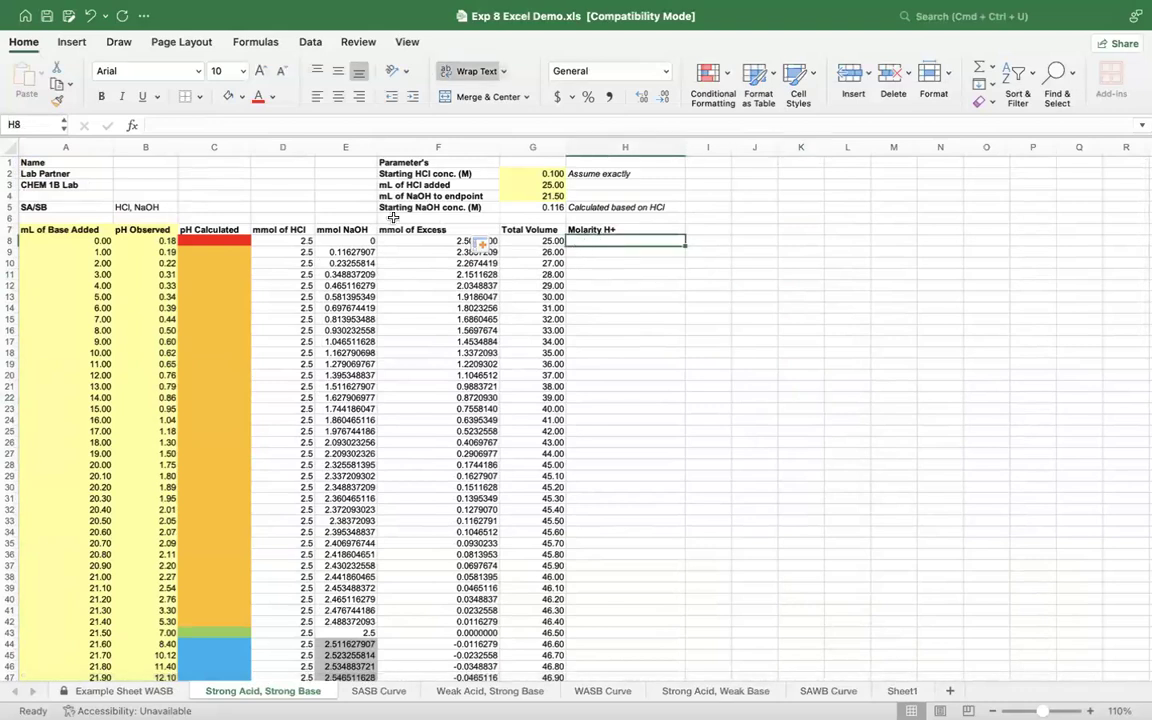
{"action": "left_click", "coordinate": [404, 243]}
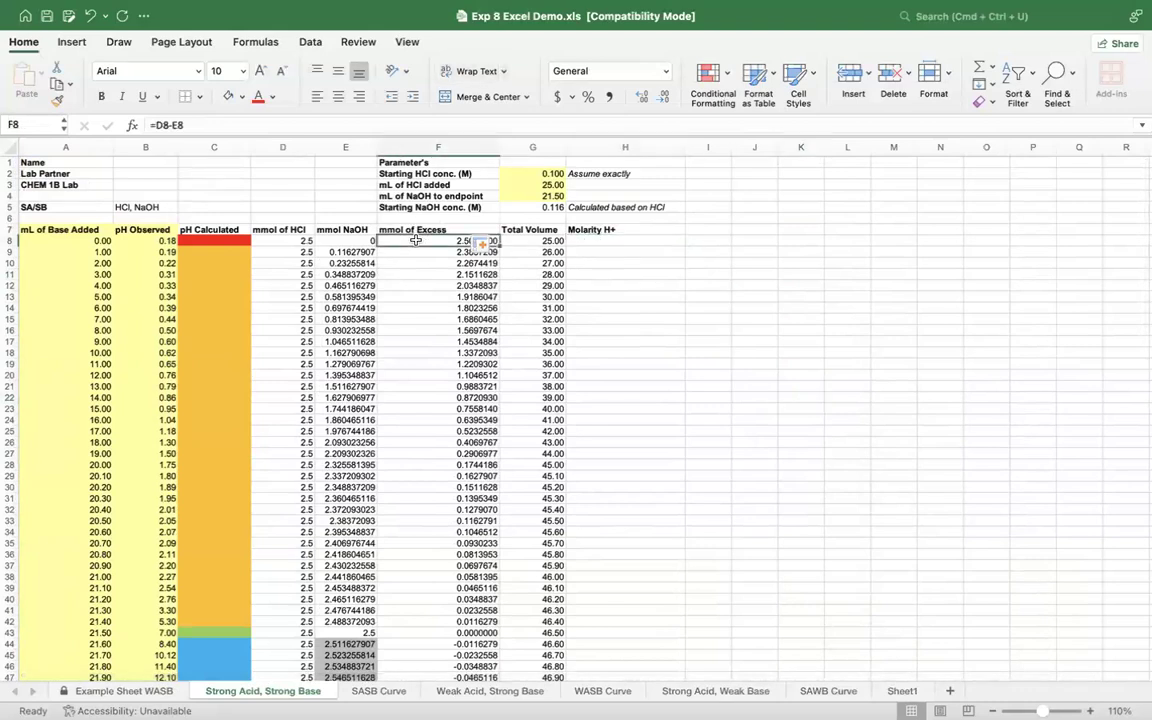
{"action": "key", "text": "Down"}
{"action": "key", "text": "Down"}
{"action": "key", "text": "Down"}
{"action": "key", "text": "Down"}
{"action": "key", "text": "Down"}
{"action": "key", "text": "Down"}
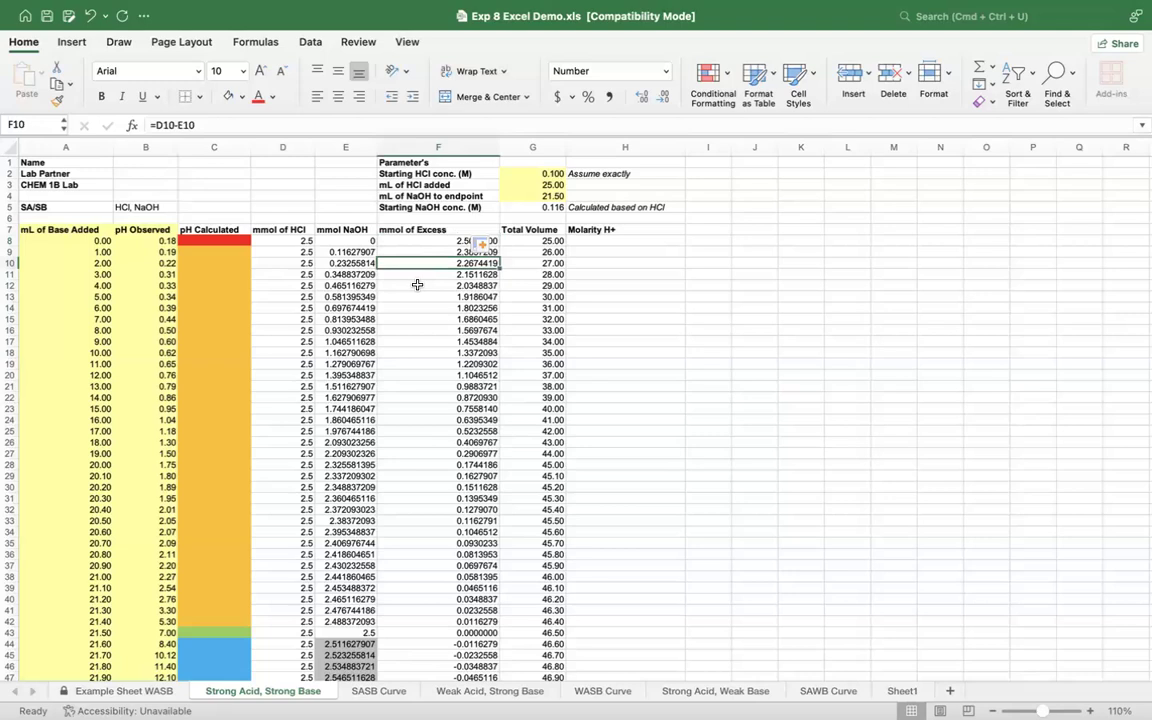
{"action": "left_click", "coordinate": [550, 307]}
{"action": "left_click", "coordinate": [550, 329]}
{"action": "left_click", "coordinate": [550, 353]}
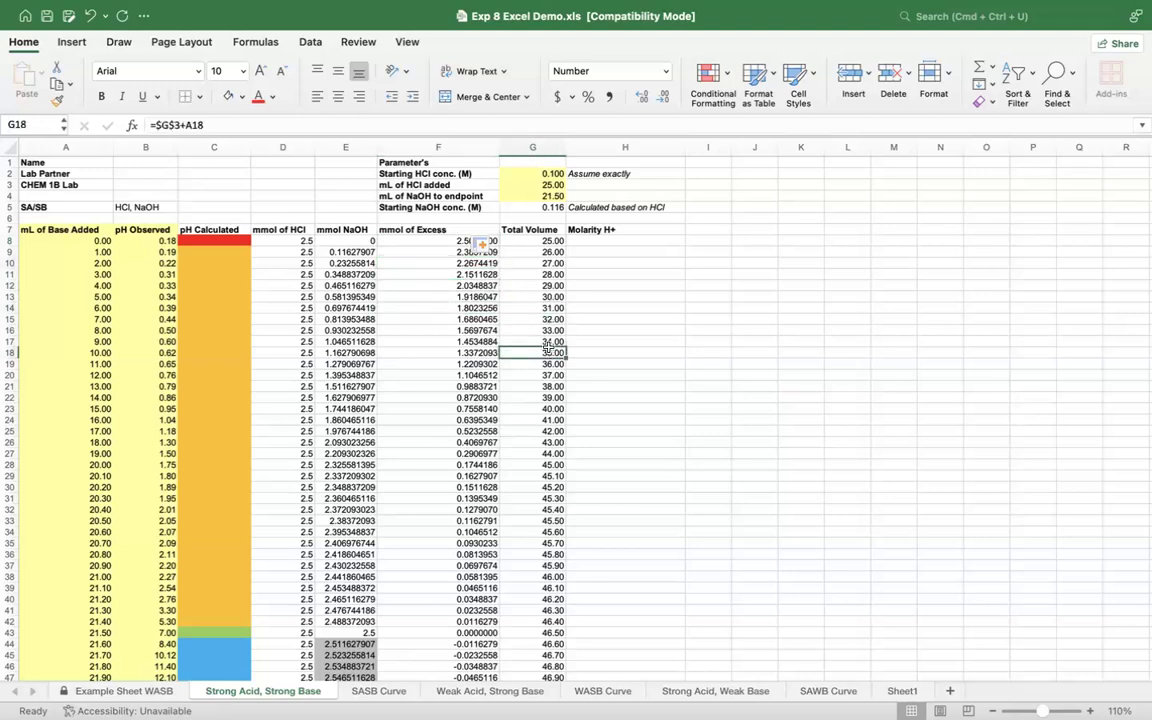
Step: Calculate the first Molarity H+ value in H8 with the formula =F8/G8
{"action": "left_click", "coordinate": [623, 241]}
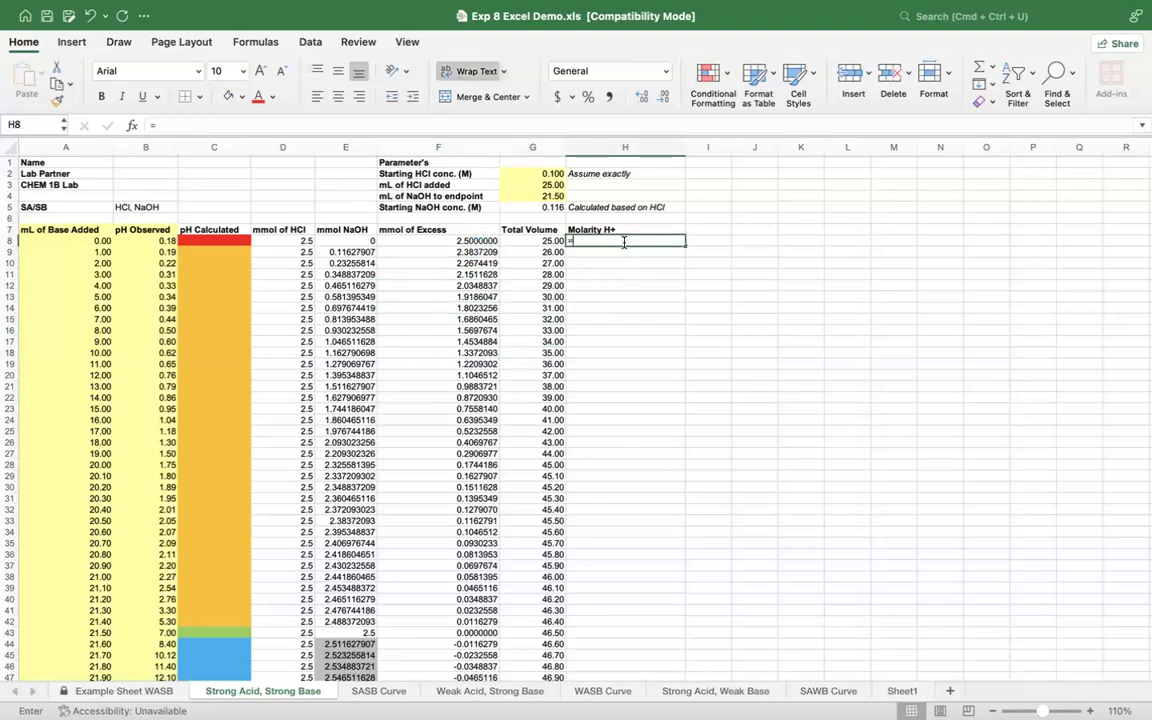
{"action": "type", "text": "="}
{"action": "left_click", "coordinate": [441, 243]}
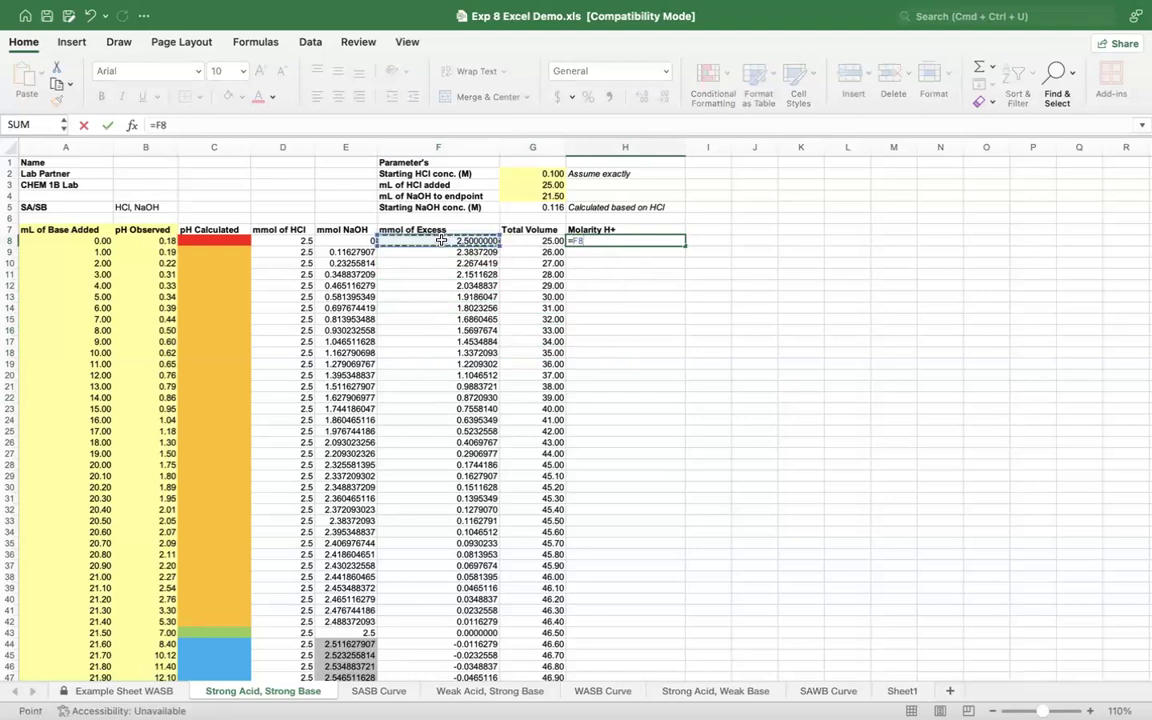
{"action": "type", "text": "?"}
{"action": "key", "text": "BackSpace"}
{"action": "type", "text": "/"}
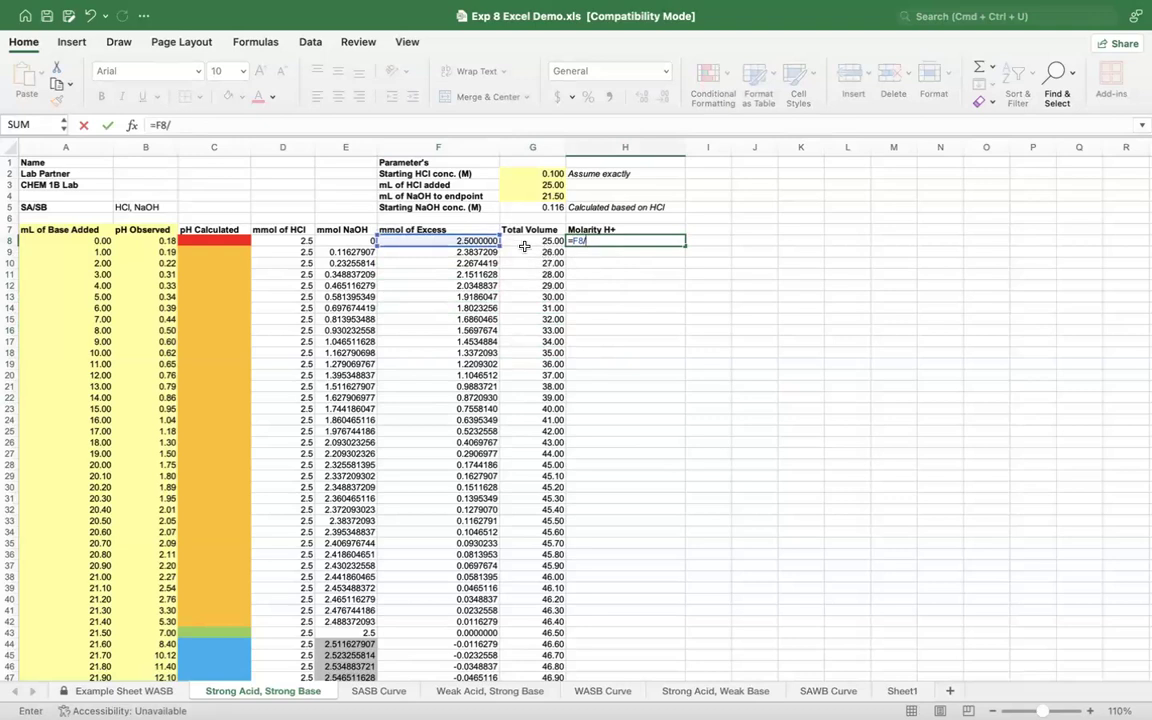
{"action": "left_click", "coordinate": [521, 241]}
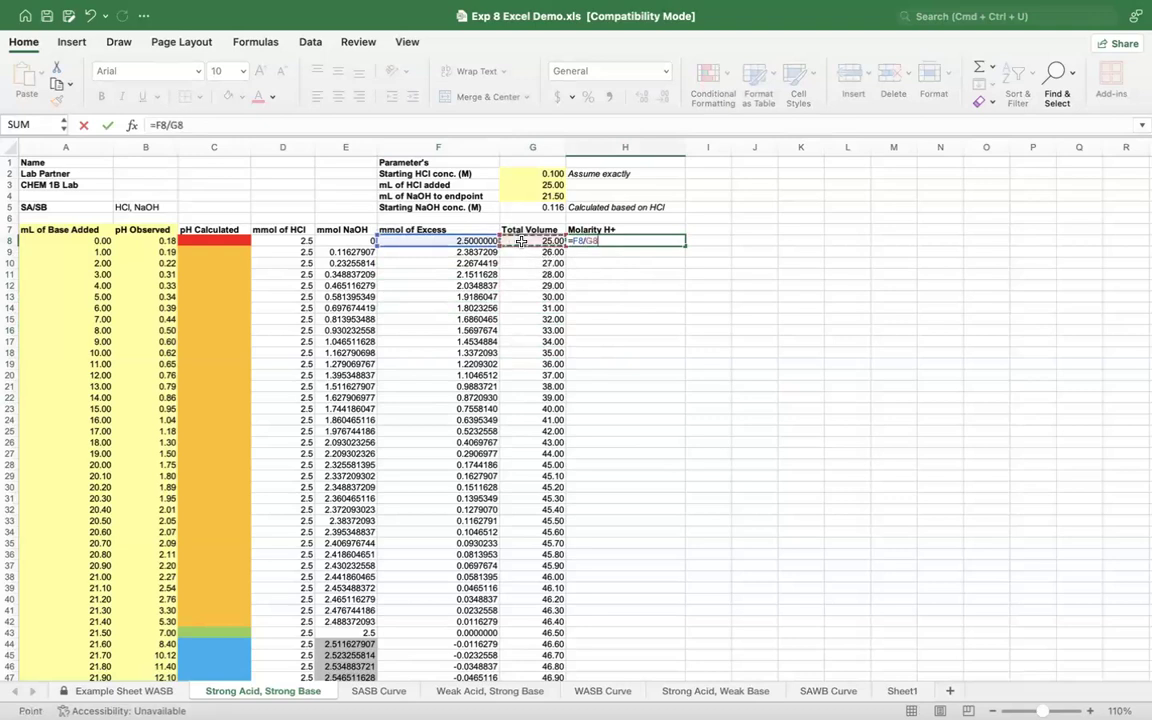
{"action": "key", "text": "Return"}
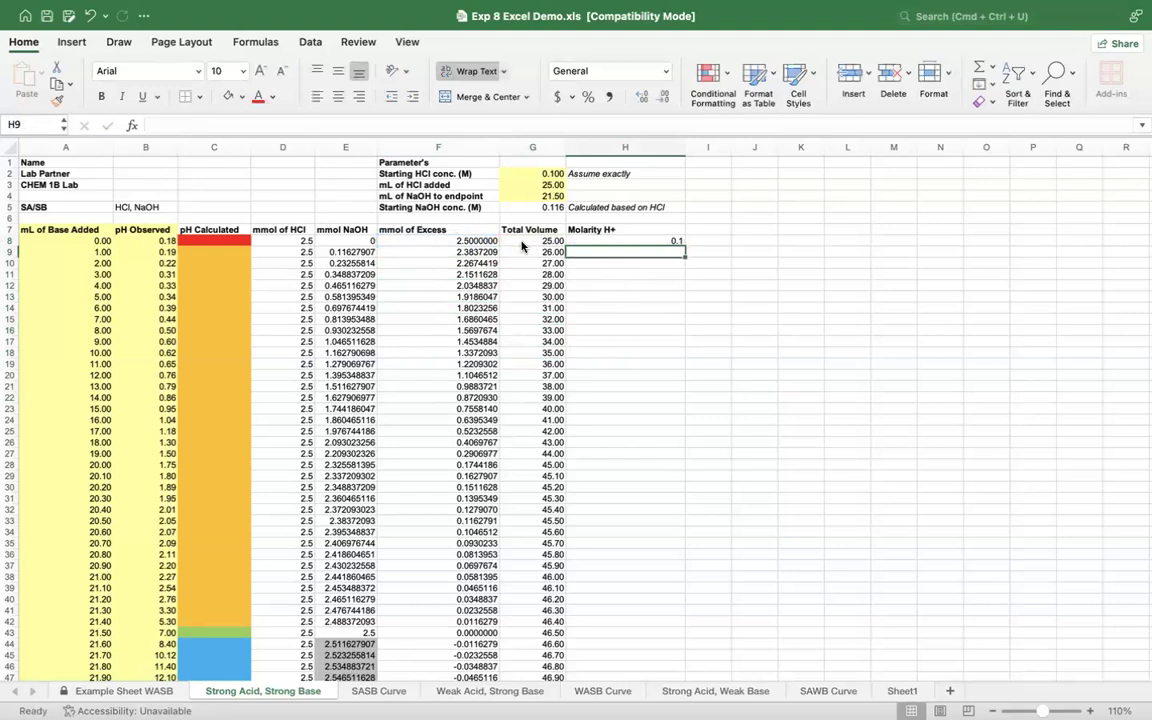
Step: Fill the Molarity H+ formula from H8 down to the endpoint row, H43
{"action": "left_click", "coordinate": [660, 238]}
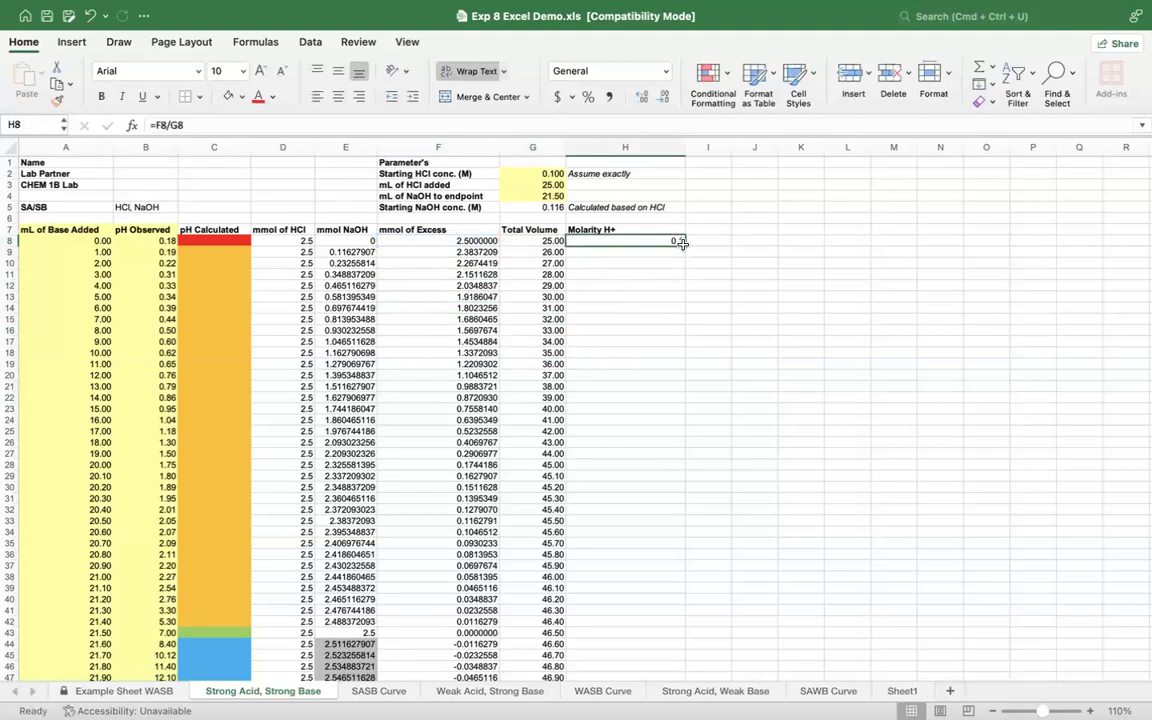
{"action": "left_click_drag", "start_coordinate": [685, 245], "coordinate": [639, 631]}
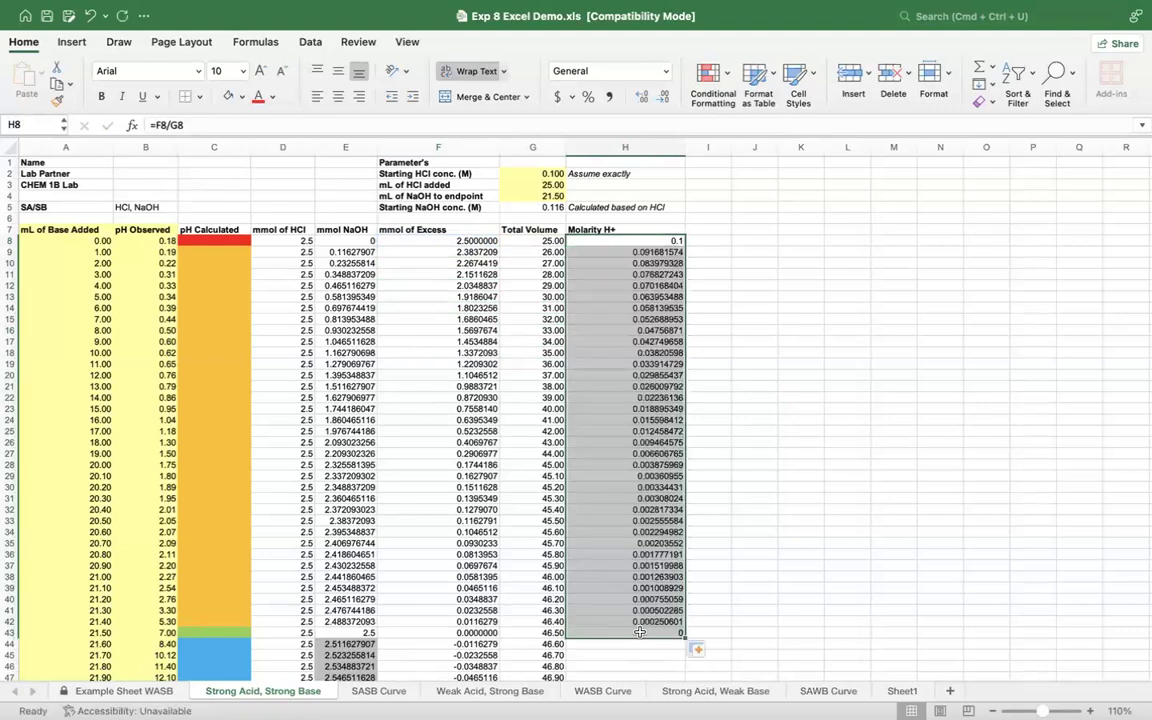
{"action": "scroll", "coordinate": [708, 607], "scroll_direction": "down", "scroll_amount": 2}
{"action": "left_click", "coordinate": [655, 567]}
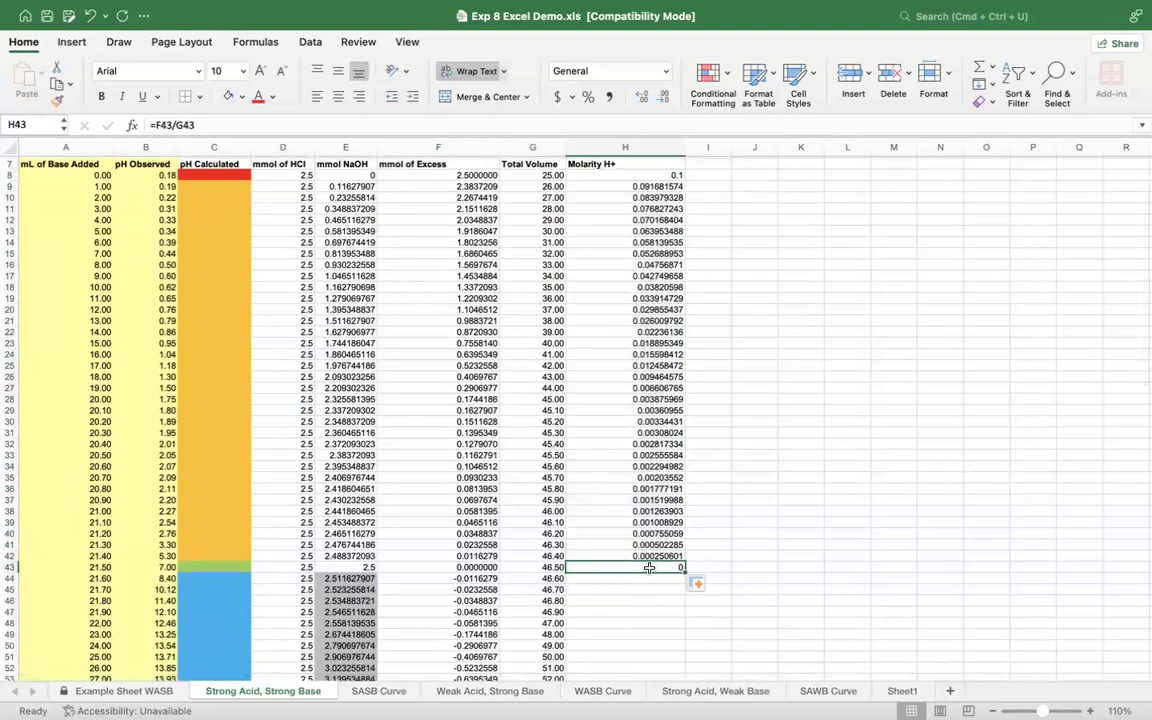
Step: Try to shade the Molarity H+ cells past the endpoint, H44:H52, with a tan fill
{"action": "left_click_drag", "start_coordinate": [652, 578], "coordinate": [643, 651]}
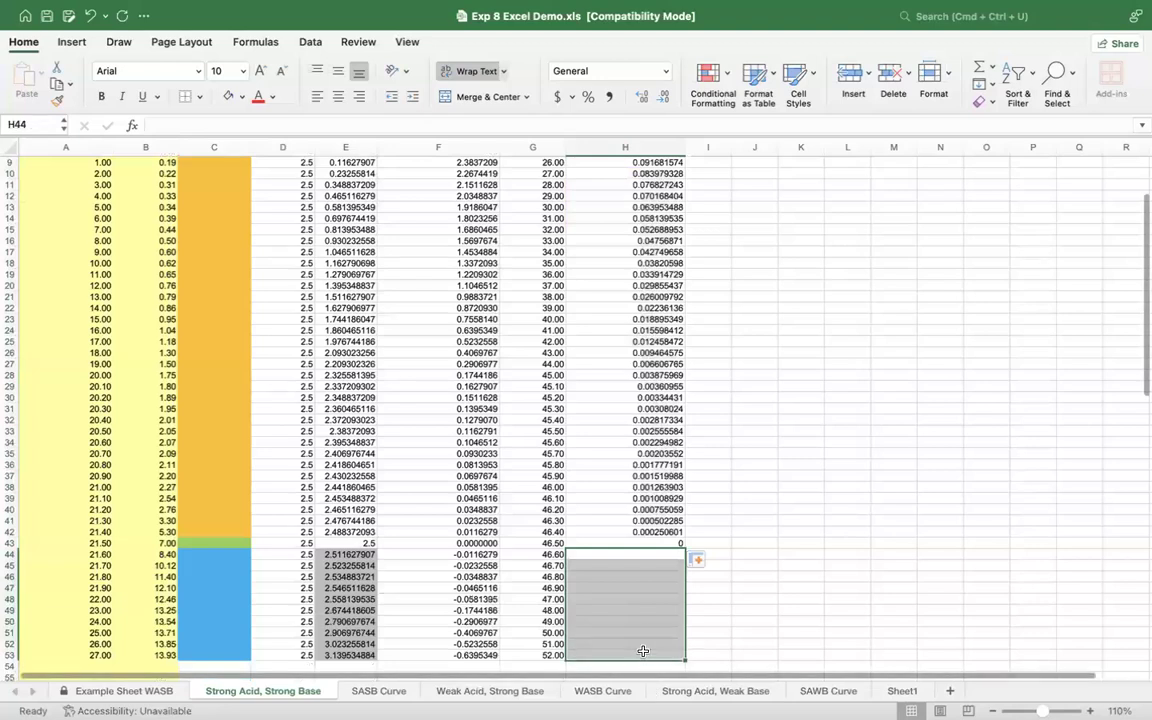
{"action": "left_click", "coordinate": [242, 97]}
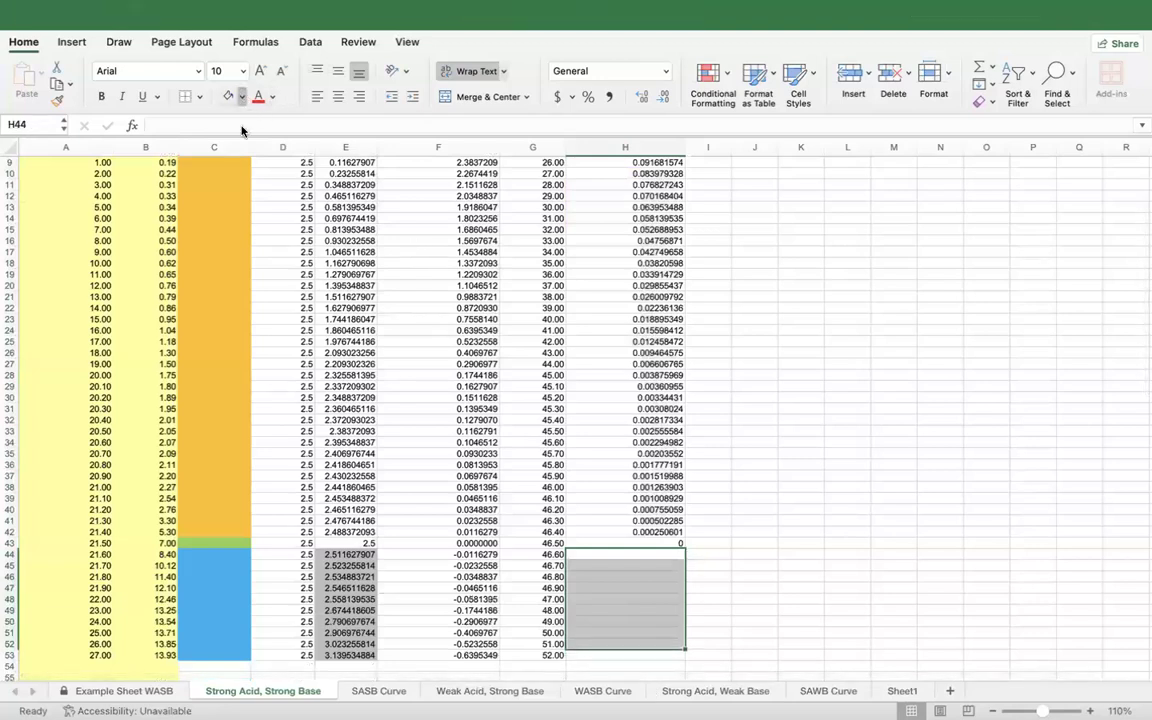
{"action": "left_click", "coordinate": [265, 211]}
{"action": "left_click", "coordinate": [729, 521]}
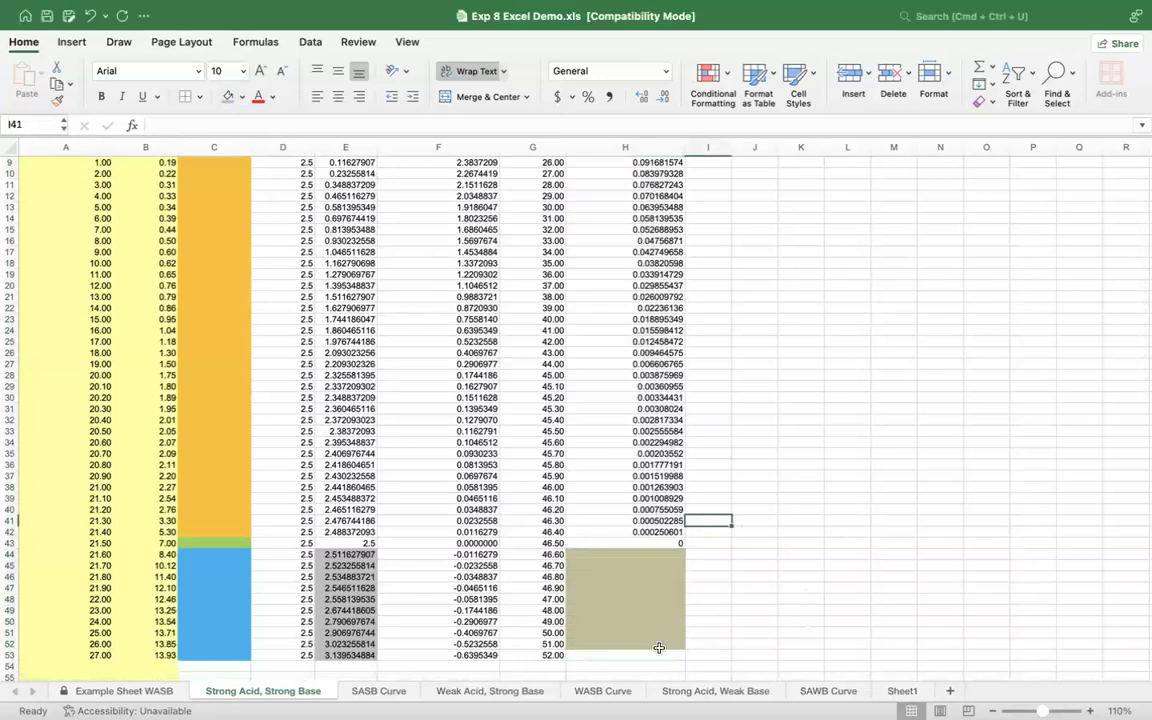
Step: Extend the shaded block under the Molarity H+ values to H44:H53 and fill it with yellow
{"action": "left_click_drag", "start_coordinate": [625, 554], "coordinate": [683, 665]}
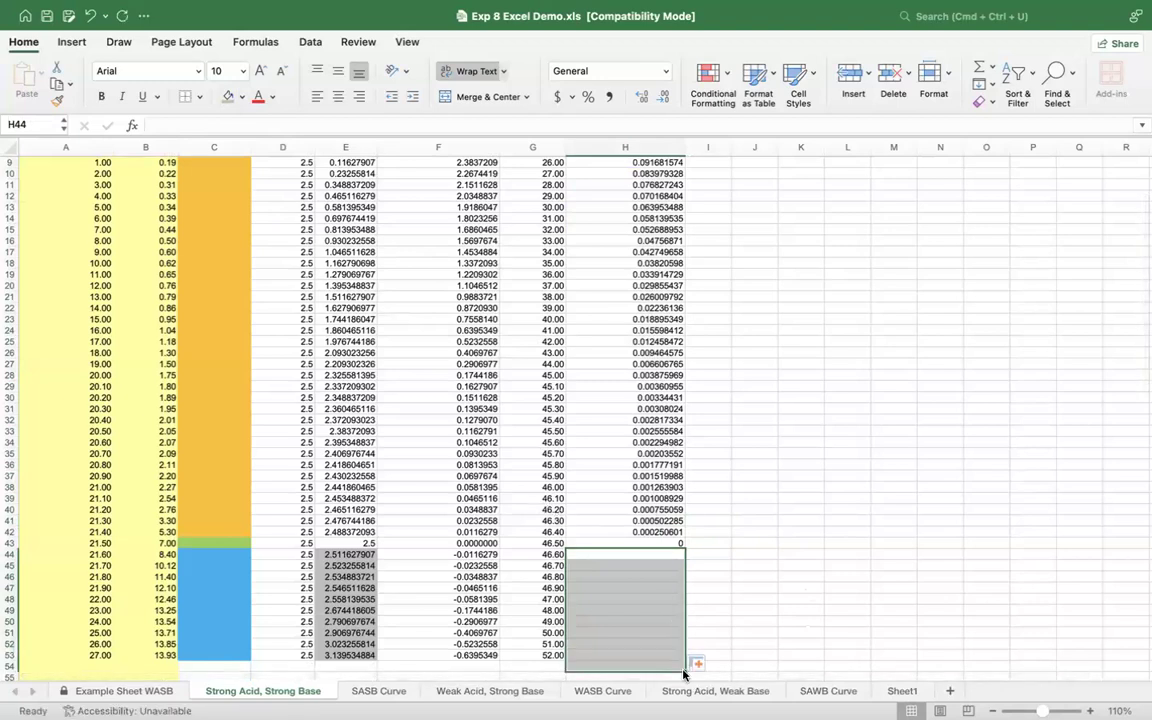
{"action": "scroll", "coordinate": [692, 665], "scroll_direction": "down", "scroll_amount": 3}
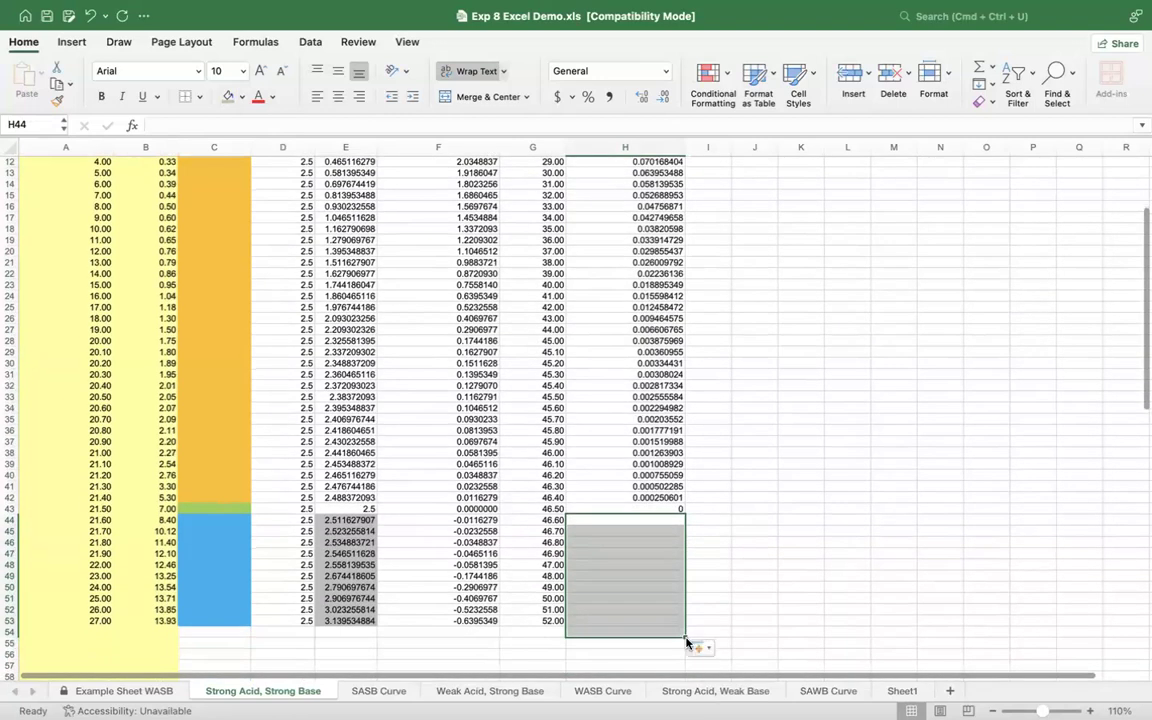
{"action": "left_click", "coordinate": [690, 646]}
{"action": "left_click", "coordinate": [685, 636]}
{"action": "left_click_drag", "start_coordinate": [684, 638], "coordinate": [683, 627]}
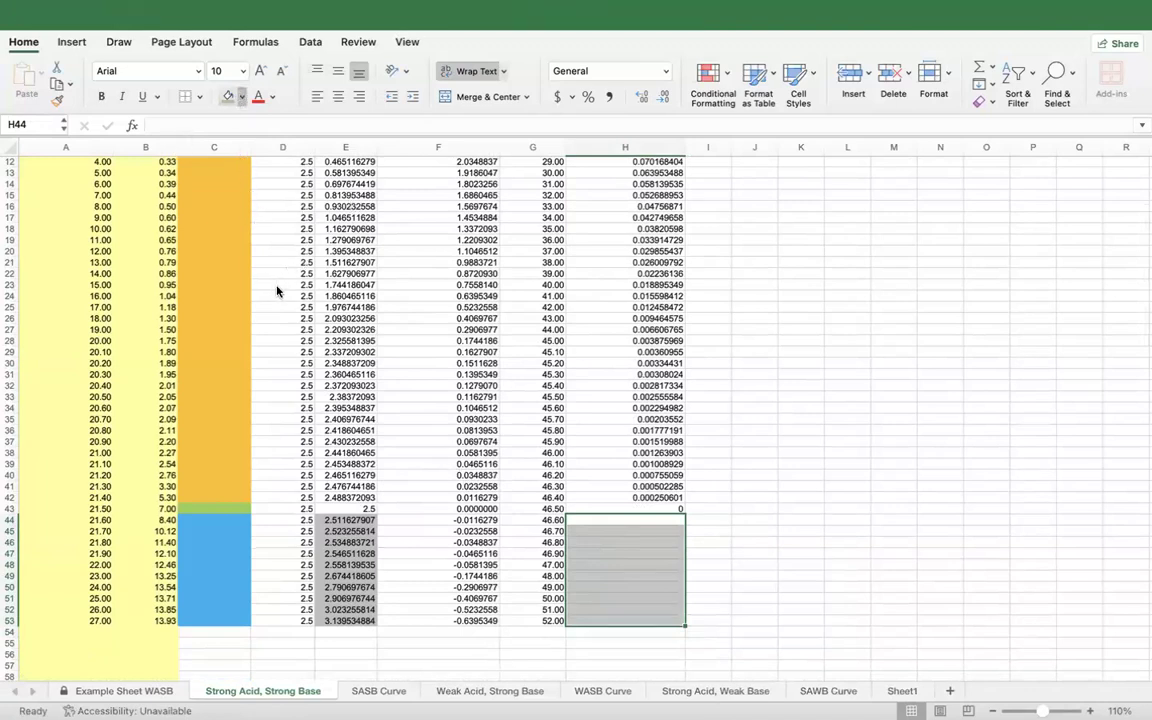
{"action": "left_click", "coordinate": [725, 542]}
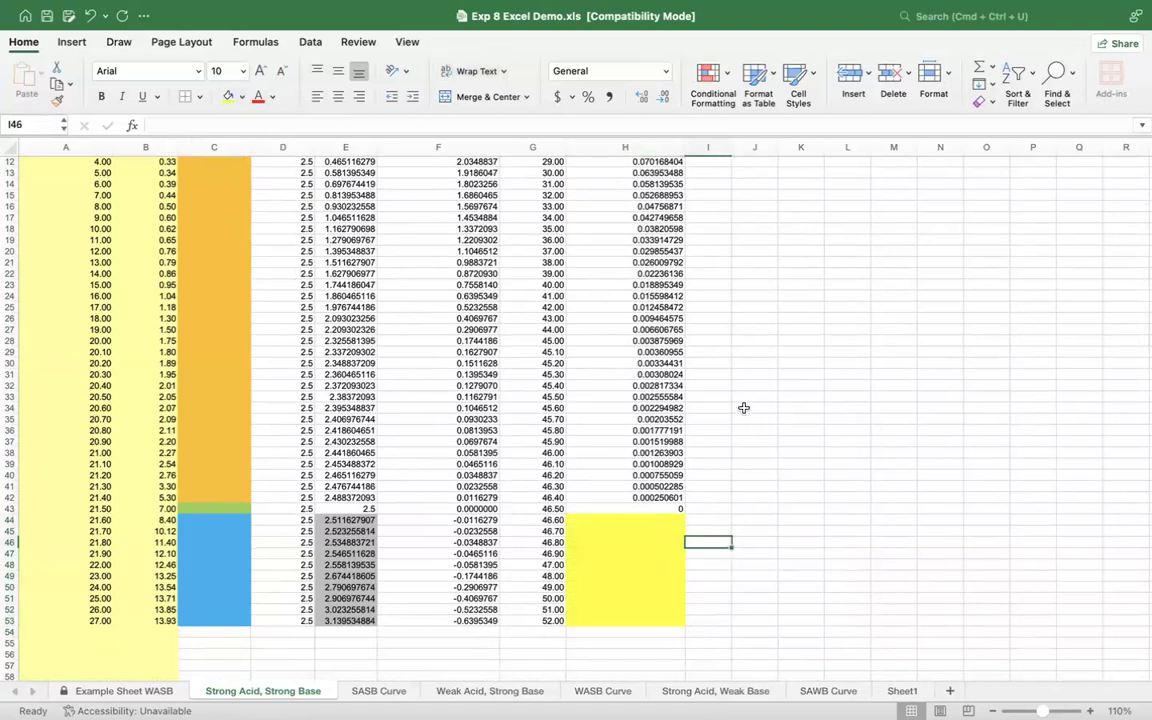
Step: Label the yellow post-endpoint block by entering OH in I44
{"action": "scroll", "coordinate": [743, 406], "scroll_direction": "up", "scroll_amount": 5}
{"action": "scroll", "coordinate": [743, 406], "scroll_direction": "down", "scroll_amount": 4}
{"action": "left_click", "coordinate": [701, 551]}
{"action": "type", "text": "0H"}
{"action": "left_click", "coordinate": [740, 634]}
{"action": "scroll", "coordinate": [740, 633], "scroll_direction": "up", "scroll_amount": 3}
{"action": "scroll", "coordinate": [740, 634], "scroll_direction": "down", "scroll_amount": 1}
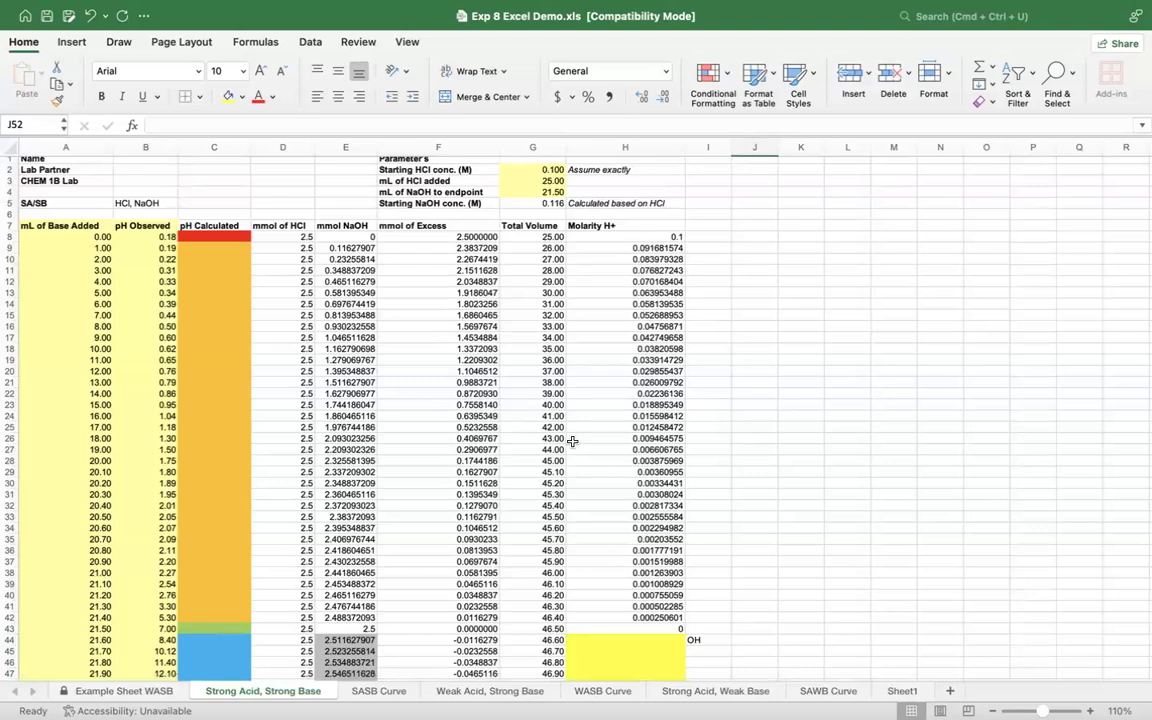
Step: Review the pH Calculated and Molarity H+ columns, the SASB Curve chart and the Weak Acid, Strong Base sheet
{"action": "scroll", "coordinate": [572, 441], "scroll_direction": "up", "scroll_amount": 1}
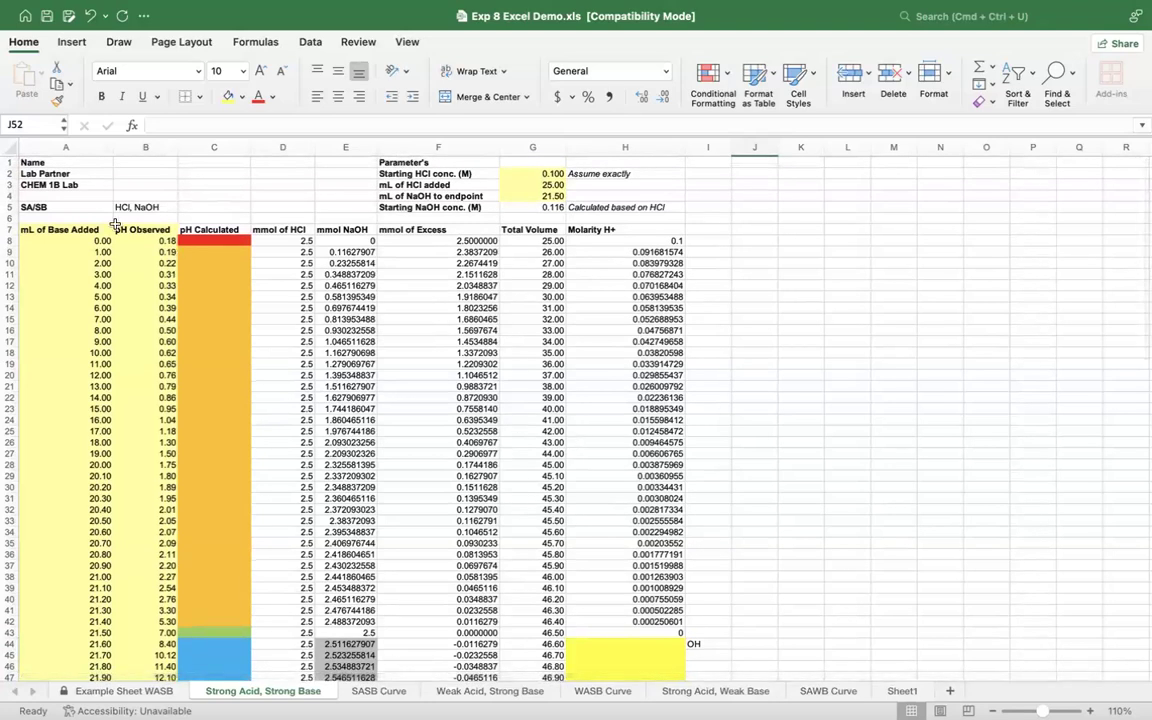
{"action": "left_click", "coordinate": [206, 238]}
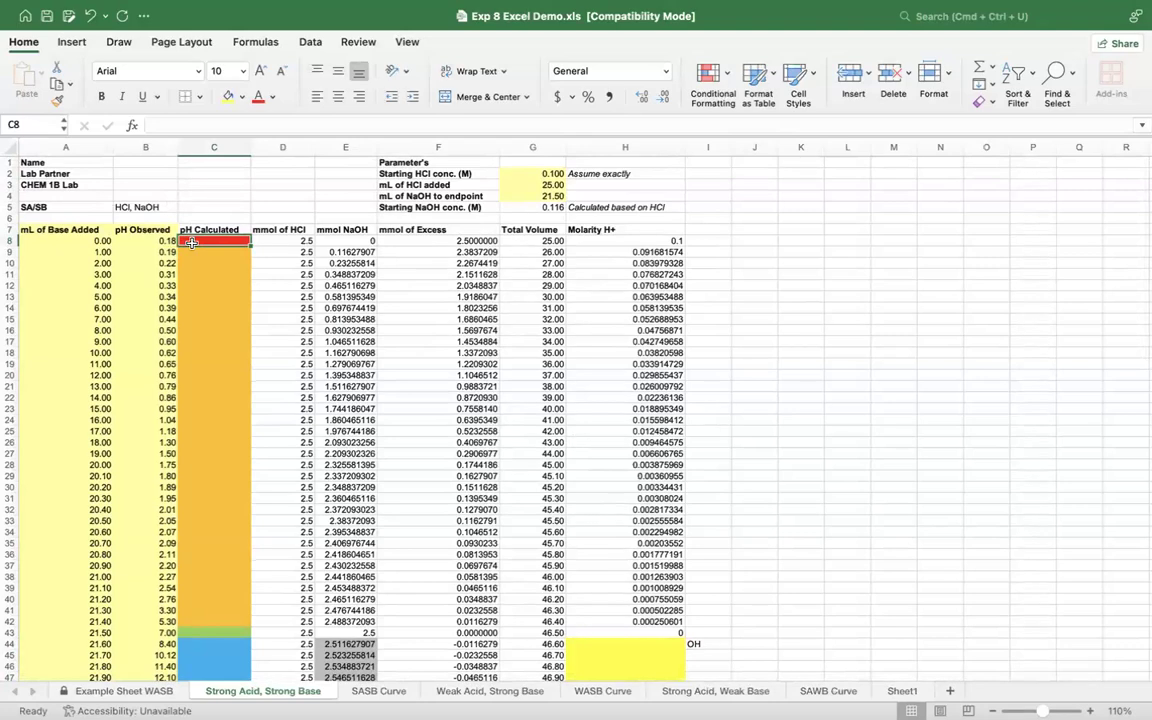
{"action": "left_click", "coordinate": [652, 241]}
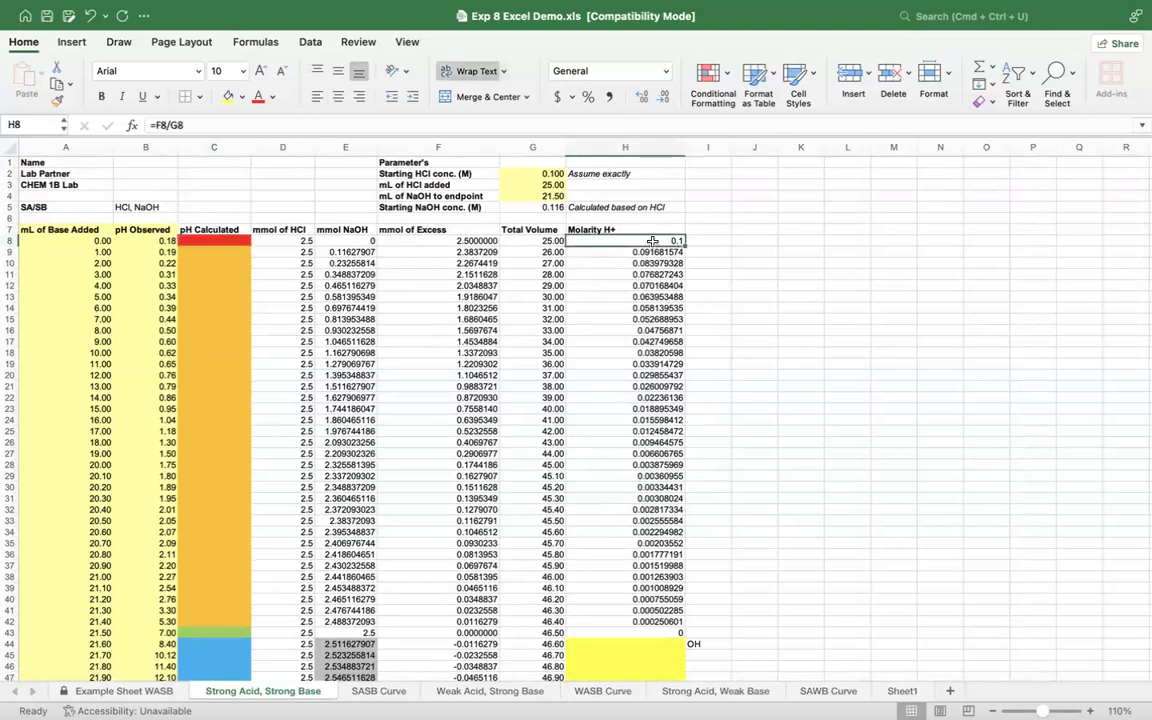
{"action": "left_click", "coordinate": [195, 330]}
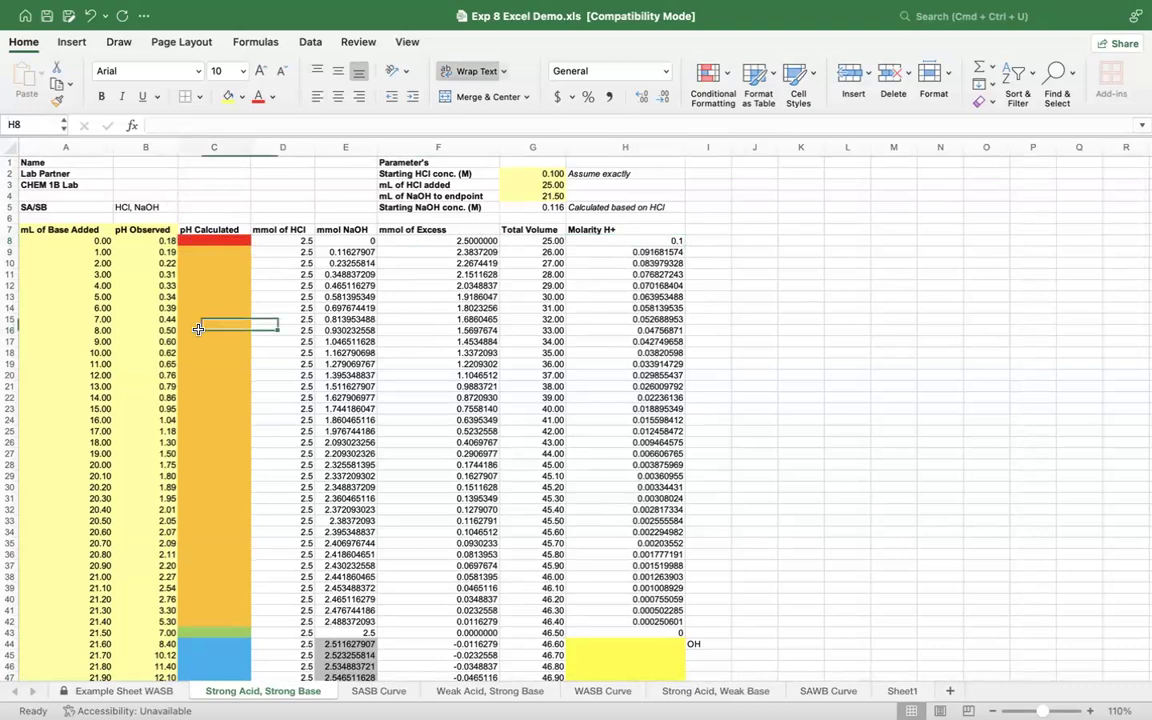
{"action": "left_click", "coordinate": [384, 698]}
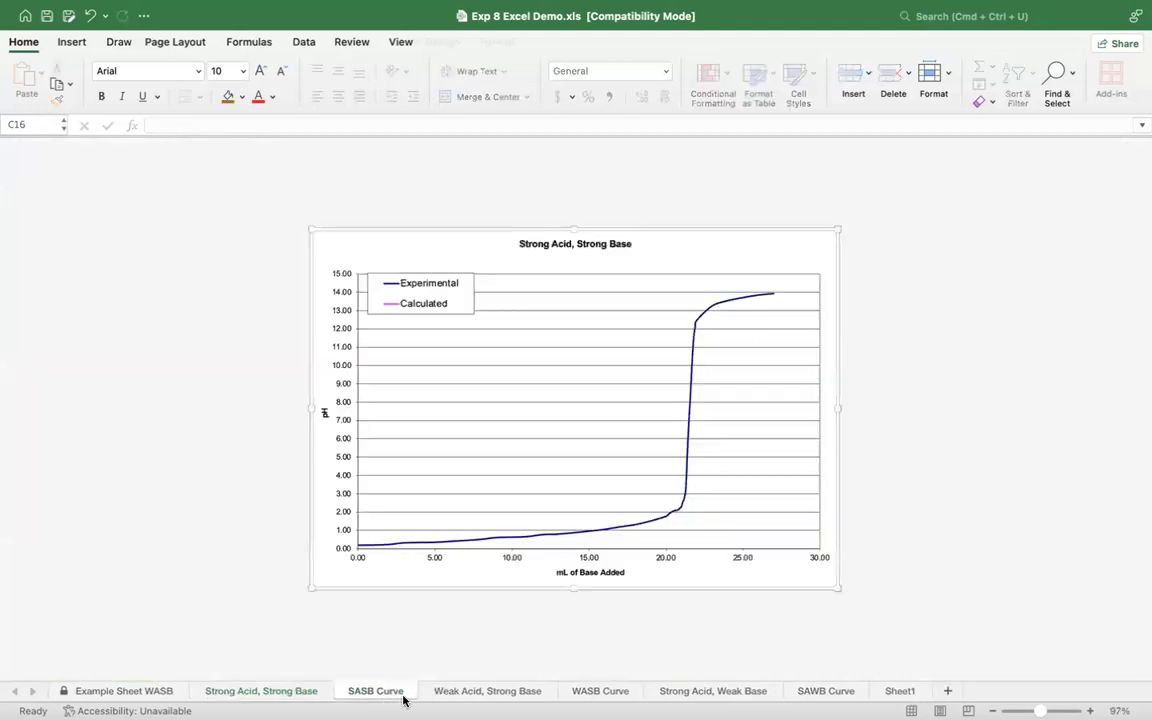
{"action": "left_click", "coordinate": [440, 697]}
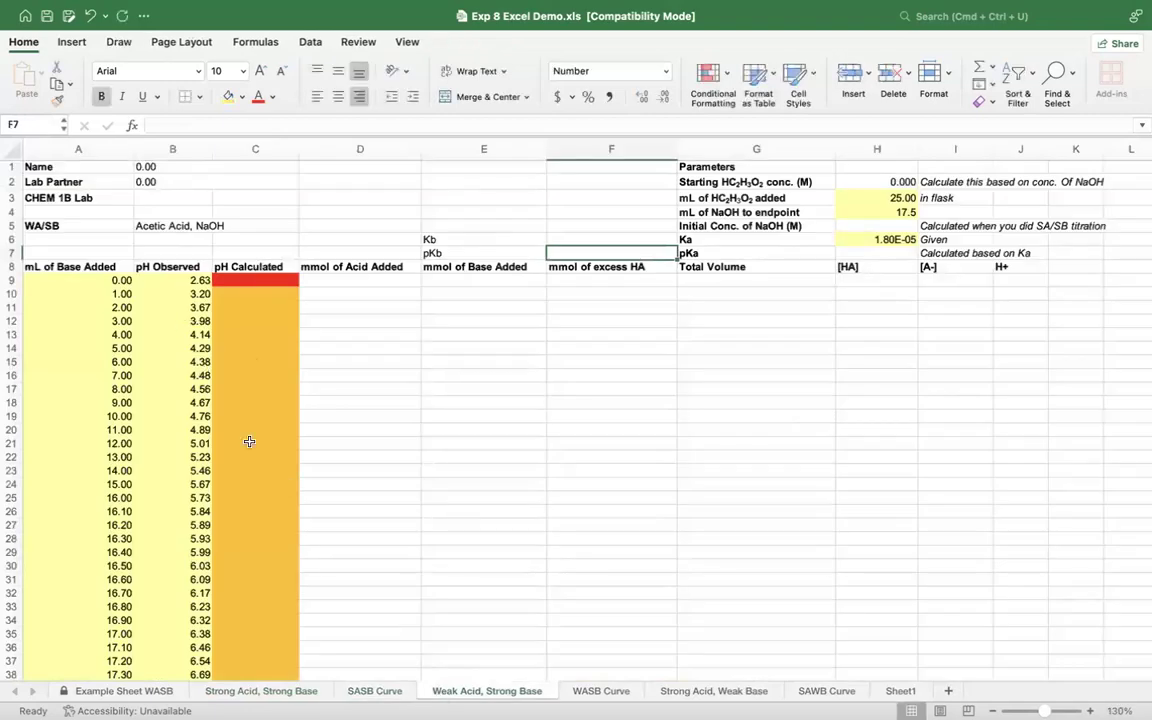
{"action": "left_click", "coordinate": [259, 692]}
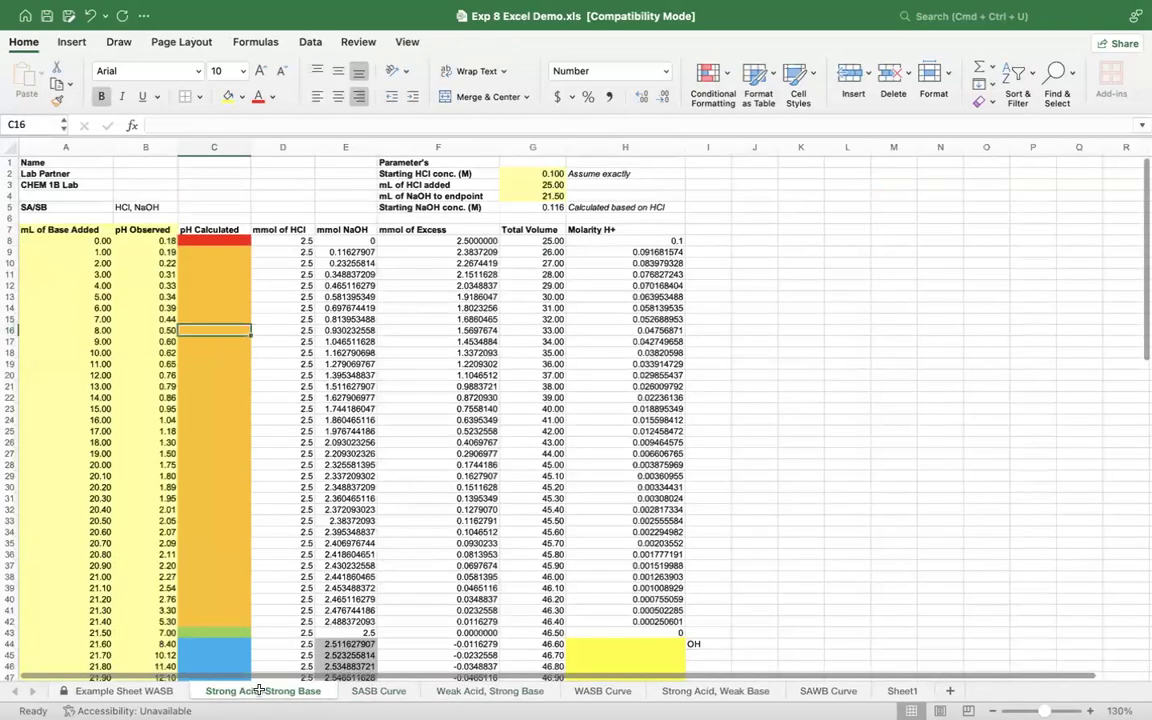
Step: Try to recolour the first pH Calculated cell, C8, by changing its font color
{"action": "left_click", "coordinate": [207, 244]}
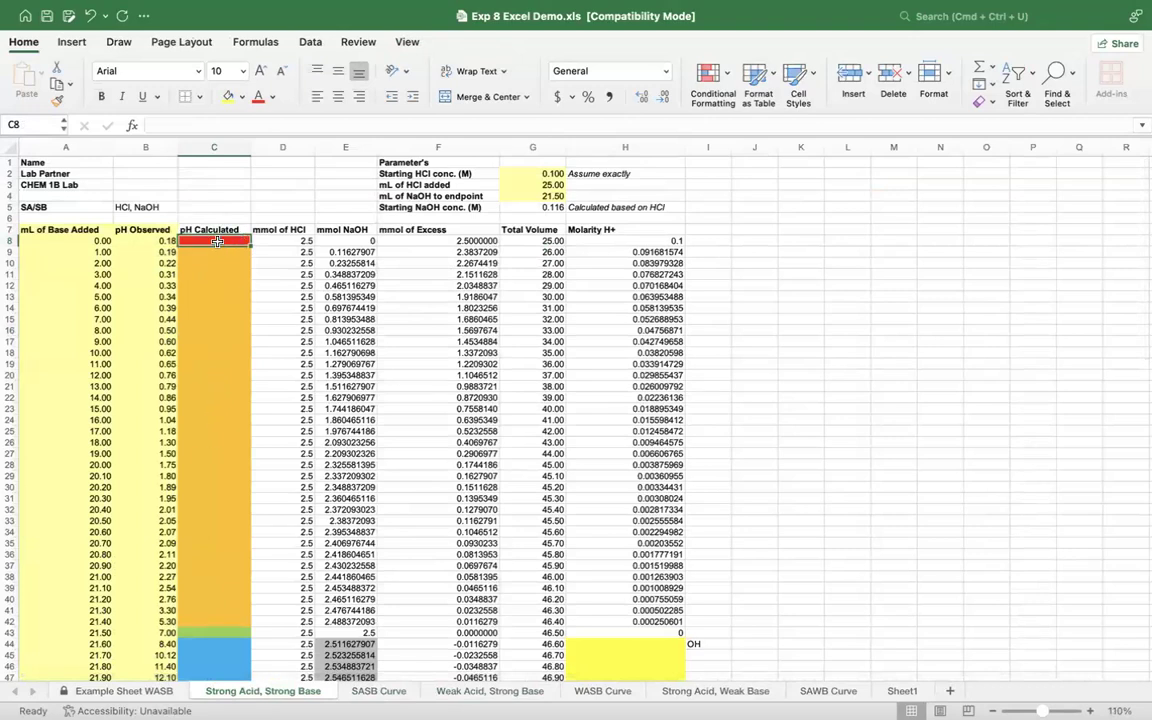
{"action": "left_click", "coordinate": [275, 98]}
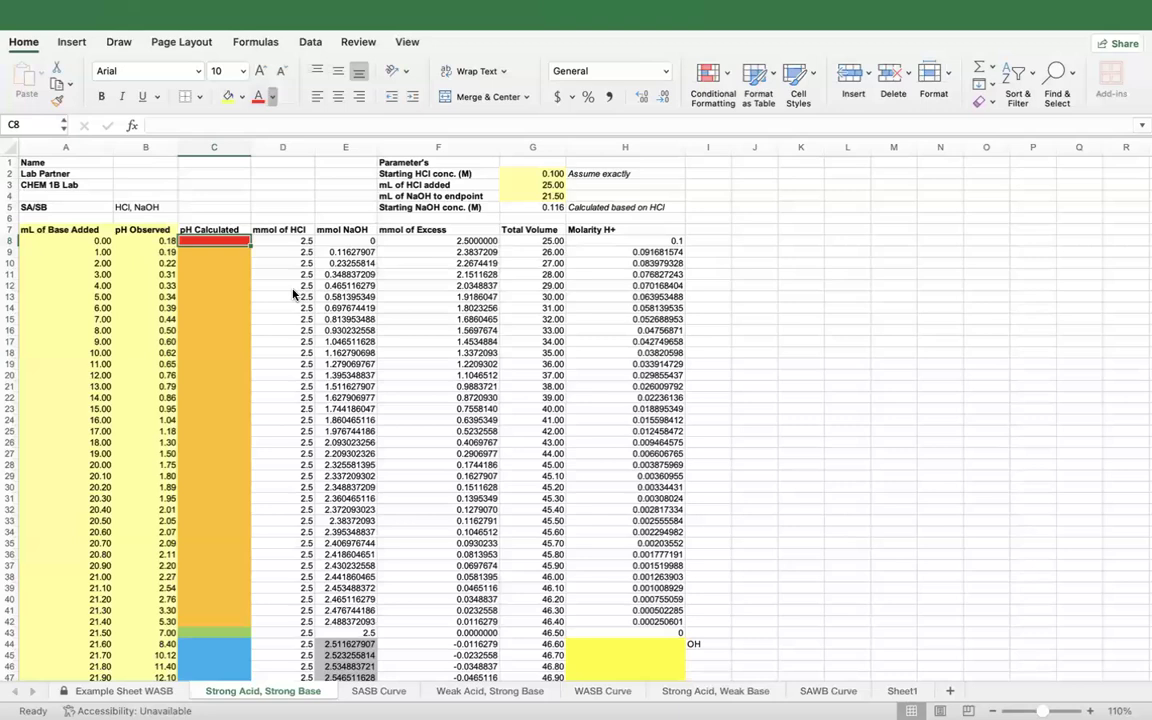
{"action": "left_click", "coordinate": [204, 166]}
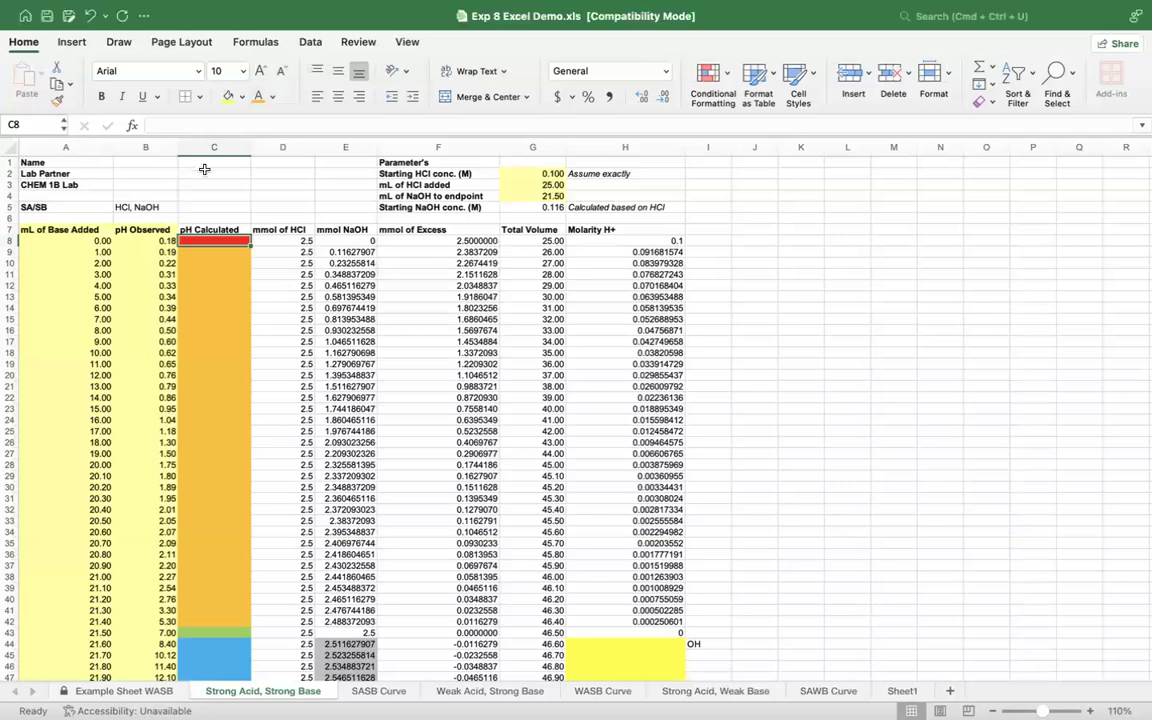
Step: Copy the empty orange cell C9 onto C8 to replace its red fill with orange
{"action": "left_click", "coordinate": [219, 251]}
{"action": "key", "text": "super+c"}
{"action": "left_click", "coordinate": [219, 241]}
{"action": "key", "text": "super+v"}
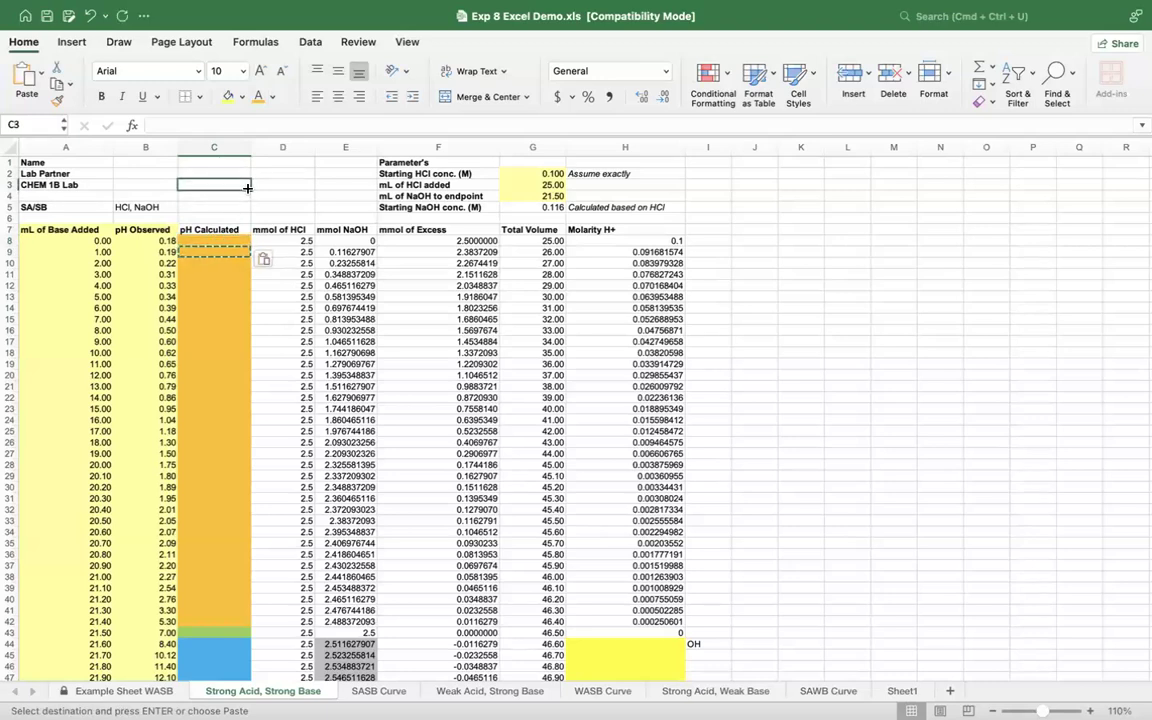
{"action": "key", "text": "Right"}
{"action": "key", "text": "Left"}
{"action": "key", "text": "super+Up"}
{"action": "key", "text": "super+Up"}
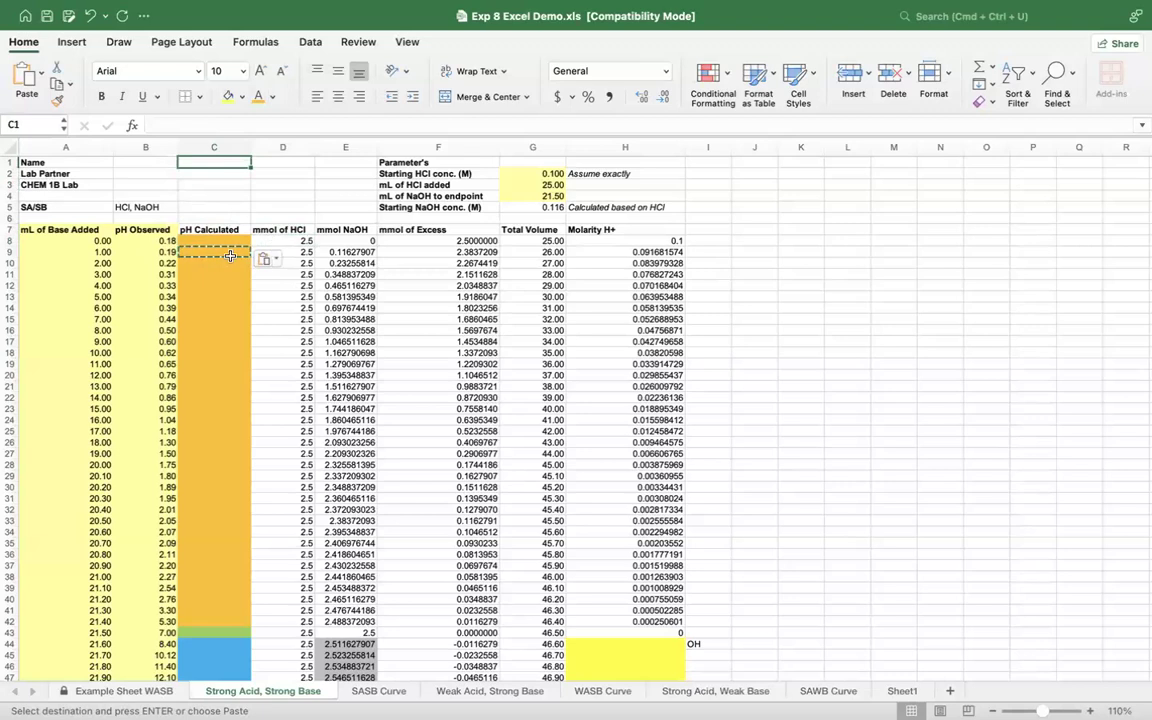
{"action": "left_click", "coordinate": [261, 294]}
{"action": "key", "text": "Escape"}
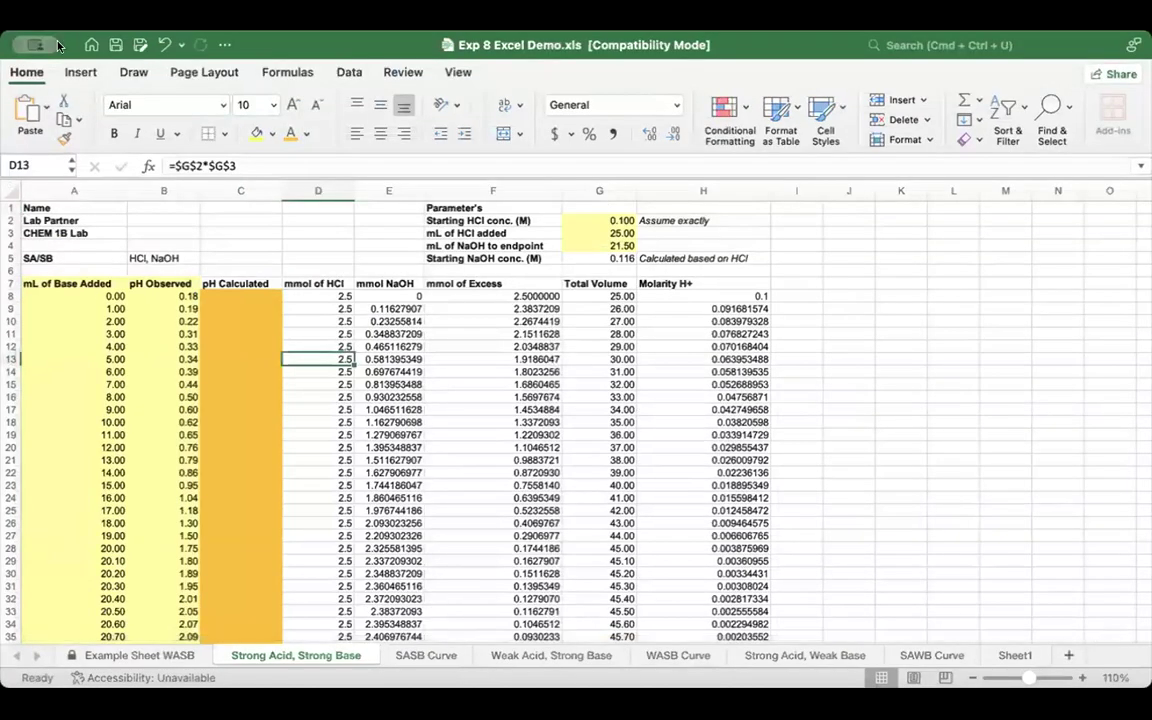
{"action": "left_click", "coordinate": [775, 229]}
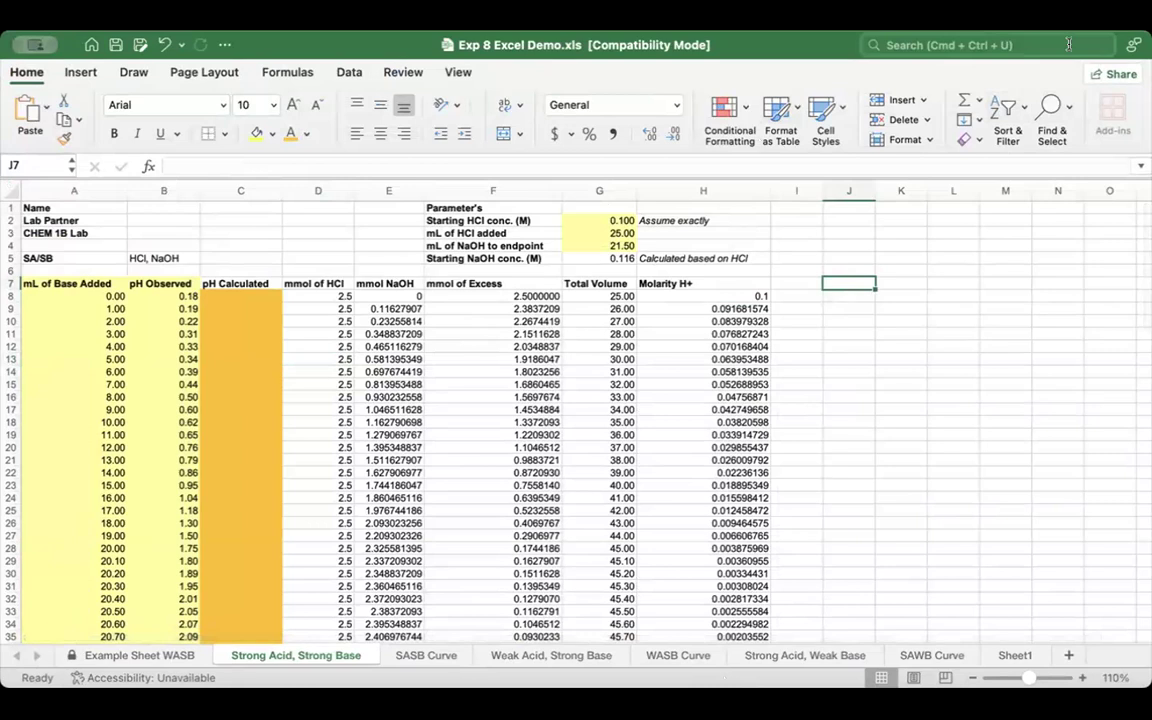
{"action": "left_click", "coordinate": [1057, 308]}
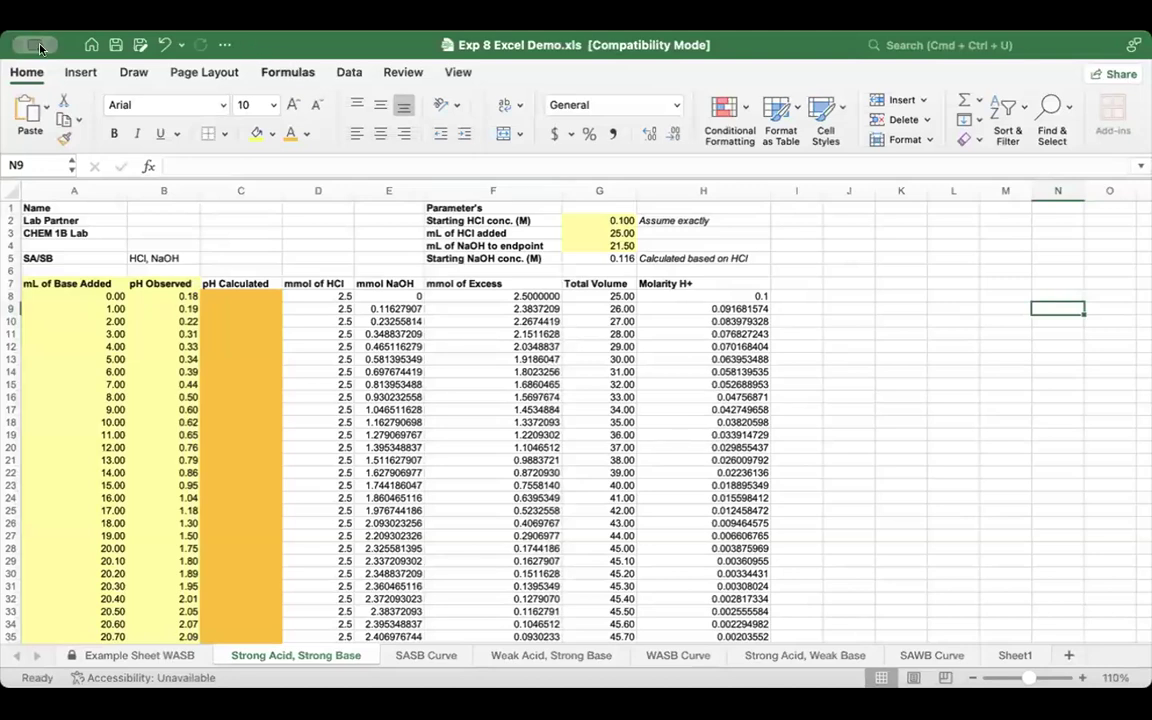
{"action": "left_click", "coordinate": [114, 134]}
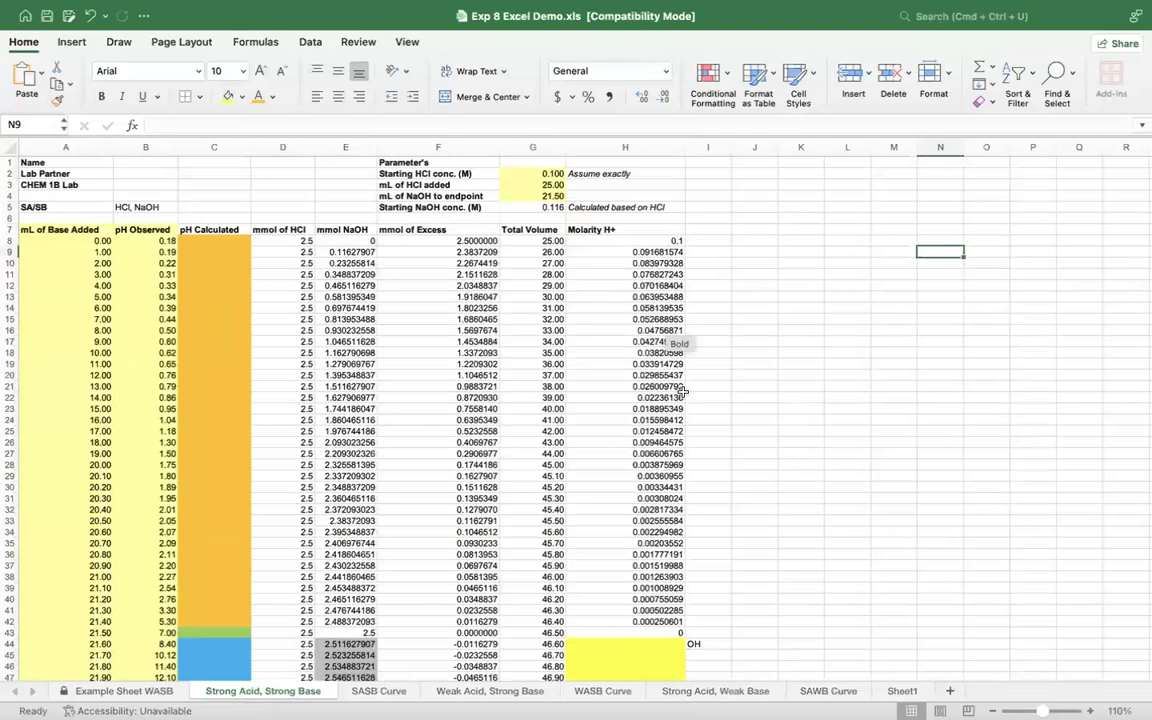
Step: Calculate the first pH Calculated value in C8 with the formula =-LOG(H8)
{"action": "left_click", "coordinate": [207, 242]}
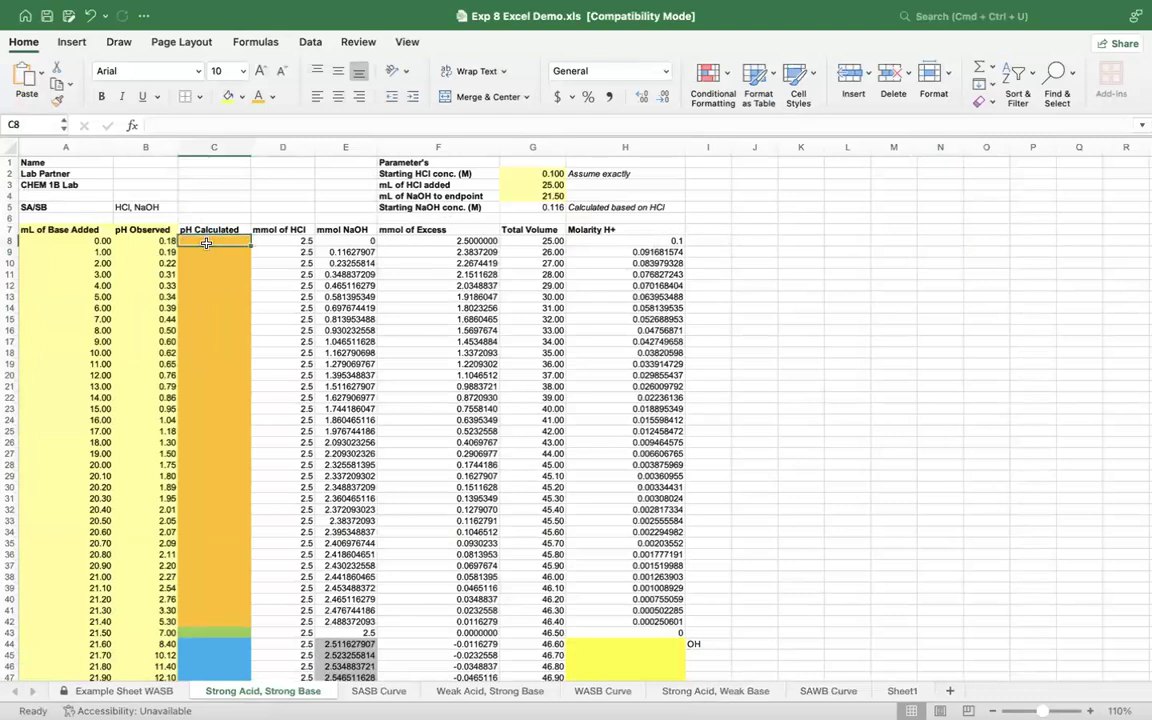
{"action": "type", "text": "=LOG"}
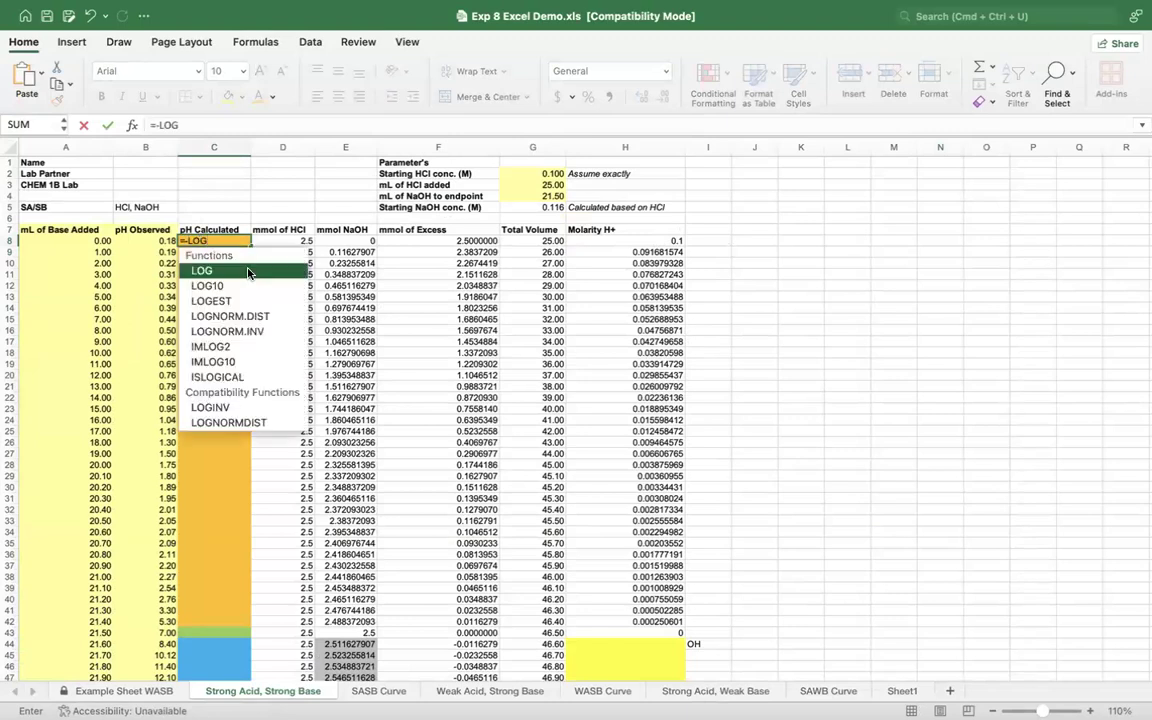
{"action": "double_click", "coordinate": [201, 272]}
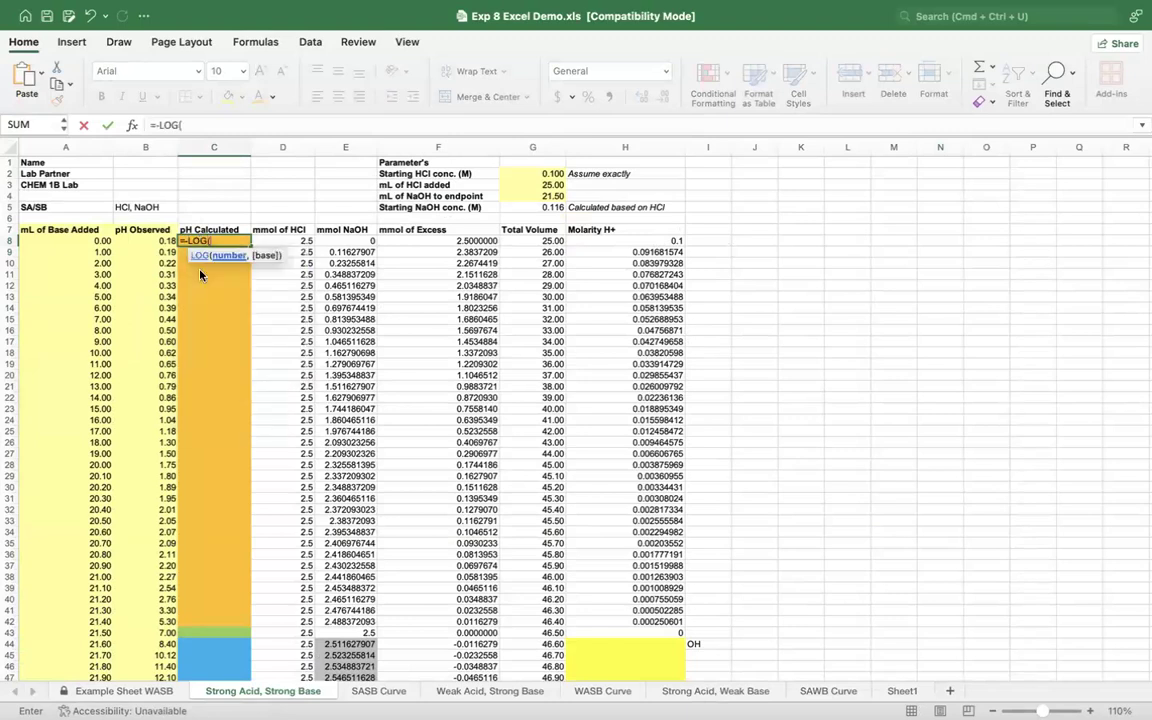
{"action": "left_click", "coordinate": [657, 241]}
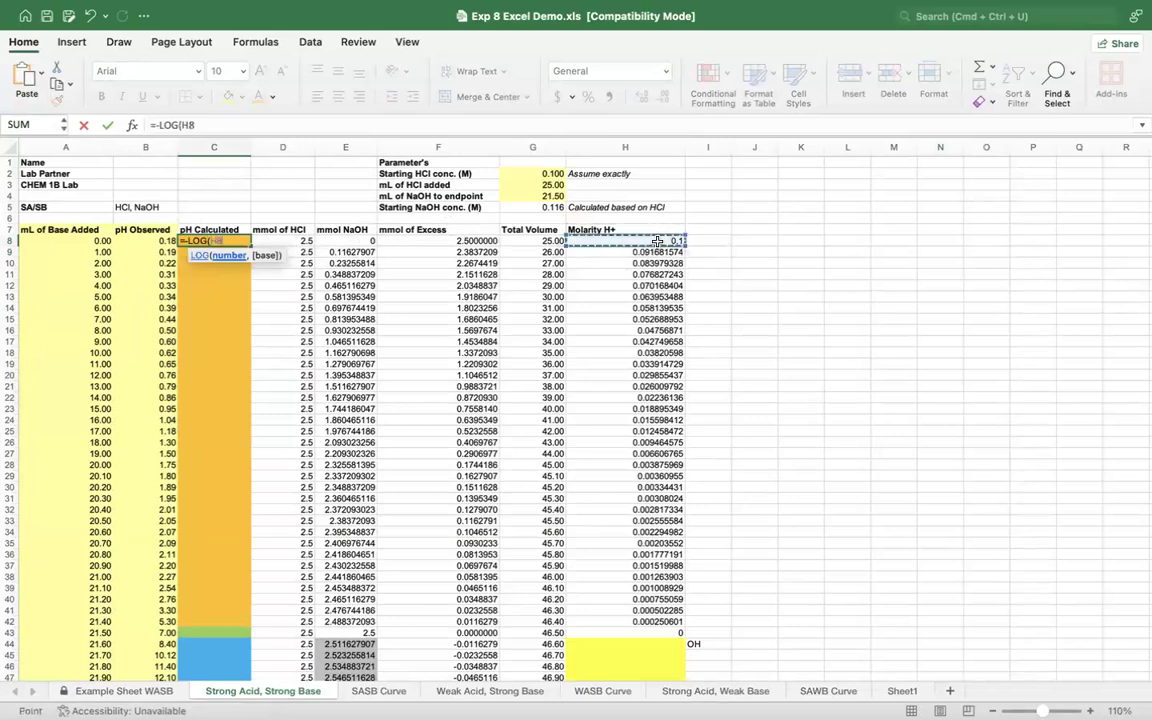
{"action": "key", "text": "Return"}
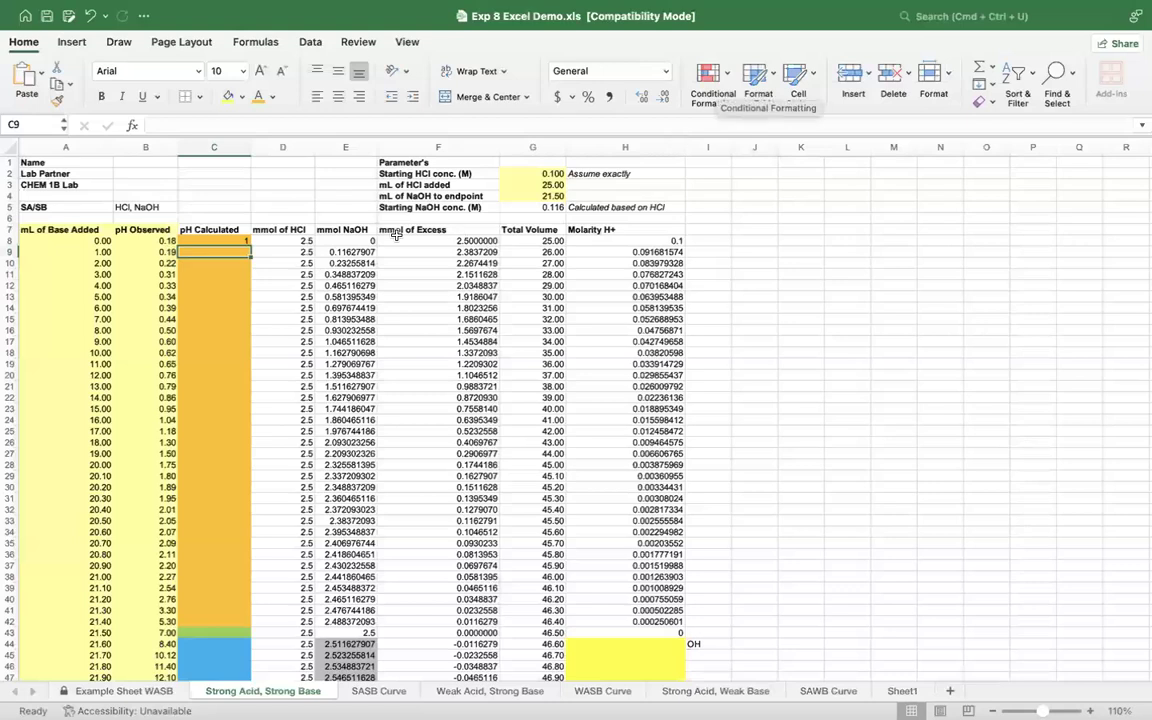
Step: Fill the pH Calculated formula from C8 down through the last orange row, C42
{"action": "left_click", "coordinate": [224, 241]}
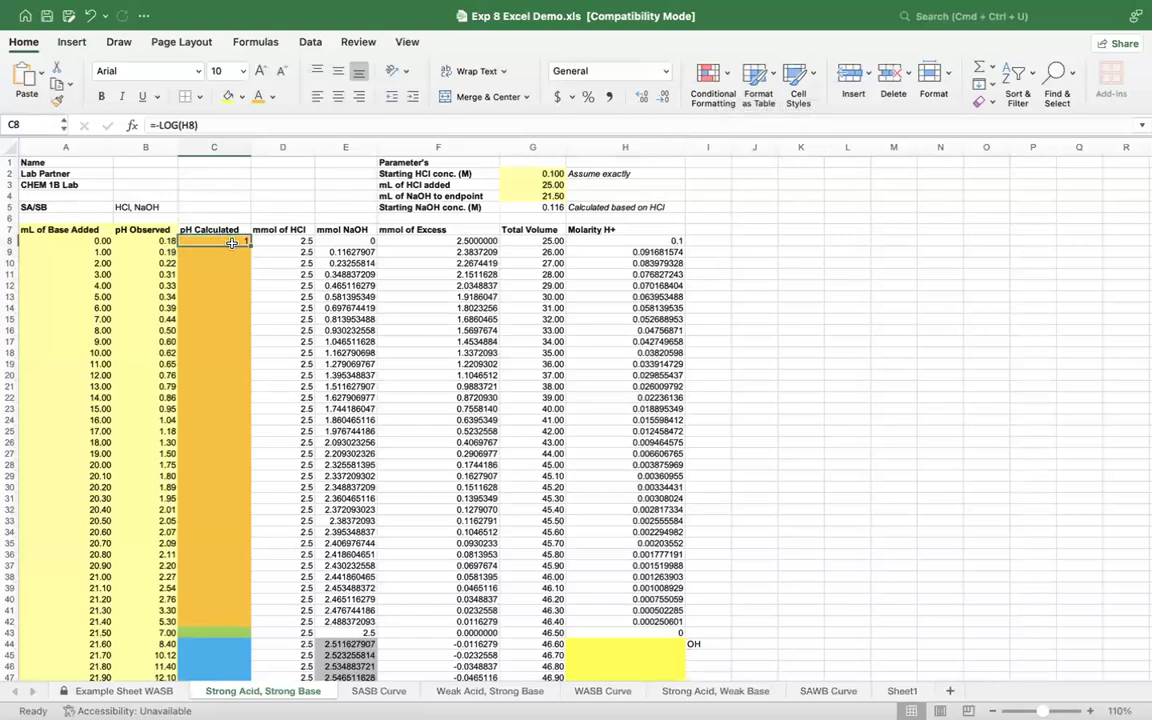
{"action": "left_click_drag", "start_coordinate": [249, 243], "coordinate": [249, 416]}
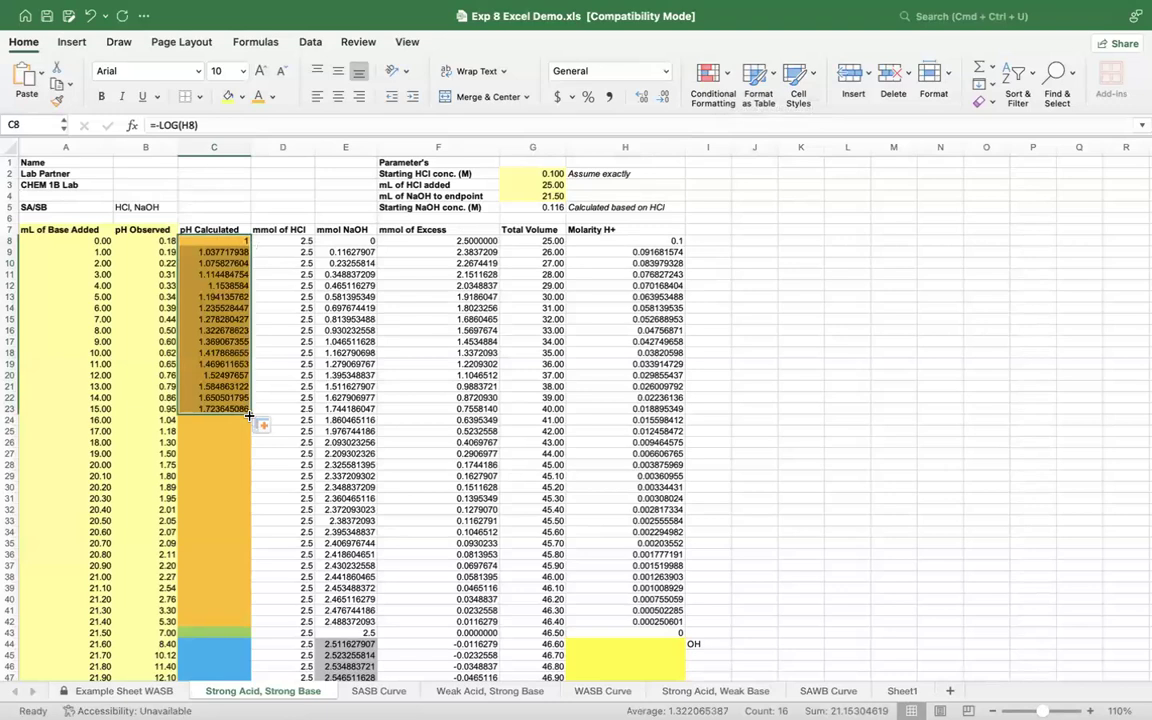
{"action": "scroll", "coordinate": [249, 416], "scroll_direction": "down", "scroll_amount": 2}
{"action": "left_click_drag", "start_coordinate": [250, 368], "coordinate": [252, 506]}
{"action": "scroll", "coordinate": [256, 512], "scroll_direction": "down", "scroll_amount": 4}
{"action": "scroll", "coordinate": [256, 512], "scroll_direction": "down", "scroll_amount": 1}
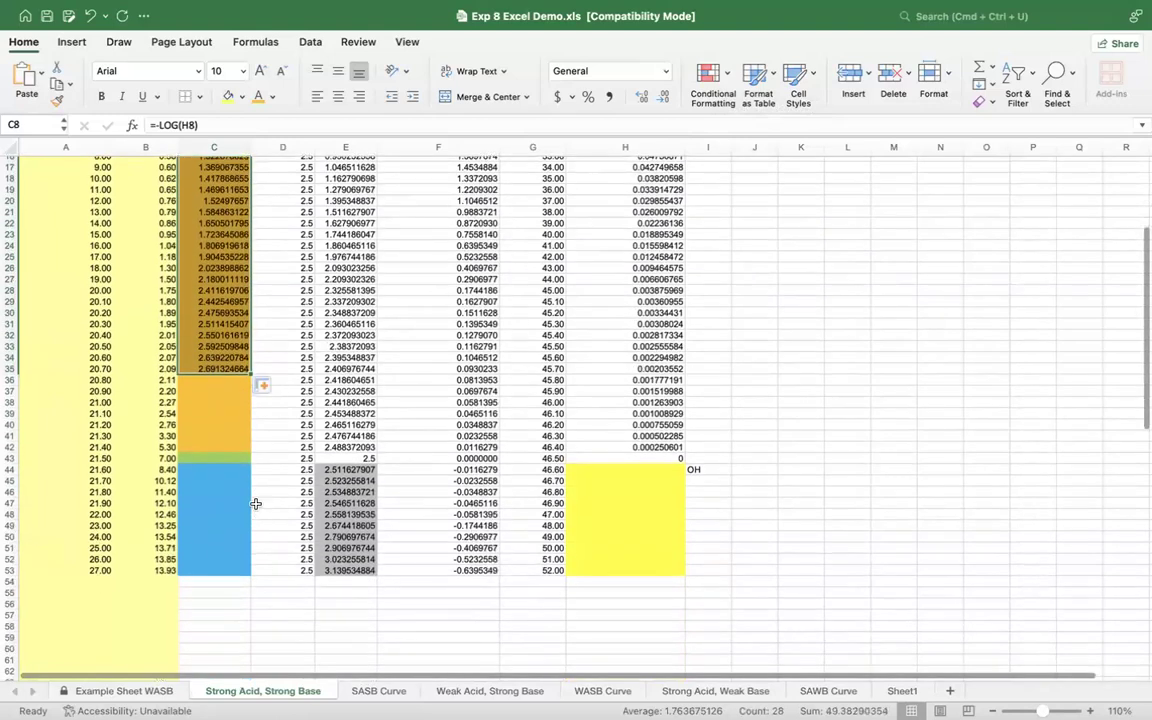
{"action": "left_click_drag", "start_coordinate": [249, 371], "coordinate": [249, 447]}
{"action": "scroll", "coordinate": [249, 449], "scroll_direction": "up", "scroll_amount": 5}
{"action": "scroll", "coordinate": [249, 449], "scroll_direction": "up", "scroll_amount": 1}
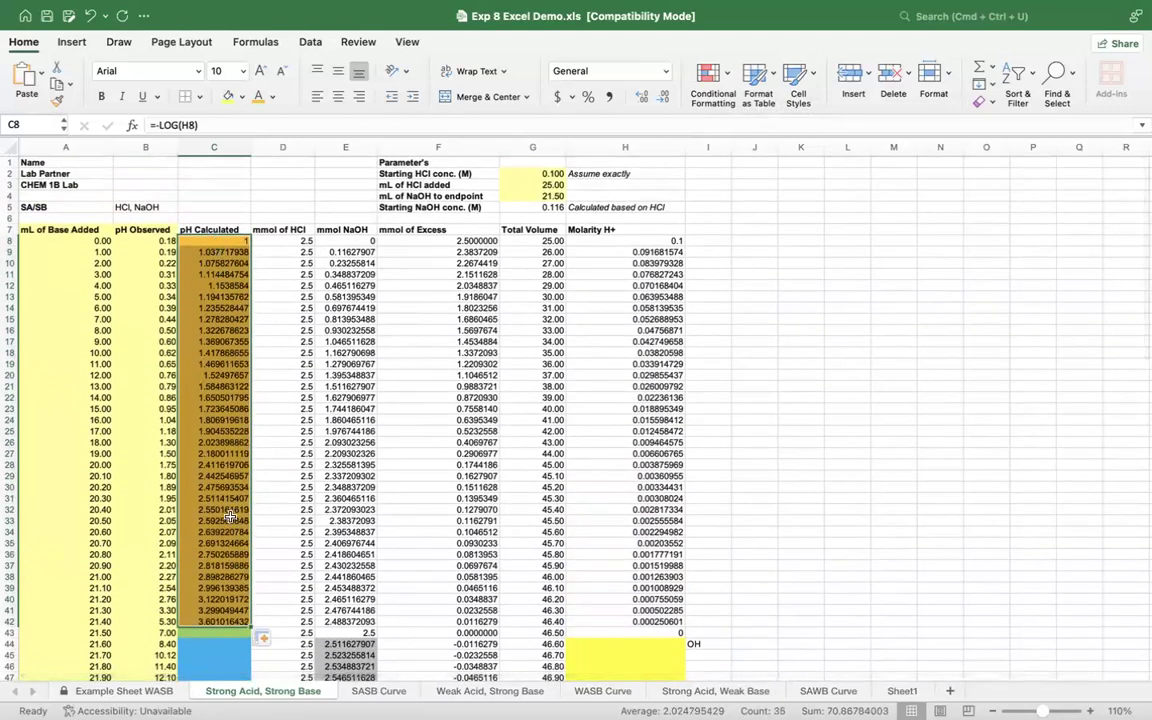
{"action": "left_click", "coordinate": [217, 241]}
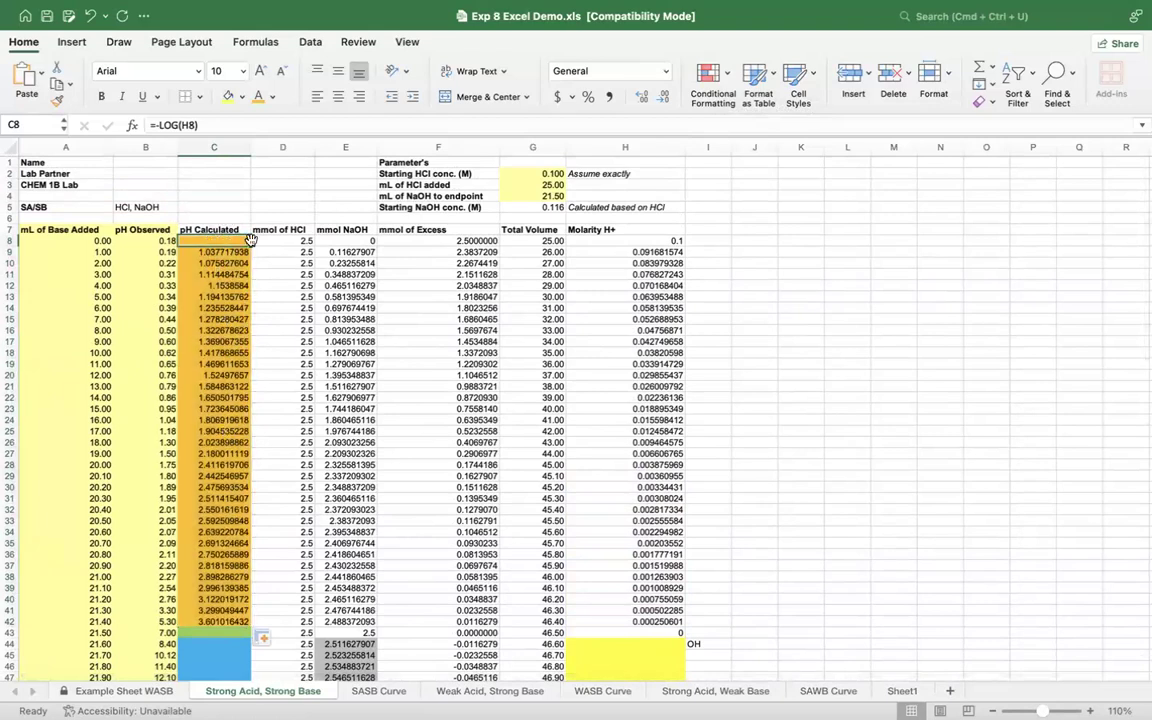
Step: Calculate the endpoint pH in the green pH Calculated cell, C43, with the formula =-LOG(10^-7)
{"action": "scroll", "coordinate": [233, 318], "scroll_direction": "down", "scroll_amount": 8}
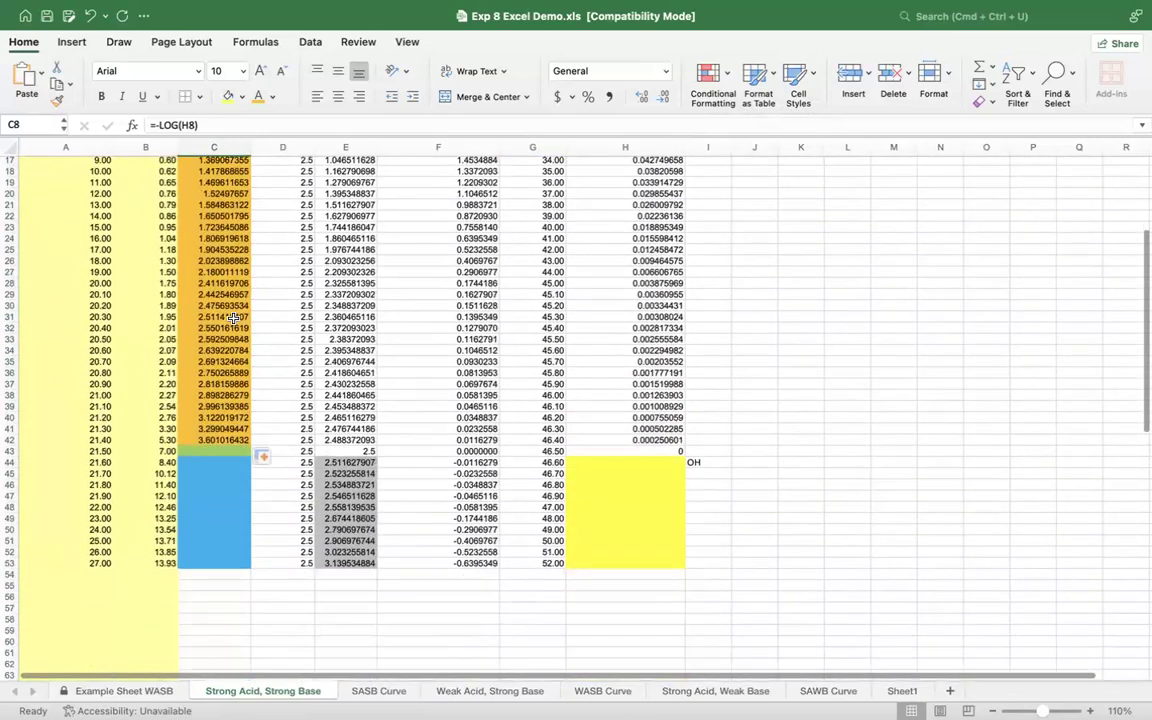
{"action": "left_click", "coordinate": [227, 451]}
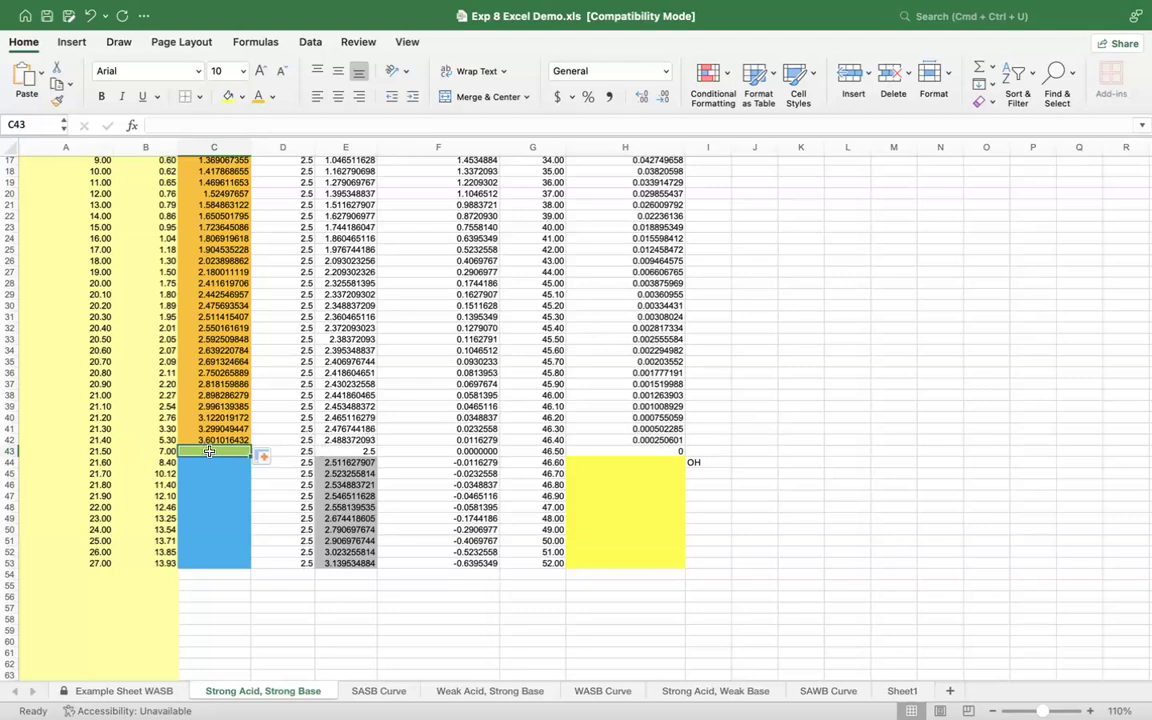
{"action": "type", "text": "="}
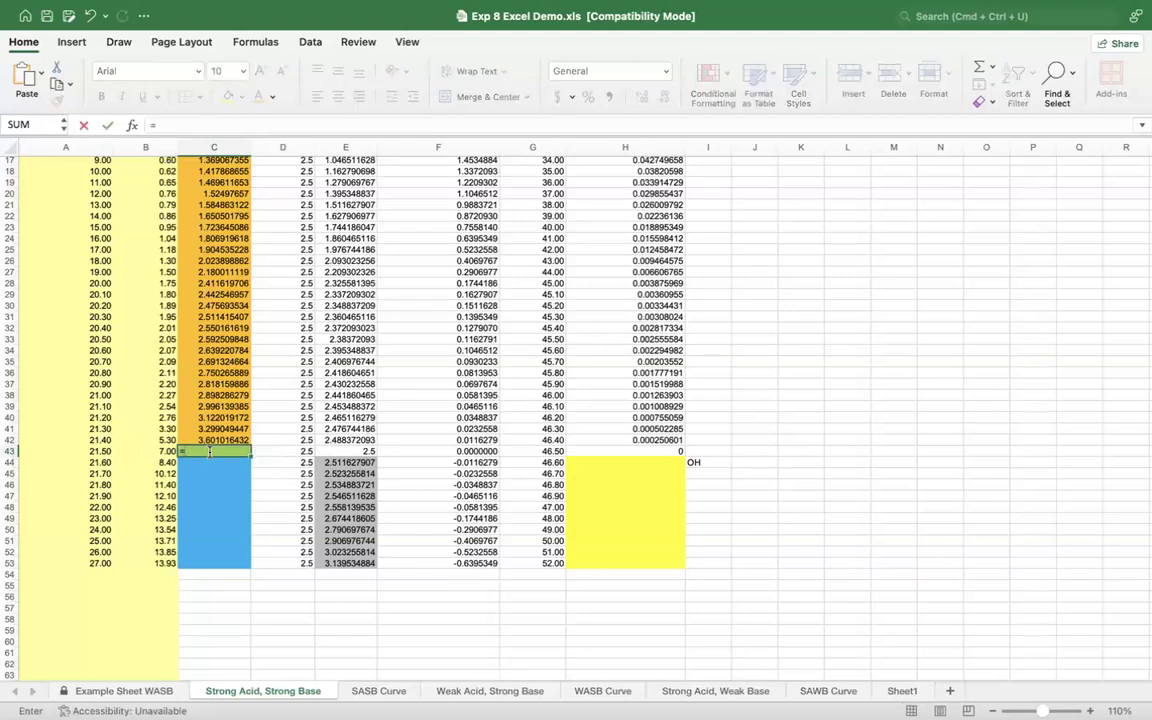
{"action": "type", "text": "LOG("}
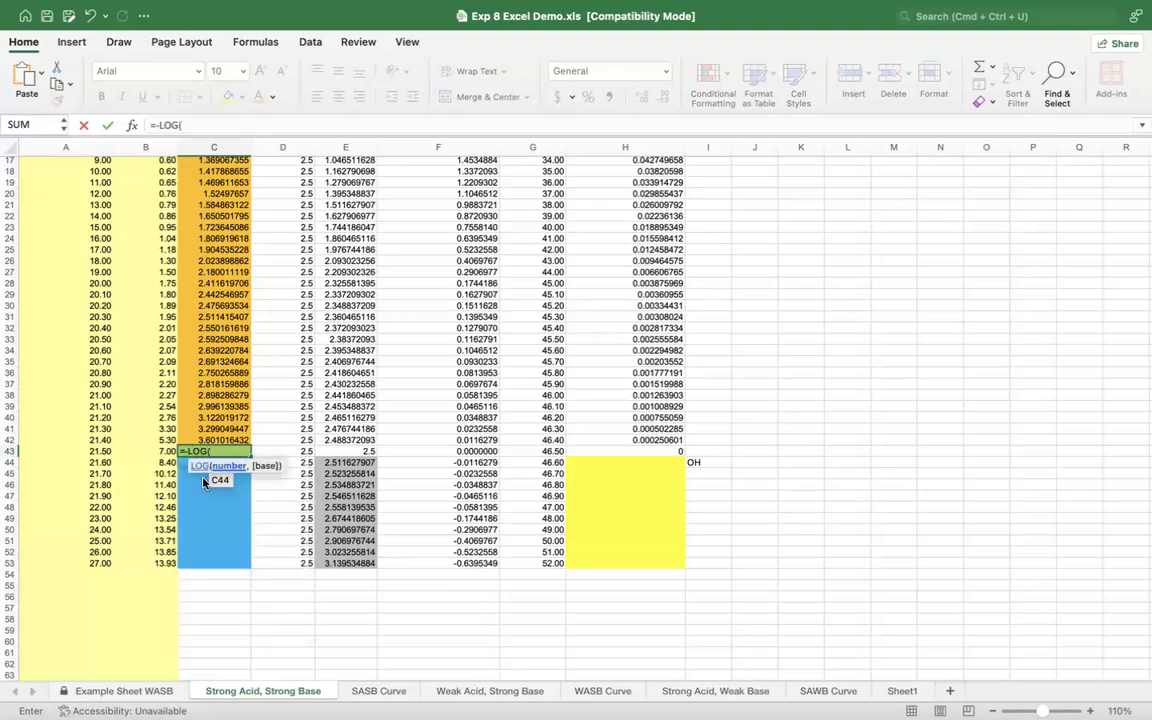
{"action": "type", "text": "106"}
{"action": "key", "text": "BackSpace"}
{"action": "type", "text": "^-7)"}
{"action": "key", "text": "Return"}
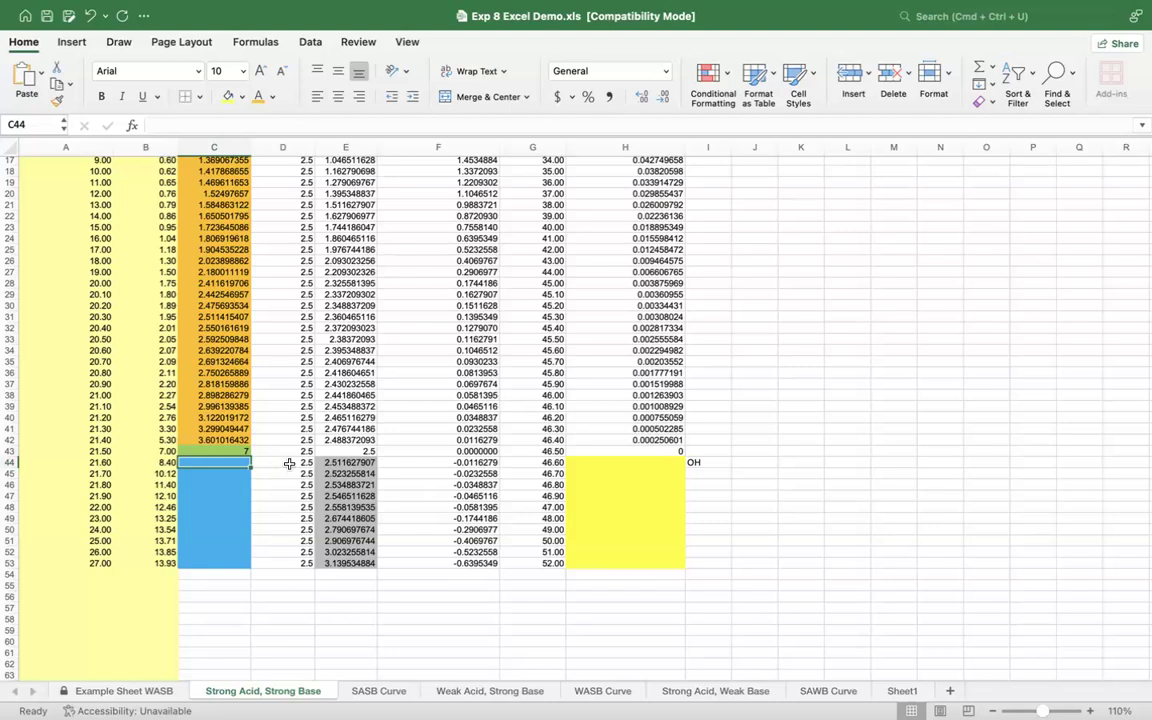
Step: Examine the mmol of Excess values past the endpoint, F44:F53, along with total volume G44 and empty molarity cell H44
{"action": "left_click", "coordinate": [633, 465]}
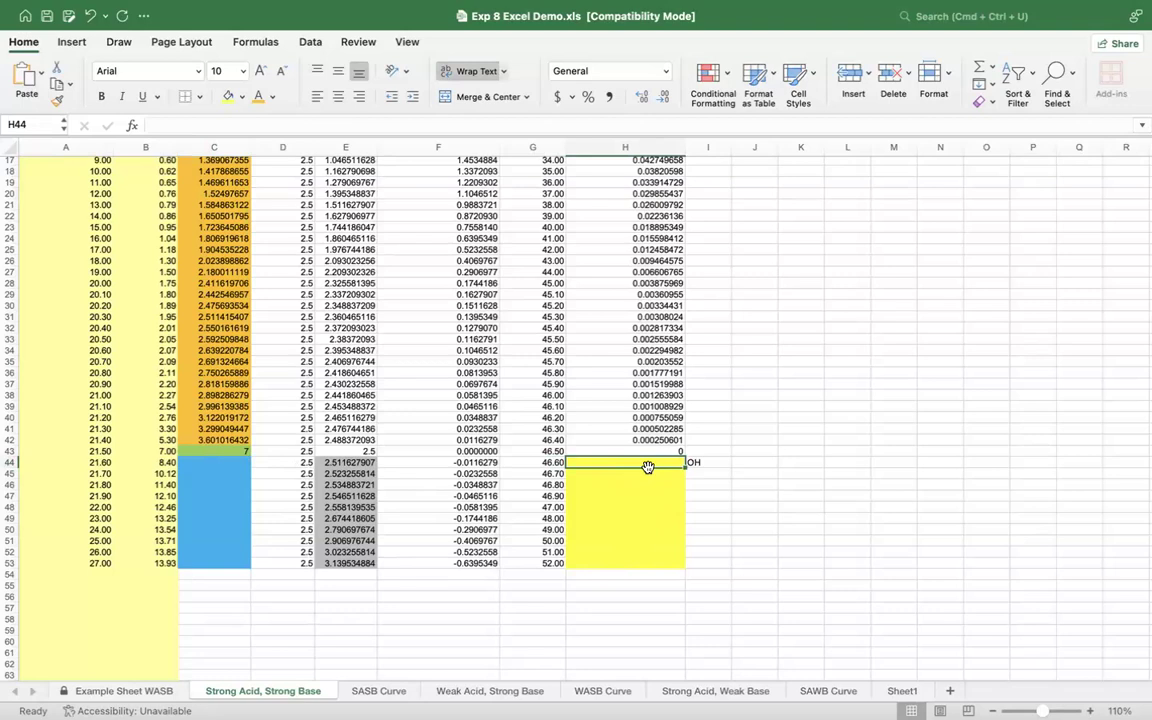
{"action": "left_click", "coordinate": [488, 463]}
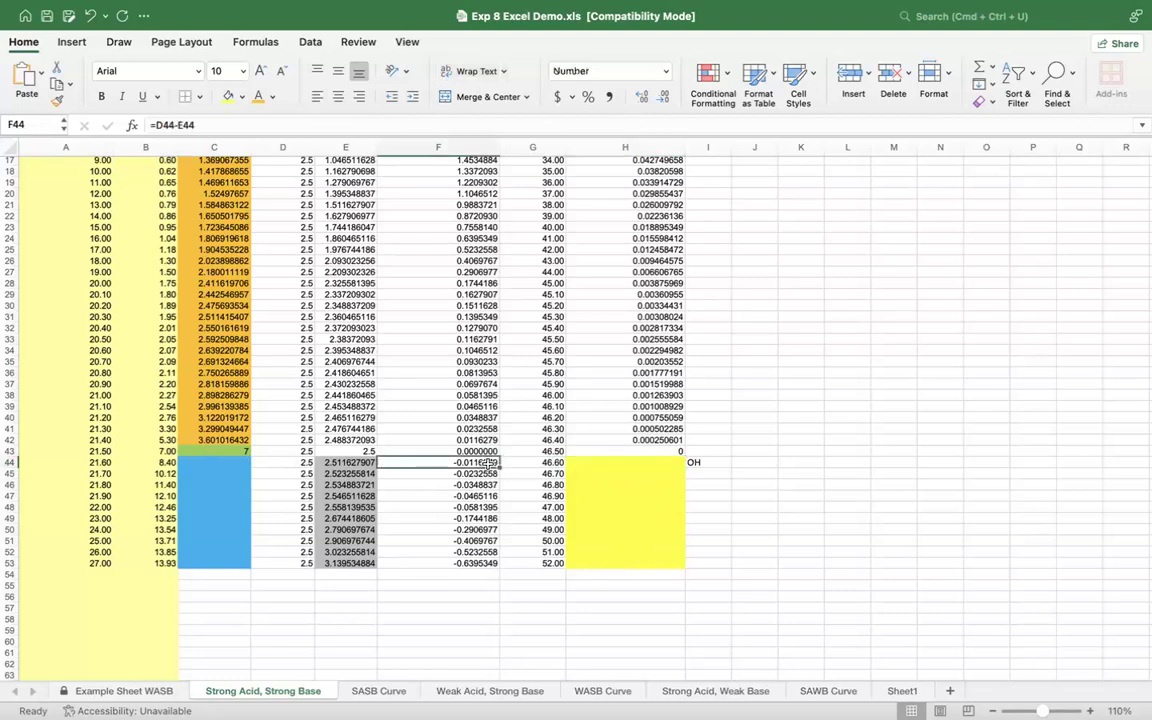
{"action": "mouse_move", "coordinate": [488, 463]}
{"action": "left_mouse_down"}
{"action": "mouse_move", "coordinate": [492, 552]}
{"action": "mouse_move", "coordinate": [489, 464]}
{"action": "left_mouse_up"}
{"action": "left_click_drag", "start_coordinate": [482, 566], "coordinate": [485, 463]}
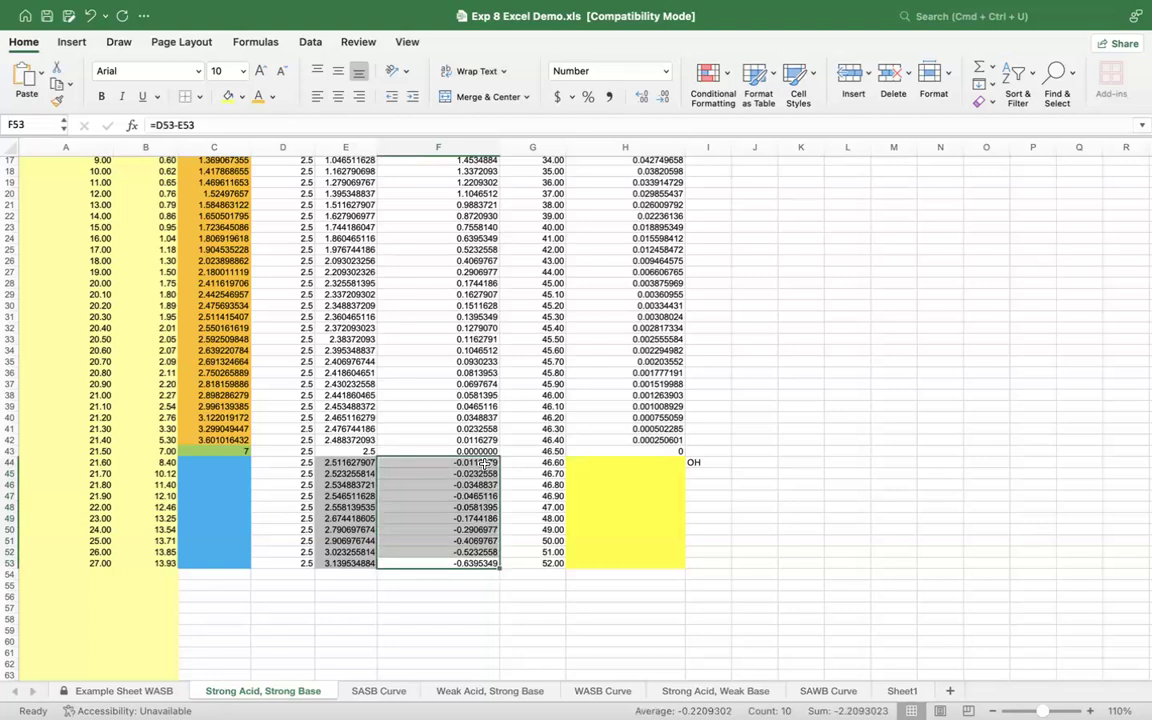
{"action": "left_click", "coordinate": [485, 463]}
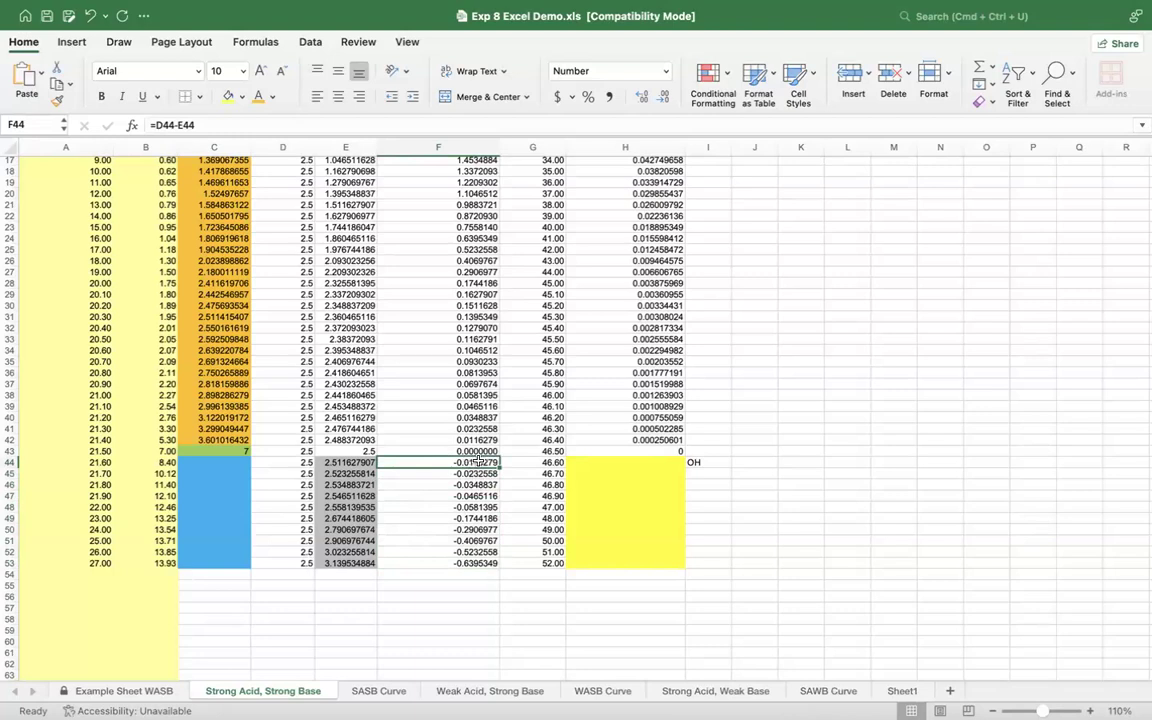
{"action": "left_click", "coordinate": [657, 465]}
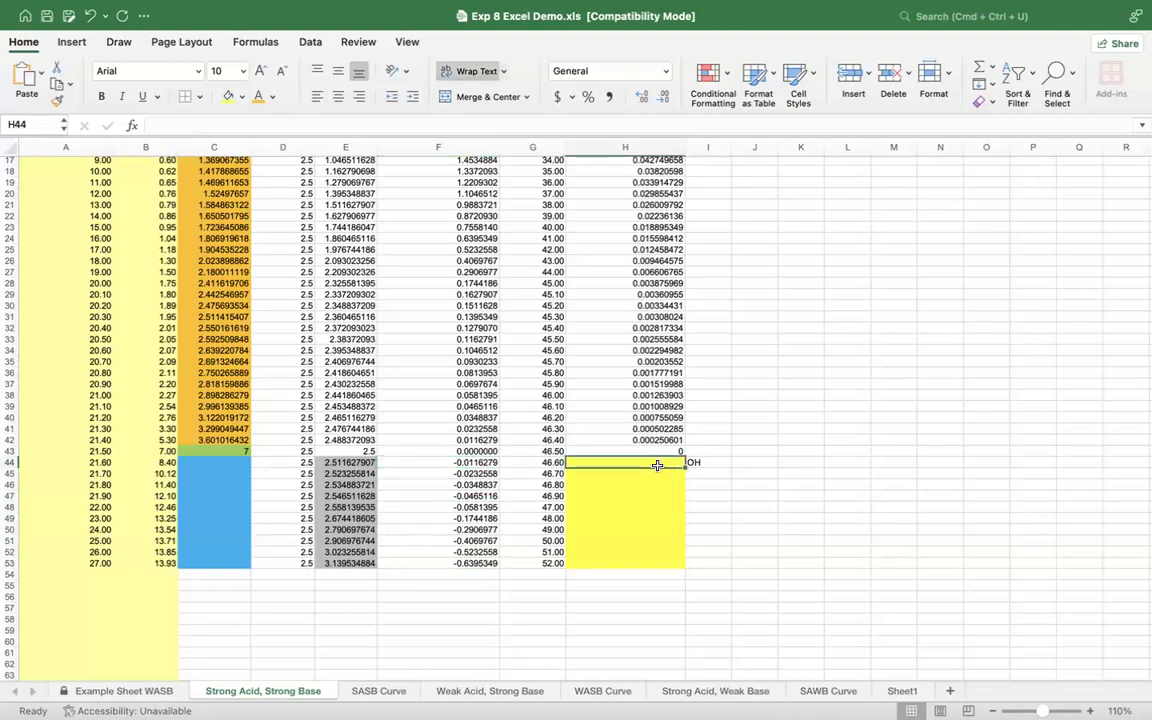
{"action": "left_click", "coordinate": [482, 463]}
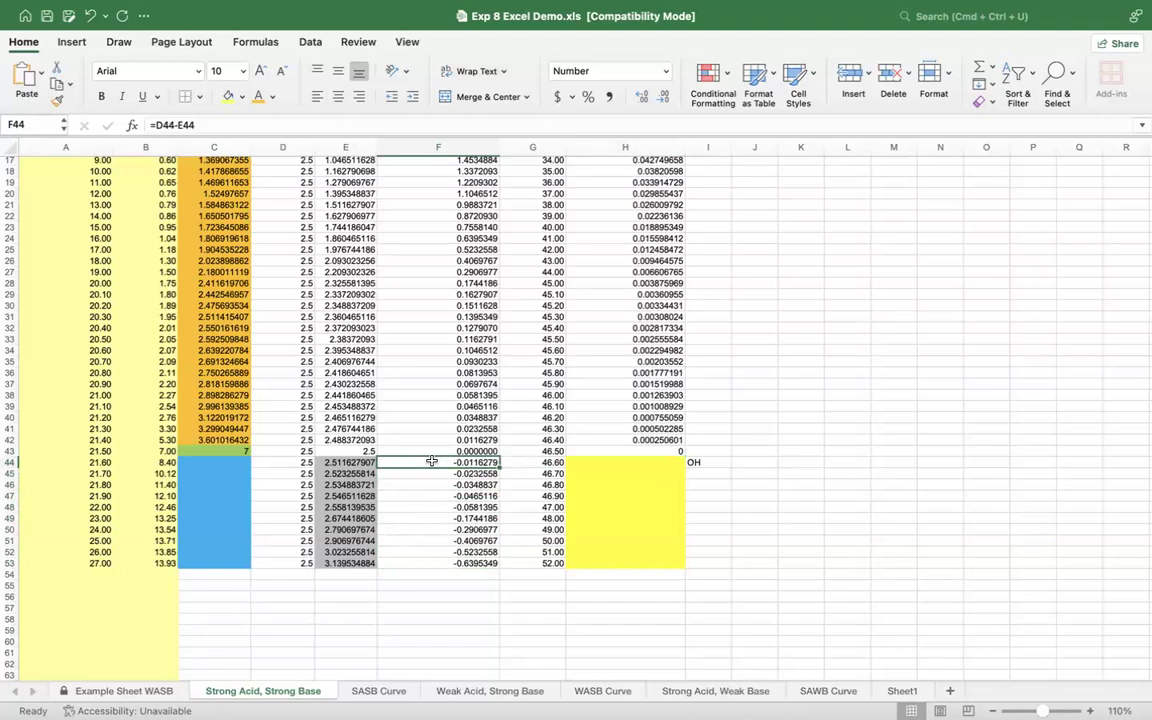
{"action": "left_click", "coordinate": [526, 463]}
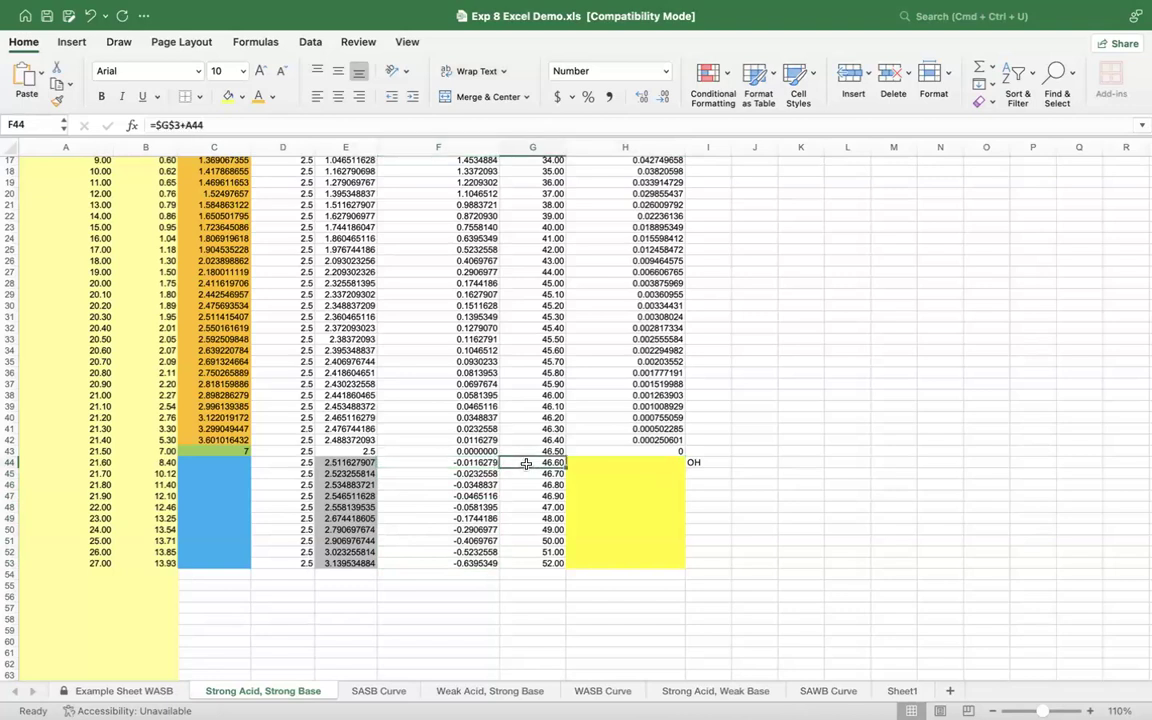
Step: Calculate the first OH molarity past the endpoint in H44 with the formula =F44/G44
{"action": "left_click", "coordinate": [609, 463]}
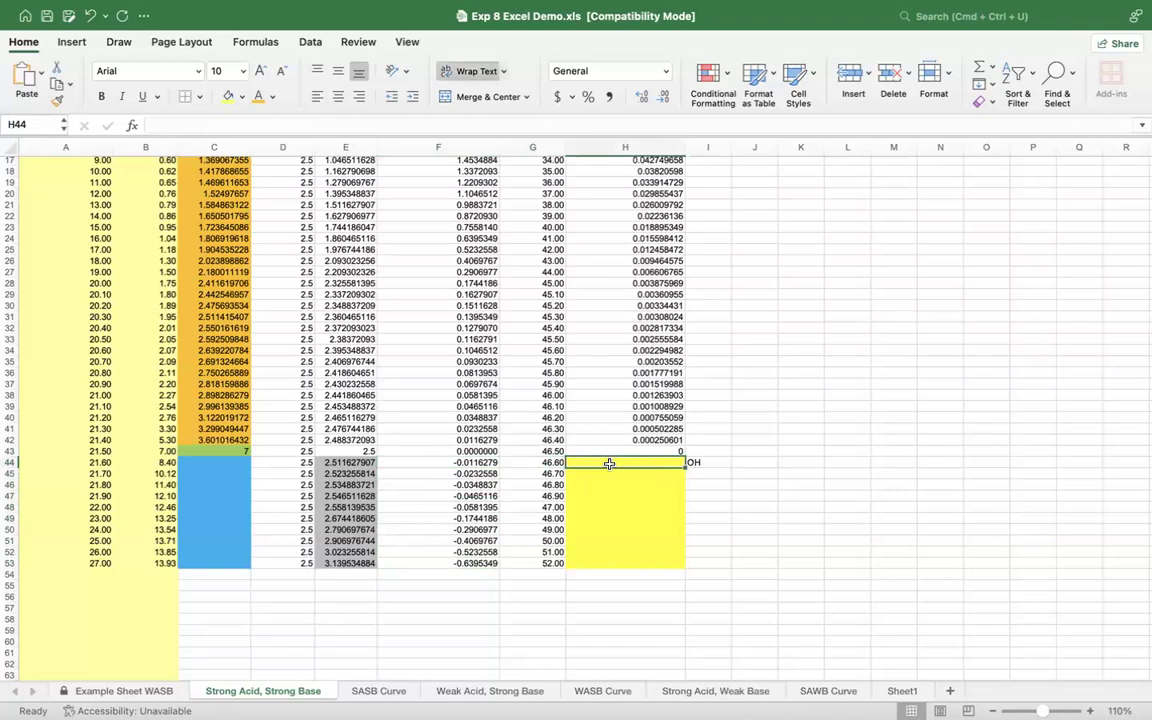
{"action": "type", "text": "="}
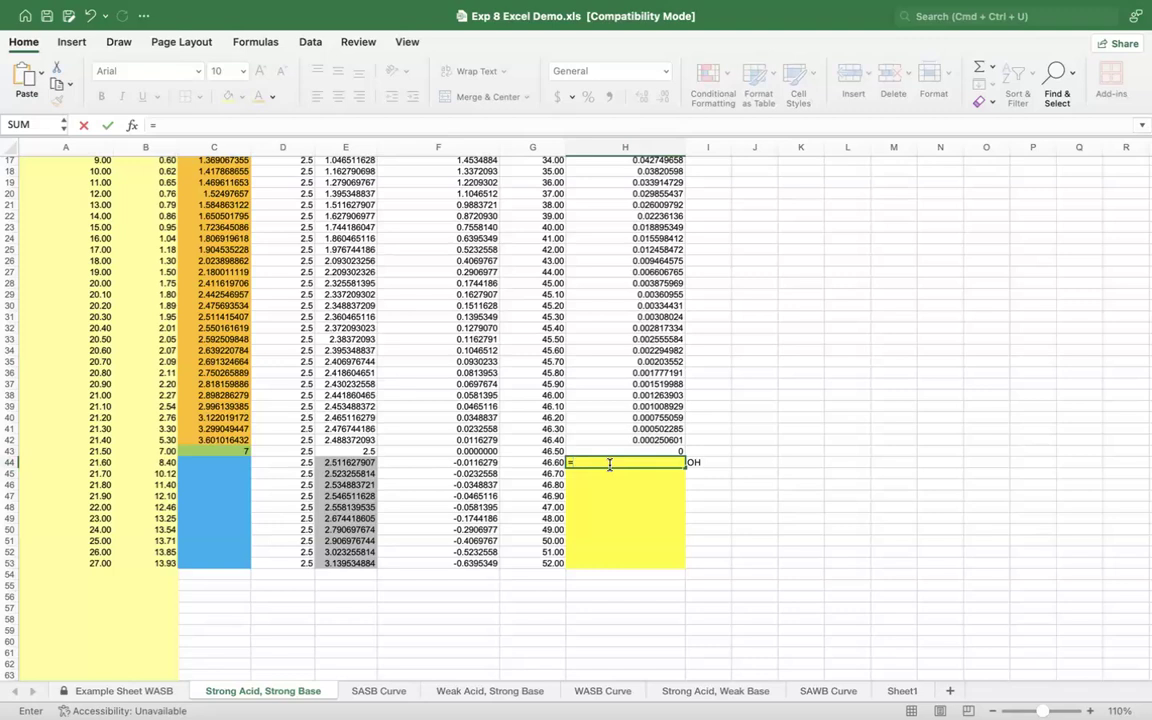
{"action": "left_click", "coordinate": [478, 461]}
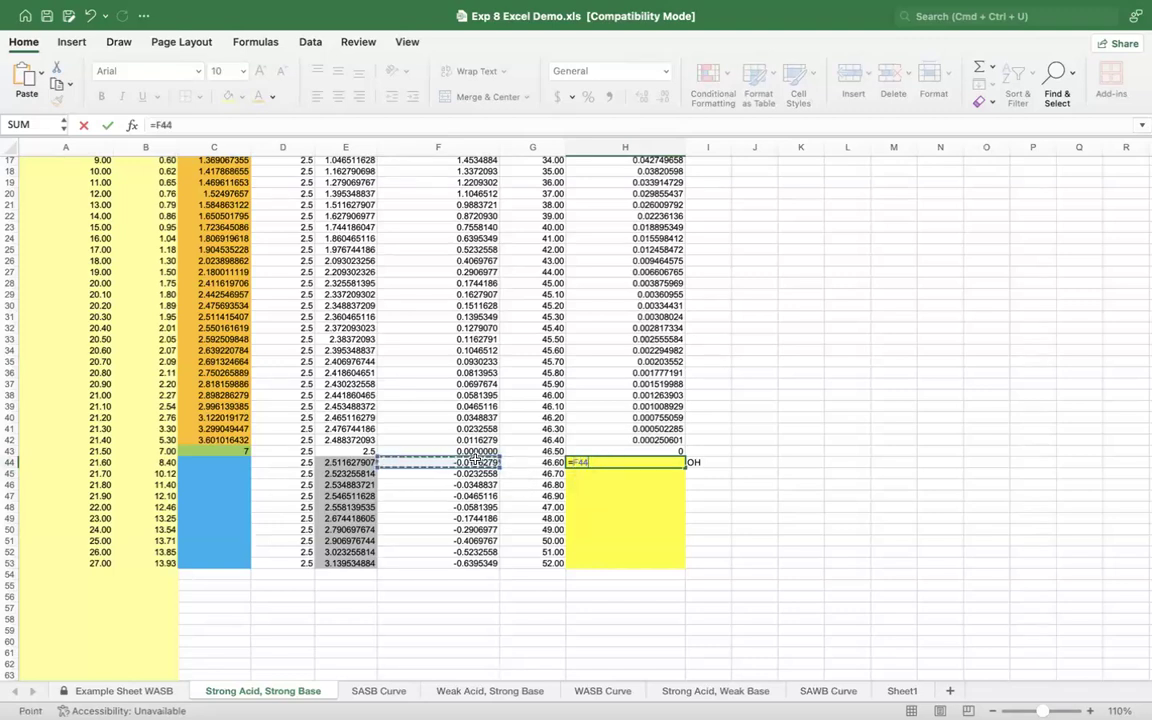
{"action": "type", "text": "/"}
{"action": "left_click", "coordinate": [524, 462]}
{"action": "key", "text": "Return"}
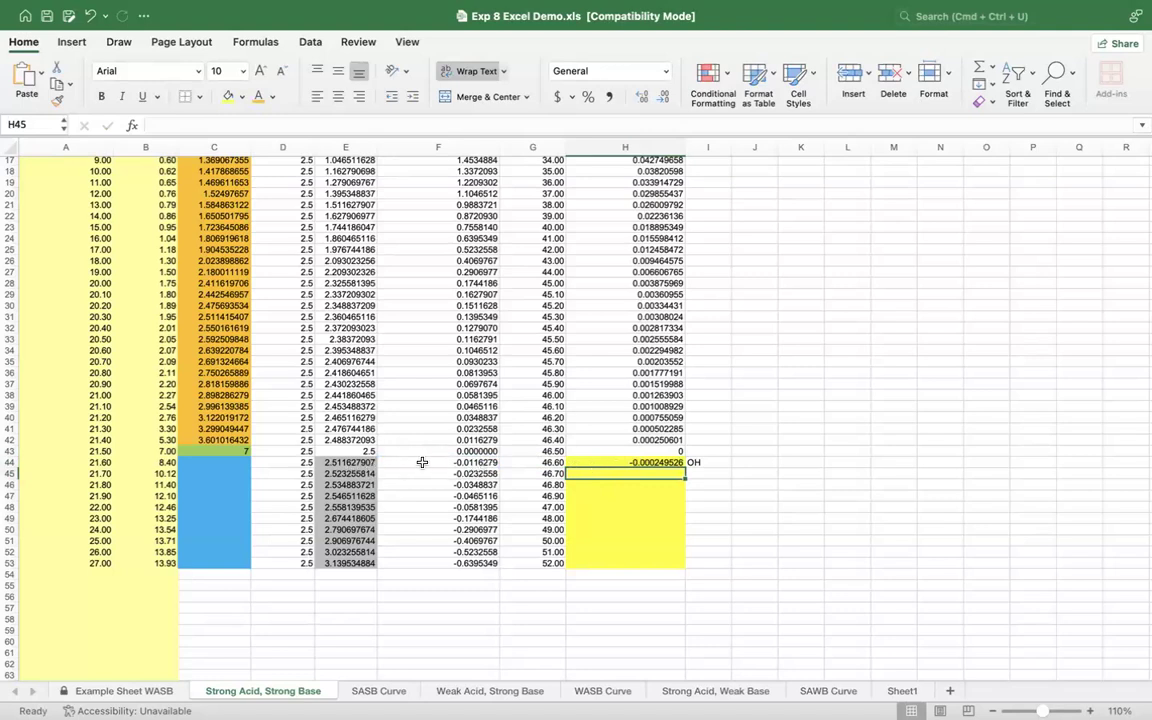
Step: Replace the mmol of Excess formula in F44 with =E44-D44, subtracting mmol of HCl from mmol NaOH
{"action": "left_click", "coordinate": [280, 462]}
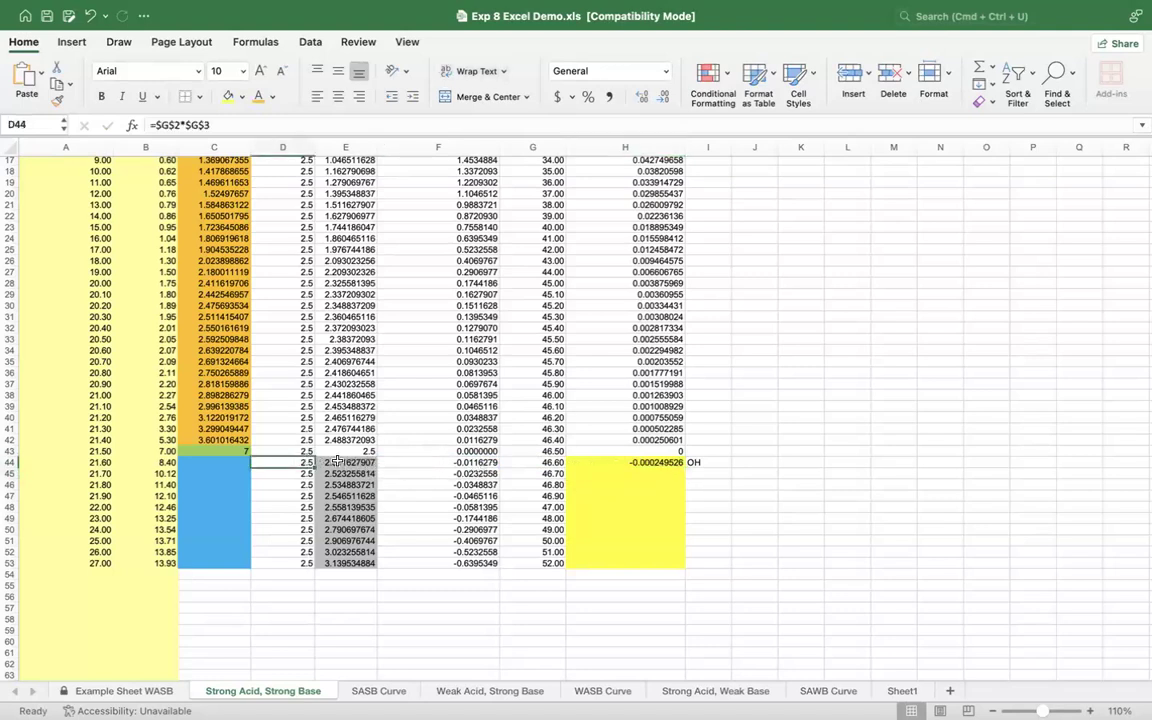
{"action": "left_click", "coordinate": [338, 461]}
{"action": "left_click", "coordinate": [414, 465]}
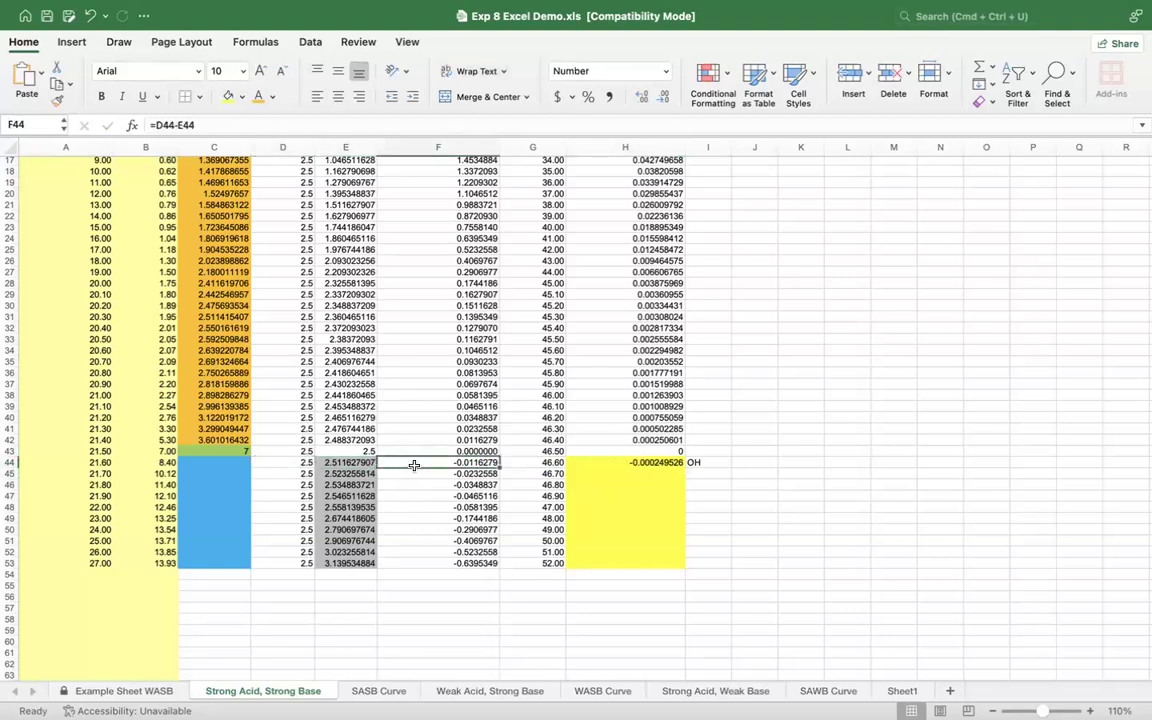
{"action": "type", "text": "="}
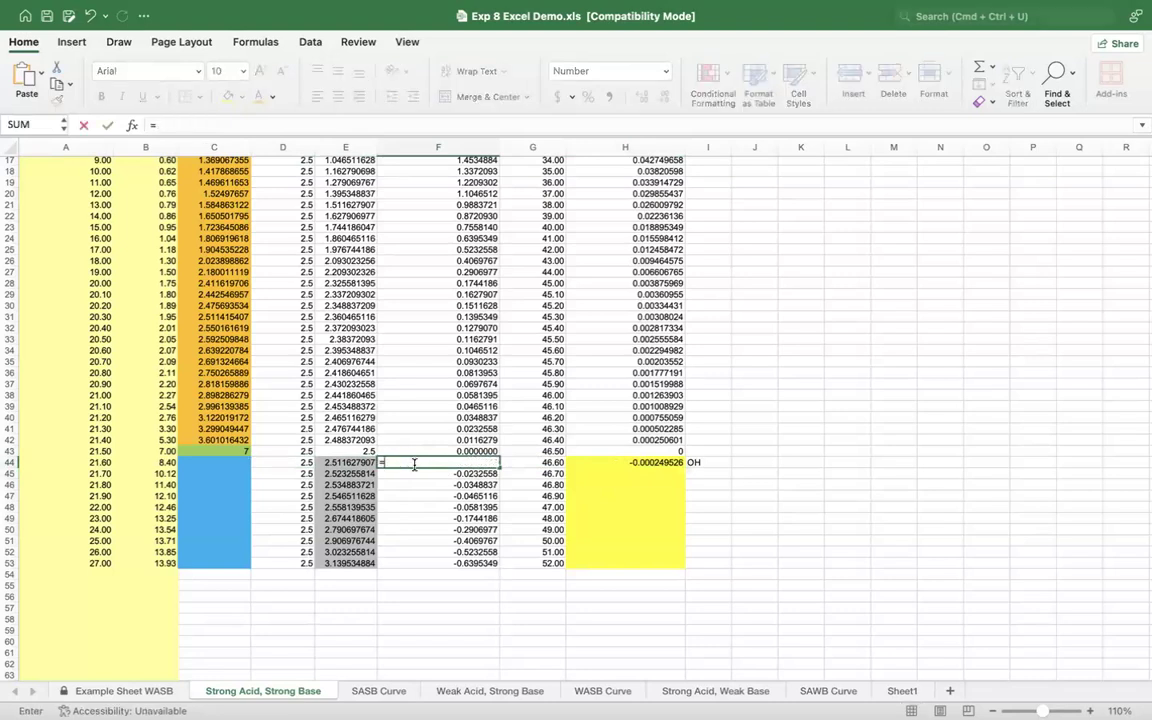
{"action": "left_click", "coordinate": [360, 462]}
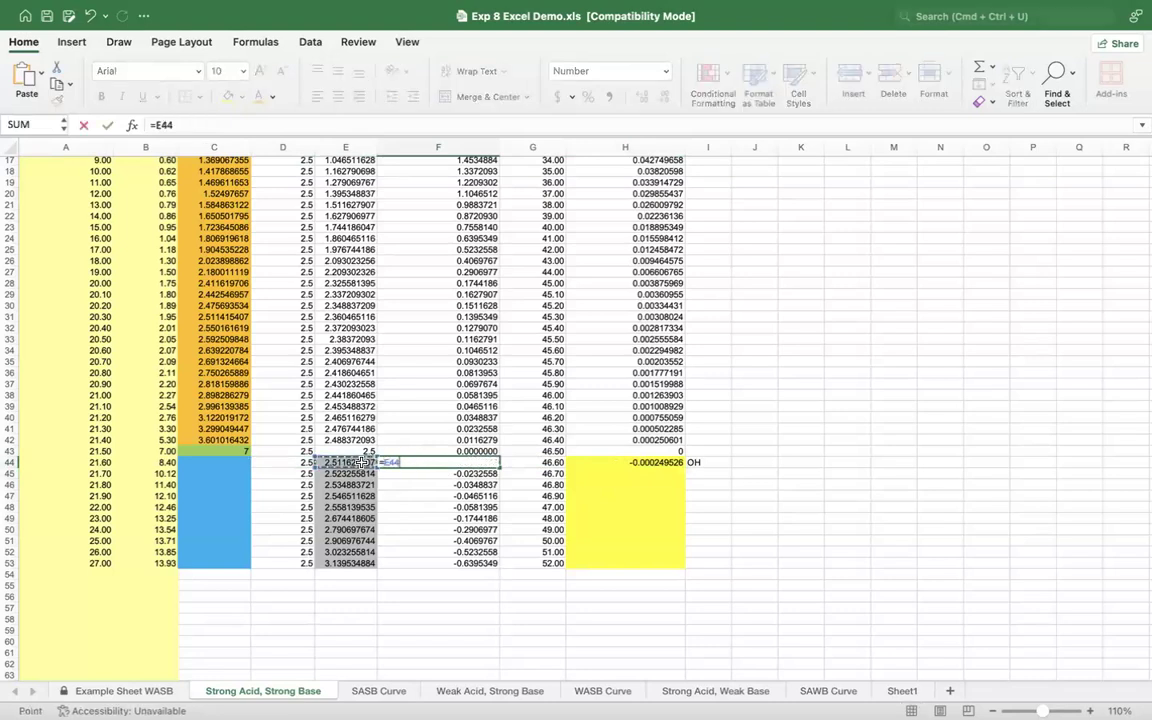
{"action": "type", "text": "-"}
{"action": "left_click", "coordinate": [284, 461]}
{"action": "key", "text": "Return"}
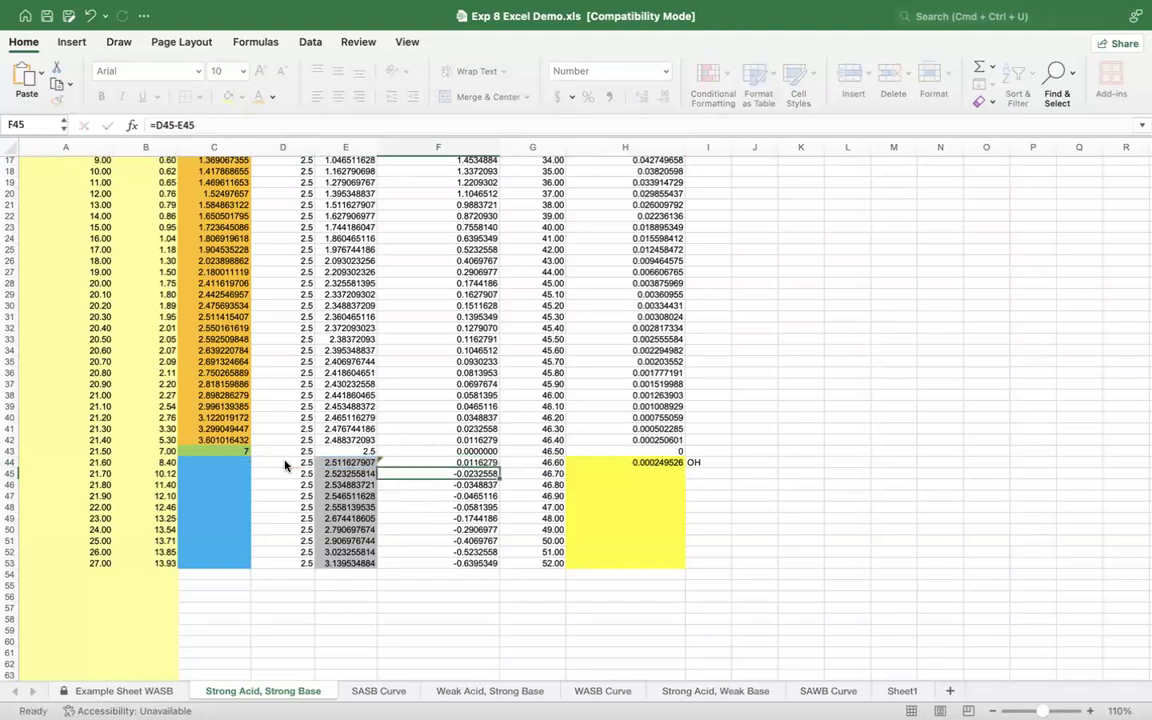
Step: Fill the excess formula from F44 and the OH molarity formula from H44 down through row 53
{"action": "left_click", "coordinate": [465, 462]}
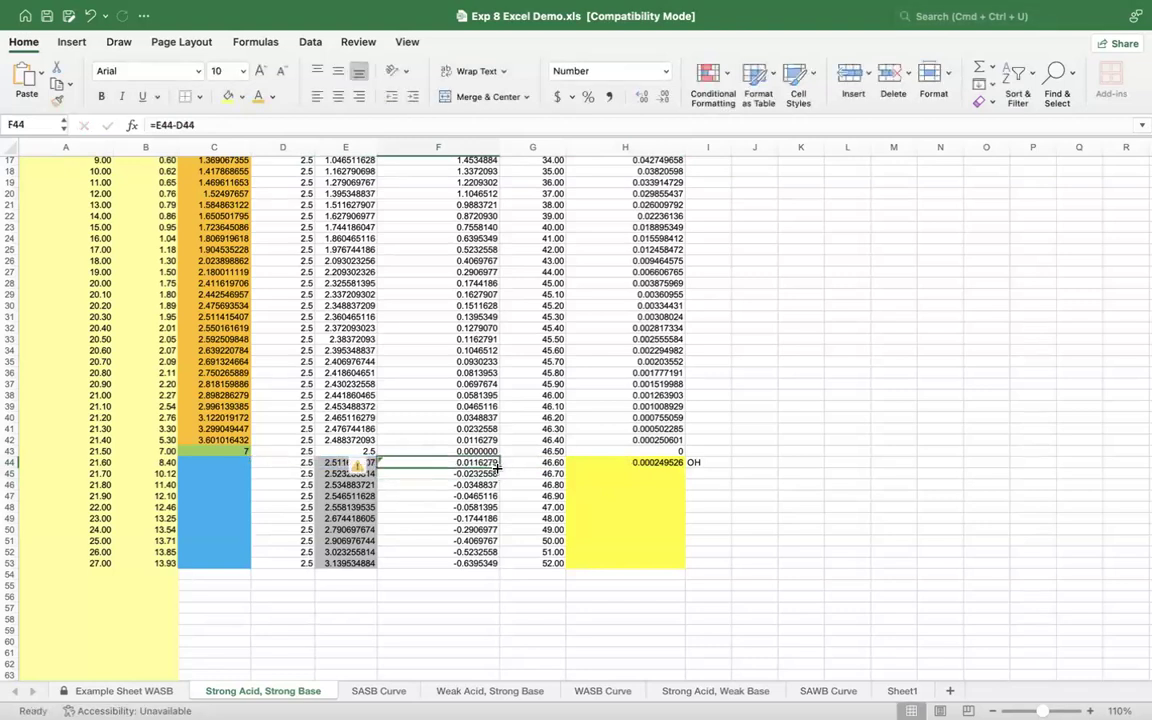
{"action": "left_click_drag", "start_coordinate": [497, 466], "coordinate": [495, 563]}
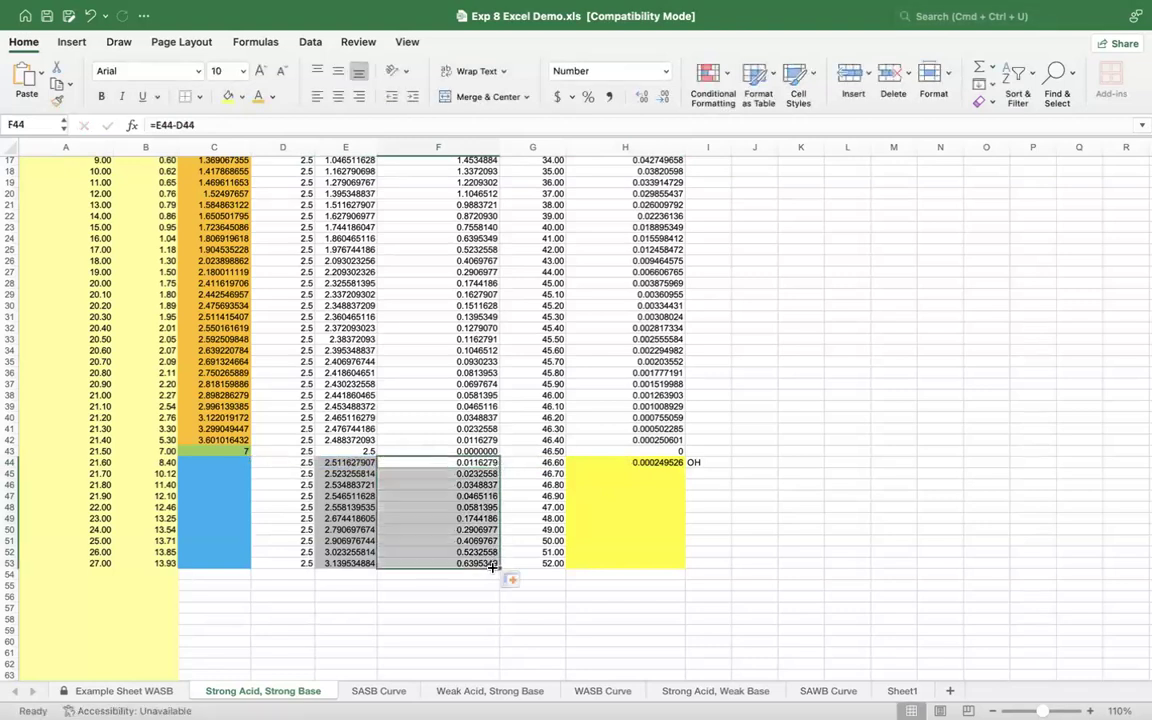
{"action": "left_click", "coordinate": [641, 463]}
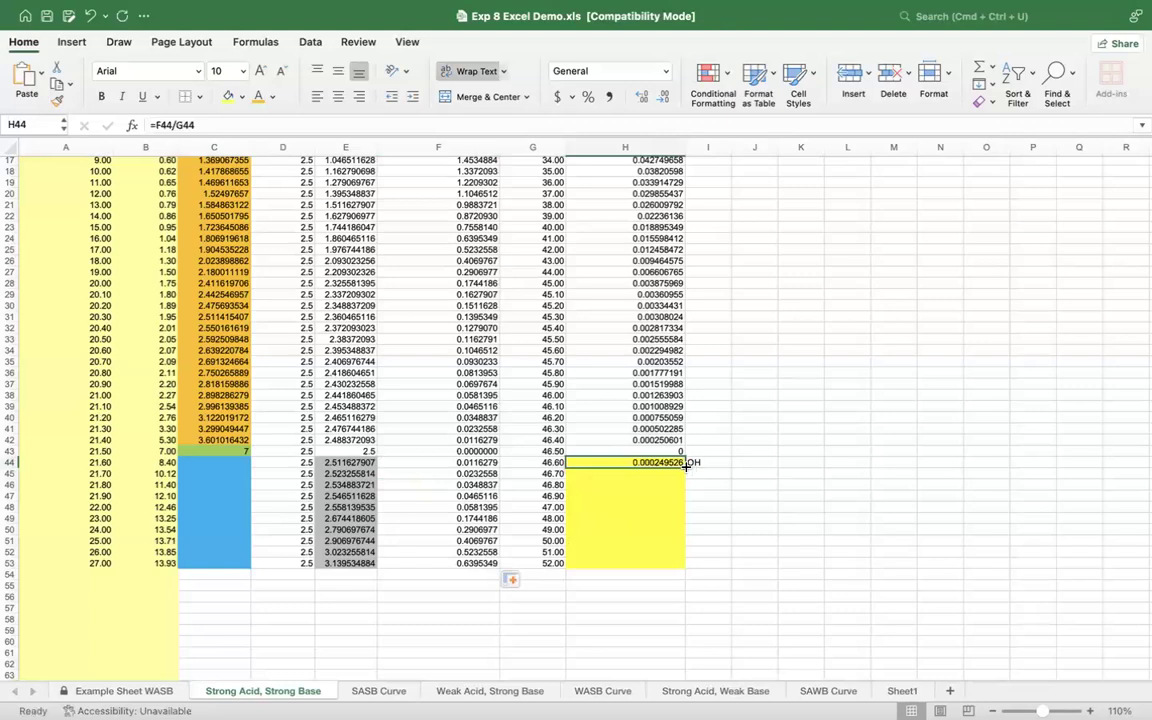
{"action": "left_click_drag", "start_coordinate": [685, 467], "coordinate": [682, 567]}
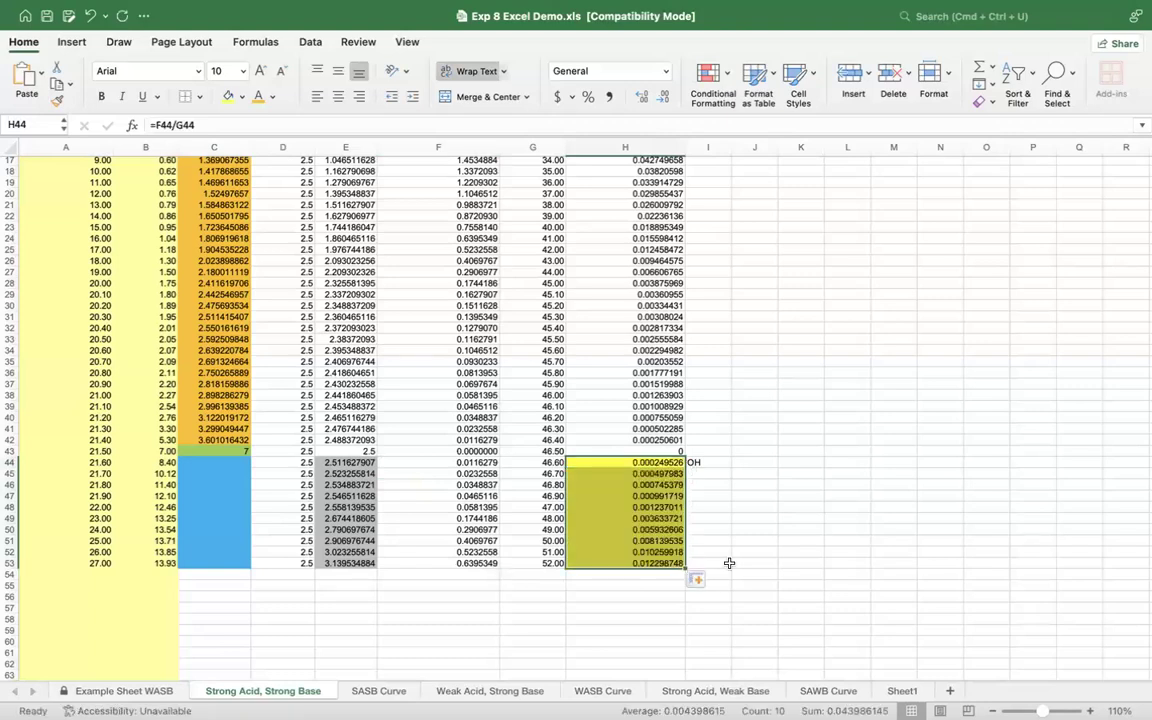
{"action": "left_click", "coordinate": [729, 563]}
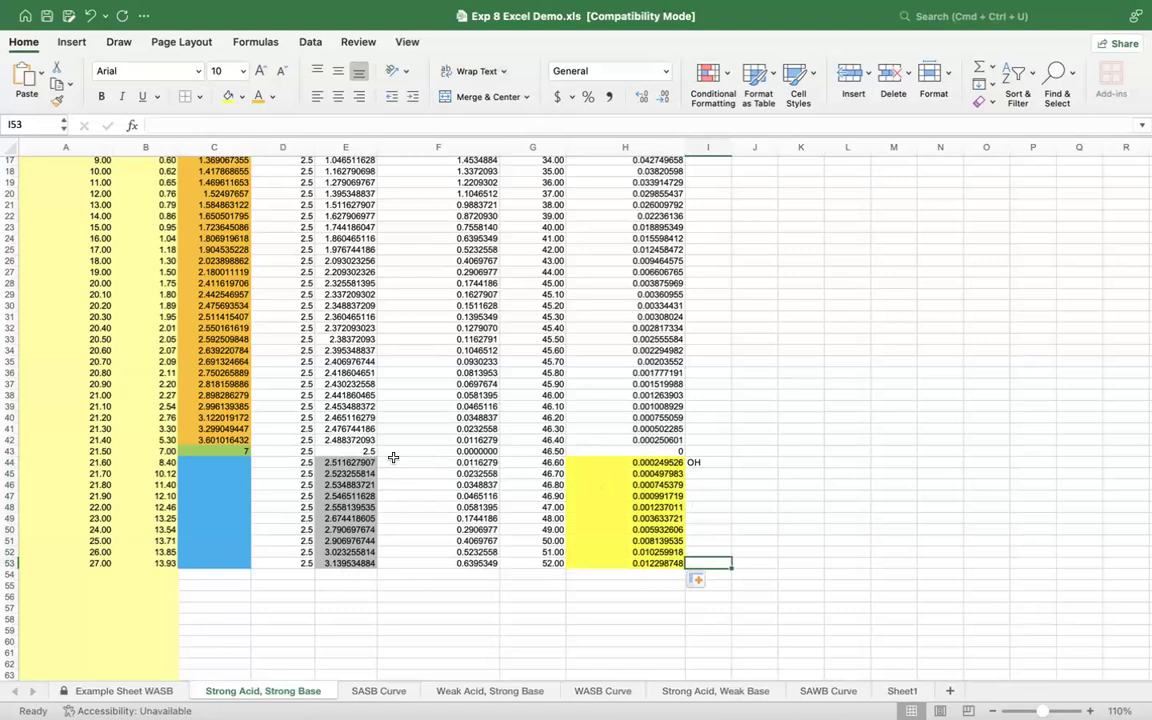
{"action": "left_click_drag", "start_coordinate": [446, 459], "coordinate": [444, 562]}
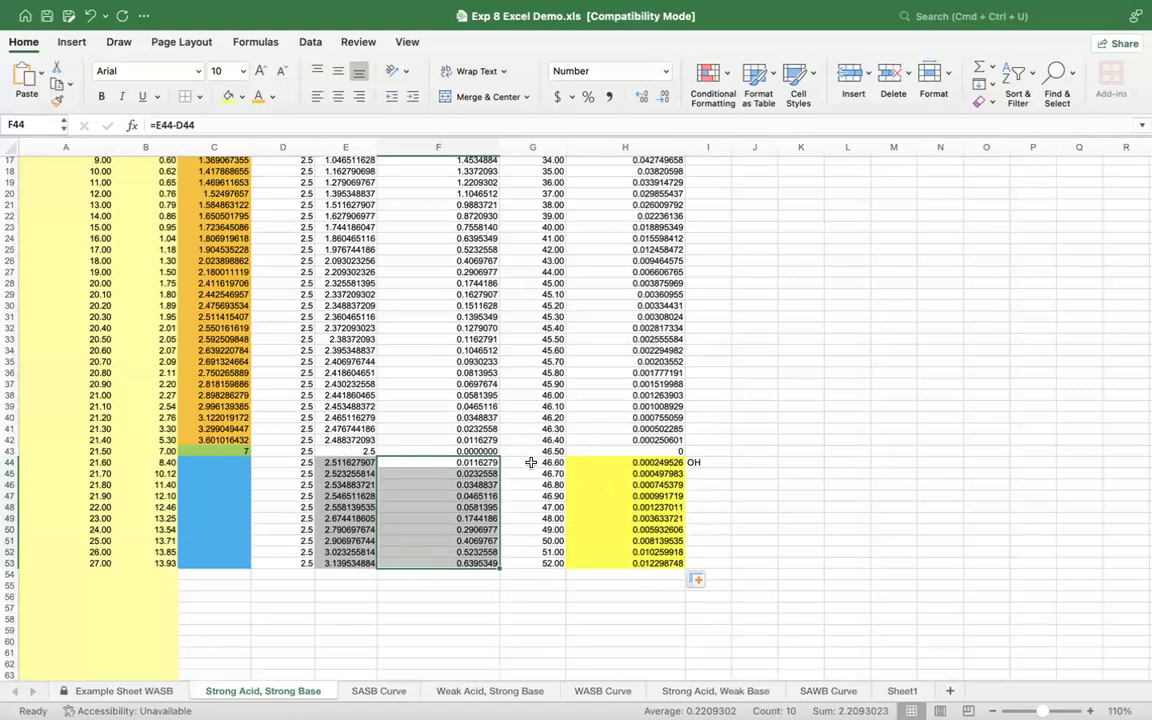
{"action": "left_click_drag", "start_coordinate": [532, 463], "coordinate": [529, 553]}
{"action": "left_click_drag", "start_coordinate": [625, 463], "coordinate": [648, 565]}
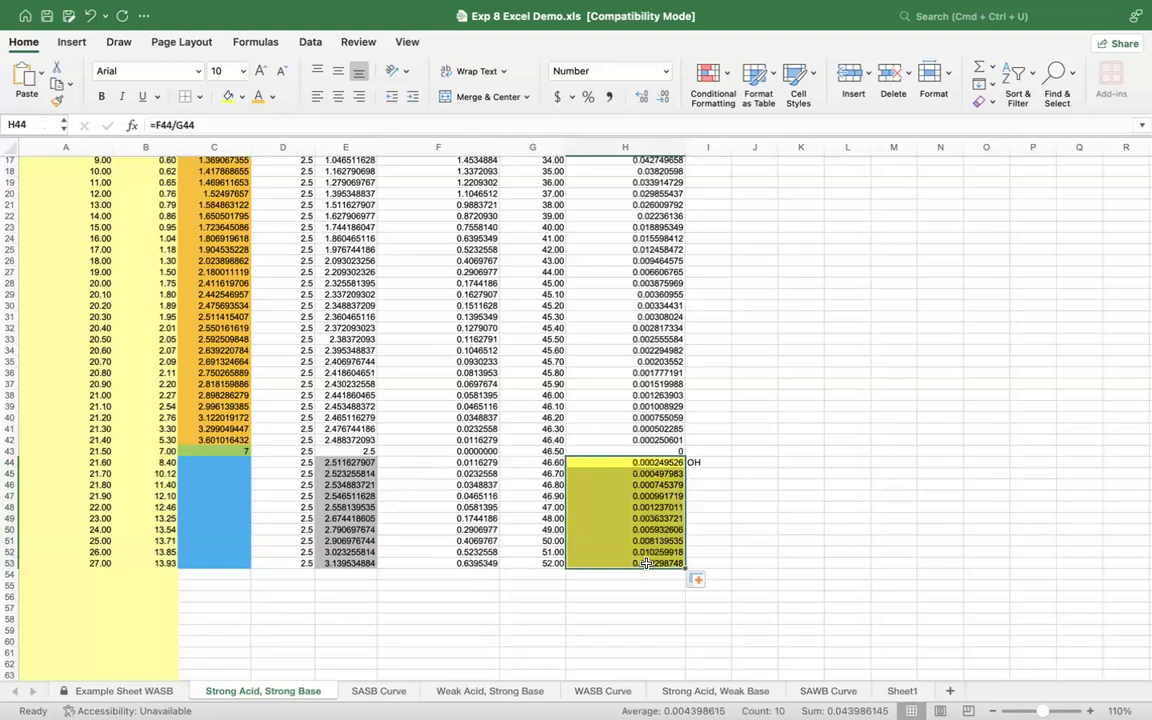
Step: Calculate the first pH past the endpoint in C44 with the formula =14-(-LOG(H44))
{"action": "left_click", "coordinate": [200, 465]}
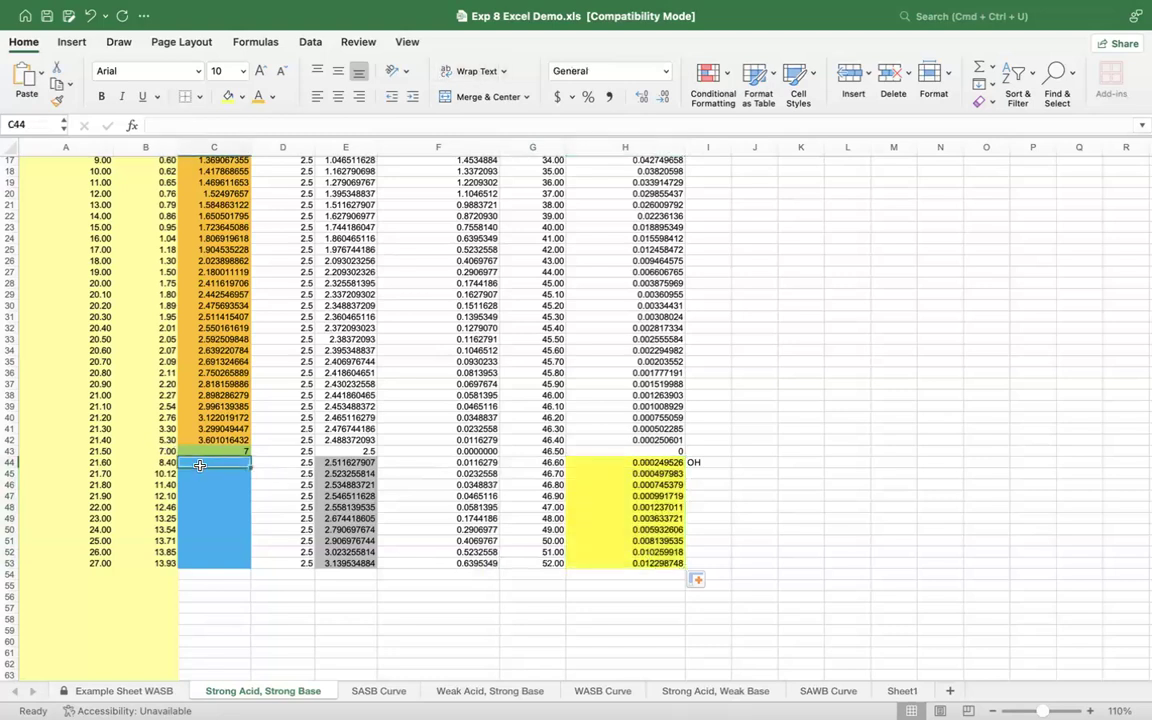
{"action": "type", "text": "=14-(-log"}
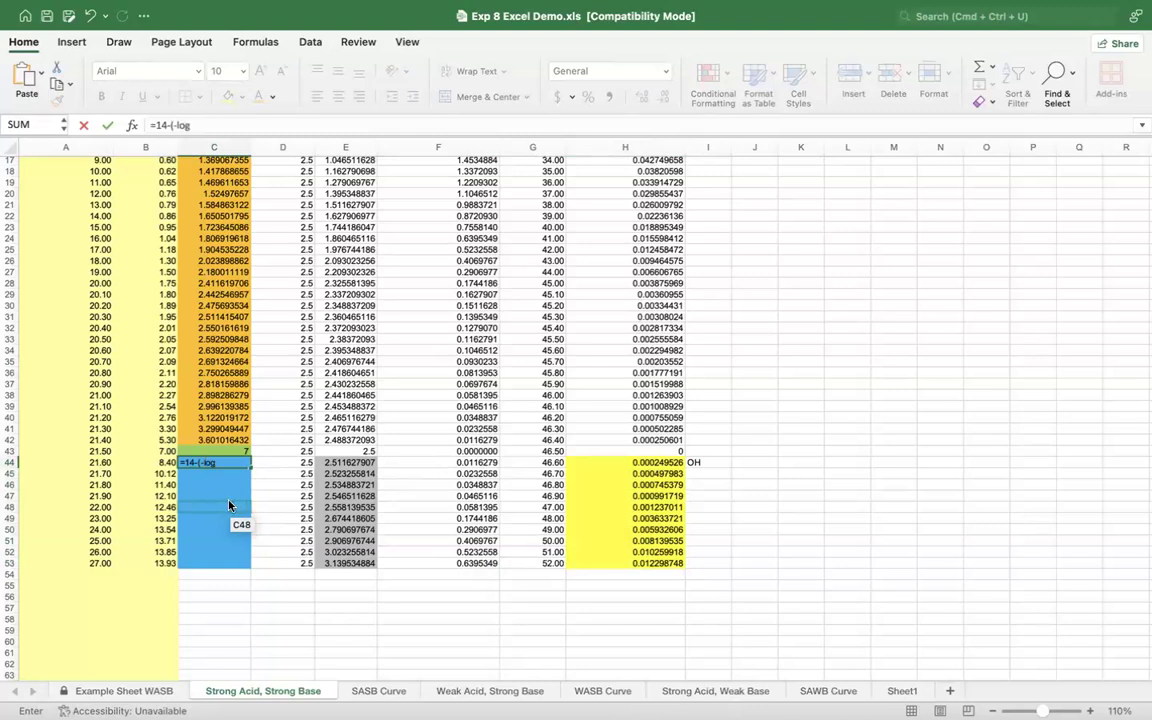
{"action": "type", "text": "("}
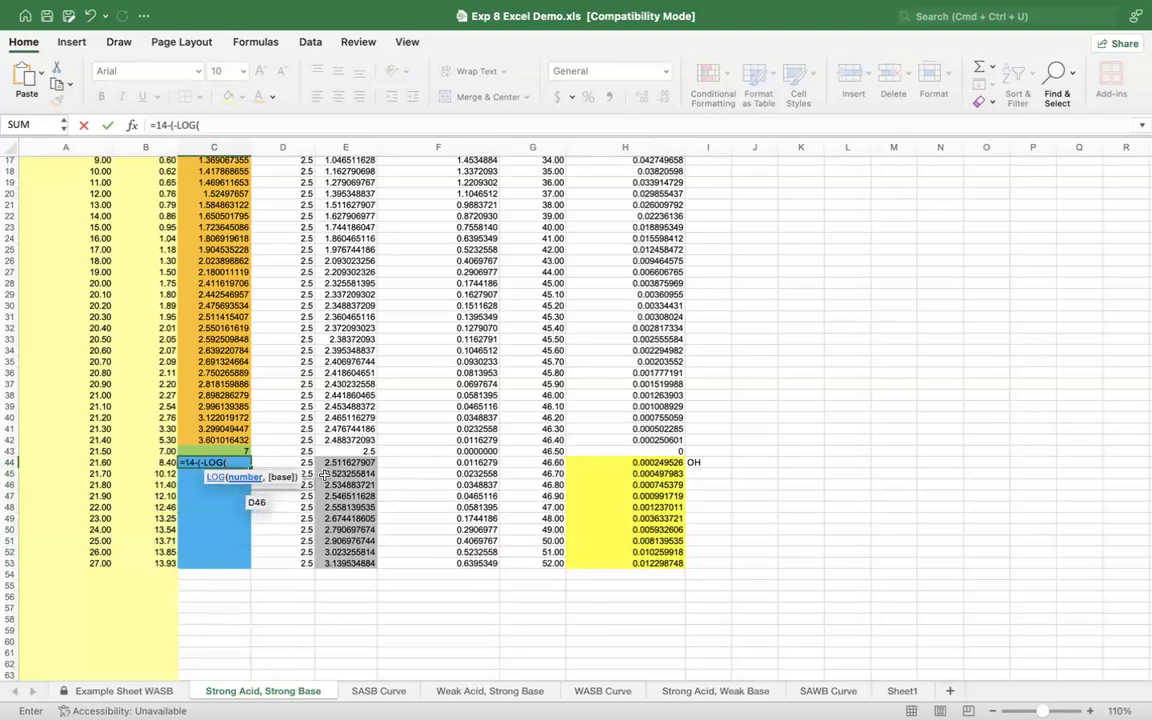
{"action": "left_click", "coordinate": [645, 463]}
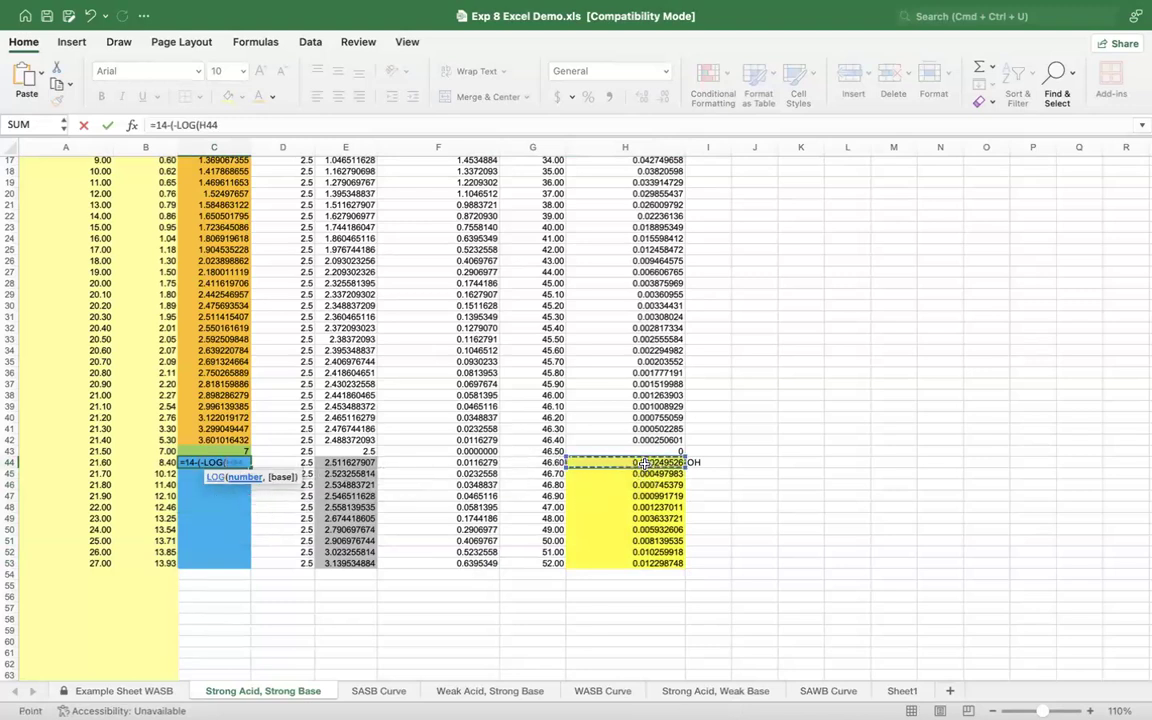
{"action": "type", "text": ")"}
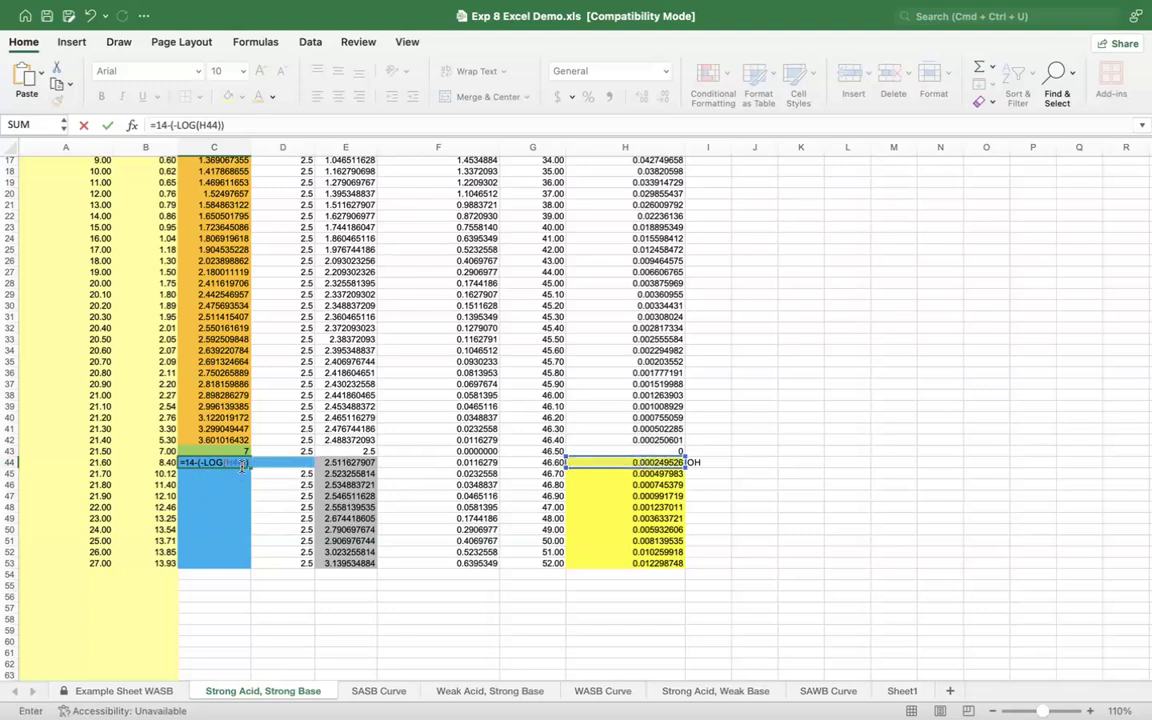
{"action": "key", "text": "Return"}
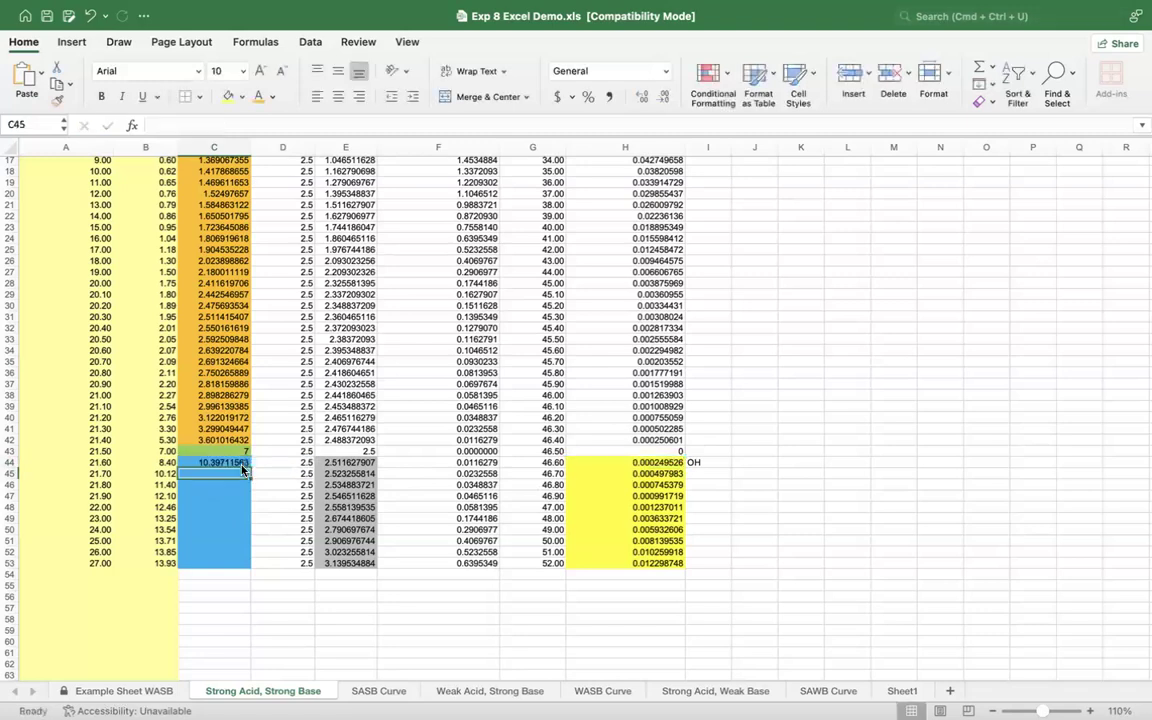
Step: Change the fill color of the blue pH Calculated cells, C44:C53, to yellow
{"action": "left_click_drag", "start_coordinate": [195, 463], "coordinate": [198, 565]}
{"action": "left_click", "coordinate": [228, 98]}
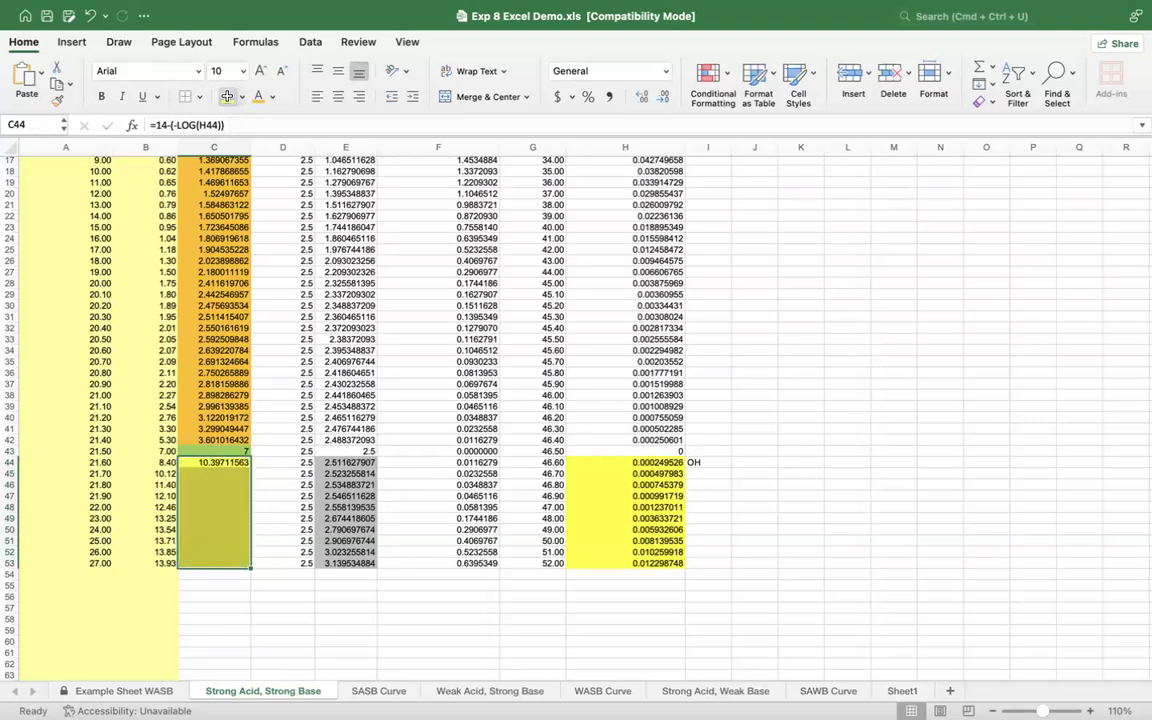
Step: Fill the pH formula from C44 down through C53 for all points past the endpoint
{"action": "left_click", "coordinate": [256, 636]}
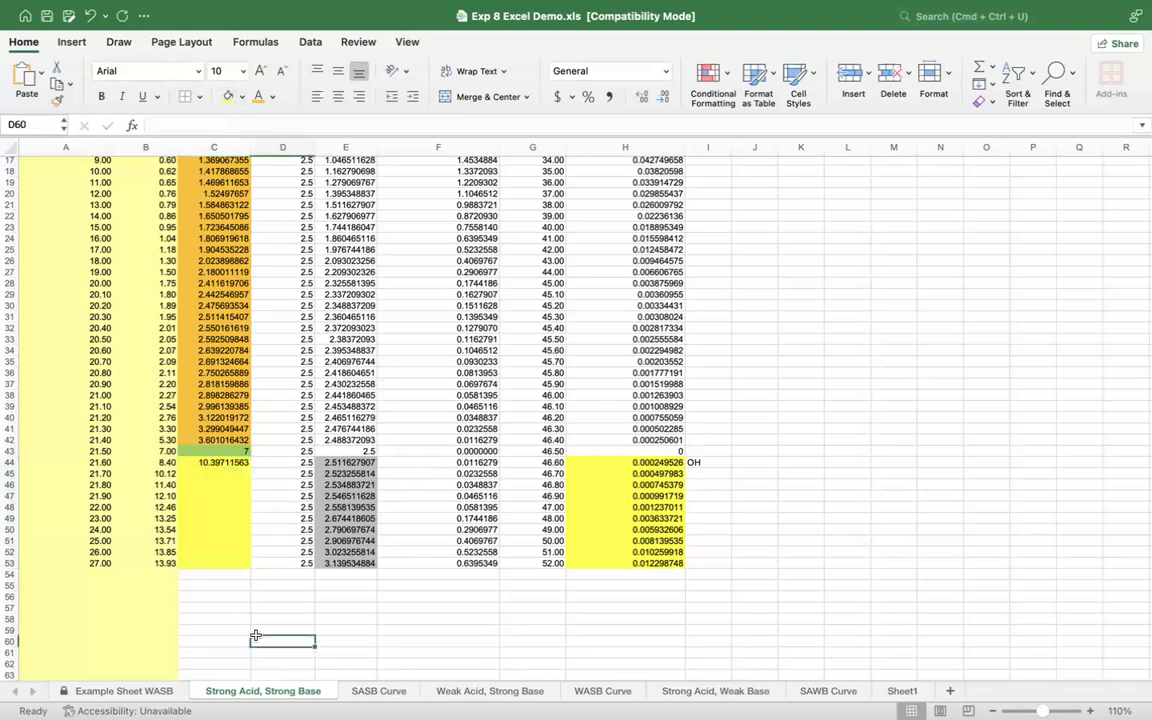
{"action": "left_click", "coordinate": [228, 463]}
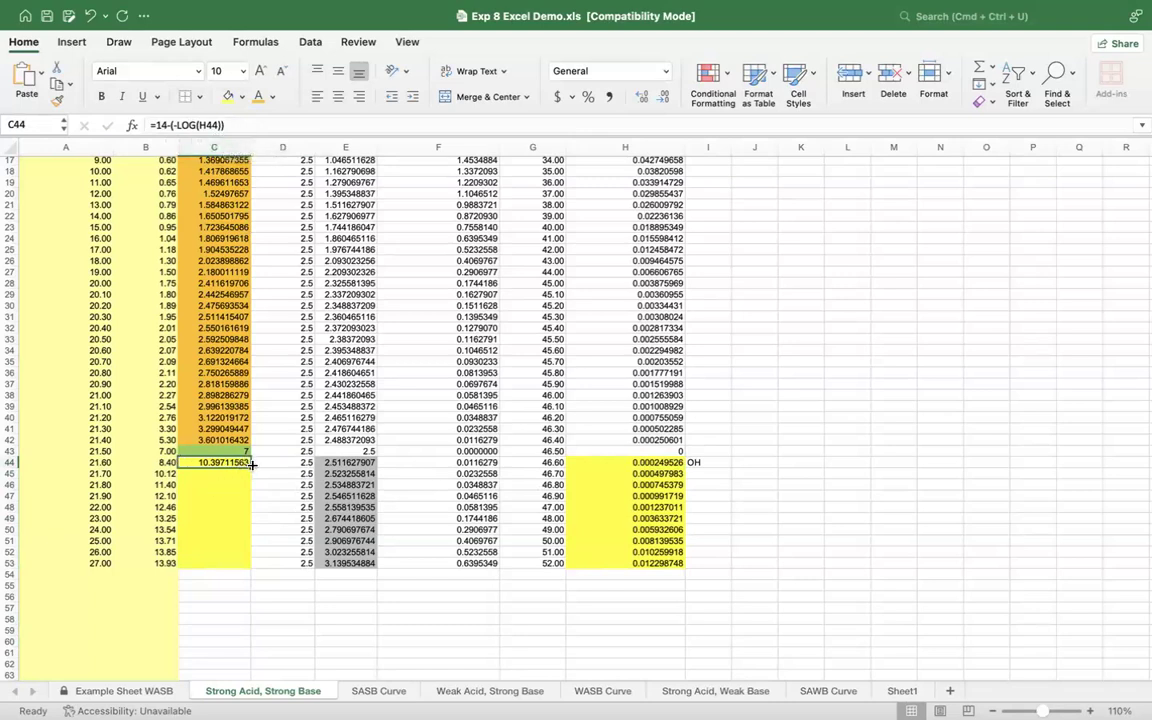
{"action": "left_click_drag", "start_coordinate": [244, 463], "coordinate": [247, 565]}
{"action": "left_click", "coordinate": [236, 585]}
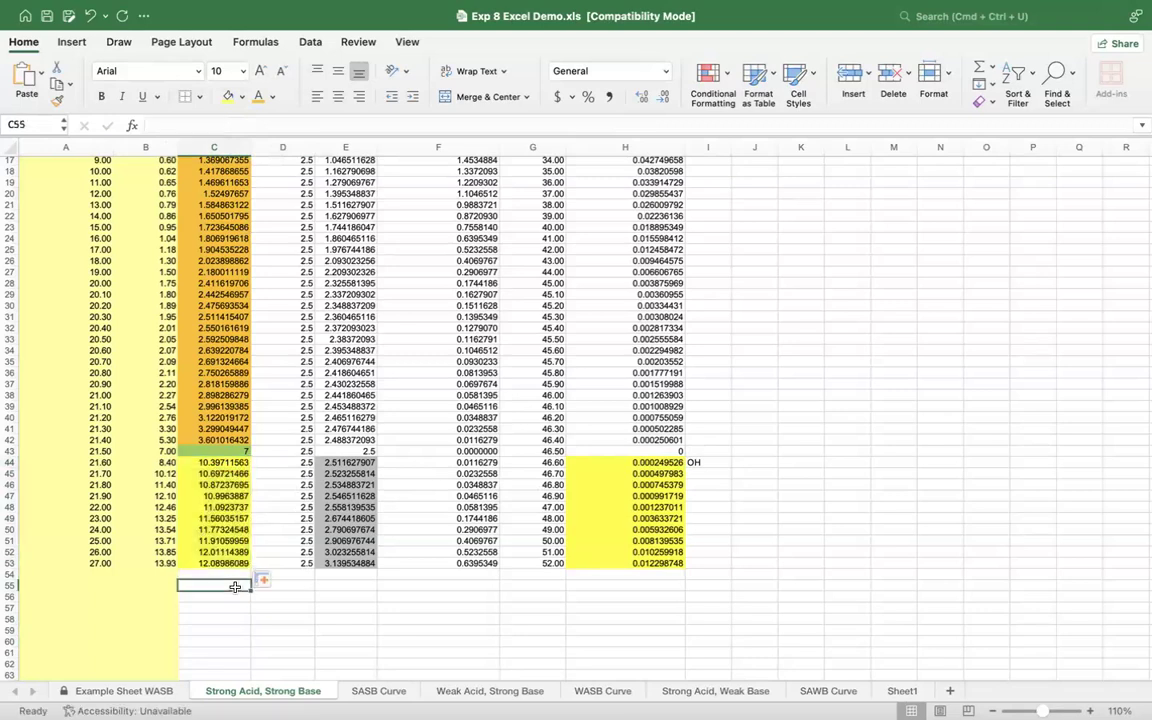
Step: Compare the experimental and calculated titration curves on the SASB Curve sheet and review the completed Strong Acid, Strong Base data
{"action": "scroll", "coordinate": [276, 335], "scroll_direction": "up", "scroll_amount": 5}
{"action": "scroll", "coordinate": [276, 335], "scroll_direction": "down", "scroll_amount": 3}
{"action": "scroll", "coordinate": [276, 335], "scroll_direction": "up", "scroll_amount": 3}
{"action": "scroll", "coordinate": [276, 335], "scroll_direction": "down", "scroll_amount": 3}
{"action": "left_click", "coordinate": [374, 691]}
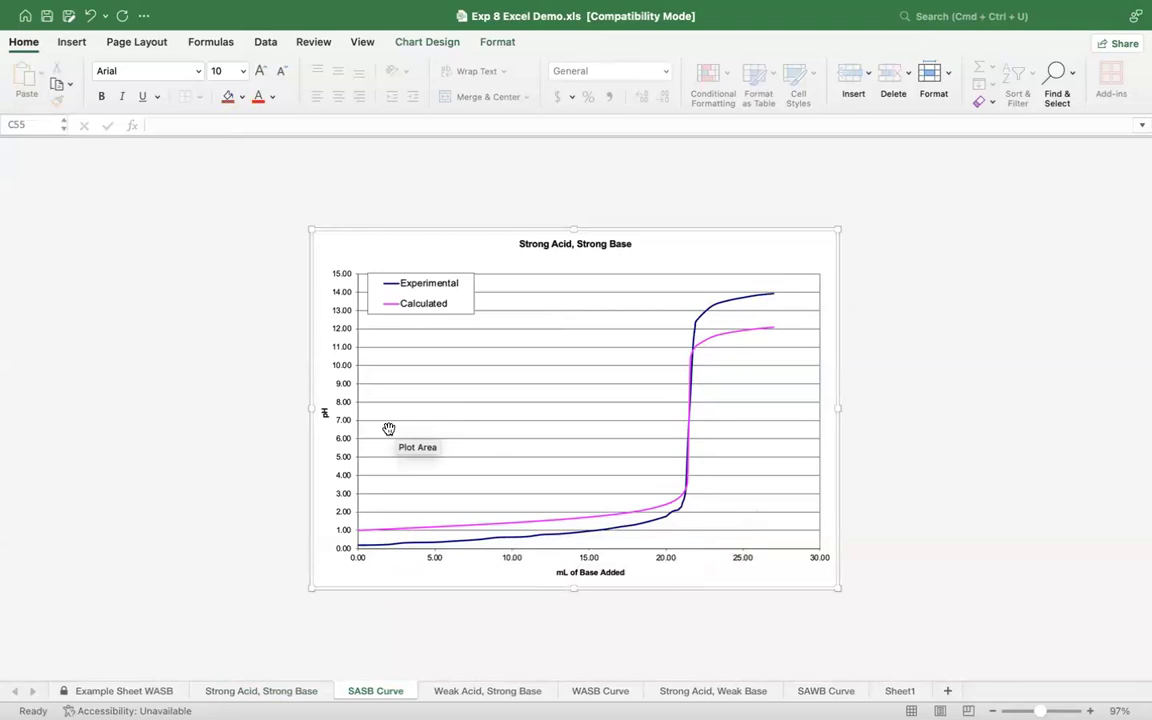
{"action": "left_click", "coordinate": [234, 692]}
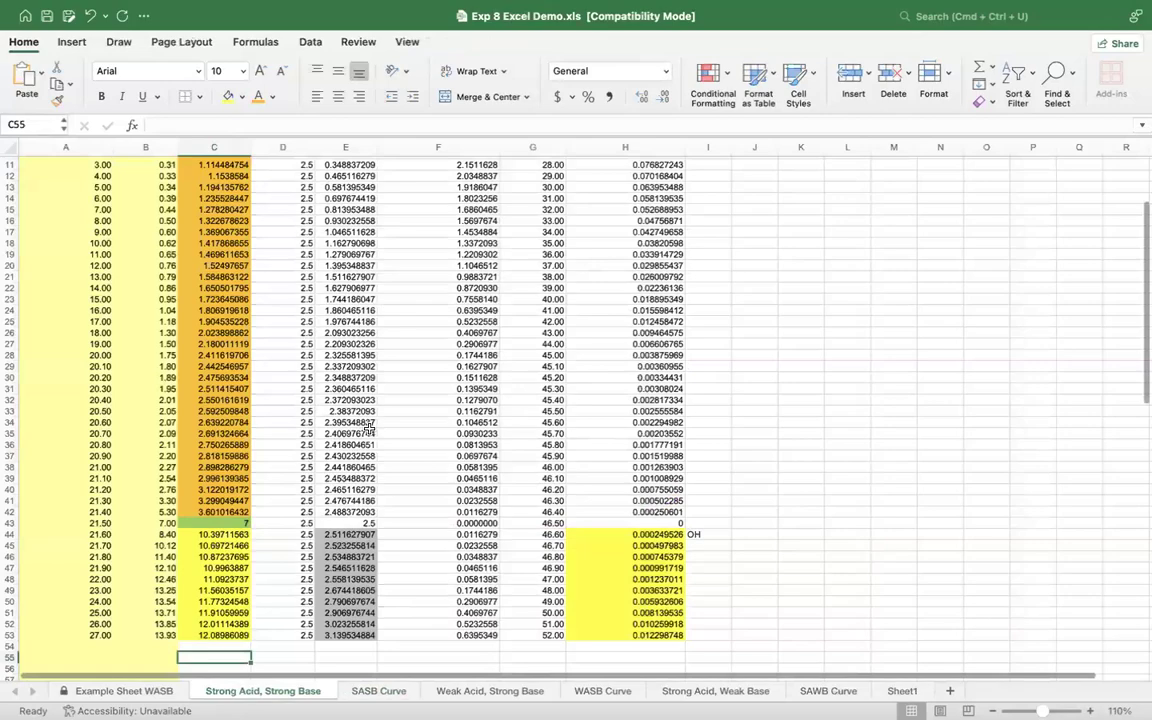
{"action": "scroll", "coordinate": [368, 426], "scroll_direction": "up", "scroll_amount": 5}
{"action": "scroll", "coordinate": [369, 426], "scroll_direction": "up", "scroll_amount": 1}
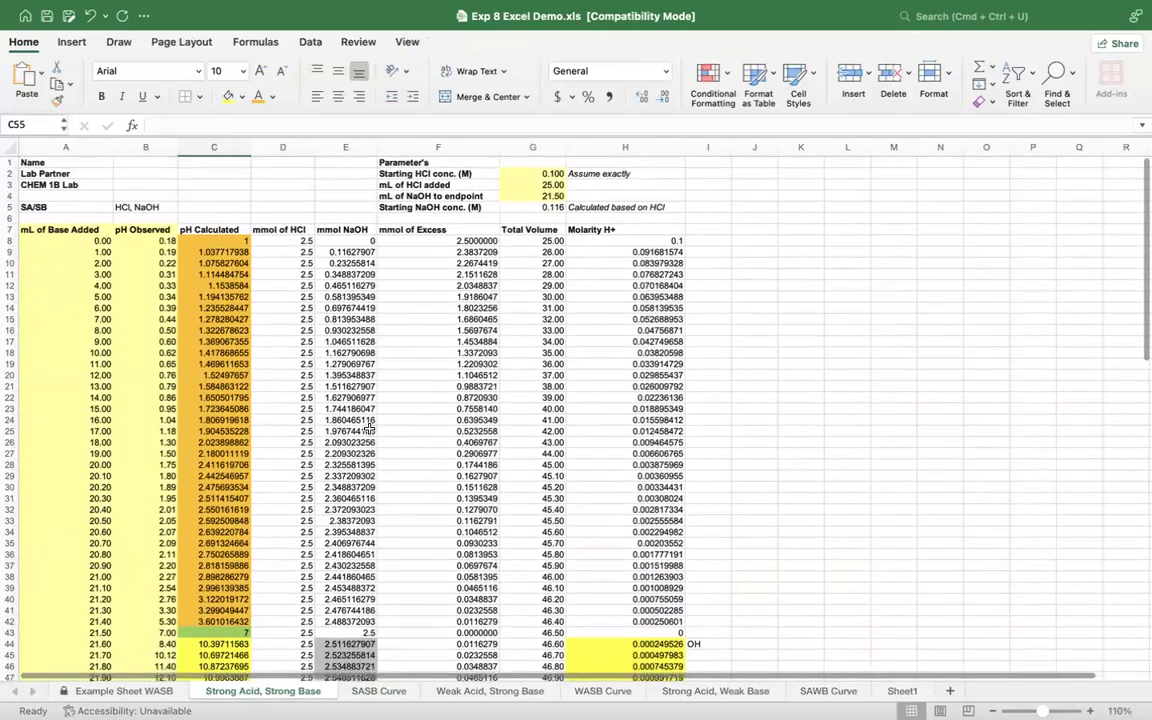
{"action": "scroll", "coordinate": [369, 427], "scroll_direction": "down", "scroll_amount": 8}
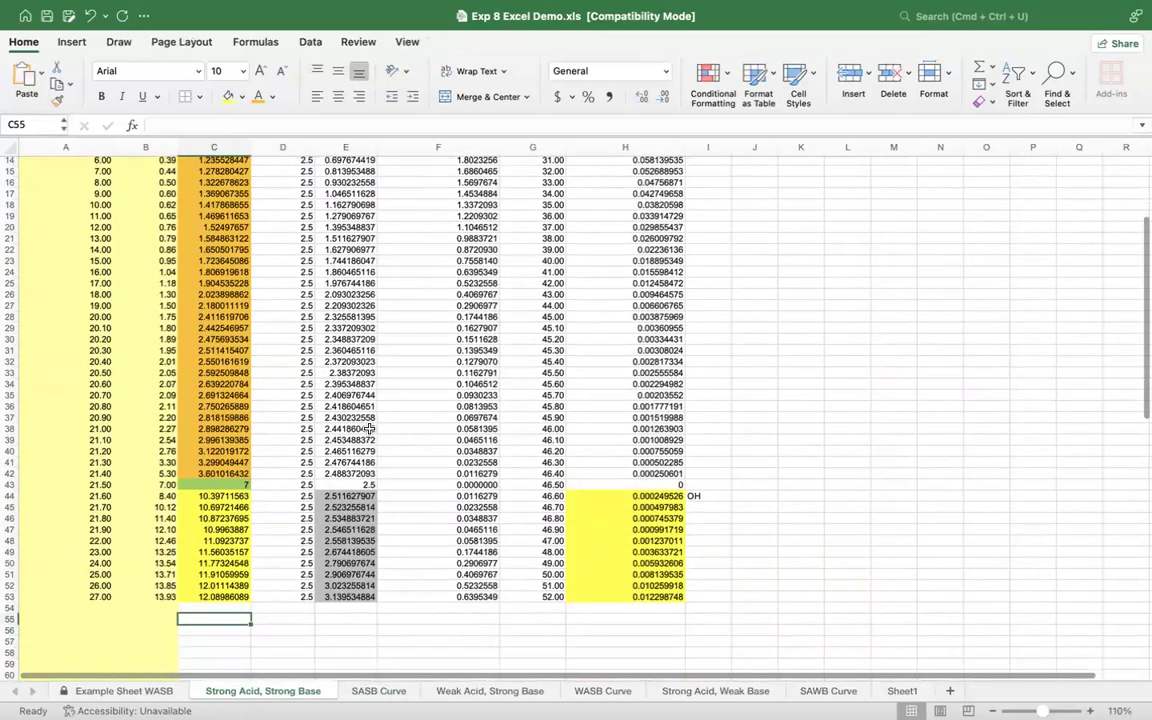
{"action": "scroll", "coordinate": [369, 427], "scroll_direction": "up", "scroll_amount": 7}
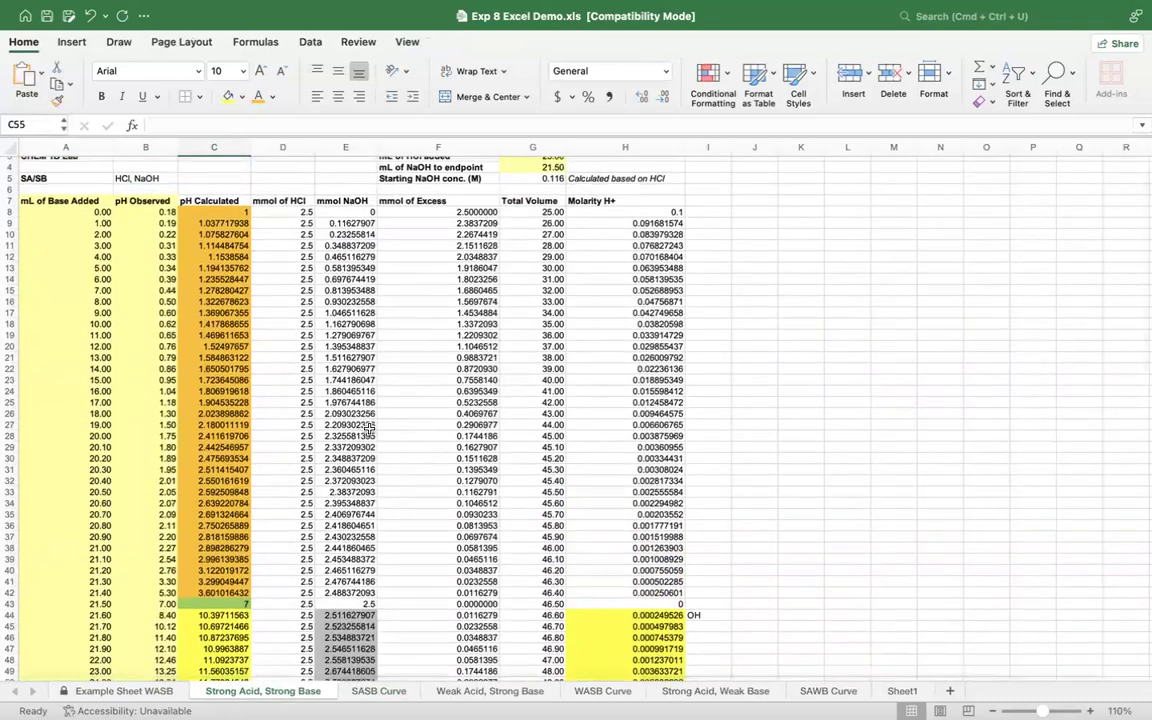
{"action": "scroll", "coordinate": [369, 428], "scroll_direction": "up", "scroll_amount": 2}
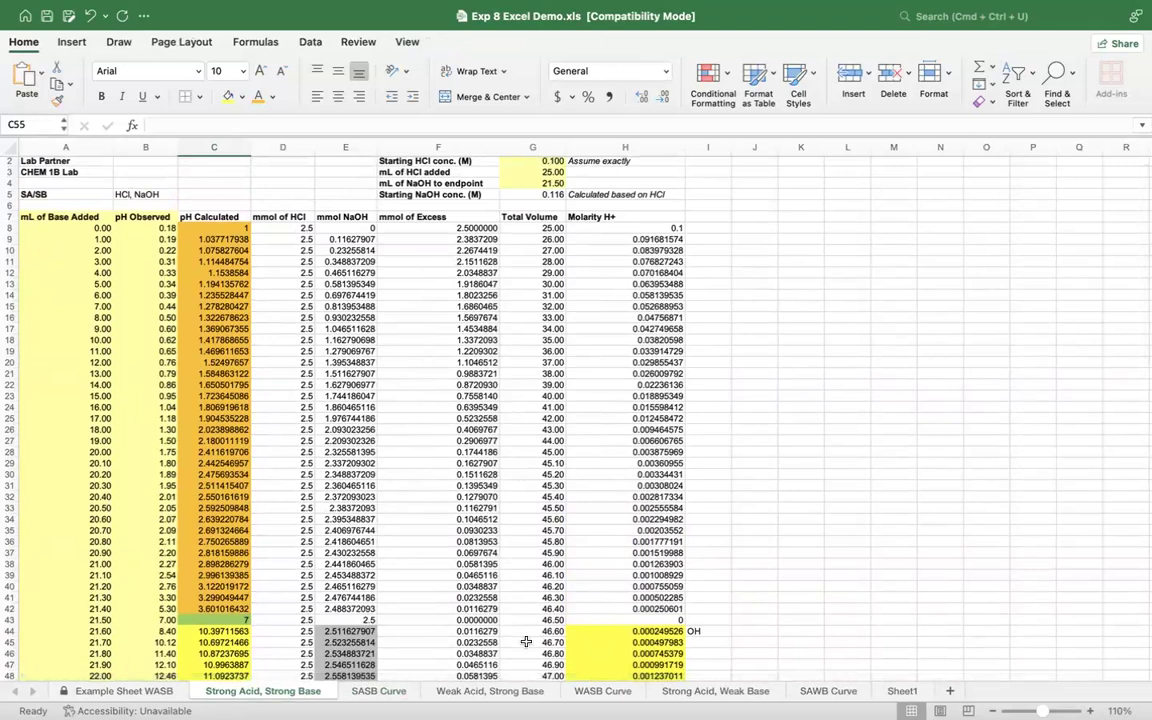
Step: On the Weak Acid, Strong Base sheet, link the initial NaOH concentration in H5 to ='Strong Acid, Strong Base'!G5
{"action": "left_click", "coordinate": [486, 691]}
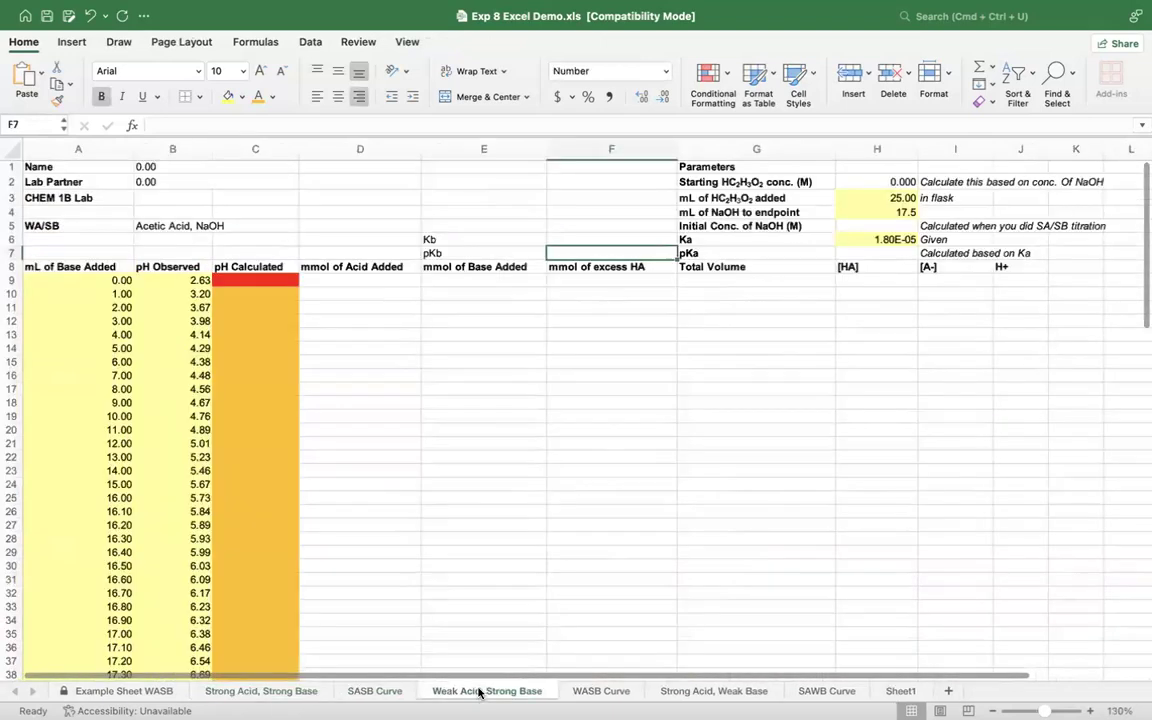
{"action": "scroll", "coordinate": [555, 542], "scroll_direction": "down", "scroll_amount": 1}
{"action": "scroll", "coordinate": [555, 542], "scroll_direction": "up", "scroll_amount": 1}
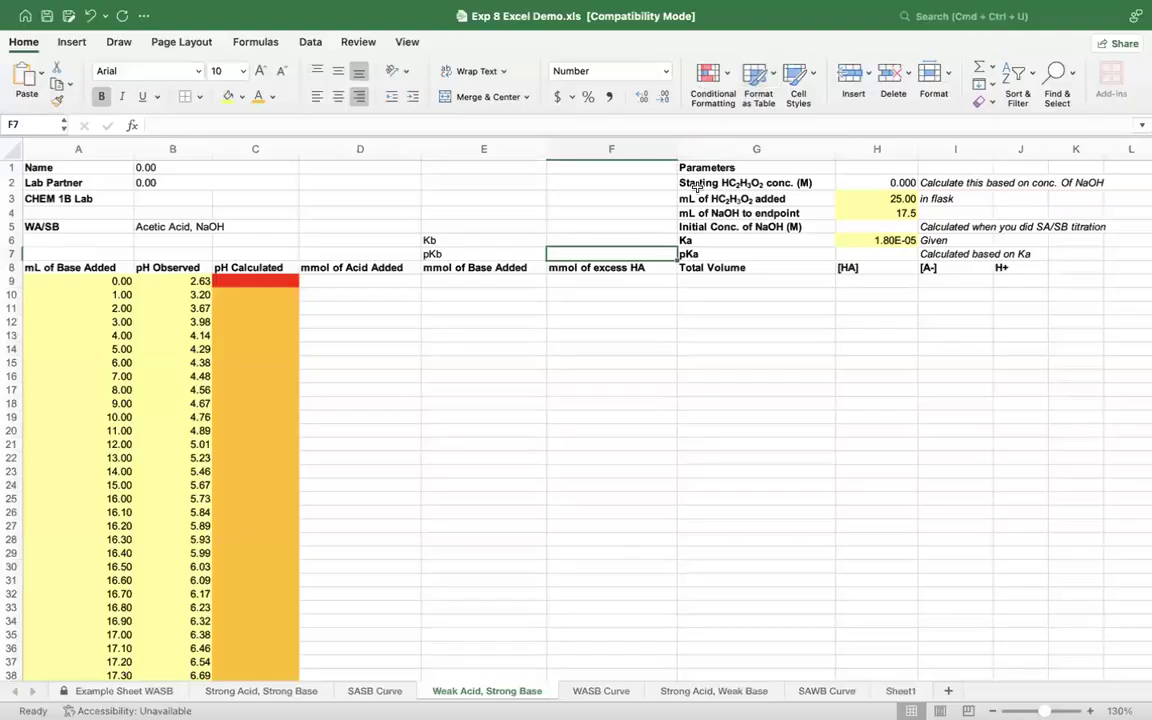
{"action": "scroll", "coordinate": [697, 186], "scroll_direction": "right", "scroll_amount": 3}
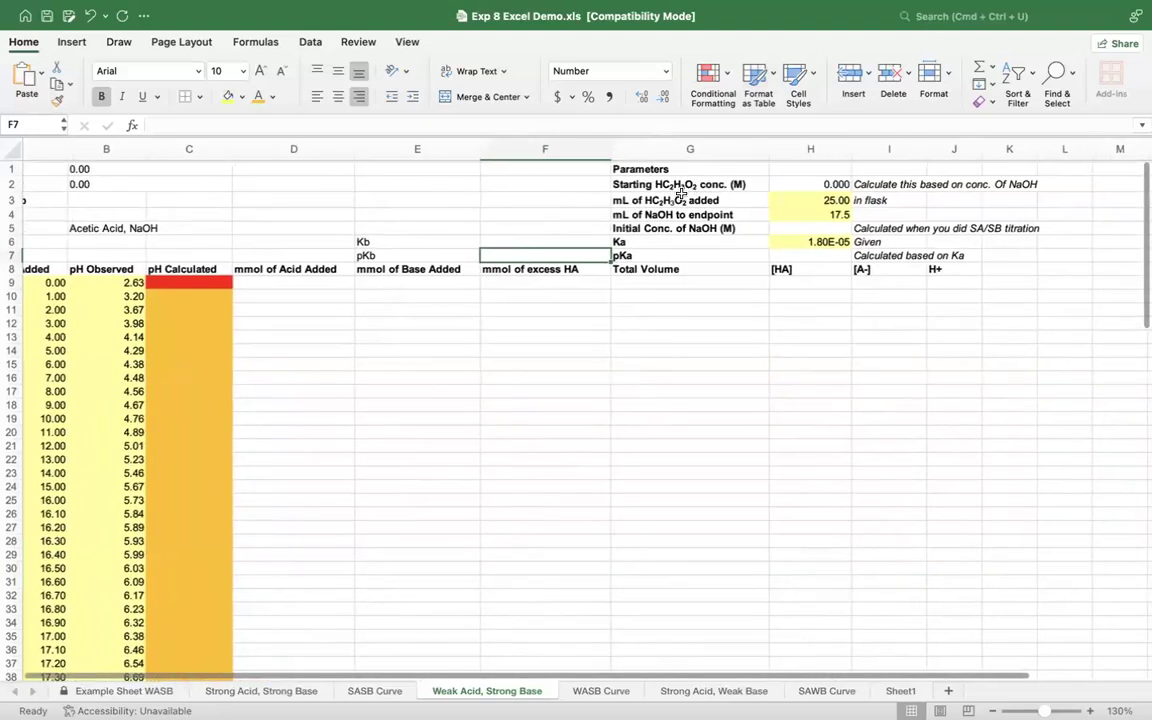
{"action": "left_click", "coordinate": [796, 225]}
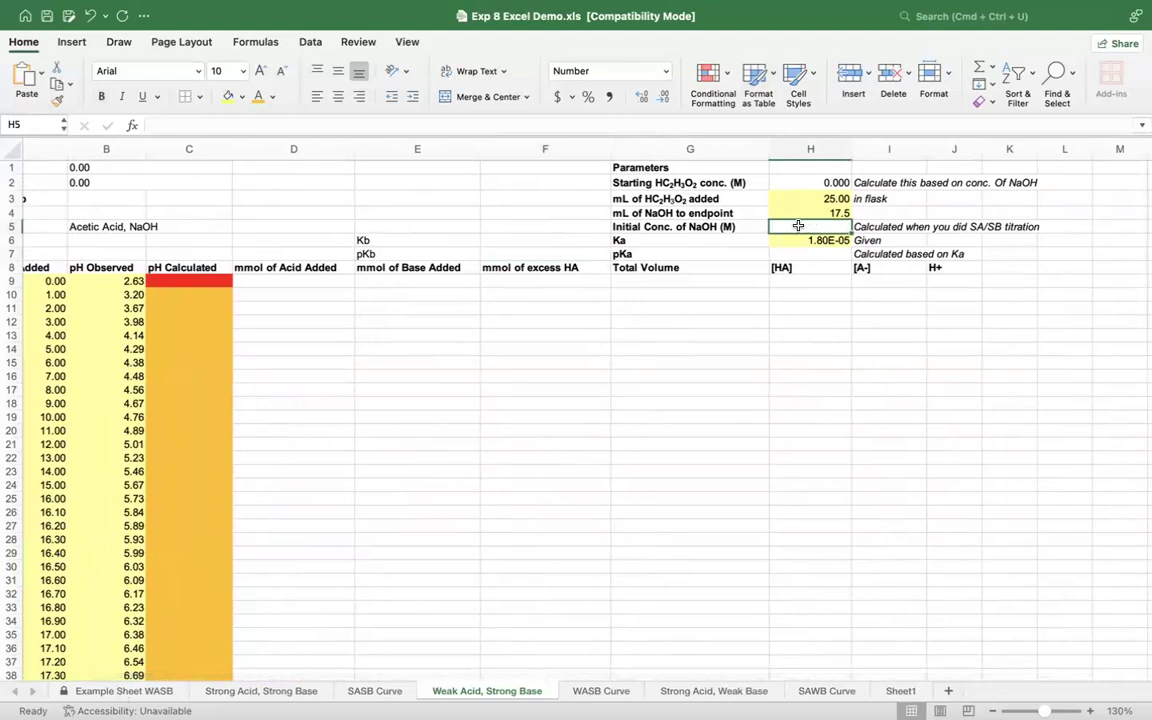
{"action": "type", "text": "="}
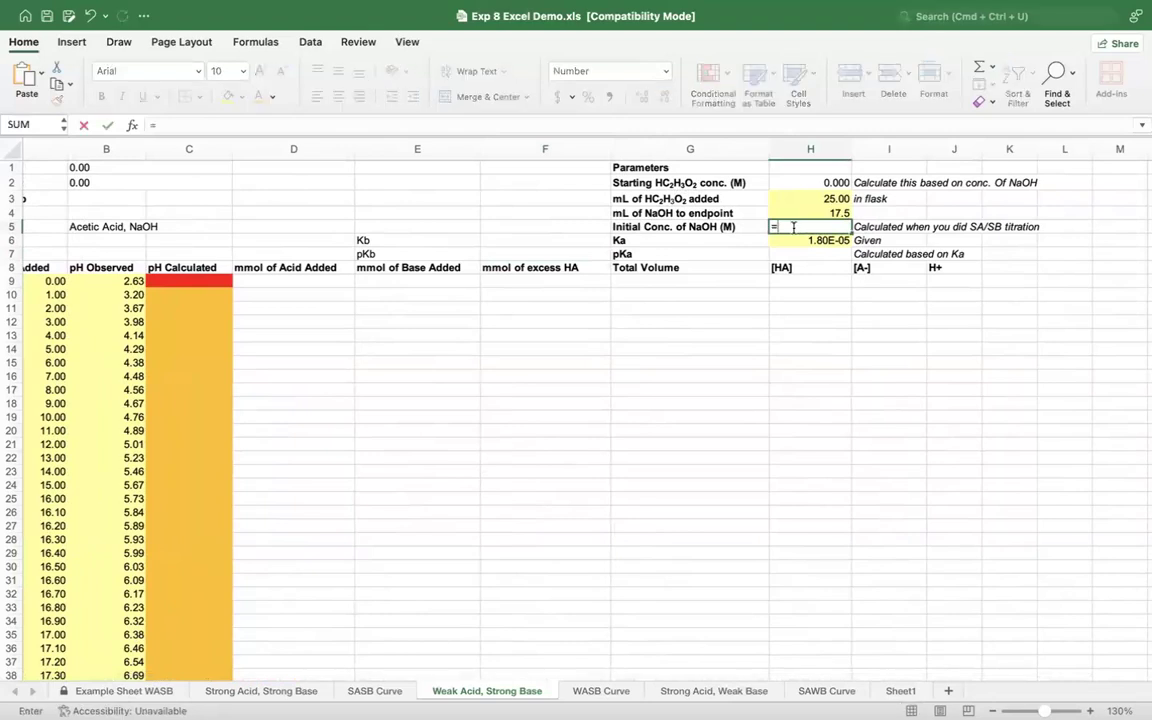
{"action": "left_click", "coordinate": [232, 694]}
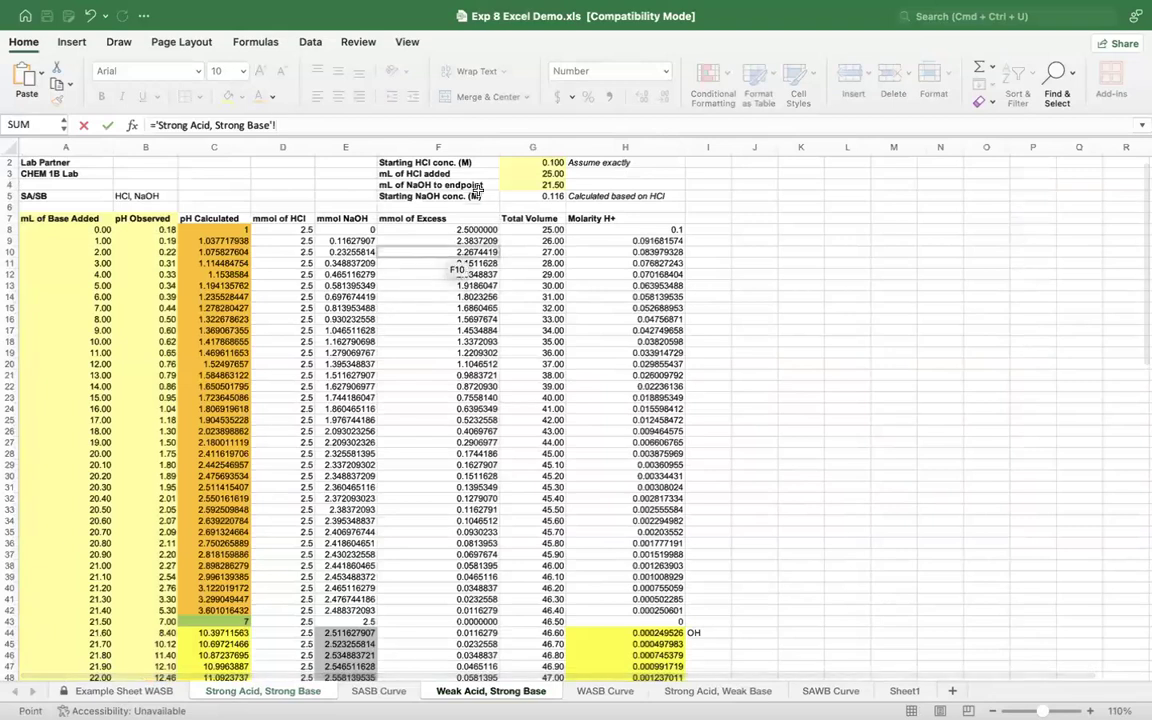
{"action": "left_click", "coordinate": [522, 195]}
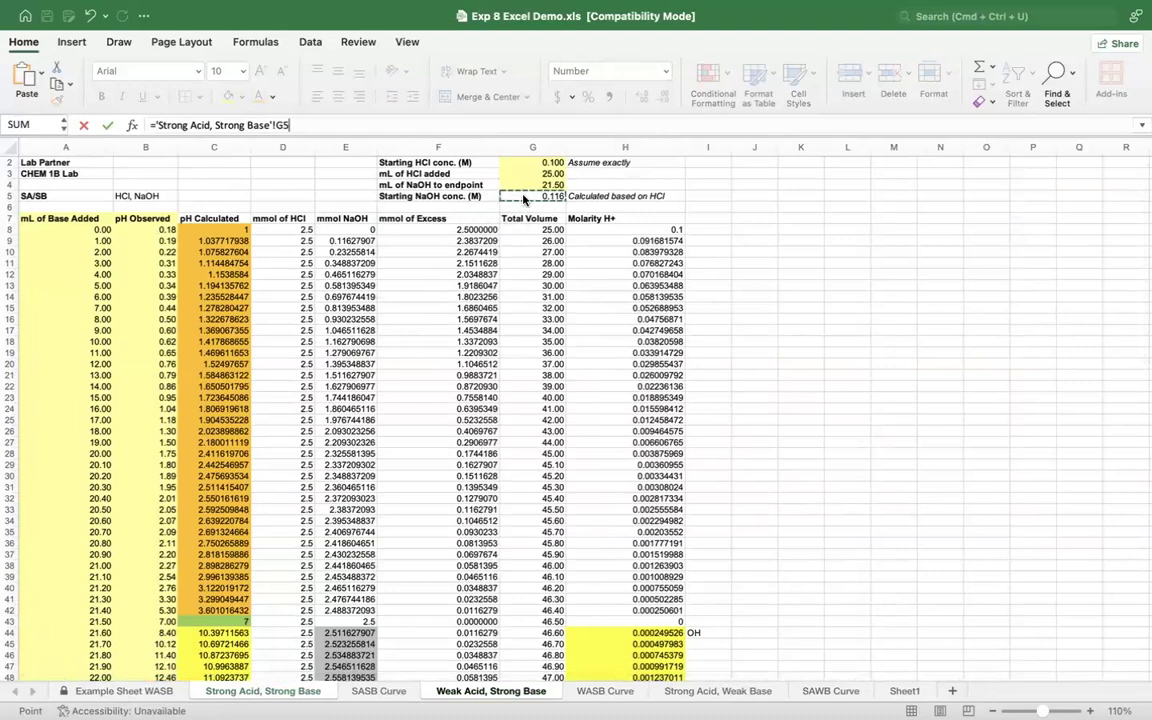
{"action": "key", "text": "Return"}
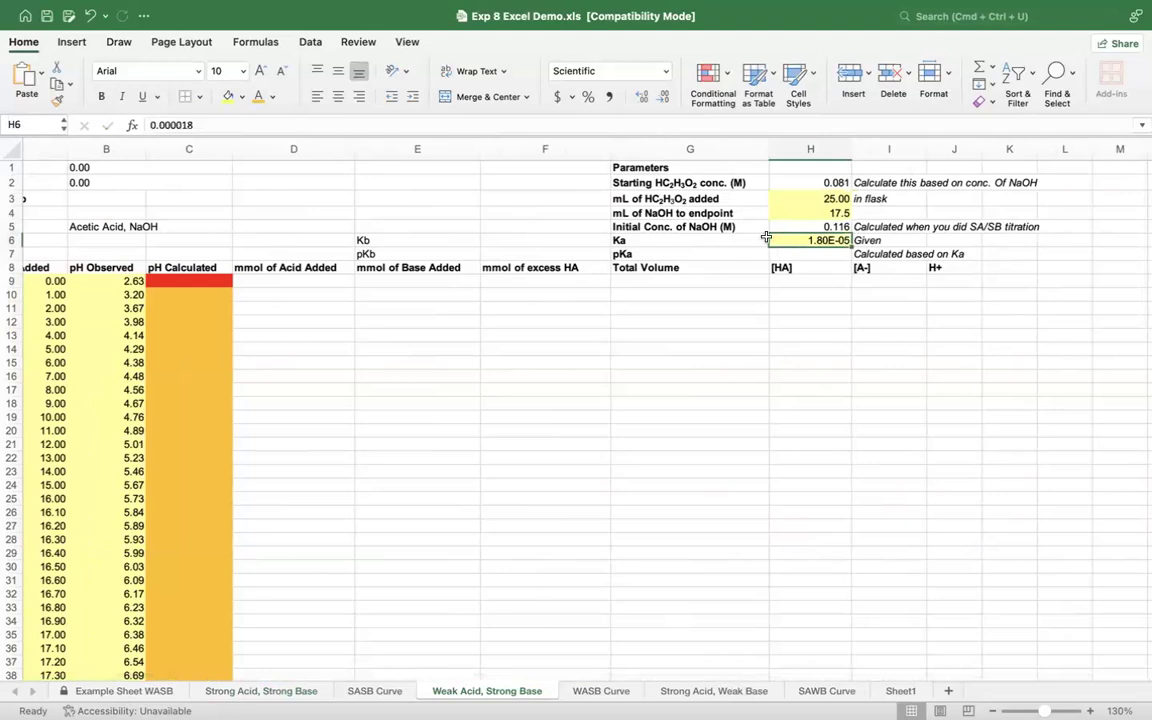
Step: Clear the starting HC2H3O2 concentration formula from H2 and review the volume and NaOH parameters in H3:H5
{"action": "left_click", "coordinate": [811, 226]}
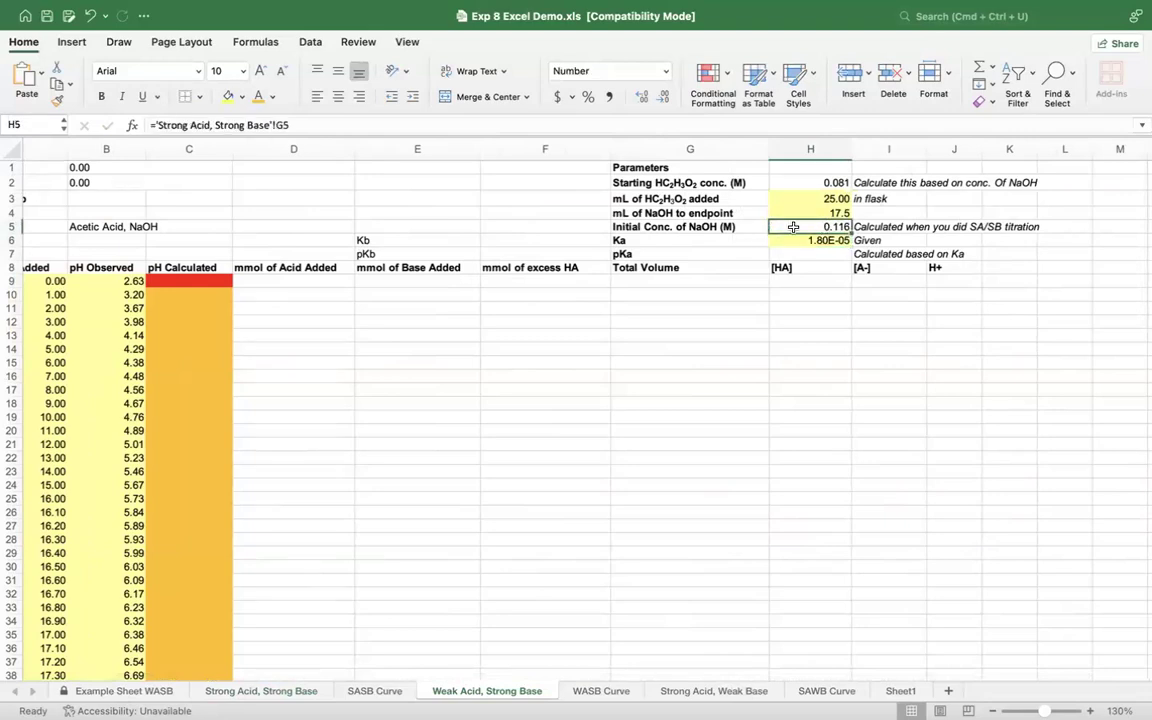
{"action": "scroll", "coordinate": [793, 227], "scroll_direction": "right", "scroll_amount": 2}
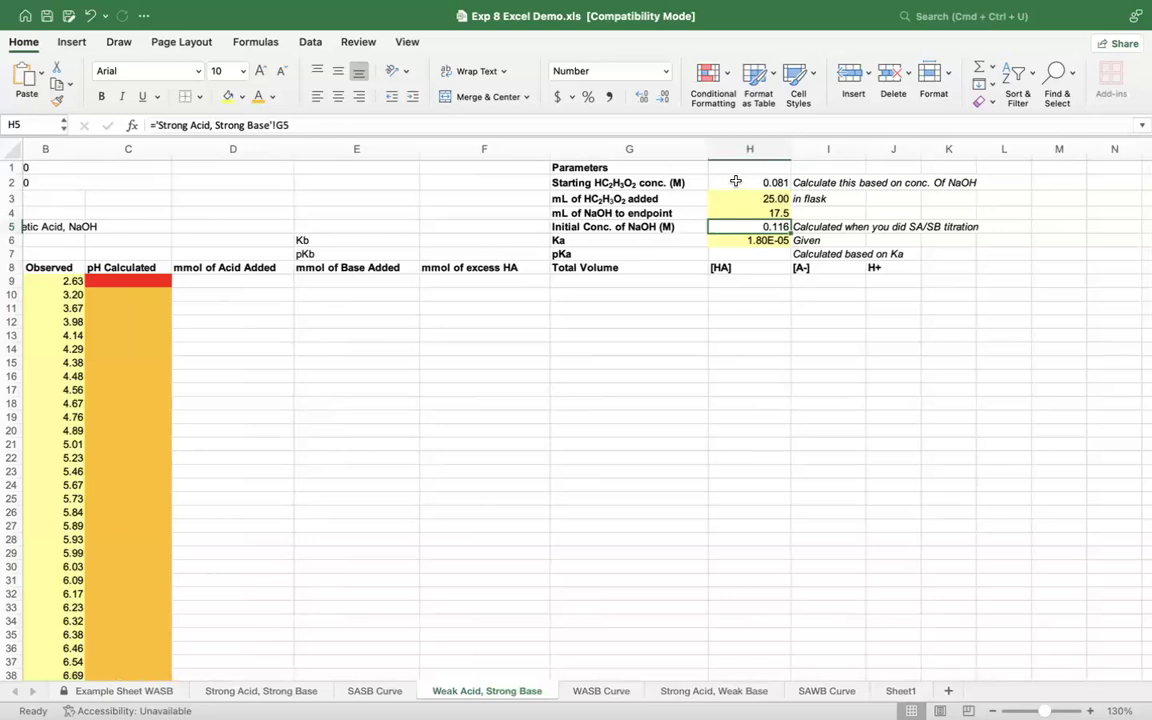
{"action": "left_click", "coordinate": [735, 181]}
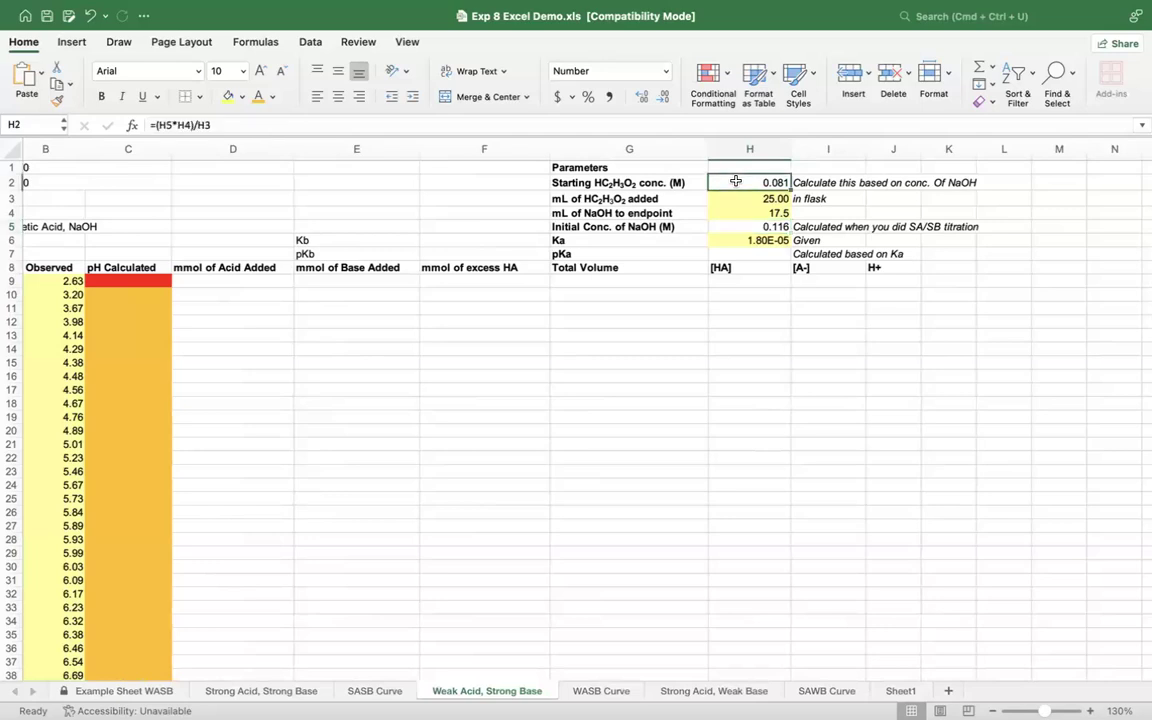
{"action": "key", "text": "Delete"}
{"action": "left_click", "coordinate": [750, 196]}
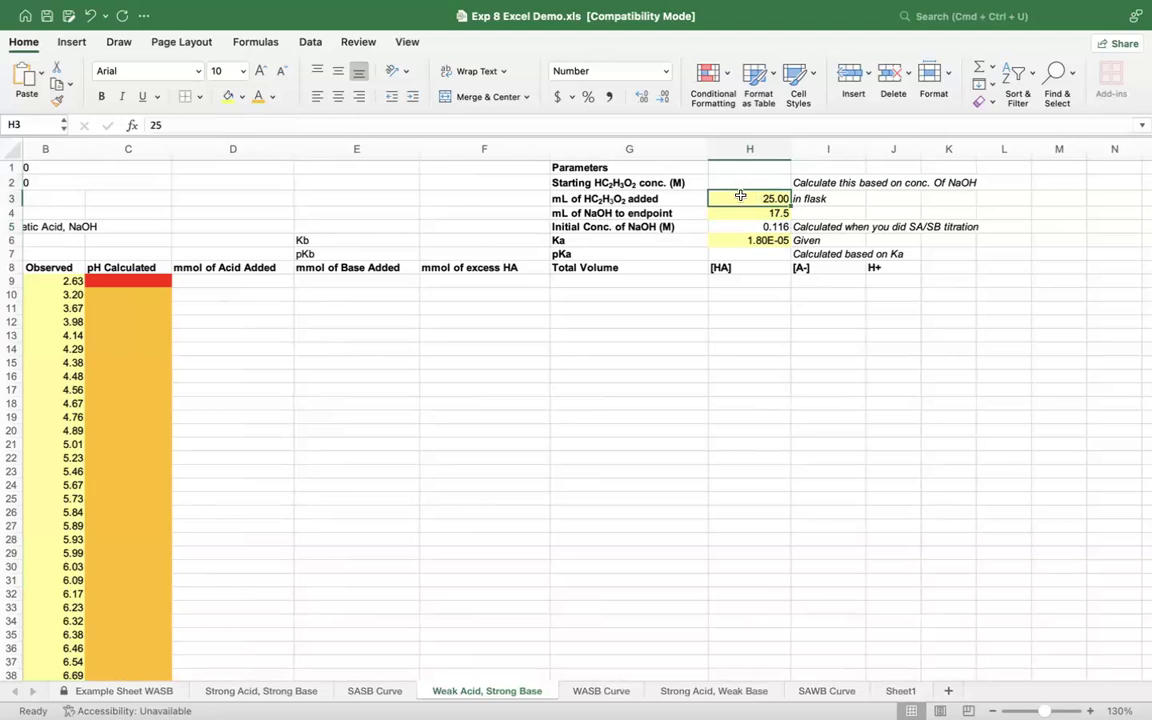
{"action": "left_click", "coordinate": [738, 213]}
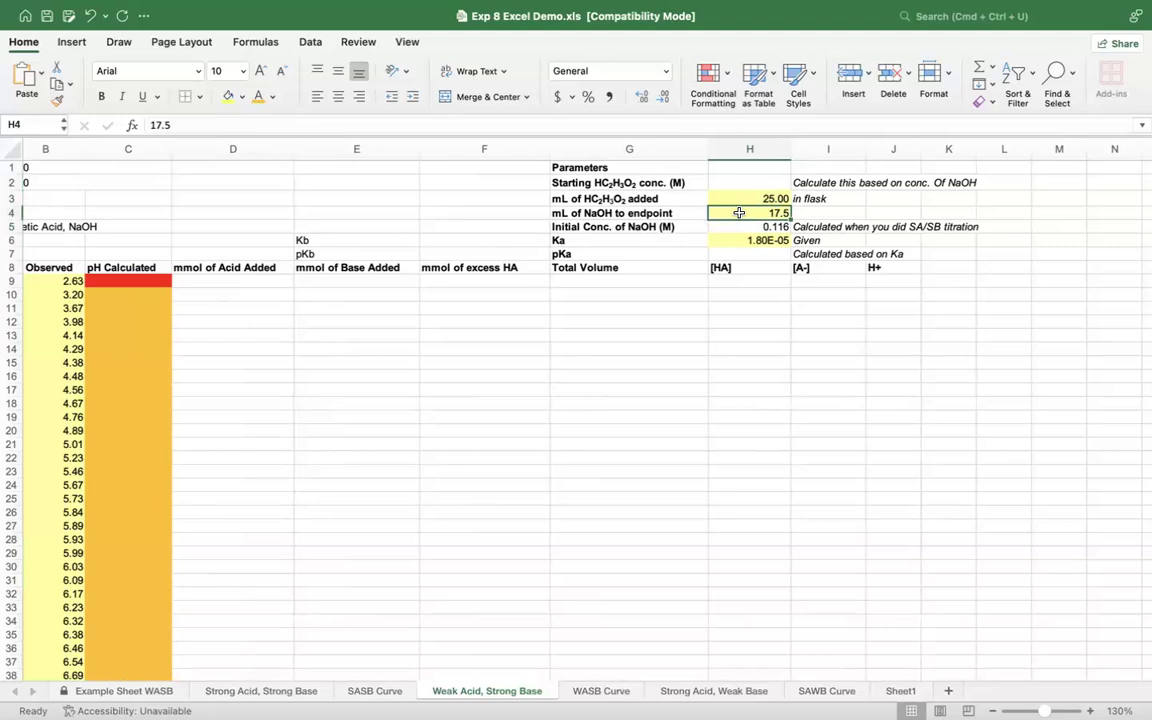
{"action": "scroll", "coordinate": [745, 218], "scroll_direction": "left", "scroll_amount": 2}
{"action": "left_click", "coordinate": [758, 224]}
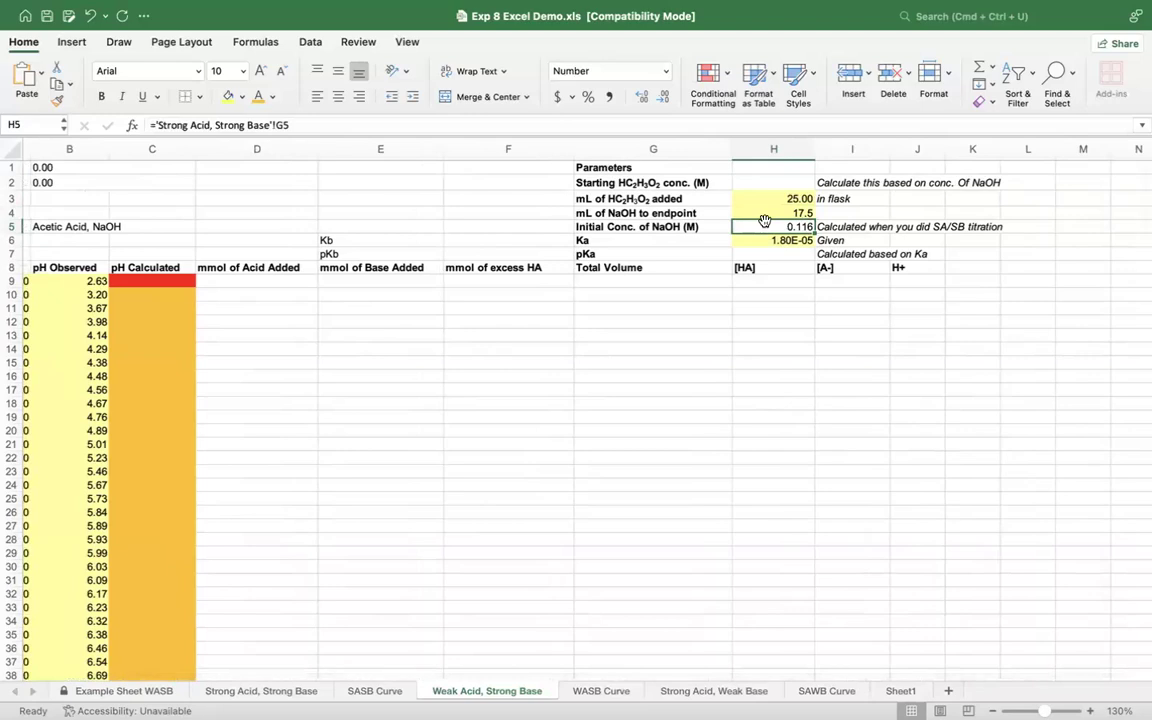
{"action": "scroll", "coordinate": [764, 220], "scroll_direction": "down", "scroll_amount": 1}
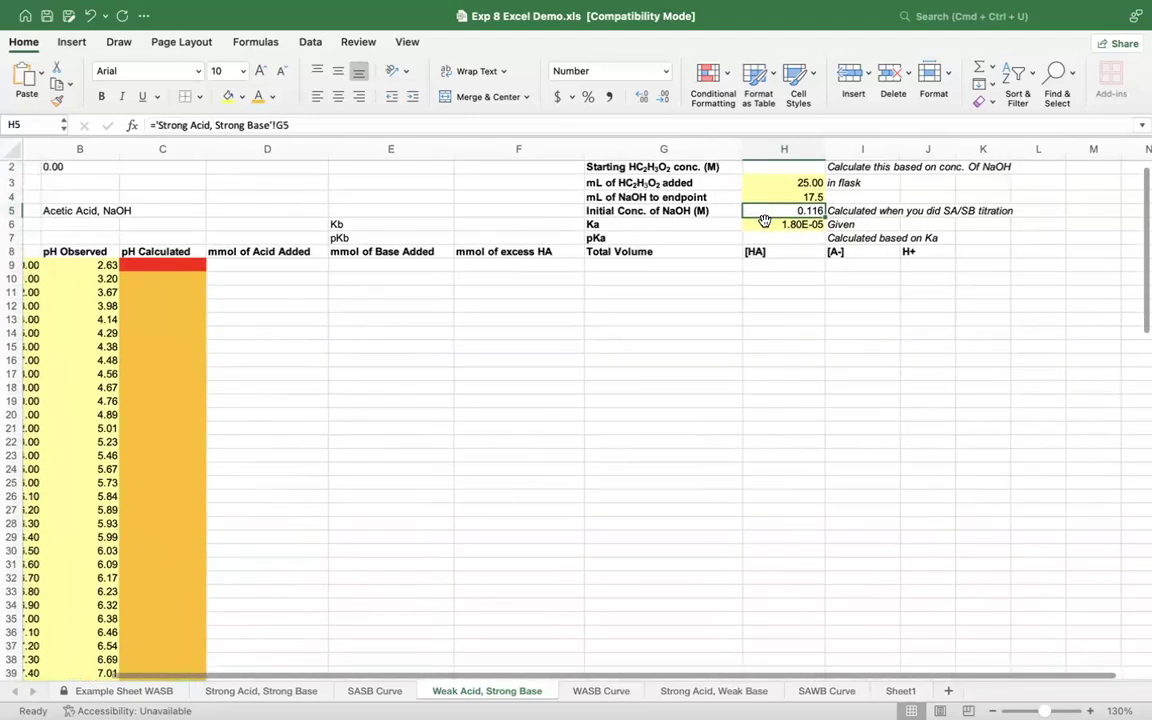
Step: Calculate the pKa in H7 from the given Ka with the formula =-LOG(H6)
{"action": "left_click", "coordinate": [755, 229]}
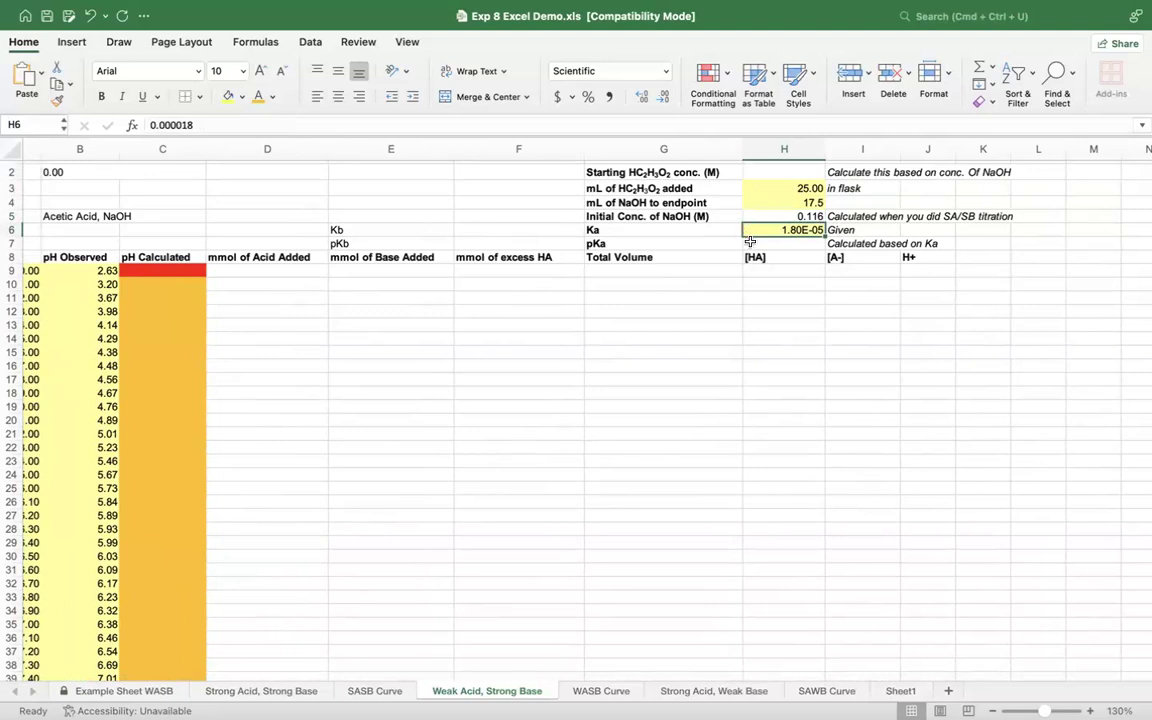
{"action": "left_click", "coordinate": [750, 242]}
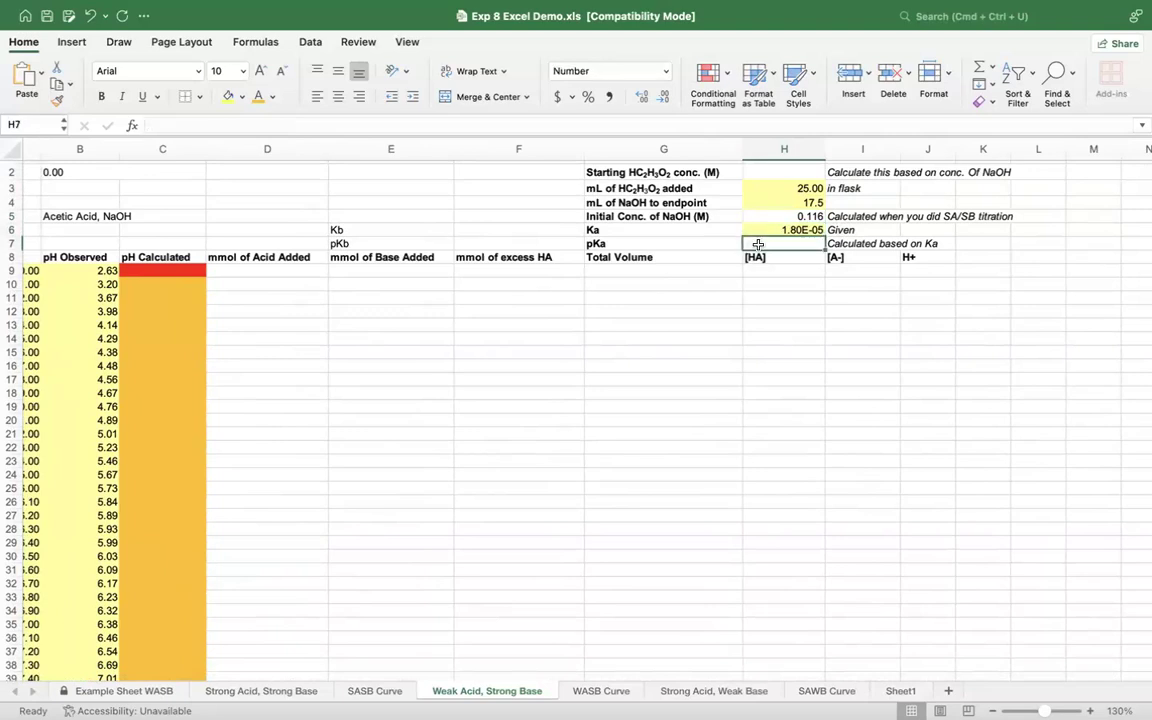
{"action": "type", "text": "="}
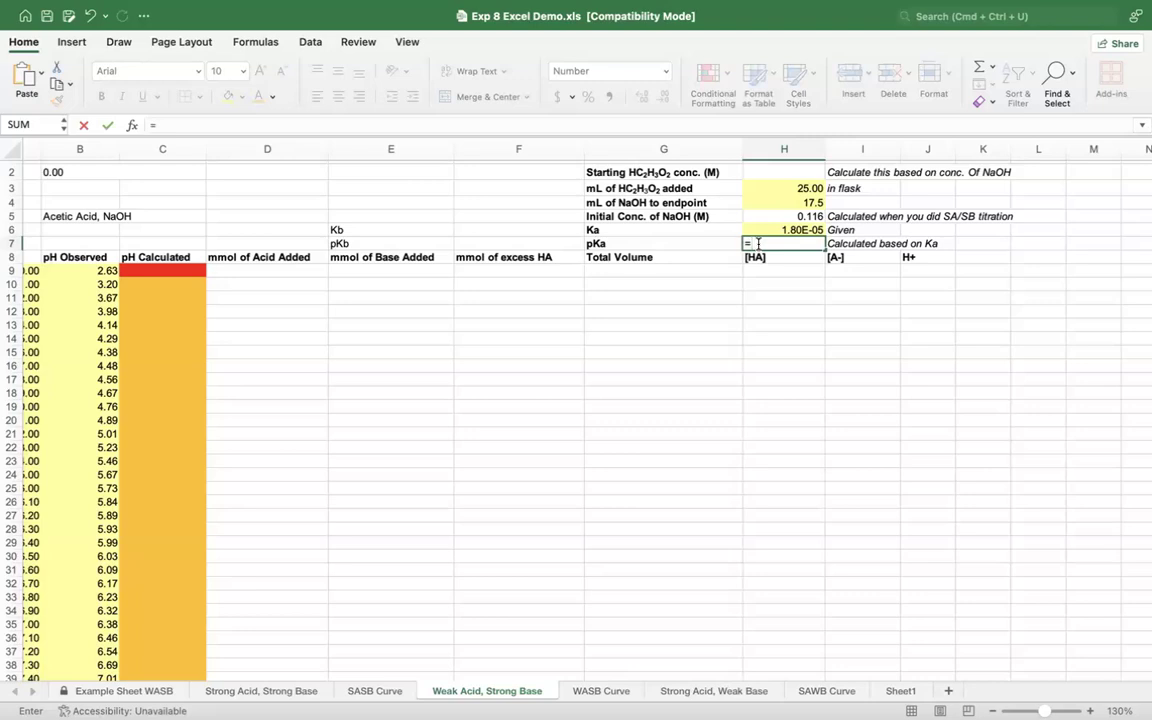
{"action": "type", "text": "-log("}
{"action": "left_click", "coordinate": [806, 230]}
{"action": "key", "text": "Return"}
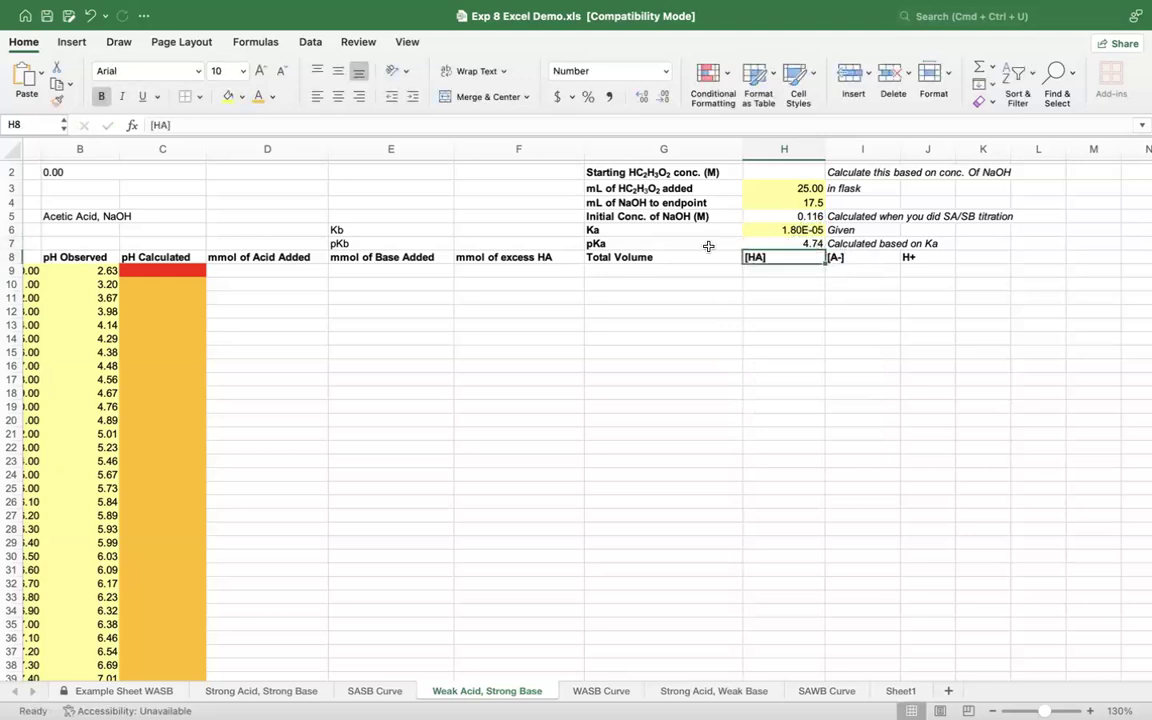
Step: Calculate the pKb in F7 with the formula =14-H7 and remove the bold formatting from that cell
{"action": "left_click", "coordinate": [475, 244]}
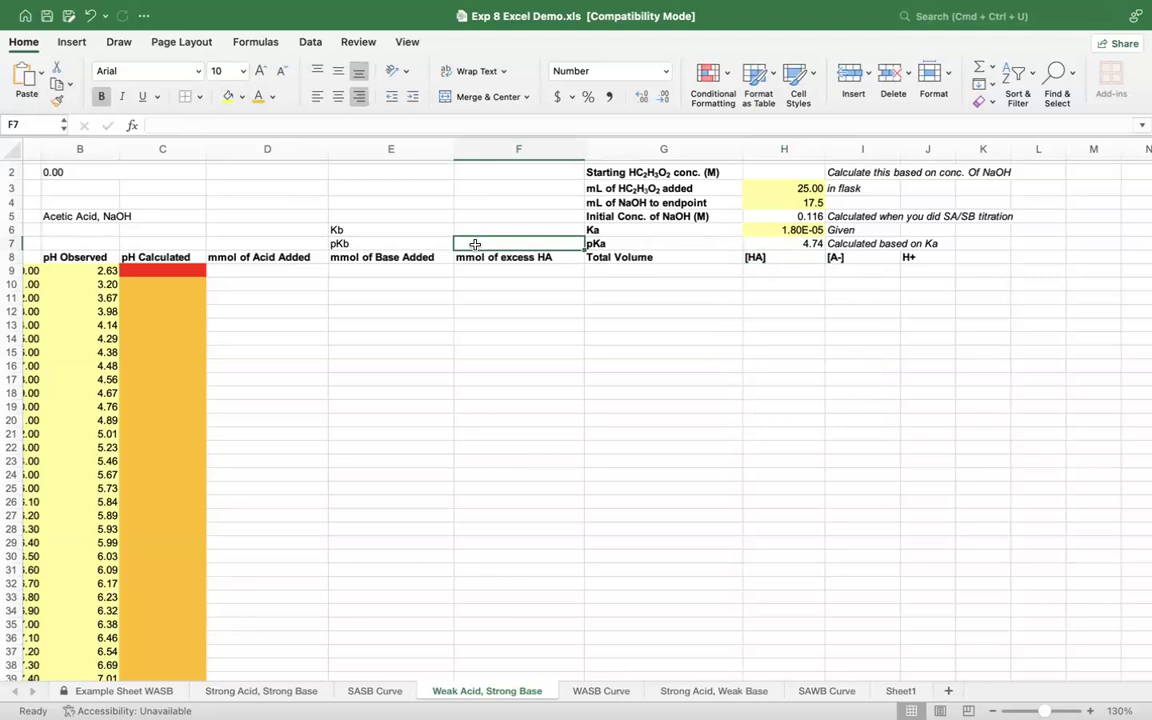
{"action": "type", "text": "=14-"}
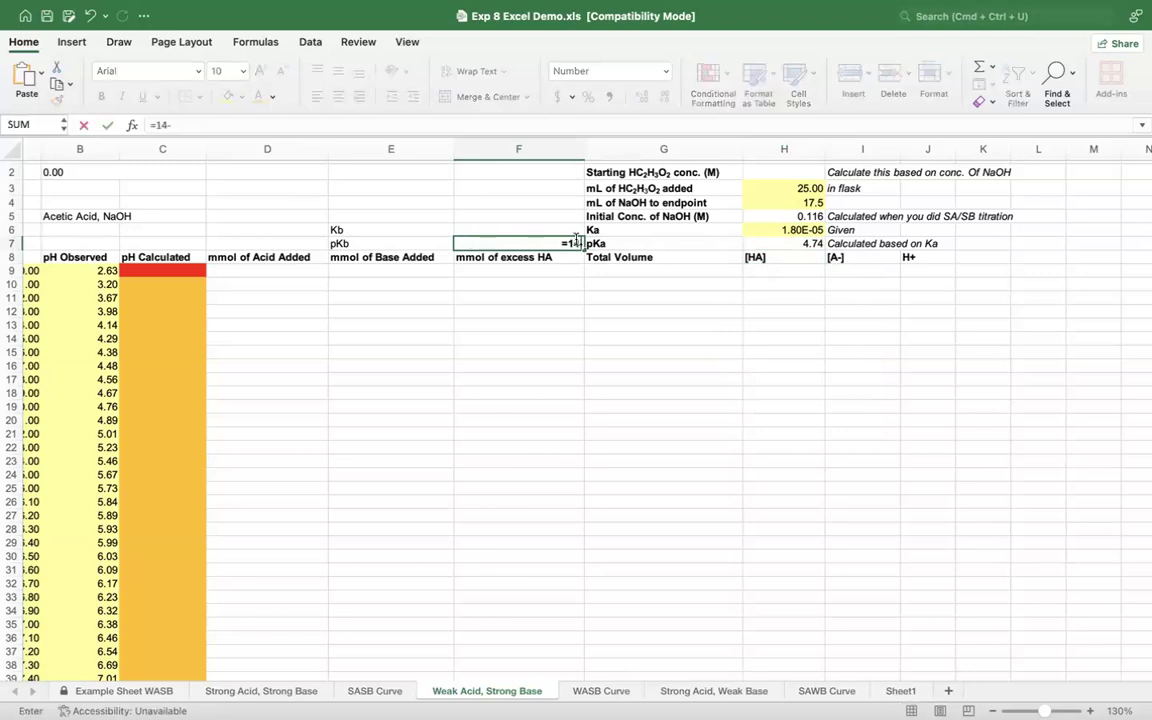
{"action": "left_click", "coordinate": [788, 243]}
{"action": "key", "text": "Return"}
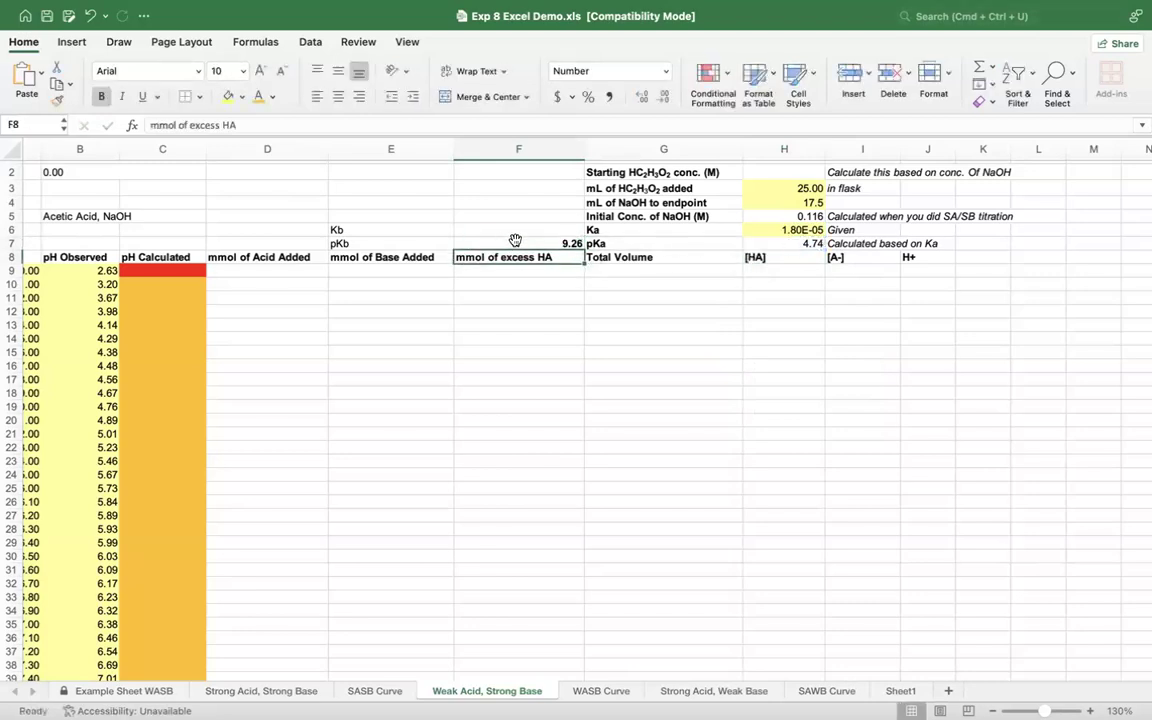
{"action": "left_click", "coordinate": [548, 244]}
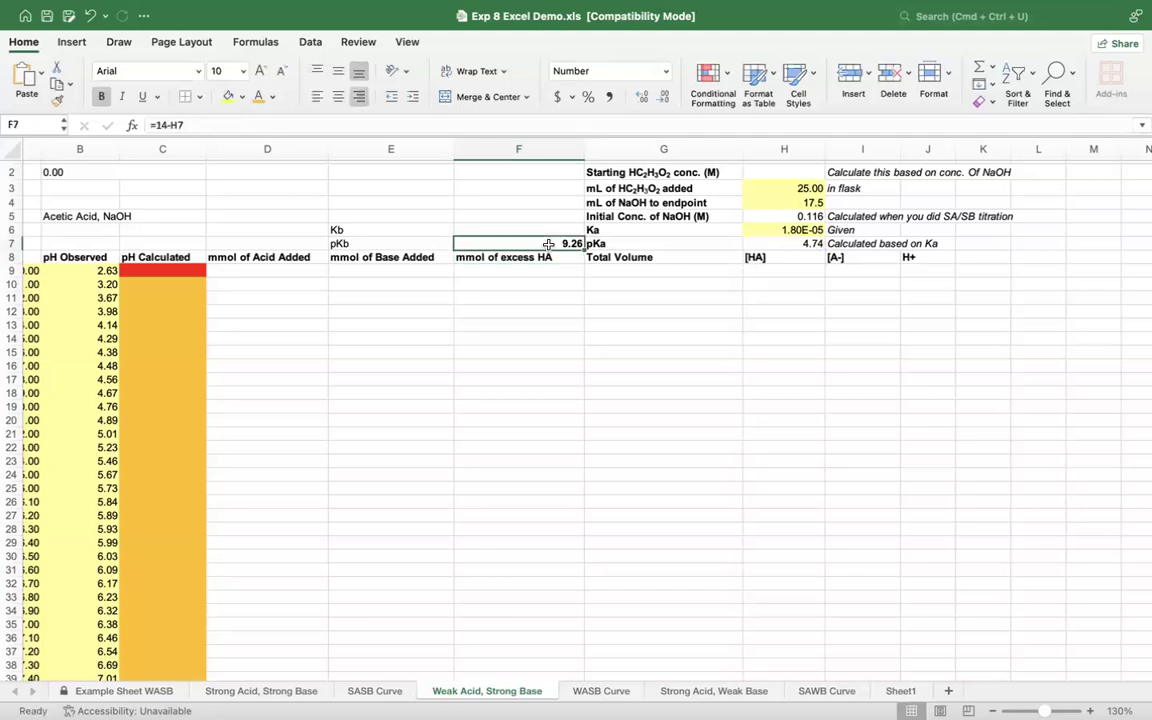
Step: Calculate the Kb in F6 from the pKb with the formula =10^-F7
{"action": "left_click", "coordinate": [523, 226]}
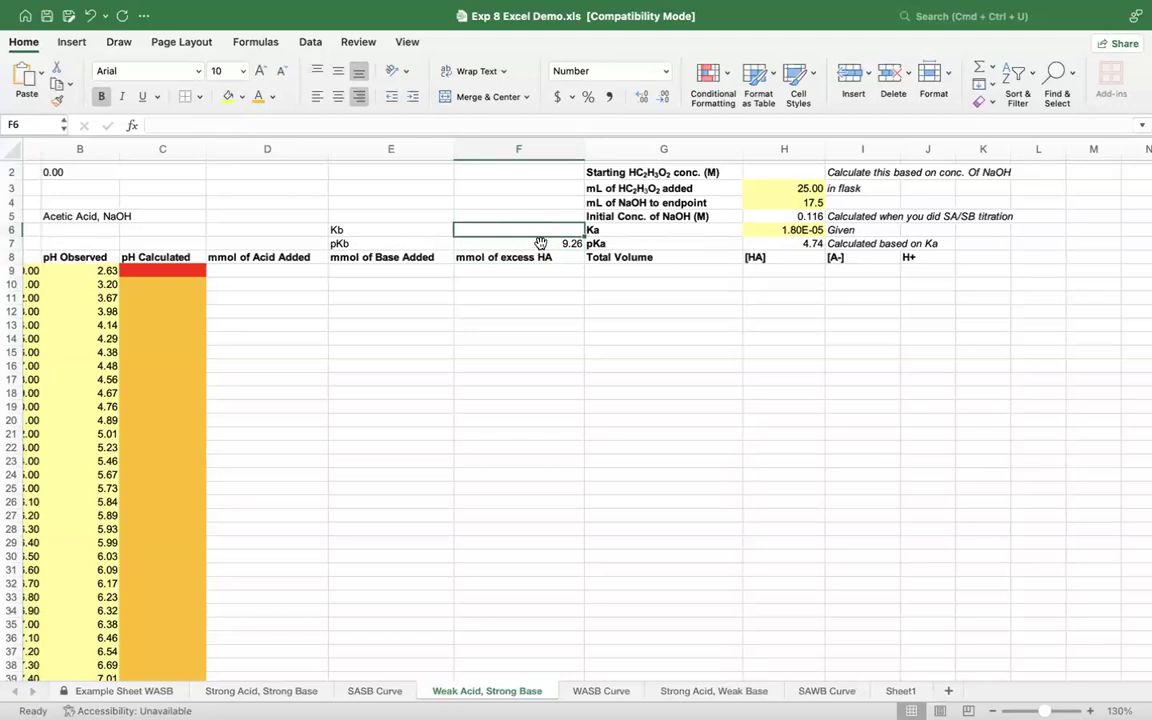
{"action": "type", "text": "="}
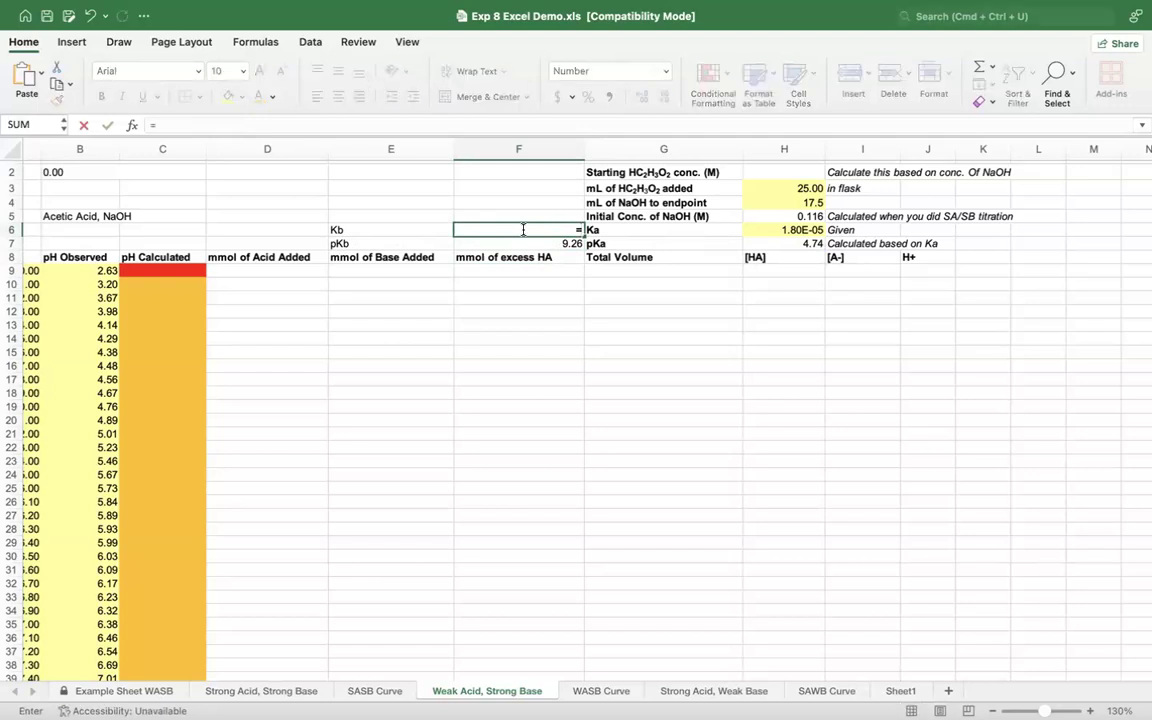
{"action": "type", "text": "10^-"}
{"action": "left_click", "coordinate": [536, 240]}
{"action": "key", "text": "Return"}
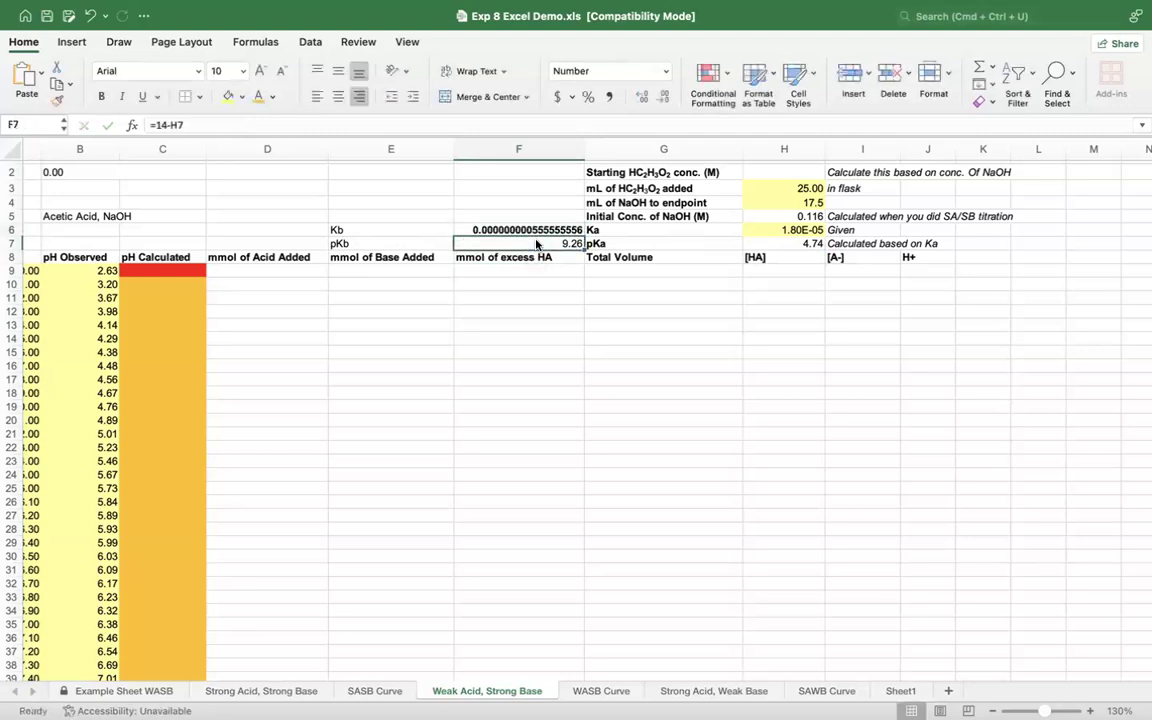
Step: Remove the bold formatting from the Kb value in F6 and apply the Scientific number format to it
{"action": "left_click", "coordinate": [536, 230]}
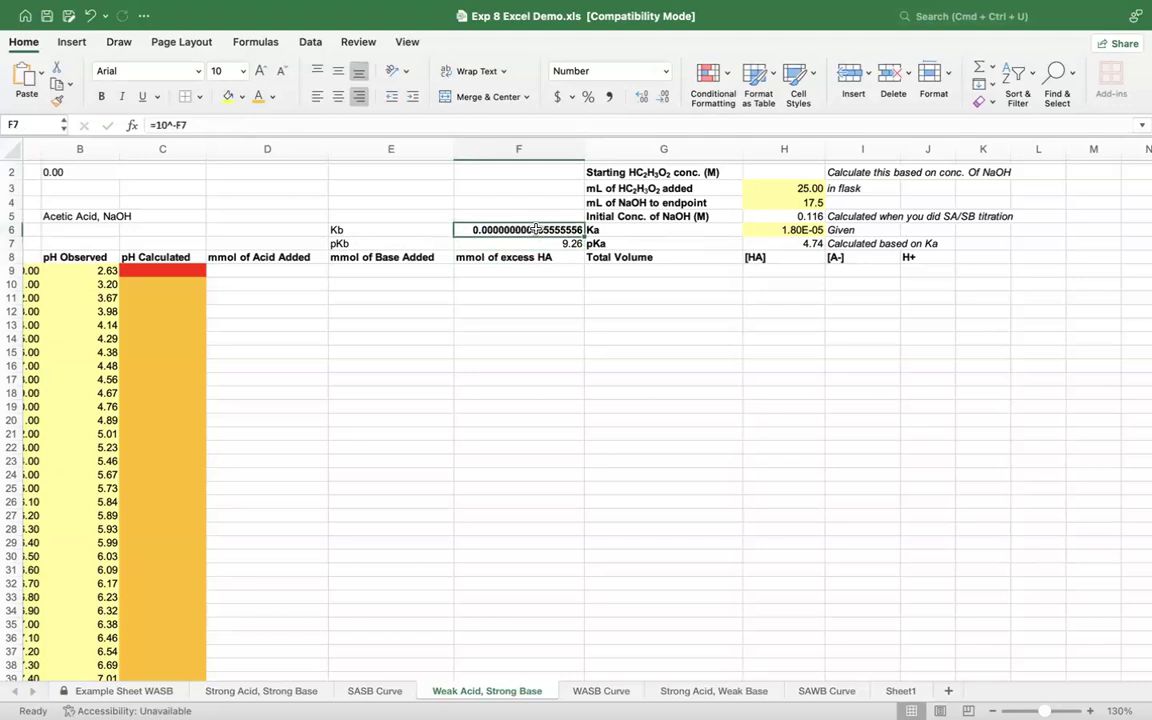
{"action": "key", "text": "super+b"}
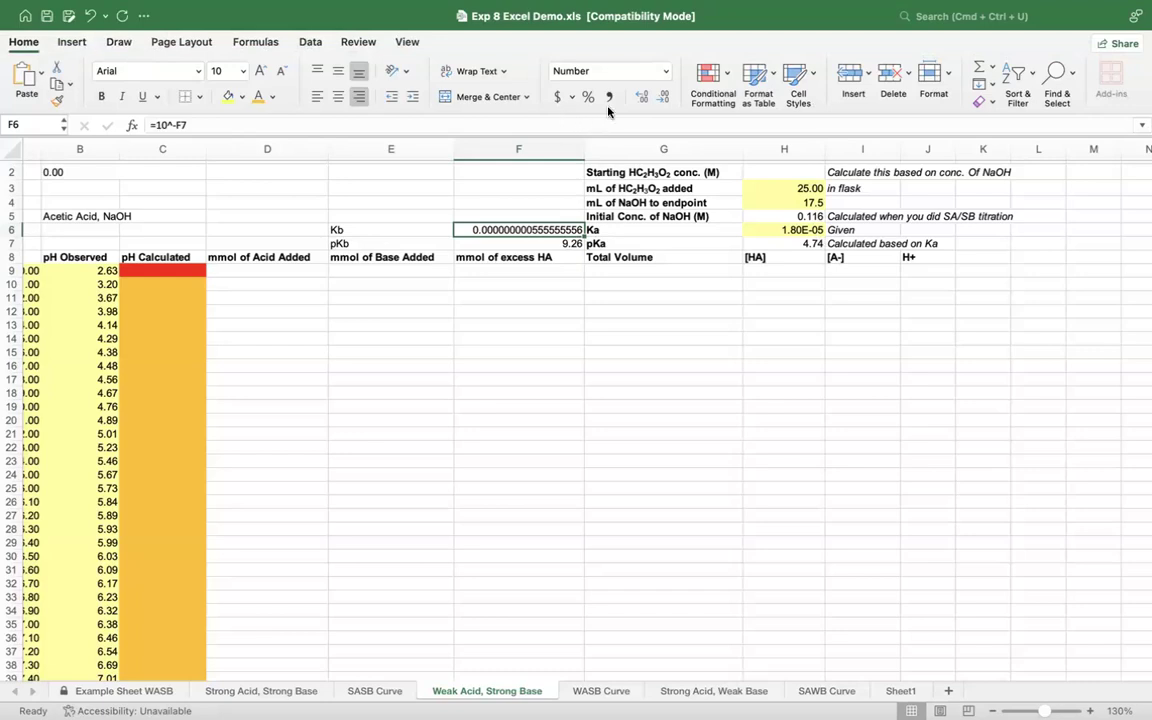
{"action": "left_click", "coordinate": [668, 70]}
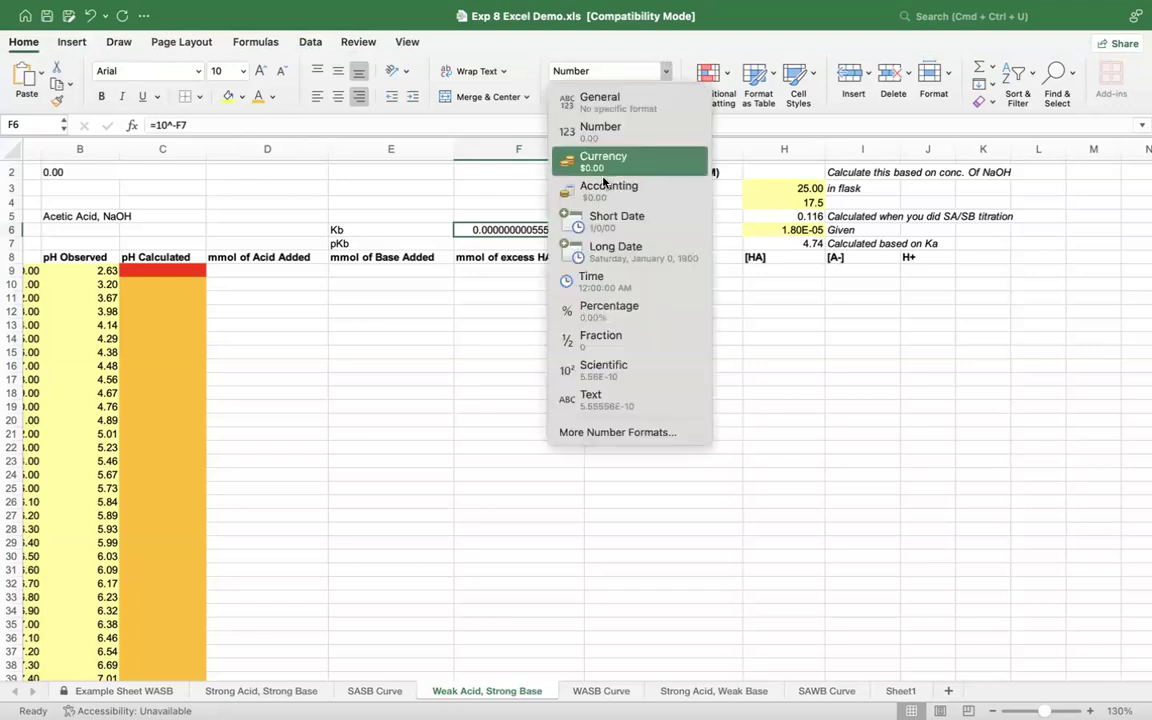
{"action": "left_click", "coordinate": [604, 368]}
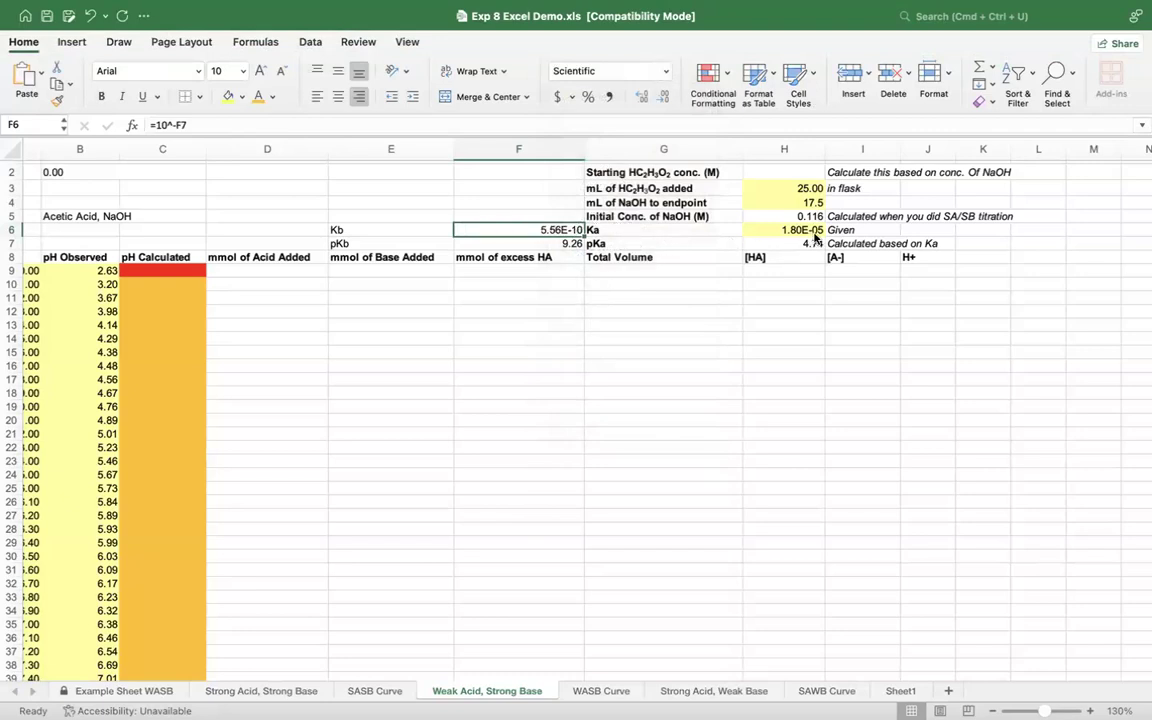
{"action": "left_click", "coordinate": [680, 414]}
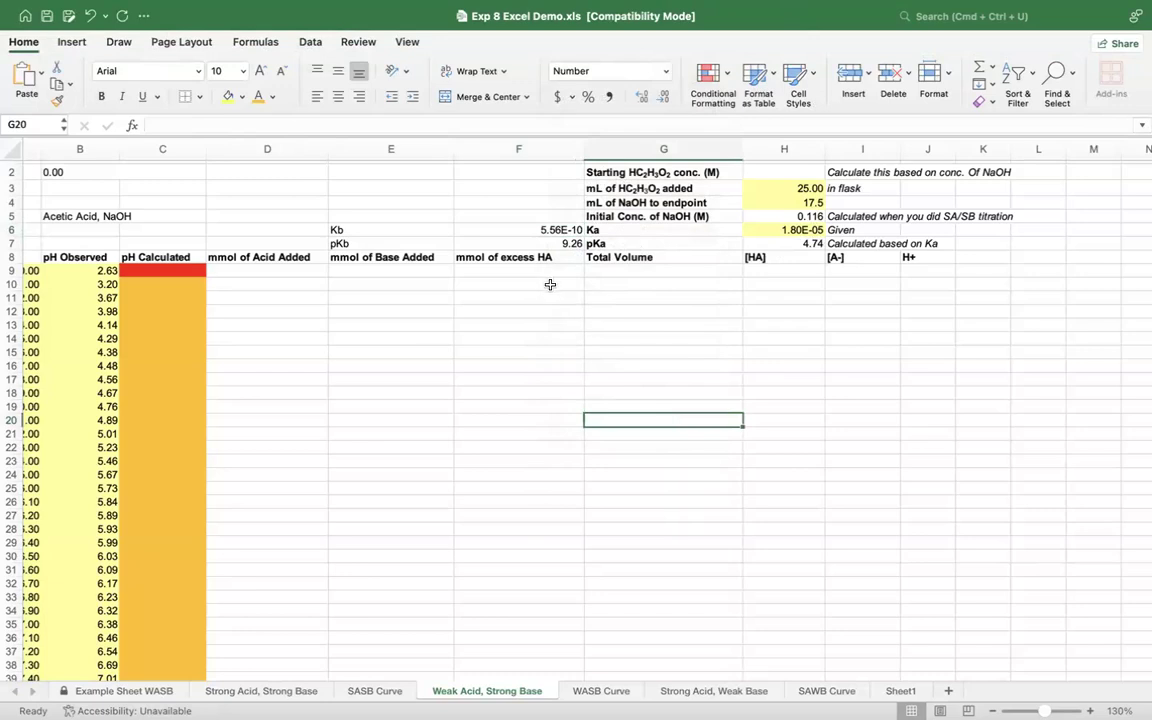
Step: Calculate the starting HC2H3O2 concentration in H2 from the NaOH concentration and the two volumes with the formula =(H5*H4)/H3
{"action": "scroll", "coordinate": [550, 285], "scroll_direction": "up", "scroll_amount": 1}
{"action": "scroll", "coordinate": [550, 285], "scroll_direction": "right", "scroll_amount": 1}
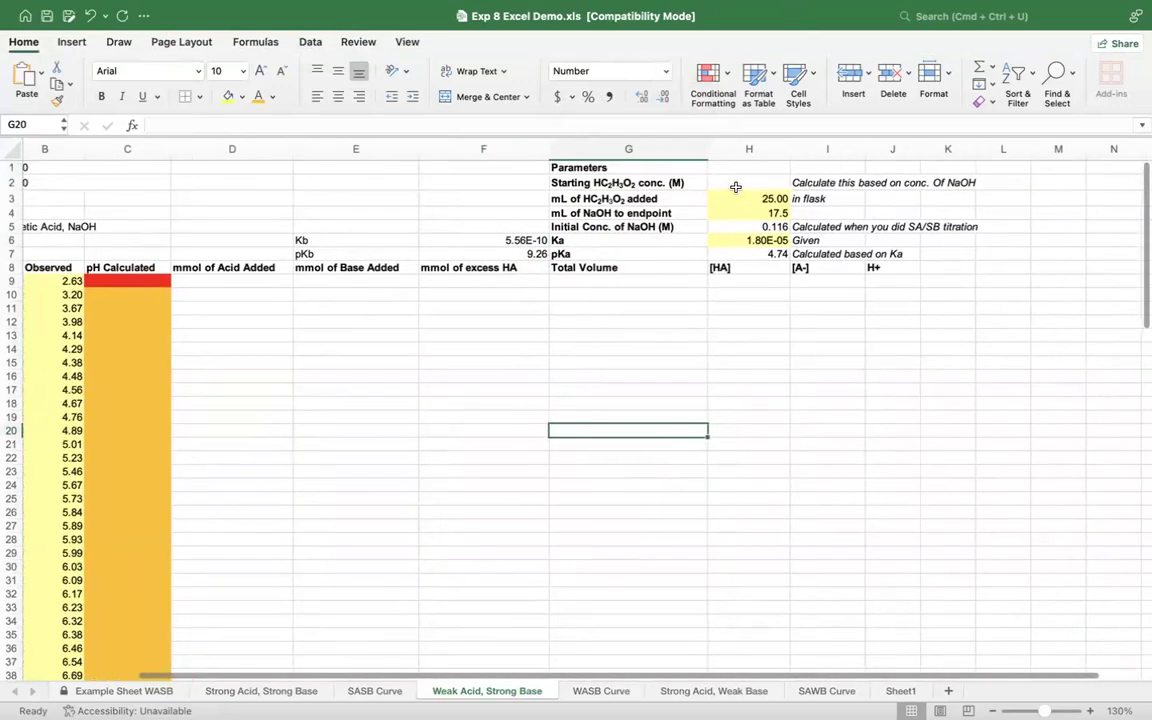
{"action": "left_click", "coordinate": [744, 182]}
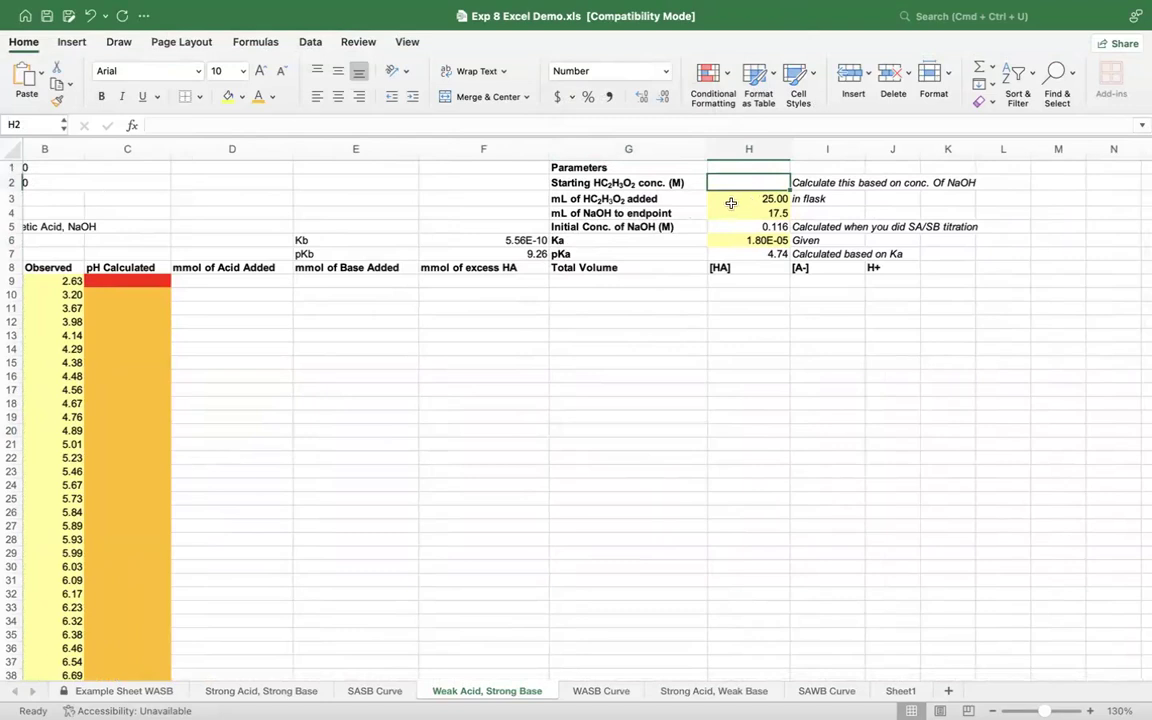
{"action": "left_click", "coordinate": [735, 193]}
{"action": "left_click", "coordinate": [735, 227]}
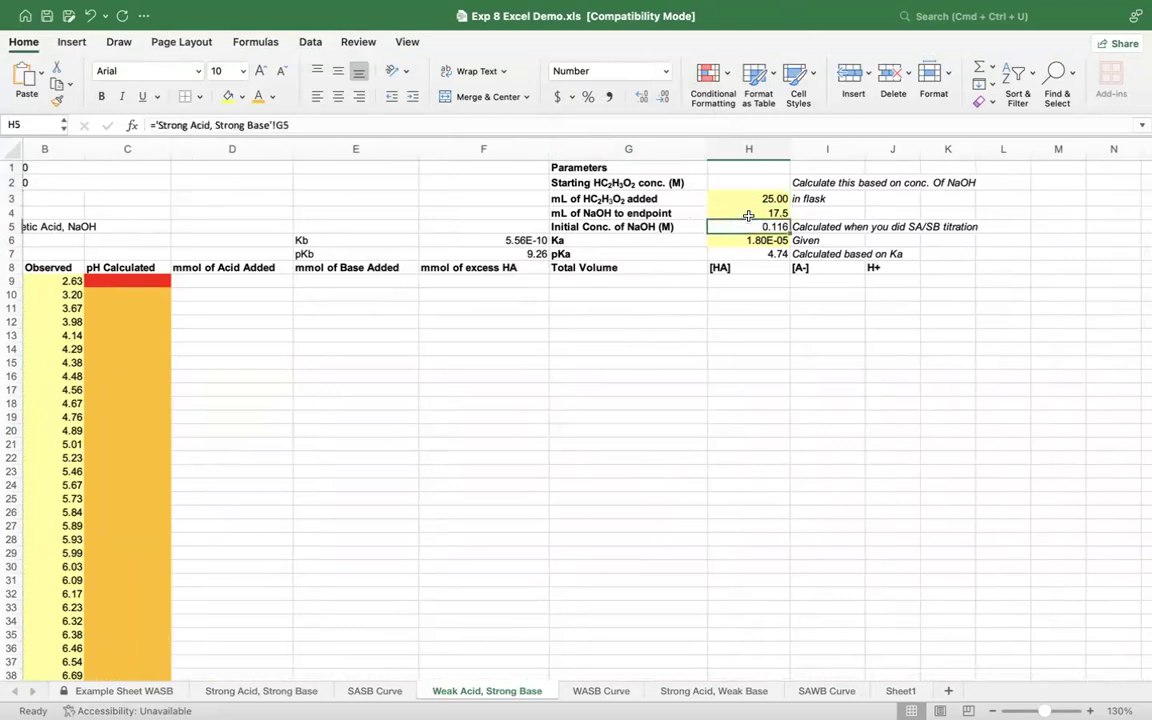
{"action": "left_click", "coordinate": [748, 215]}
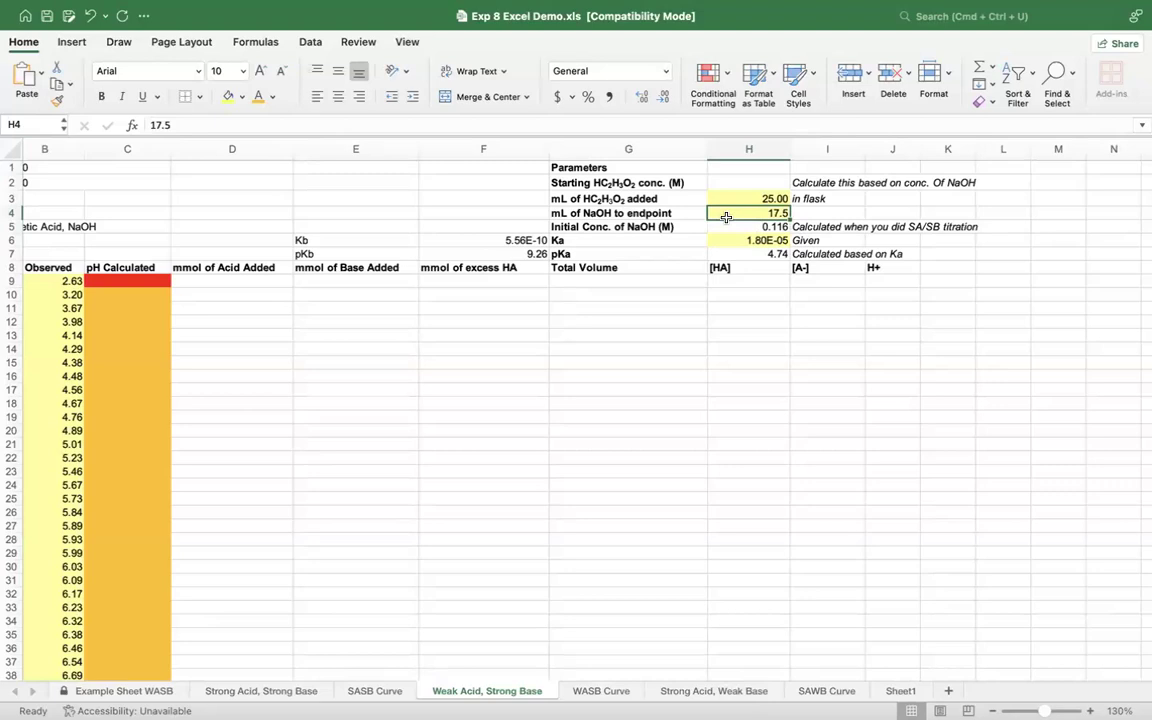
{"action": "left_click", "coordinate": [734, 199]}
{"action": "left_click", "coordinate": [728, 181]}
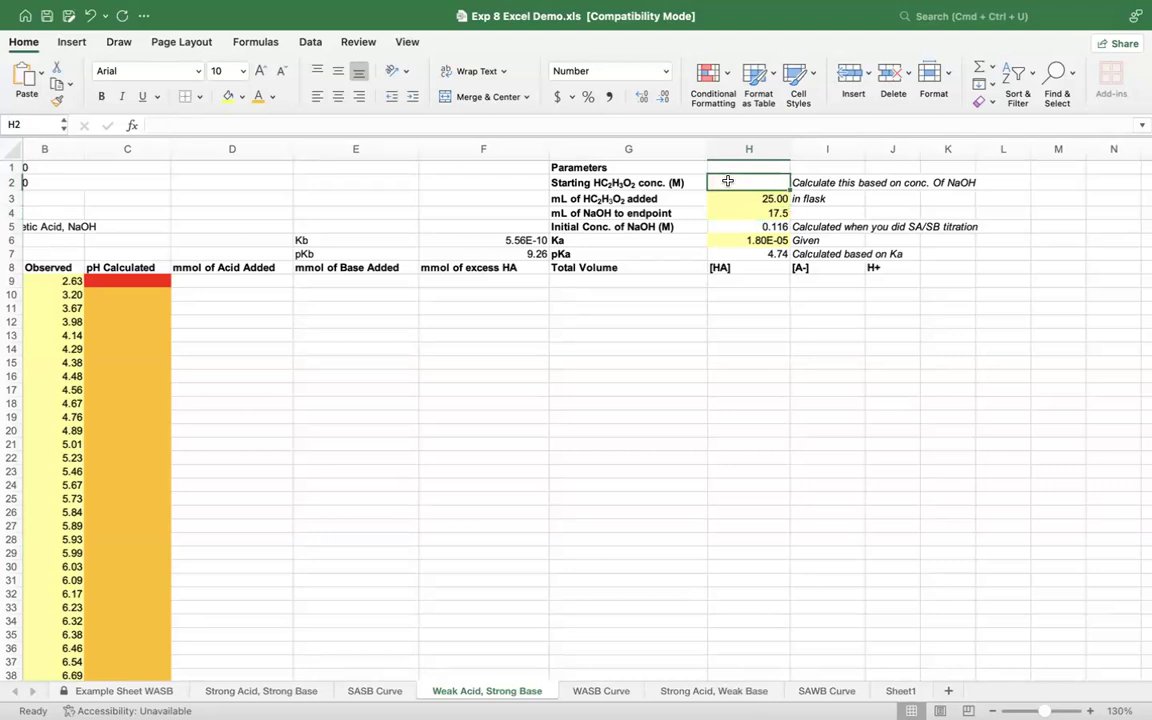
{"action": "type", "text": "=("}
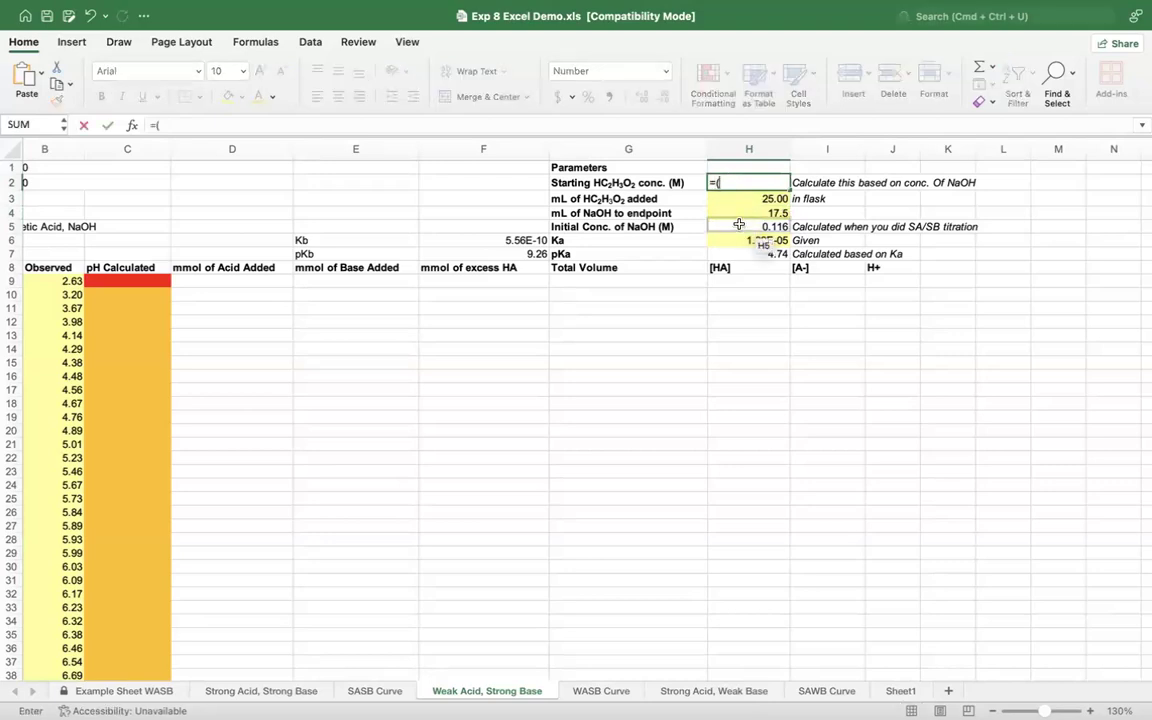
{"action": "left_click", "coordinate": [737, 228]}
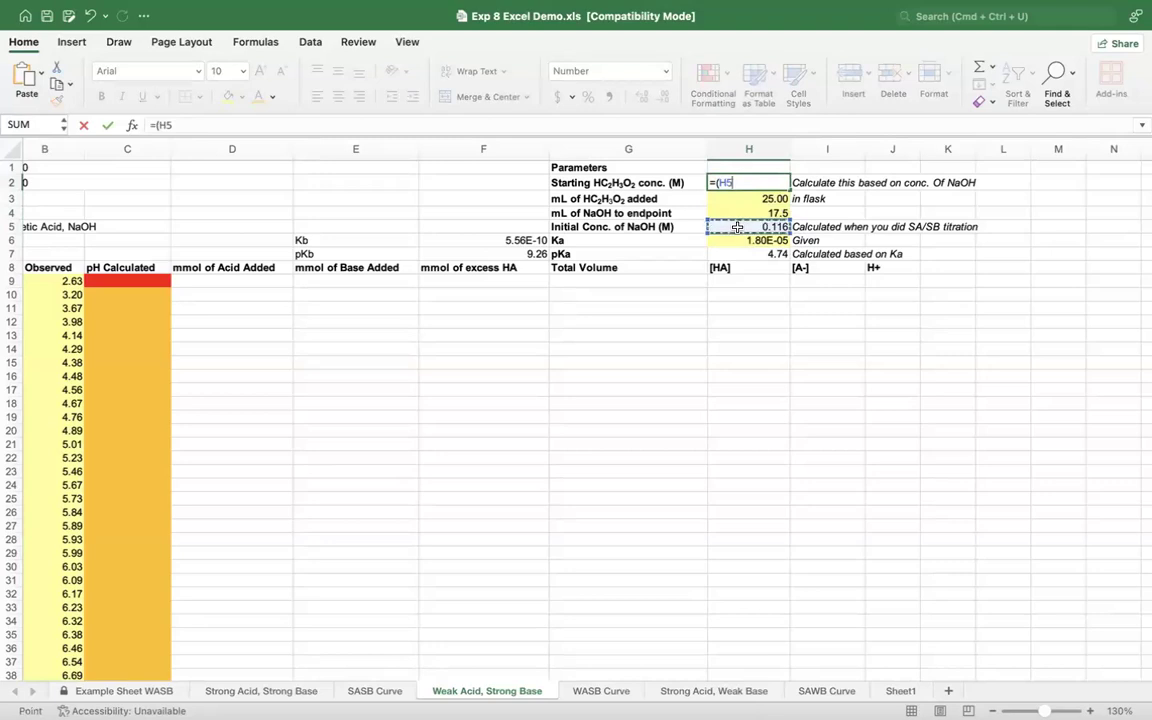
{"action": "type", "text": "*"}
{"action": "left_click", "coordinate": [750, 213]}
{"action": "type", "text": ")"}
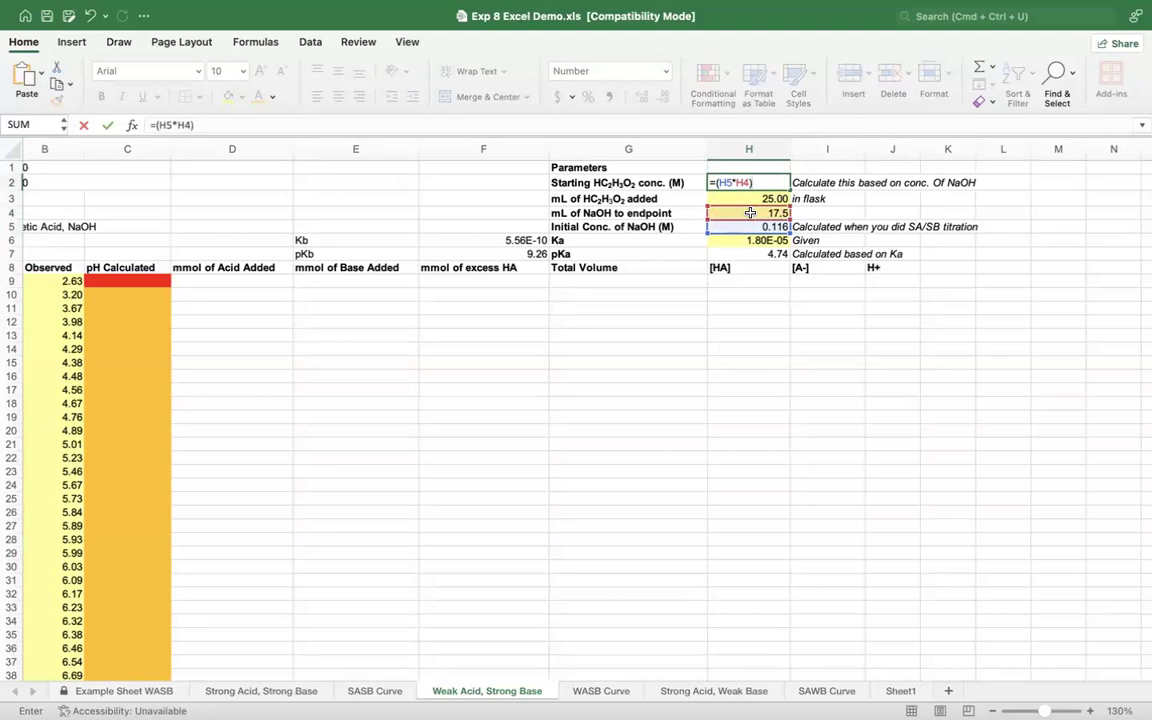
{"action": "type", "text": "/"}
{"action": "left_click", "coordinate": [744, 198]}
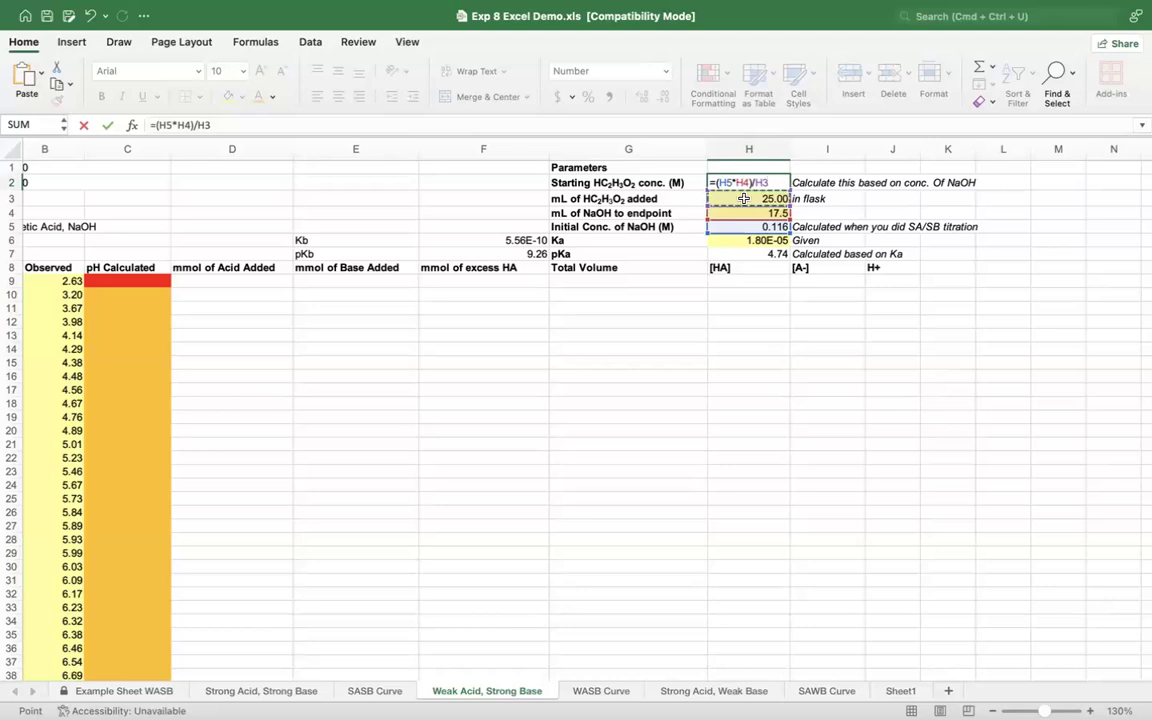
{"action": "key", "text": "Return"}
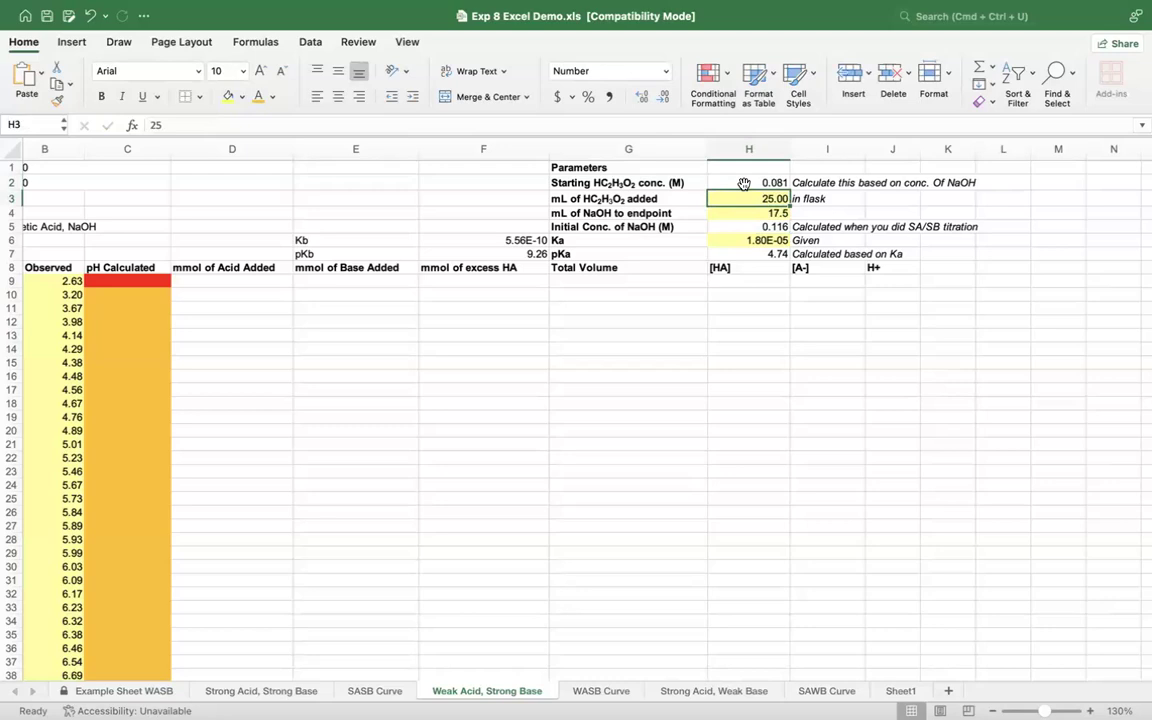
{"action": "left_click", "coordinate": [744, 183]}
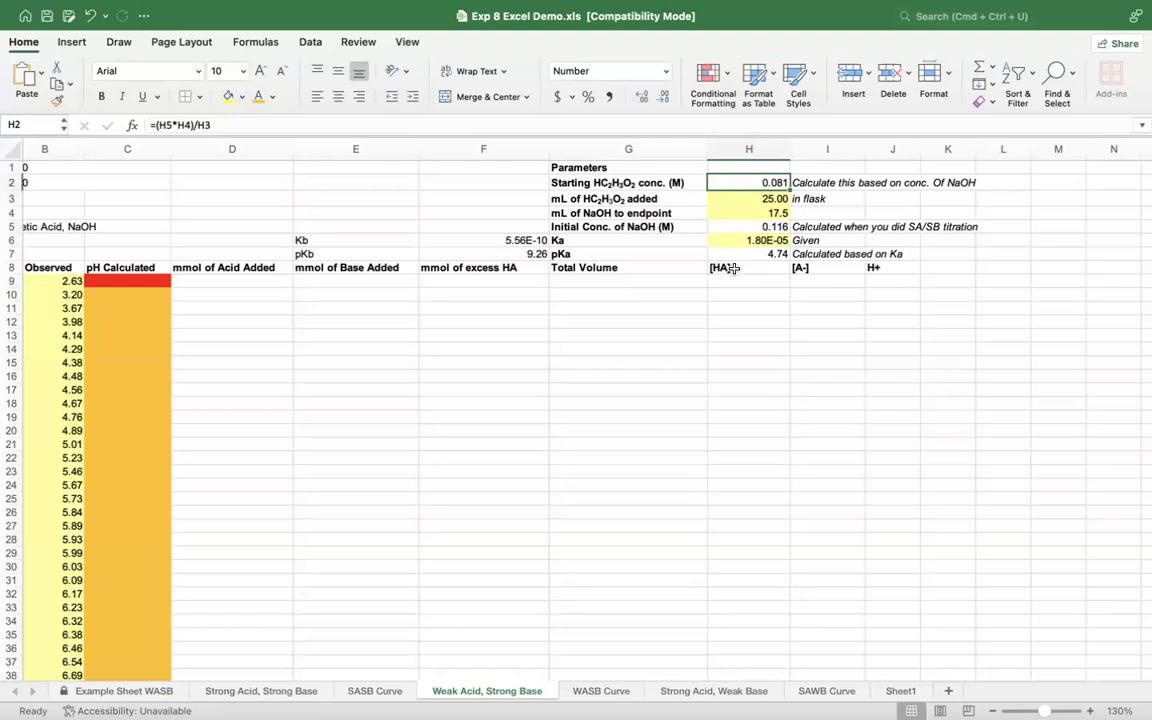
Step: Calculate the mmol of acid added in D9 with the absolute-reference formula =$H$2*$H$3
{"action": "scroll", "coordinate": [733, 268], "scroll_direction": "down", "scroll_amount": 2}
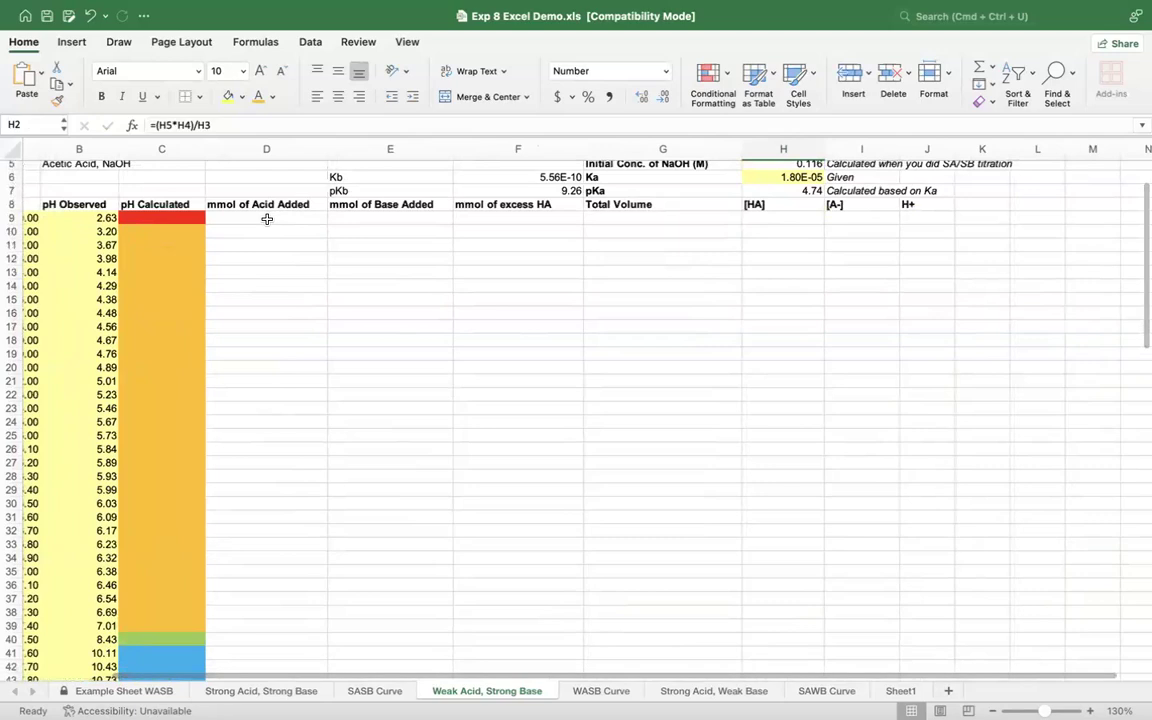
{"action": "left_click", "coordinate": [267, 219]}
{"action": "scroll", "coordinate": [267, 219], "scroll_direction": "up", "scroll_amount": 2}
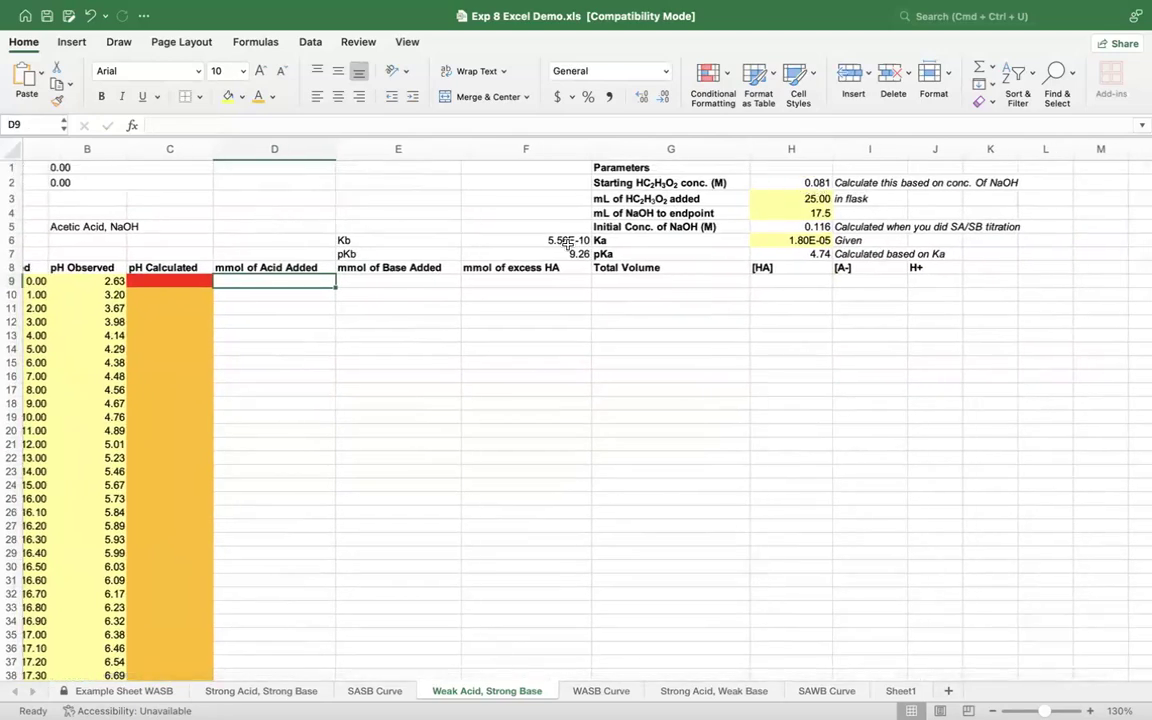
{"action": "type", "text": "="}
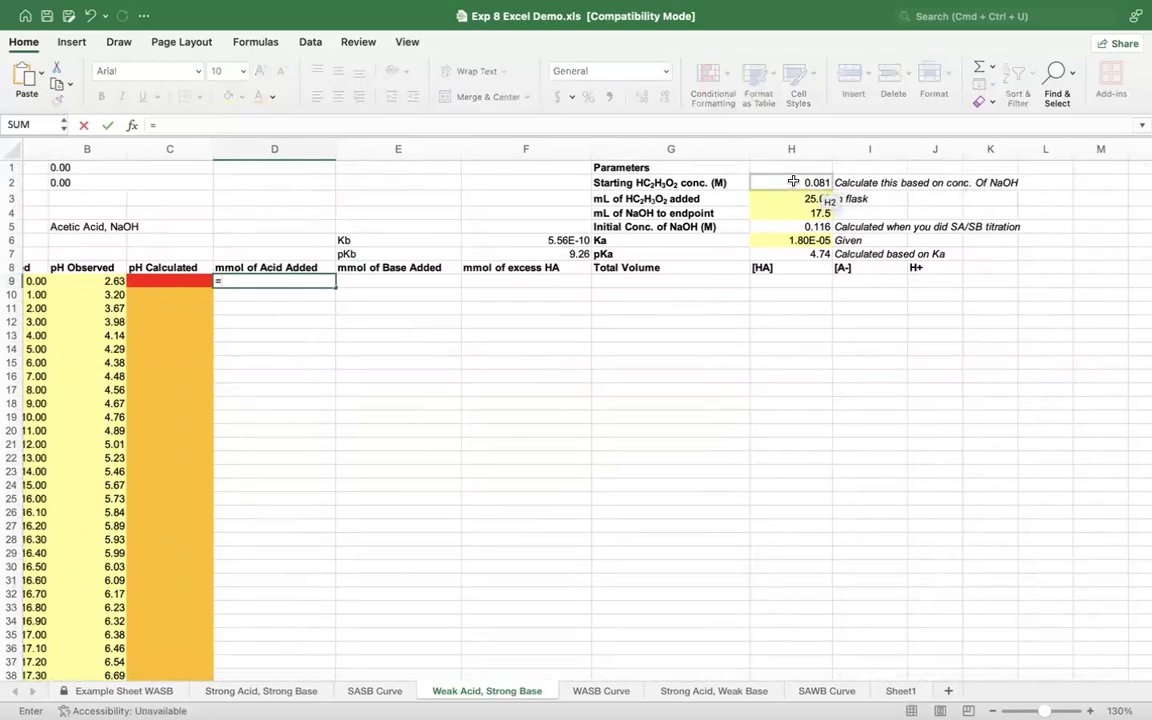
{"action": "left_click", "coordinate": [793, 182]}
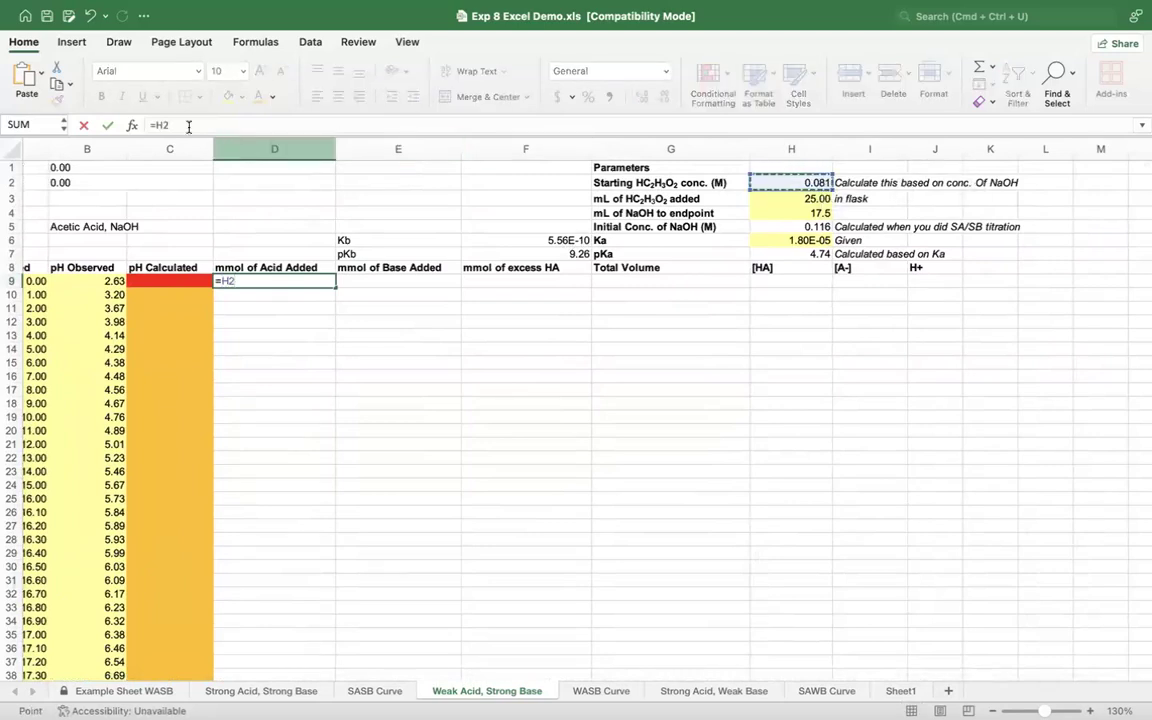
{"action": "left_click", "coordinate": [155, 126]}
{"action": "type", "text": "$"}
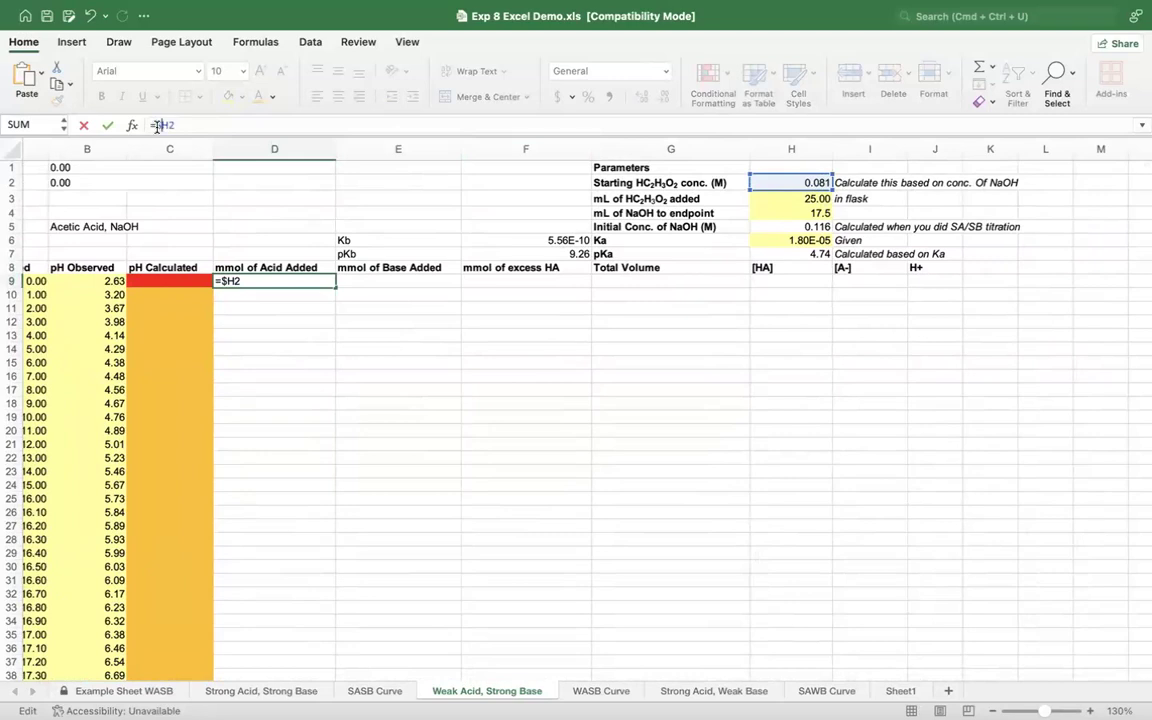
{"action": "key", "text": "Right"}
{"action": "type", "text": "$2*"}
{"action": "left_click", "coordinate": [774, 198]}
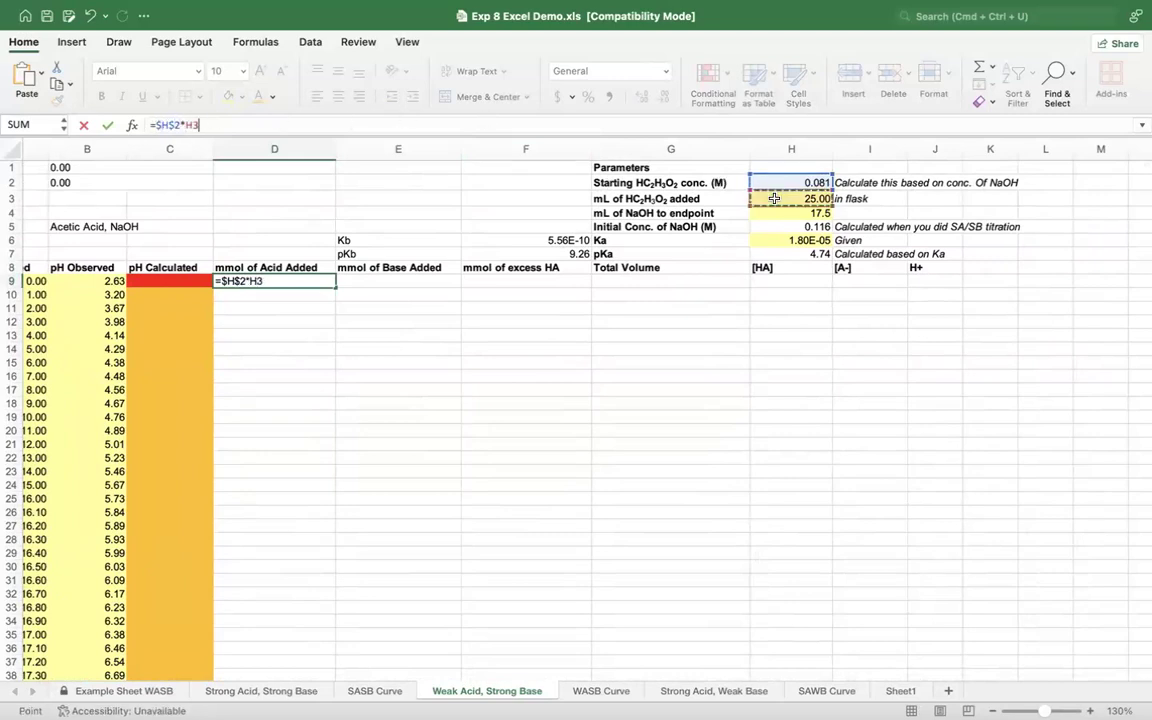
{"action": "left_click", "coordinate": [187, 124]}
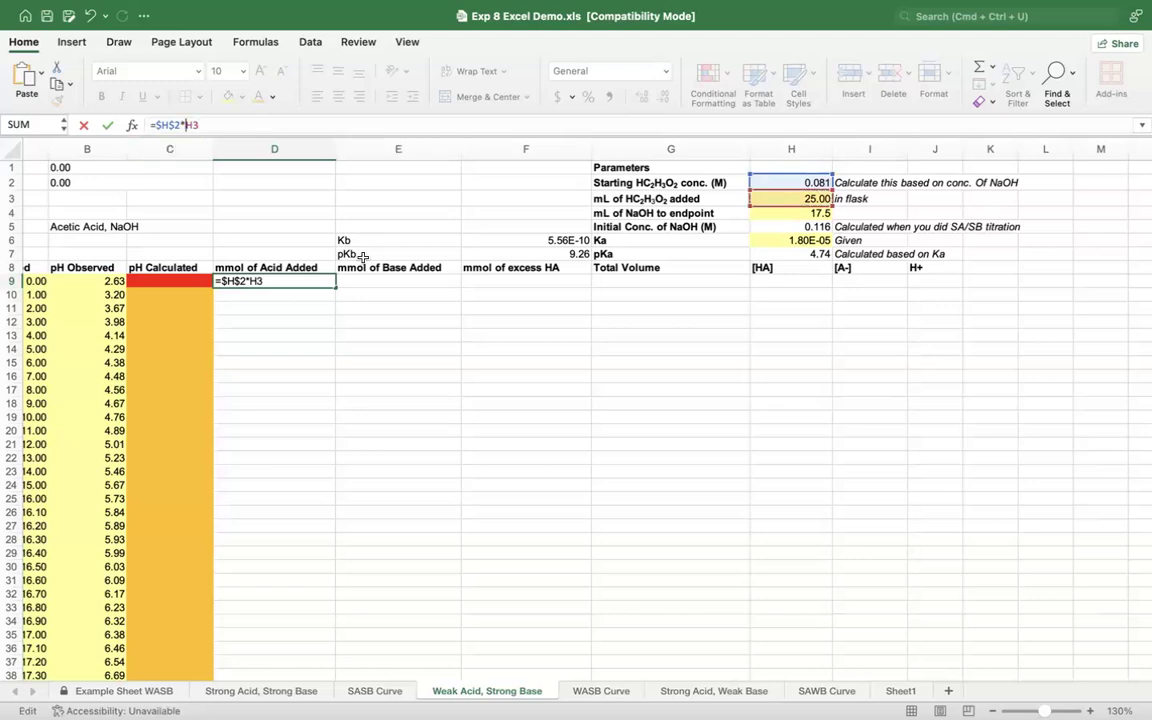
{"action": "type", "text": "$"}
{"action": "type", "text": "$H$"}
{"action": "key", "text": "Return"}
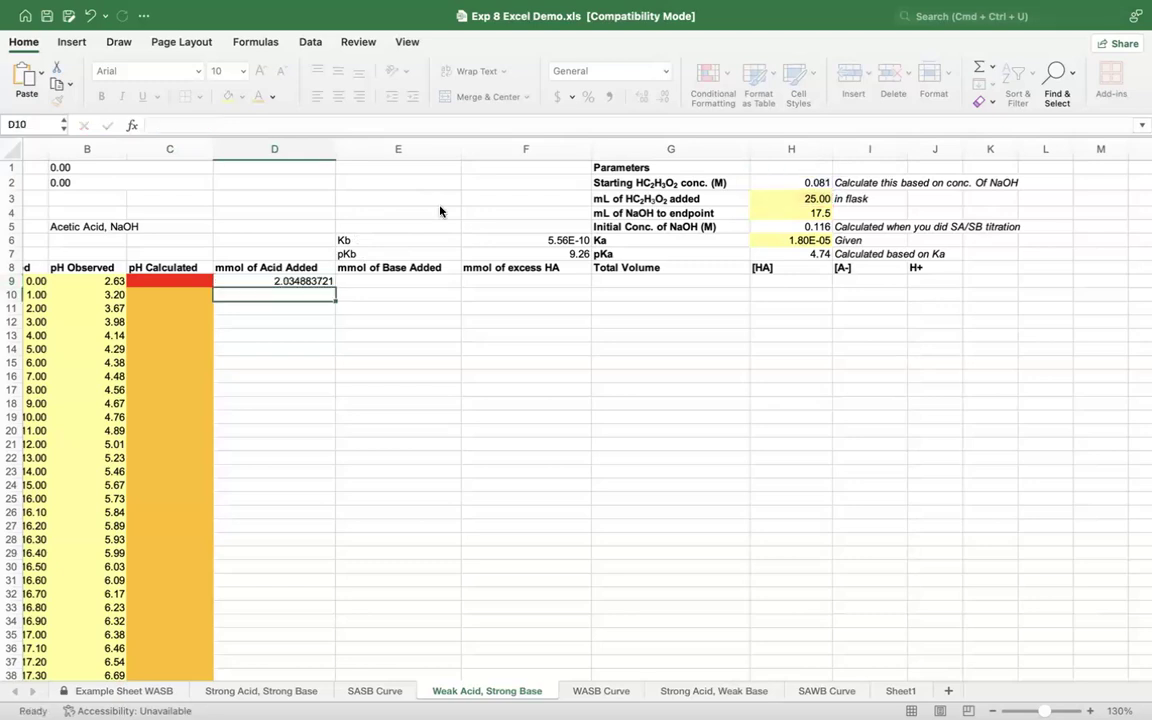
Step: Fill the mmol of Acid Added formula from D9 down to D52
{"action": "left_click", "coordinate": [308, 281]}
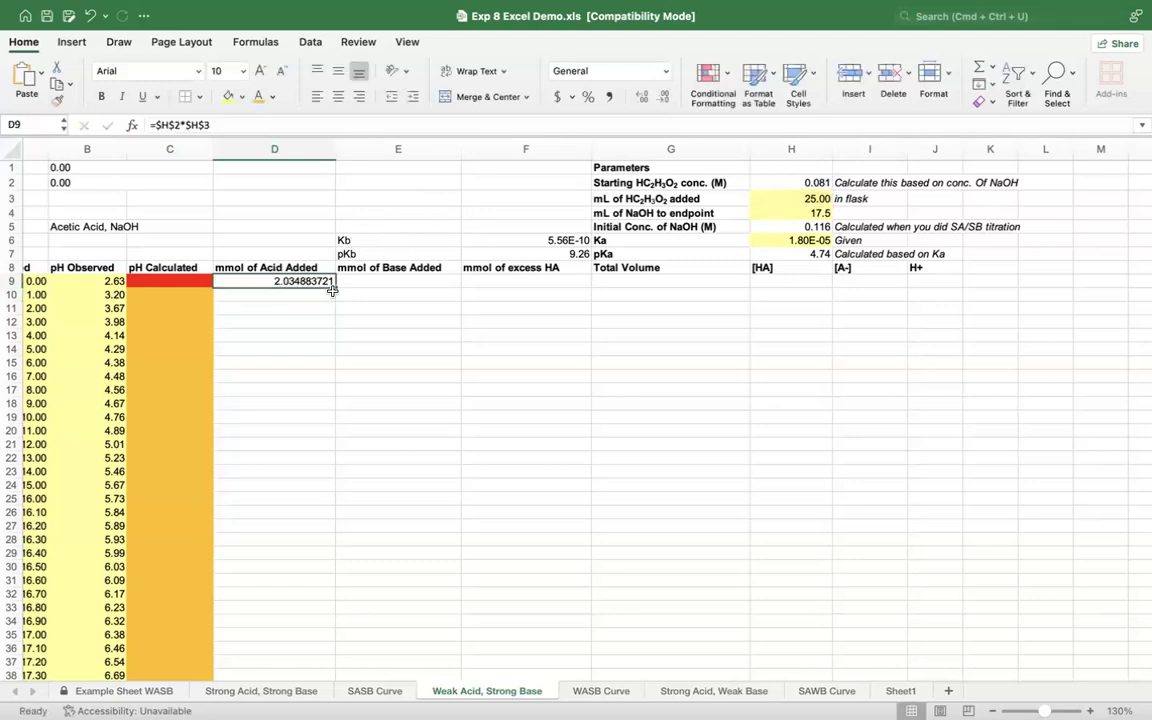
{"action": "left_click_drag", "start_coordinate": [335, 287], "coordinate": [335, 649]}
{"action": "scroll", "coordinate": [401, 519], "scroll_direction": "up", "scroll_amount": 10}
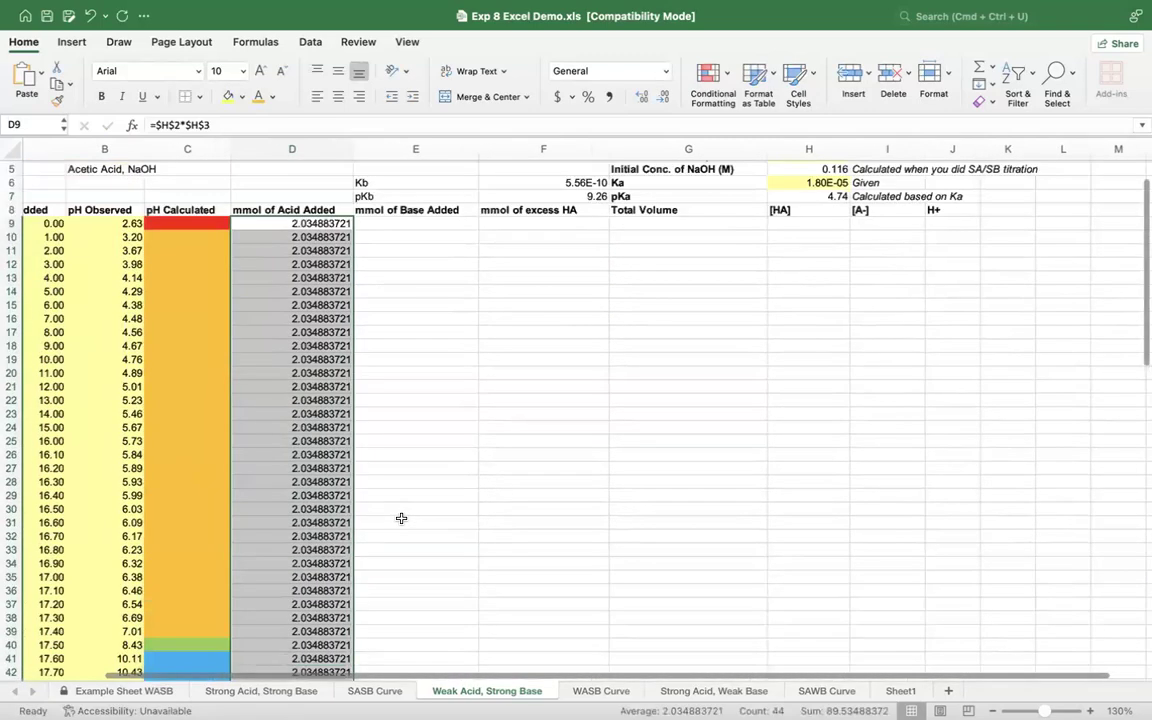
Step: Calculate the mmol of base added in E9 with the formula =$H$5*A9, keeping the NaOH concentration reference absolute
{"action": "left_click", "coordinate": [392, 282]}
{"action": "scroll", "coordinate": [392, 282], "scroll_direction": "right", "scroll_amount": 3}
{"action": "scroll", "coordinate": [392, 282], "scroll_direction": "left", "scroll_amount": 2}
{"action": "scroll", "coordinate": [393, 282], "scroll_direction": "left", "scroll_amount": 1}
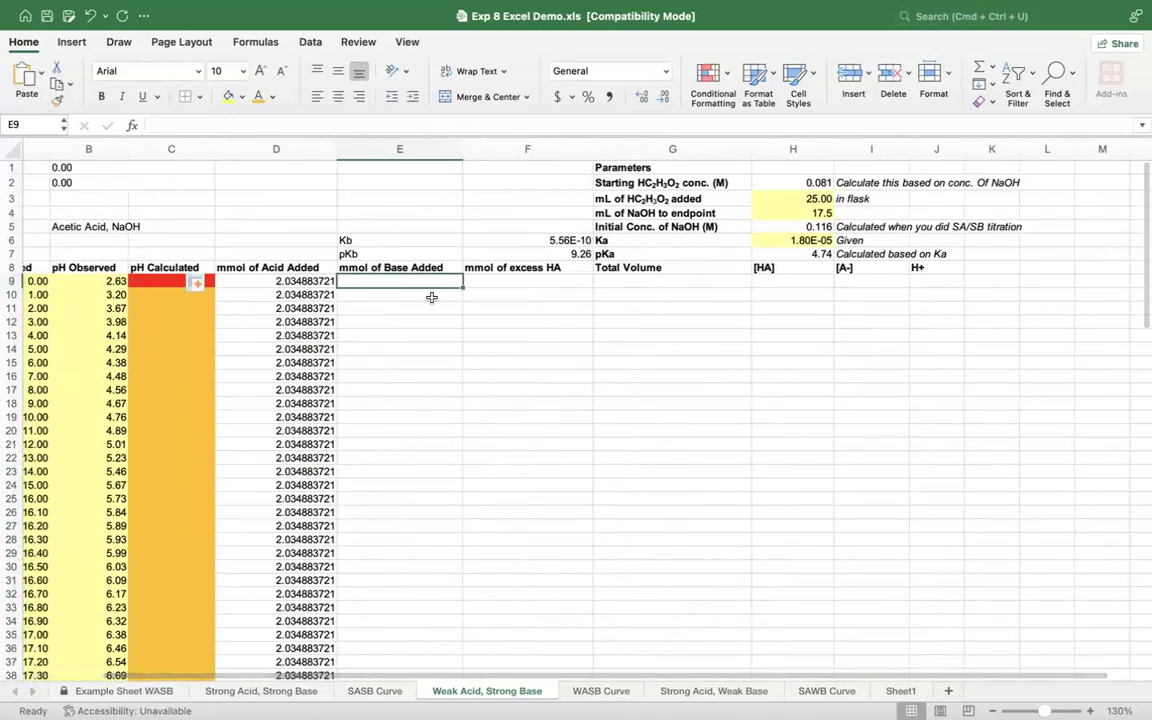
{"action": "type", "text": "="}
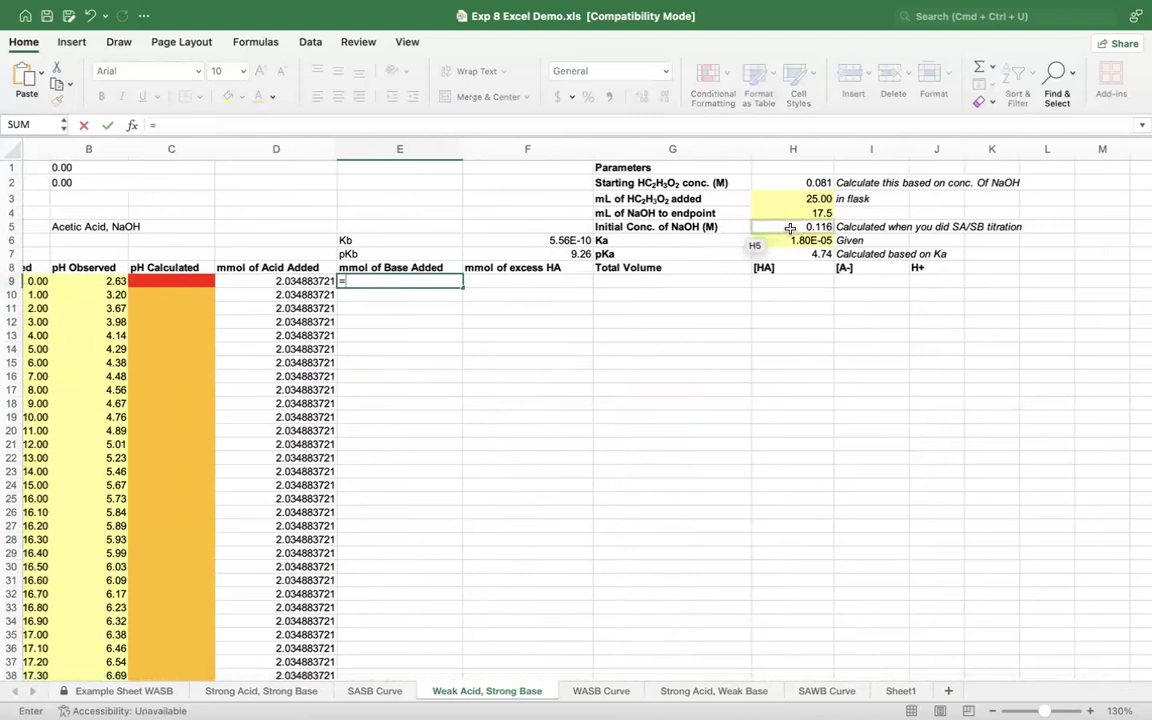
{"action": "left_click", "coordinate": [795, 228]}
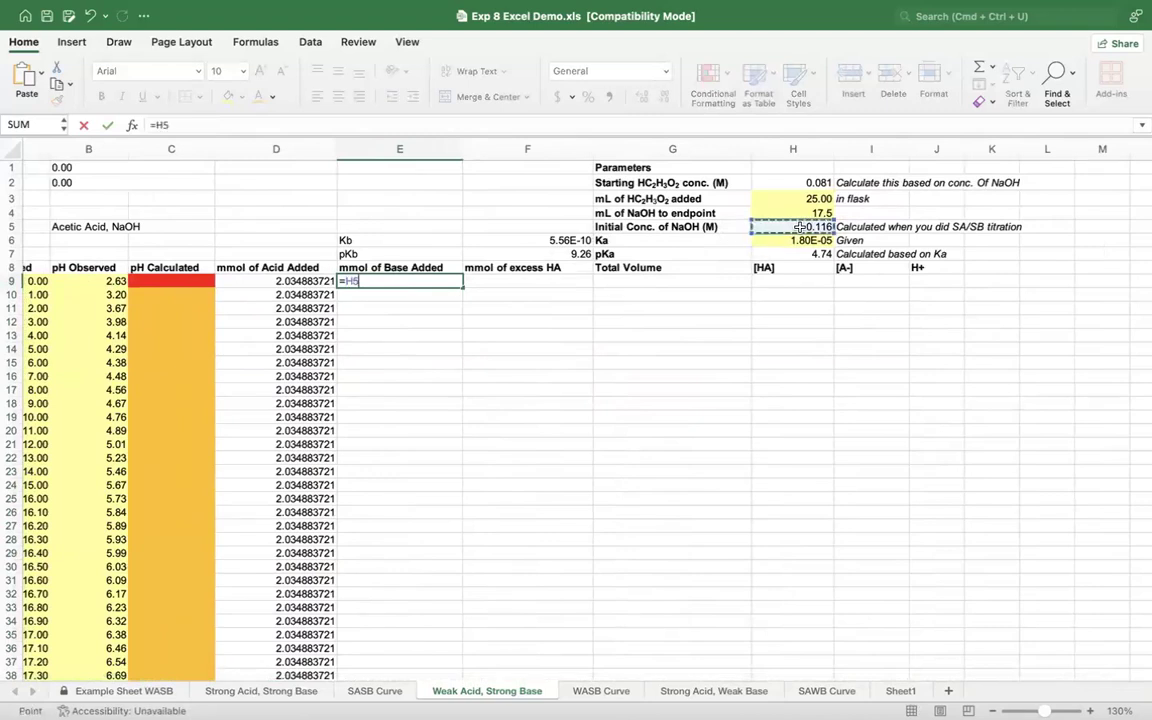
{"action": "left_click", "coordinate": [345, 282]}
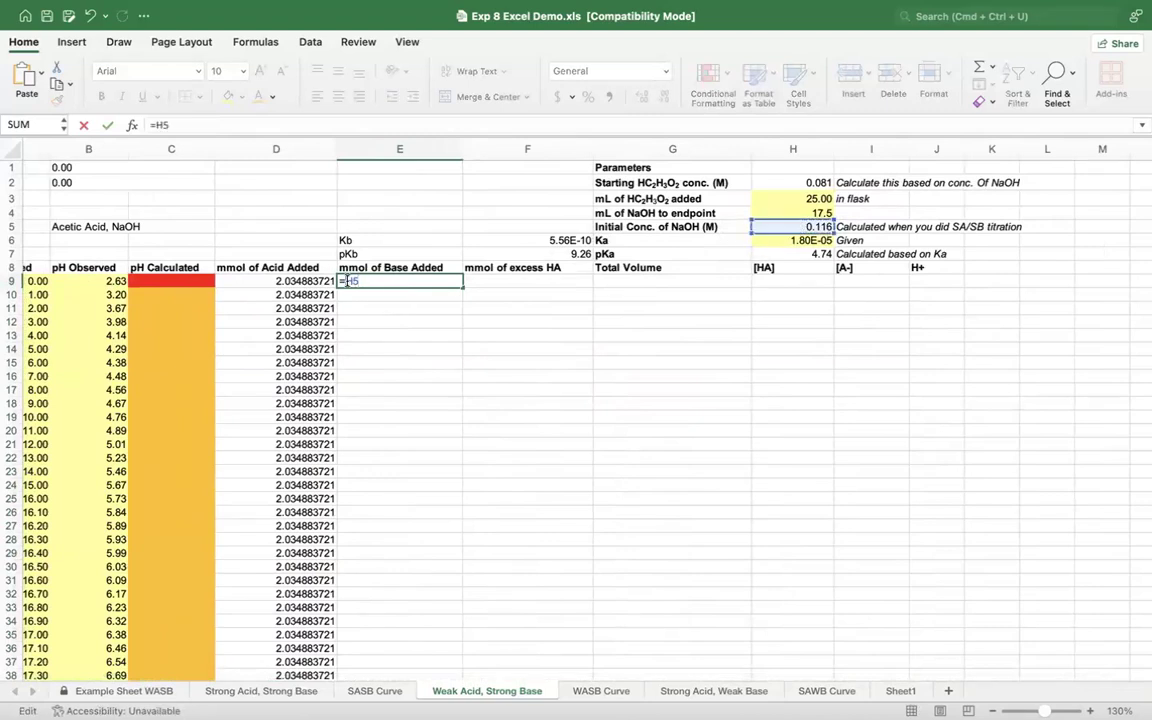
{"action": "type", "text": "$"}
{"action": "key", "text": "Right"}
{"action": "type", "text": "$"}
{"action": "scroll", "coordinate": [40, 281], "scroll_direction": "left", "scroll_amount": 2}
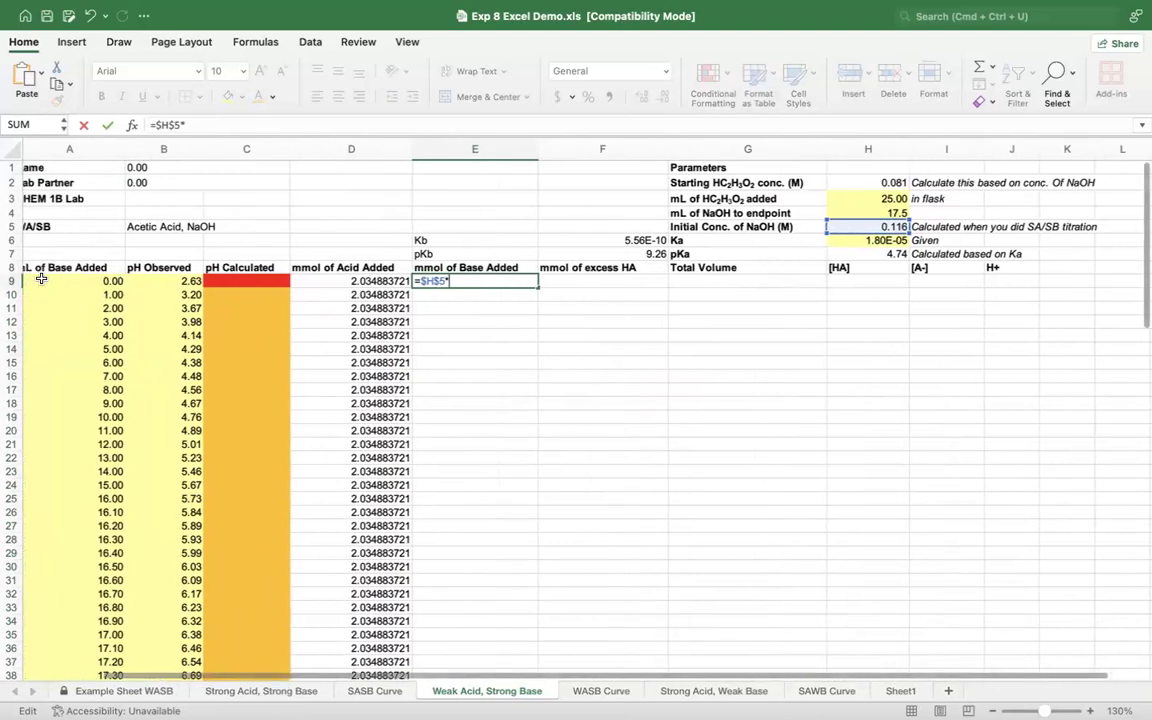
{"action": "left_click", "coordinate": [57, 282]}
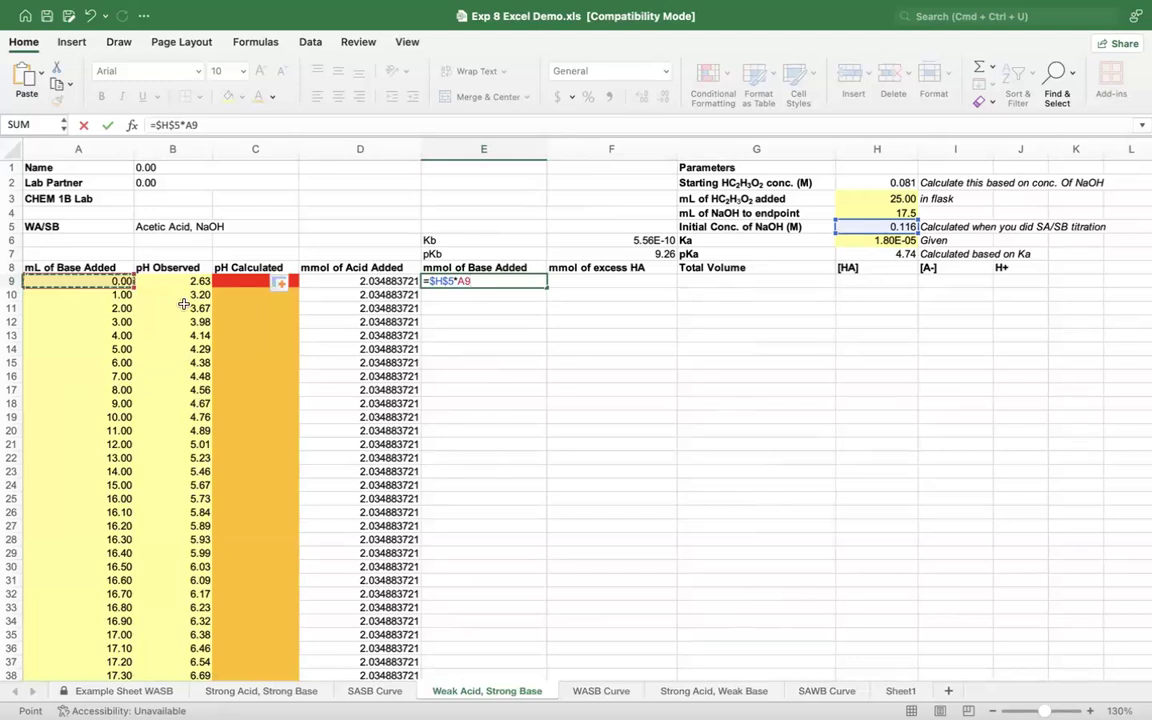
{"action": "key", "text": "Return"}
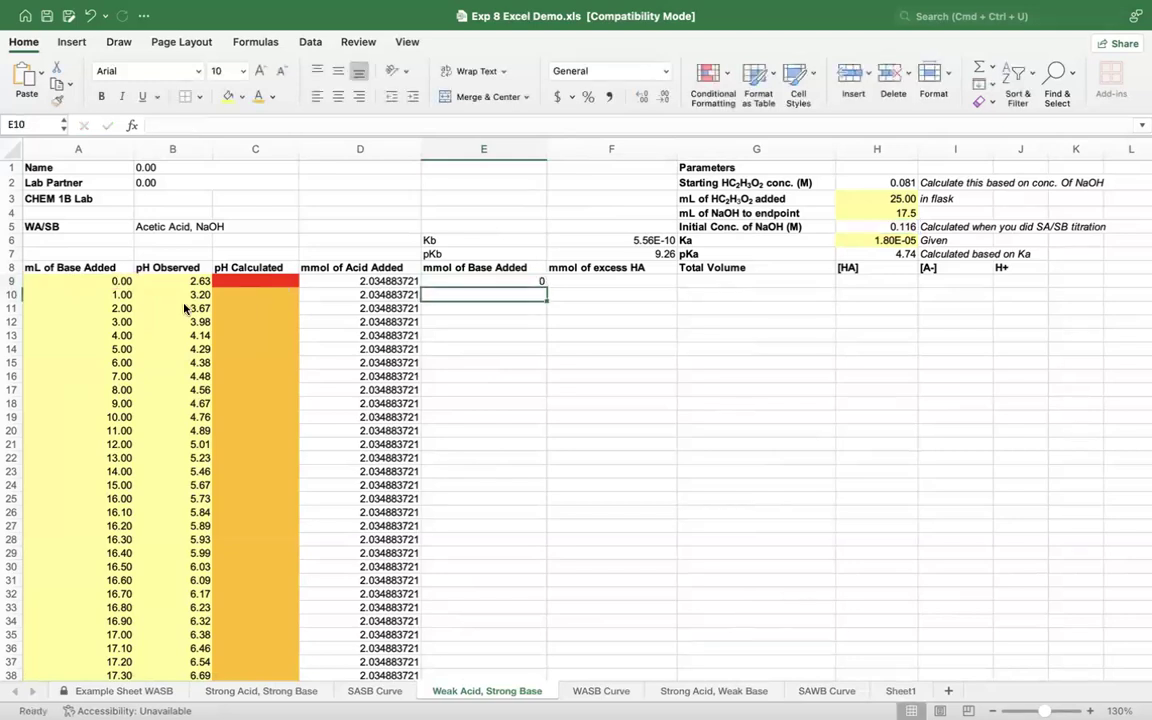
Step: Fill the mmol of Base Added formula from E9 down to E52 and check the copied formula in E41
{"action": "left_click", "coordinate": [462, 280]}
{"action": "left_click_drag", "start_coordinate": [547, 287], "coordinate": [540, 623]}
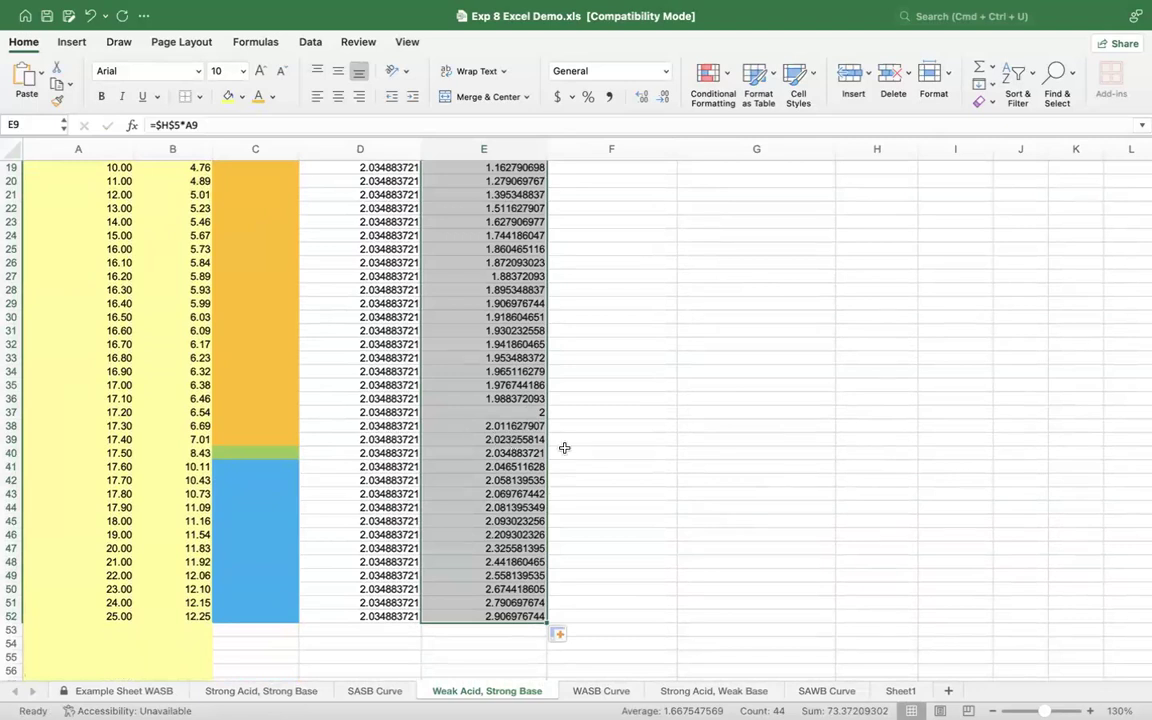
{"action": "left_click", "coordinate": [511, 467]}
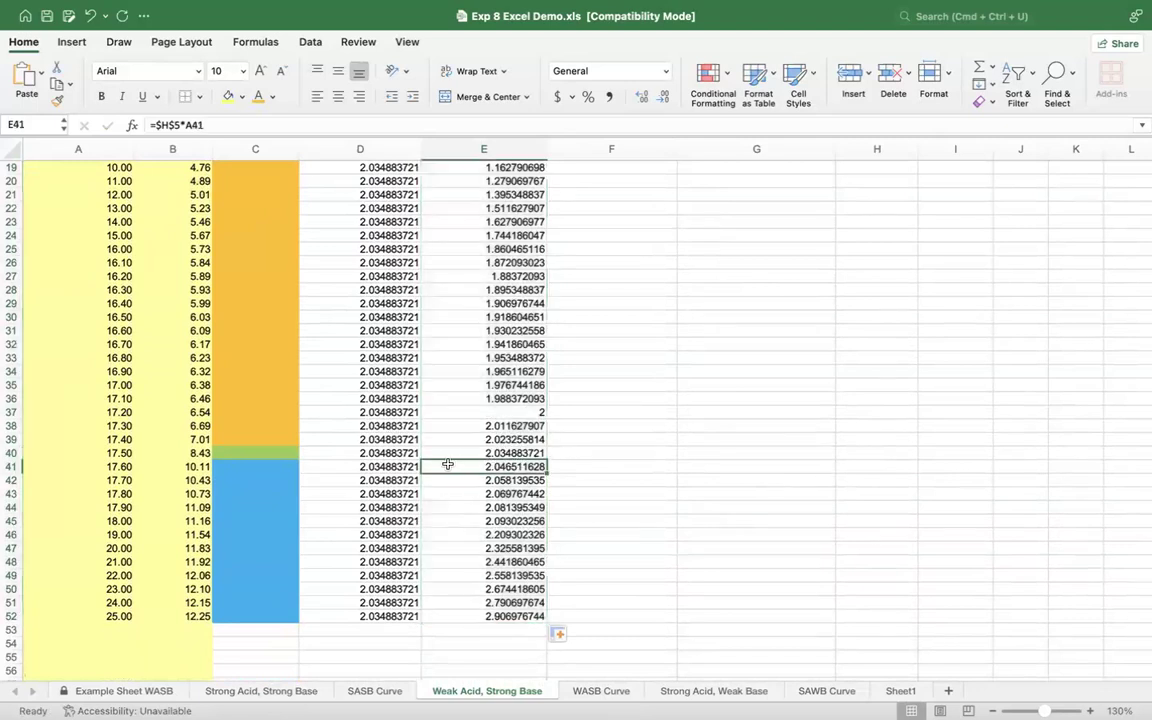
Step: Highlight the mmol of Base Added values past the equivalence point, E41 to E52, with yellow fill
{"action": "left_click_drag", "start_coordinate": [433, 467], "coordinate": [443, 611]}
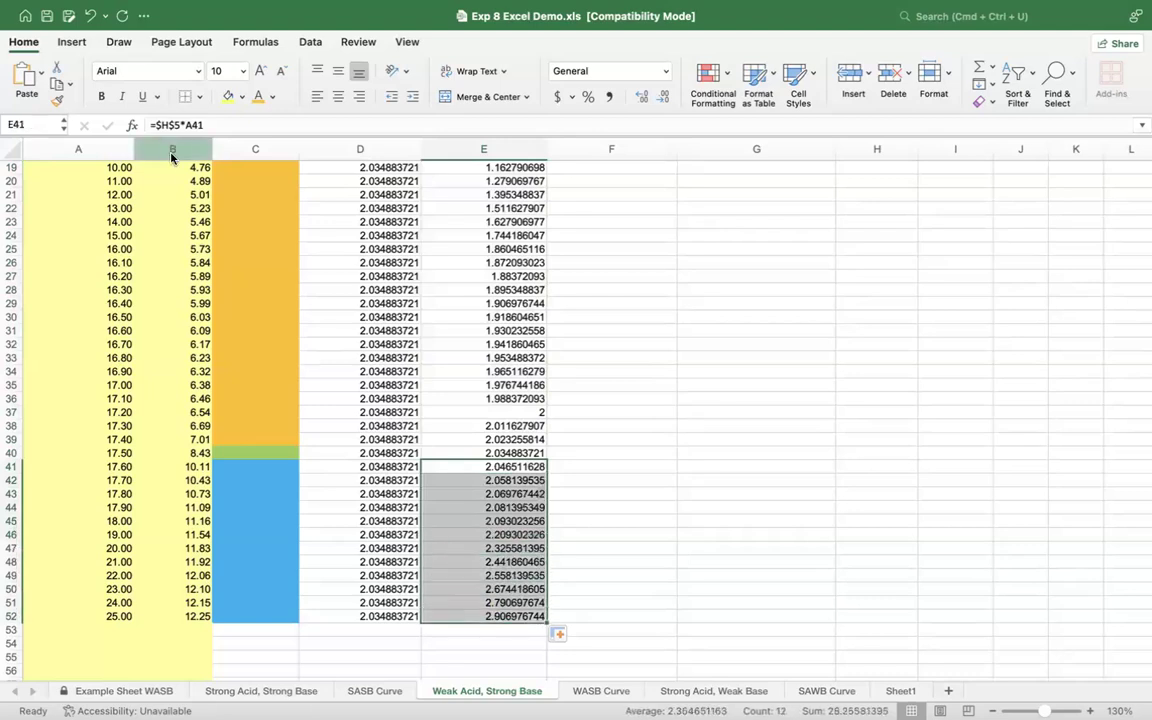
{"action": "left_click", "coordinate": [229, 96]}
{"action": "left_click", "coordinate": [726, 546]}
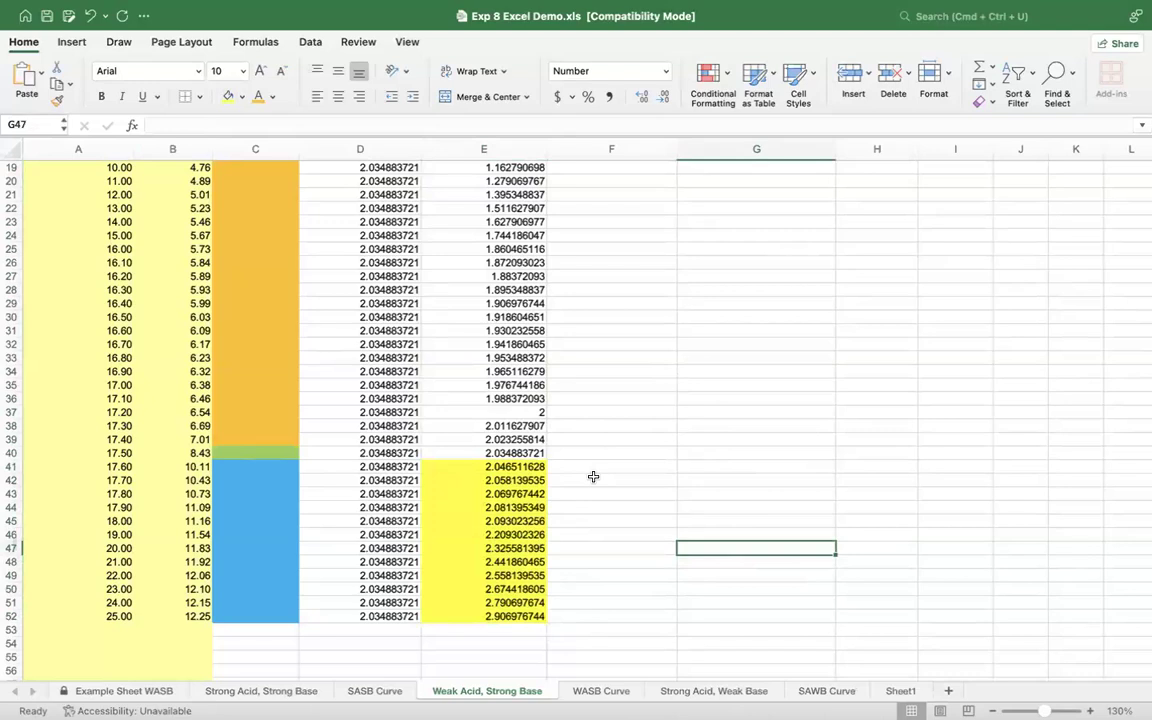
Step: Calculate the mmol of excess HA in F9 by subtracting the base added from the acid added with =D9-E9
{"action": "scroll", "coordinate": [594, 460], "scroll_direction": "up", "scroll_amount": 3}
{"action": "scroll", "coordinate": [594, 460], "scroll_direction": "right", "scroll_amount": 1}
{"action": "scroll", "coordinate": [593, 476], "scroll_direction": "up", "scroll_amount": 6}
{"action": "scroll", "coordinate": [593, 476], "scroll_direction": "right", "scroll_amount": 1}
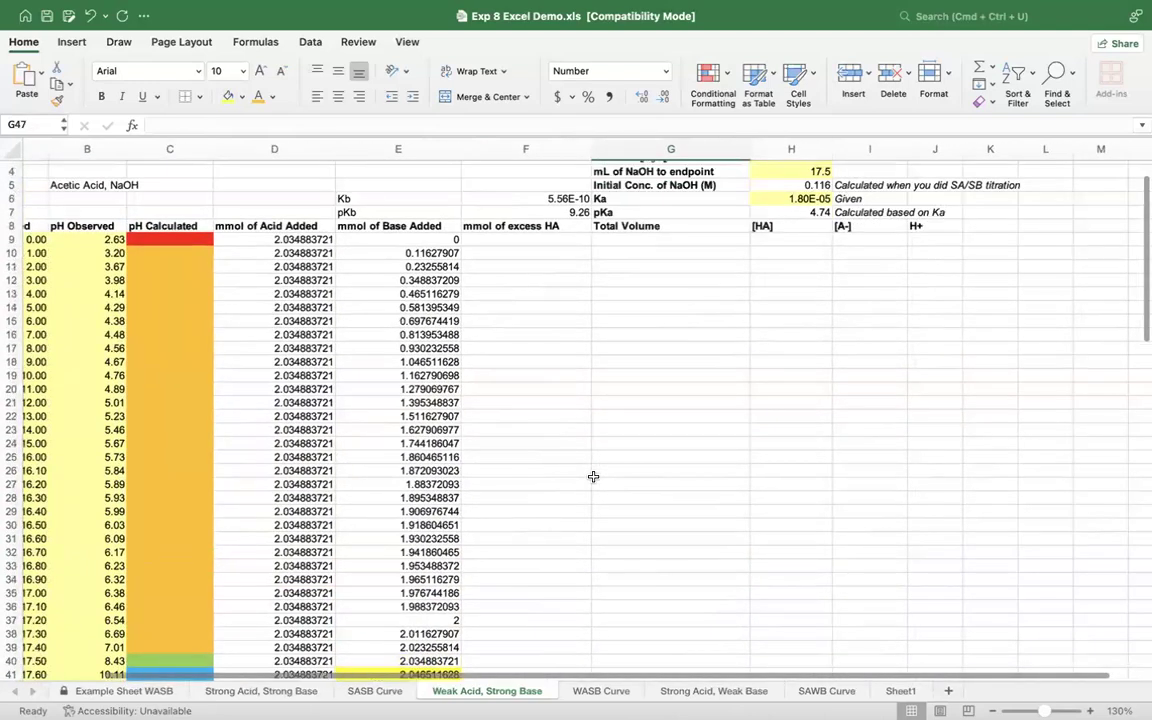
{"action": "left_click", "coordinate": [537, 238]}
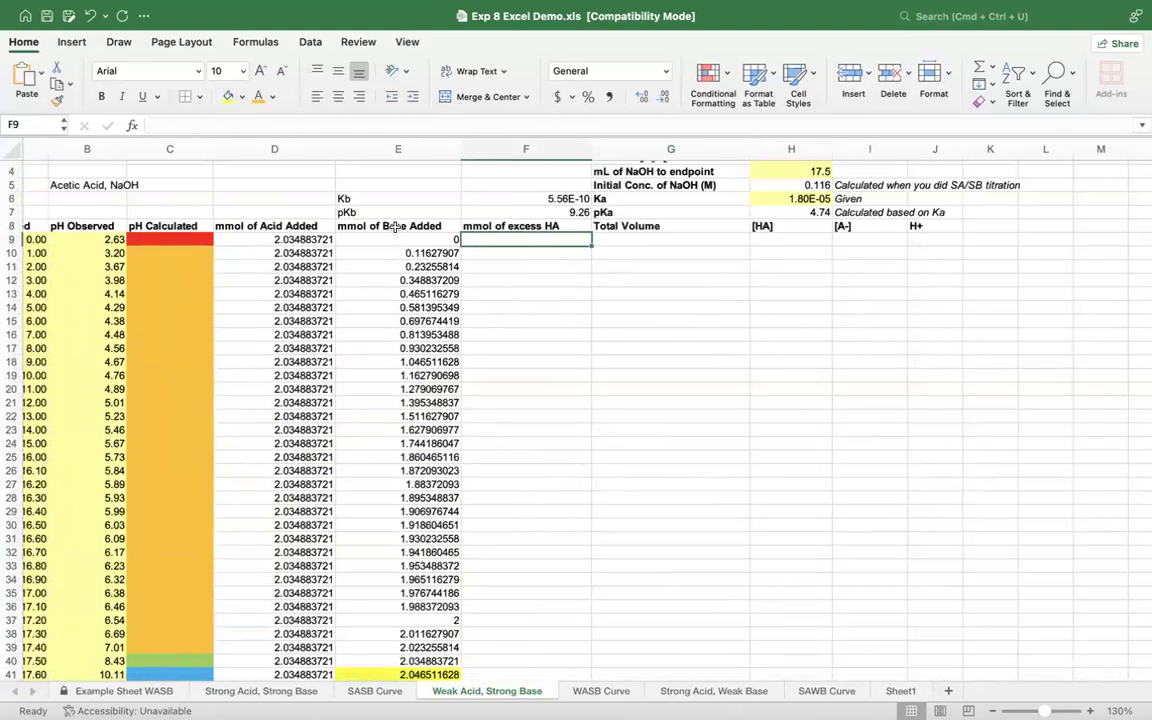
{"action": "left_click", "coordinate": [305, 239]}
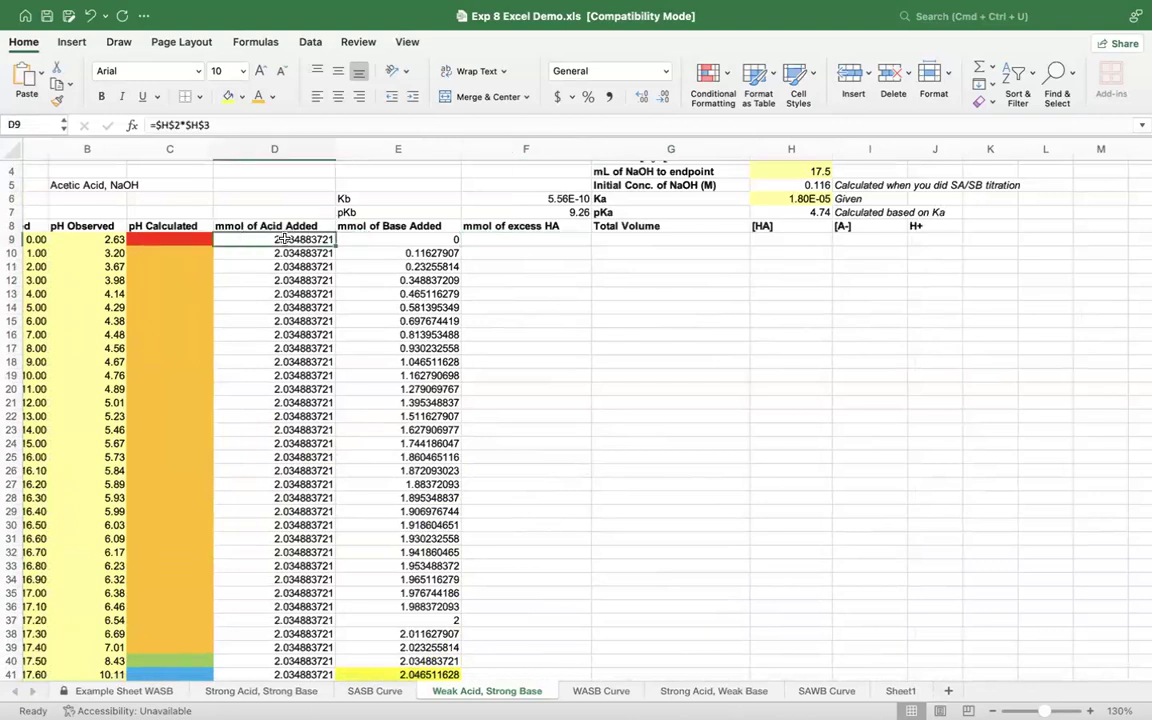
{"action": "left_click", "coordinate": [511, 239]}
{"action": "type", "text": "="}
{"action": "left_click", "coordinate": [301, 239]}
{"action": "type", "text": "-"}
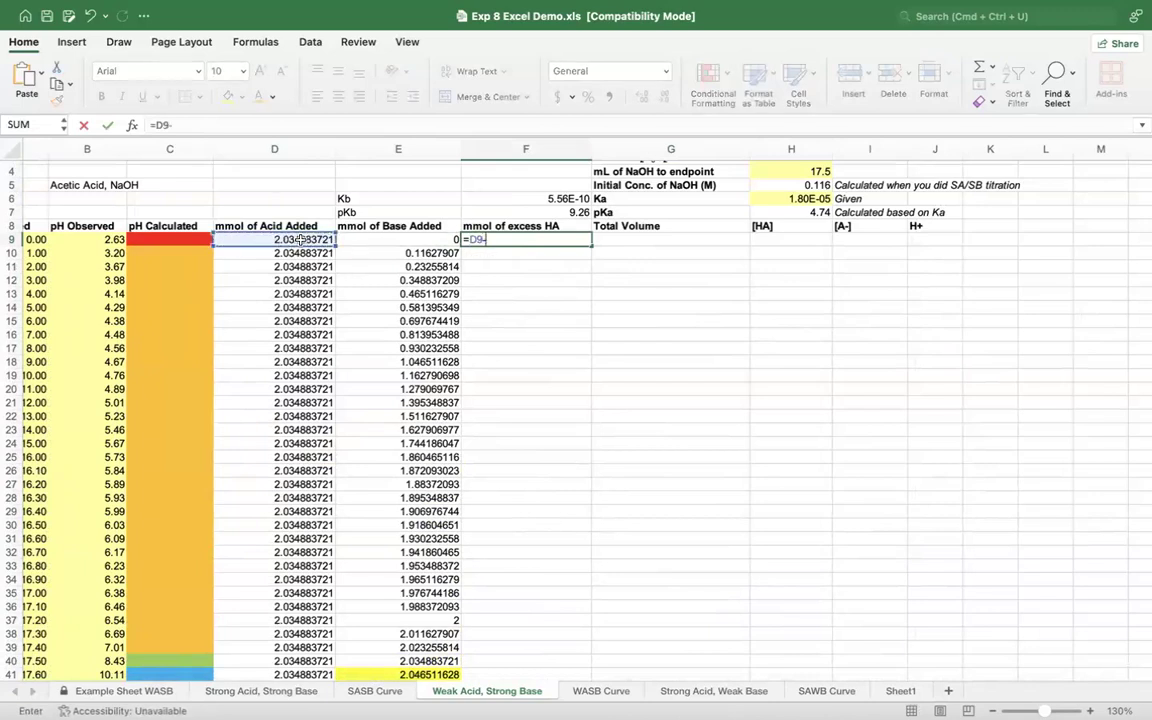
{"action": "left_click", "coordinate": [383, 241]}
{"action": "key", "text": "Return"}
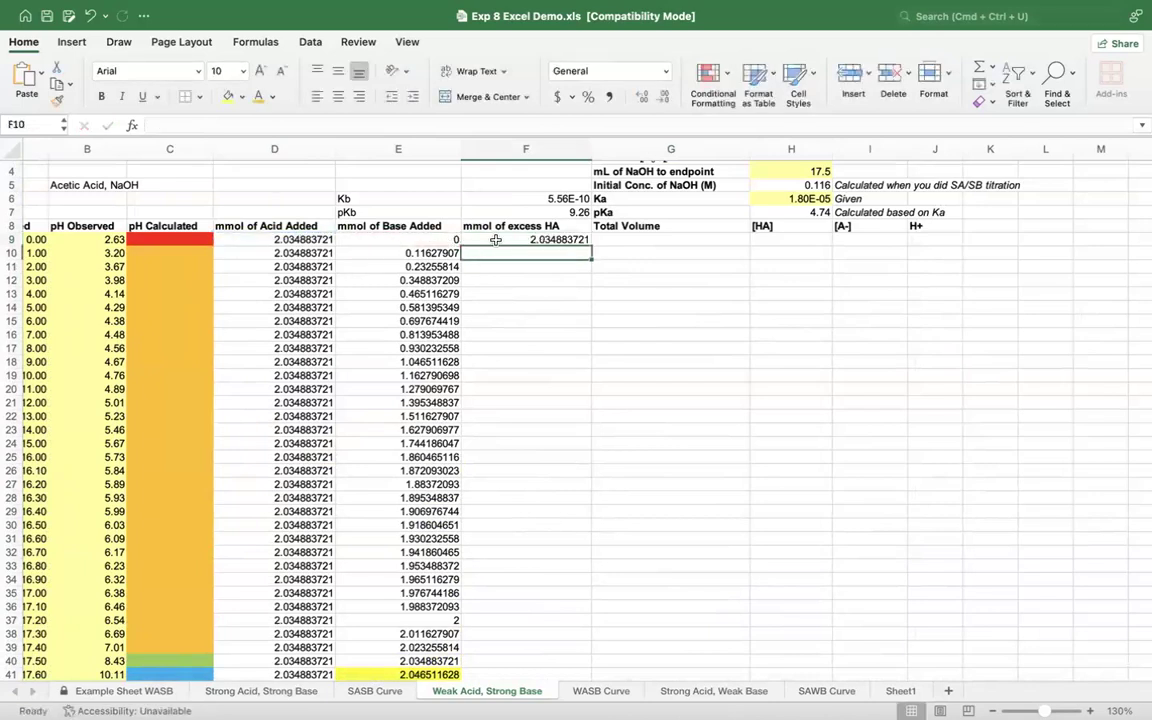
Step: Fill the mmol of excess HA formula from F9 down to F52
{"action": "left_click", "coordinate": [520, 240]}
{"action": "left_click_drag", "start_coordinate": [591, 245], "coordinate": [588, 663]}
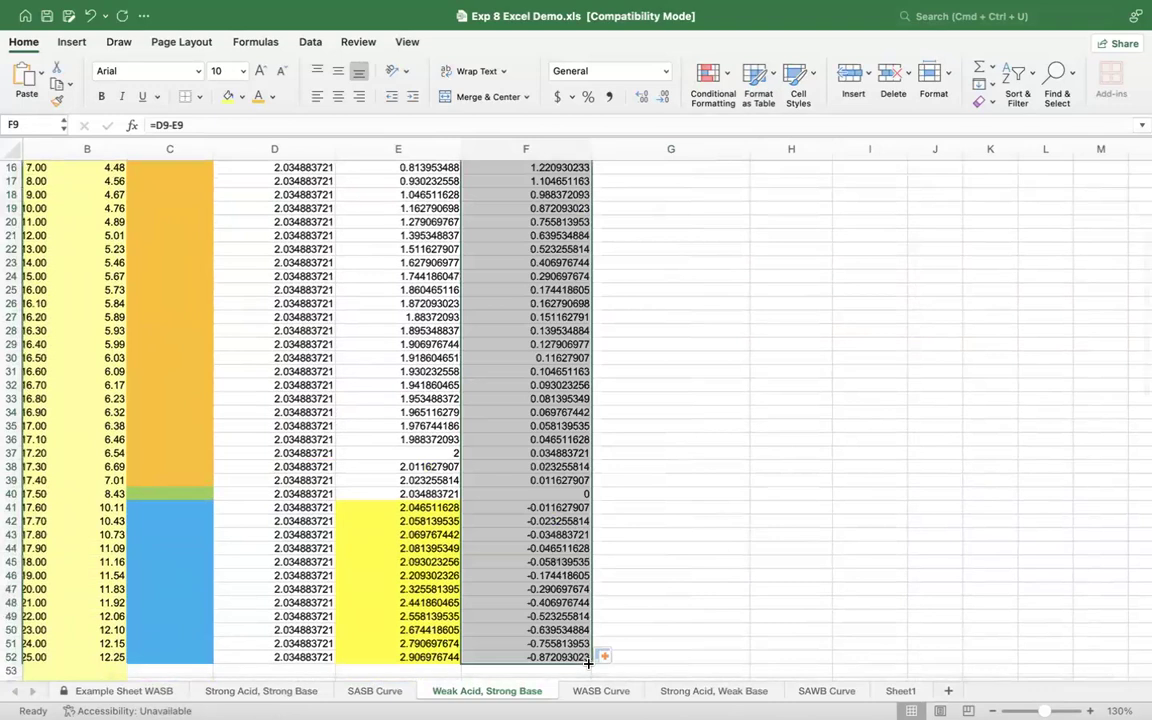
{"action": "left_click", "coordinate": [630, 656]}
{"action": "scroll", "coordinate": [769, 533], "scroll_direction": "down", "scroll_amount": 1}
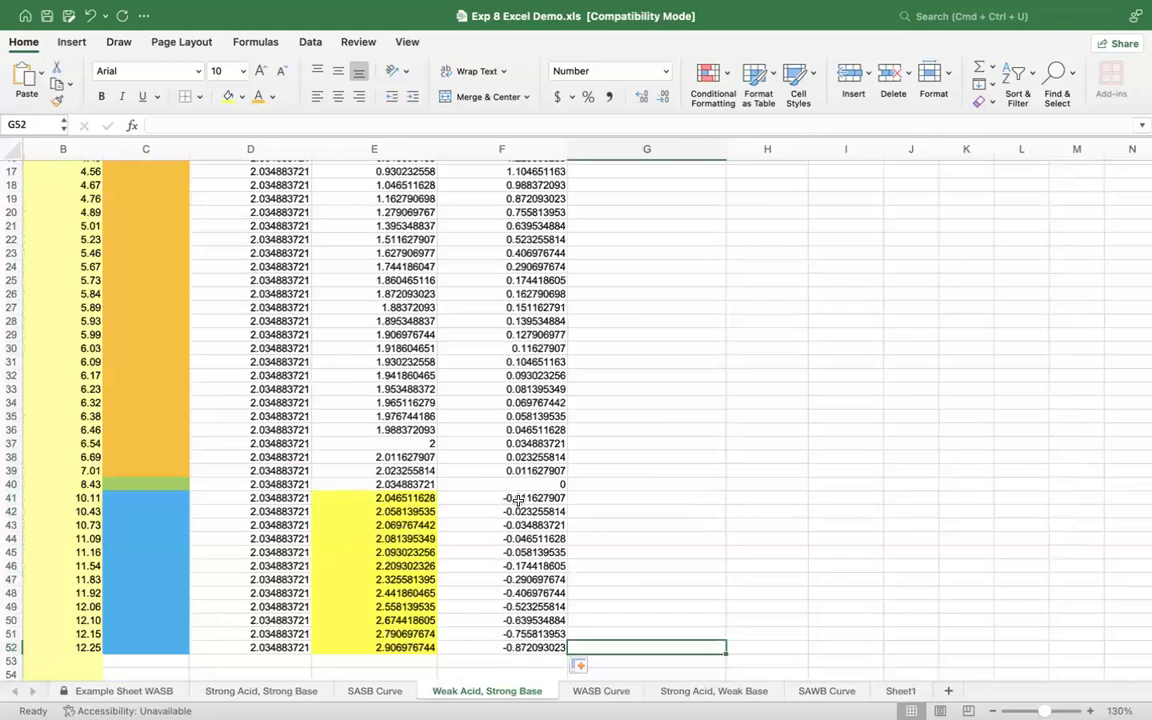
{"action": "left_click", "coordinate": [747, 498]}
Step: Calculate the Total Volume in G9 with the formula =$H$3+A9, keeping the acid volume reference absolute
{"action": "scroll", "coordinate": [788, 496], "scroll_direction": "right", "scroll_amount": 3}
{"action": "scroll", "coordinate": [788, 496], "scroll_direction": "up", "scroll_amount": 8}
{"action": "scroll", "coordinate": [788, 496], "scroll_direction": "left", "scroll_amount": 2}
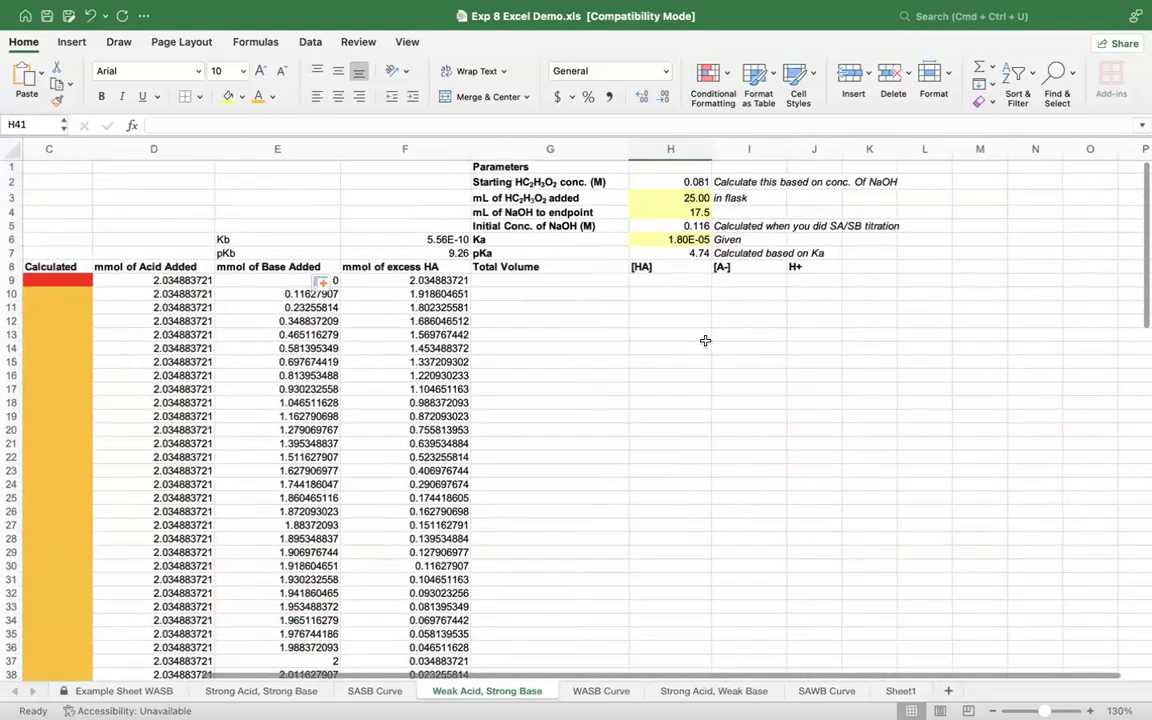
{"action": "left_click", "coordinate": [514, 281]}
{"action": "scroll", "coordinate": [516, 283], "scroll_direction": "left", "scroll_amount": 4}
{"action": "type", "text": "="}
{"action": "left_click", "coordinate": [854, 198]}
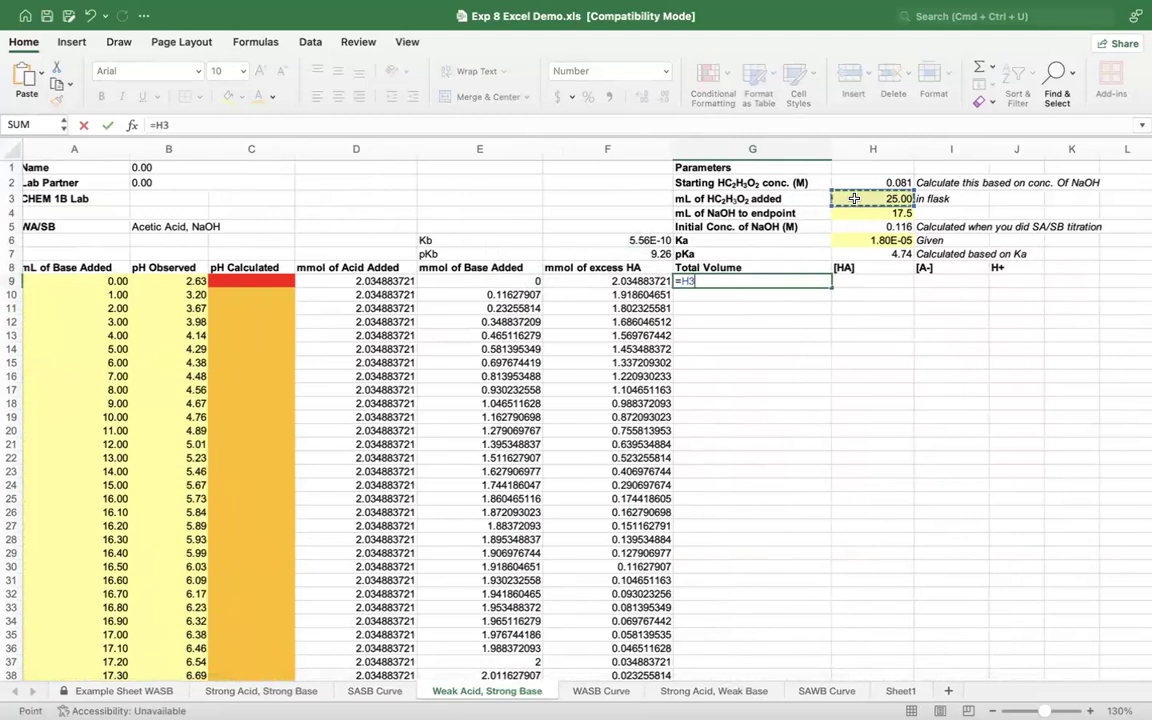
{"action": "left_click", "coordinate": [680, 282]}
{"action": "type", "text": "$"}
{"action": "key", "text": "Right"}
{"action": "type", "text": "$3"}
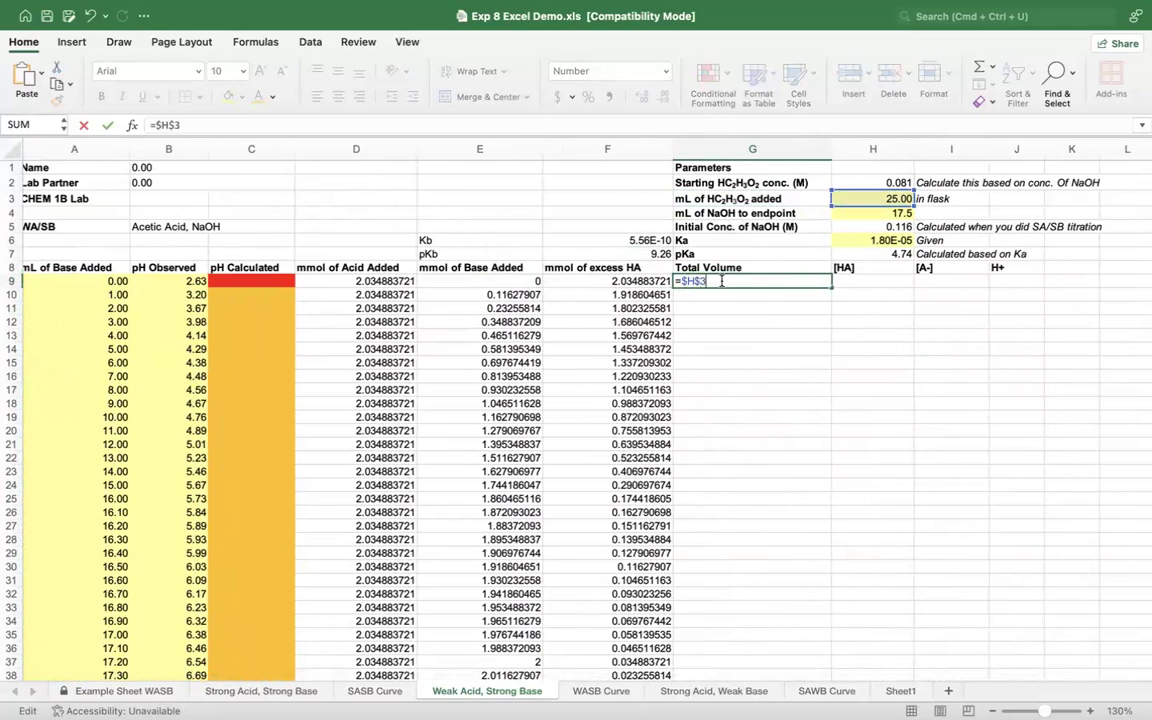
{"action": "type", "text": "+"}
{"action": "left_click", "coordinate": [73, 281]}
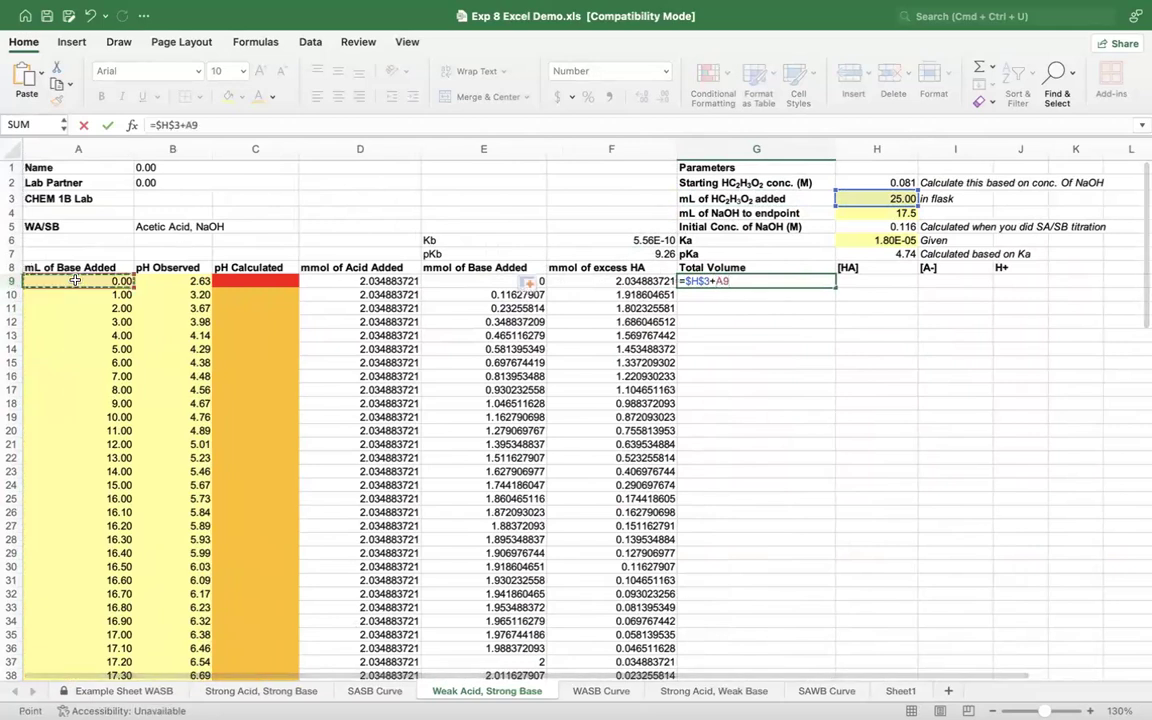
{"action": "key", "text": "Return"}
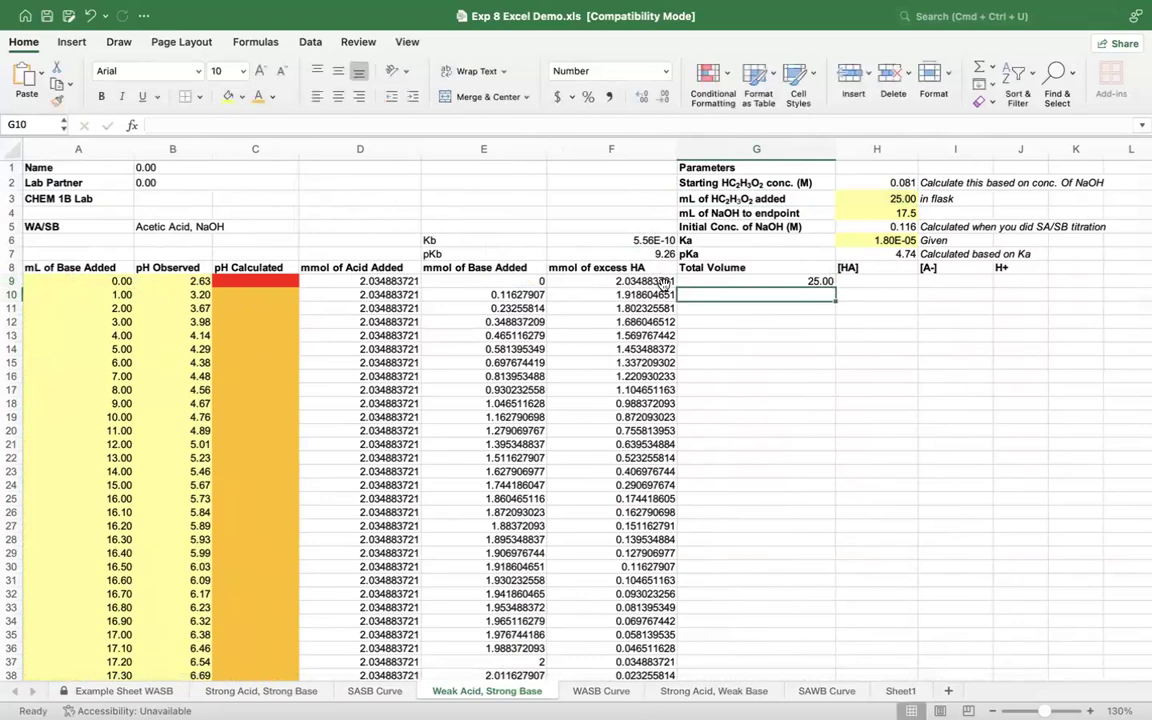
Step: Fill the Total Volume formula from G9 down to G52
{"action": "left_click", "coordinate": [752, 280]}
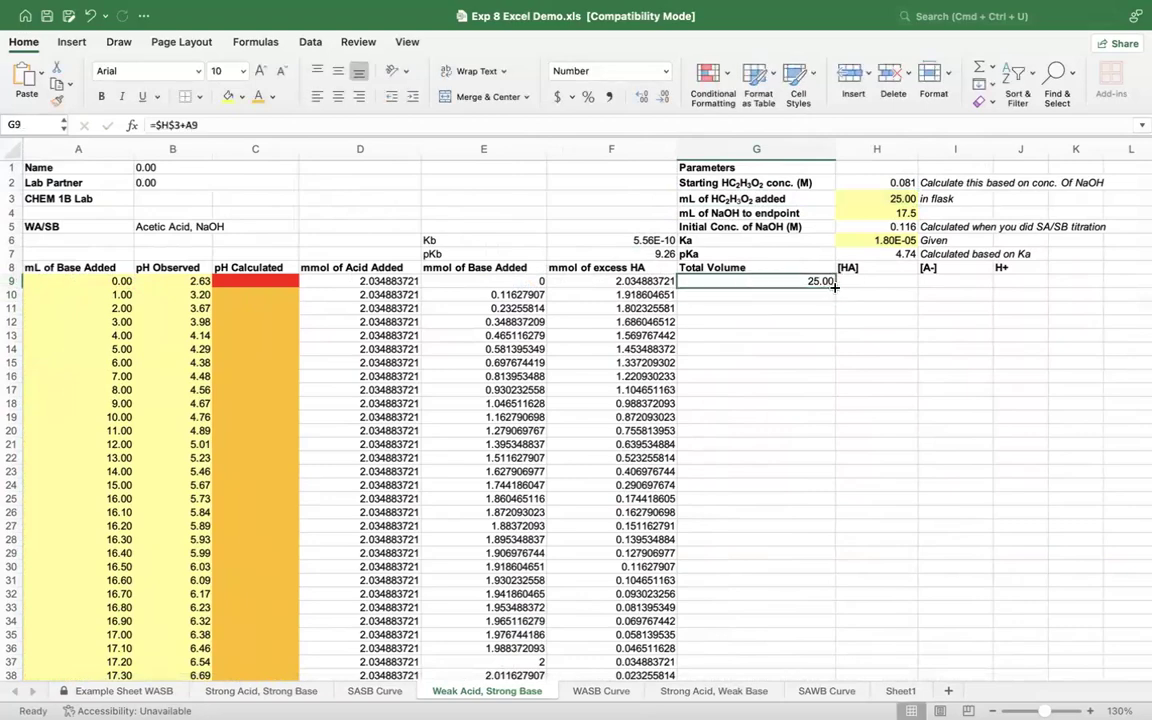
{"action": "left_click_drag", "start_coordinate": [834, 287], "coordinate": [804, 412]}
{"action": "scroll", "coordinate": [804, 412], "scroll_direction": "up", "scroll_amount": 5}
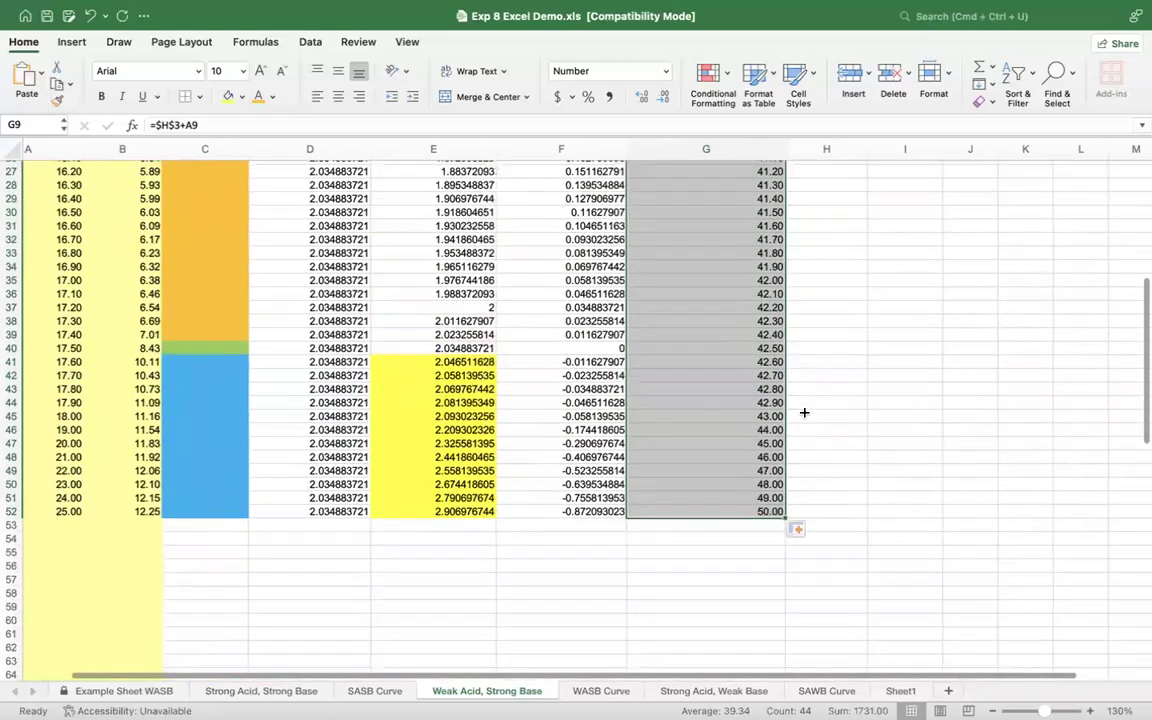
{"action": "scroll", "coordinate": [804, 412], "scroll_direction": "up", "scroll_amount": 5}
{"action": "left_click", "coordinate": [804, 412]}
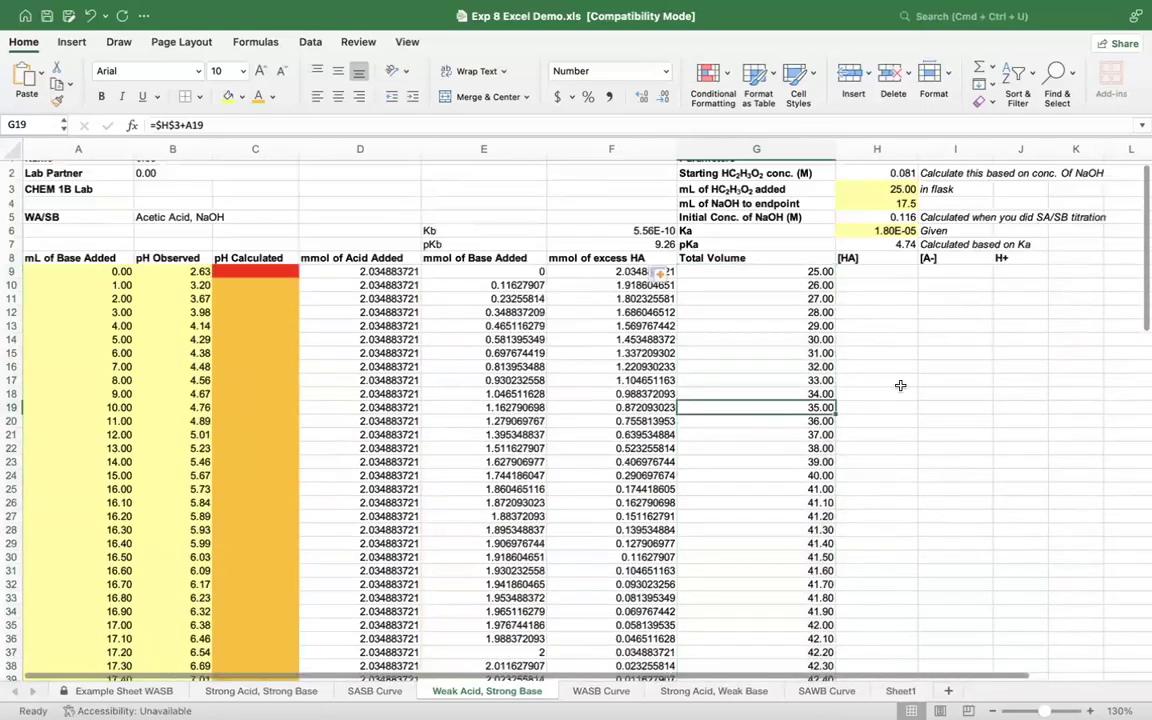
{"action": "scroll", "coordinate": [900, 386], "scroll_direction": "right", "scroll_amount": 1}
{"action": "scroll", "coordinate": [900, 386], "scroll_direction": "left", "scroll_amount": 1}
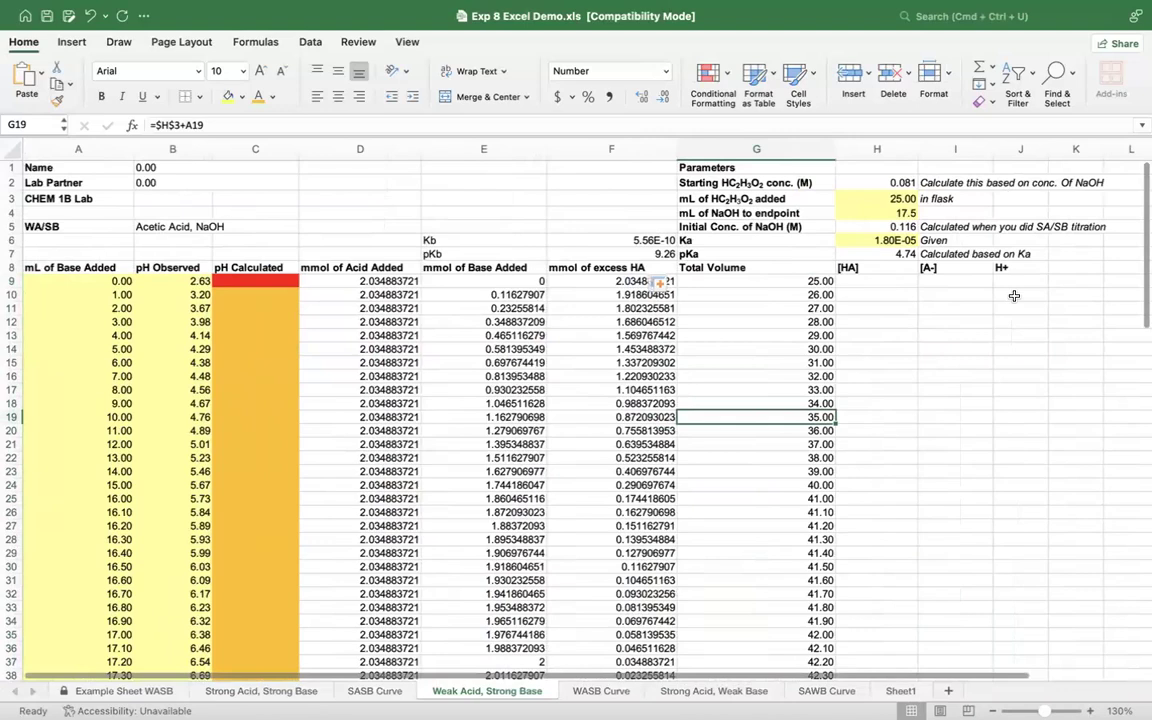
{"action": "left_click", "coordinate": [883, 285]}
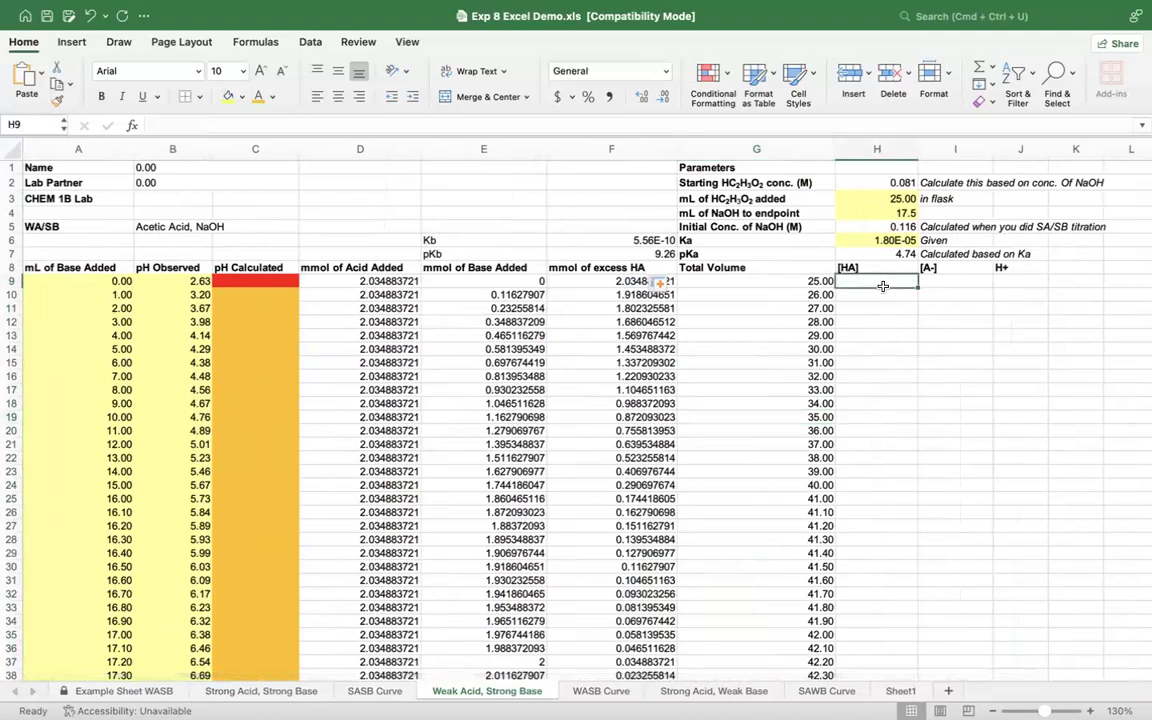
{"action": "left_click", "coordinate": [936, 282]}
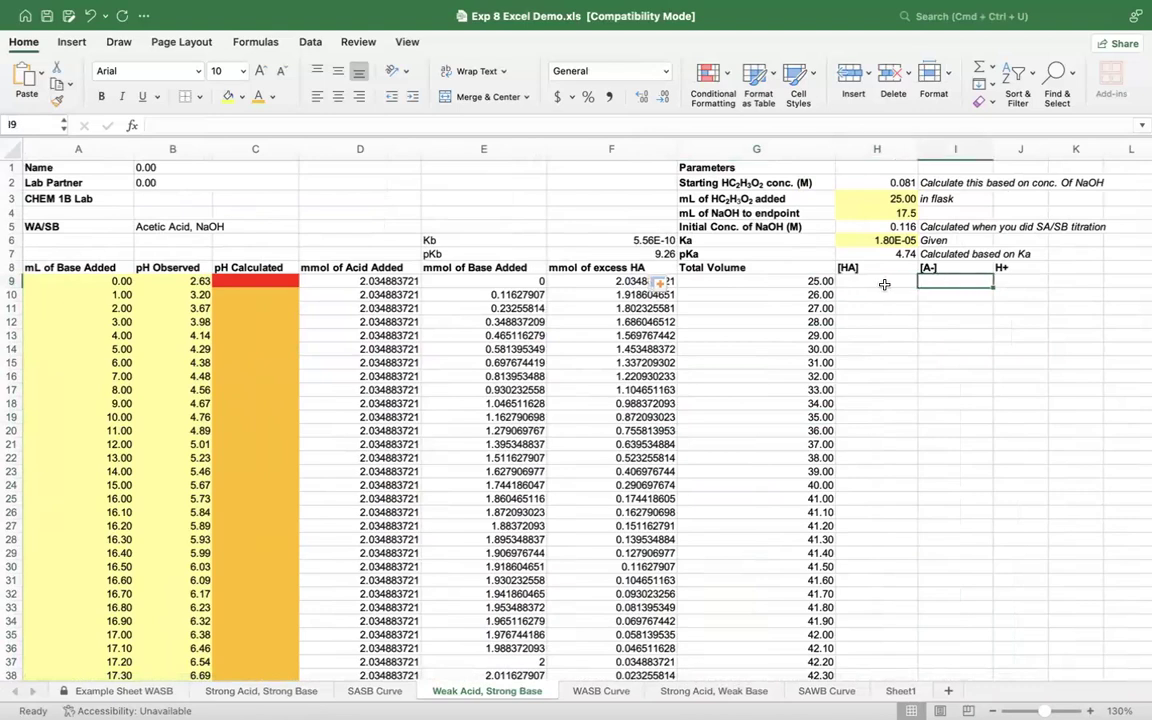
{"action": "scroll", "coordinate": [590, 210], "scroll_direction": "down", "scroll_amount": 4}
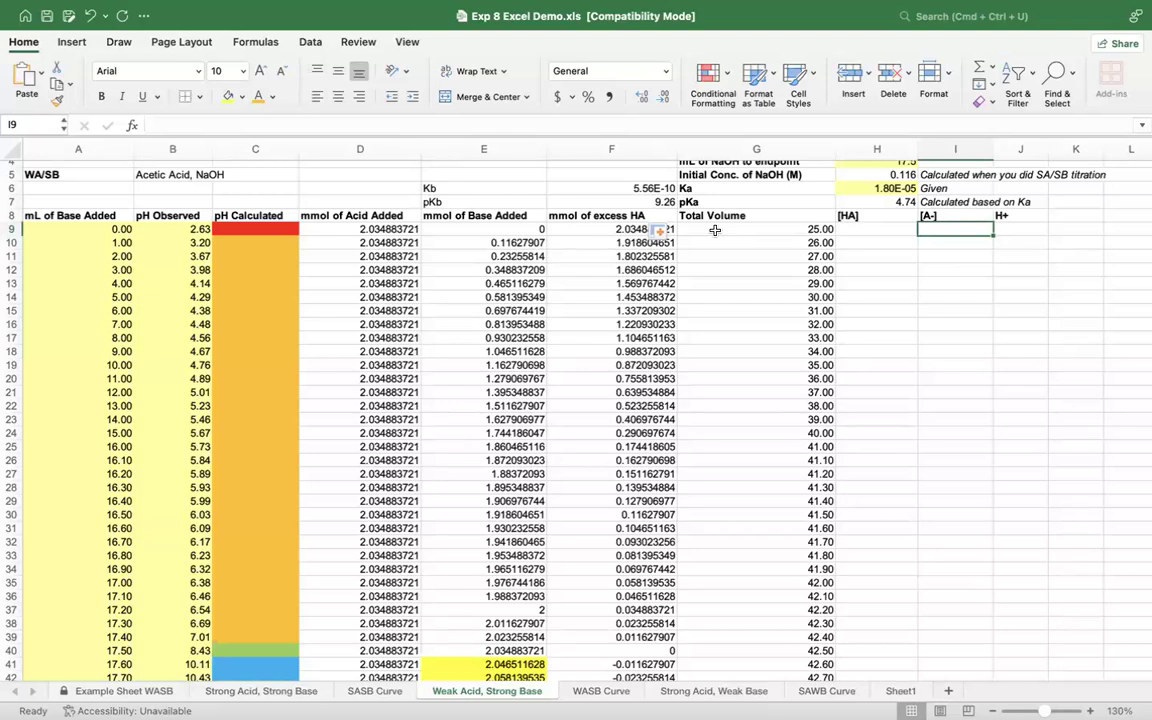
Step: Calculate [HA] in H9 by dividing the mmol of excess HA by the total volume with =F9/G9
{"action": "left_click", "coordinate": [857, 190]}
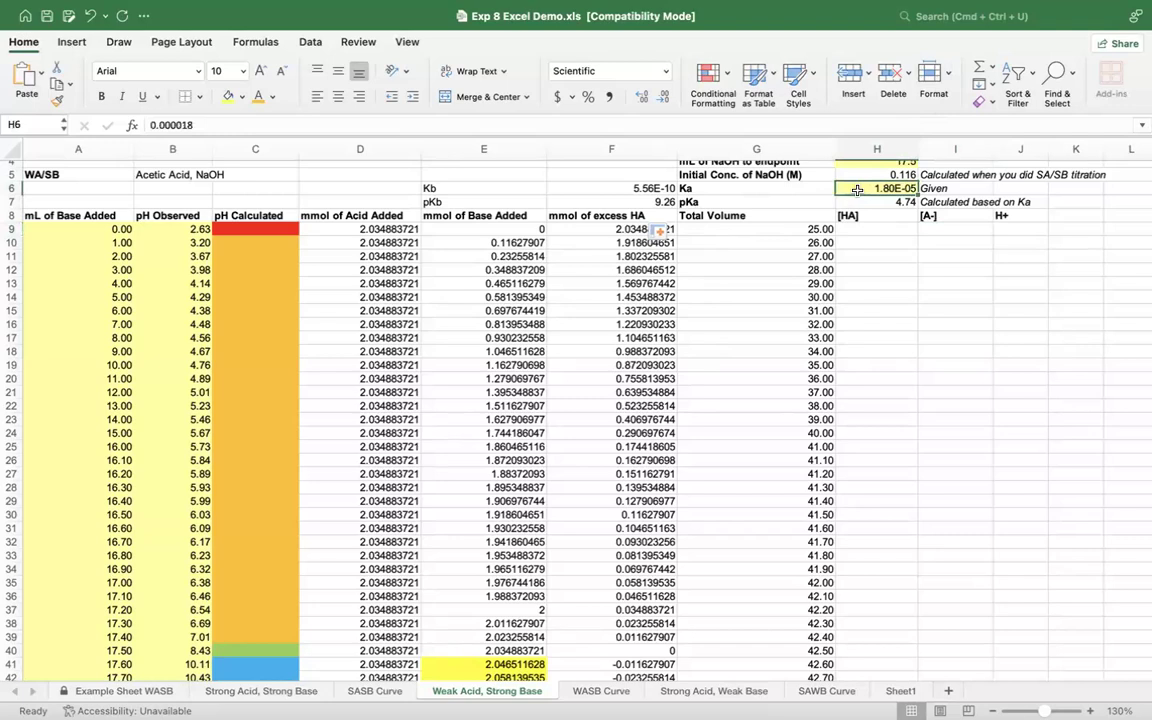
{"action": "left_click", "coordinate": [881, 230]}
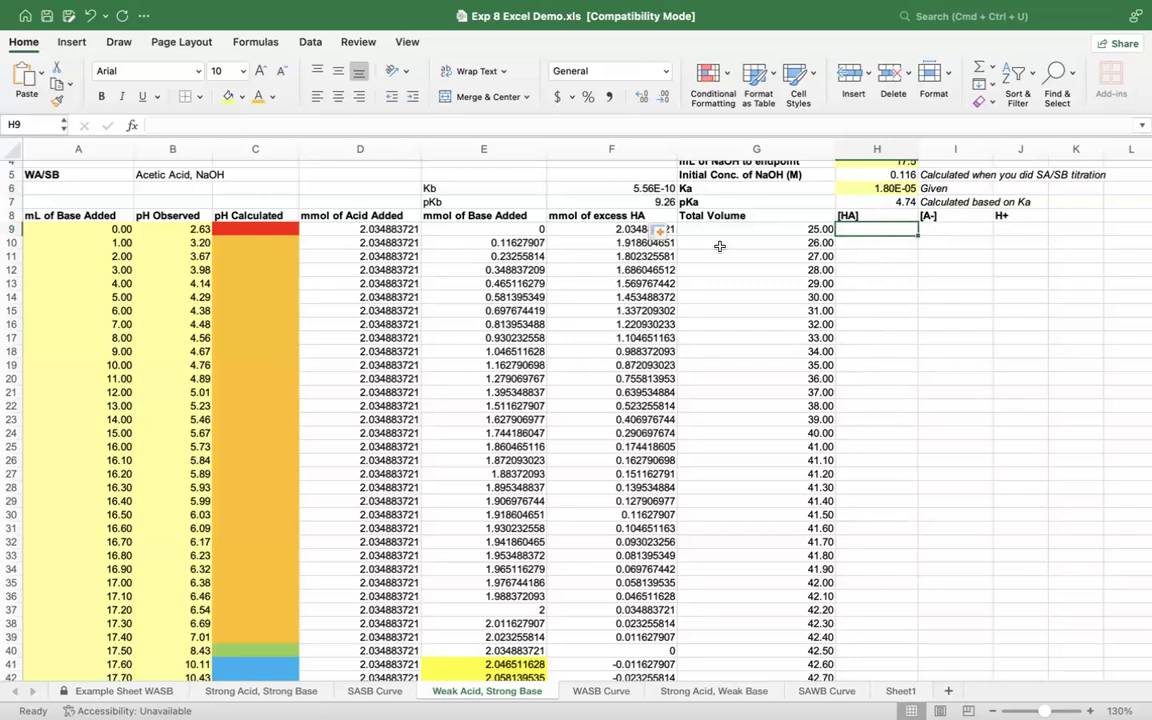
{"action": "type", "text": "="}
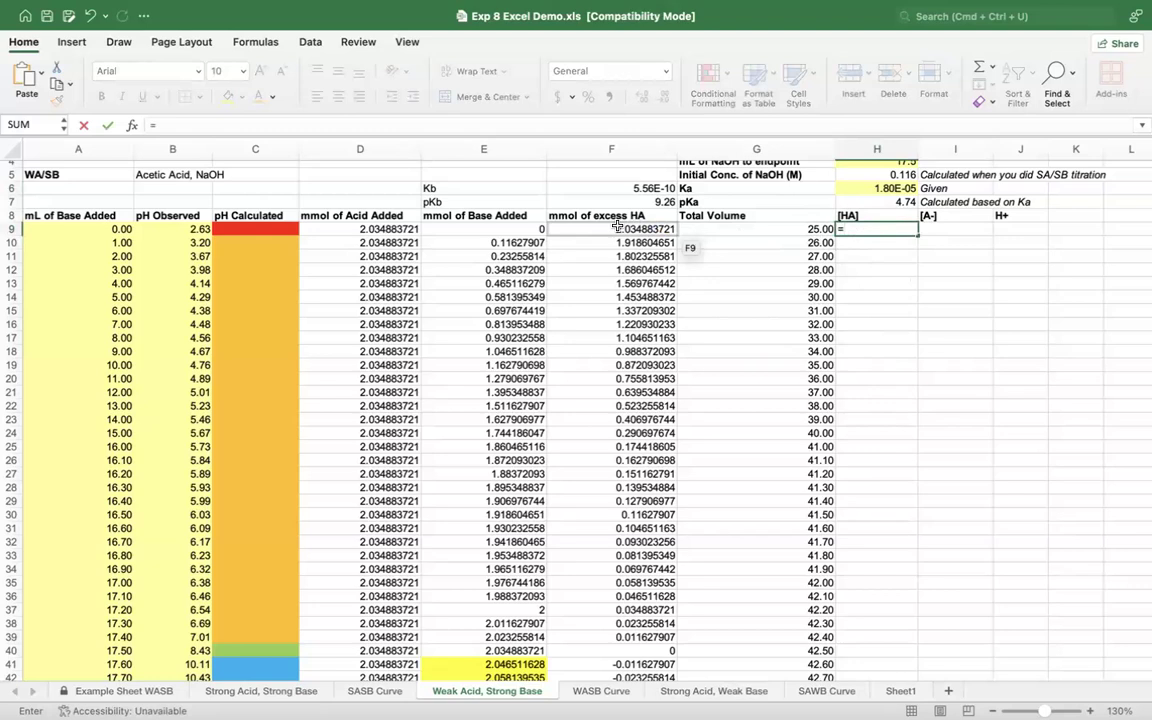
{"action": "left_click", "coordinate": [588, 229]}
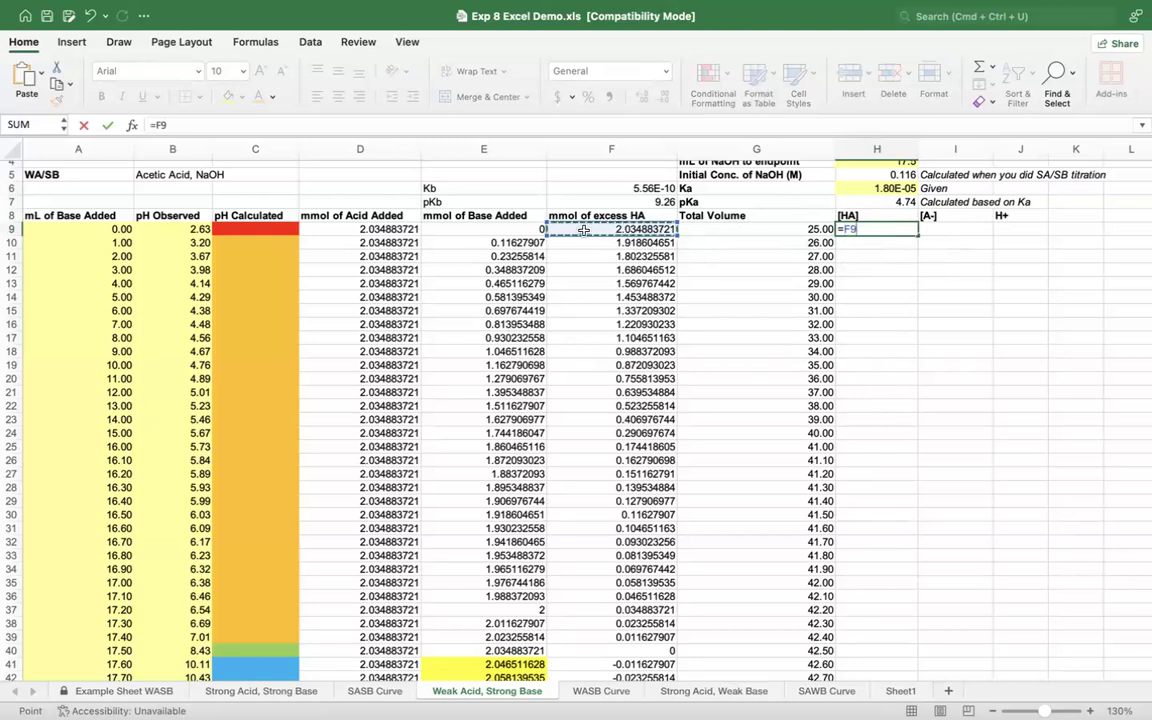
{"action": "type", "text": "/"}
{"action": "left_click", "coordinate": [711, 229]}
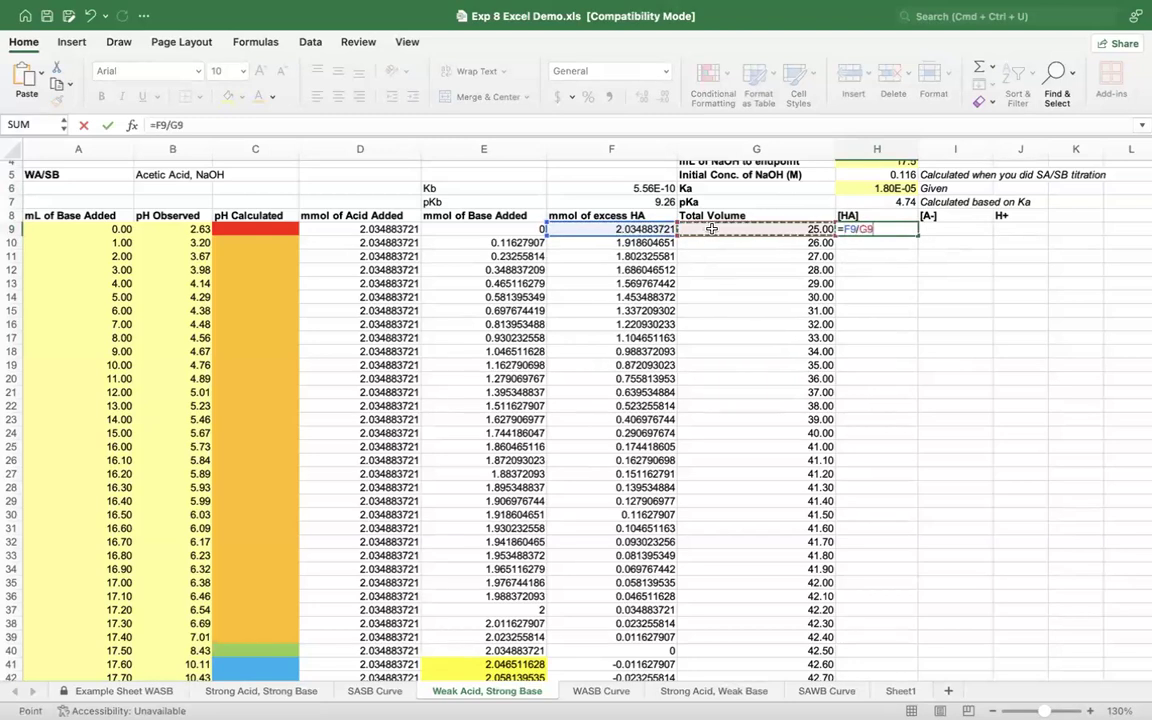
{"action": "key", "text": "Return"}
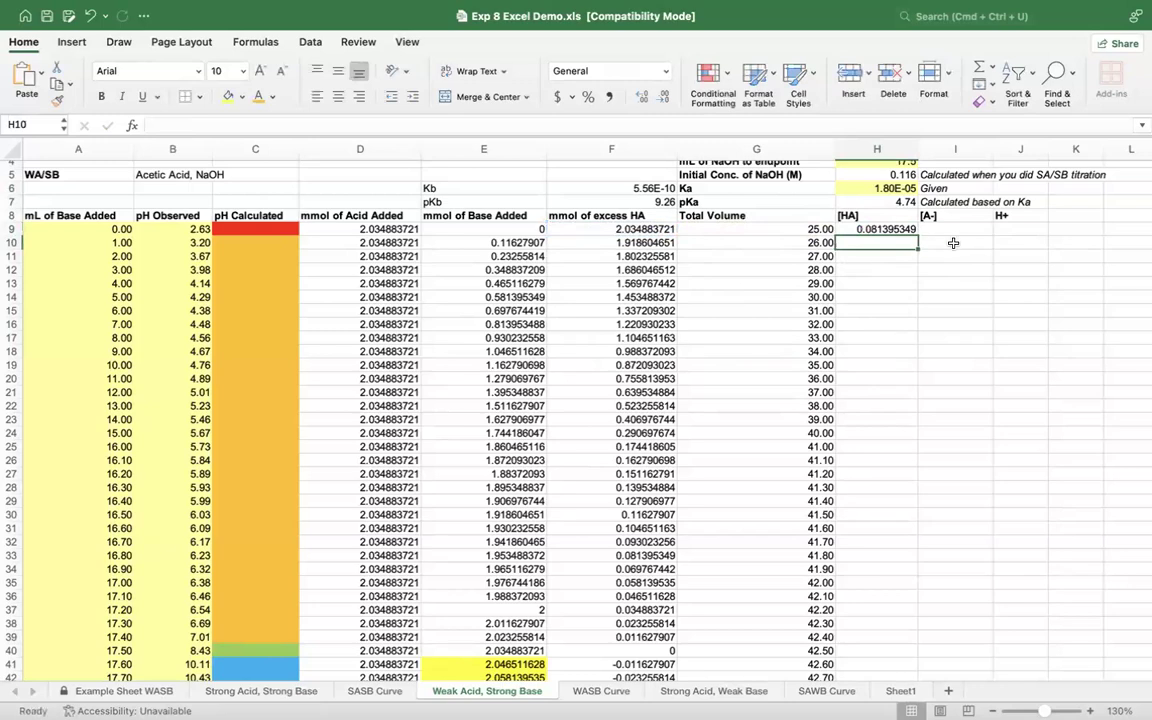
Step: Fill the [HA] formula from H9 down to H52, and pull the filled range back to end at H40
{"action": "left_click", "coordinate": [903, 229]}
{"action": "left_click_drag", "start_coordinate": [917, 234], "coordinate": [903, 660]}
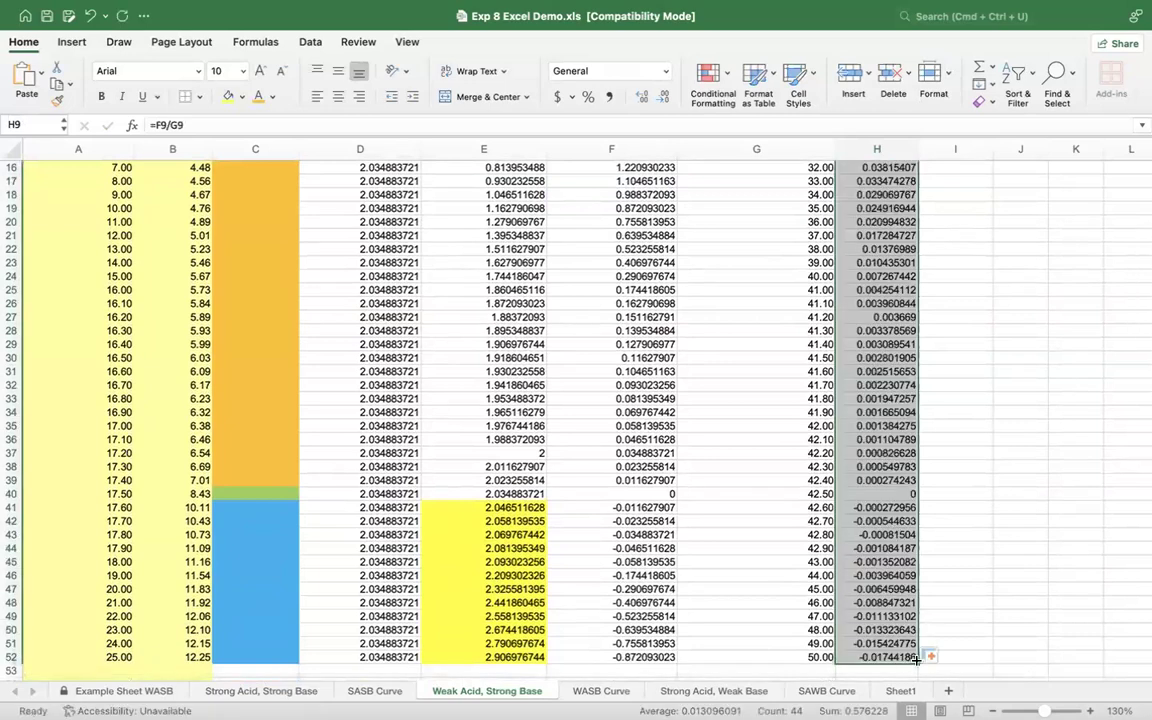
{"action": "left_click_drag", "start_coordinate": [915, 659], "coordinate": [915, 505]}
{"action": "scroll", "coordinate": [915, 508], "scroll_direction": "up", "scroll_amount": 5}
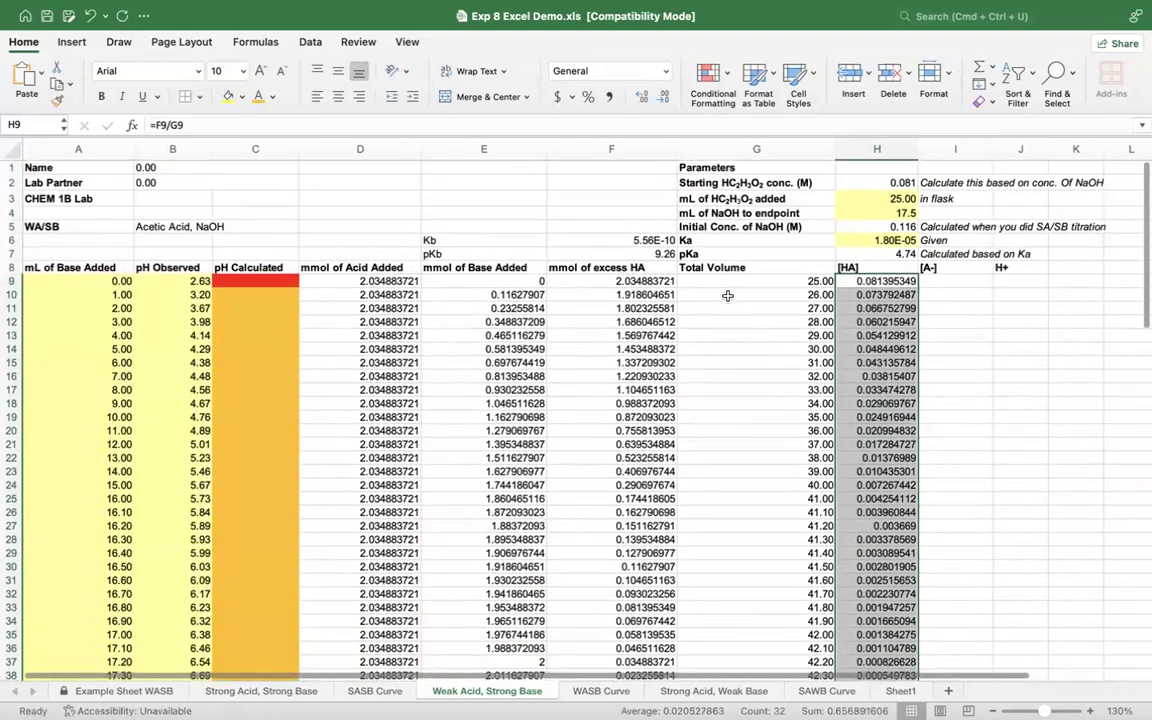
Step: Remove the red fill color from the first pH Calculated cell, C9
{"action": "left_click", "coordinate": [950, 282]}
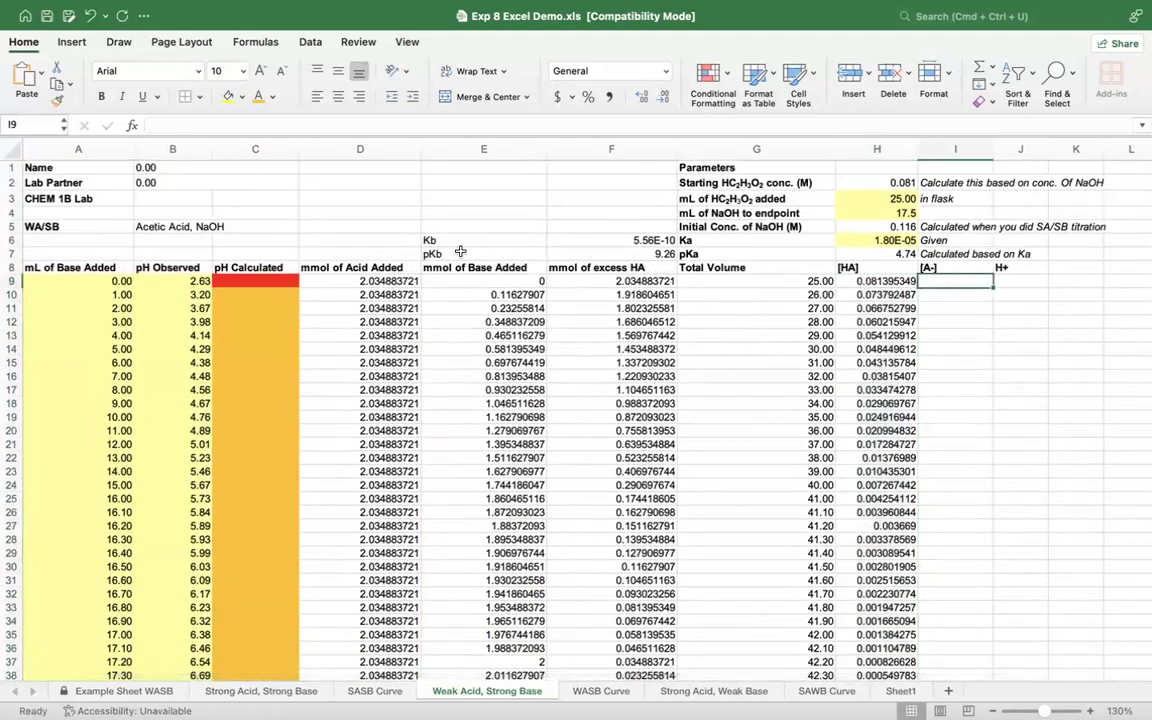
{"action": "left_click", "coordinate": [252, 281]}
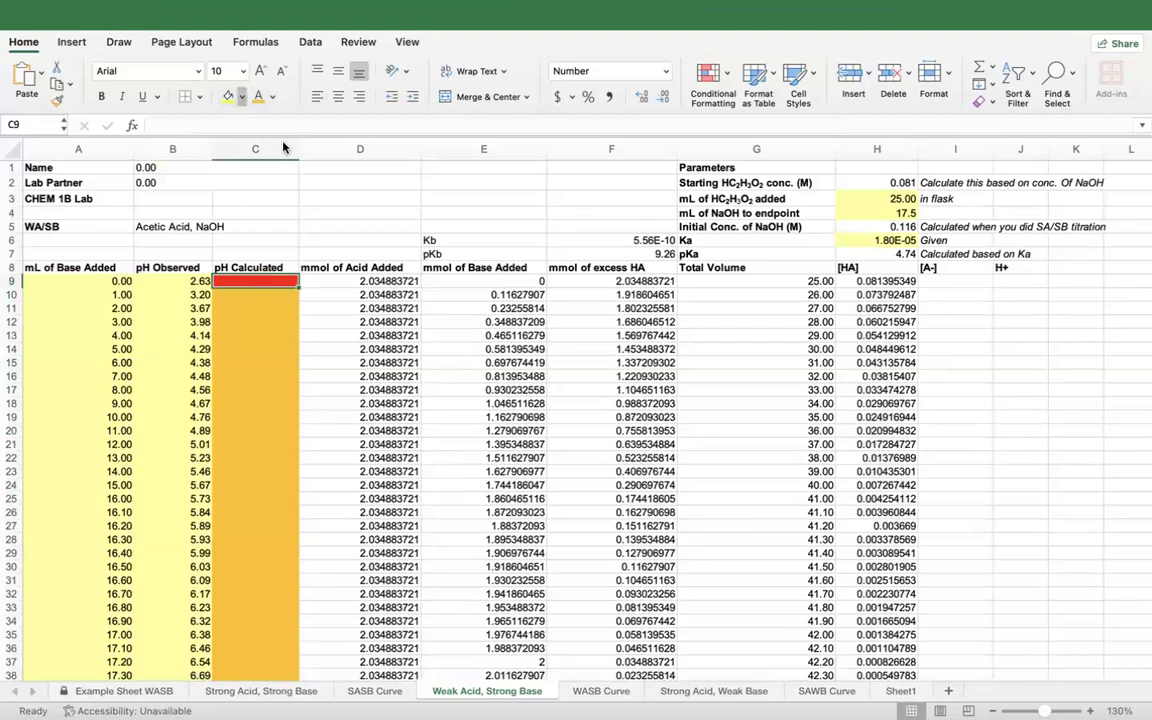
{"action": "left_click", "coordinate": [273, 186]}
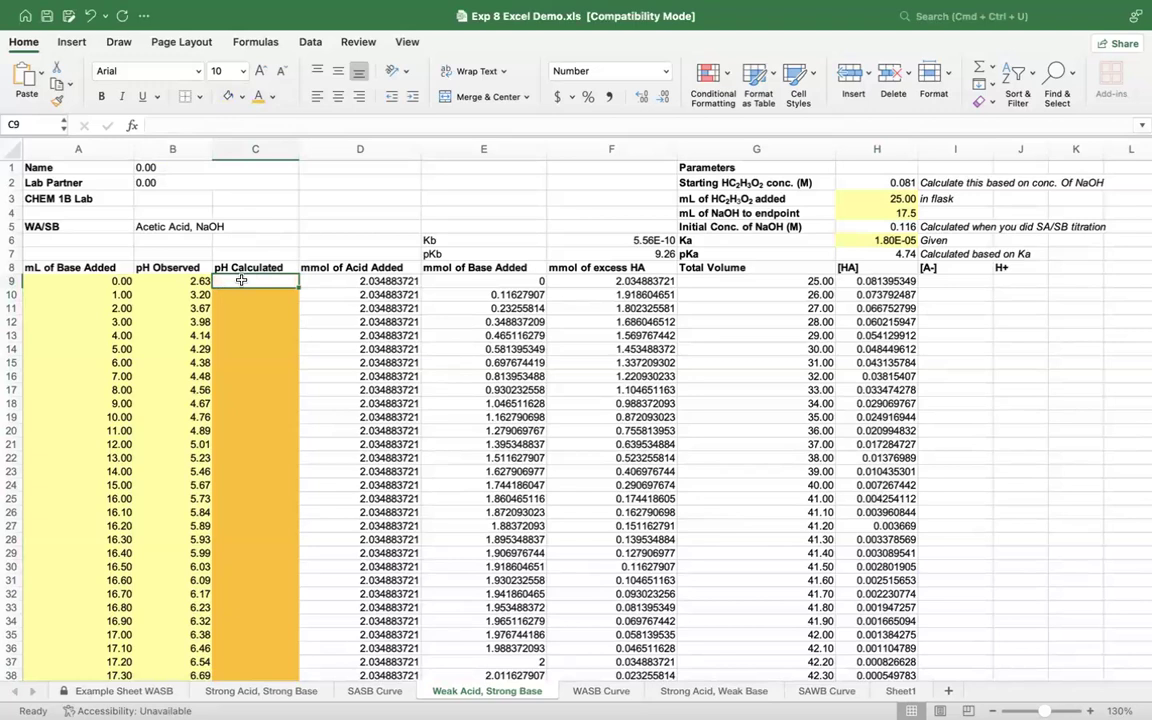
Step: Enter the product of Ka and the initial [HA] in C9 with the formula =(H6*H9)
{"action": "type", "text": "=("}
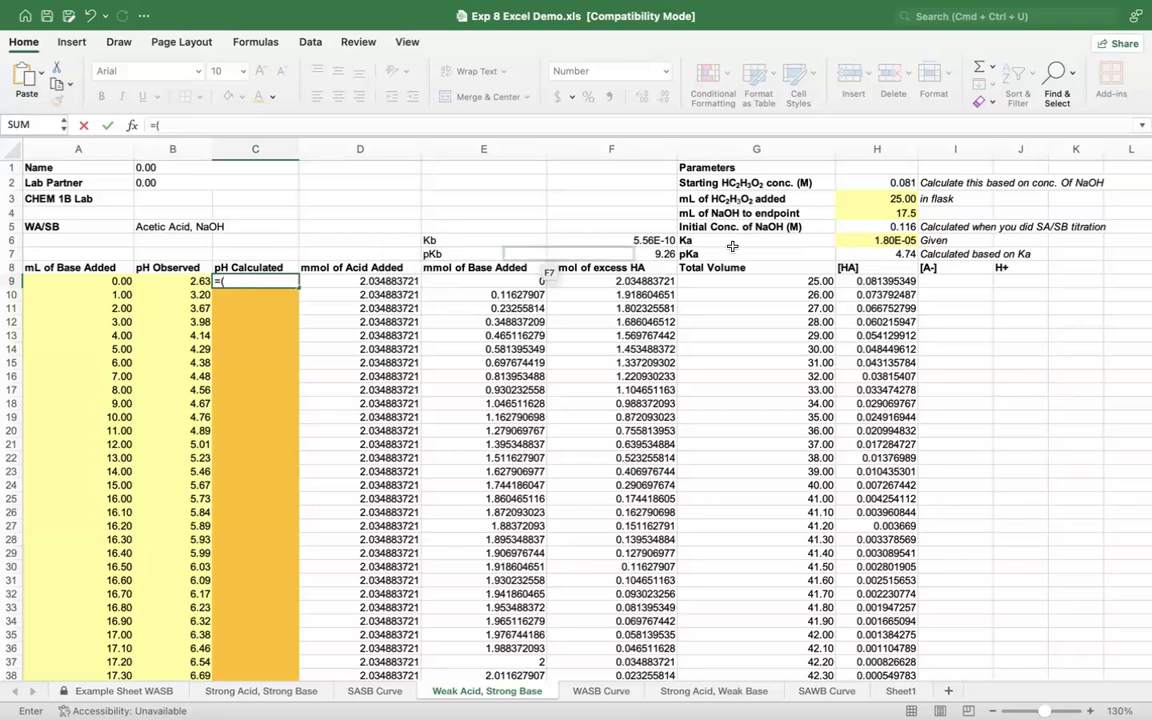
{"action": "left_click", "coordinate": [871, 240]}
{"action": "type", "text": "*"}
{"action": "left_click", "coordinate": [862, 281]}
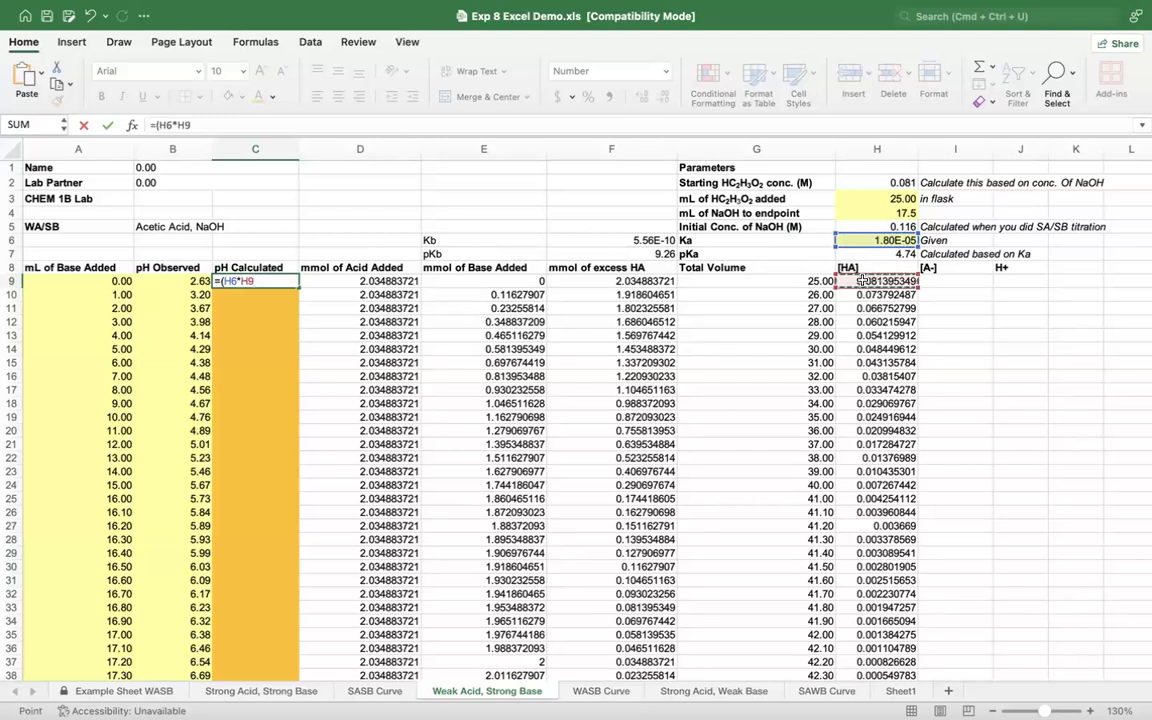
{"action": "type", "text": ")"}
{"action": "key", "text": "shift+Tab"}
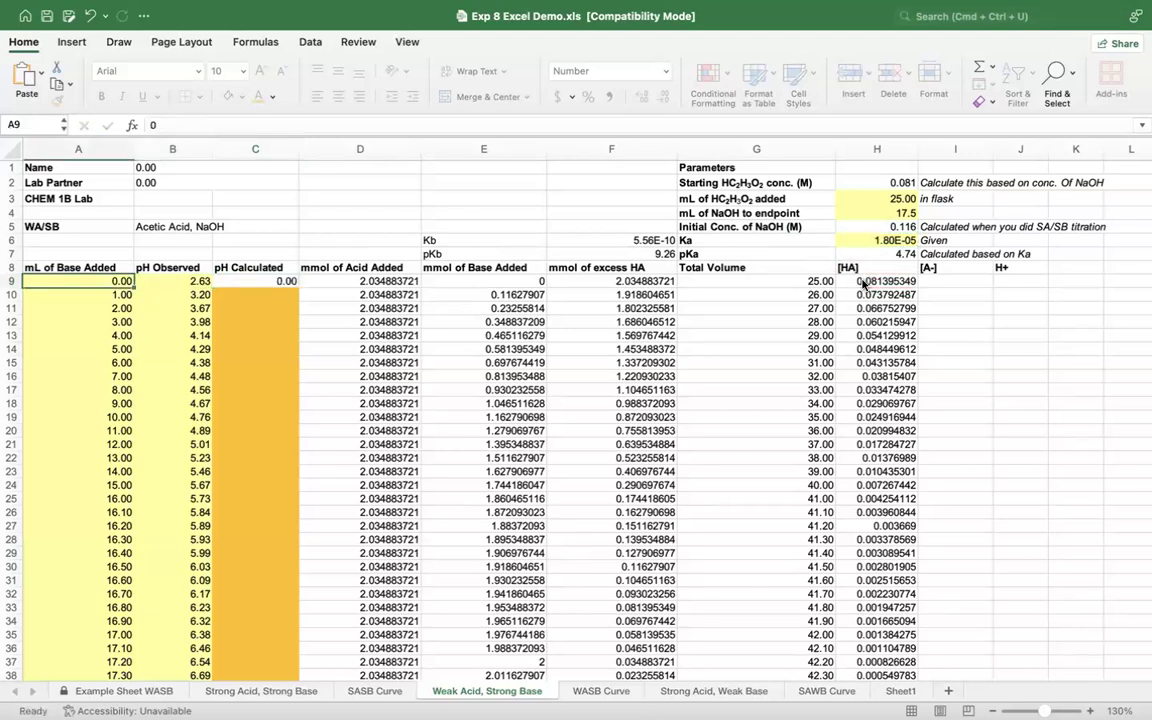
{"action": "key", "text": "Tab"}
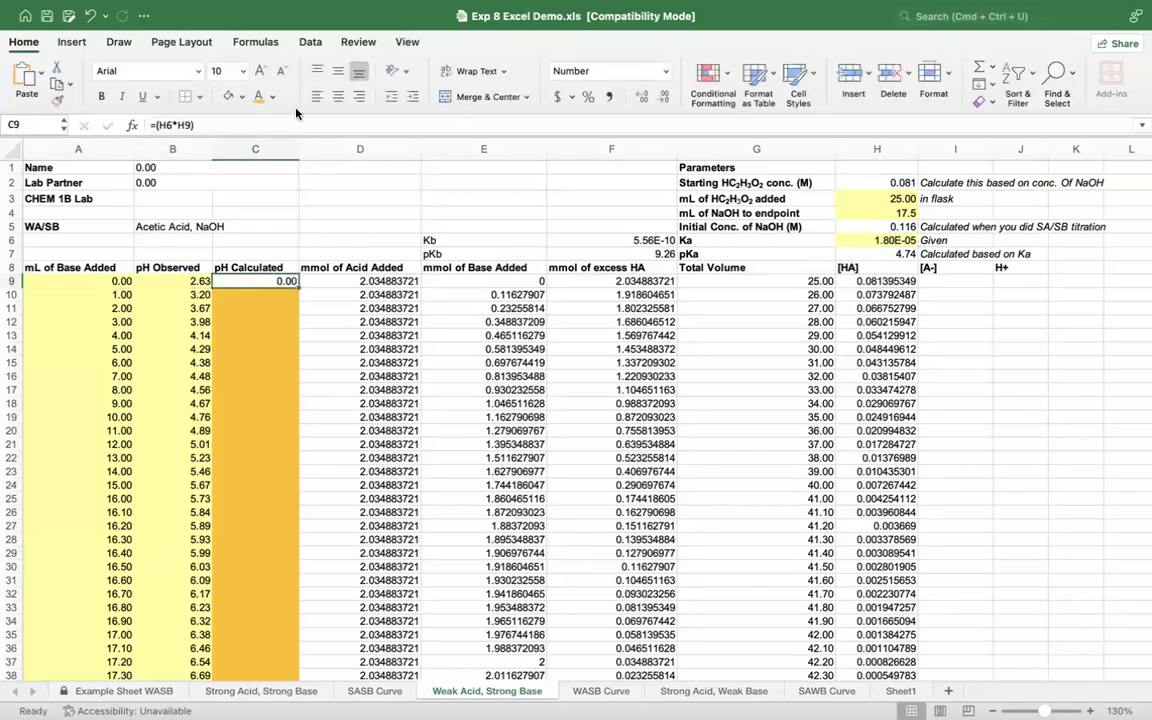
Step: Wrap the product in C9 in a square root so the formula reads =SQRT(H6*H9)
{"action": "left_click", "coordinate": [157, 126]}
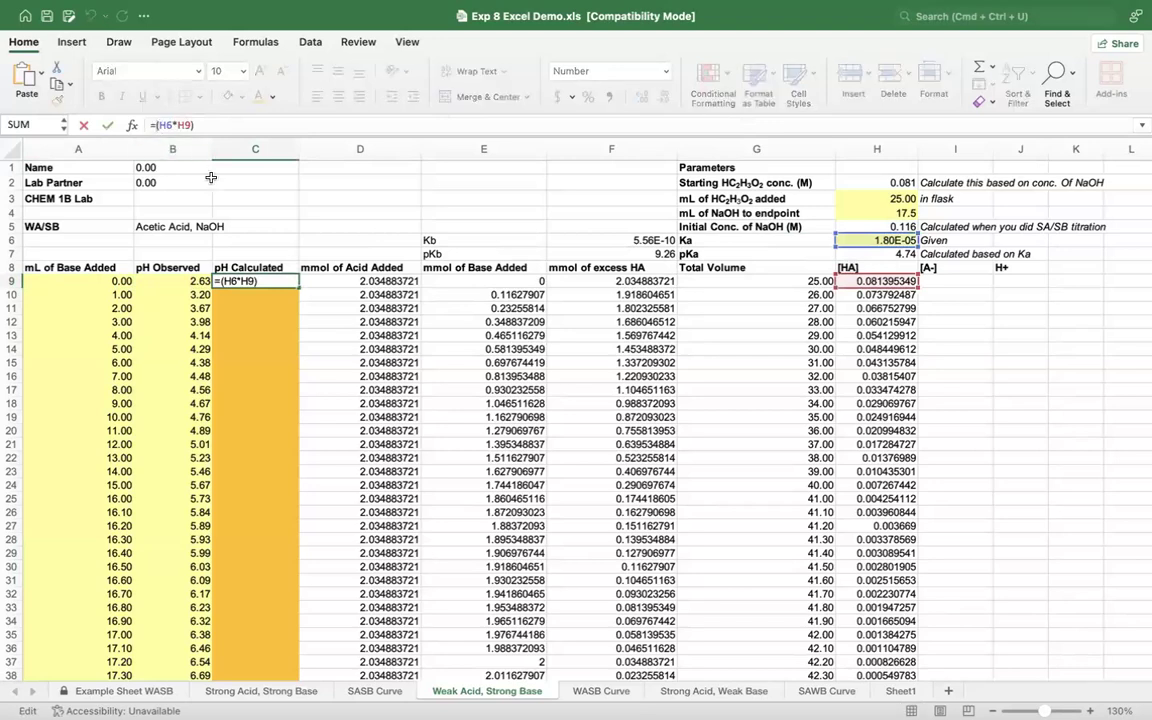
{"action": "type", "text": "sq"}
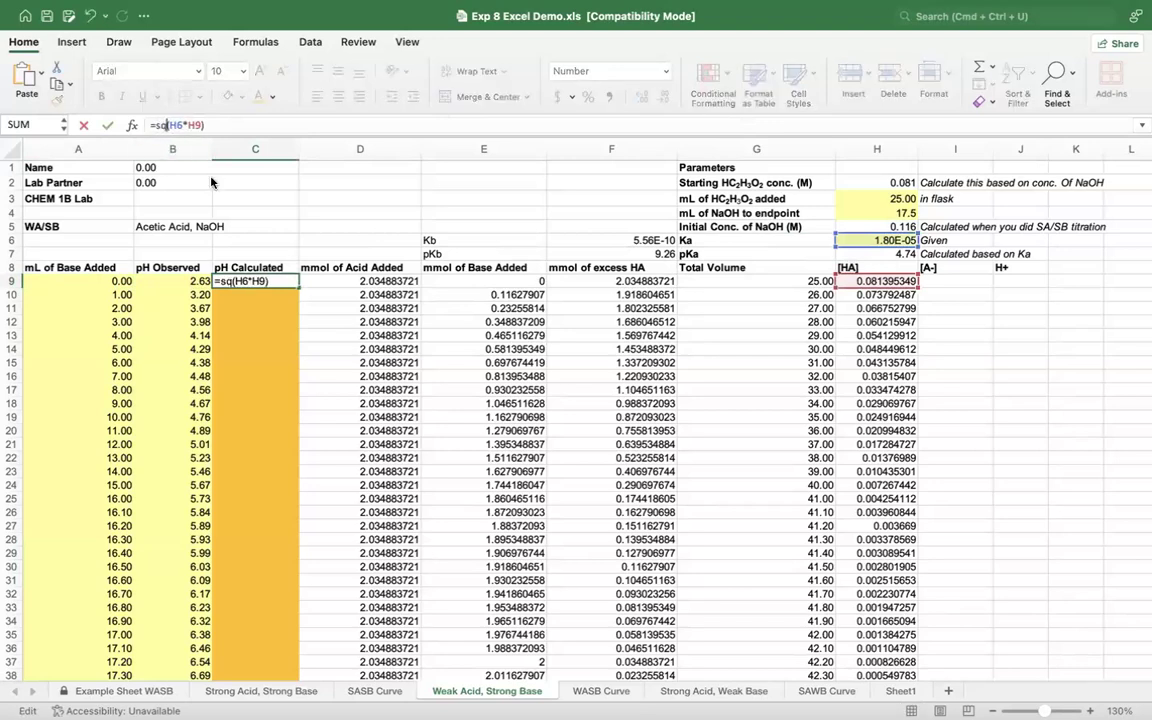
{"action": "left_click", "coordinate": [182, 158]}
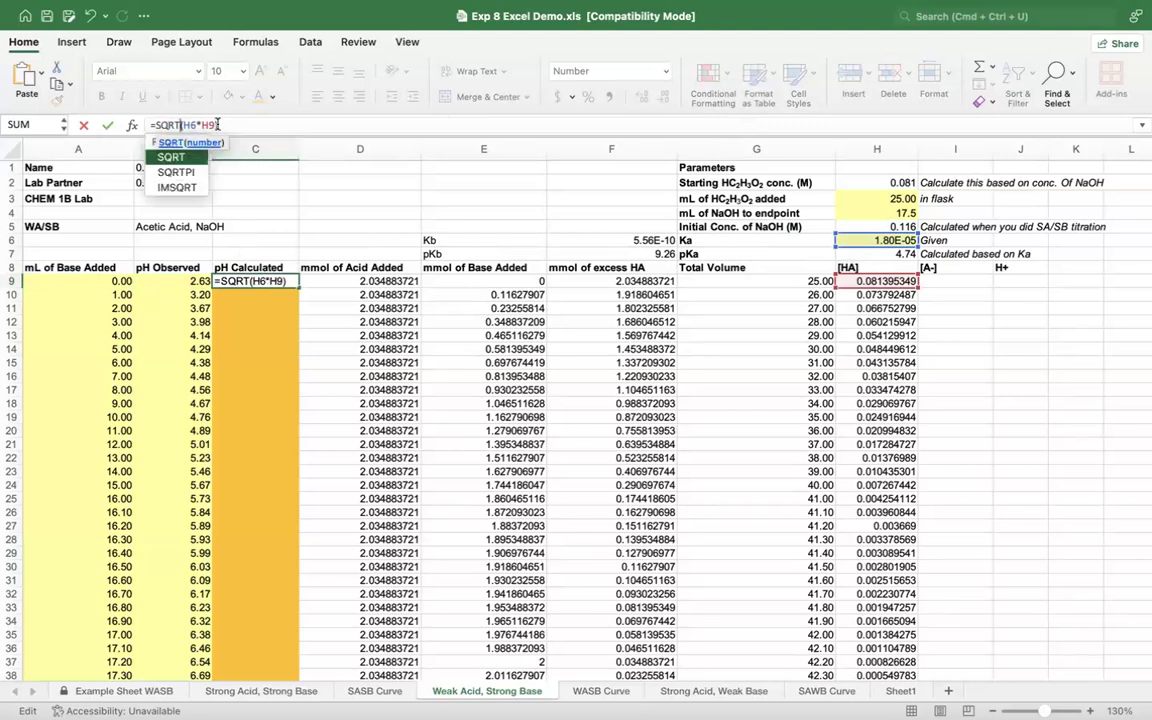
Step: Convert the C9 formula to a pH by taking the negative logarithm, making it =-LOG(SQRT(H6*H9))
{"action": "left_click", "coordinate": [224, 125]}
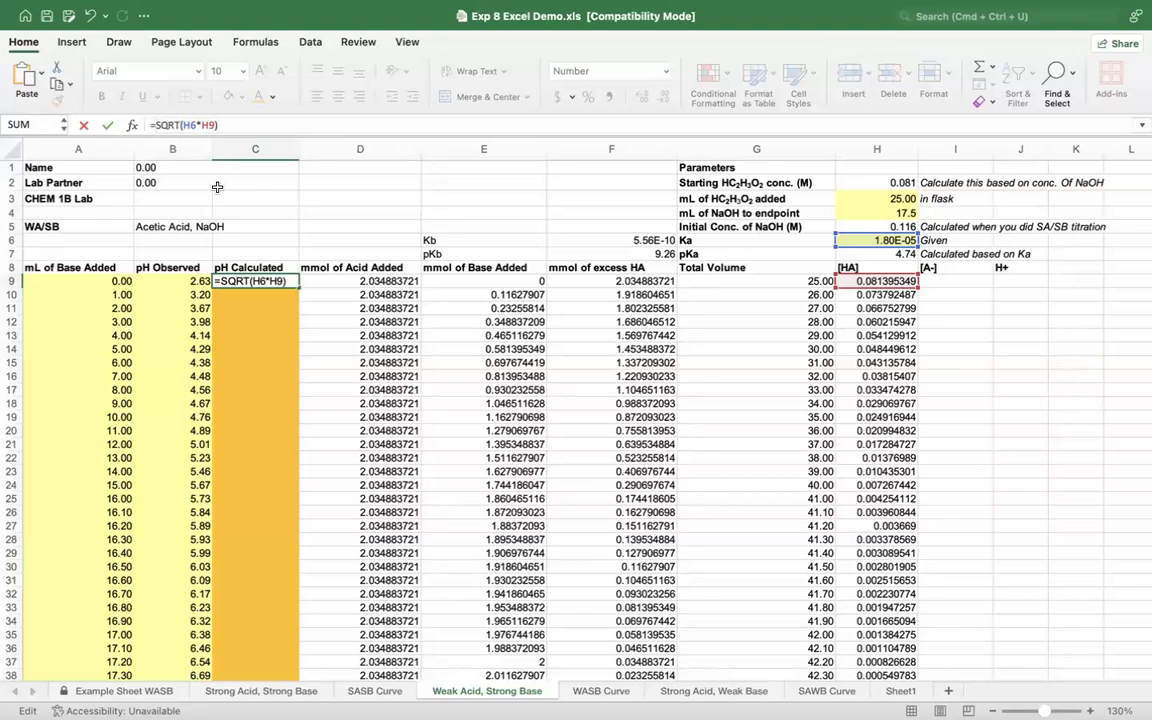
{"action": "type", "text": "-LOG"}
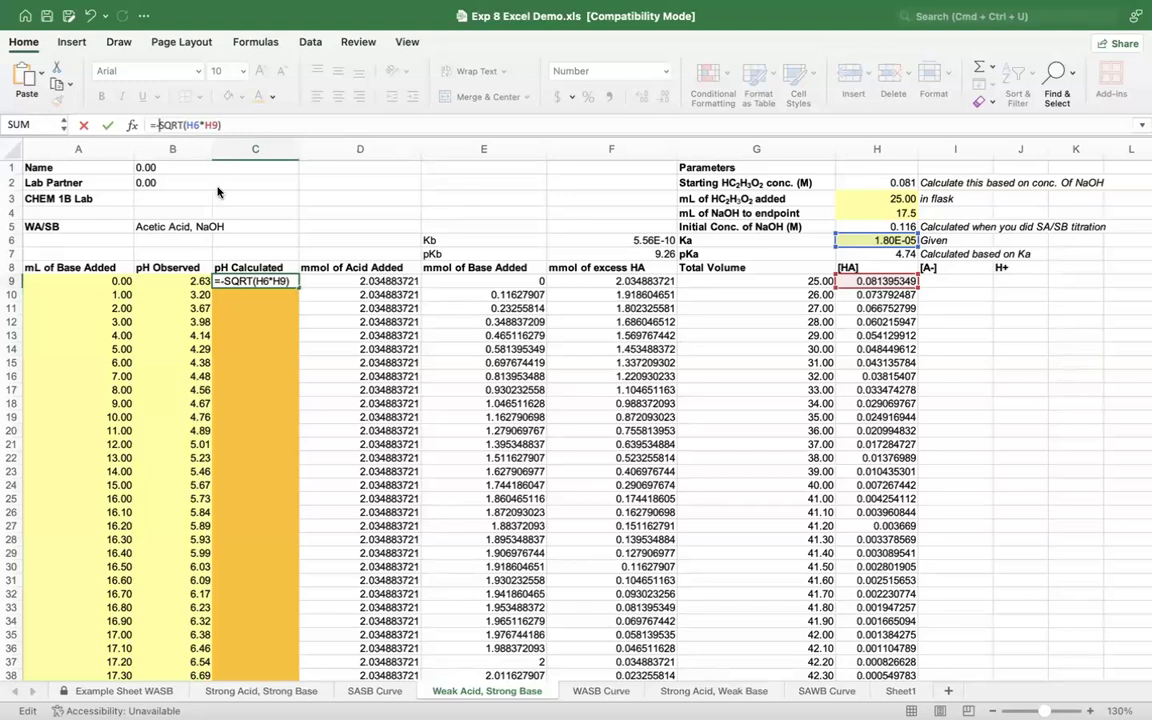
{"action": "type", "text": "("}
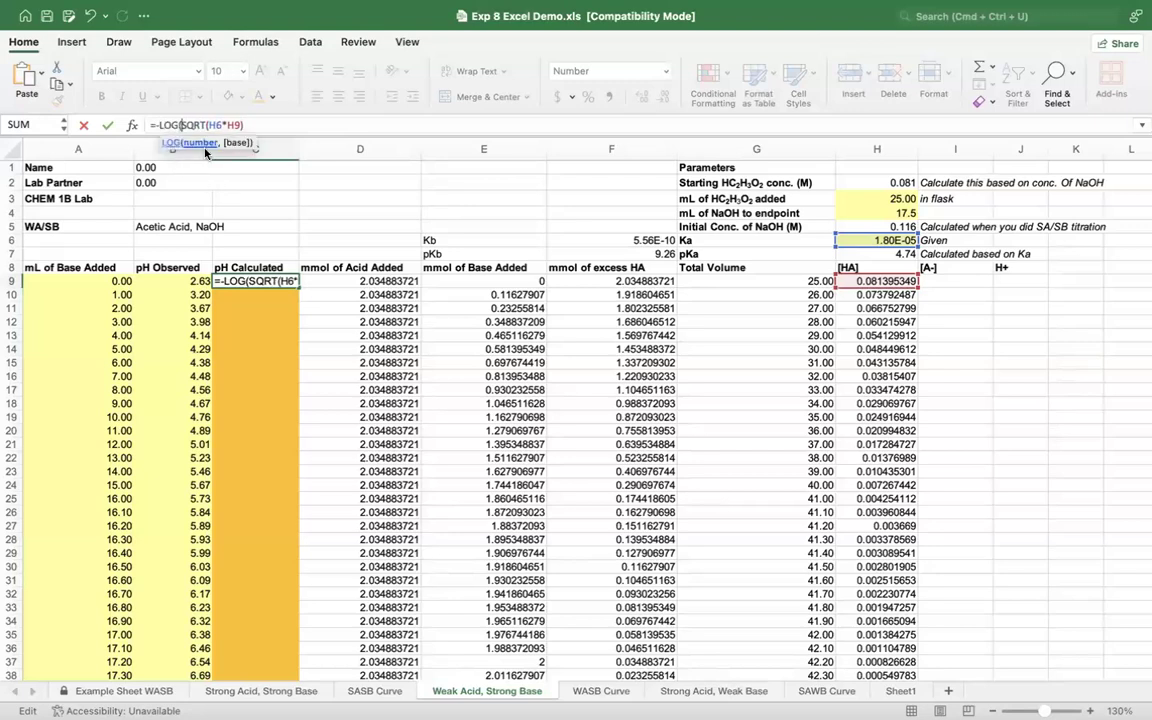
{"action": "left_click", "coordinate": [254, 125]}
{"action": "type", "text": ")"}
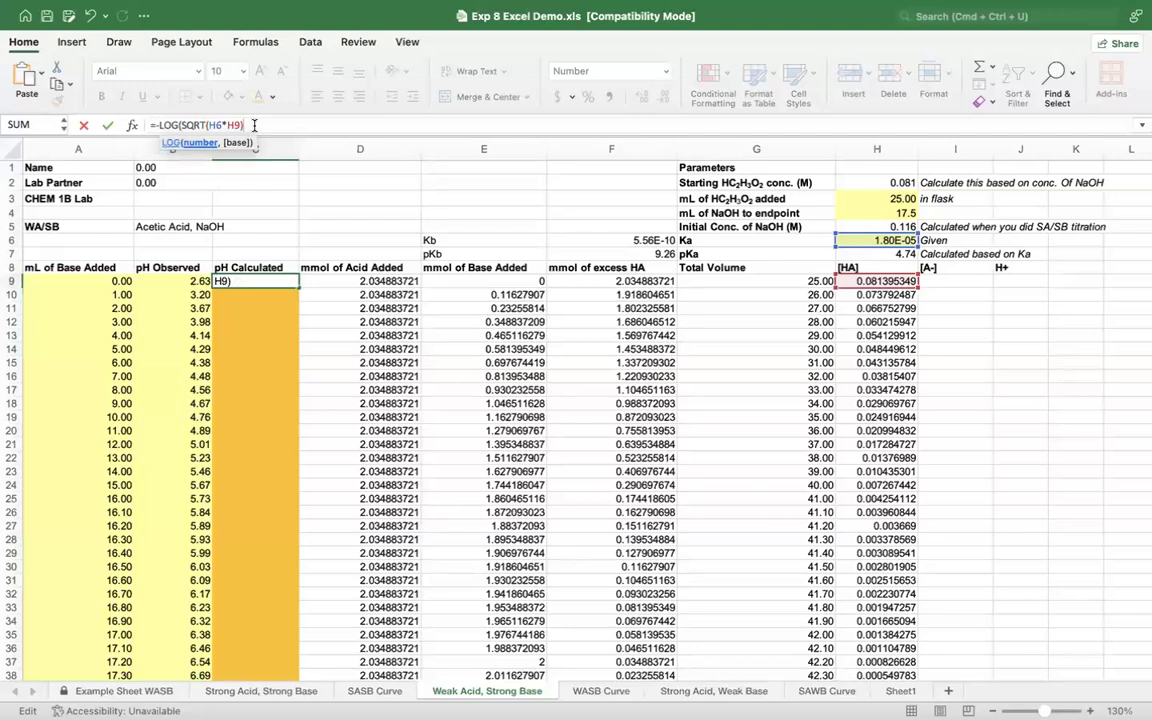
{"action": "type", "text": ")"}
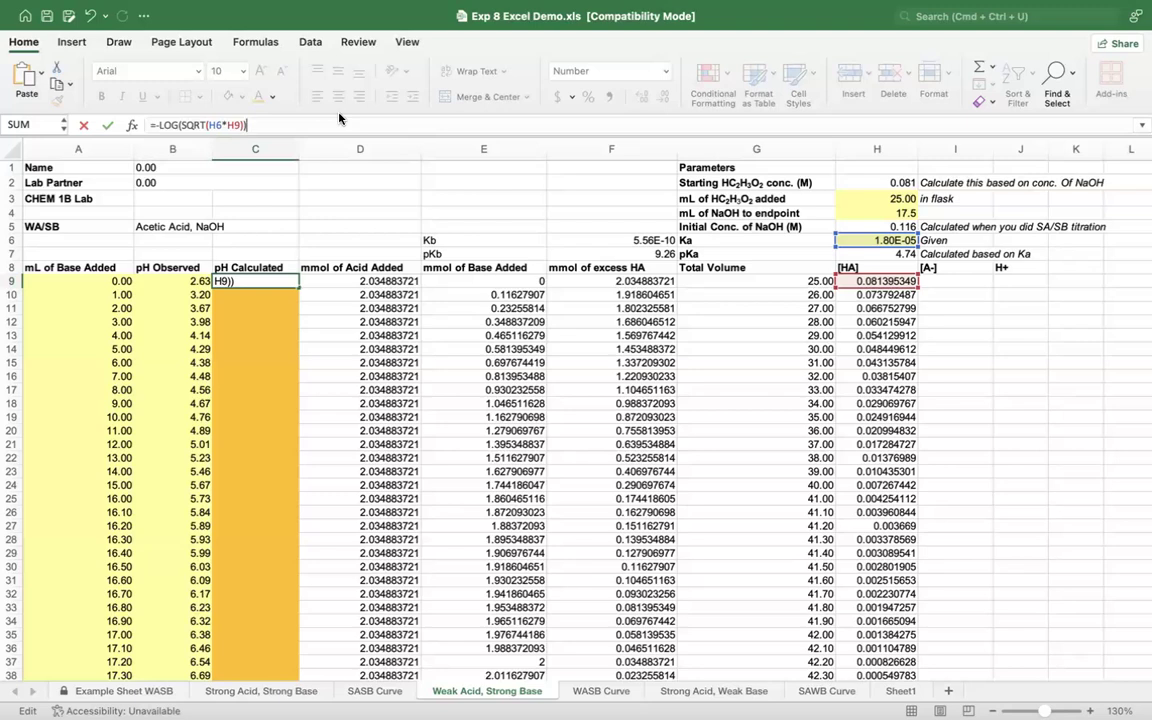
{"action": "key", "text": "Return"}
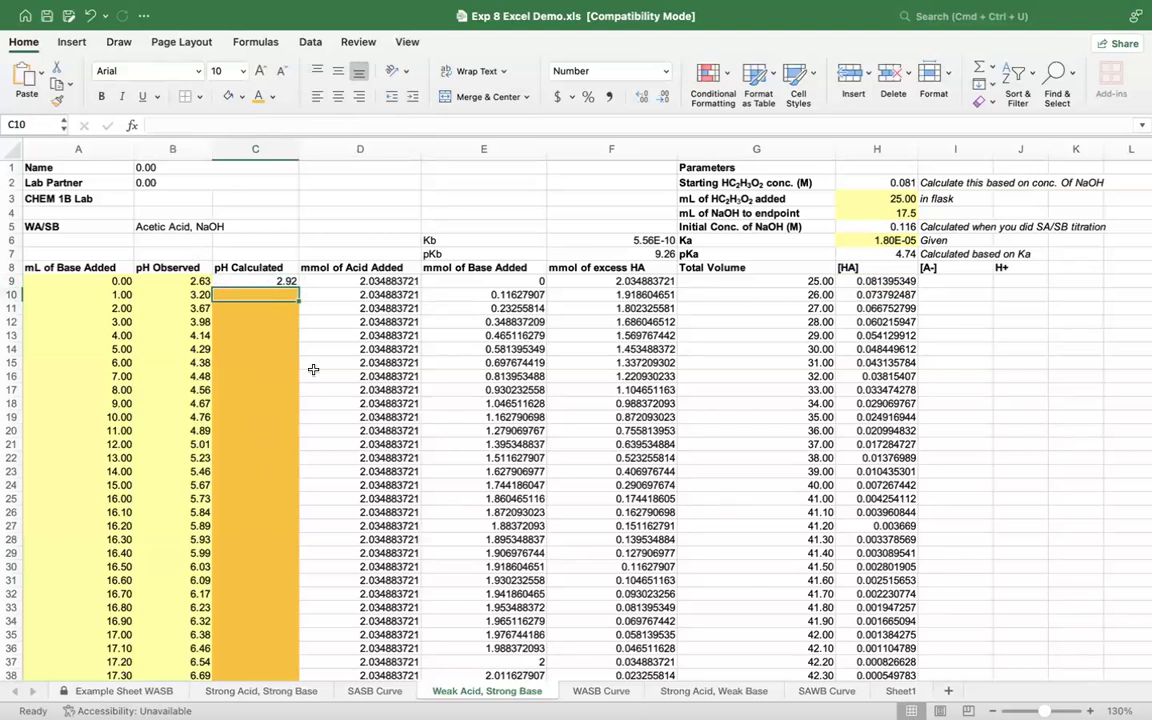
{"action": "left_click", "coordinate": [125, 296]}
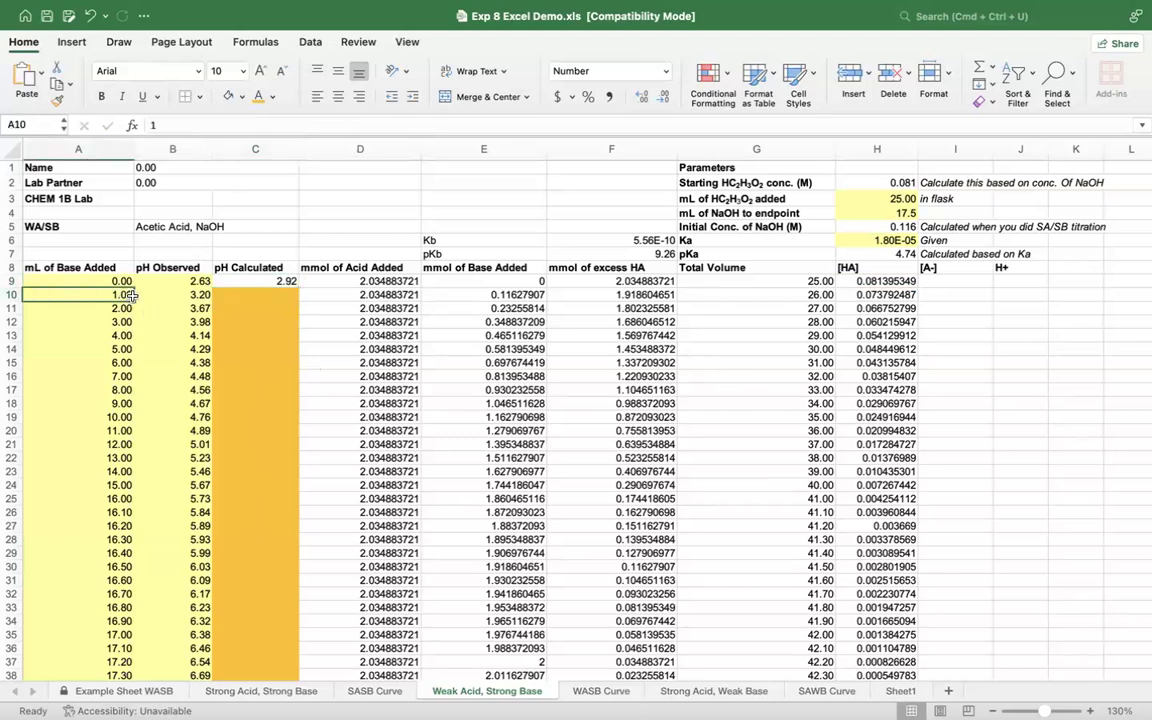
{"action": "left_click", "coordinate": [948, 294]}
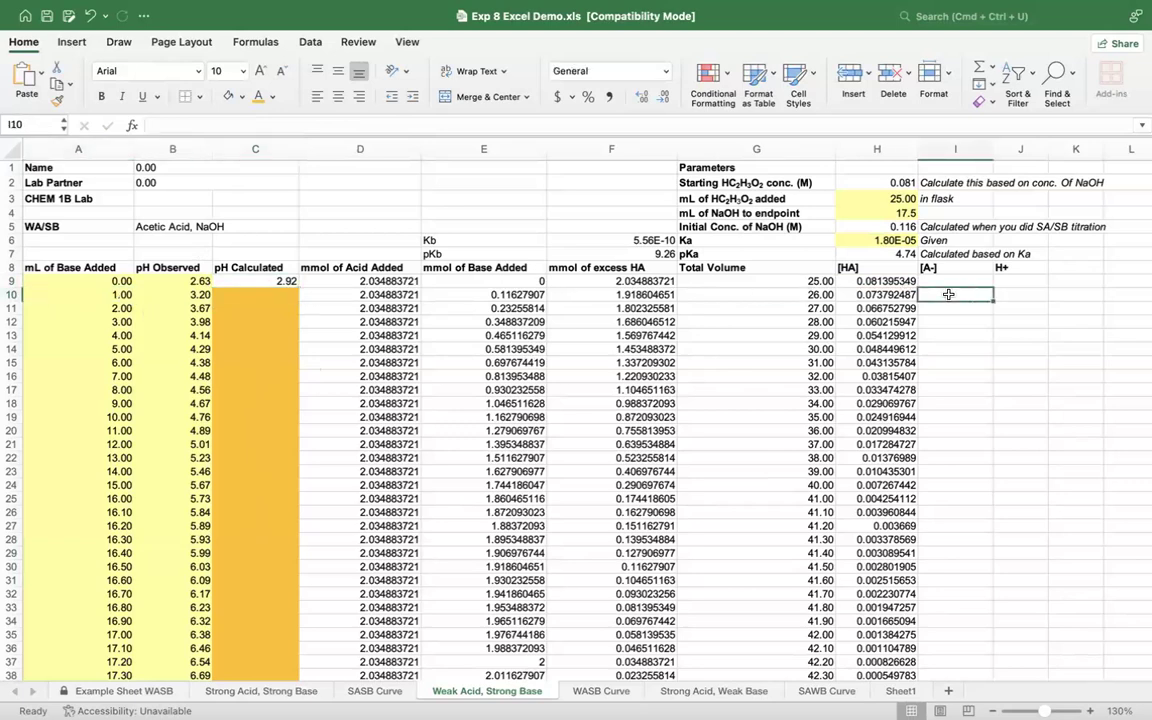
{"action": "scroll", "coordinate": [948, 294], "scroll_direction": "down", "scroll_amount": 1}
{"action": "scroll", "coordinate": [948, 294], "scroll_direction": "right", "scroll_amount": 2}
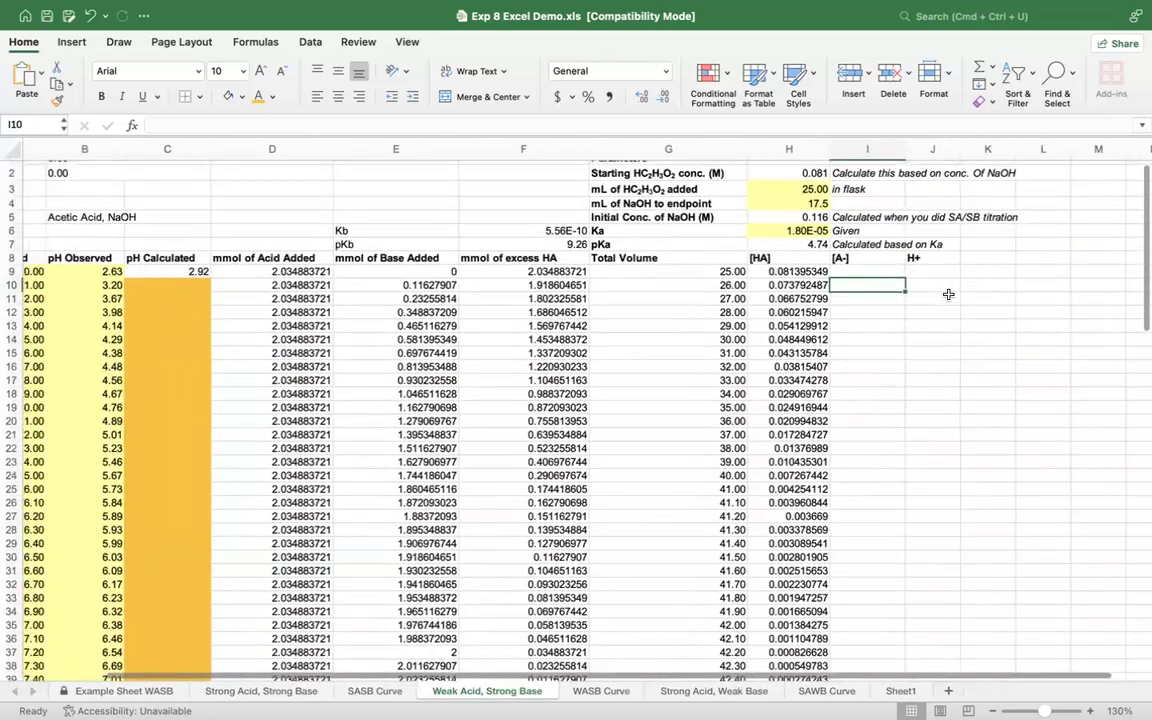
{"action": "scroll", "coordinate": [948, 294], "scroll_direction": "down", "scroll_amount": 1}
{"action": "scroll", "coordinate": [948, 294], "scroll_direction": "left", "scroll_amount": 1}
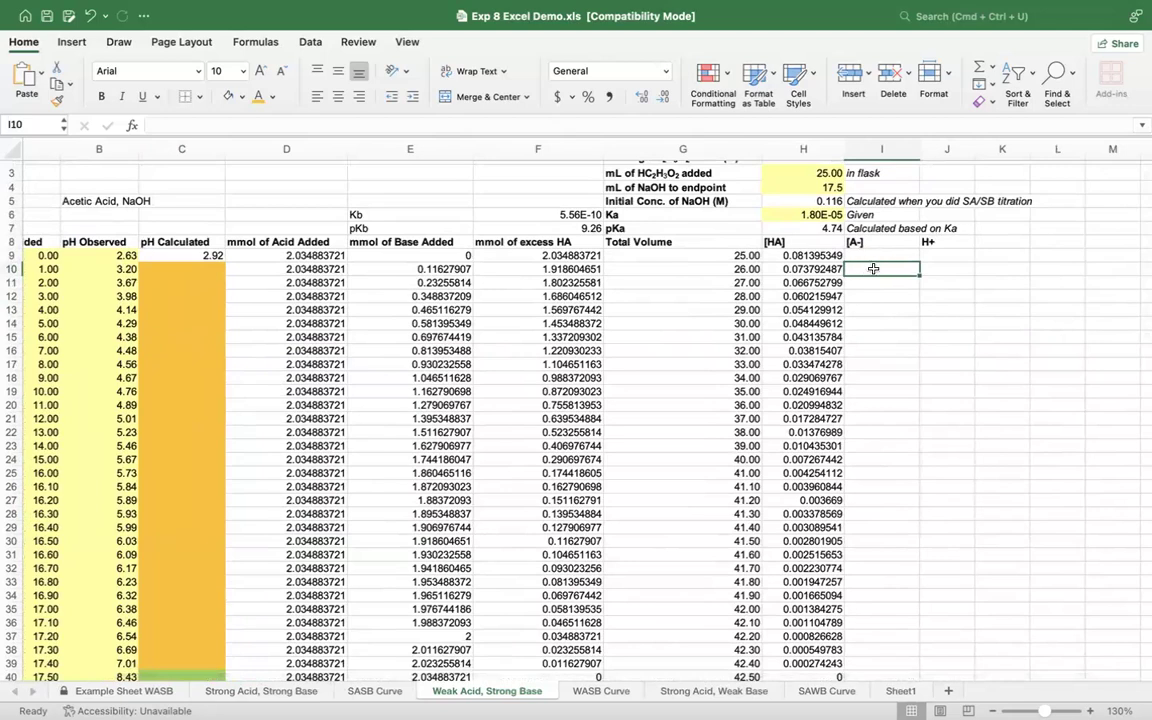
{"action": "type", "text": "="}
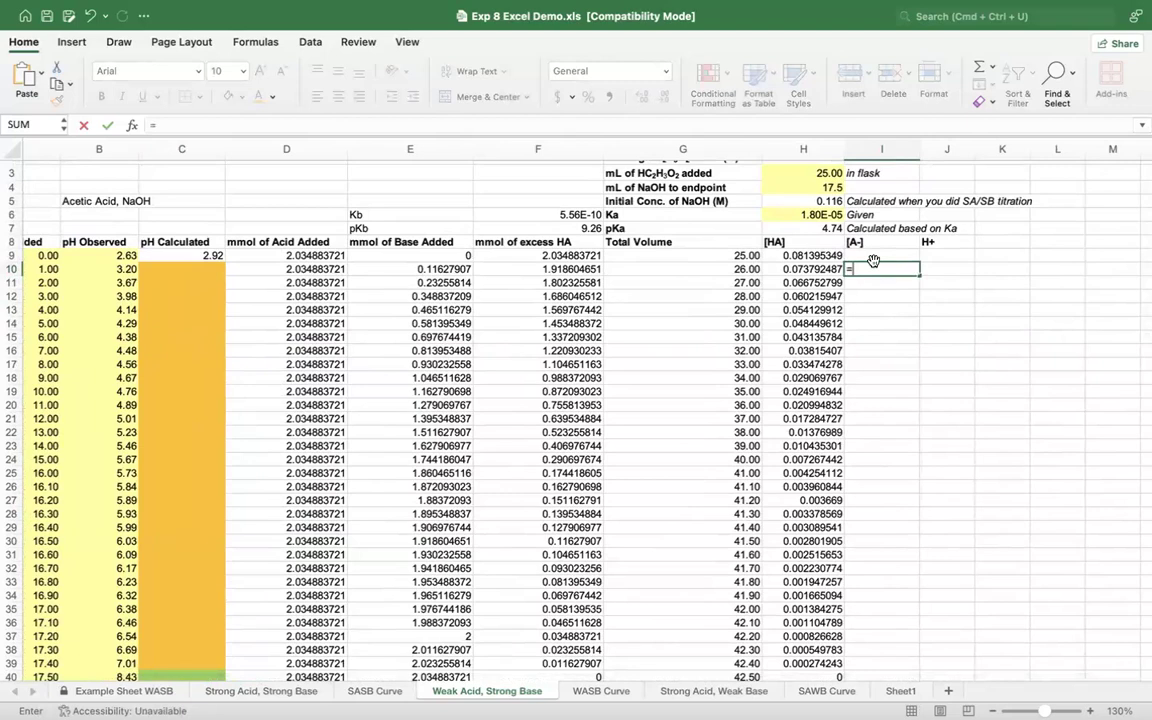
{"action": "left_click", "coordinate": [882, 256]}
{"action": "key", "text": "Escape"}
Step: Calculate [A-] in I9 by dividing the mmol of base added by the total volume with =E9/G9
{"action": "left_click", "coordinate": [884, 255]}
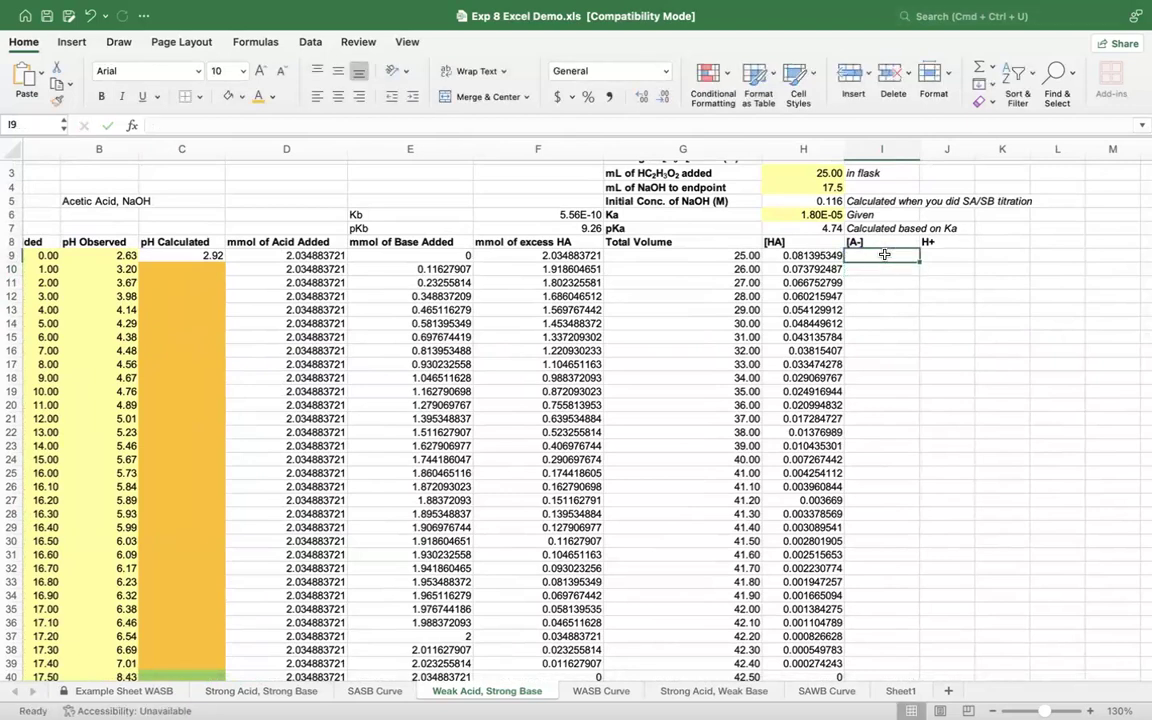
{"action": "type", "text": "="}
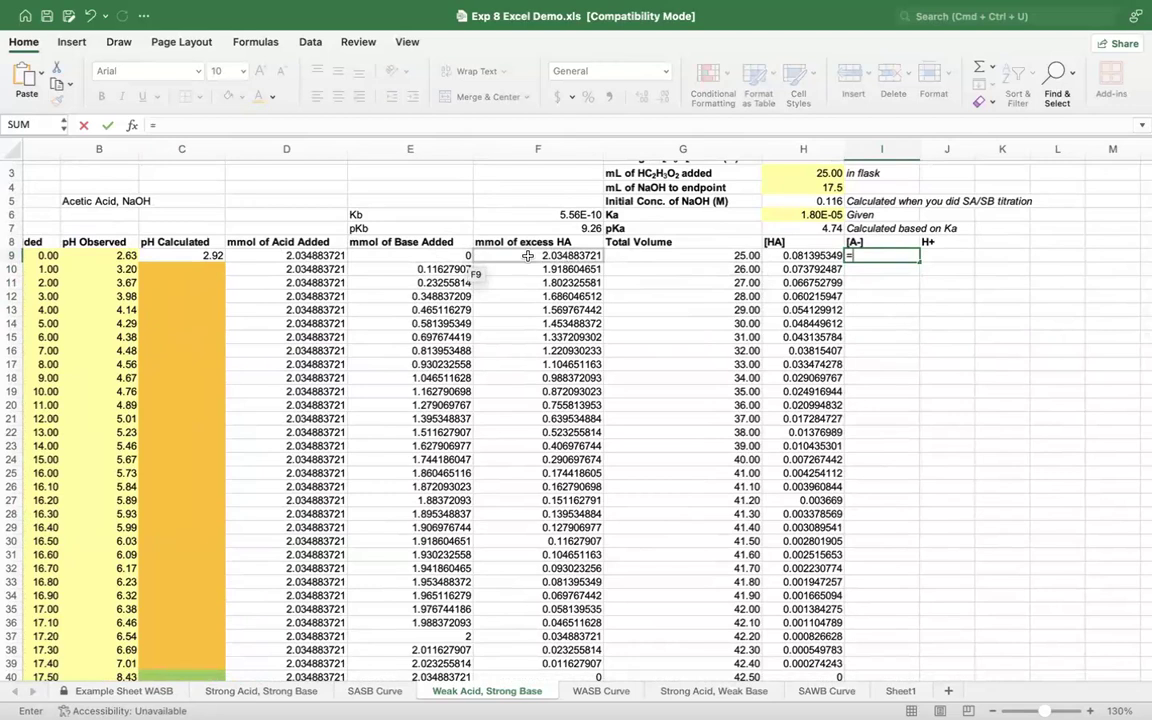
{"action": "left_click", "coordinate": [424, 255]}
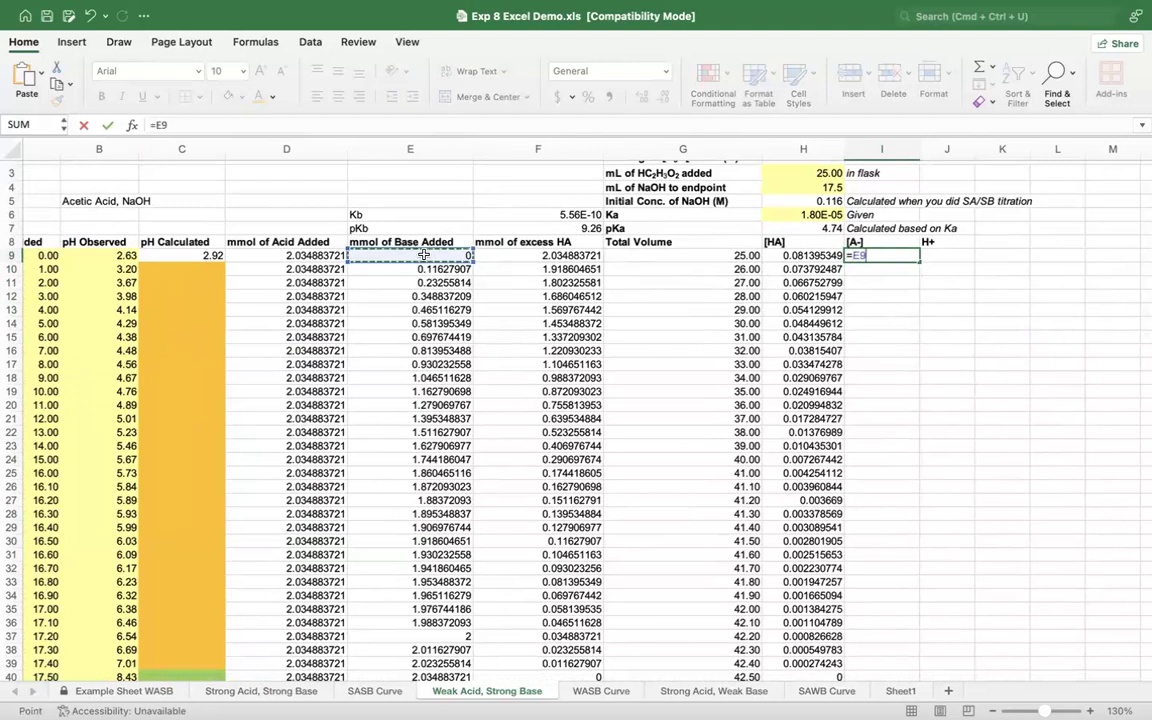
{"action": "type", "text": "/"}
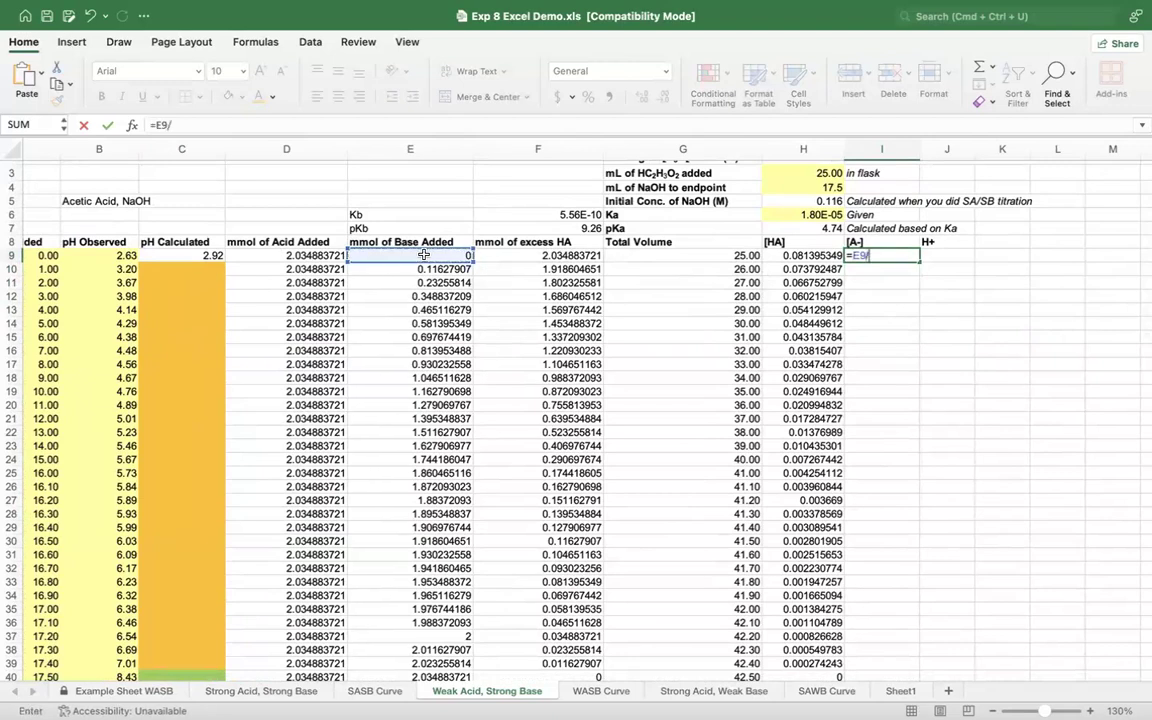
{"action": "left_click", "coordinate": [697, 256]}
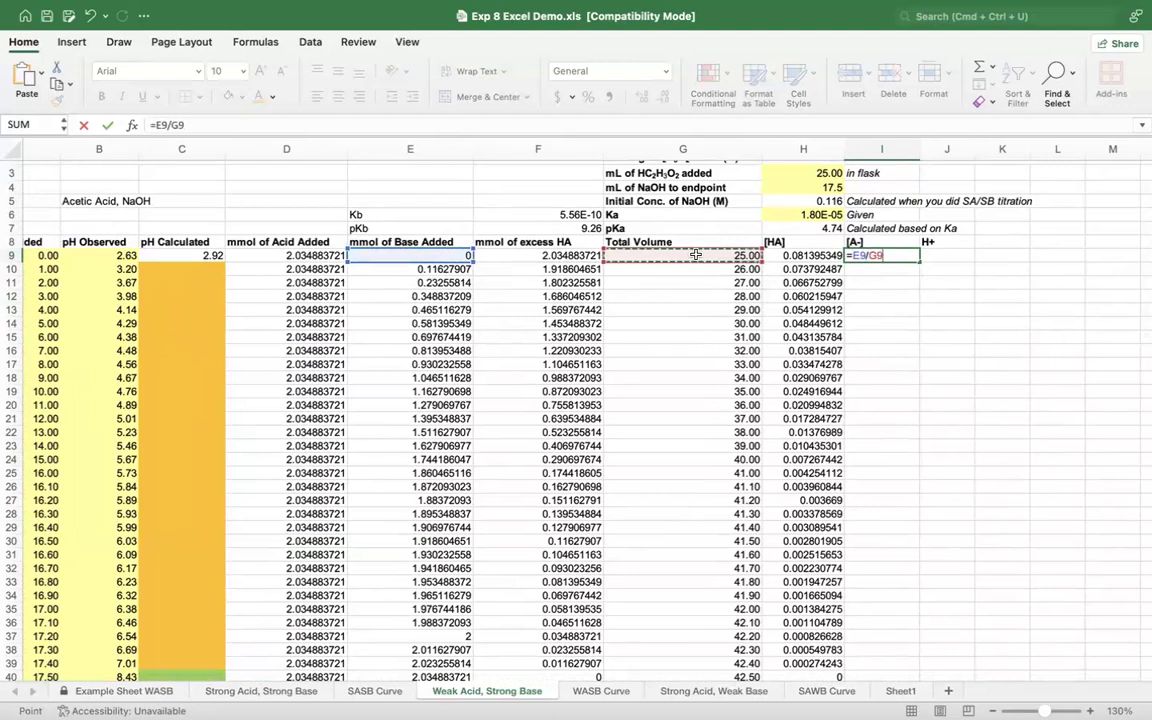
{"action": "key", "text": "Return"}
Step: Confirm the I9 formula and fill it down the [A-] column through I52
{"action": "left_click", "coordinate": [896, 252]}
{"action": "left_click_drag", "start_coordinate": [919, 262], "coordinate": [916, 301]}
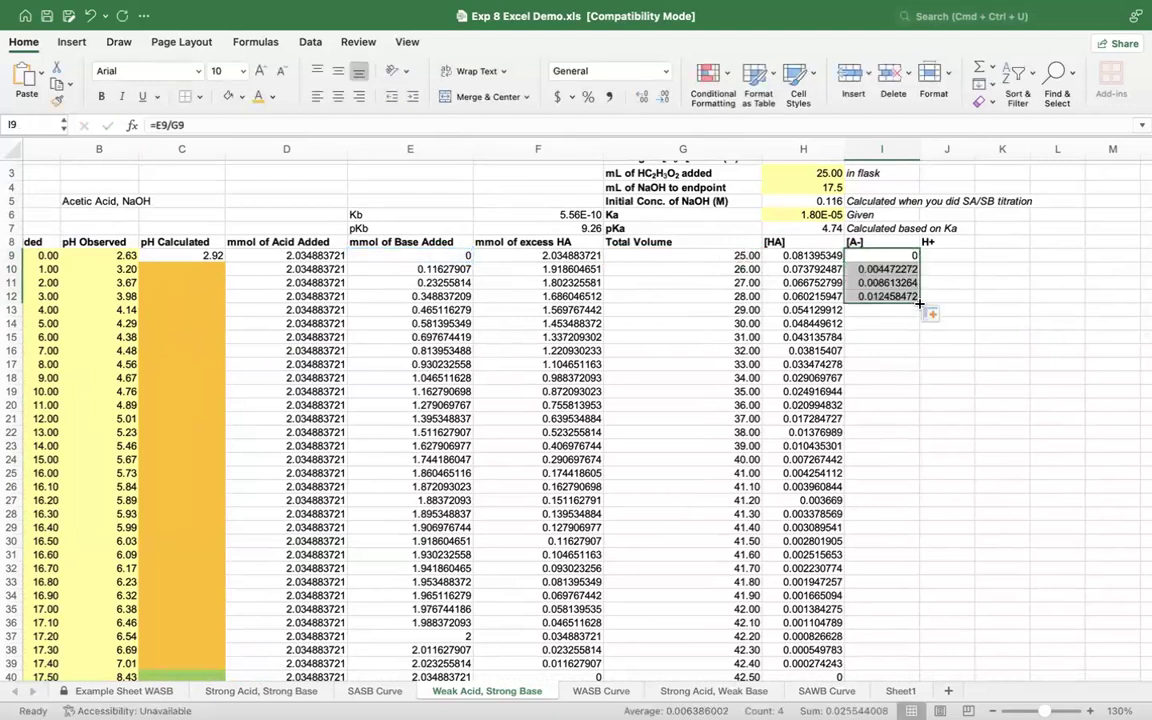
{"action": "left_click_drag", "start_coordinate": [919, 302], "coordinate": [911, 624]}
Step: Review the filled [A-] column, checking the formulas from I9 downward against the neighbouring [HA] column
{"action": "left_click", "coordinate": [813, 438]}
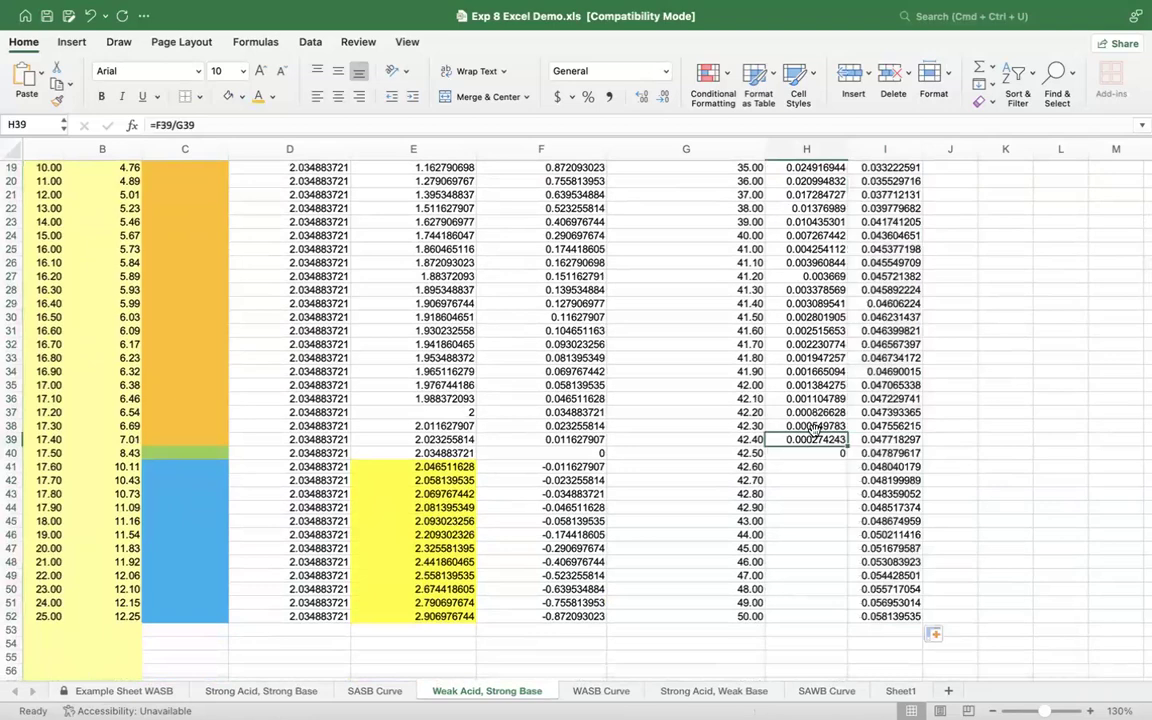
{"action": "scroll", "coordinate": [887, 383], "scroll_direction": "up", "scroll_amount": 5}
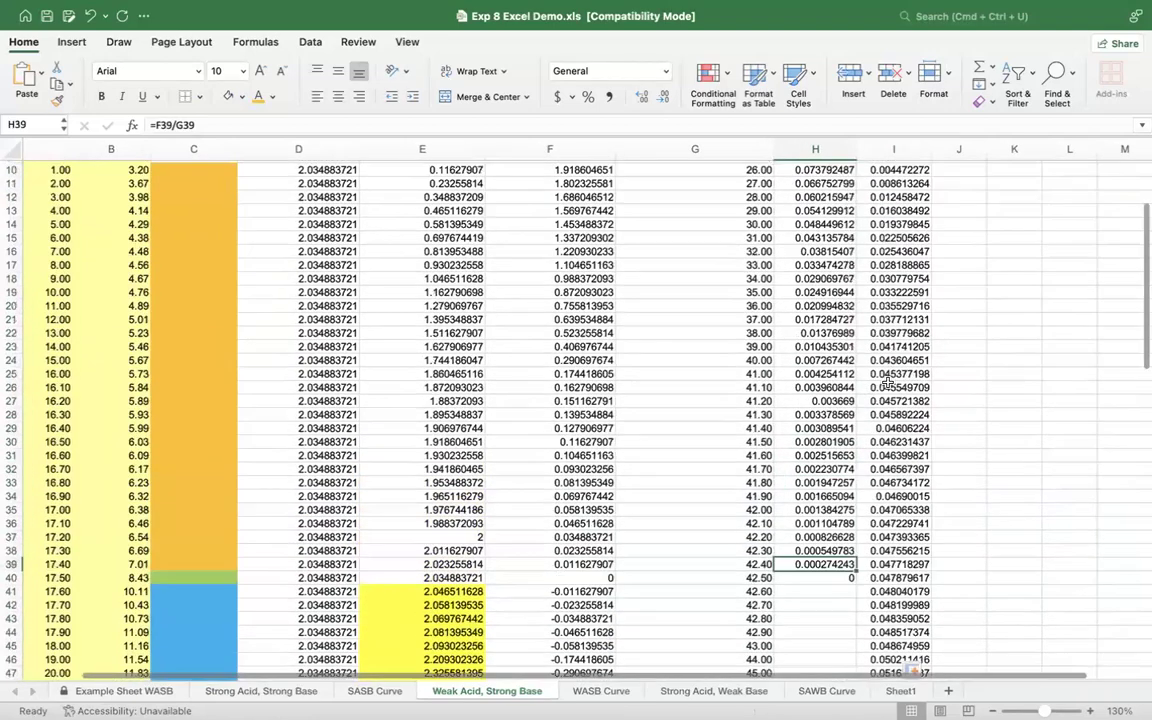
{"action": "scroll", "coordinate": [887, 383], "scroll_direction": "up", "scroll_amount": 5}
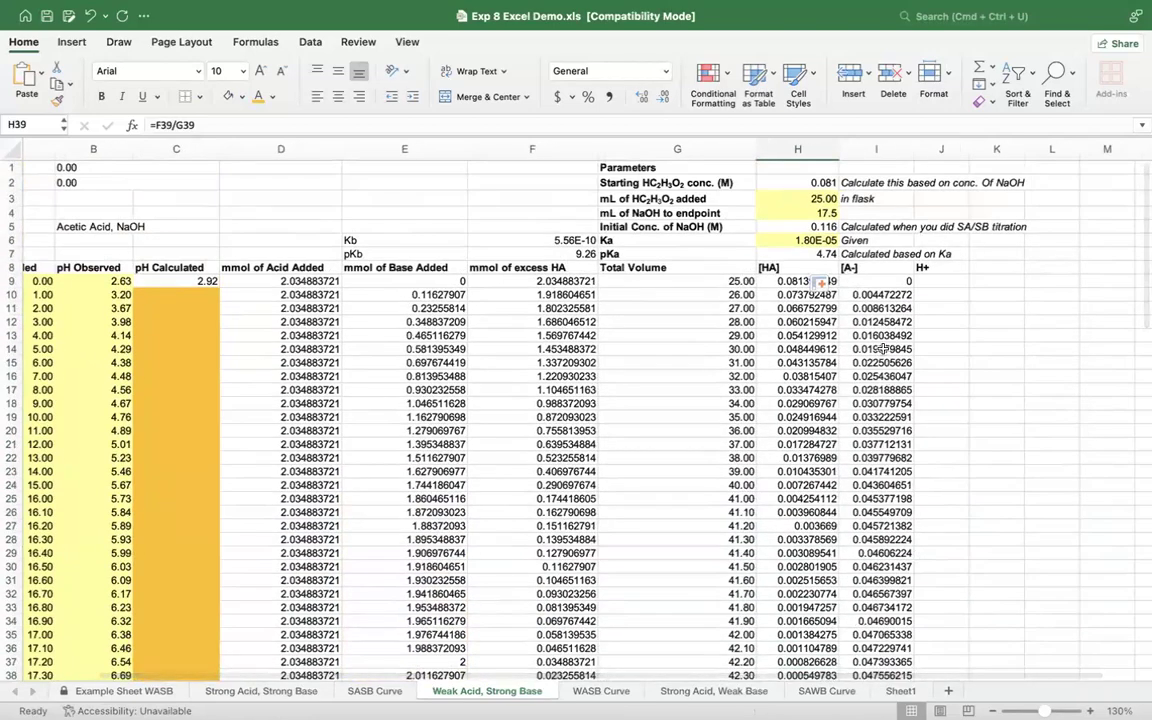
{"action": "left_click", "coordinate": [880, 295]}
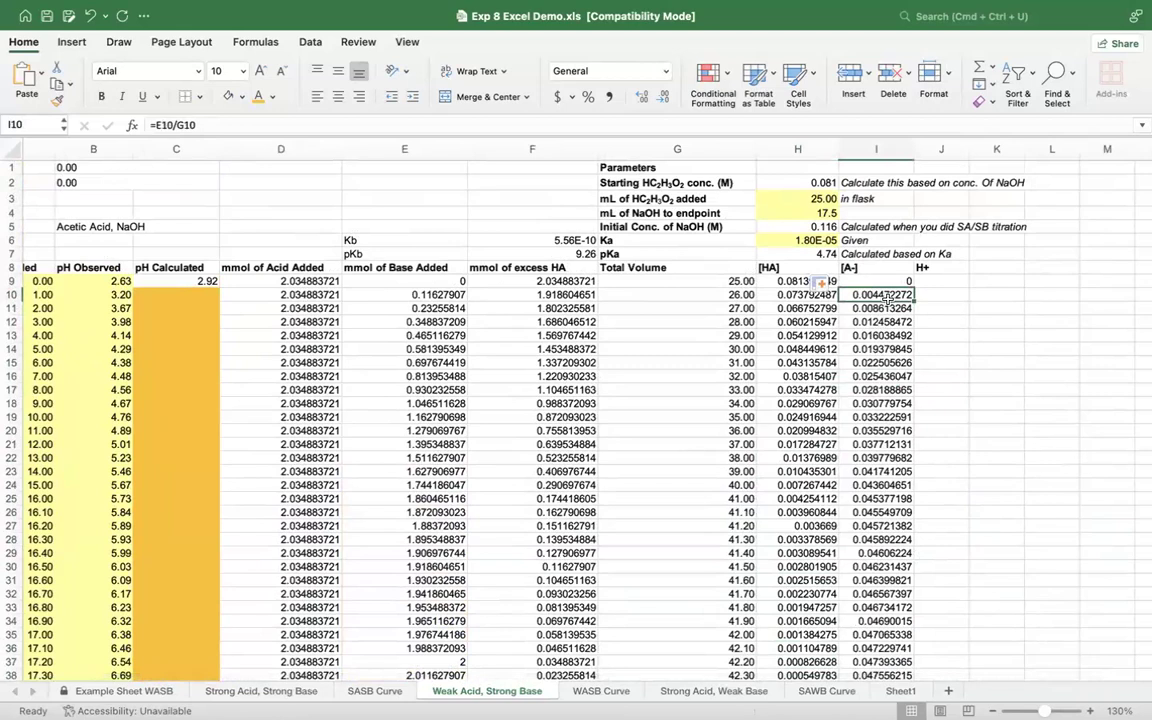
{"action": "left_click", "coordinate": [891, 283]}
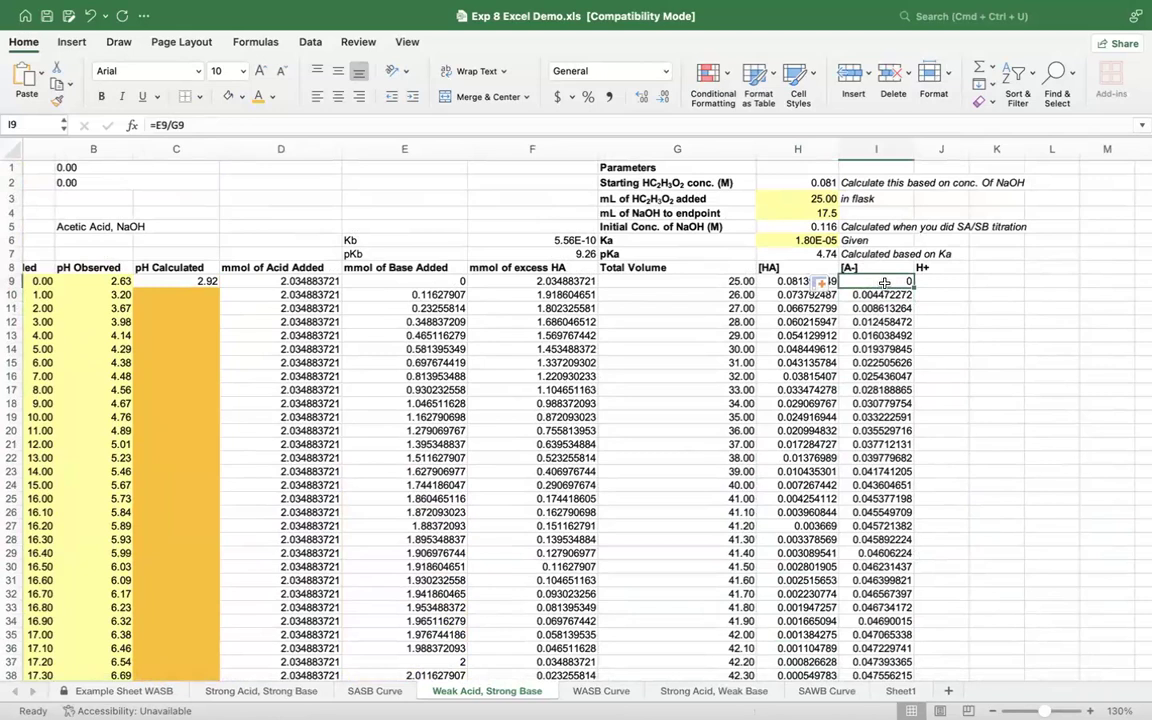
{"action": "left_click", "coordinate": [887, 296]}
{"action": "key", "text": "Down"}
{"action": "key", "text": "Down"}
{"action": "key", "text": "Down"}
{"action": "key", "text": "Down"}
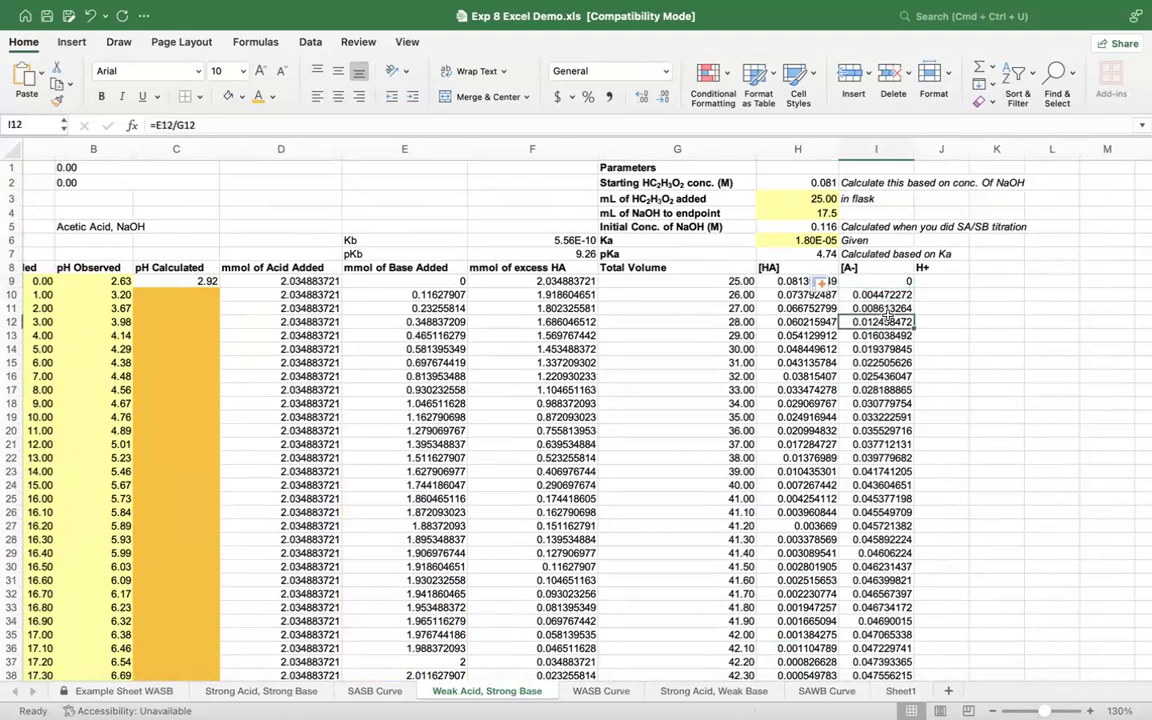
{"action": "key", "text": "Down"}
{"action": "key", "text": "Down"}
{"action": "key", "text": "Down"}
{"action": "scroll", "coordinate": [889, 395], "scroll_direction": "down", "scroll_amount": 3}
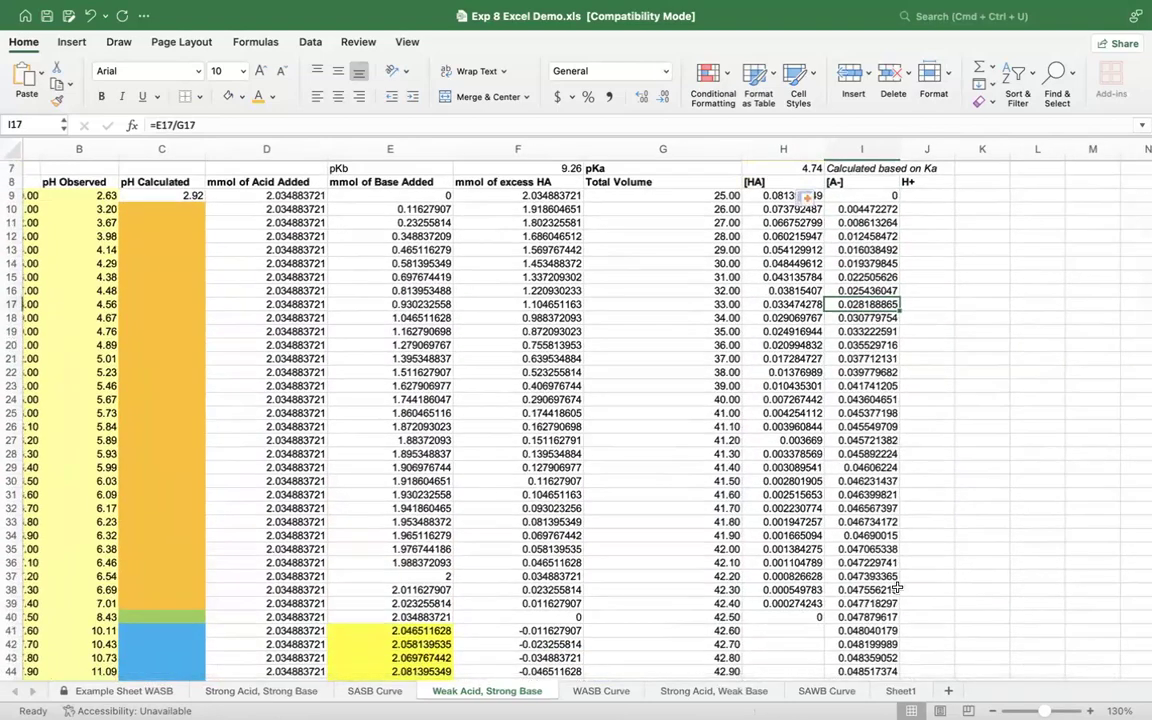
{"action": "scroll", "coordinate": [898, 588], "scroll_direction": "up", "scroll_amount": 3}
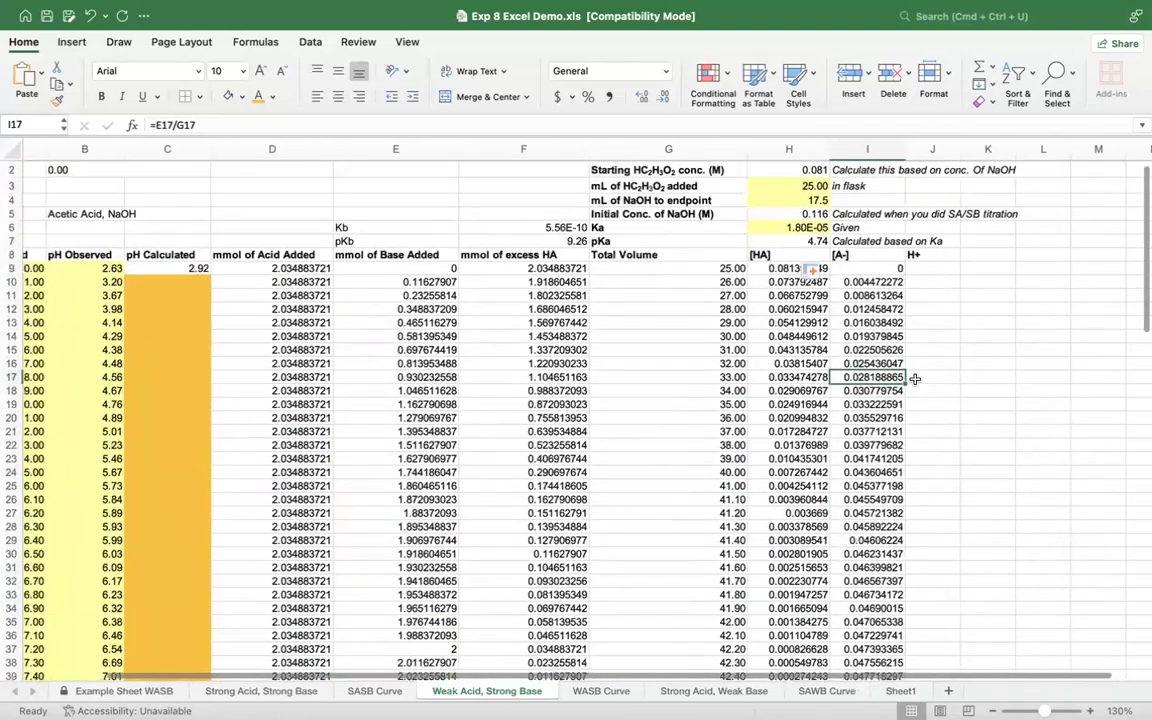
{"action": "left_click", "coordinate": [974, 256]}
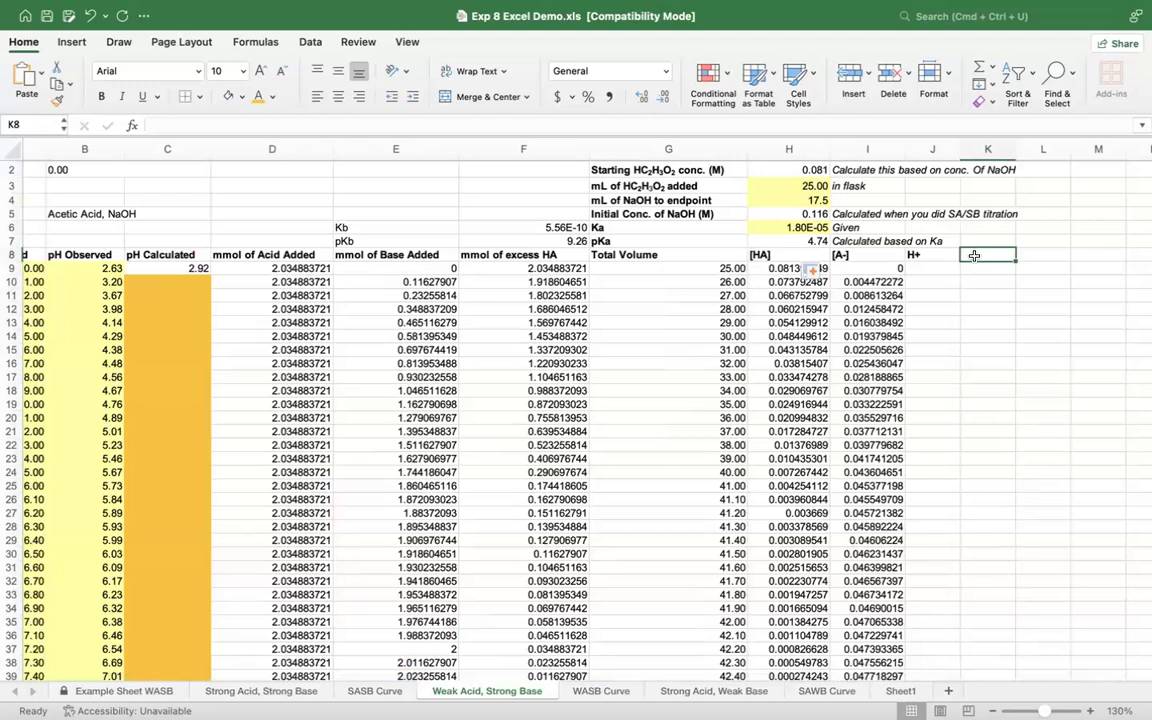
Step: Start the calculated pH formula in C10 with an absolute reference to the pKa, =$H$7
{"action": "left_click", "coordinate": [177, 284]}
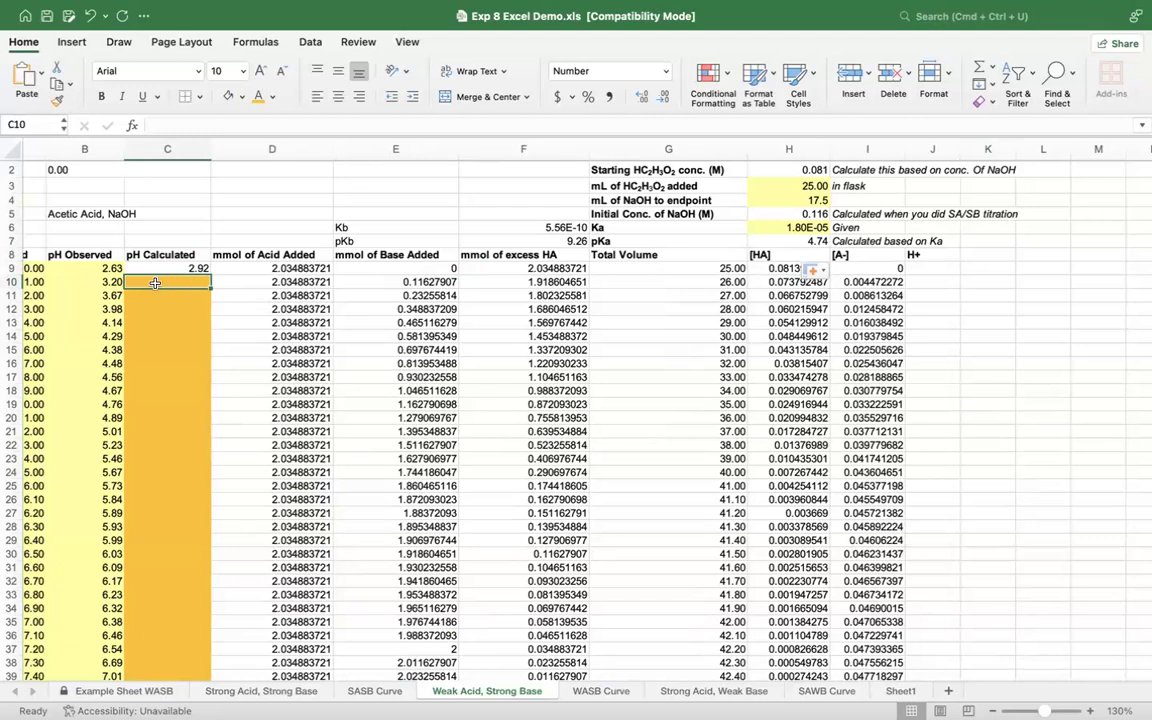
{"action": "type", "text": "="}
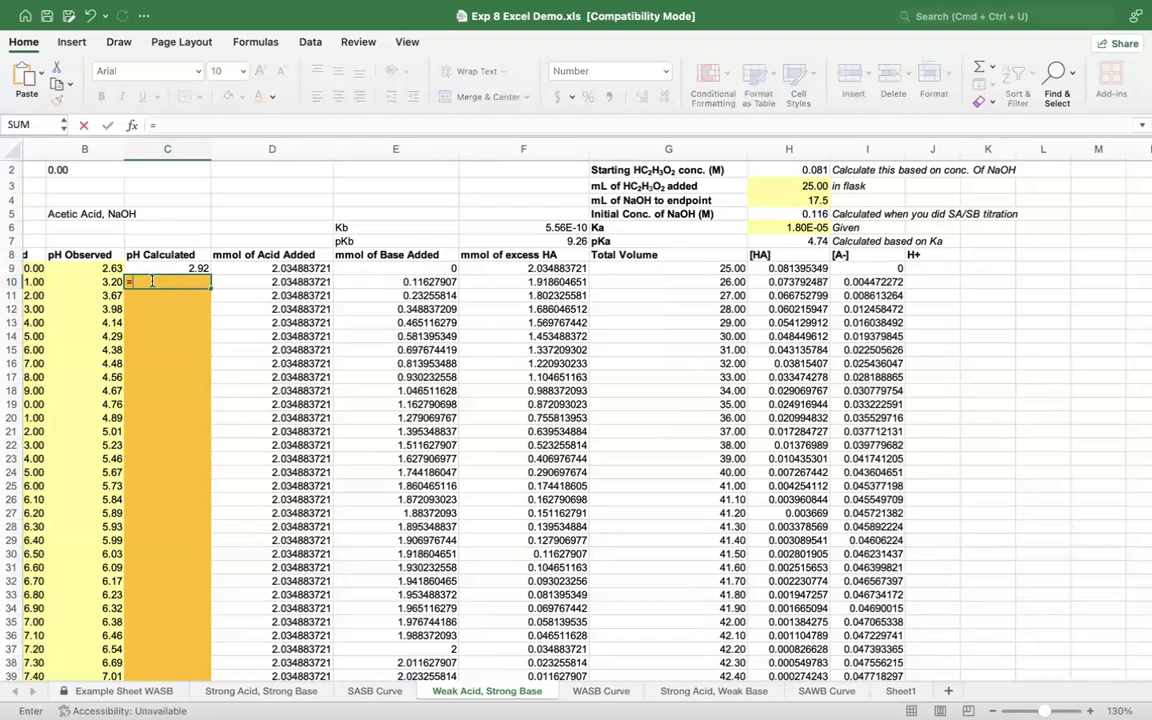
{"action": "left_click", "coordinate": [793, 237]}
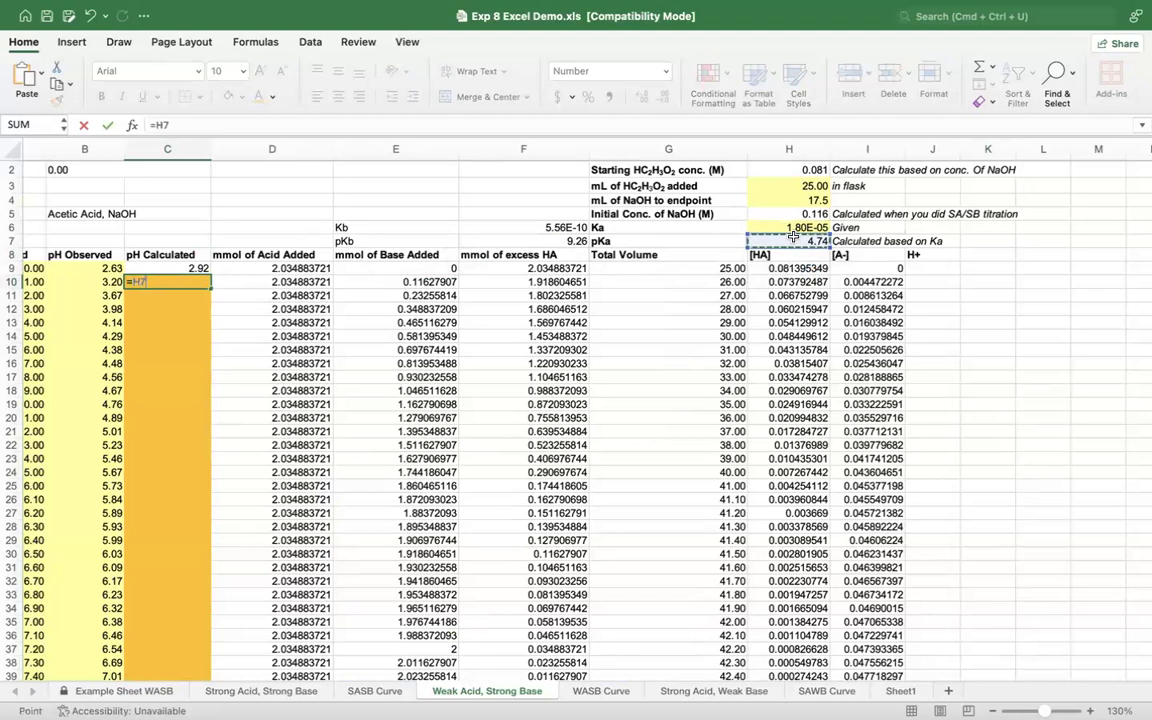
{"action": "left_click", "coordinate": [133, 284]}
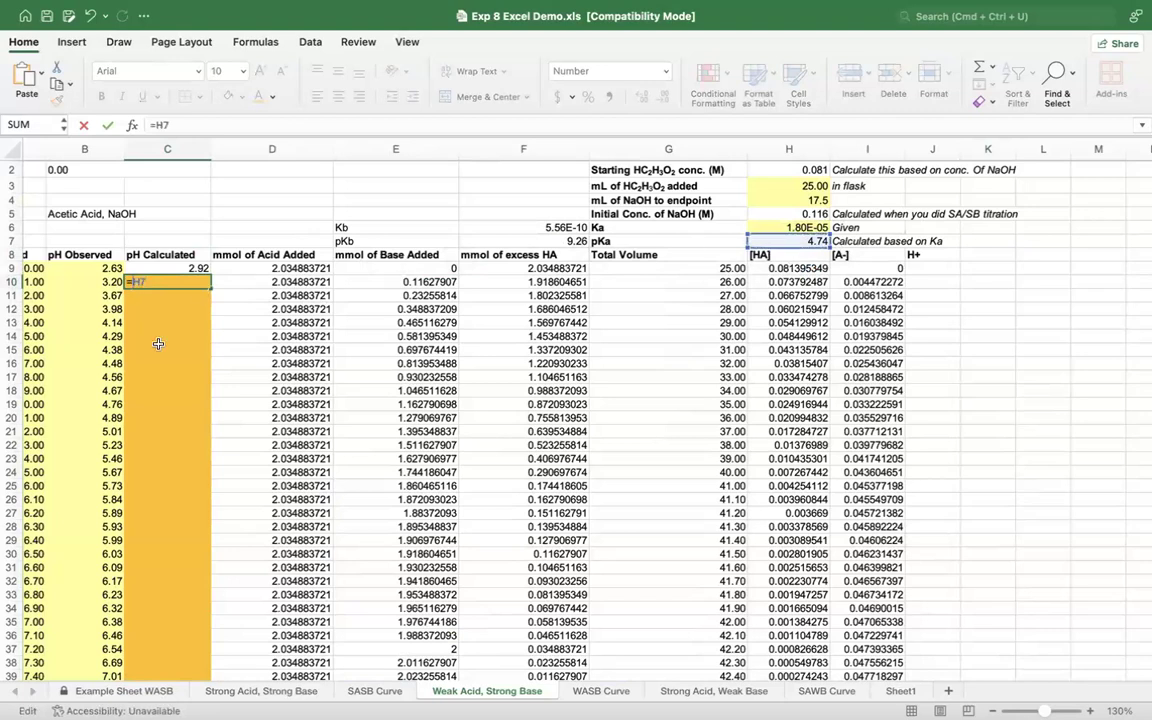
{"action": "type", "text": "$"}
{"action": "key", "text": "Right"}
{"action": "type", "text": "$7+("}
Step: Extend the C10 formula with a parenthesised logarithm term so it reads =$H$7+(LOG(
{"action": "key", "text": "BackSpace"}
{"action": "type", "text": "log"}
{"action": "key", "text": "Tab"}
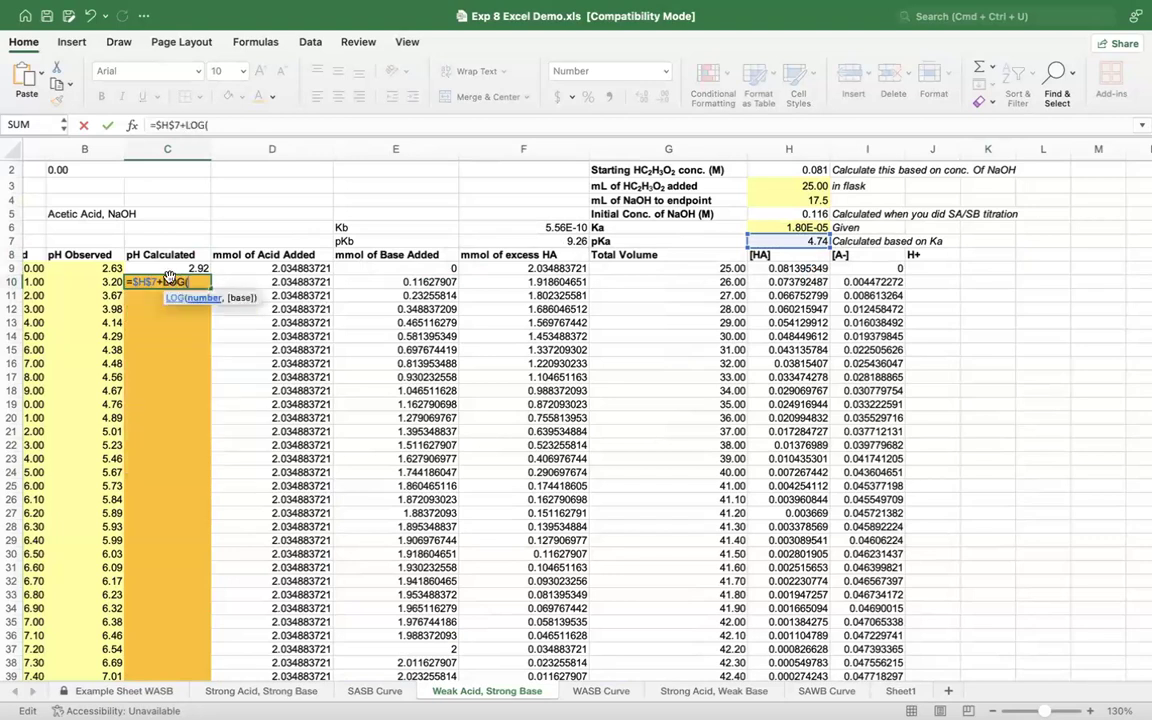
{"action": "key", "text": "Left"}
{"action": "key", "text": "Left"}
{"action": "key", "text": "Left"}
{"action": "key", "text": "Left"}
{"action": "type", "text": "("}
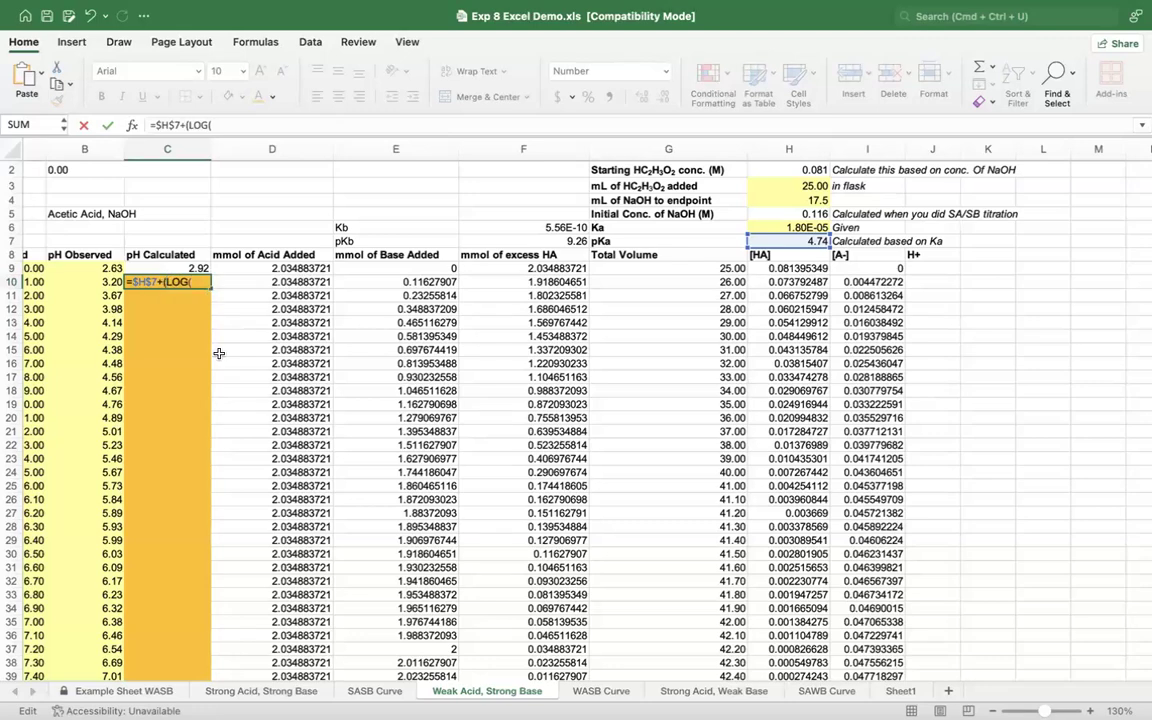
Step: Complete C10 with the [A-] to [HA] ratio, making the formula =$H$7+(LOG(I10/H10))
{"action": "left_click", "coordinate": [198, 282]}
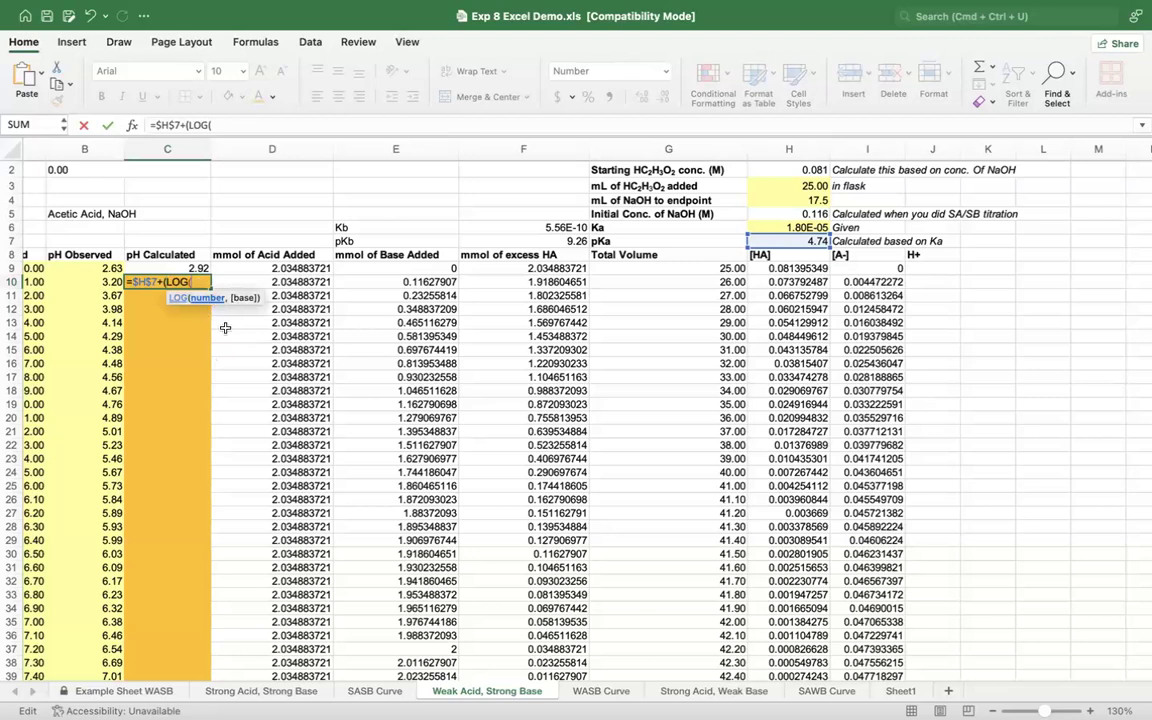
{"action": "left_click", "coordinate": [864, 282]}
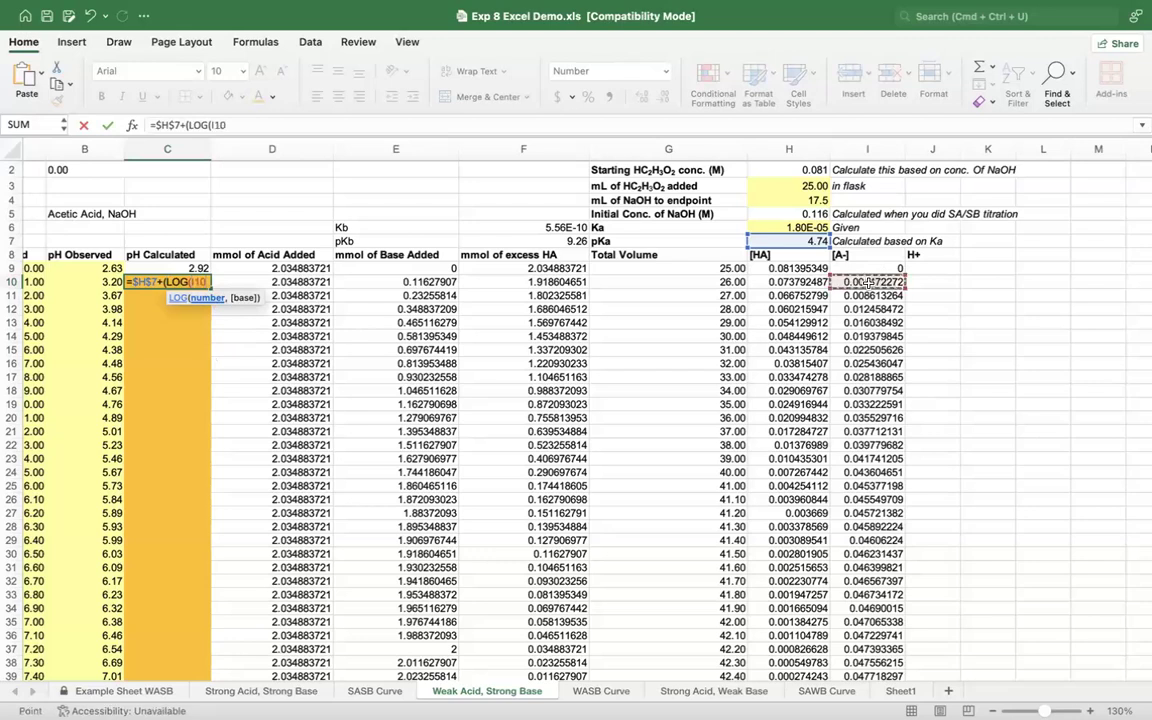
{"action": "type", "text": "/"}
{"action": "left_click", "coordinate": [803, 280]}
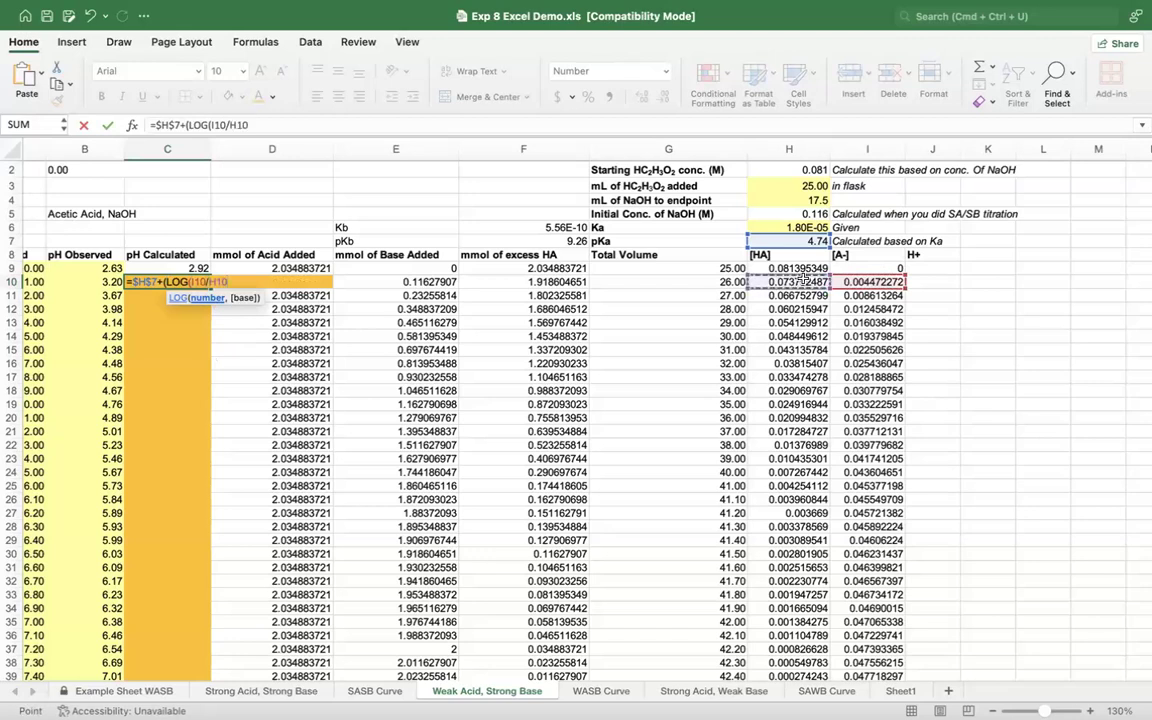
{"action": "type", "text": "))"}
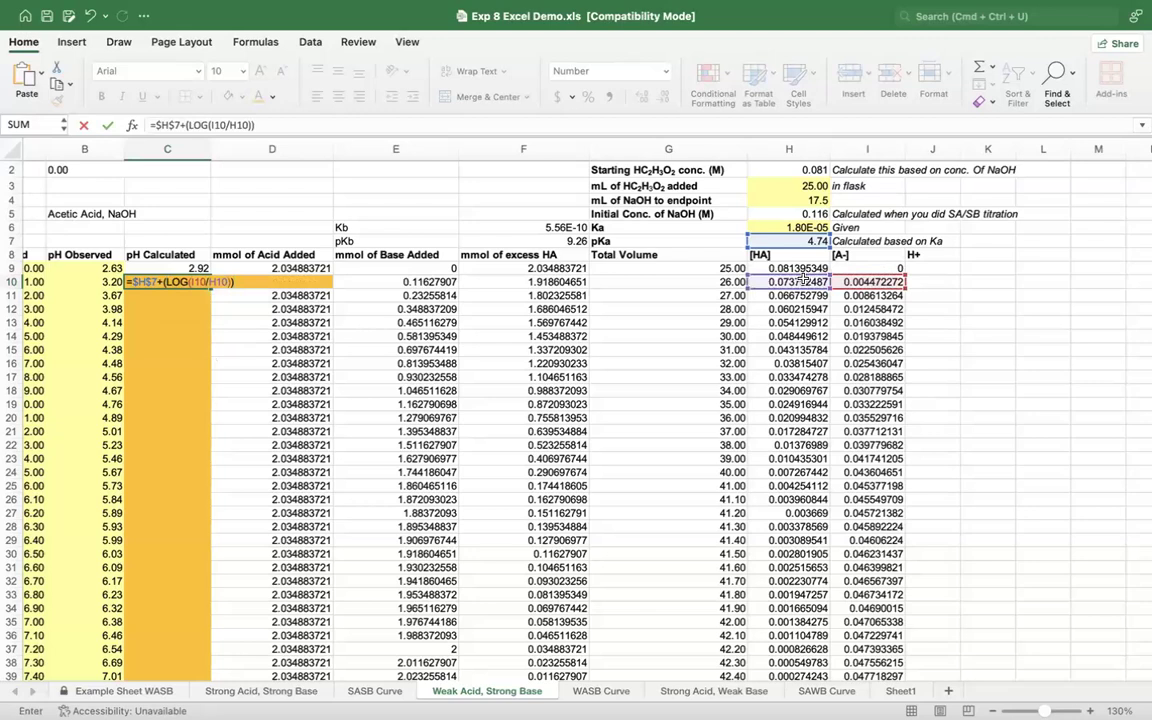
{"action": "key", "text": "Return"}
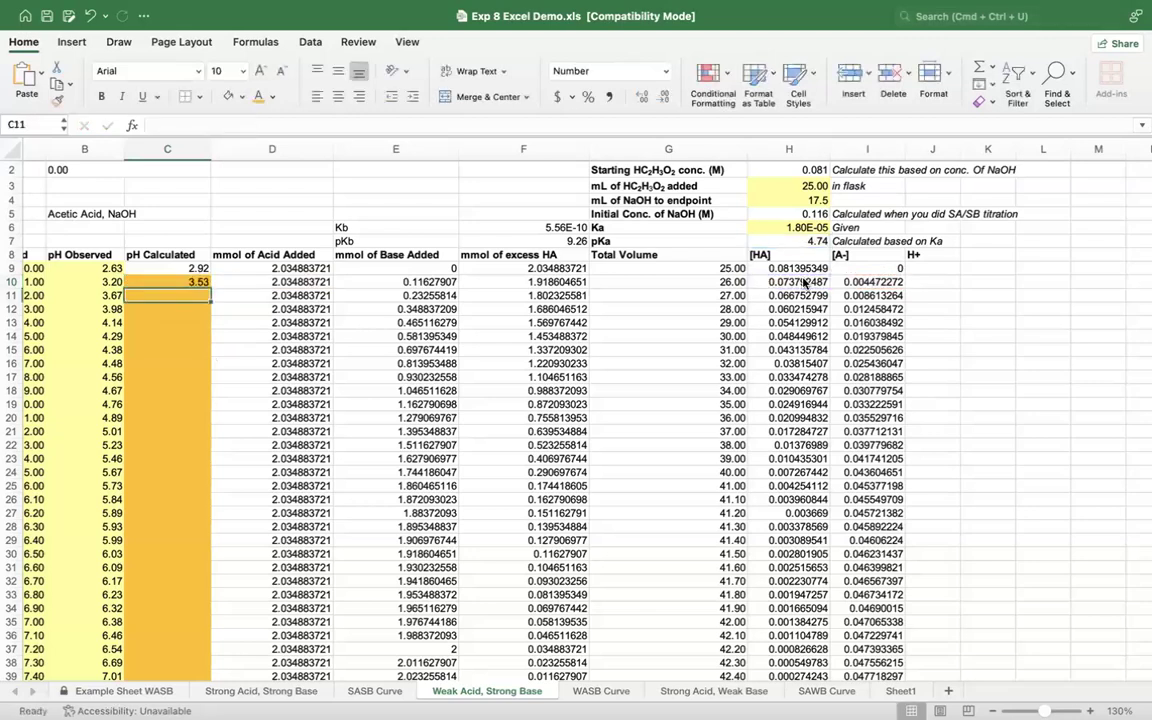
Step: Compare the calculated pH in C10 with the observed pH in B10
{"action": "left_click", "coordinate": [172, 281]}
{"action": "left_click", "coordinate": [86, 281]}
{"action": "left_click", "coordinate": [134, 281]}
{"action": "left_click", "coordinate": [105, 282]}
{"action": "left_click", "coordinate": [130, 281]}
{"action": "left_click", "coordinate": [100, 283]}
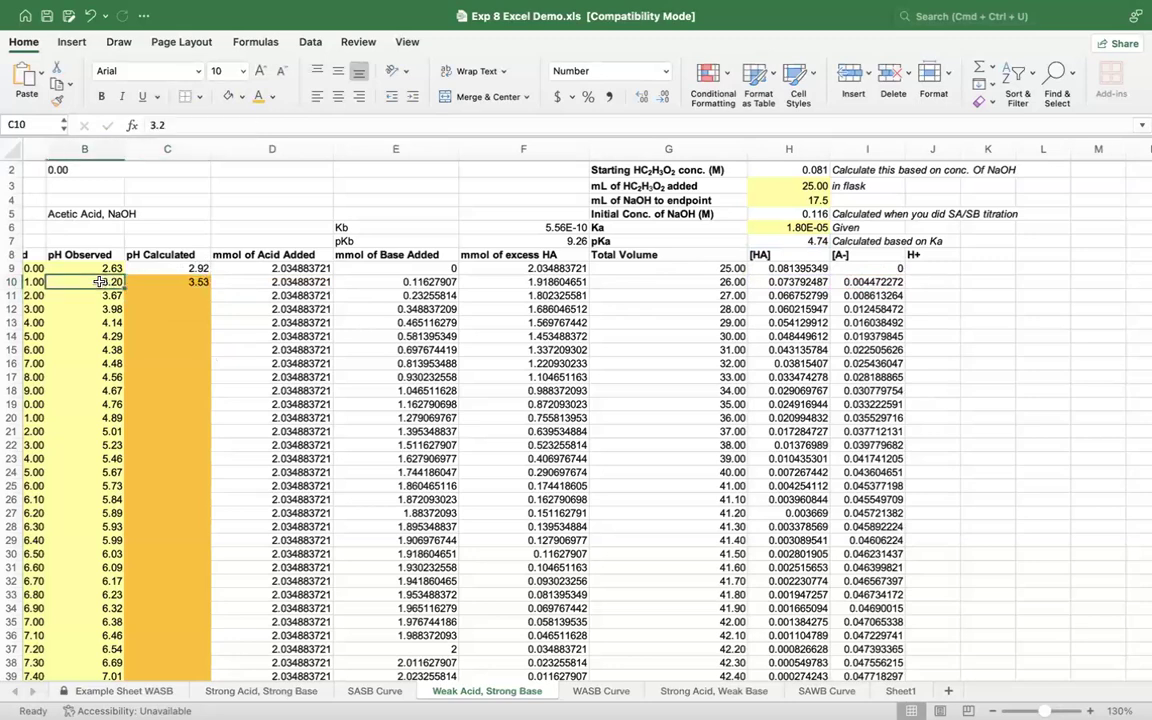
{"action": "left_click", "coordinate": [130, 281]}
{"action": "left_click", "coordinate": [84, 281]}
Step: Fill the C10 formula down the orange pH Calculated cells through C39 and check the last filled formula
{"action": "left_click", "coordinate": [177, 281]}
{"action": "left_click_drag", "start_coordinate": [208, 287], "coordinate": [216, 361]}
{"action": "scroll", "coordinate": [218, 330], "scroll_direction": "down", "scroll_amount": 2}
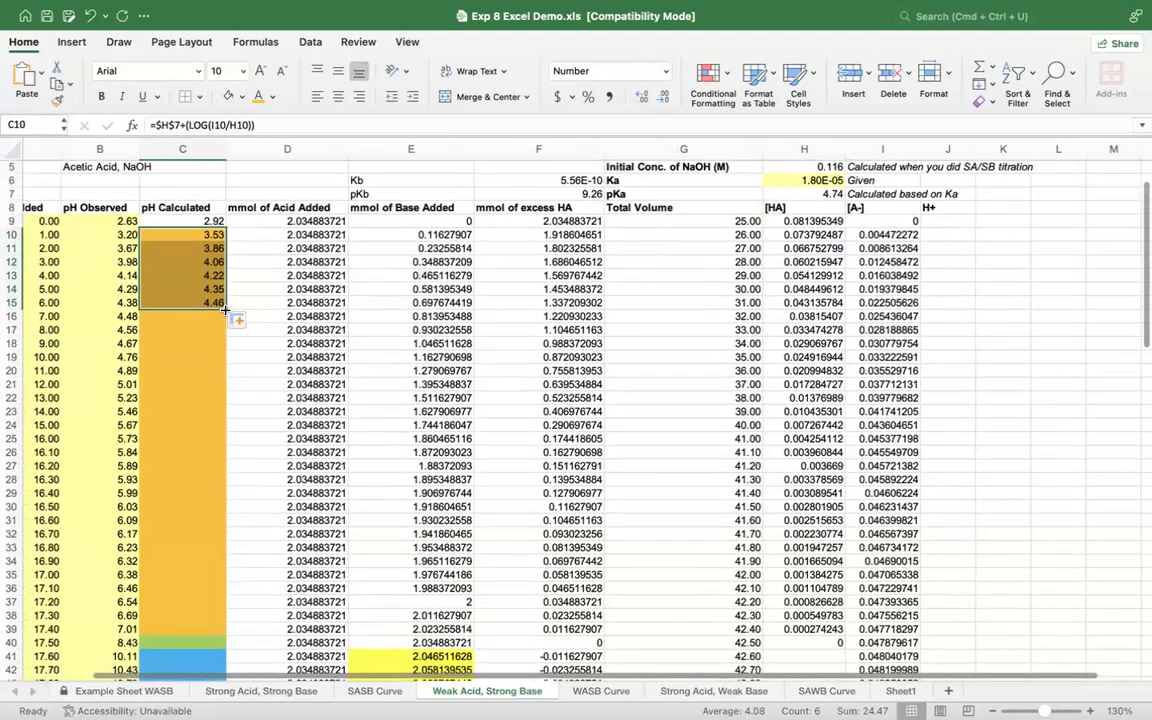
{"action": "left_click_drag", "start_coordinate": [226, 311], "coordinate": [226, 636]}
{"action": "scroll", "coordinate": [226, 636], "scroll_direction": "down", "scroll_amount": 3}
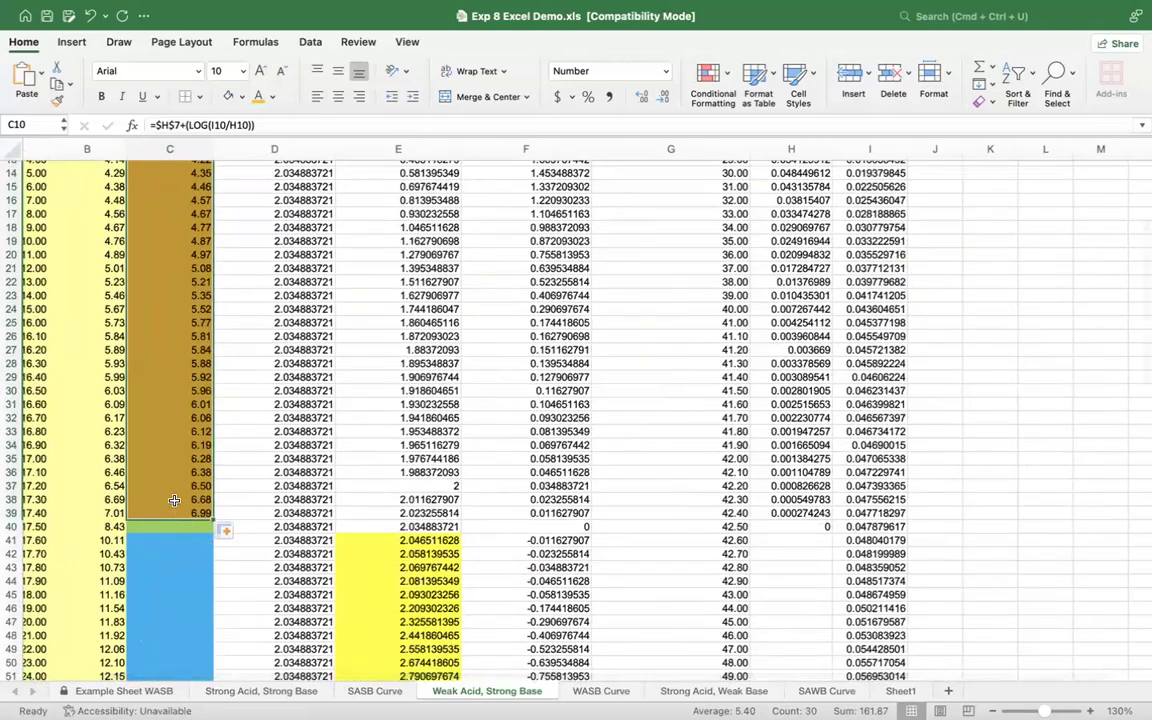
{"action": "left_click", "coordinate": [174, 512]}
{"action": "scroll", "coordinate": [174, 512], "scroll_direction": "up", "scroll_amount": 2}
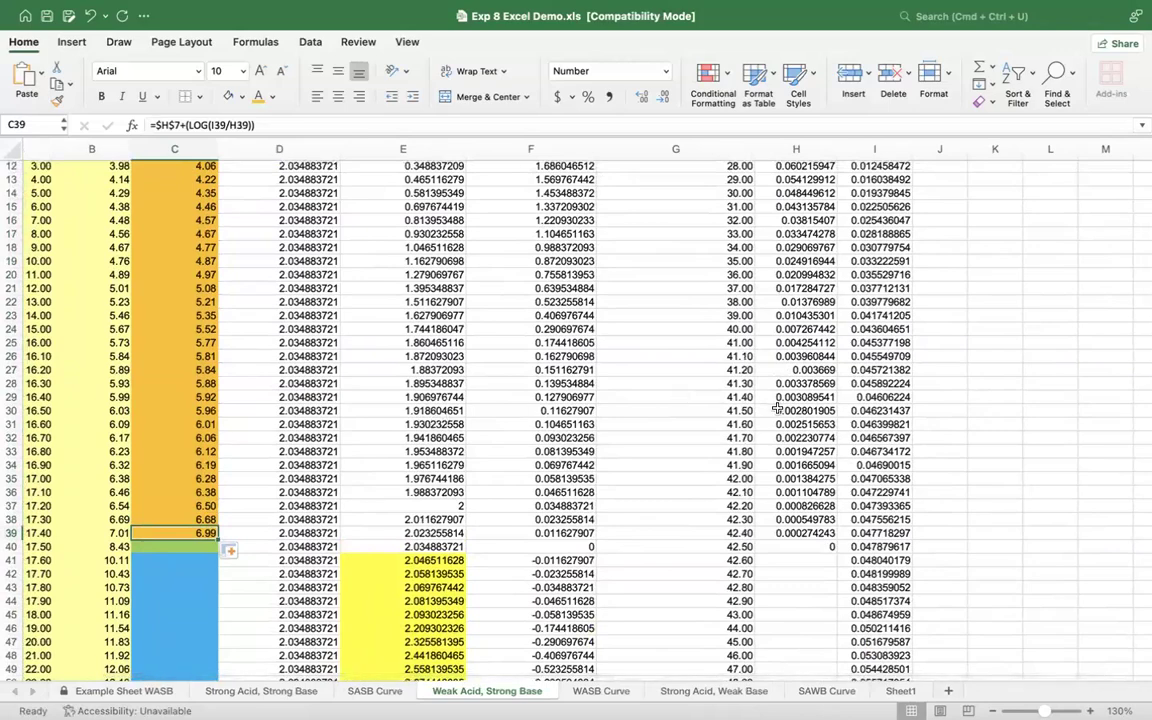
{"action": "scroll", "coordinate": [777, 408], "scroll_direction": "up", "scroll_amount": 5}
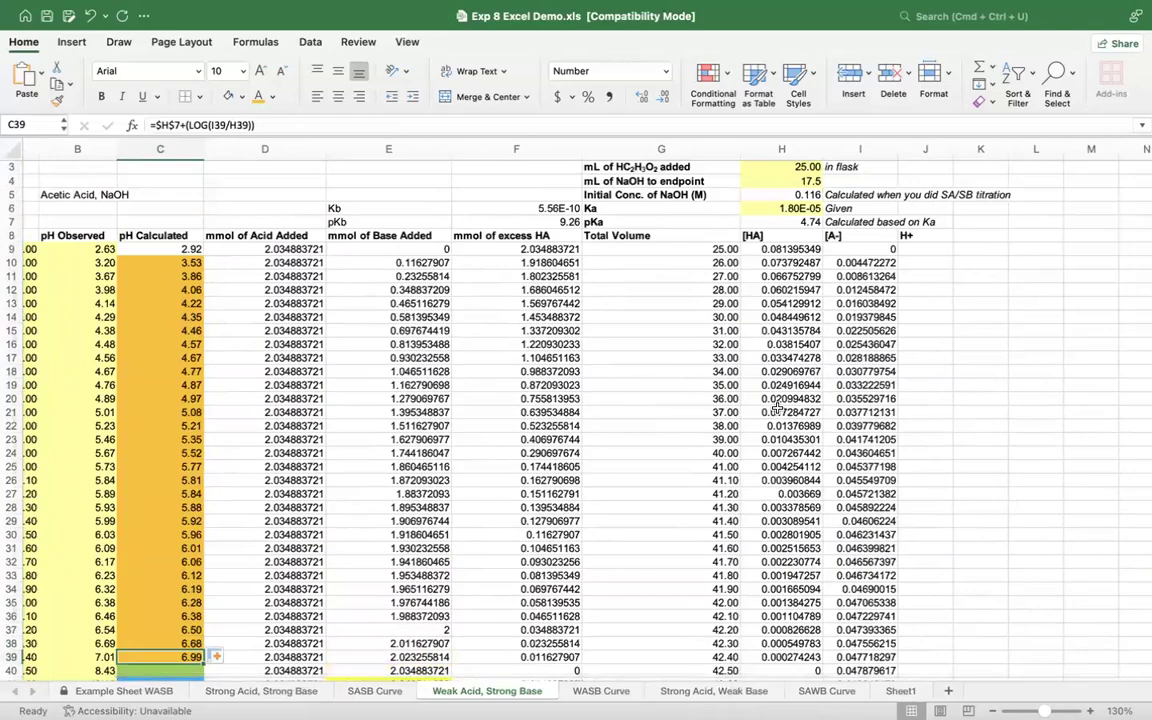
{"action": "scroll", "coordinate": [777, 408], "scroll_direction": "down", "scroll_amount": 8}
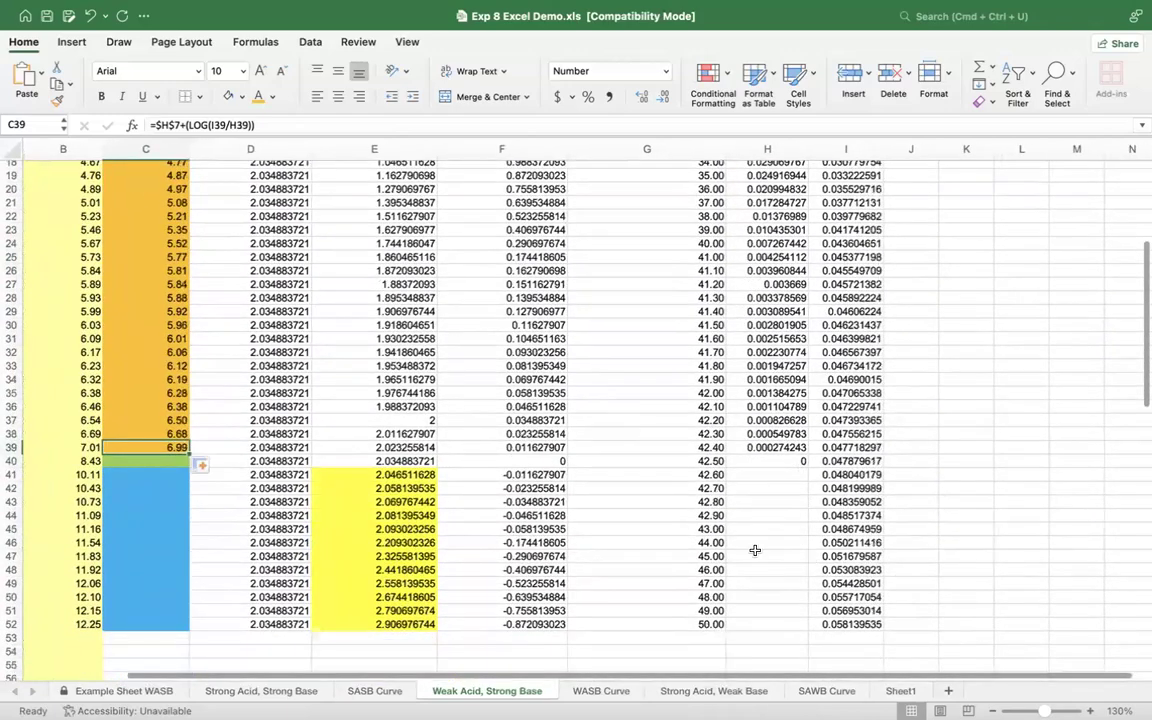
{"action": "scroll", "coordinate": [283, 373], "scroll_direction": "left", "scroll_amount": 2}
{"action": "scroll", "coordinate": [283, 373], "scroll_direction": "up", "scroll_amount": 1}
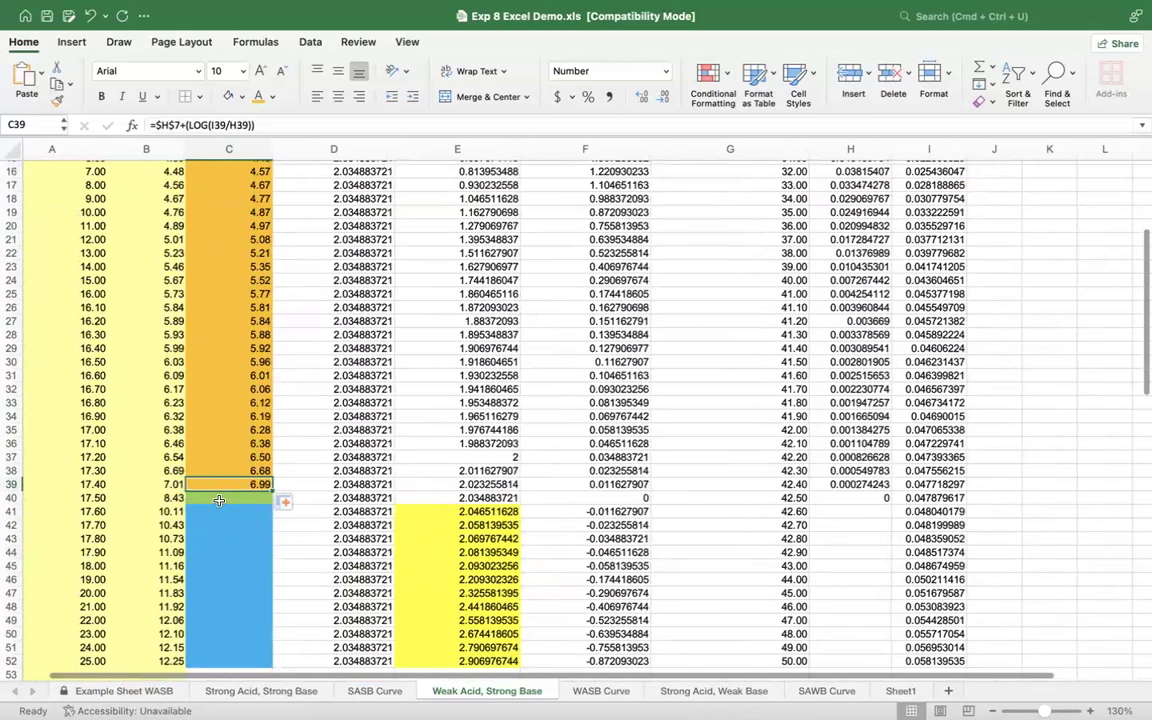
Step: Examine the green equivalence-point cell C40 alongside the starting pH formula in C9 and the Ka and Kb parameters
{"action": "left_click", "coordinate": [223, 499]}
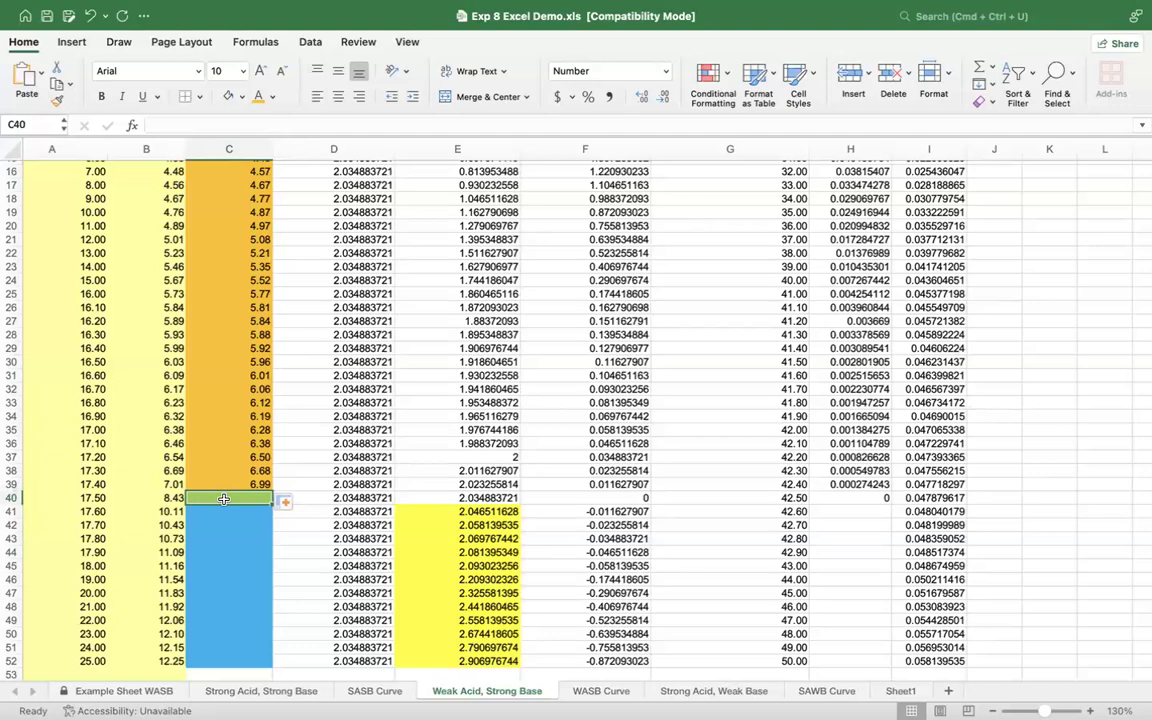
{"action": "scroll", "coordinate": [223, 498], "scroll_direction": "up", "scroll_amount": 15}
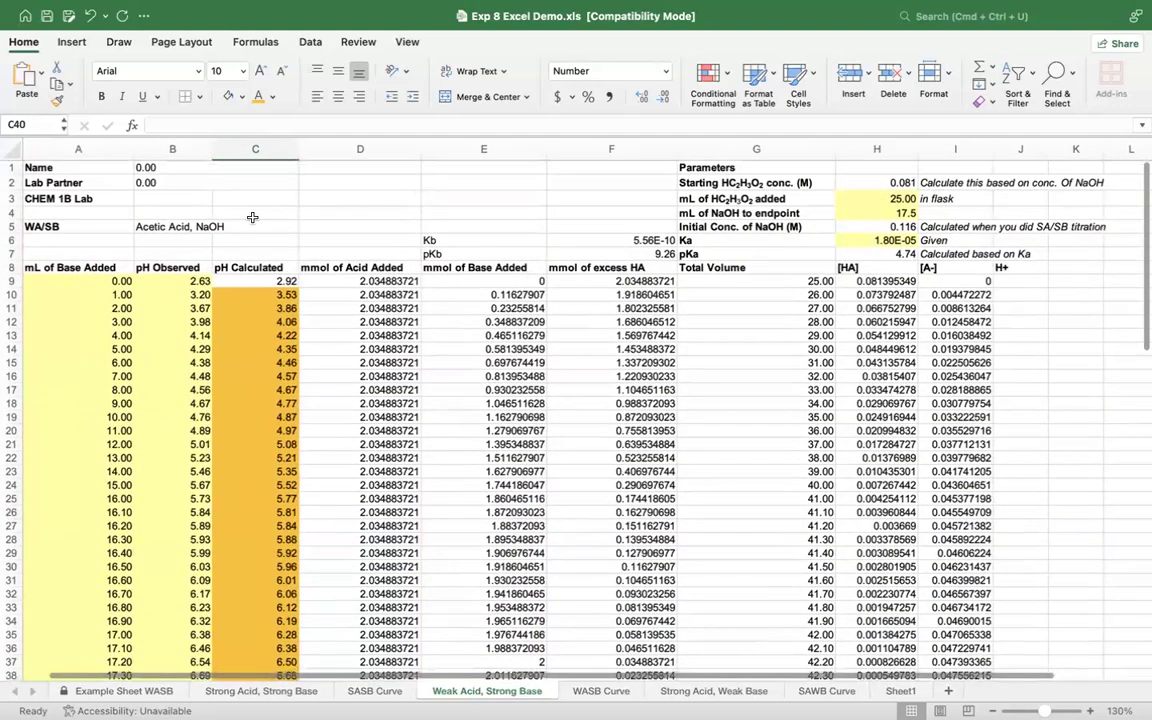
{"action": "left_click", "coordinate": [246, 271]}
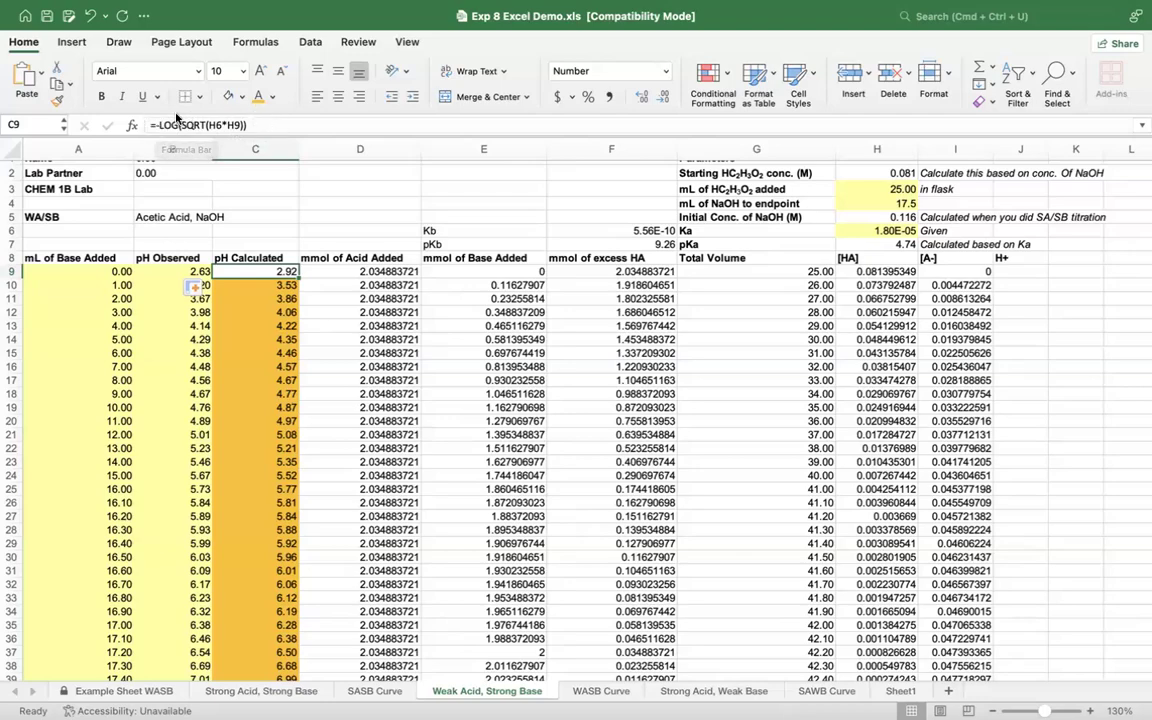
{"action": "scroll", "coordinate": [286, 336], "scroll_direction": "down", "scroll_amount": 1}
{"action": "scroll", "coordinate": [286, 336], "scroll_direction": "down", "scroll_amount": 10}
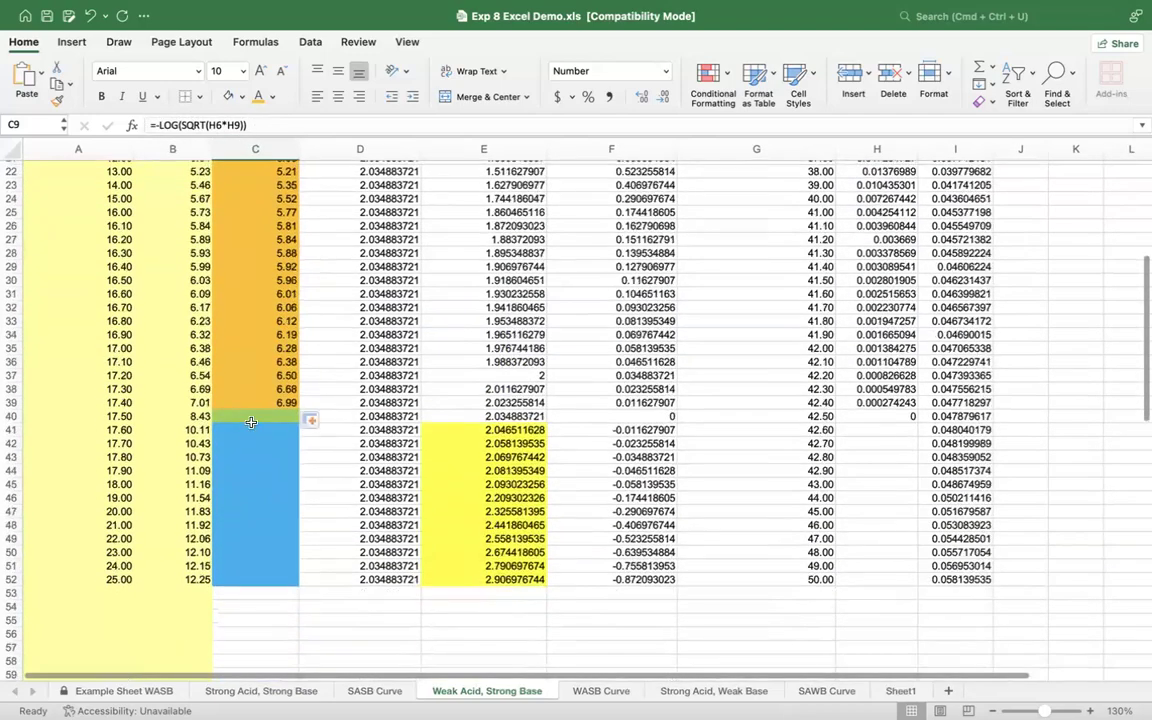
{"action": "left_click", "coordinate": [251, 422]}
{"action": "scroll", "coordinate": [251, 422], "scroll_direction": "up", "scroll_amount": 10}
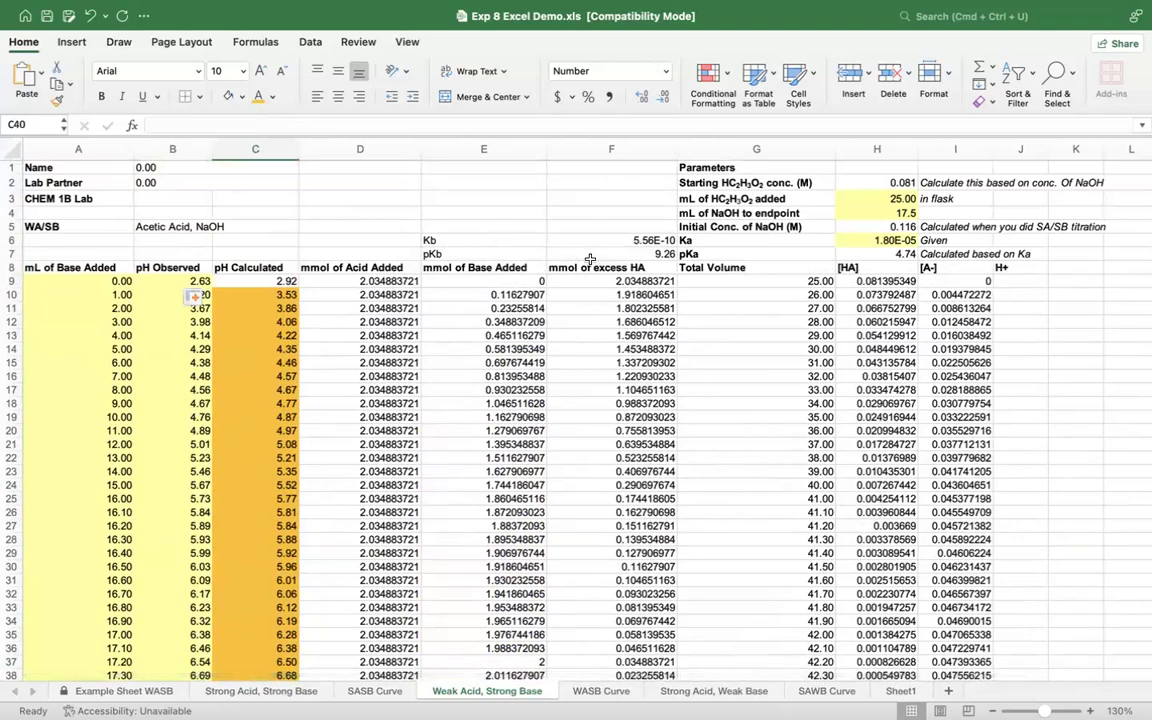
{"action": "scroll", "coordinate": [487, 444], "scroll_direction": "down", "scroll_amount": 1}
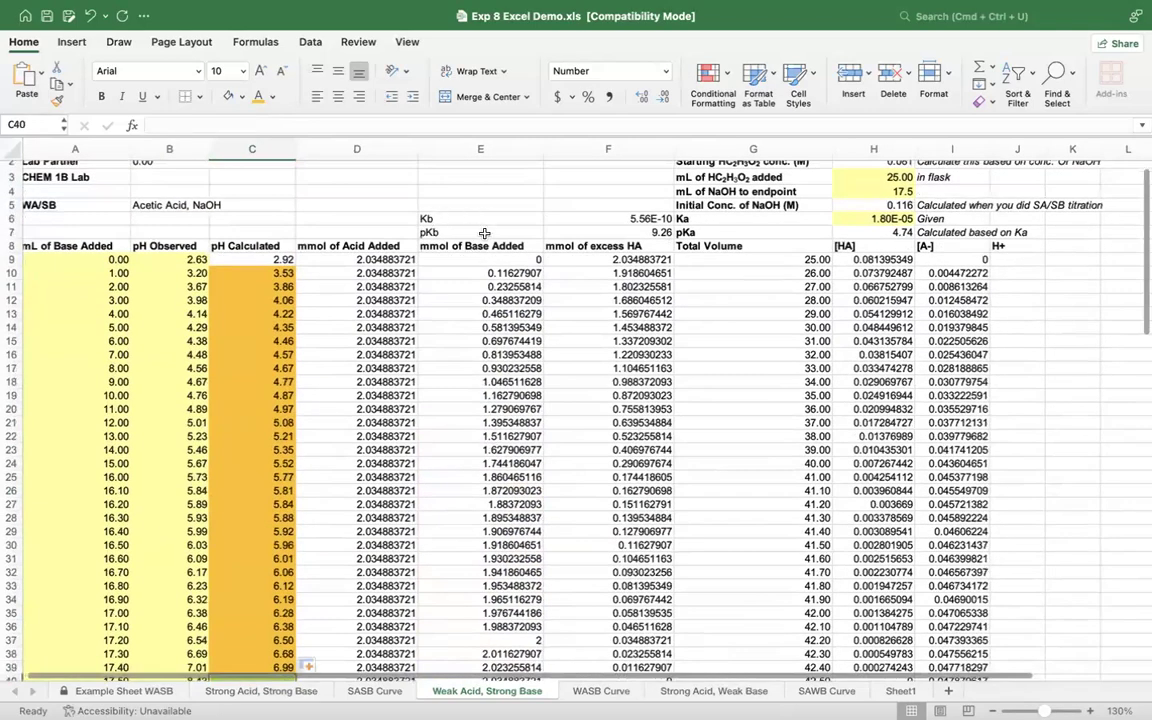
{"action": "scroll", "coordinate": [343, 453], "scroll_direction": "down", "scroll_amount": 5}
{"action": "scroll", "coordinate": [383, 503], "scroll_direction": "down", "scroll_amount": 1}
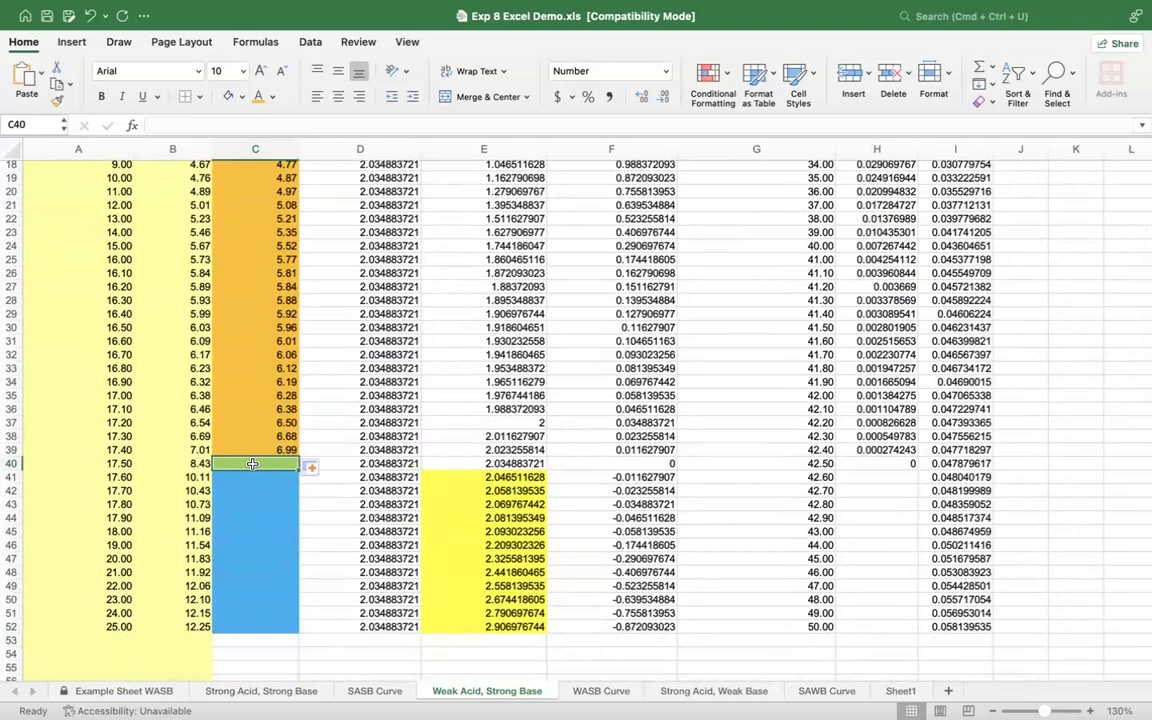
Step: Examine the [A-] formula in I40 together with its source cells, the mmol of base in E40 and the total volume in G40
{"action": "scroll", "coordinate": [766, 501], "scroll_direction": "right", "scroll_amount": 2}
{"action": "scroll", "coordinate": [766, 501], "scroll_direction": "up", "scroll_amount": 1}
{"action": "left_click", "coordinate": [889, 479]}
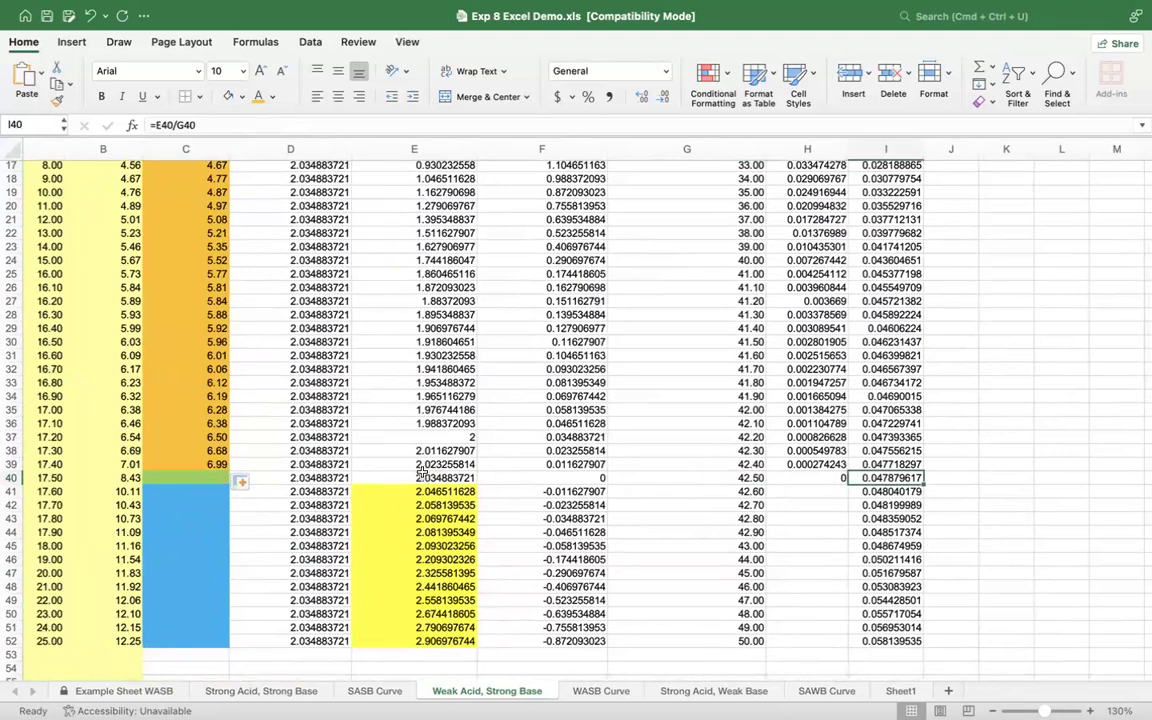
{"action": "scroll", "coordinate": [440, 481], "scroll_direction": "up", "scroll_amount": 8}
{"action": "scroll", "coordinate": [440, 481], "scroll_direction": "left", "scroll_amount": 1}
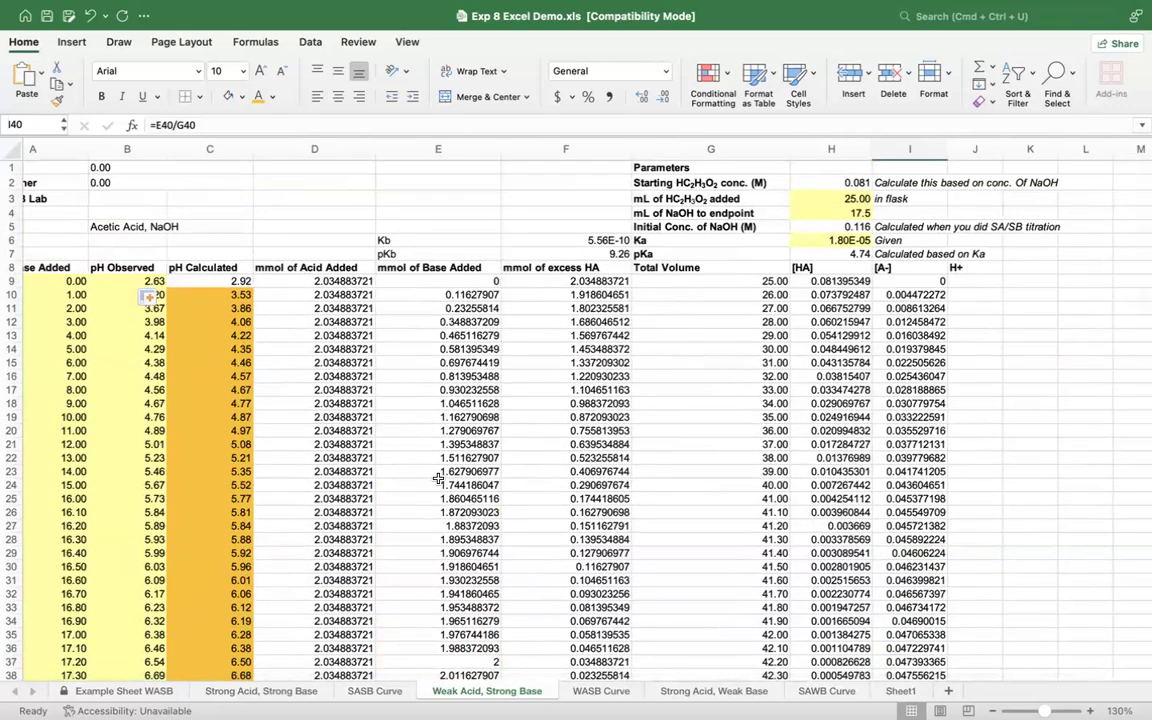
{"action": "scroll", "coordinate": [438, 479], "scroll_direction": "down", "scroll_amount": 4}
{"action": "scroll", "coordinate": [438, 479], "scroll_direction": "right", "scroll_amount": 1}
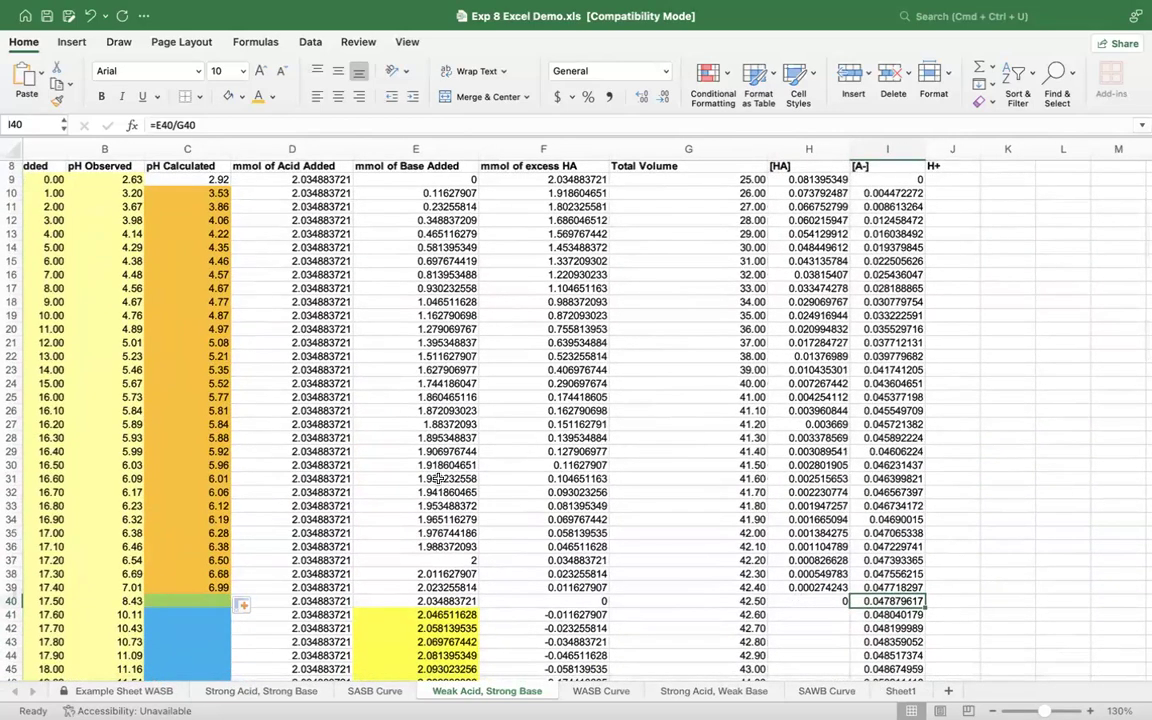
{"action": "left_click", "coordinate": [511, 600]}
{"action": "left_click", "coordinate": [443, 600]}
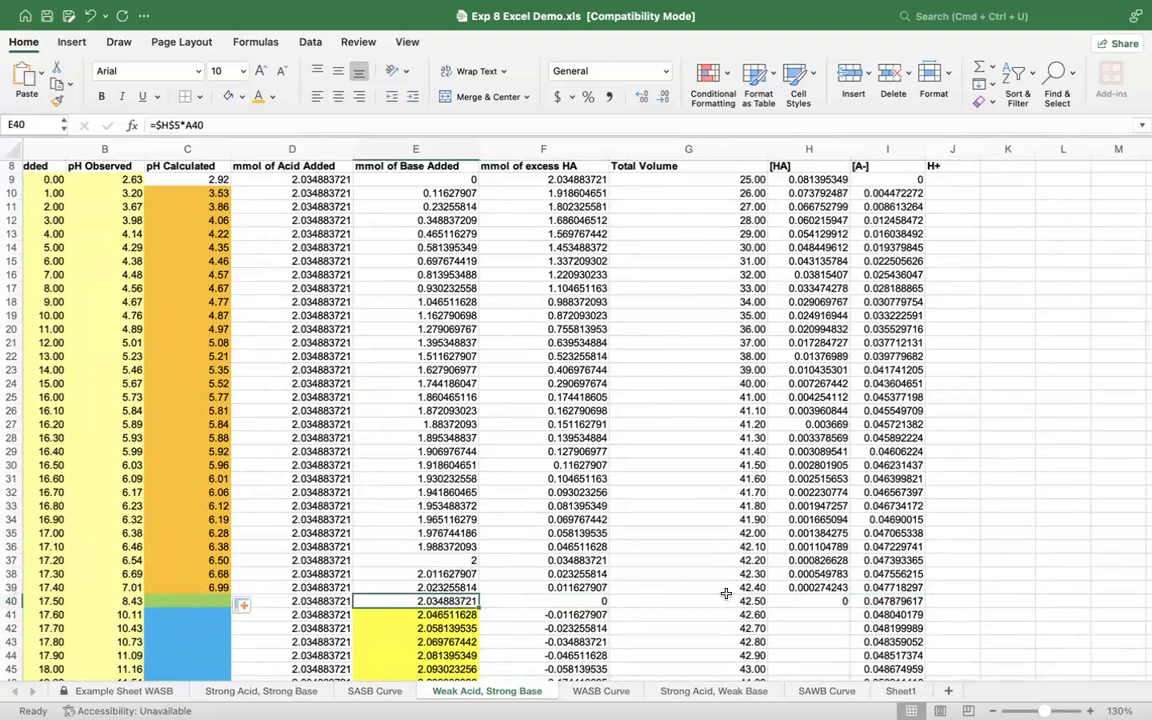
{"action": "left_click", "coordinate": [688, 600]}
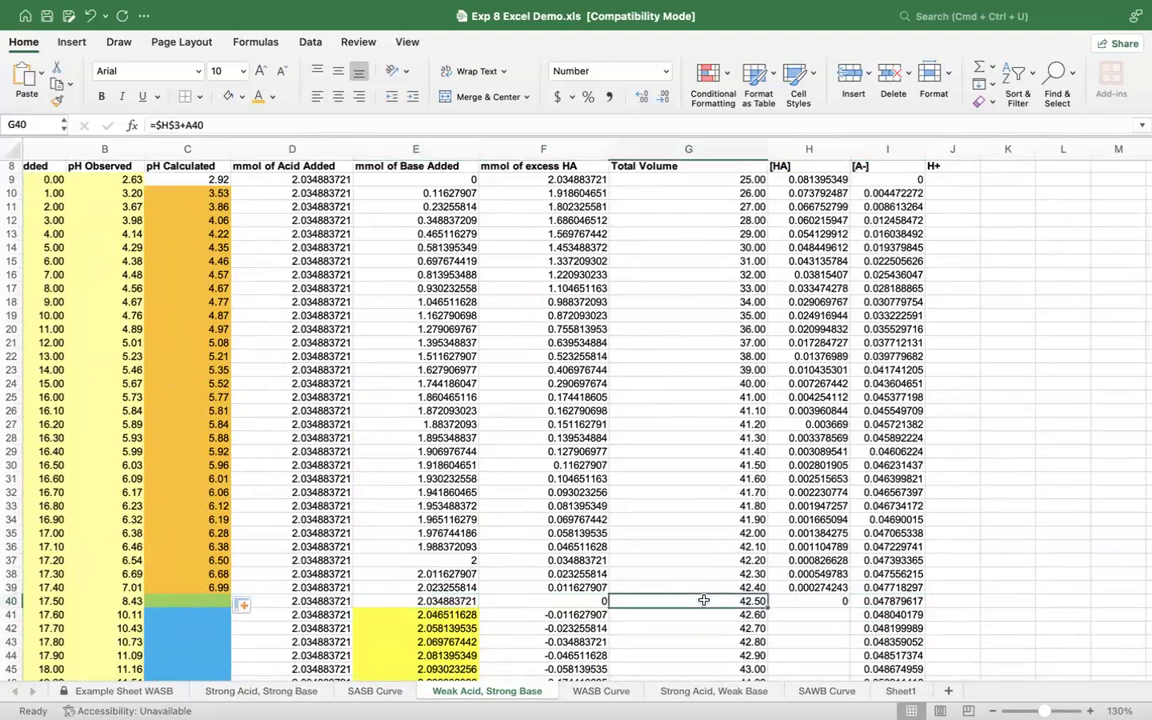
{"action": "left_click", "coordinate": [447, 602]}
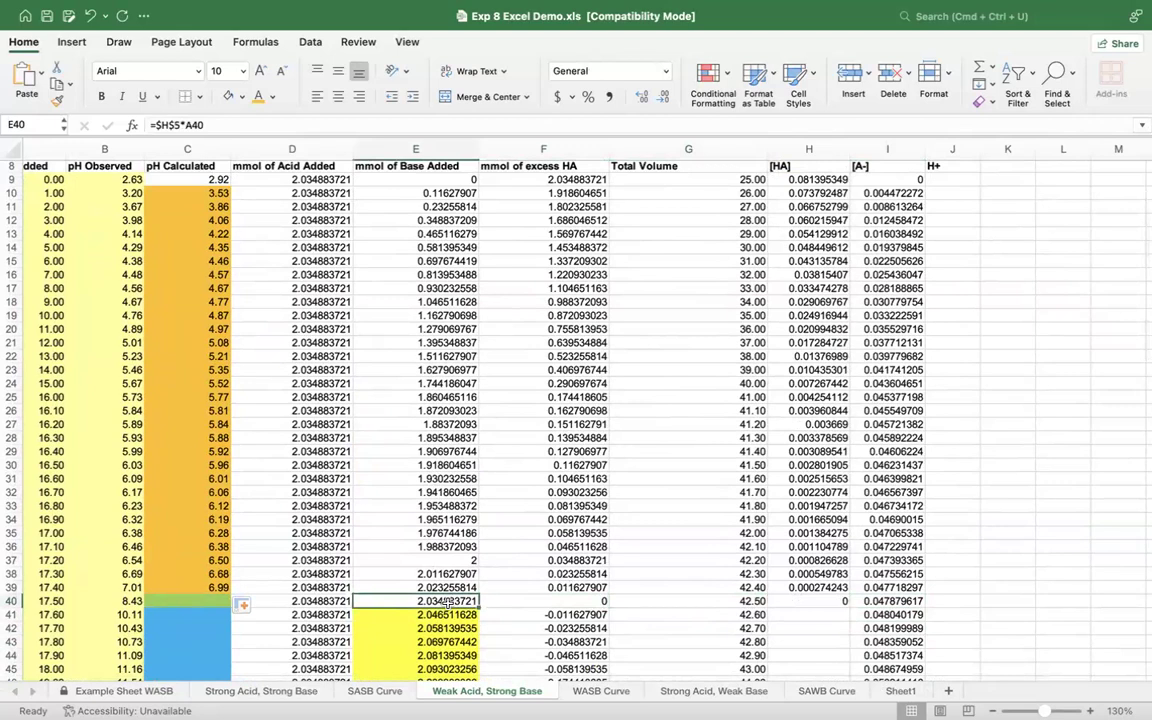
{"action": "left_click", "coordinate": [689, 602]}
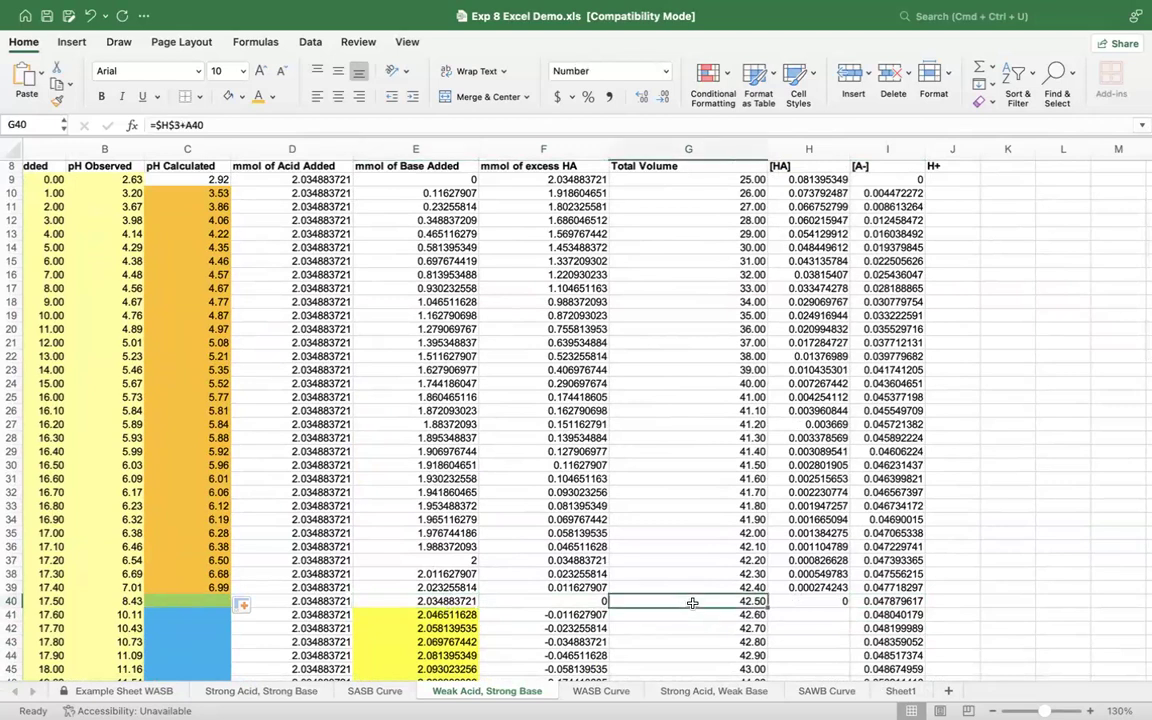
{"action": "left_click", "coordinate": [898, 601]}
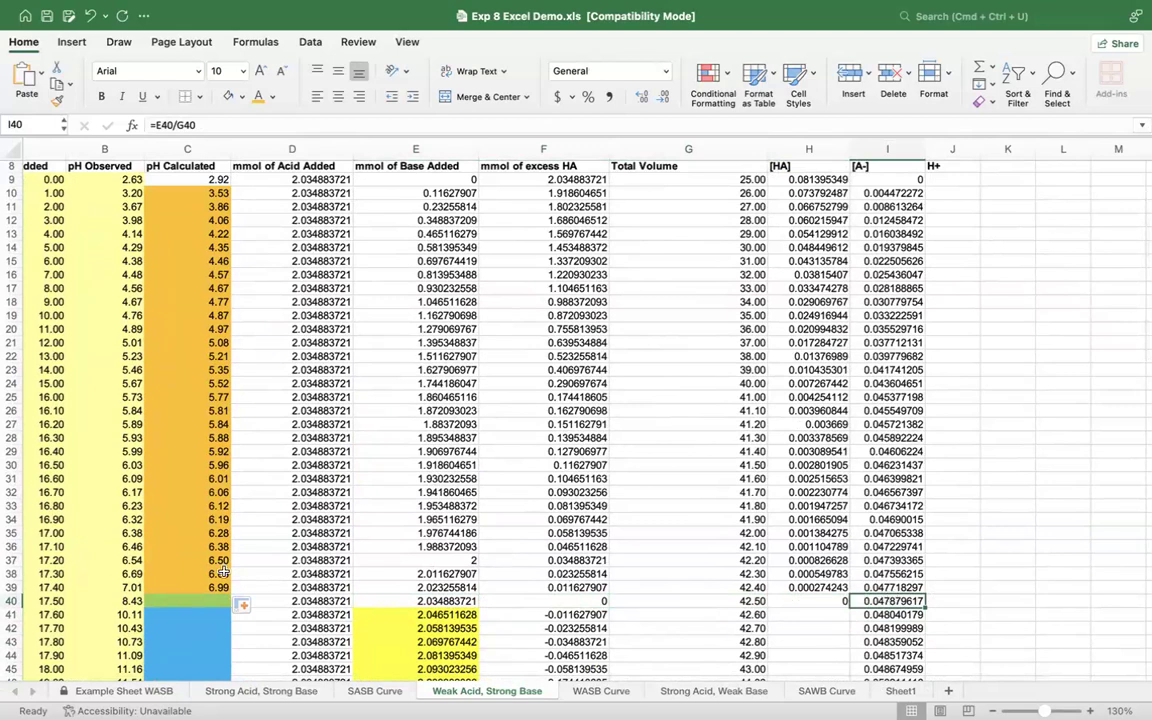
Step: Begin the equivalence-point pH formula in the green cell C40 with =14-(-LOG(SQRT(
{"action": "left_click", "coordinate": [171, 600]}
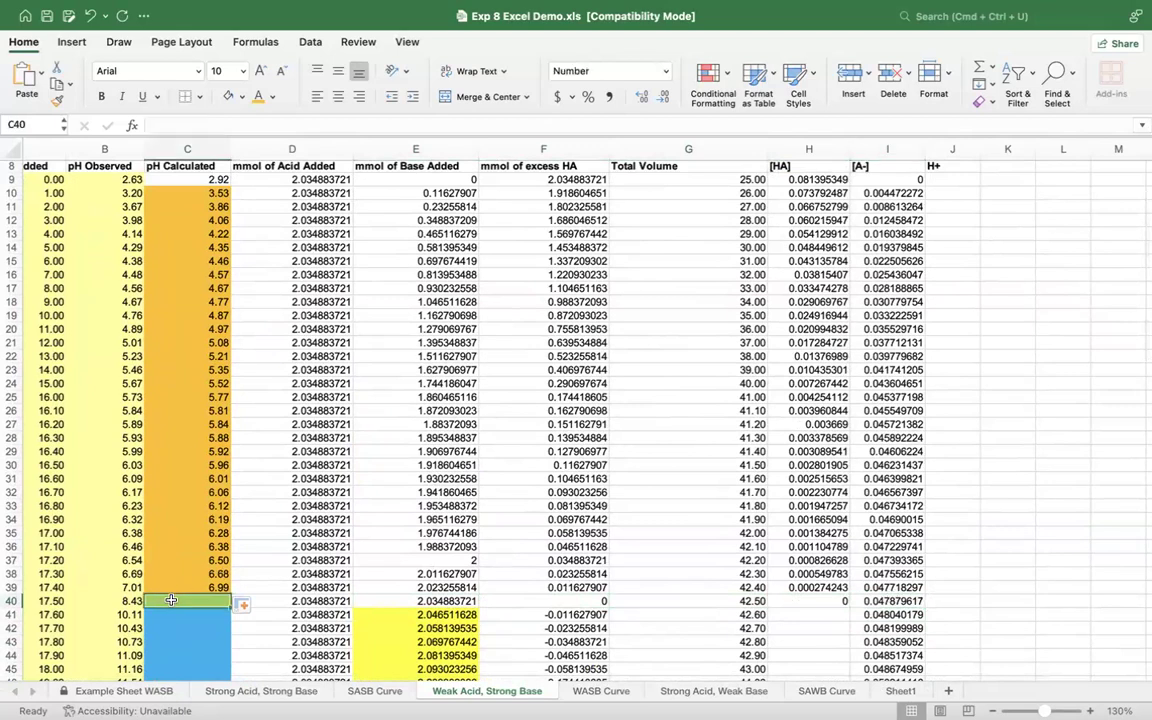
{"action": "type", "text": "="}
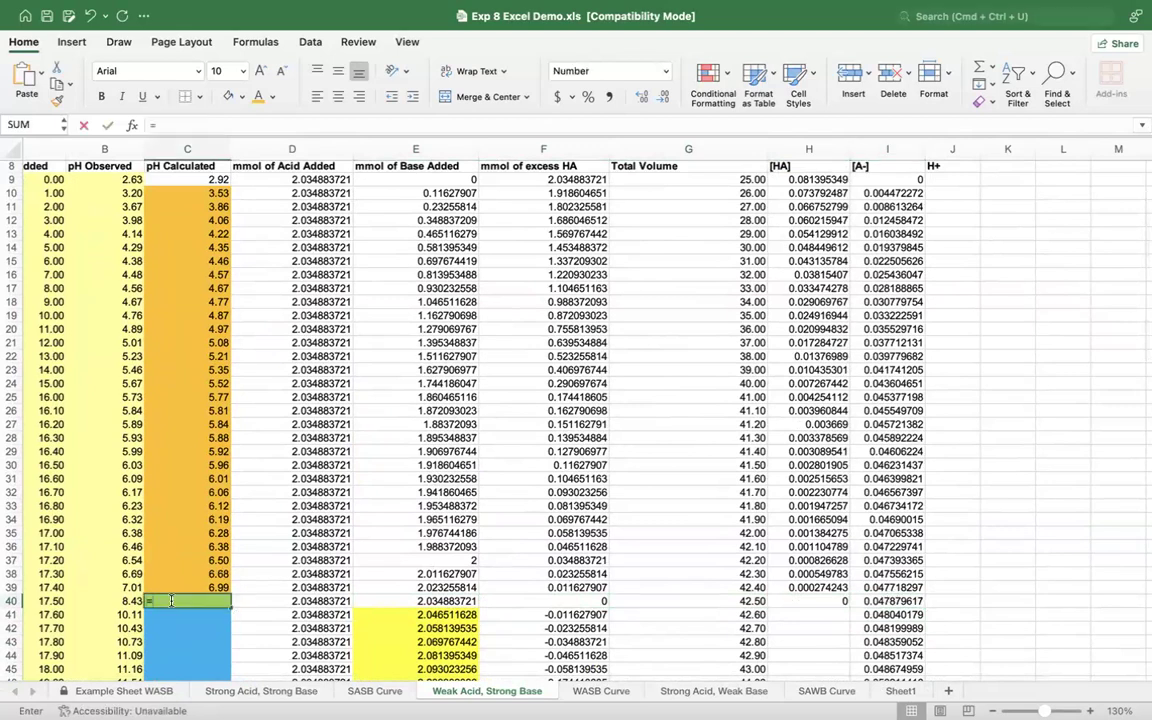
{"action": "type", "text": "14-("}
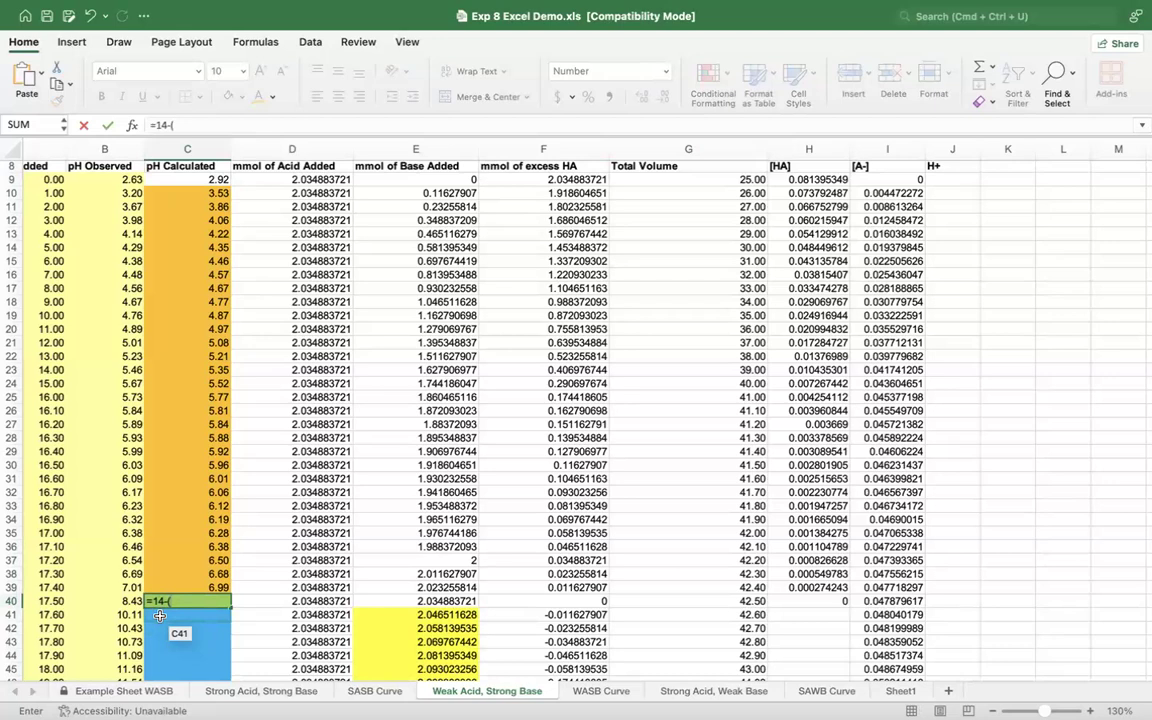
{"action": "type", "text": "log"}
{"action": "double_click", "coordinate": [258, 561]}
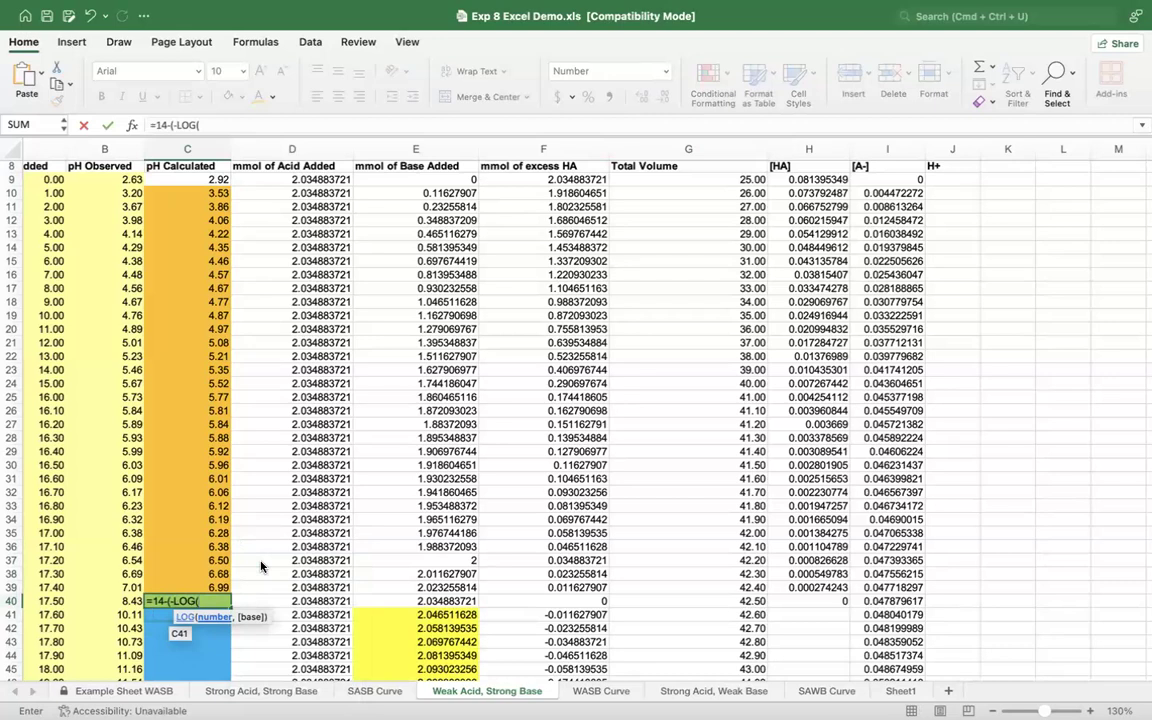
{"action": "type", "text": "sq"}
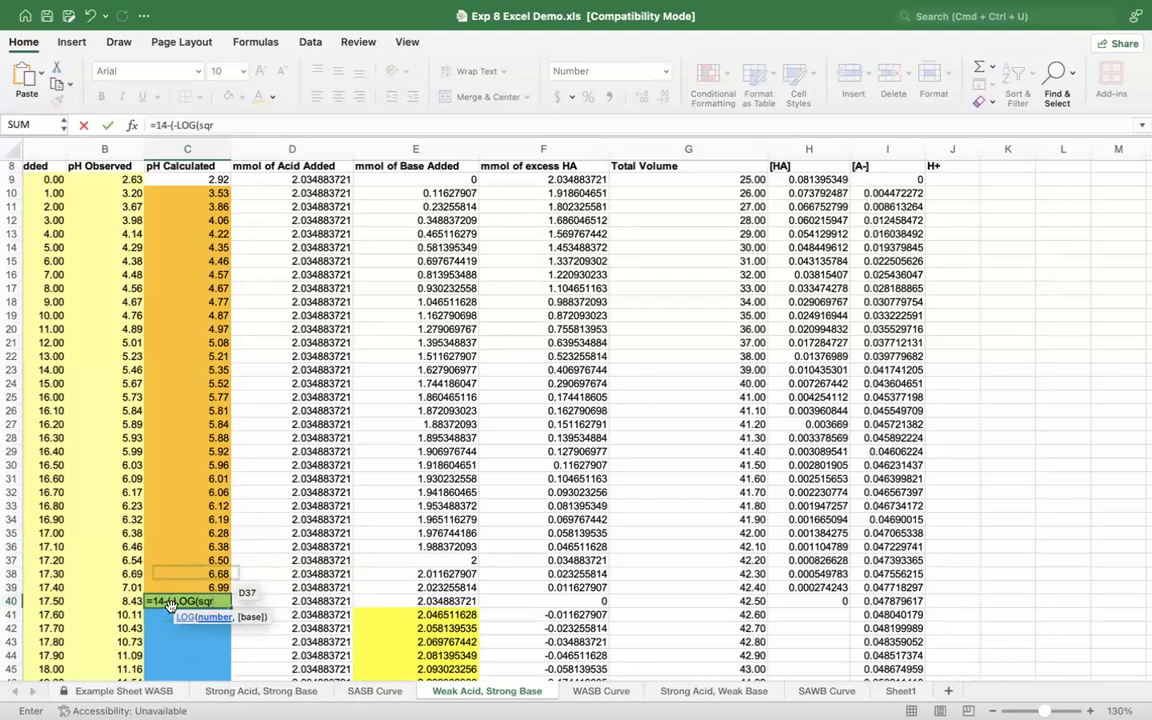
{"action": "type", "text": "r"}
{"action": "double_click", "coordinate": [155, 634]}
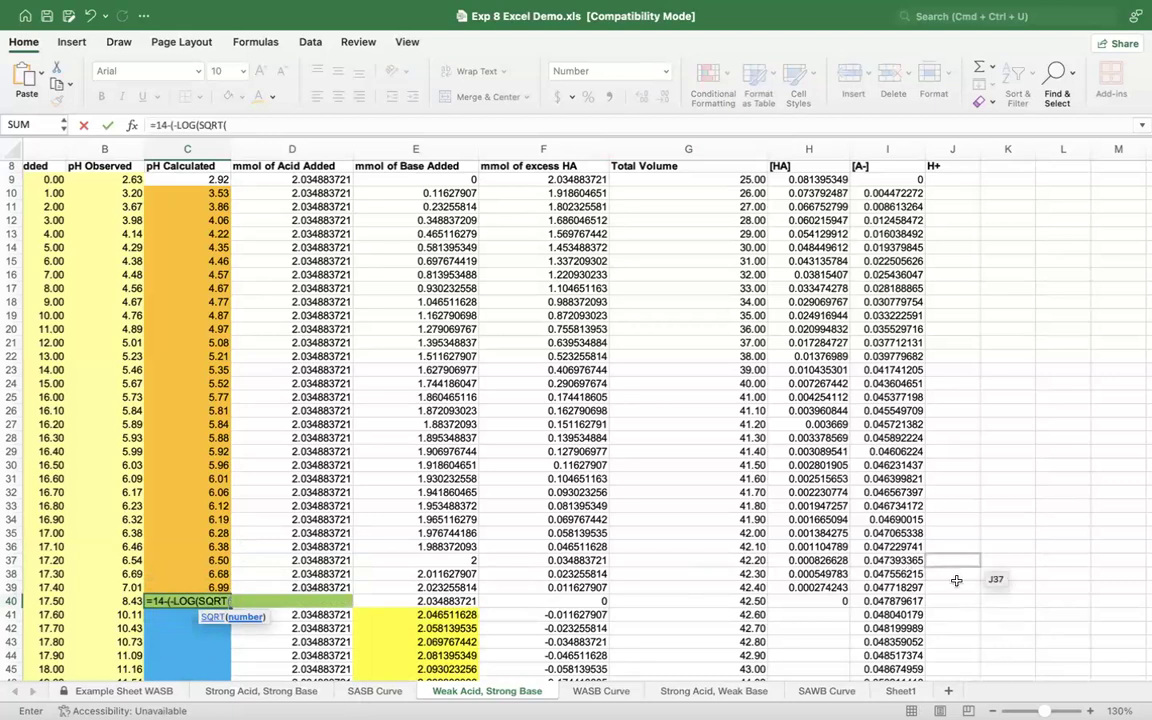
Step: Complete the C40 formula with the product of [A-] in I40 and Kb in F6, making =14-(-LOG(SQRT(I40*F6)))
{"action": "left_click", "coordinate": [897, 601]}
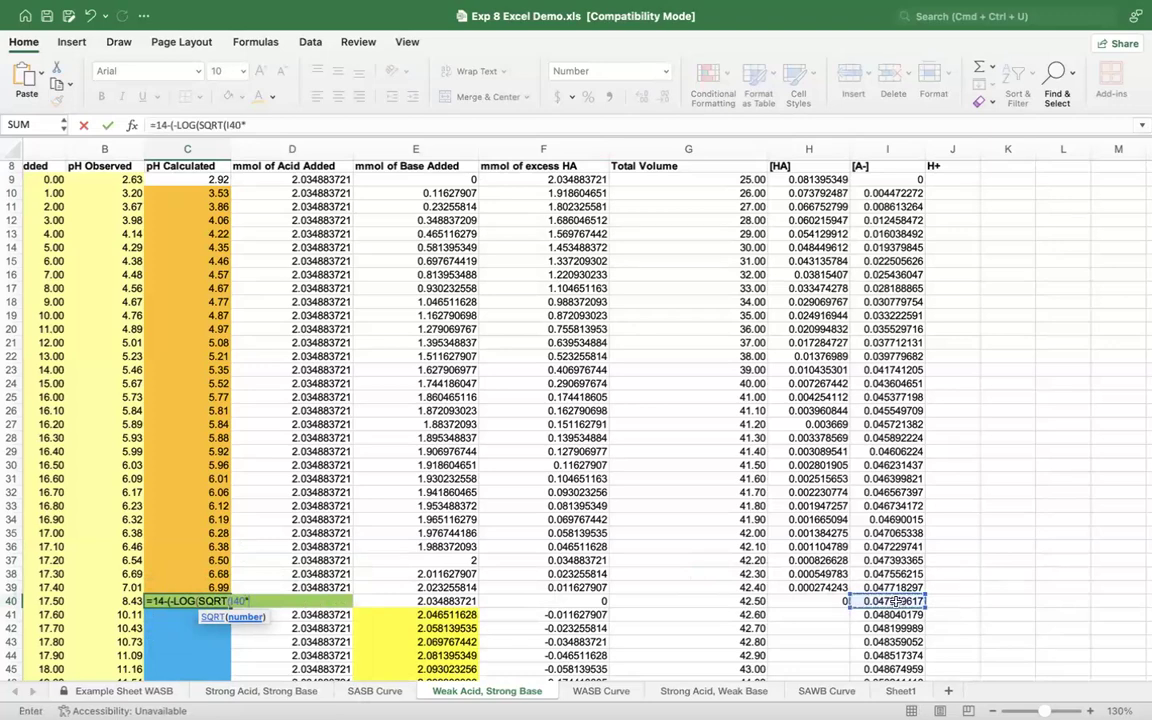
{"action": "type", "text": "*"}
{"action": "scroll", "coordinate": [634, 315], "scroll_direction": "up", "scroll_amount": 3}
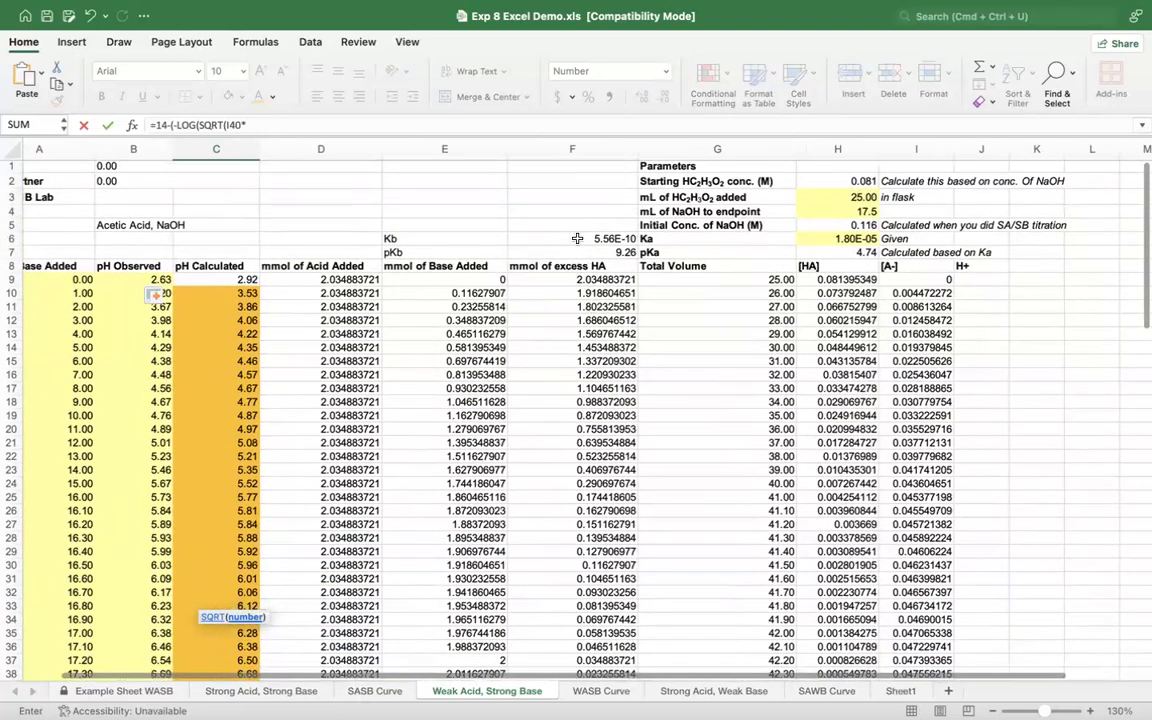
{"action": "left_click", "coordinate": [571, 239]}
{"action": "scroll", "coordinate": [492, 426], "scroll_direction": "down", "scroll_amount": 5}
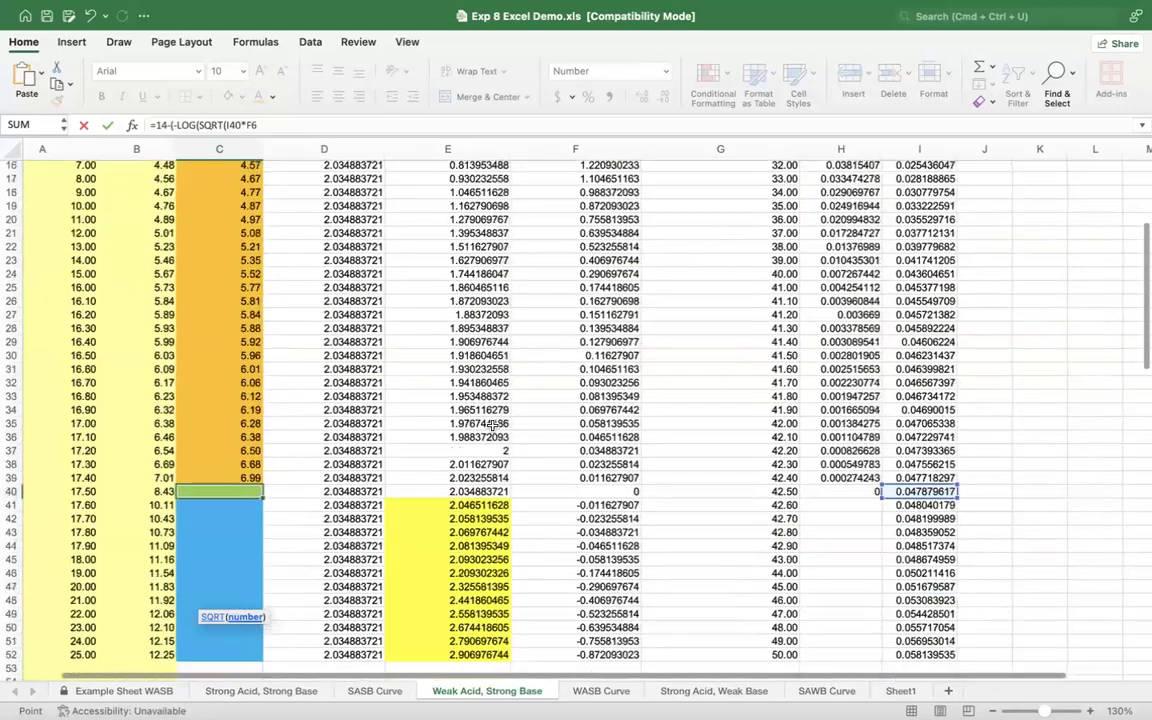
{"action": "scroll", "coordinate": [492, 426], "scroll_direction": "up", "scroll_amount": 1}
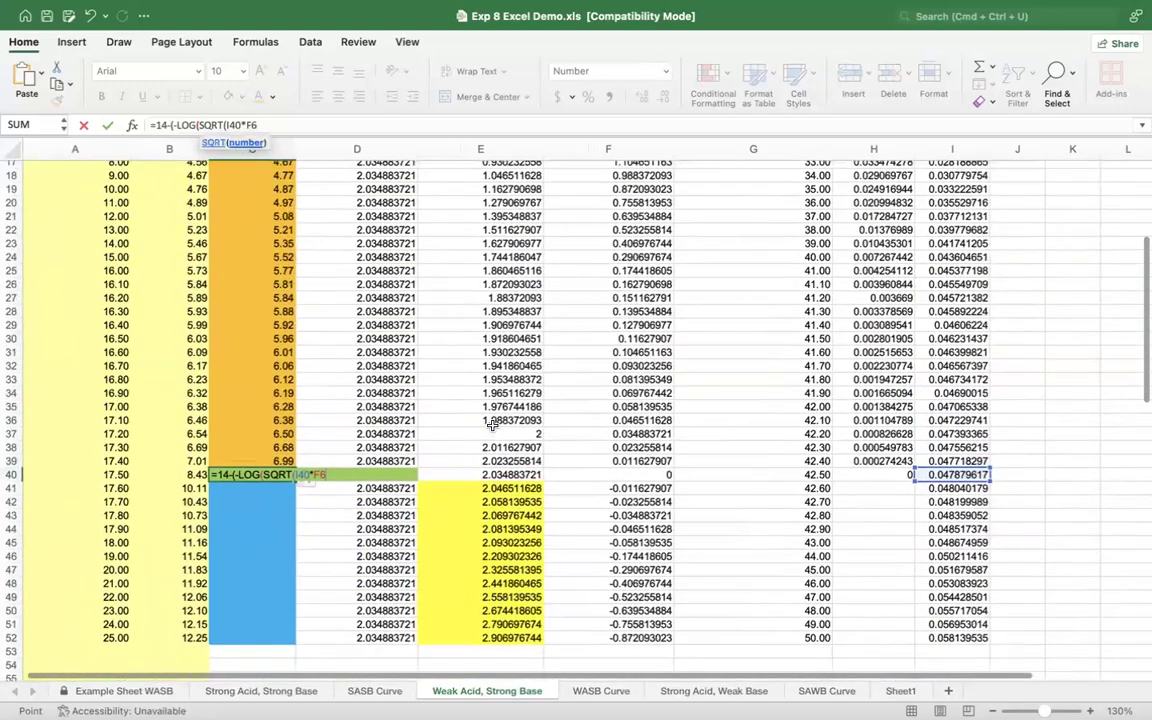
{"action": "type", "text": "))"}
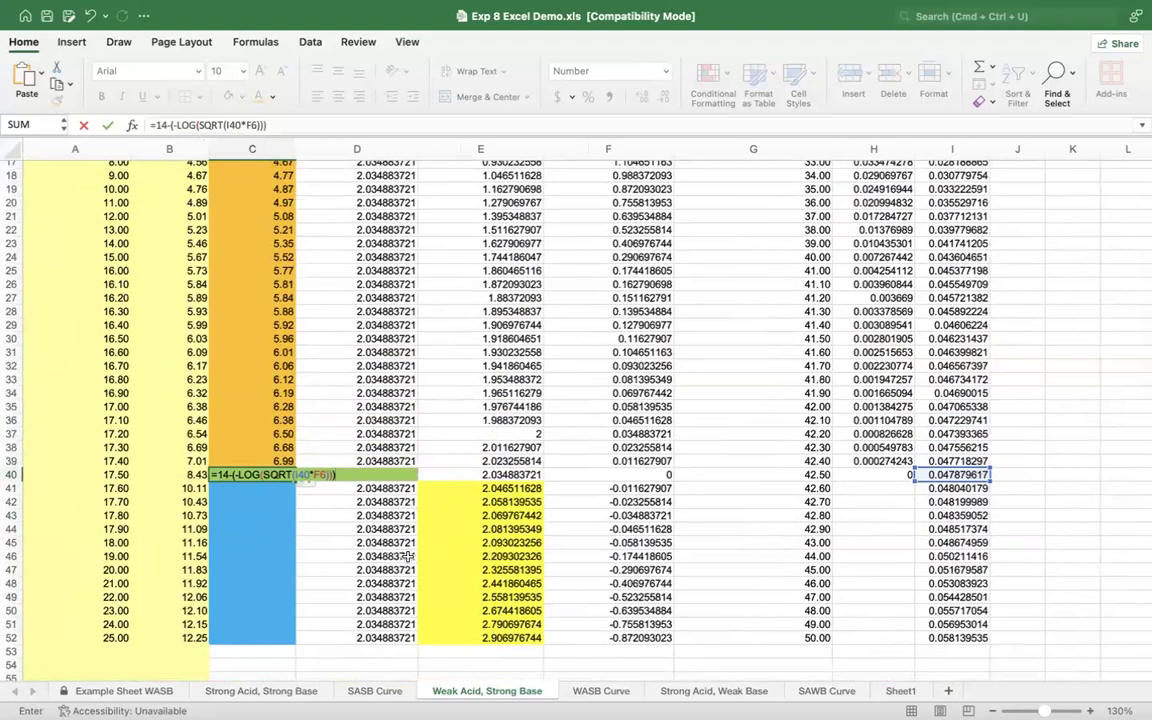
{"action": "key", "text": "Return"}
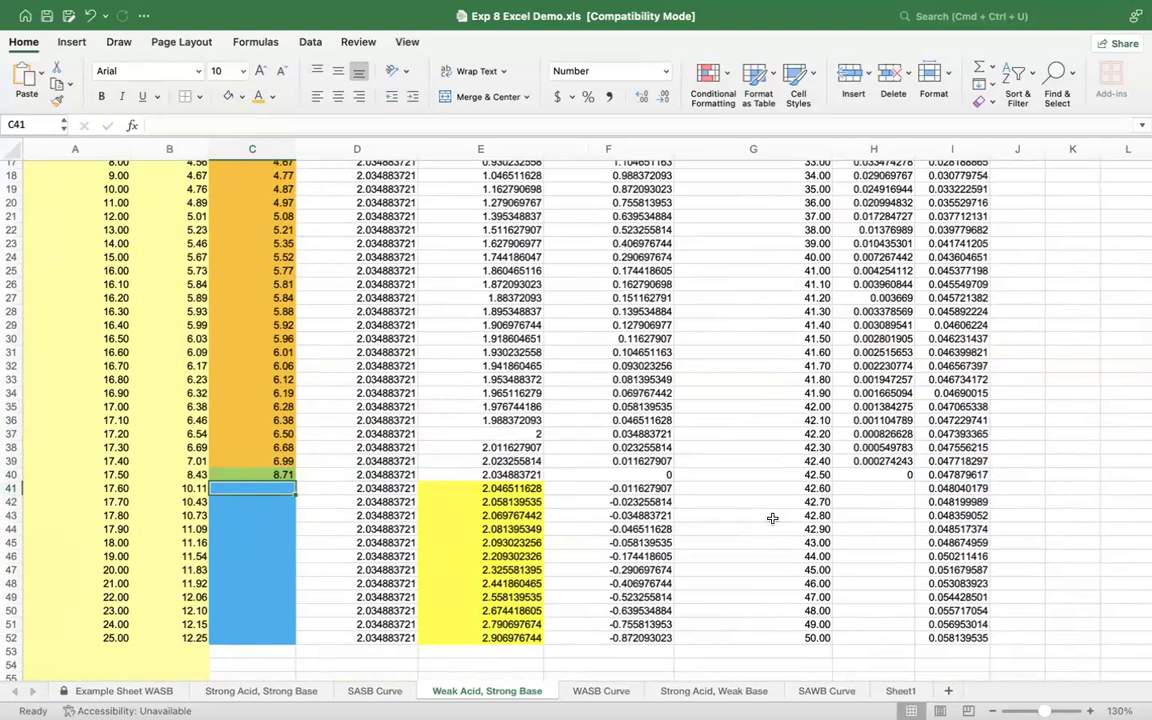
Step: Clear the contents of the [A-] cells past the equivalence point, I41 through I52
{"action": "scroll", "coordinate": [753, 501], "scroll_direction": "right", "scroll_amount": 3}
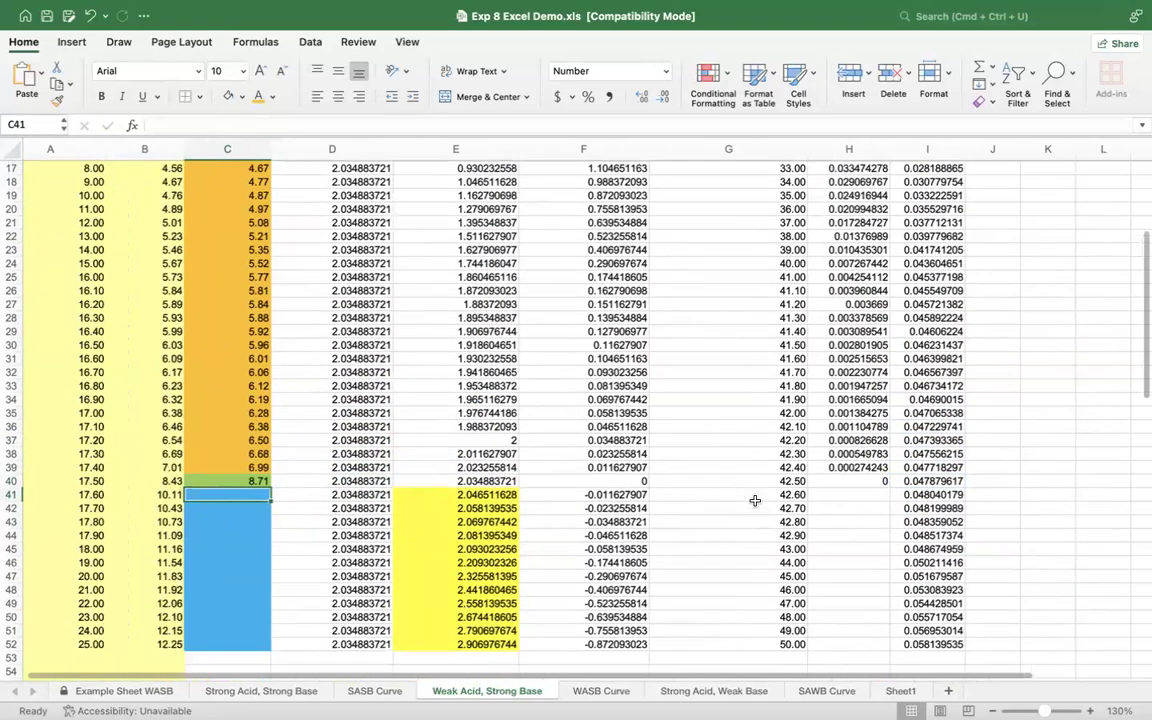
{"action": "scroll", "coordinate": [733, 536], "scroll_direction": "up", "scroll_amount": 3}
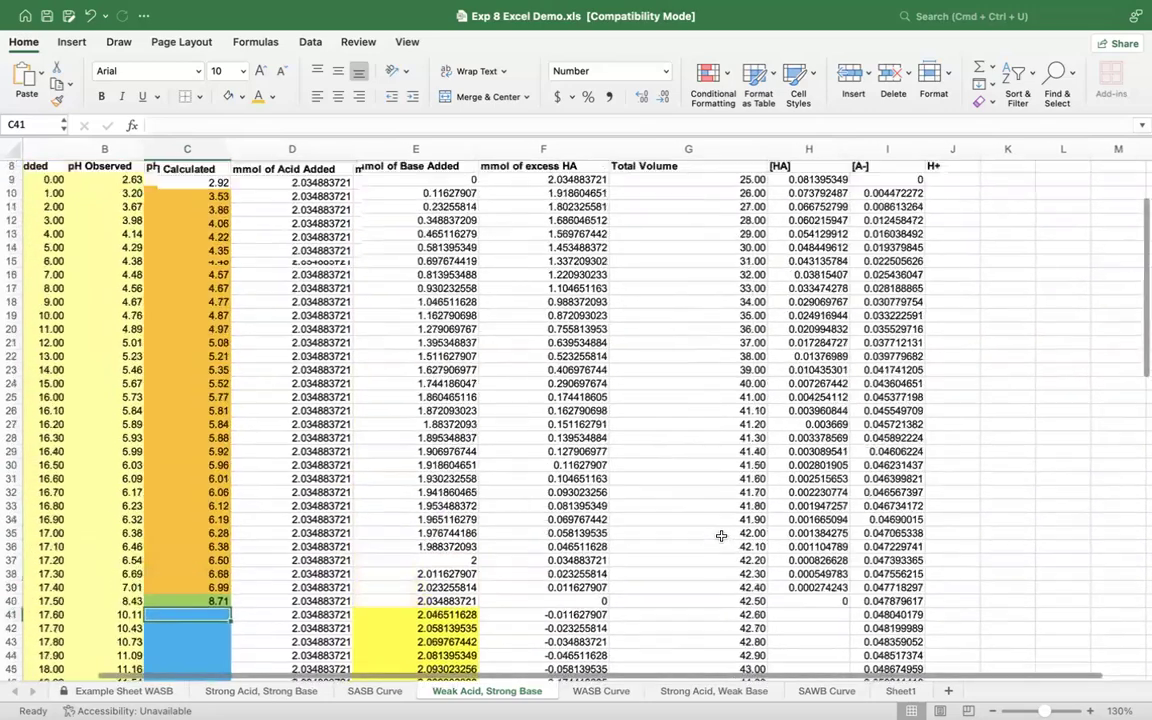
{"action": "scroll", "coordinate": [721, 536], "scroll_direction": "down", "scroll_amount": 3}
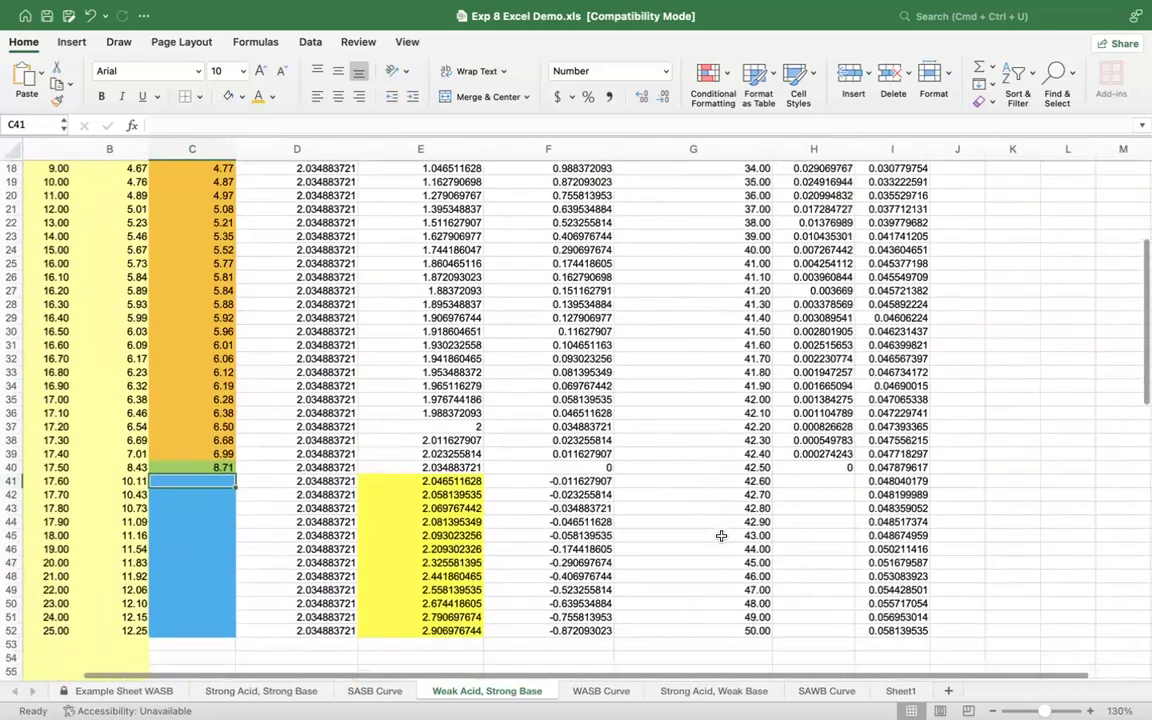
{"action": "scroll", "coordinate": [721, 536], "scroll_direction": "up", "scroll_amount": 1}
{"action": "left_click", "coordinate": [885, 493]}
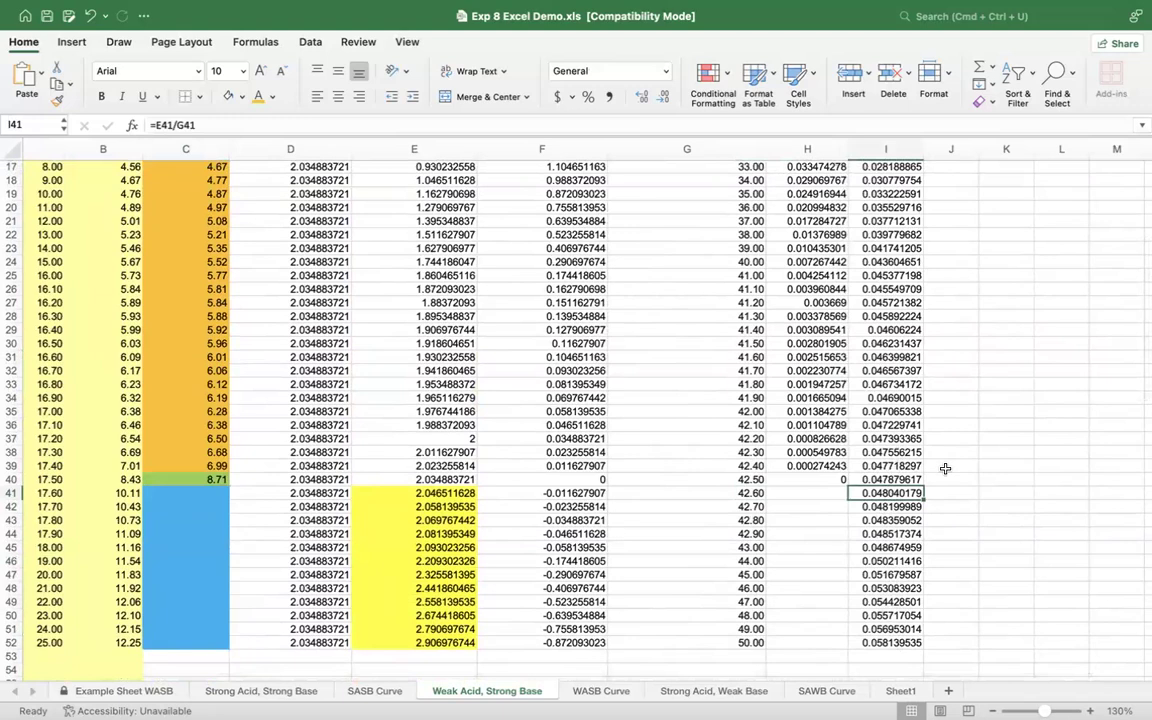
{"action": "left_click_drag", "start_coordinate": [885, 491], "coordinate": [888, 642]}
{"action": "right_click", "coordinate": [888, 643]}
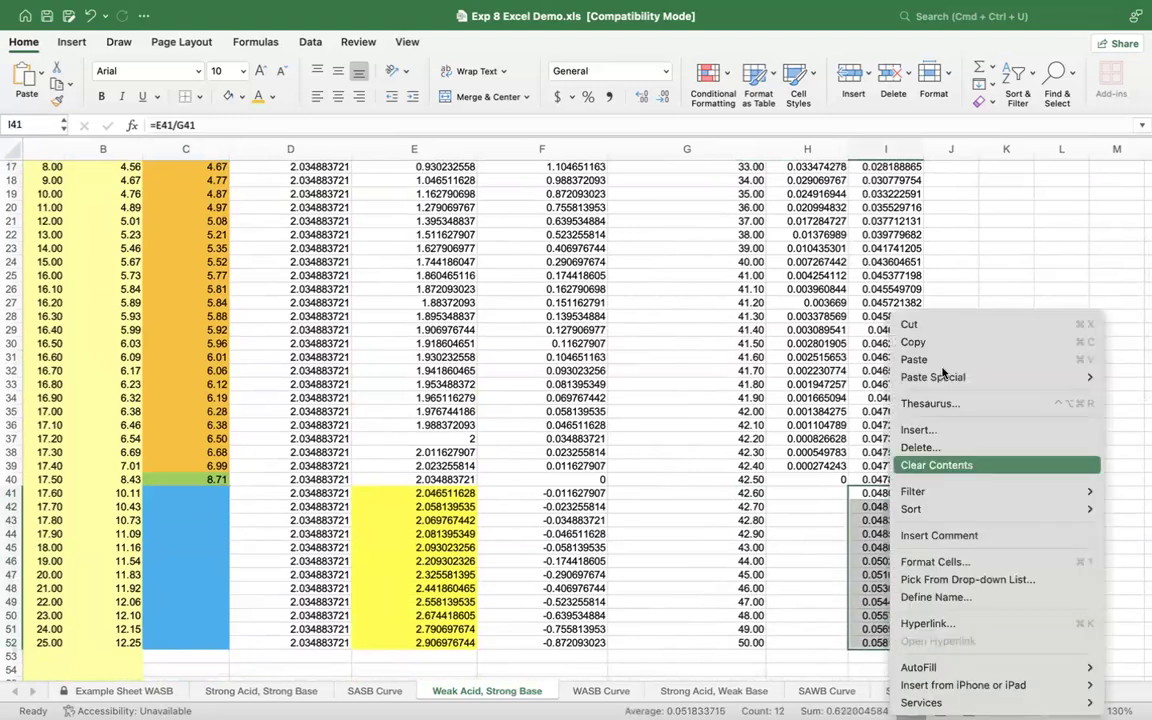
{"action": "left_click", "coordinate": [940, 465]}
Step: Enter the label OH in J41 and fill cells I41 through I52 with yellow
{"action": "left_click", "coordinate": [942, 490]}
{"action": "type", "text": "OH"}
{"action": "double_click", "coordinate": [878, 492]}
{"action": "left_click_drag", "start_coordinate": [878, 492], "coordinate": [880, 637]}
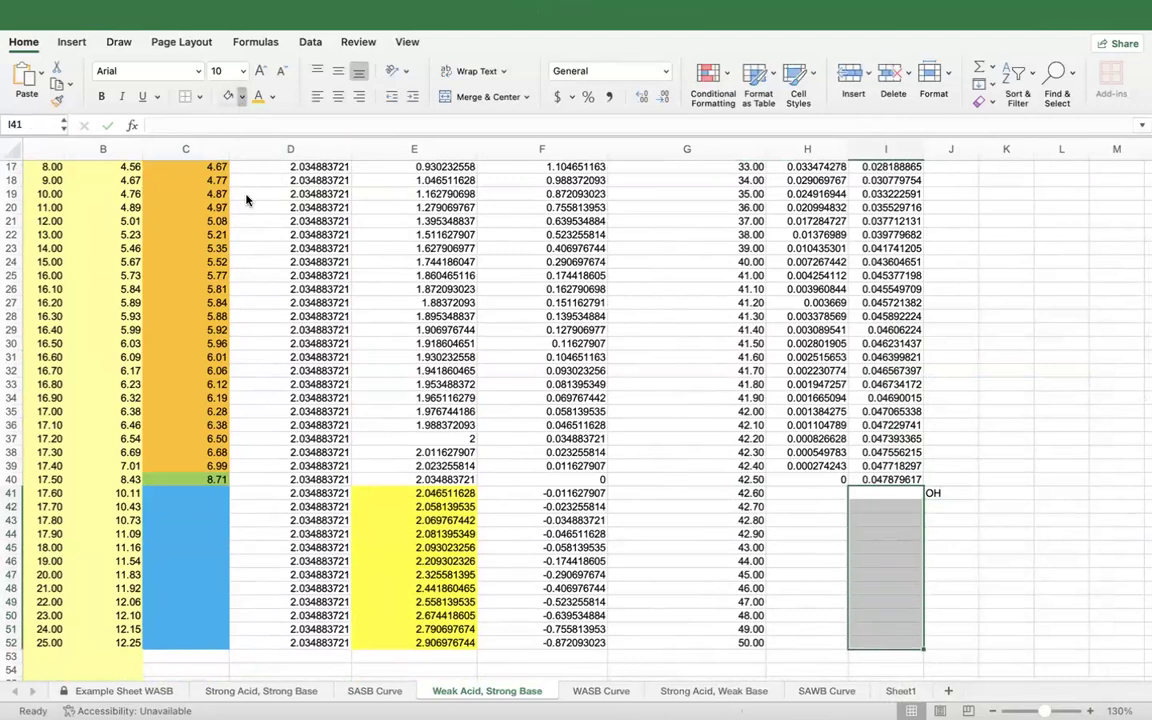
{"action": "left_click", "coordinate": [228, 96]}
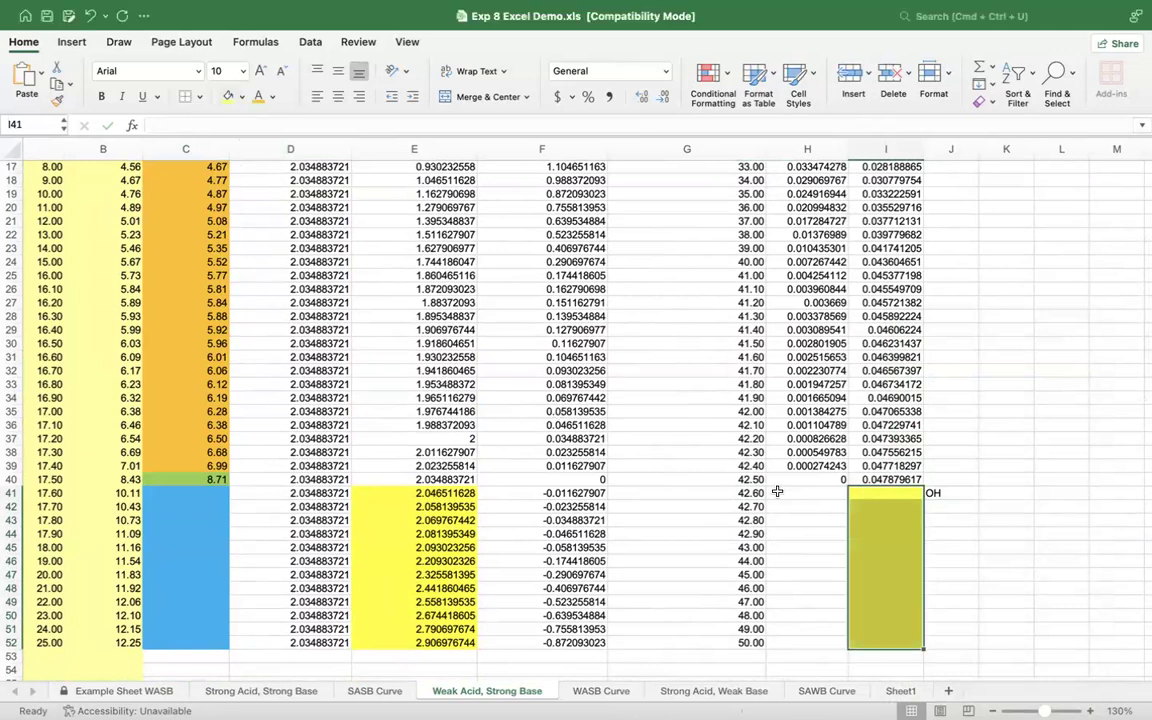
Step: Calculate the excess OH concentration in I41 from the excess mmol and total volume with the formula =-1*(F41/G41)
{"action": "left_click", "coordinate": [889, 494]}
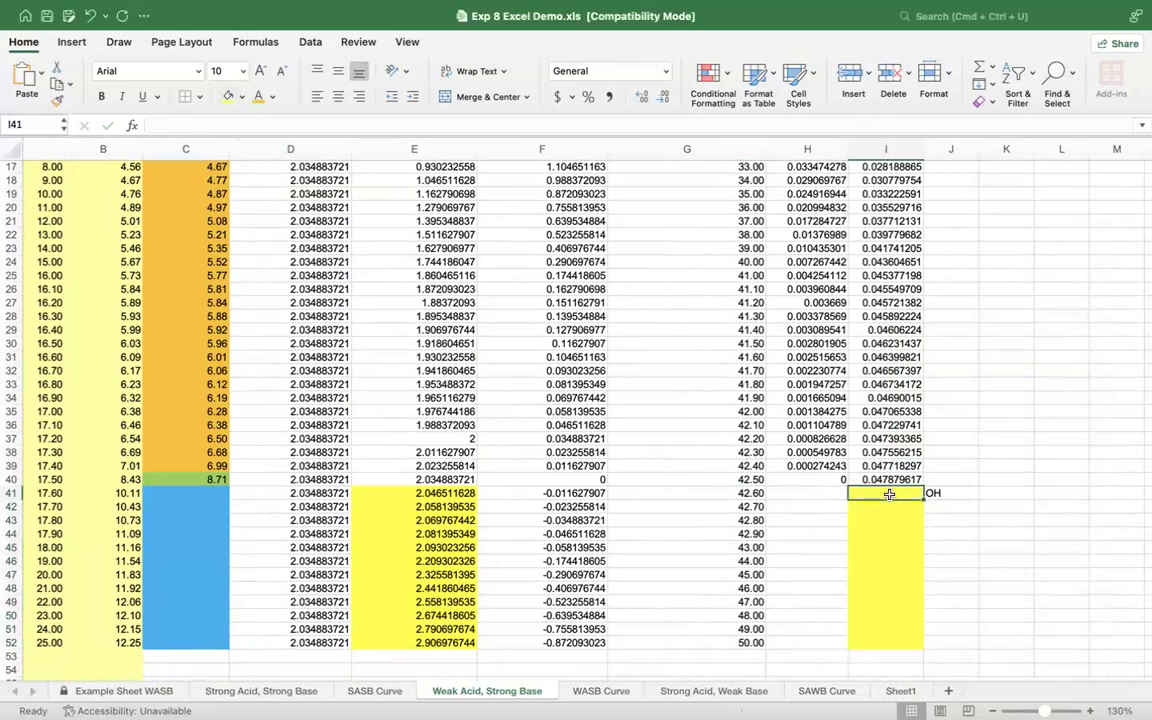
{"action": "left_click", "coordinate": [563, 493]}
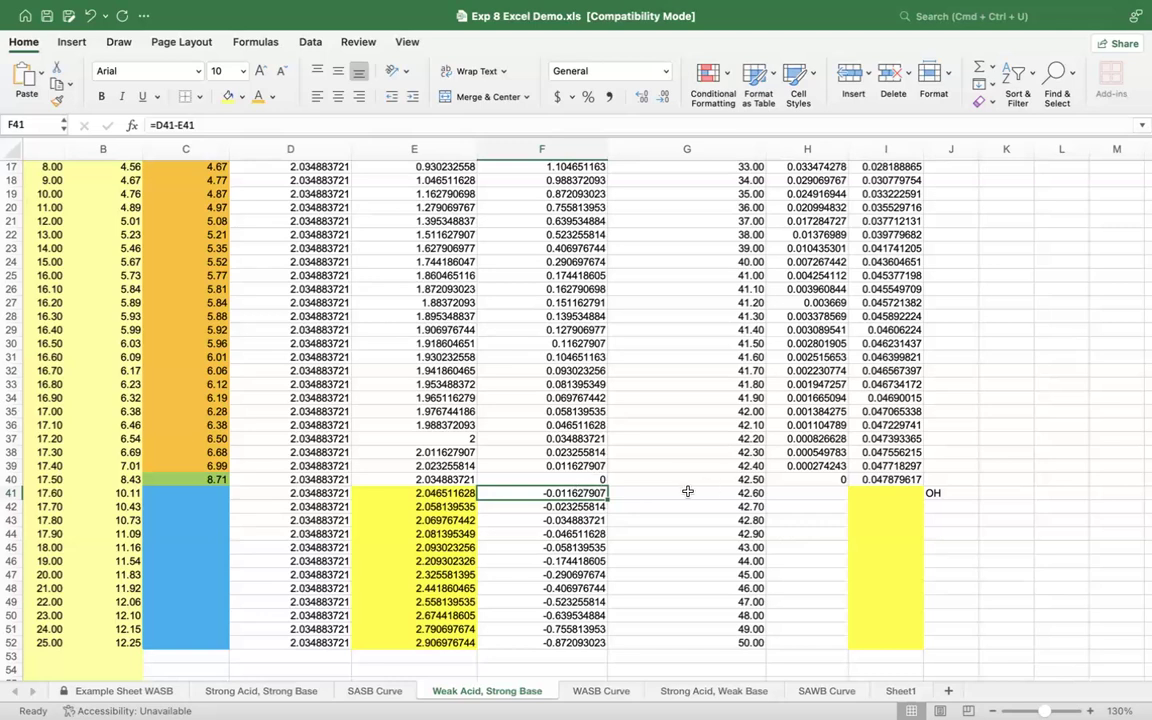
{"action": "left_click", "coordinate": [887, 491]}
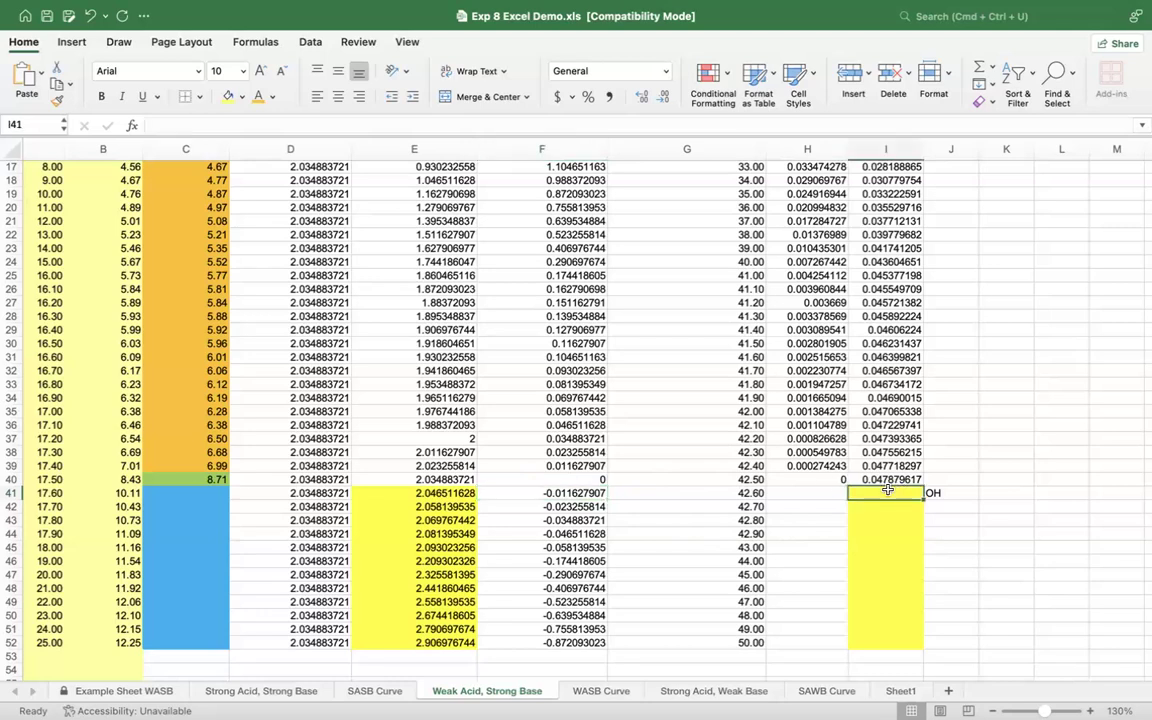
{"action": "type", "text": "="}
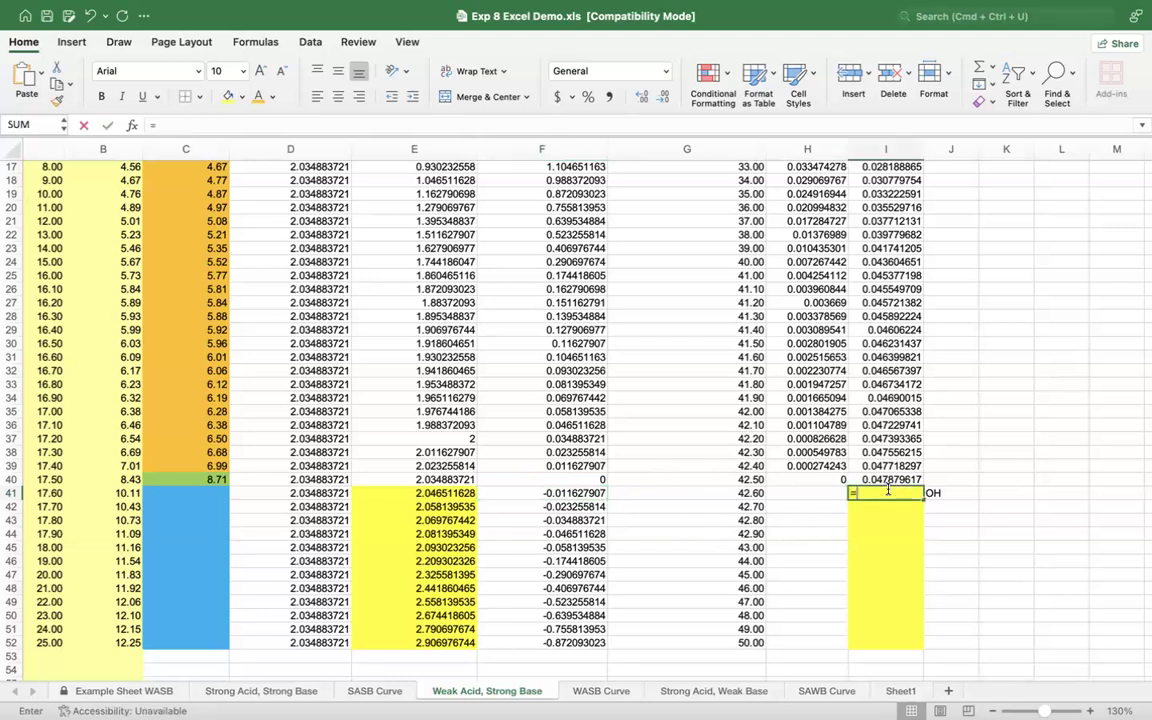
{"action": "type", "text": "-1"}
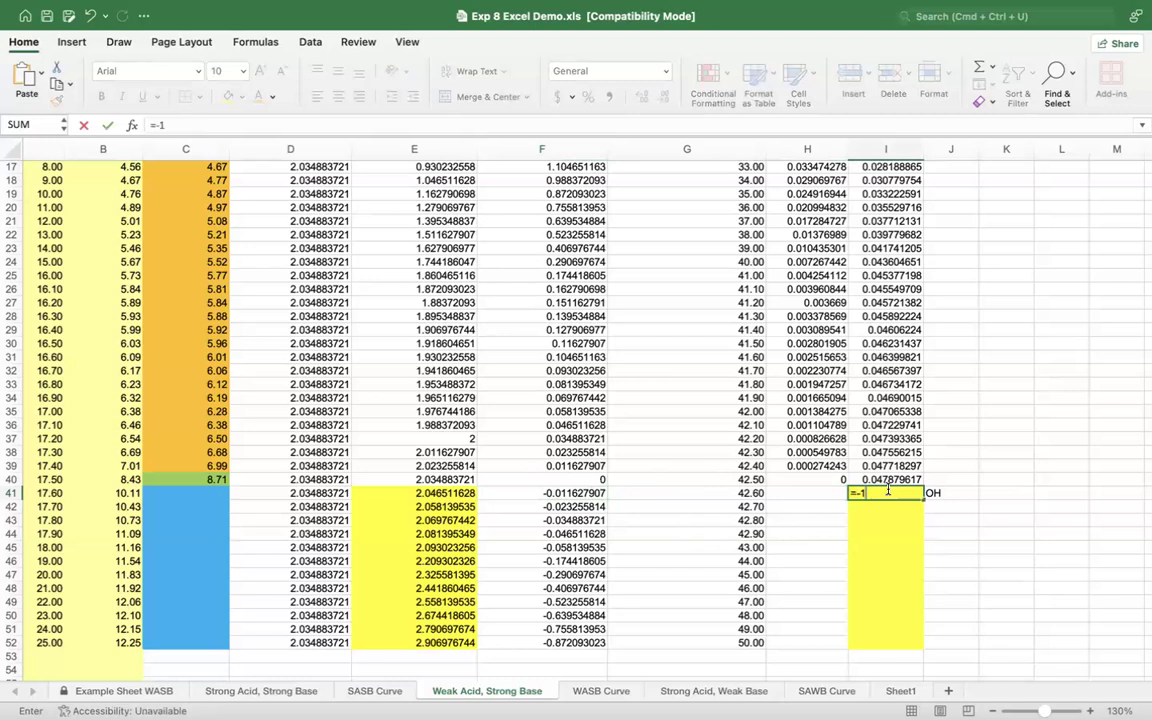
{"action": "type", "text": "("}
{"action": "left_click", "coordinate": [578, 493]}
{"action": "type", "text": "/"}
{"action": "left_click", "coordinate": [694, 491]}
{"action": "type", "text": ")"}
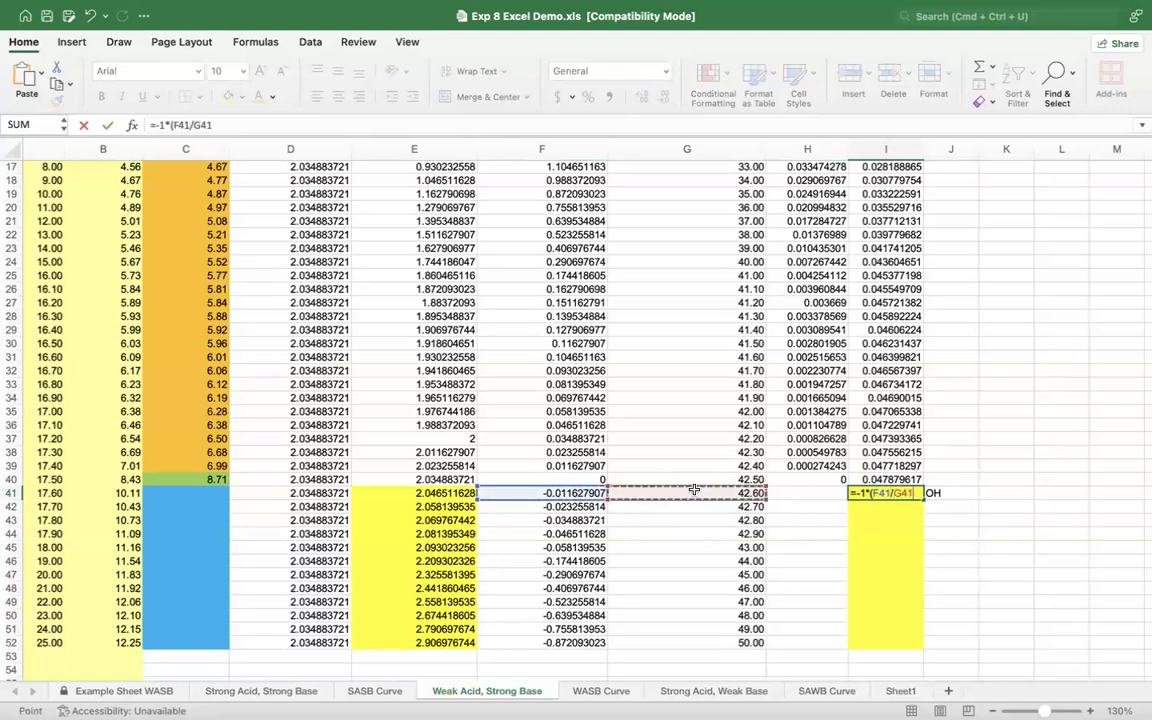
{"action": "key", "text": "Return"}
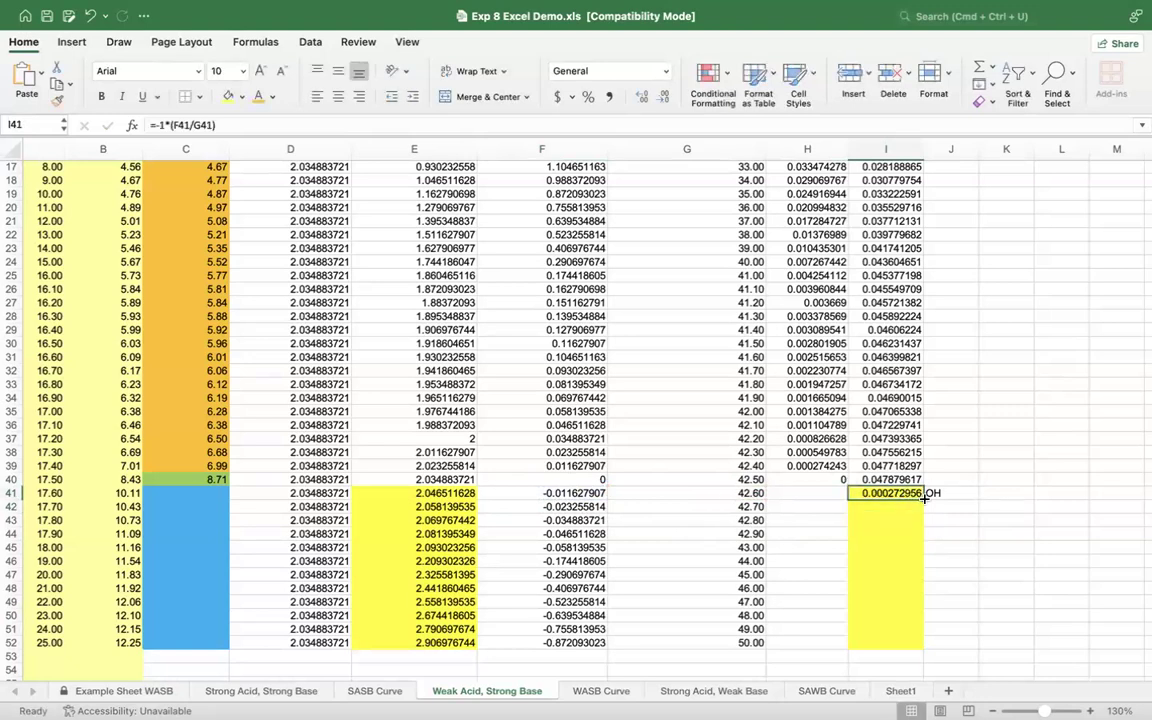
Step: Copy the excess OH concentration formula from I41 down through I52 and check the copied formulas
{"action": "left_click_drag", "start_coordinate": [923, 500], "coordinate": [918, 651]}
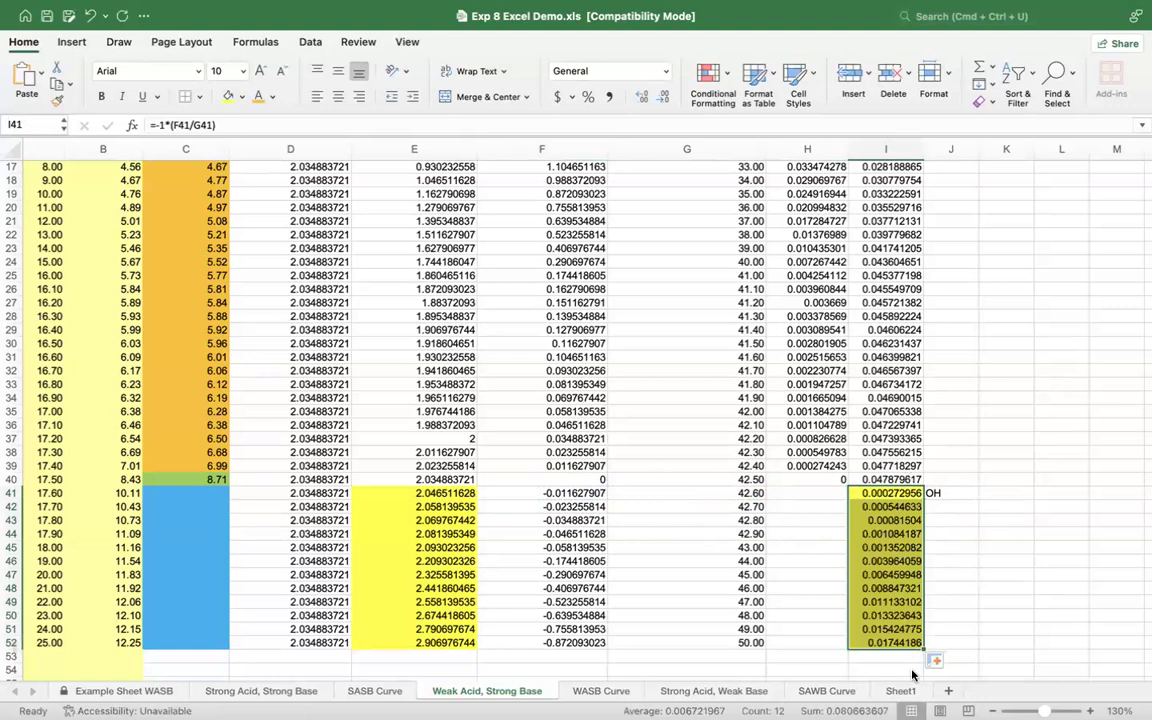
{"action": "left_click", "coordinate": [897, 521]}
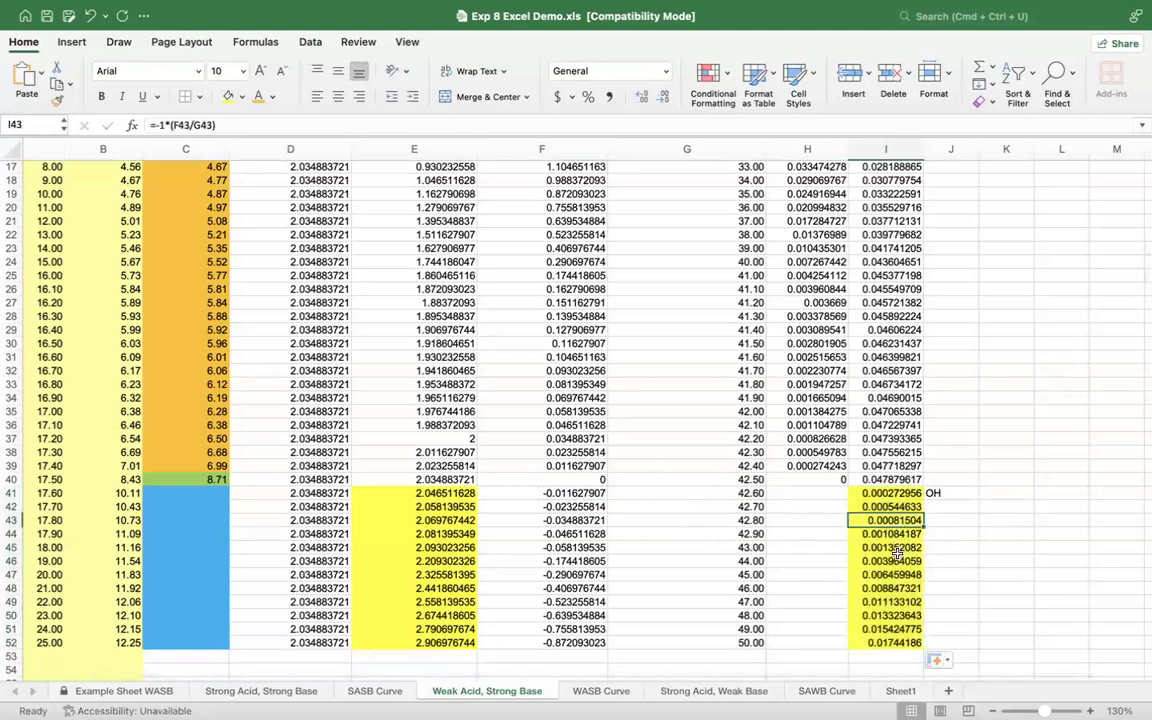
{"action": "left_click", "coordinate": [897, 557]}
{"action": "left_click", "coordinate": [896, 598]}
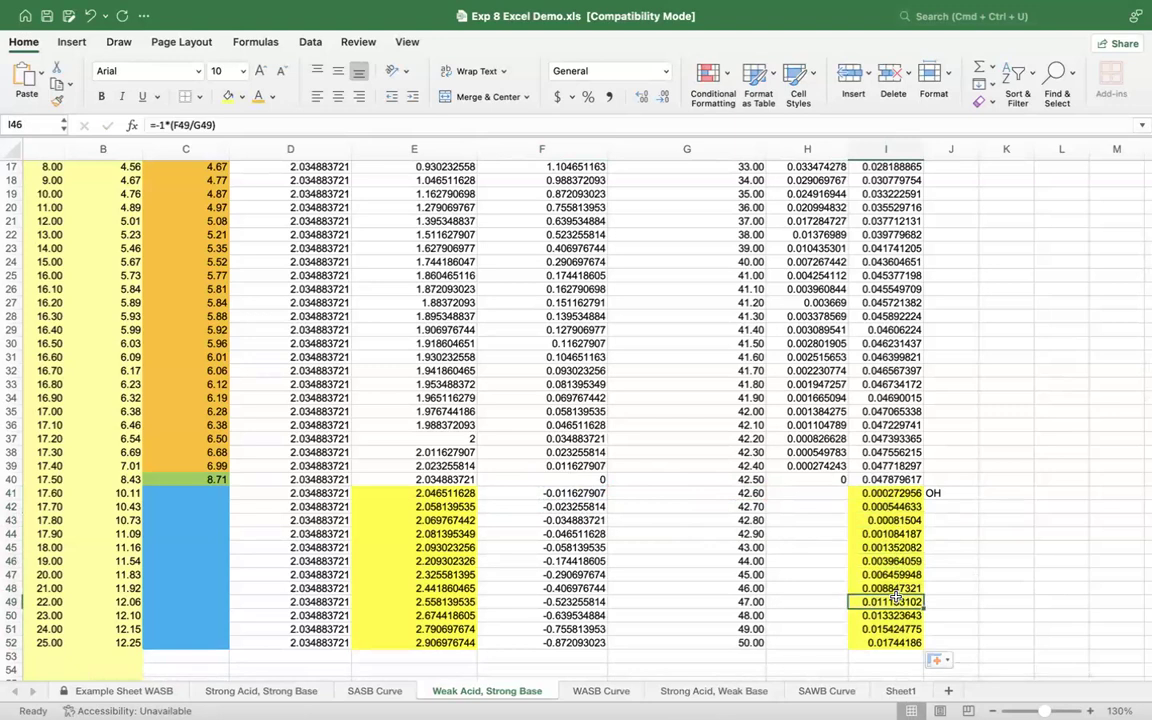
{"action": "left_click", "coordinate": [898, 494]}
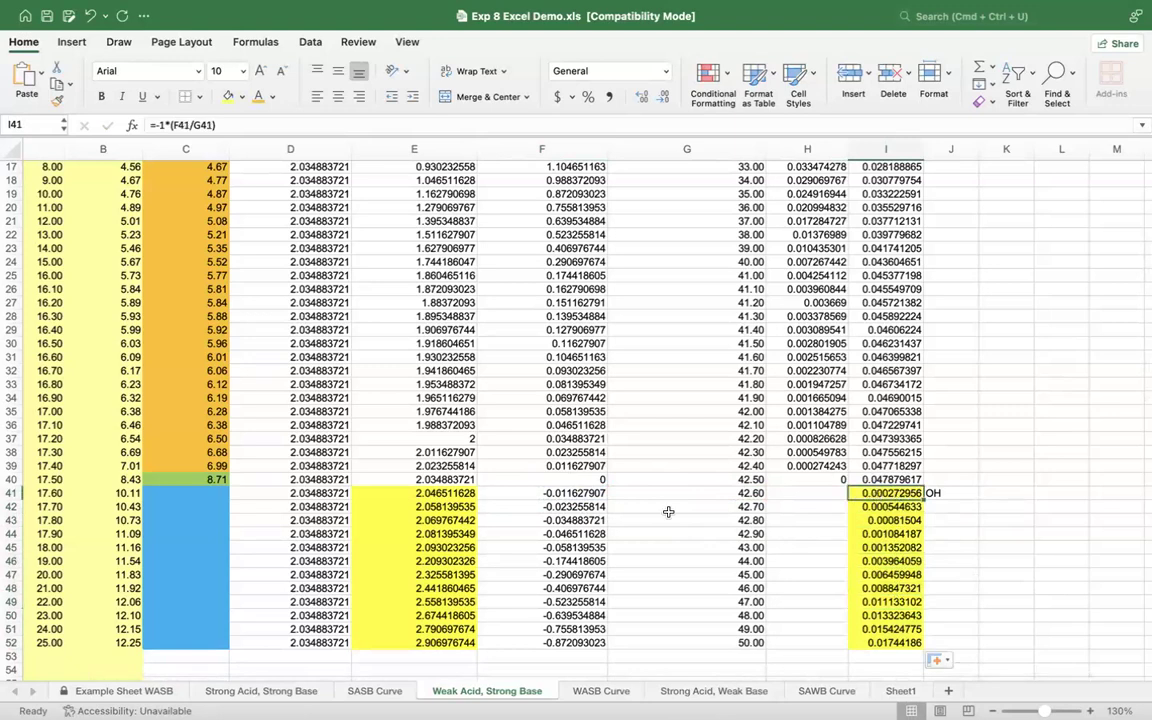
Step: Review the excess mmol in F41 and total volume in G41 that feed the OH concentration in I41
{"action": "left_click", "coordinate": [553, 492]}
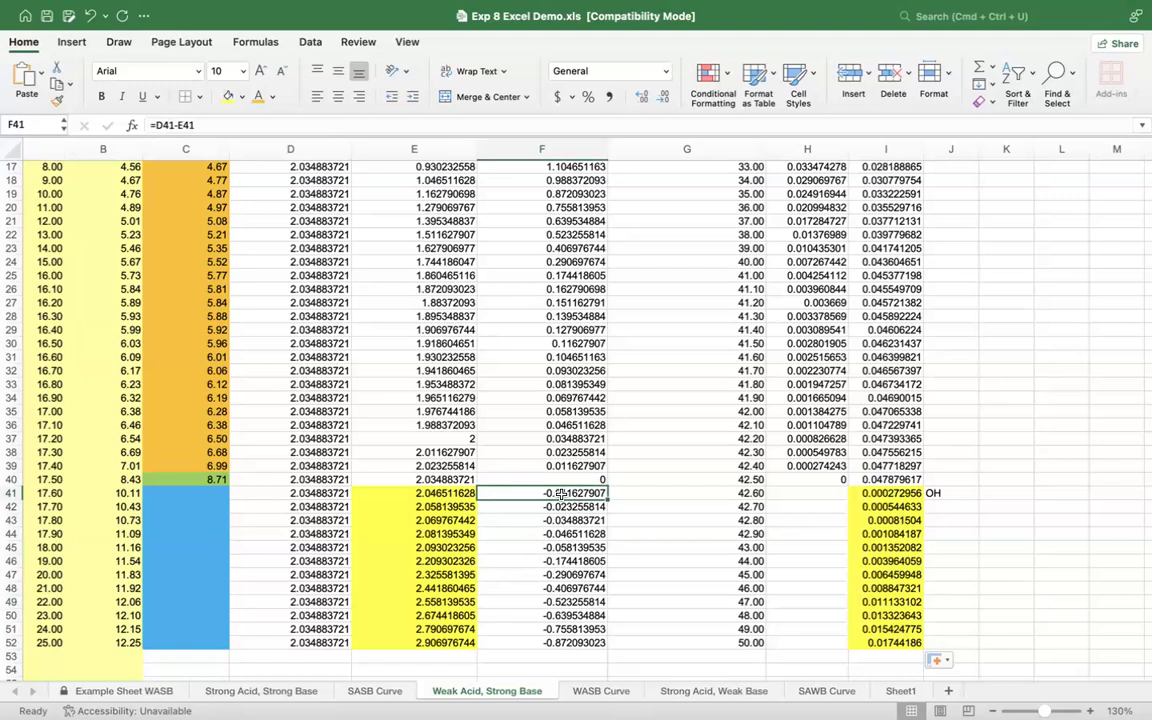
{"action": "left_click", "coordinate": [645, 493]}
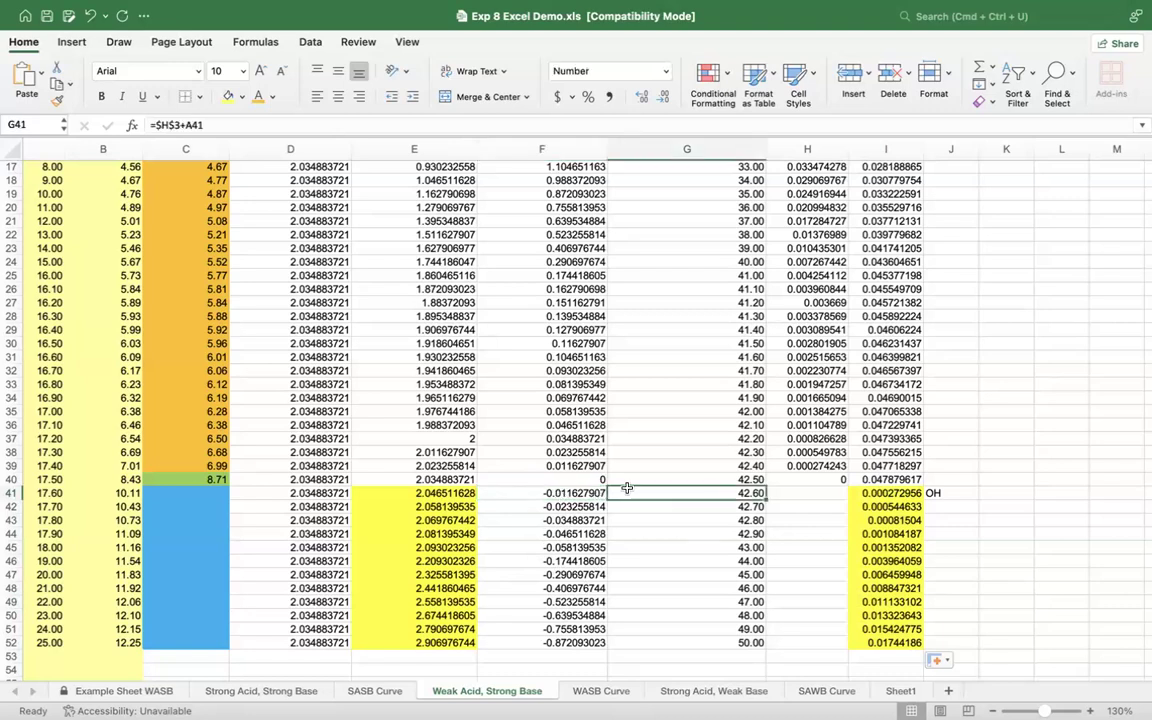
{"action": "left_click", "coordinate": [577, 492]}
{"action": "left_click", "coordinate": [649, 493]}
{"action": "left_click", "coordinate": [905, 493]}
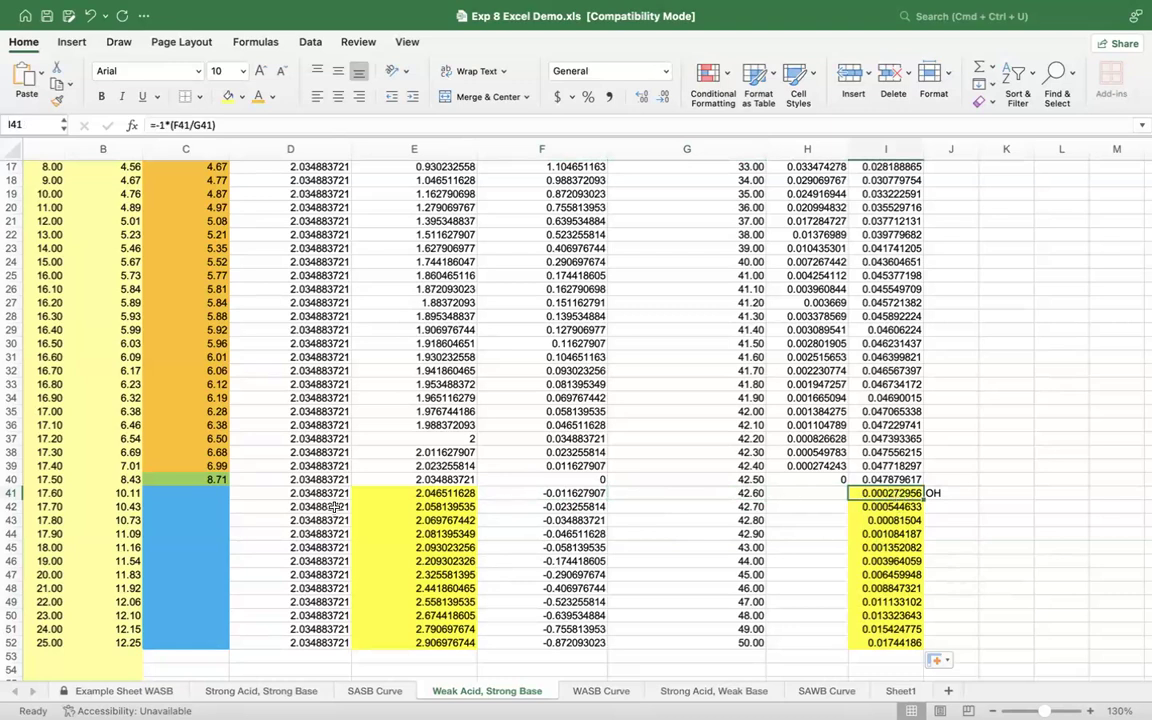
Step: Calculate the pH just past the equivalence point in C41 from the OH concentration with the formula =14-(-LOG(I41))
{"action": "left_click", "coordinate": [214, 493]}
{"action": "type", "text": "=14-("}
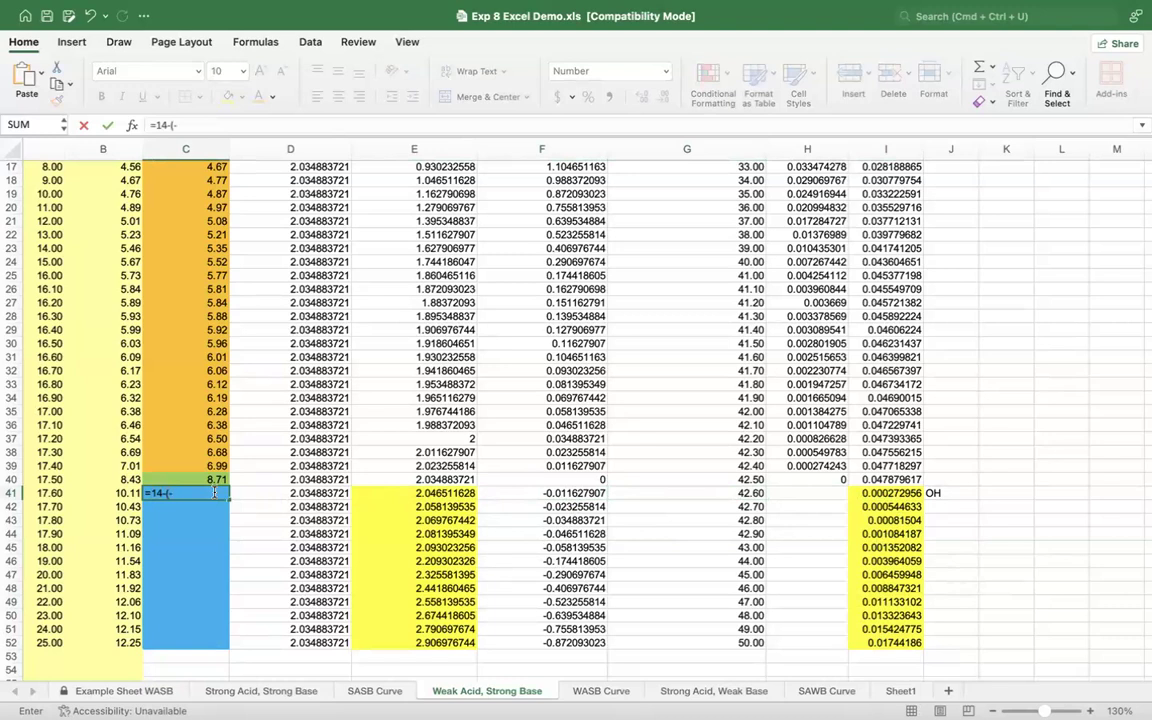
{"action": "type", "text": "-lo"}
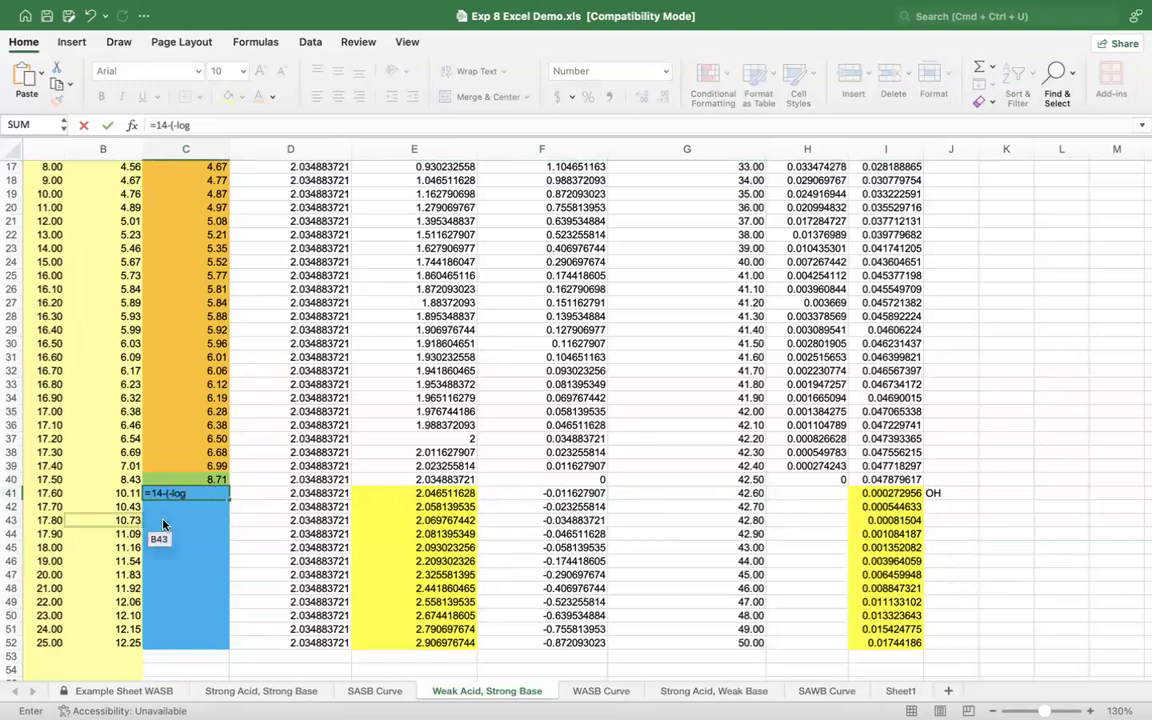
{"action": "type", "text": "g"}
{"action": "key", "text": "Tab"}
{"action": "left_click", "coordinate": [884, 493]}
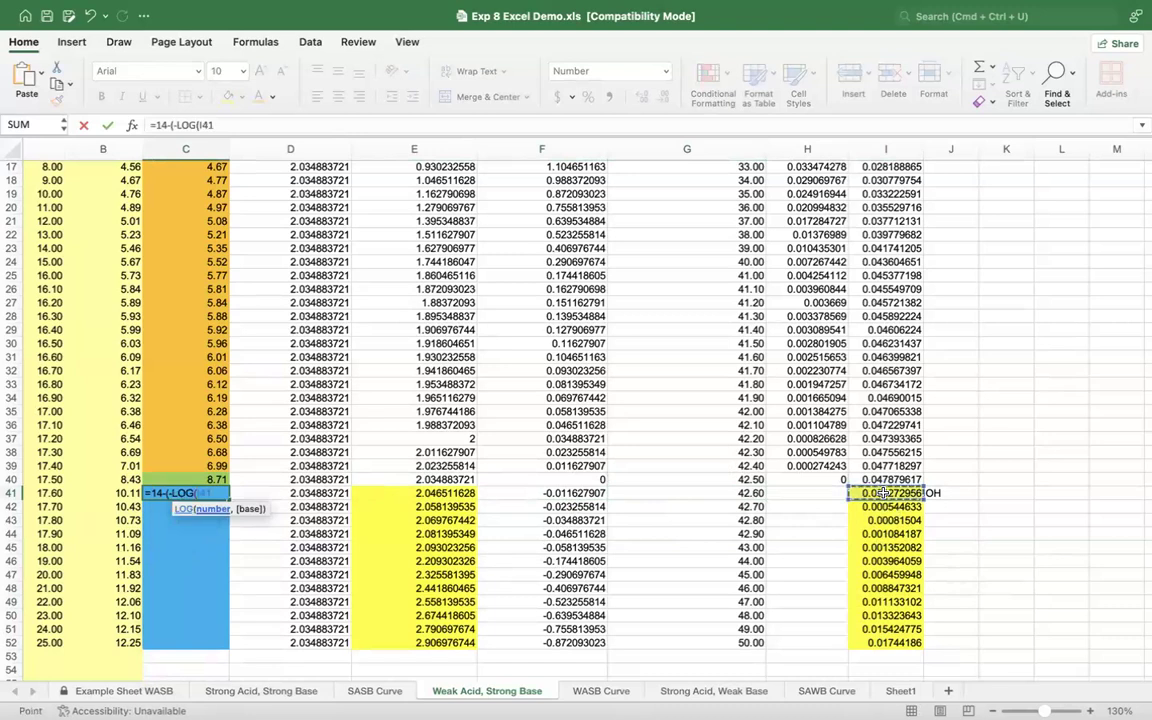
{"action": "type", "text": ")"}
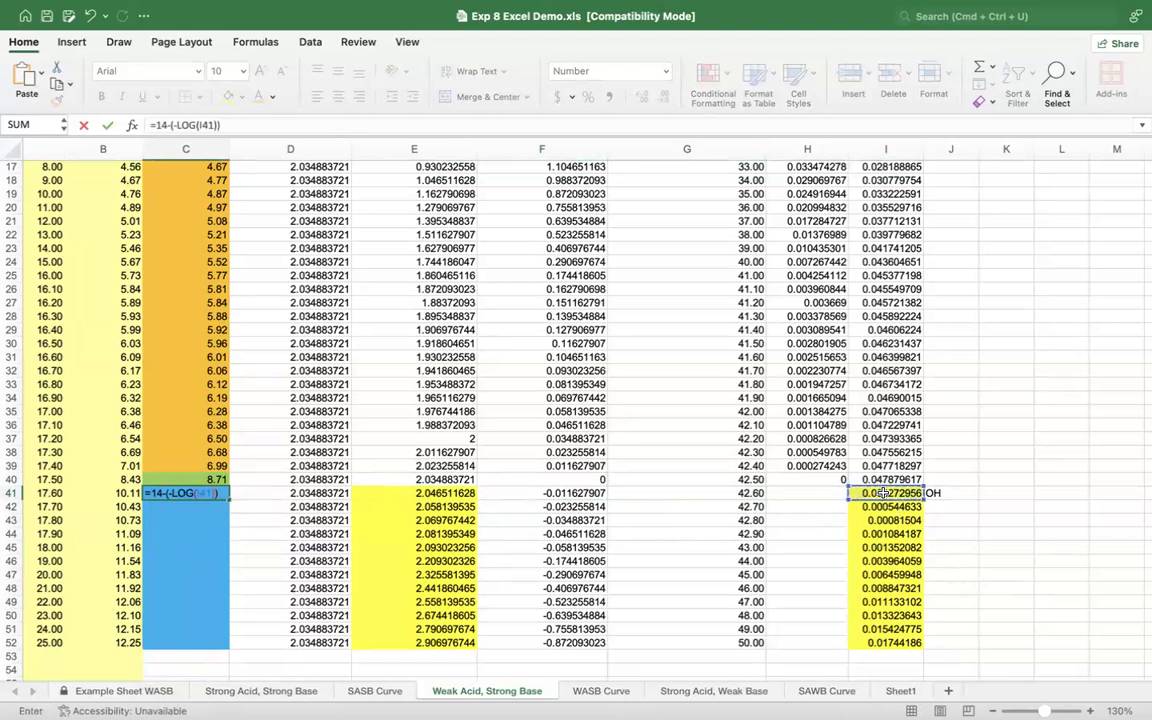
{"action": "key", "text": "Return"}
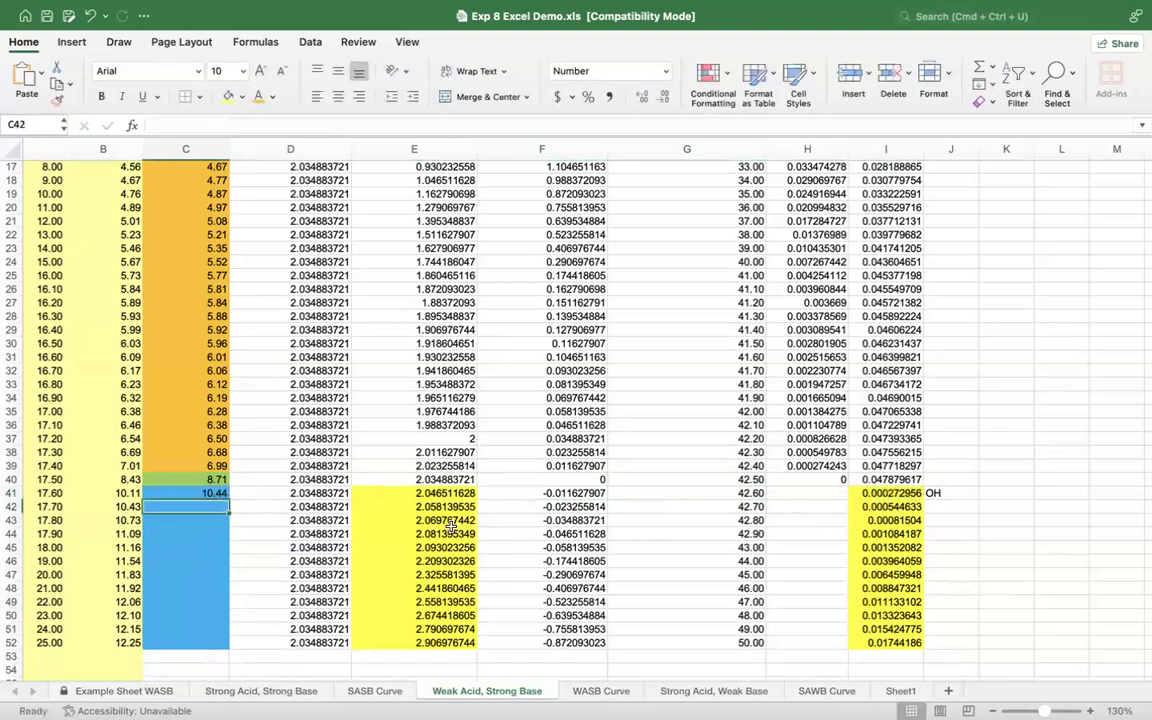
Step: Copy the pH formula from C41 down through C52
{"action": "left_click", "coordinate": [220, 493]}
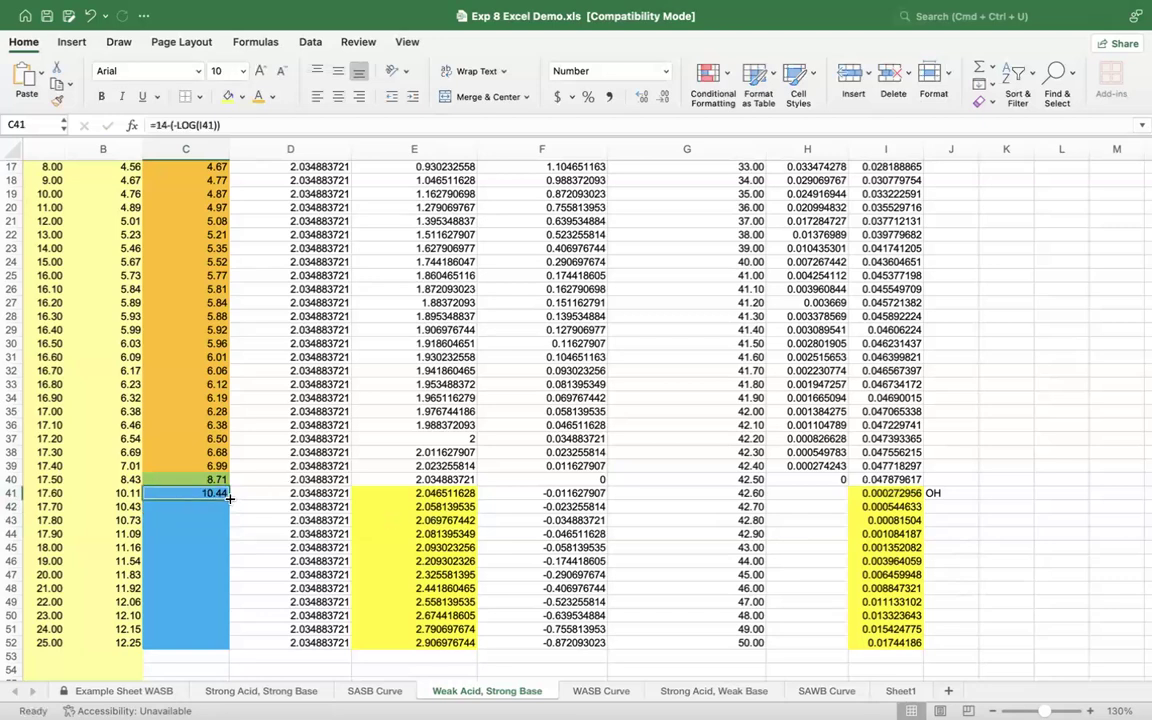
{"action": "left_click_drag", "start_coordinate": [229, 499], "coordinate": [231, 648]}
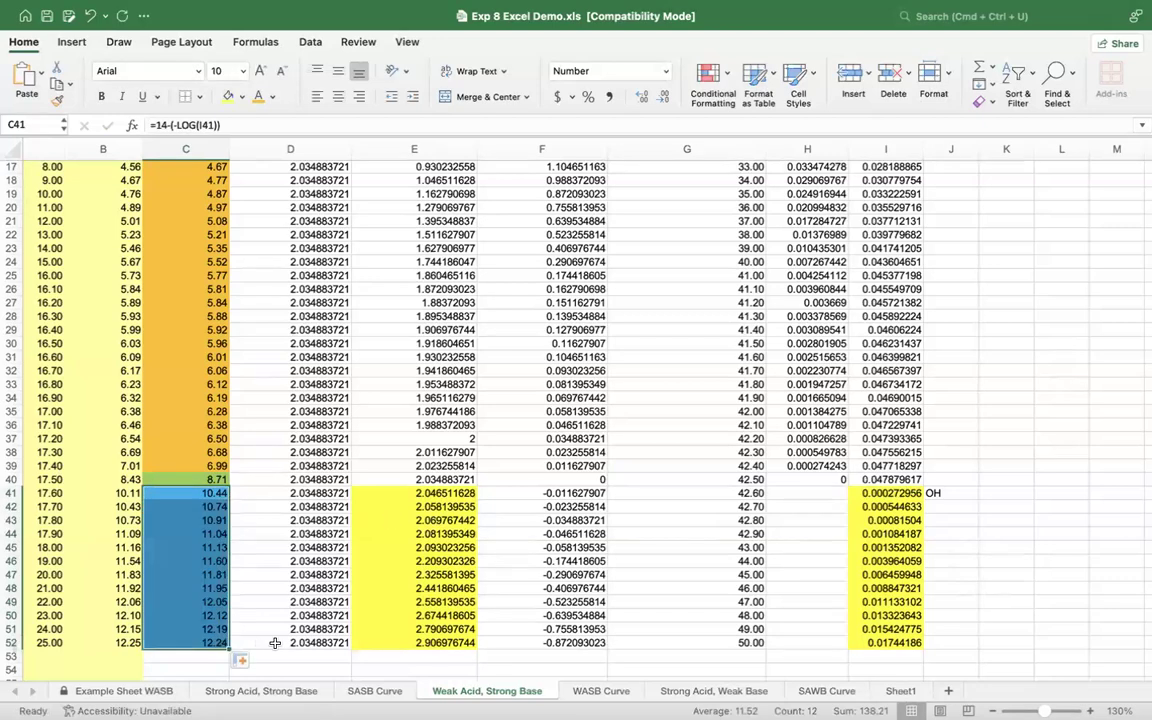
{"action": "left_click", "coordinate": [193, 657]}
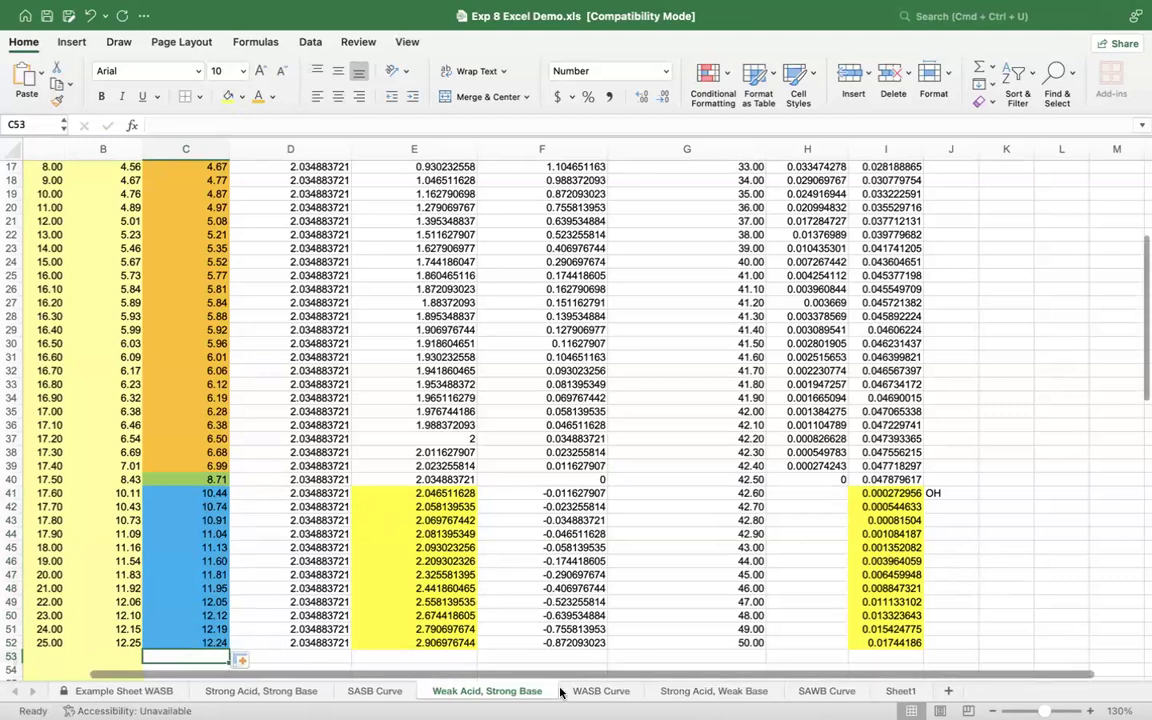
Step: Compare the calculated and experimental curves on the WASB Curve sheet, checking the initial pH formula in C9 of the data sheet
{"action": "left_click", "coordinate": [590, 691]}
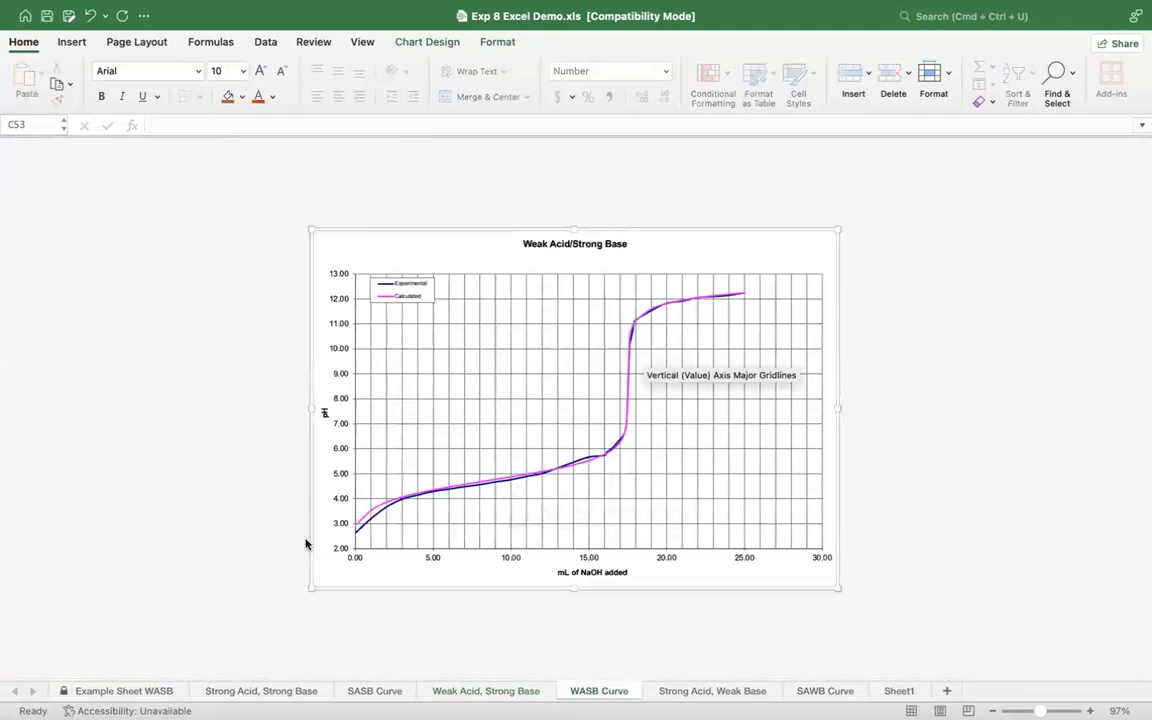
{"action": "left_click", "coordinate": [490, 691]}
{"action": "scroll", "coordinate": [207, 261], "scroll_direction": "up", "scroll_amount": 6}
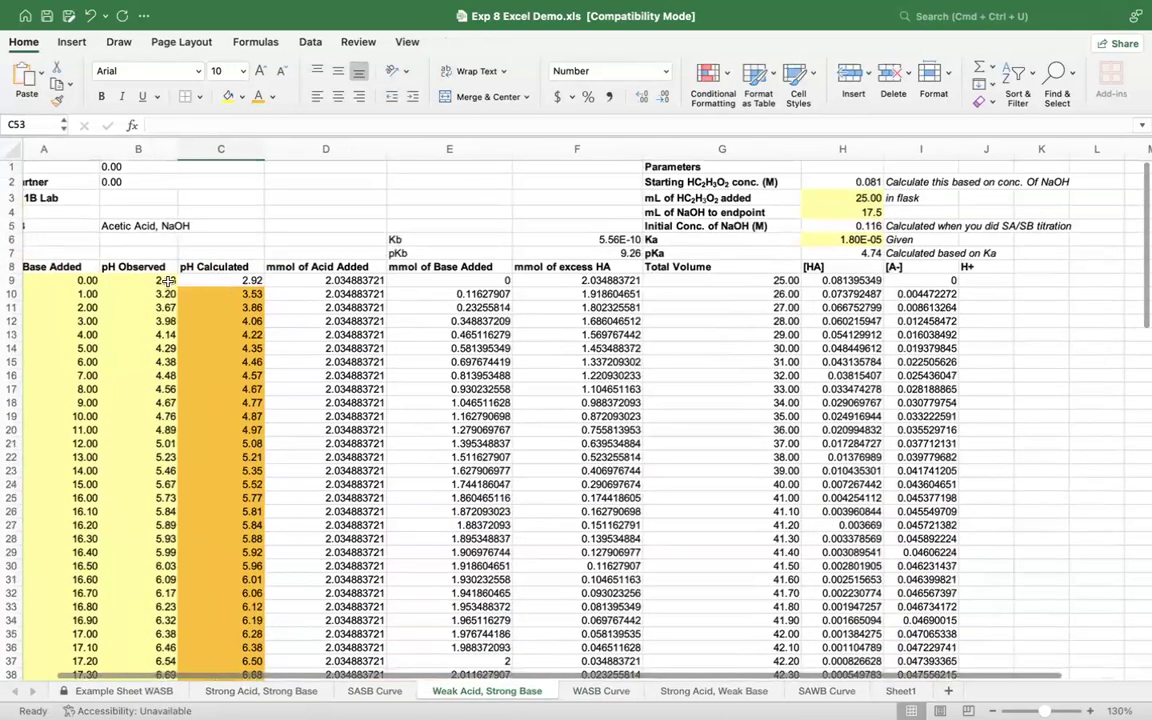
{"action": "left_click", "coordinate": [224, 280]}
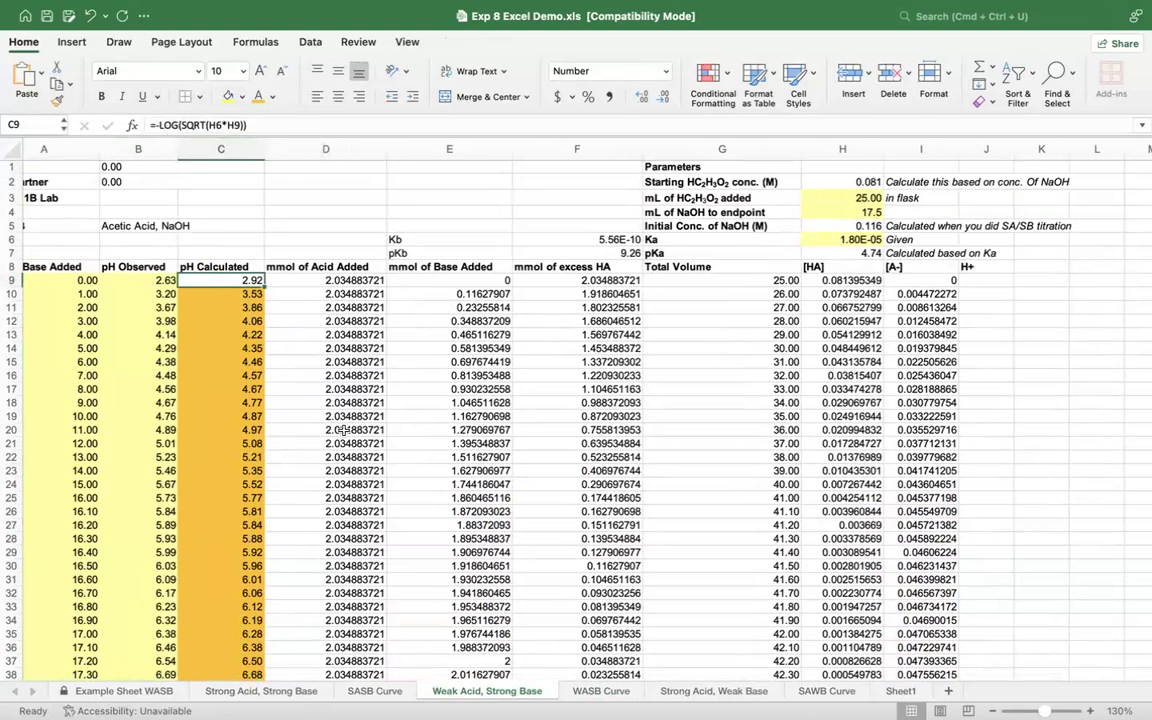
{"action": "scroll", "coordinate": [343, 430], "scroll_direction": "down", "scroll_amount": 10}
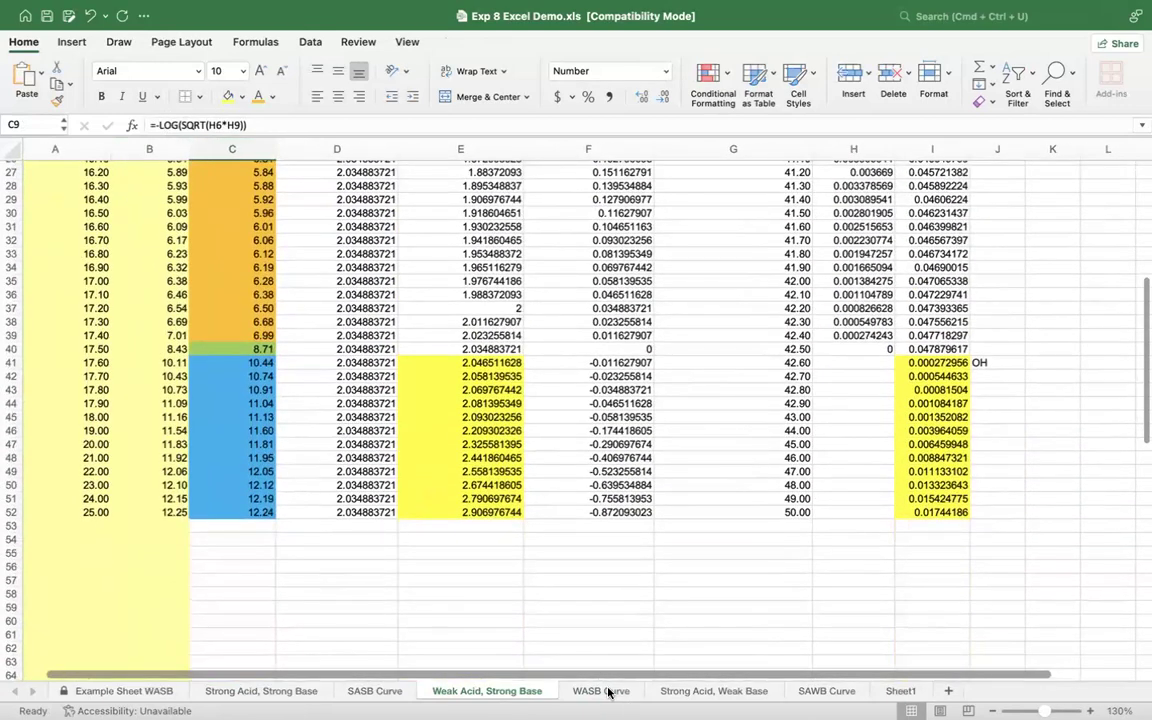
{"action": "left_click", "coordinate": [605, 690]}
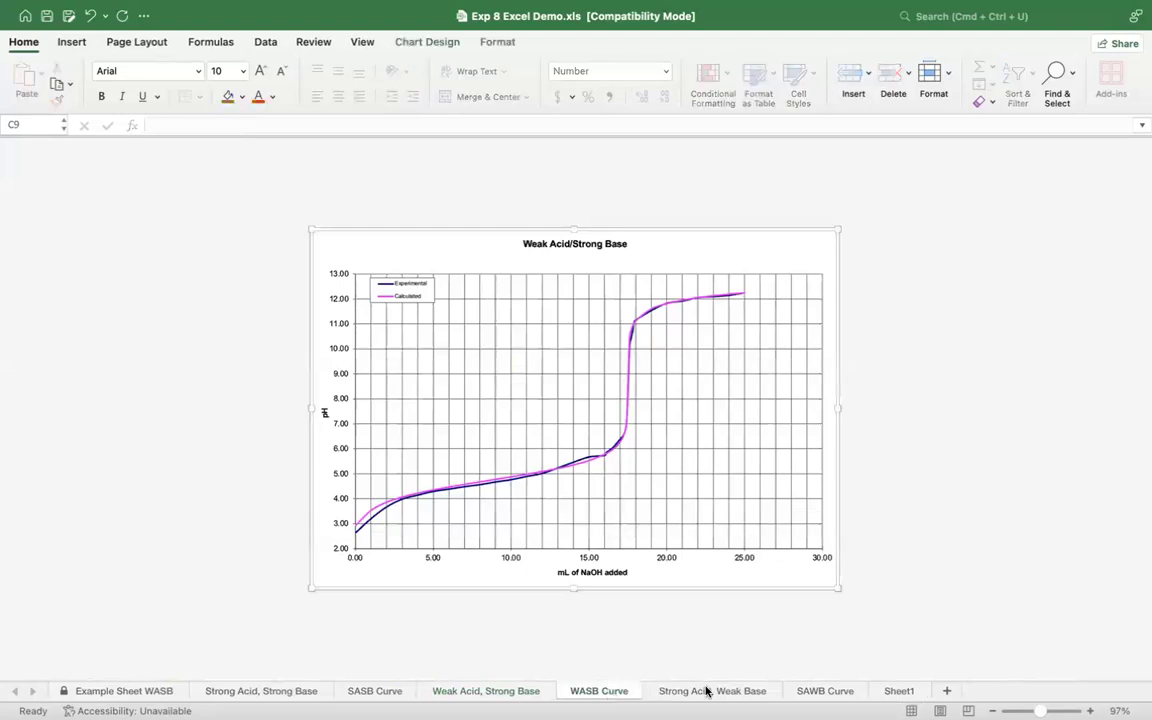
Step: Open the Strong Acid, Weak Base sheet and review its HCl, NH3 and Kb parameters in E2 through E6
{"action": "left_click", "coordinate": [706, 691]}
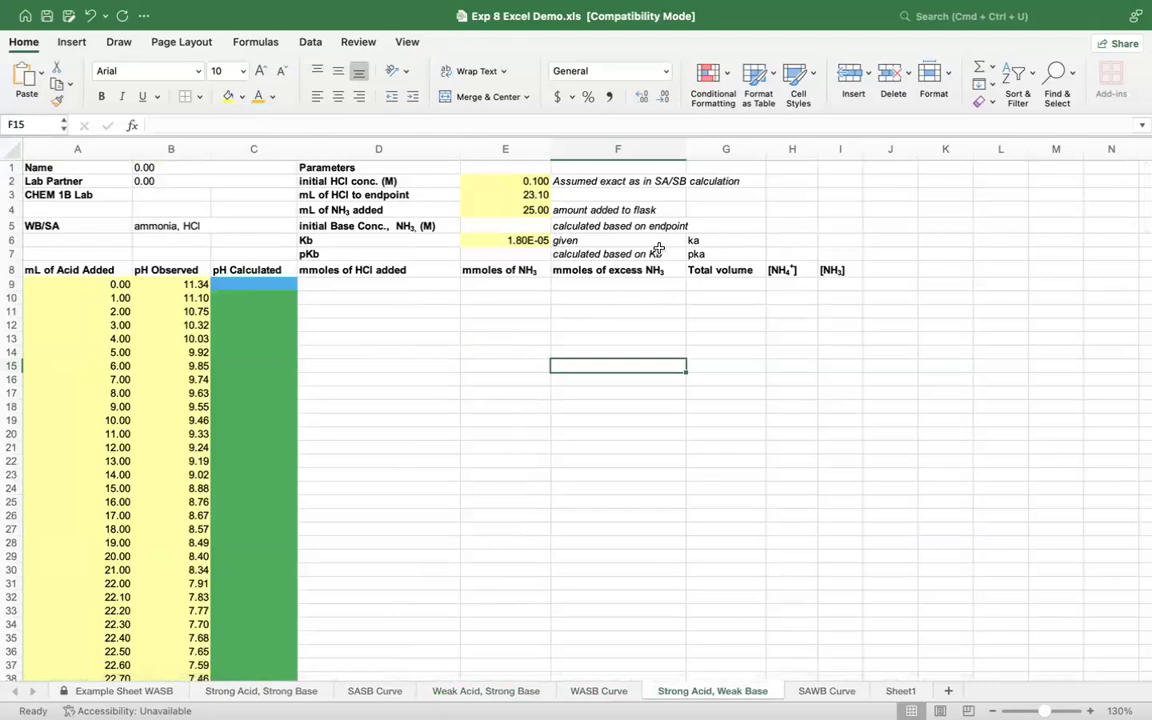
{"action": "left_click", "coordinate": [343, 255]}
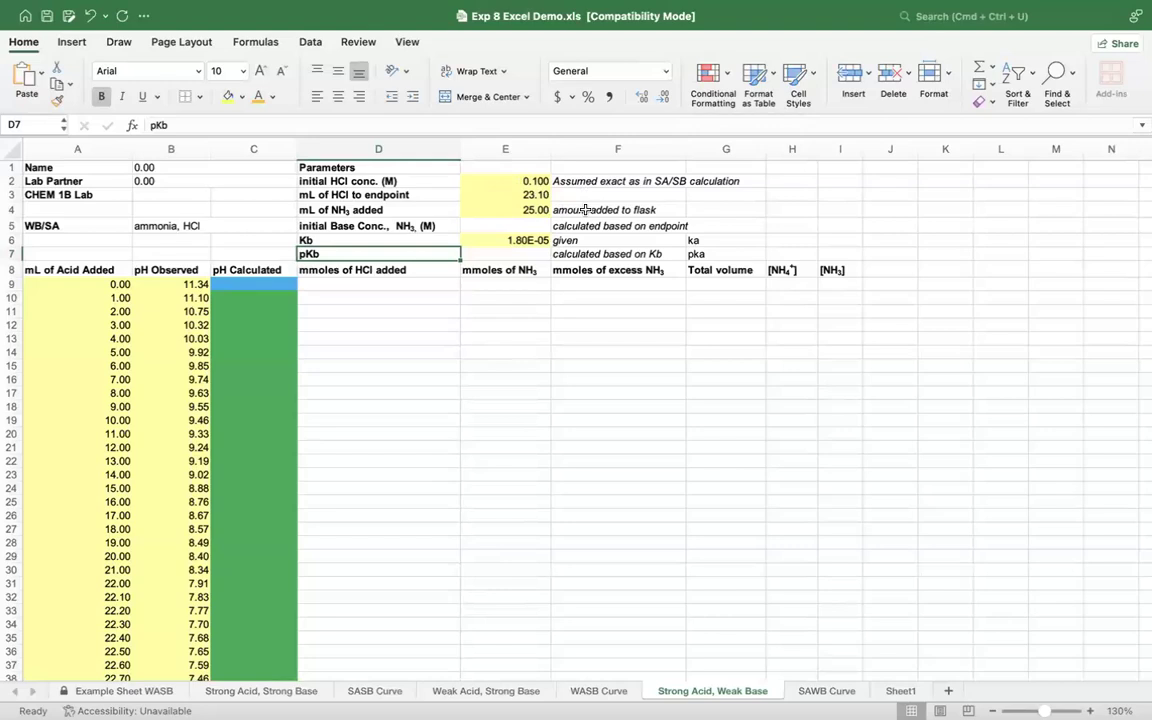
{"action": "left_click", "coordinate": [513, 182]}
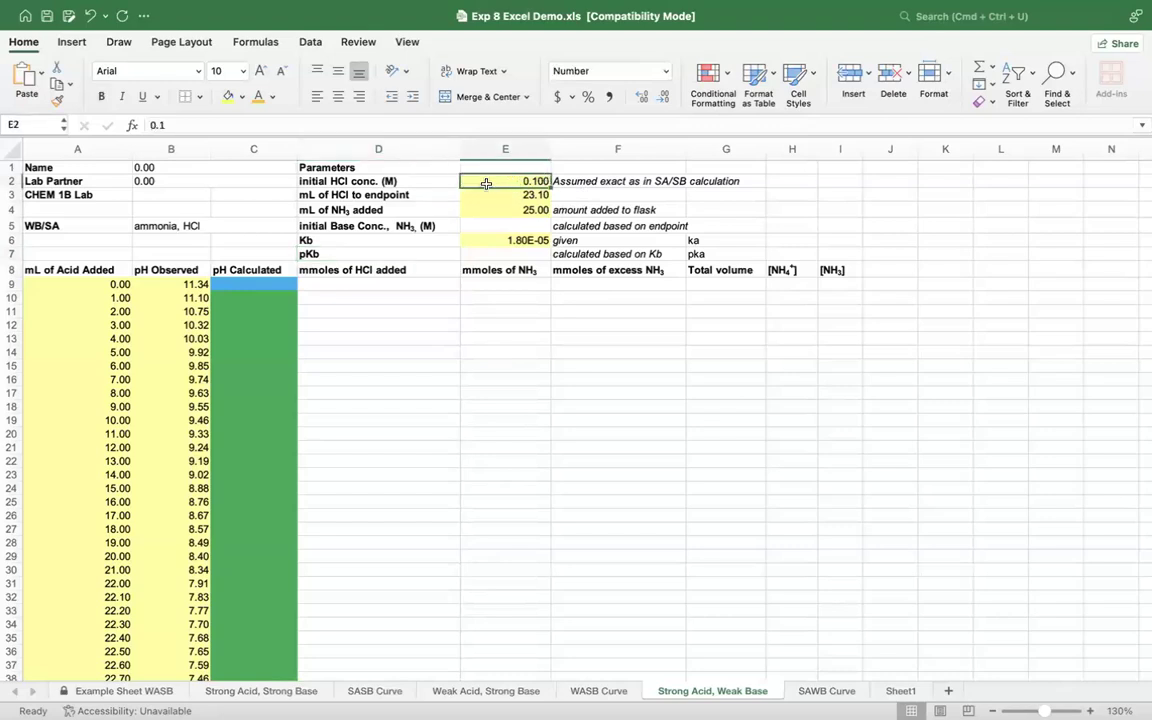
{"action": "left_click", "coordinate": [489, 230]}
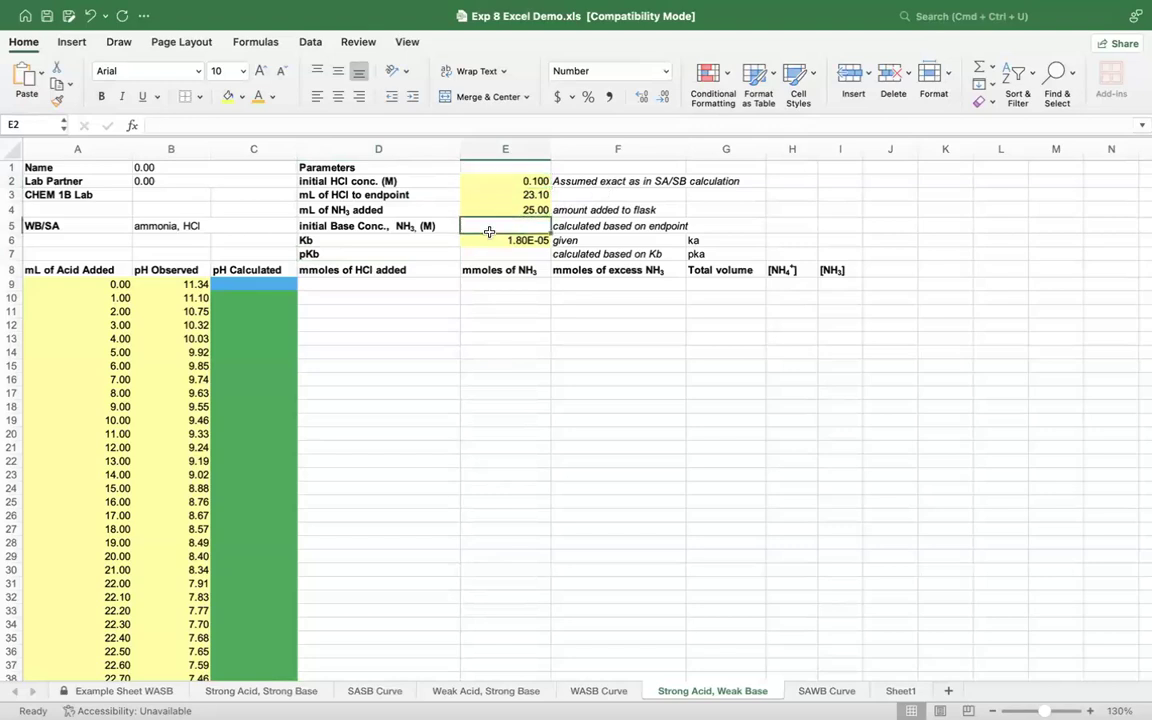
{"action": "left_click", "coordinate": [484, 181]}
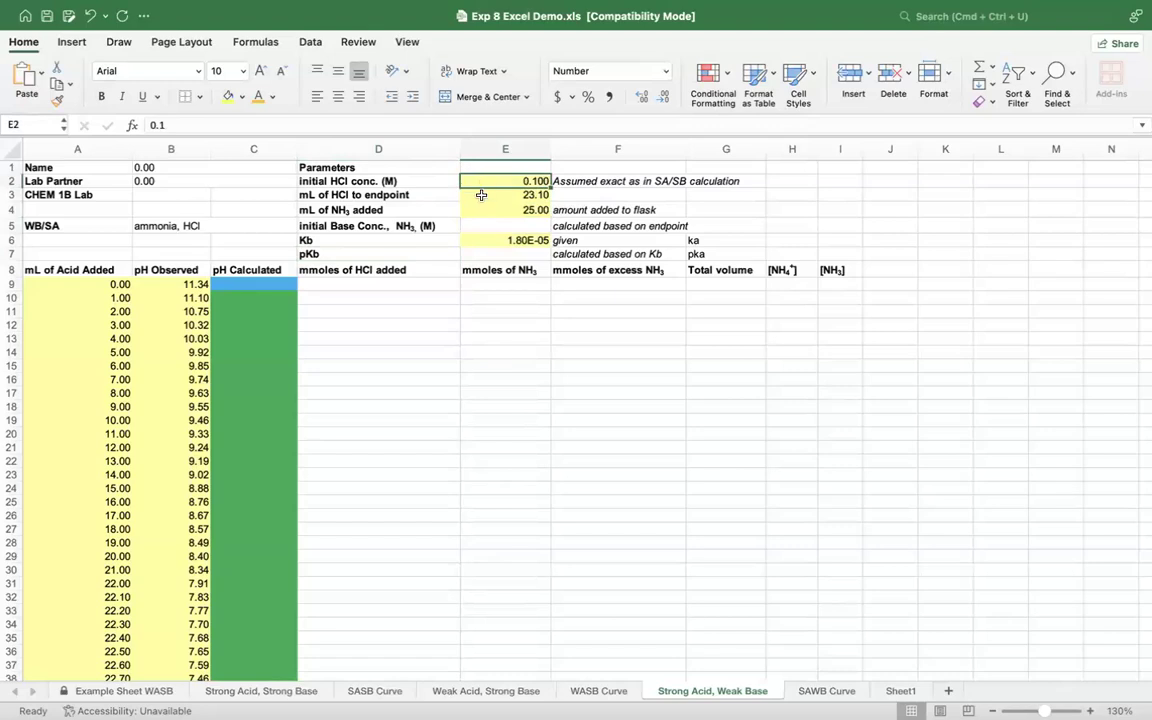
{"action": "left_click", "coordinate": [481, 195]}
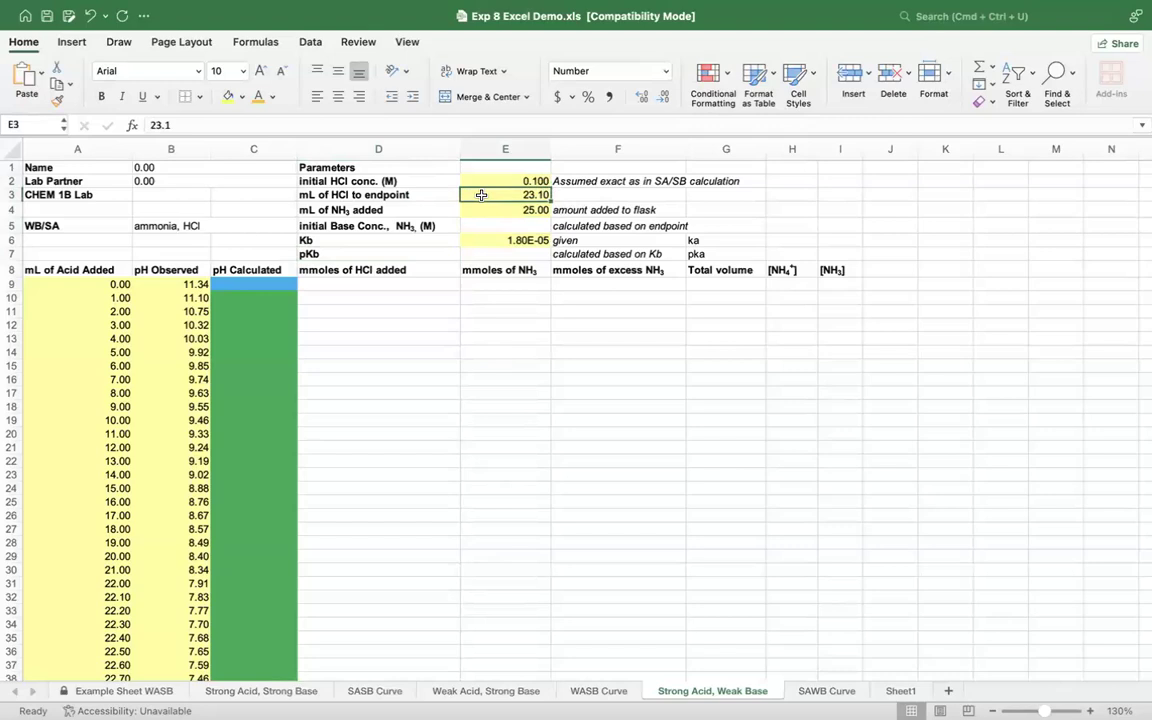
{"action": "left_click", "coordinate": [481, 210]}
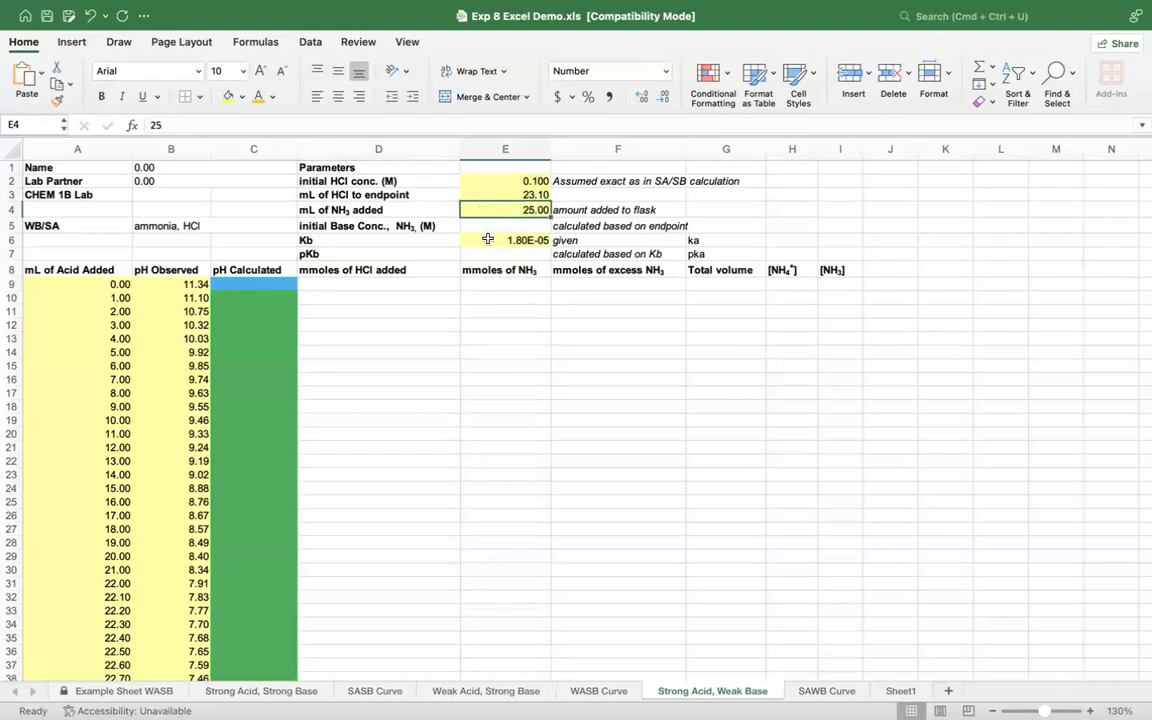
{"action": "left_click", "coordinate": [488, 240]}
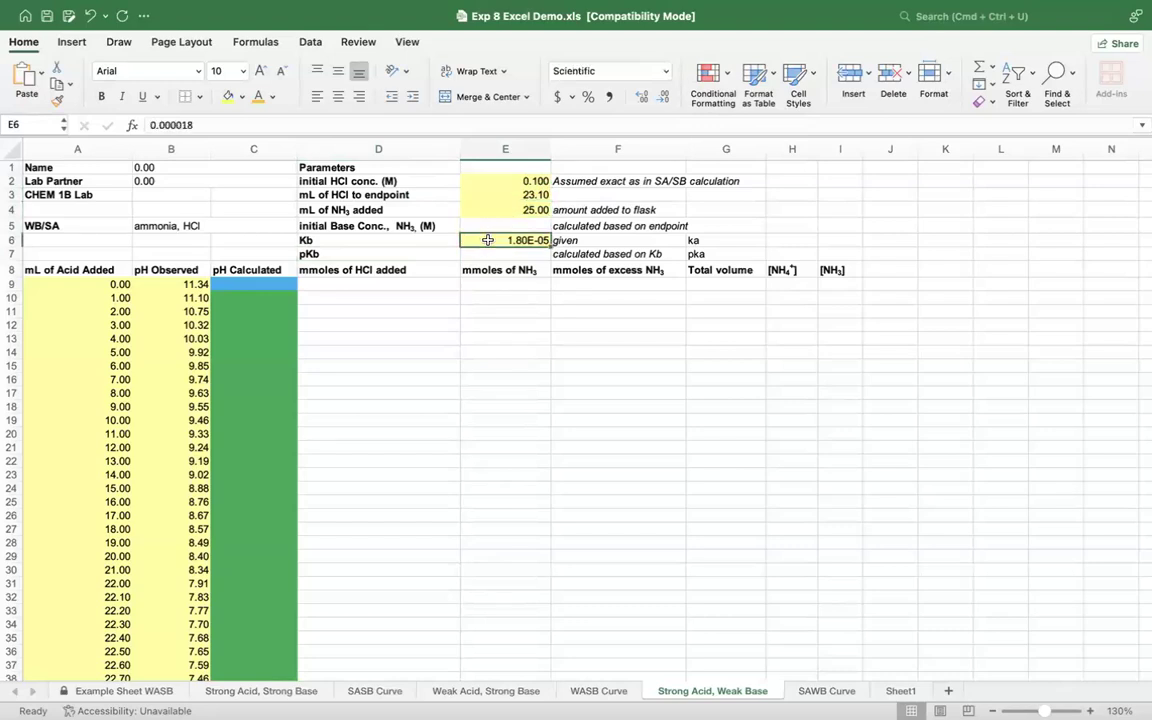
Step: Calculate pKb in E7 from the given Kb with the formula =-LOG(E6)
{"action": "double_click", "coordinate": [487, 253]}
{"action": "type", "text": "="}
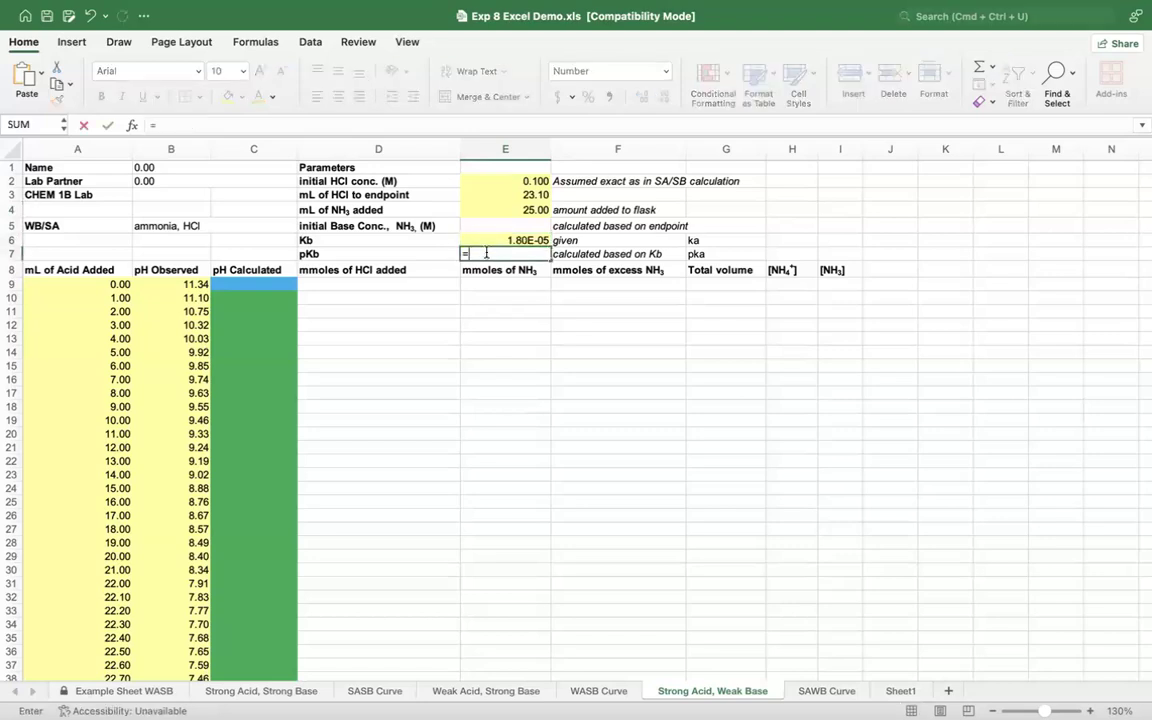
{"action": "type", "text": "-log"}
{"action": "double_click", "coordinate": [487, 287]}
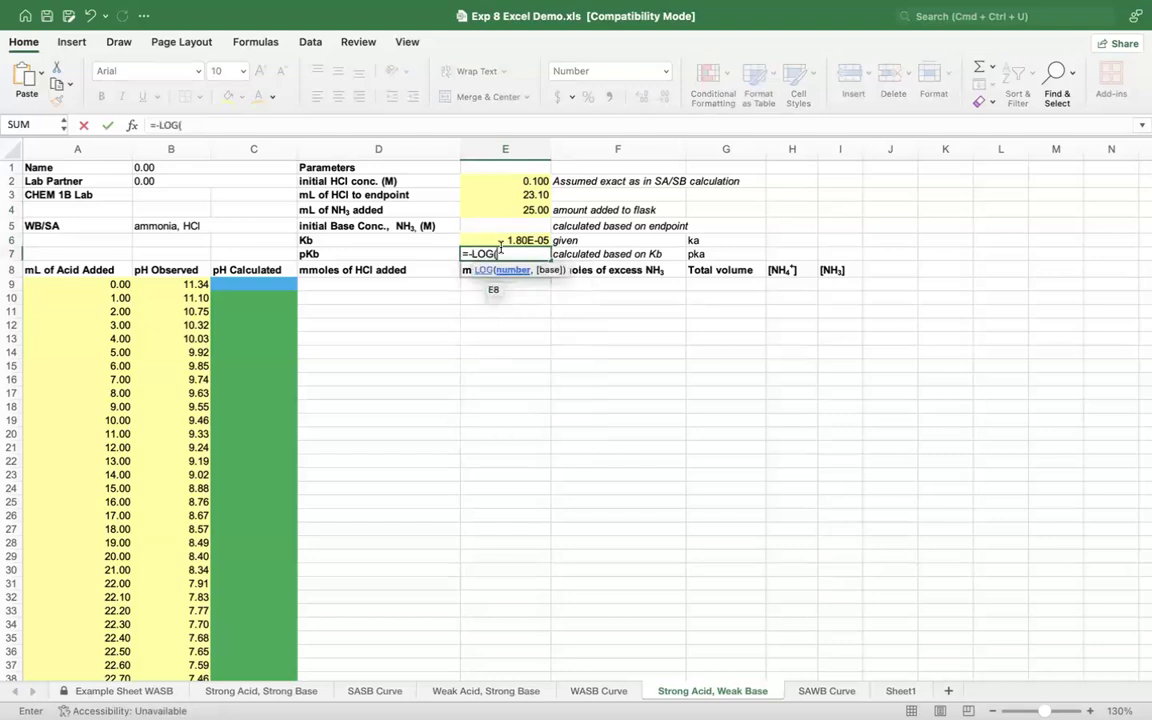
{"action": "left_click", "coordinate": [502, 241]}
{"action": "key", "text": "Return"}
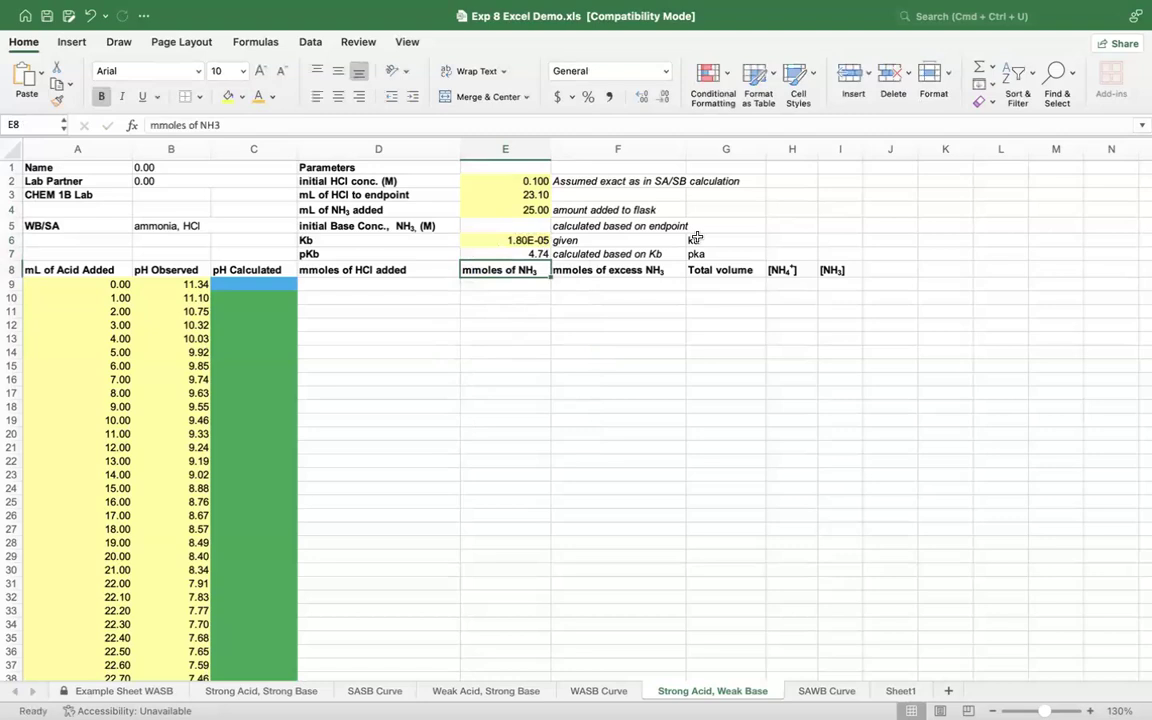
Step: Calculate pKa in H7 from pKb with the formula =14-E7
{"action": "left_click", "coordinate": [785, 250]}
{"action": "type", "text": "=14-"}
{"action": "left_click", "coordinate": [510, 256]}
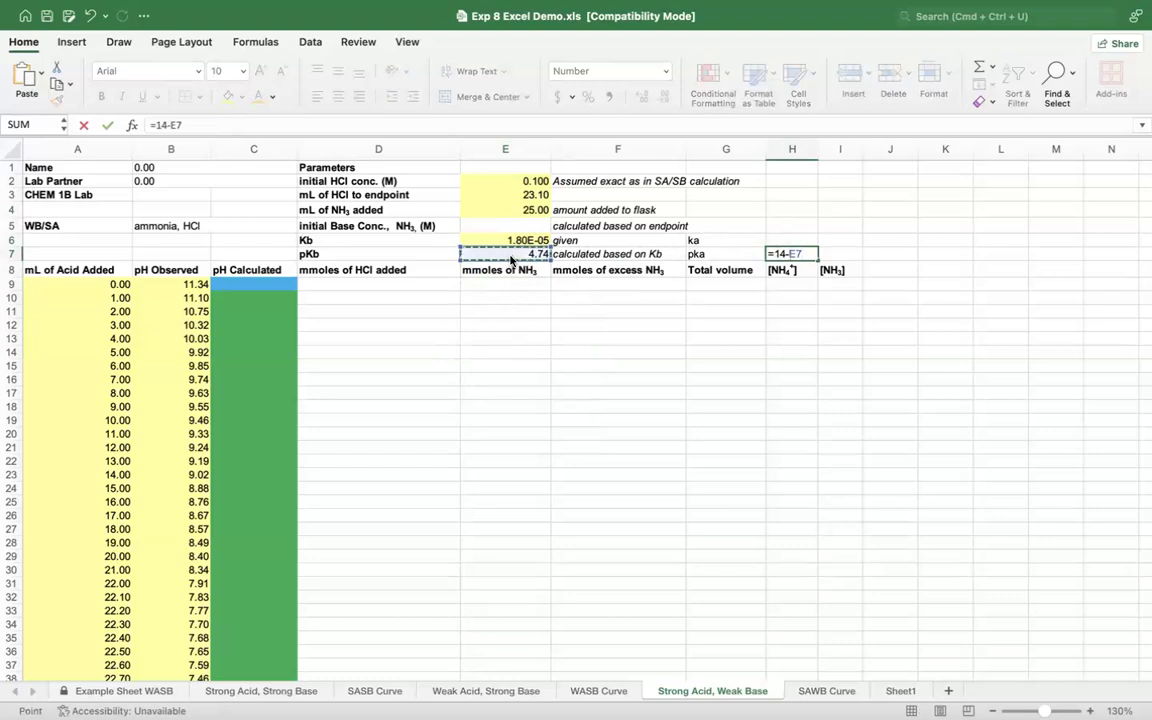
{"action": "key", "text": "Return"}
Step: Calculate Ka in H6 from pKa with the formula =10^-H7
{"action": "left_click", "coordinate": [781, 240]}
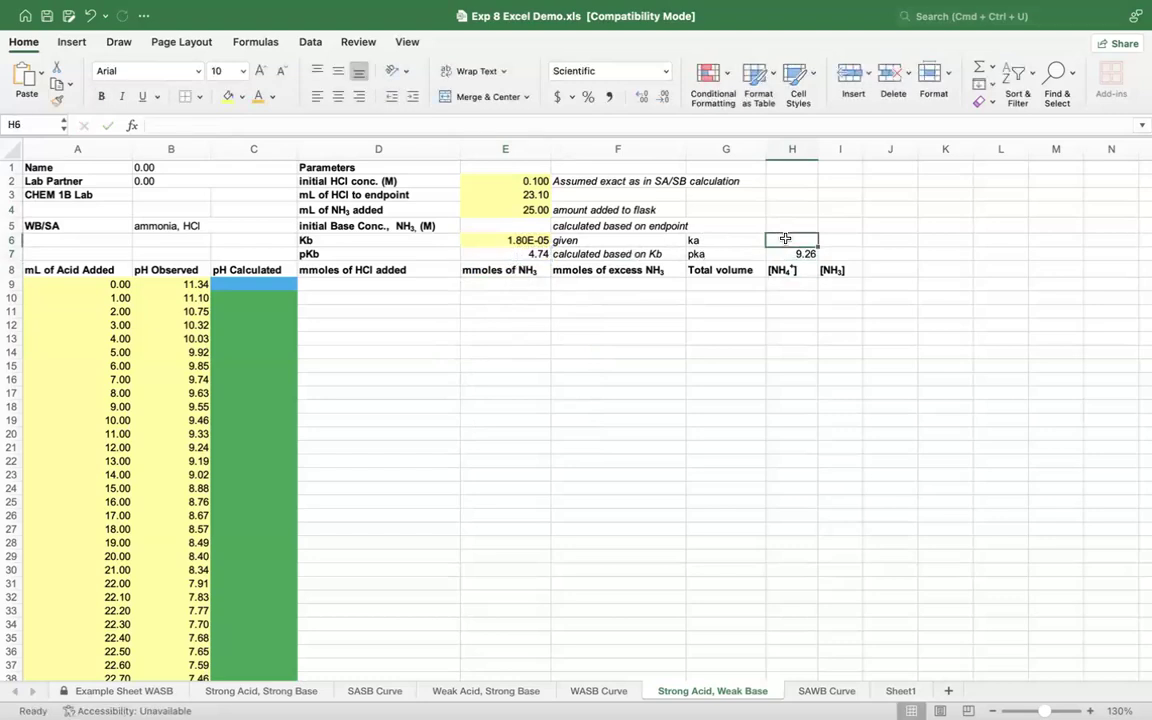
{"action": "type", "text": "=1"}
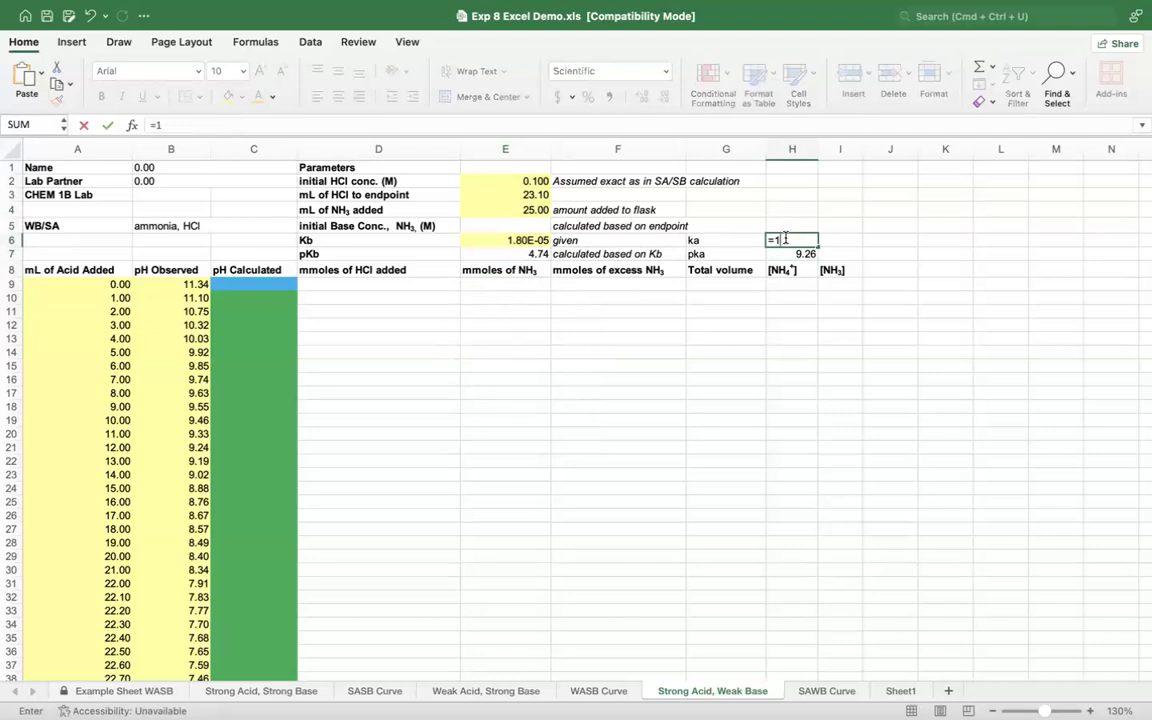
{"action": "type", "text": "0^-"}
{"action": "left_click", "coordinate": [779, 255]}
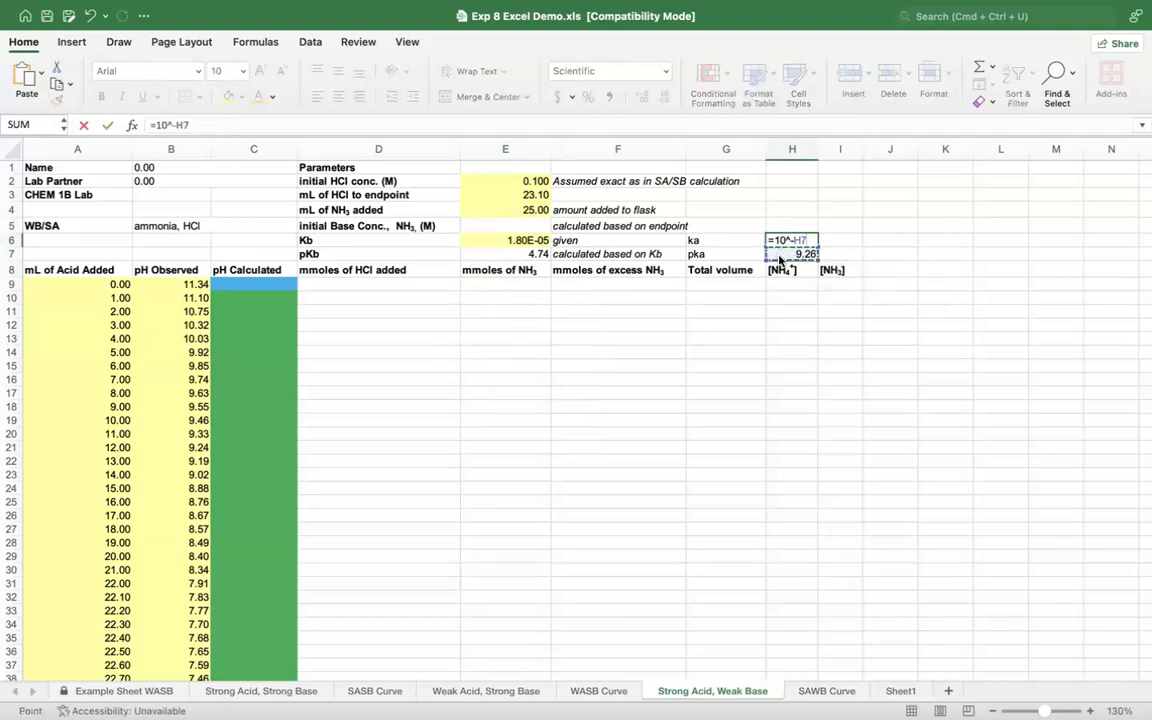
{"action": "key", "text": "Return"}
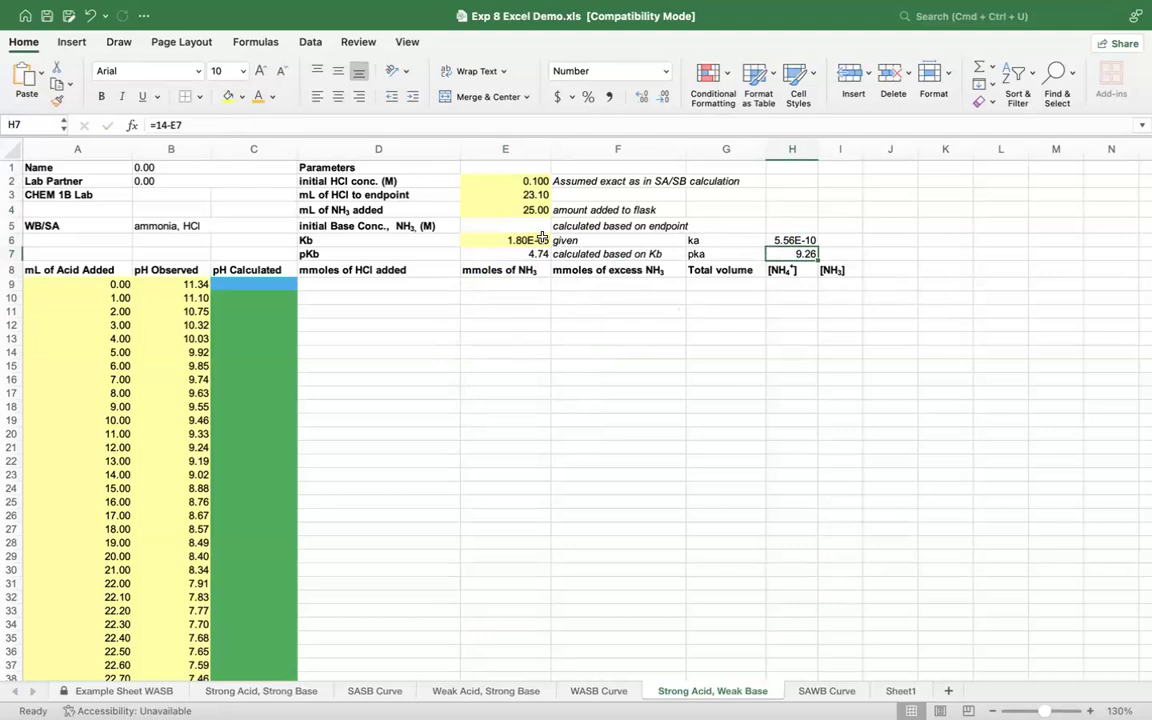
Step: Calculate the initial NH3 concentration in E5 from the endpoint data with the formula =(E2*E3)/E4
{"action": "left_click", "coordinate": [505, 228]}
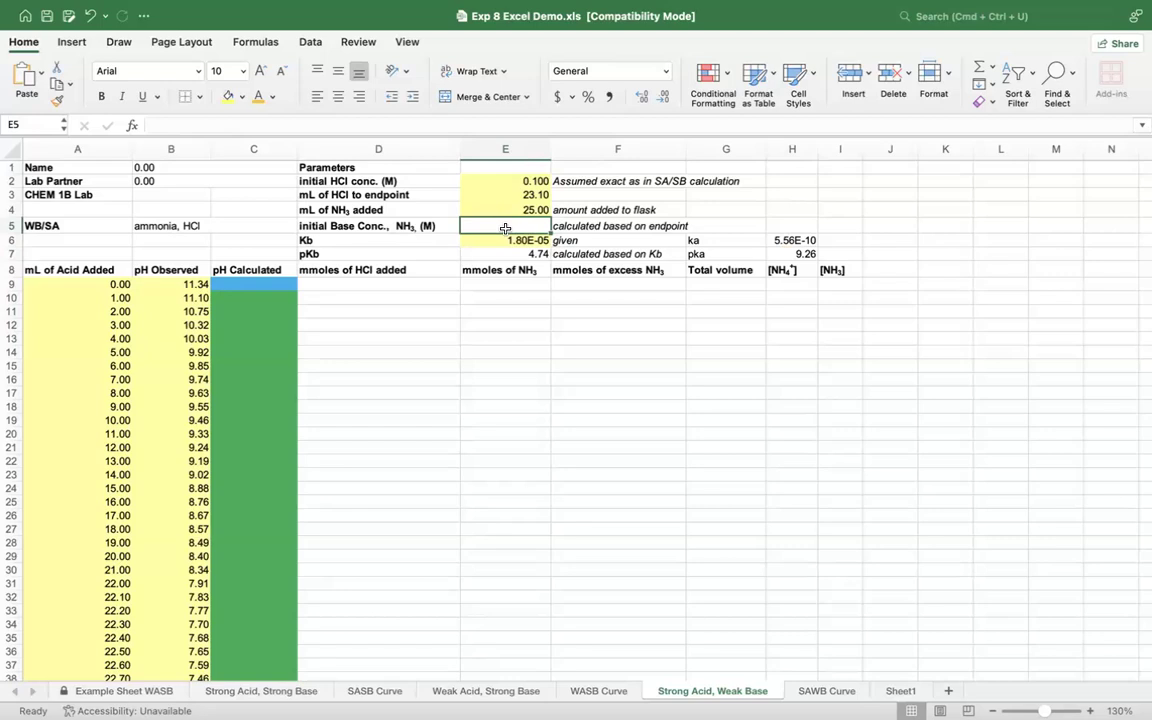
{"action": "type", "text": "=("}
{"action": "left_click", "coordinate": [488, 181]}
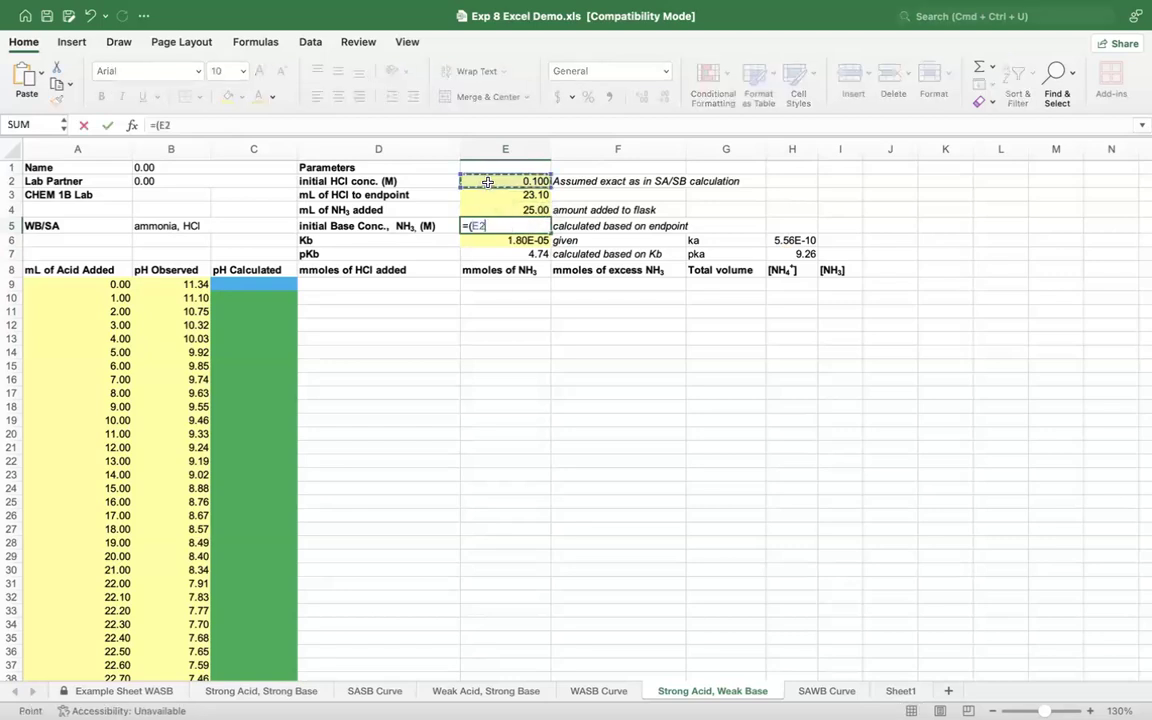
{"action": "type", "text": "*"}
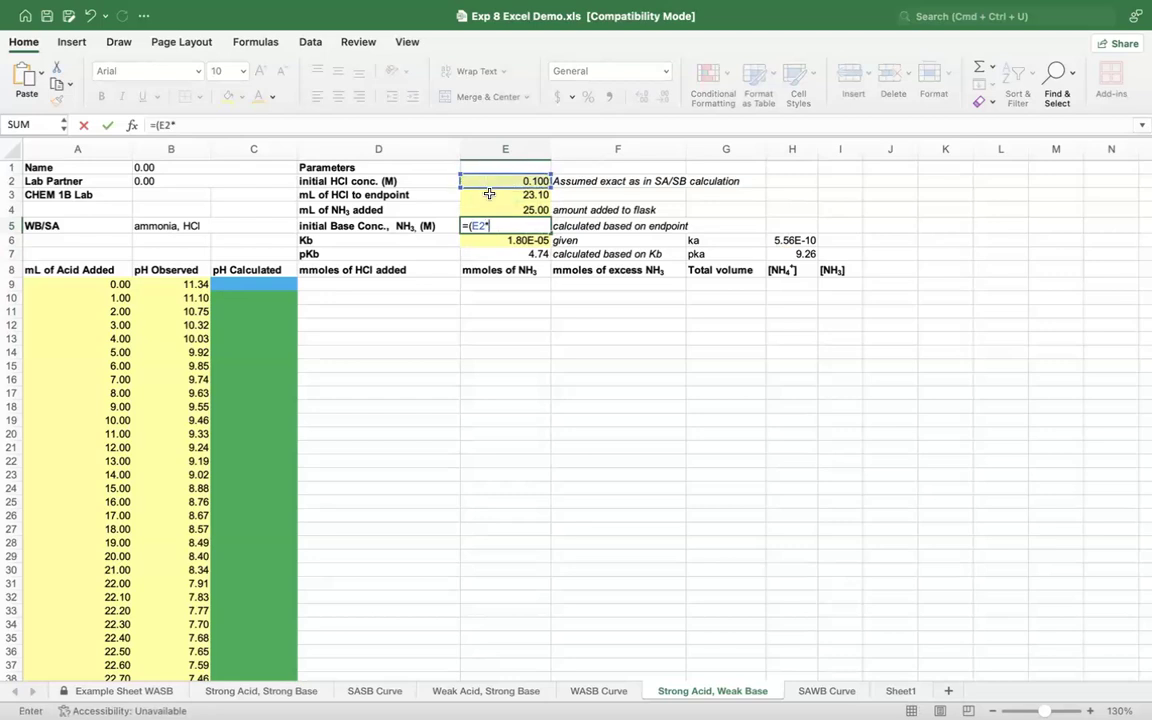
{"action": "left_click", "coordinate": [489, 194]}
{"action": "type", "text": ")/"}
{"action": "left_click", "coordinate": [499, 209]}
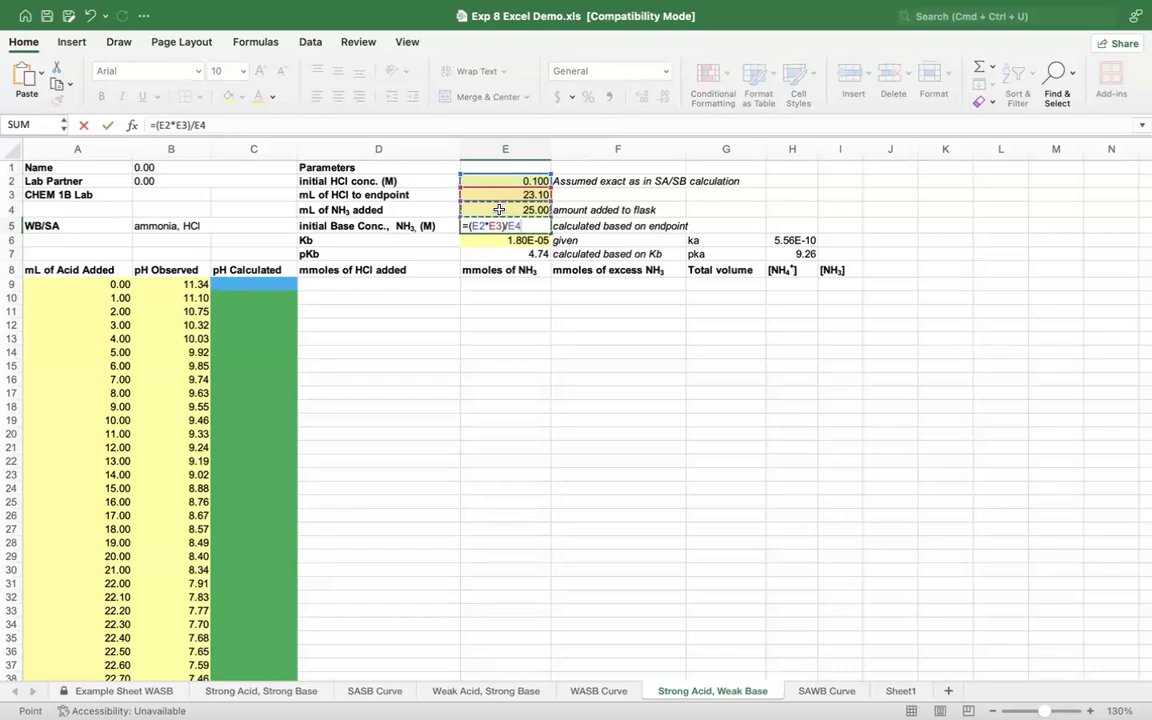
{"action": "key", "text": "Return"}
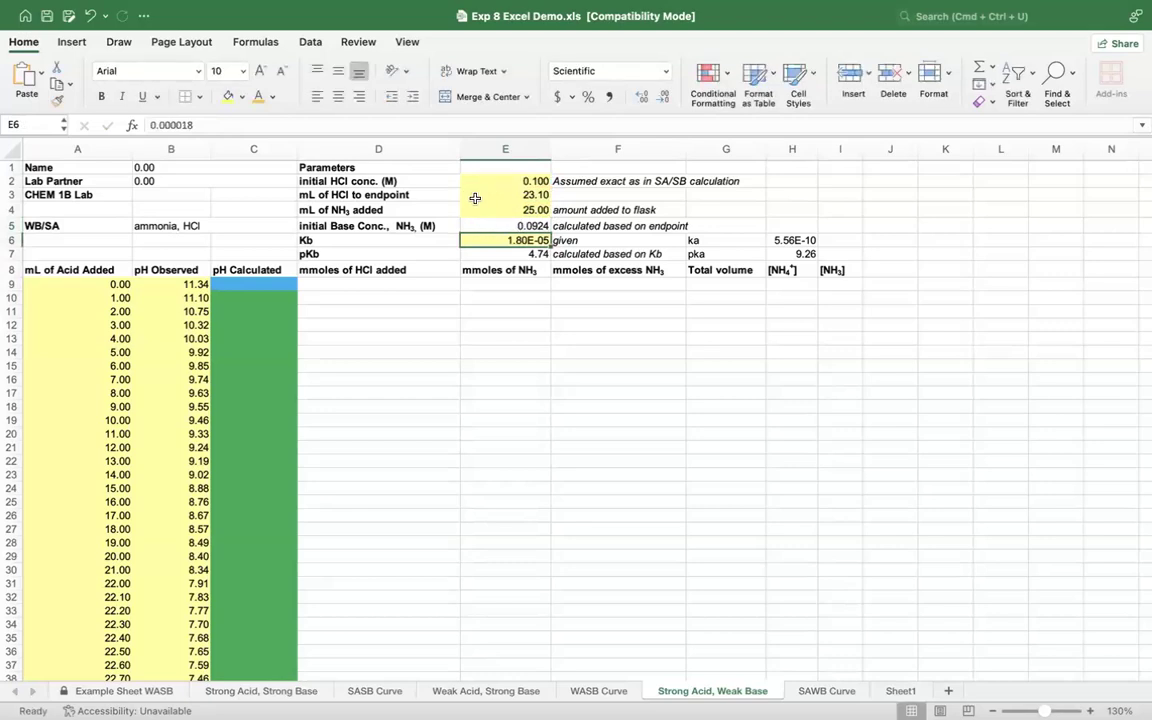
Step: Calculate the mmoles of HCl added in D9 with the formula =$E$2*A9, keeping the HCl concentration reference absolute
{"action": "left_click", "coordinate": [497, 195]}
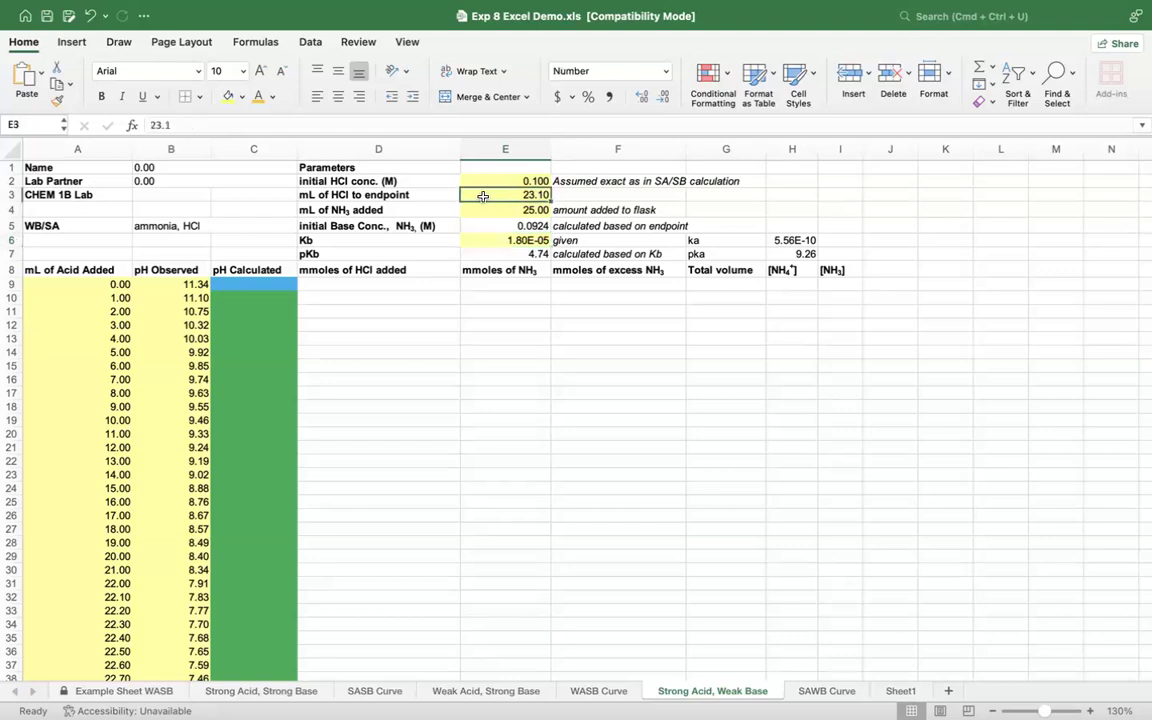
{"action": "left_click", "coordinate": [368, 284]}
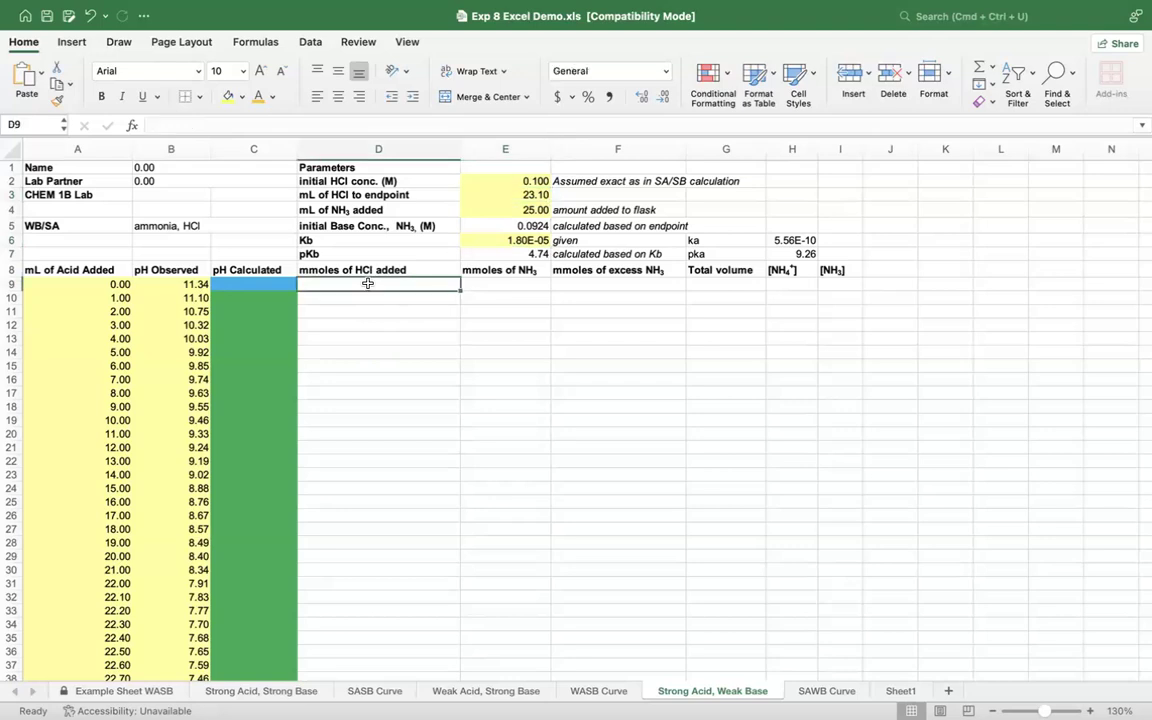
{"action": "scroll", "coordinate": [368, 284], "scroll_direction": "down", "scroll_amount": 2}
{"action": "scroll", "coordinate": [368, 284], "scroll_direction": "up", "scroll_amount": 2}
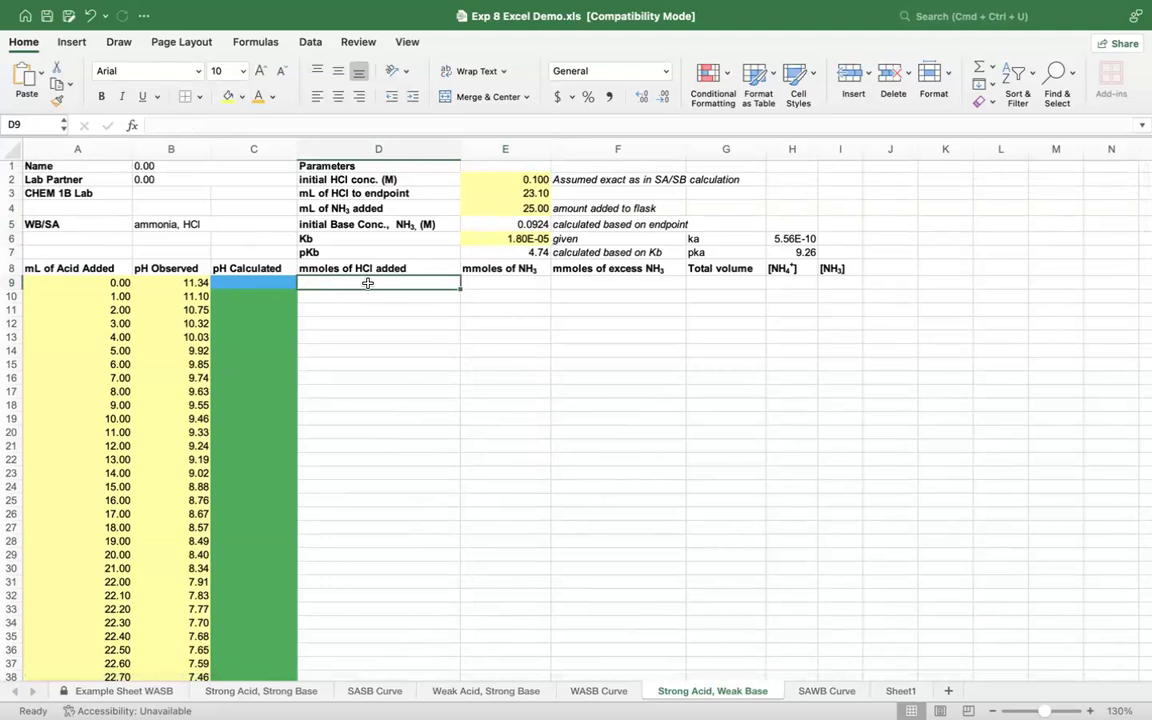
{"action": "type", "text": "="}
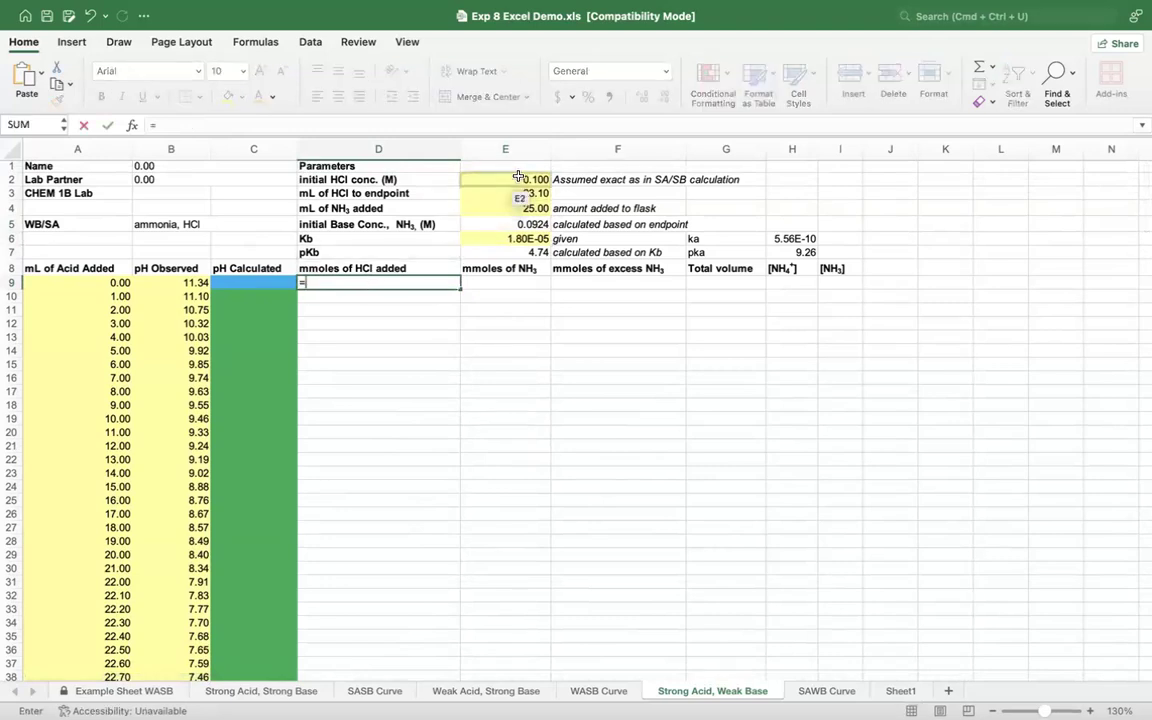
{"action": "left_click", "coordinate": [518, 178]}
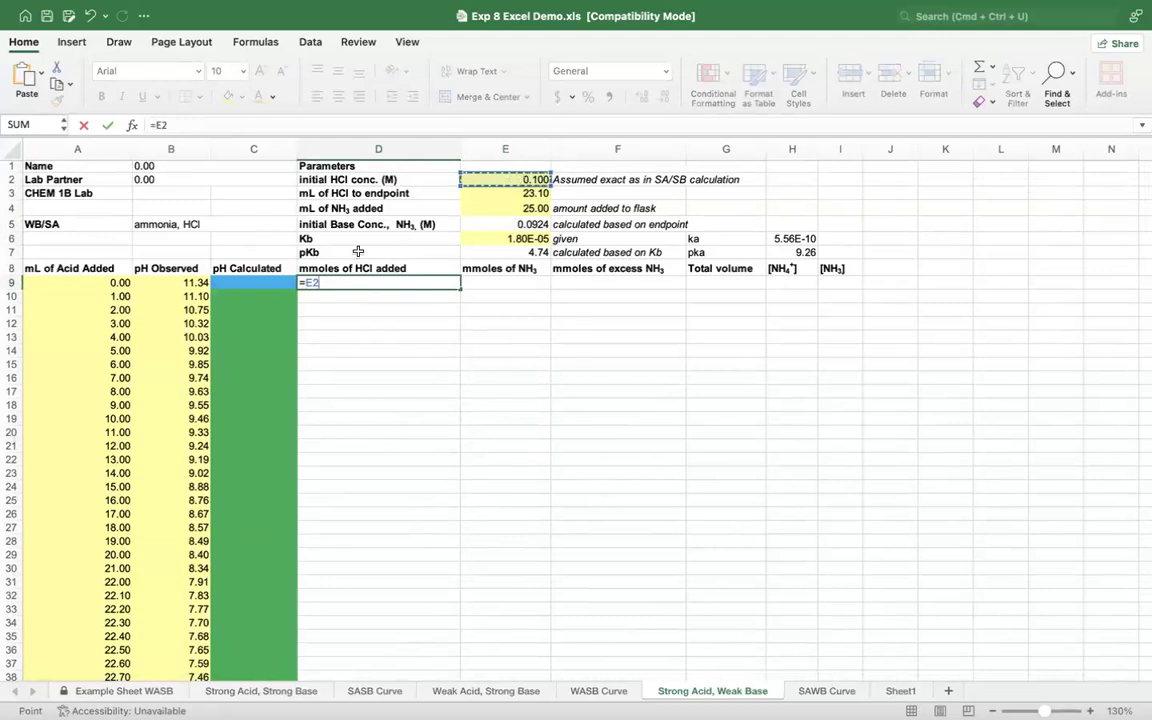
{"action": "left_click", "coordinate": [306, 283]}
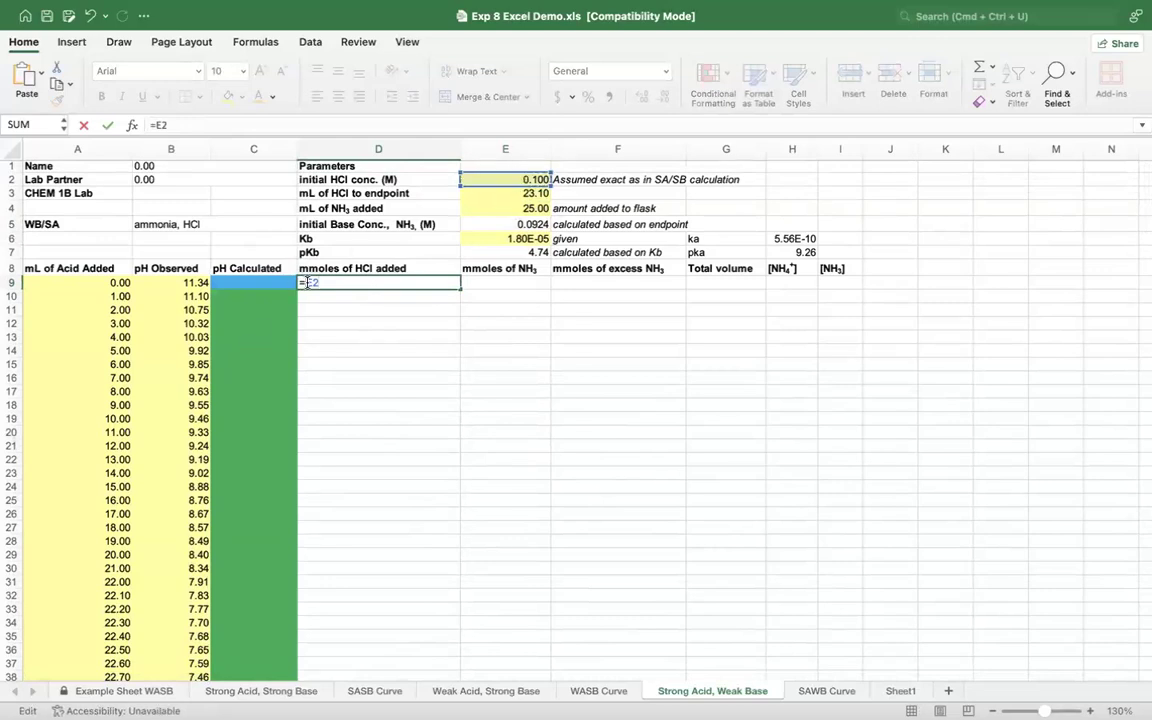
{"action": "type", "text": "$"}
{"action": "key", "text": "Right"}
{"action": "type", "text": "$"}
{"action": "left_click", "coordinate": [65, 285]}
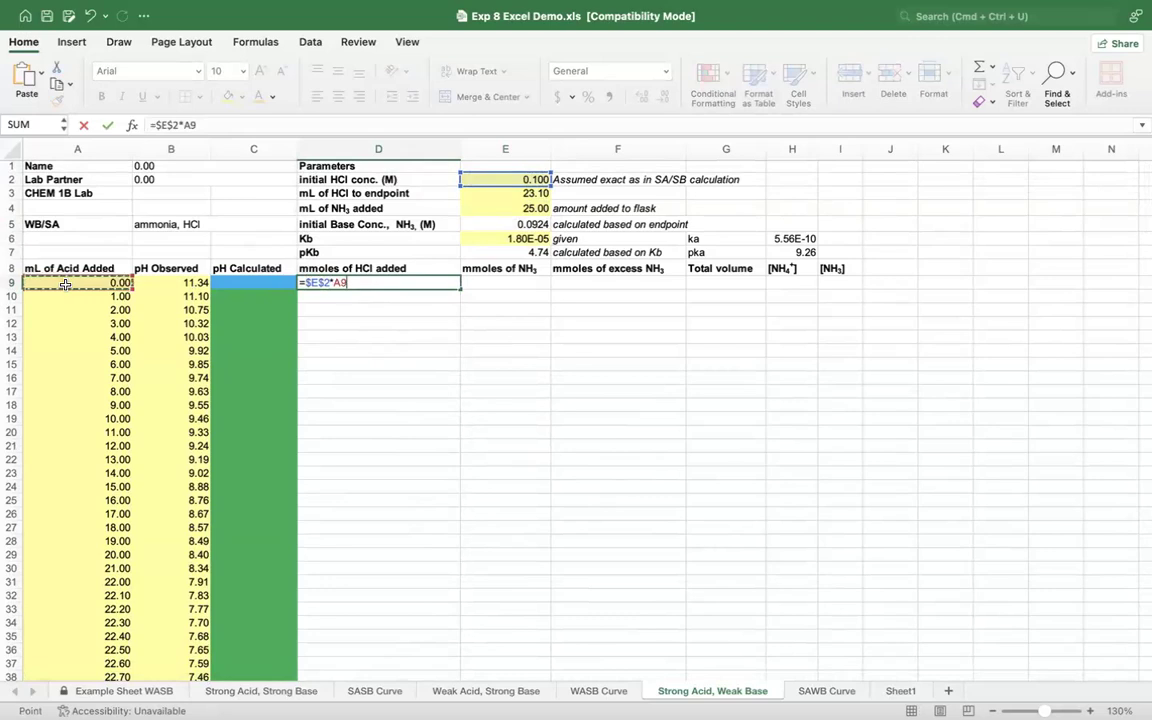
{"action": "key", "text": "Return"}
Step: Fill the mmoles of HCl added formula from D9 down through D55
{"action": "left_click", "coordinate": [452, 285]}
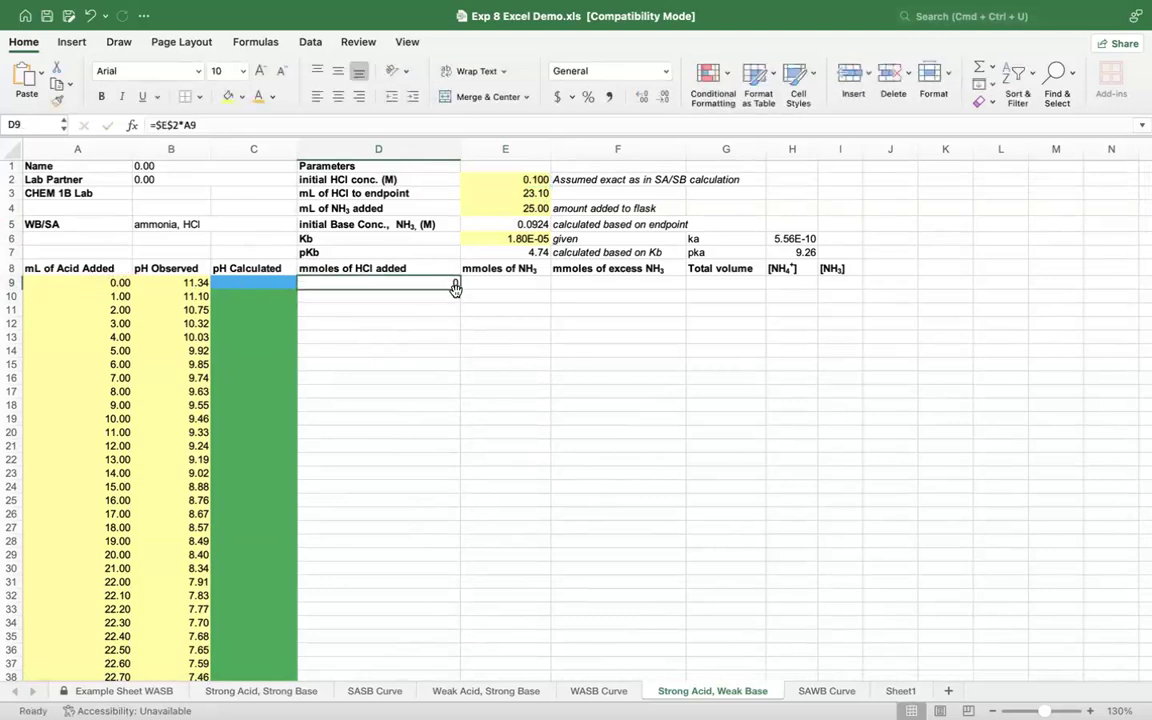
{"action": "left_click_drag", "start_coordinate": [457, 288], "coordinate": [448, 603]}
{"action": "left_click", "coordinate": [597, 479]}
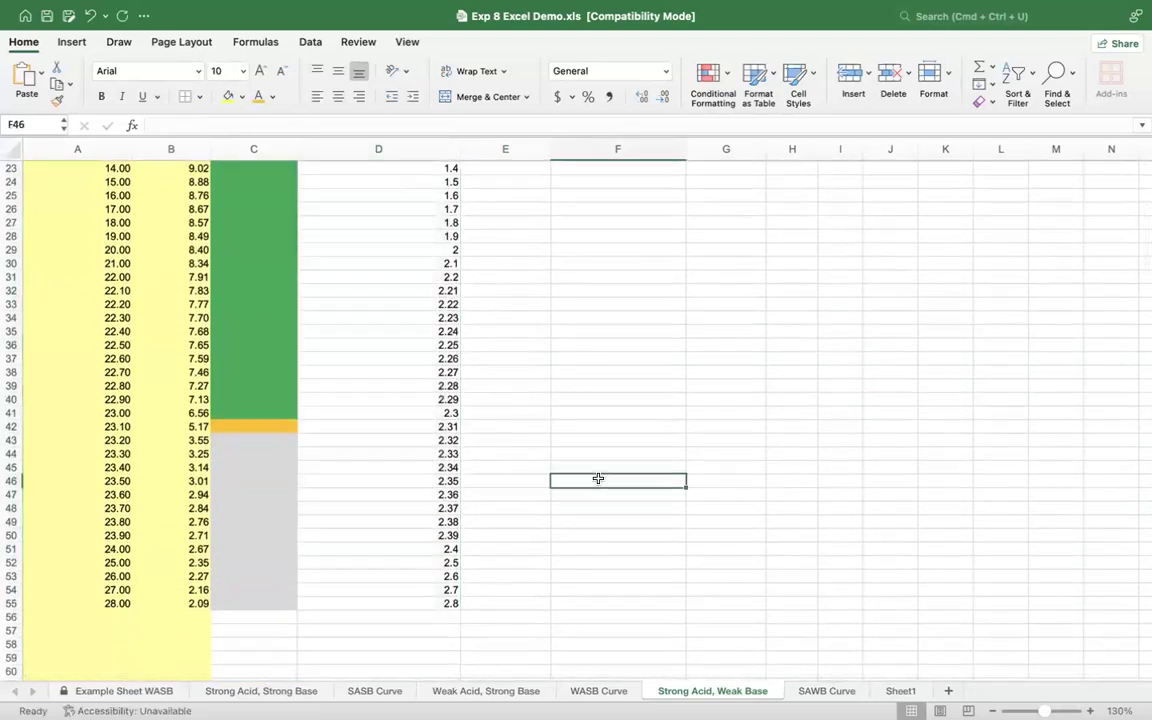
Step: Calculate the mmoles of NH3 in E9 from its concentration and volume with the formula =E5*E4
{"action": "scroll", "coordinate": [598, 479], "scroll_direction": "up", "scroll_amount": 5}
{"action": "scroll", "coordinate": [598, 479], "scroll_direction": "up", "scroll_amount": 2}
{"action": "left_click", "coordinate": [518, 251]}
{"action": "scroll", "coordinate": [518, 251], "scroll_direction": "up", "scroll_amount": 1}
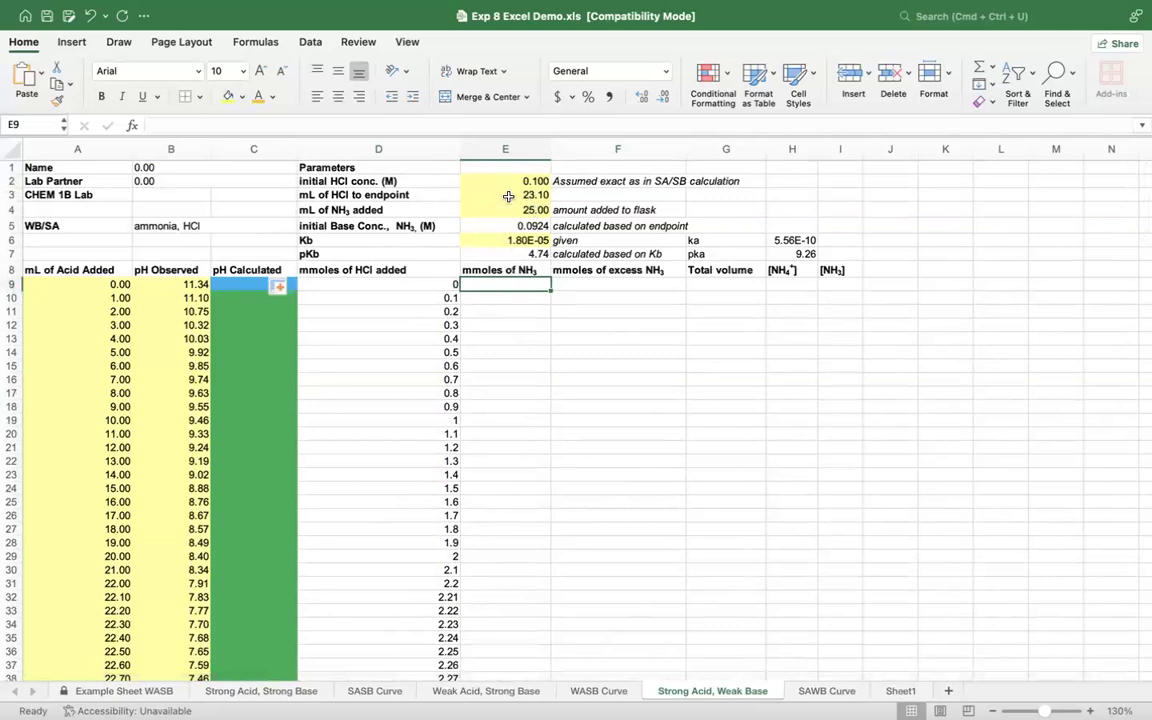
{"action": "type", "text": "="}
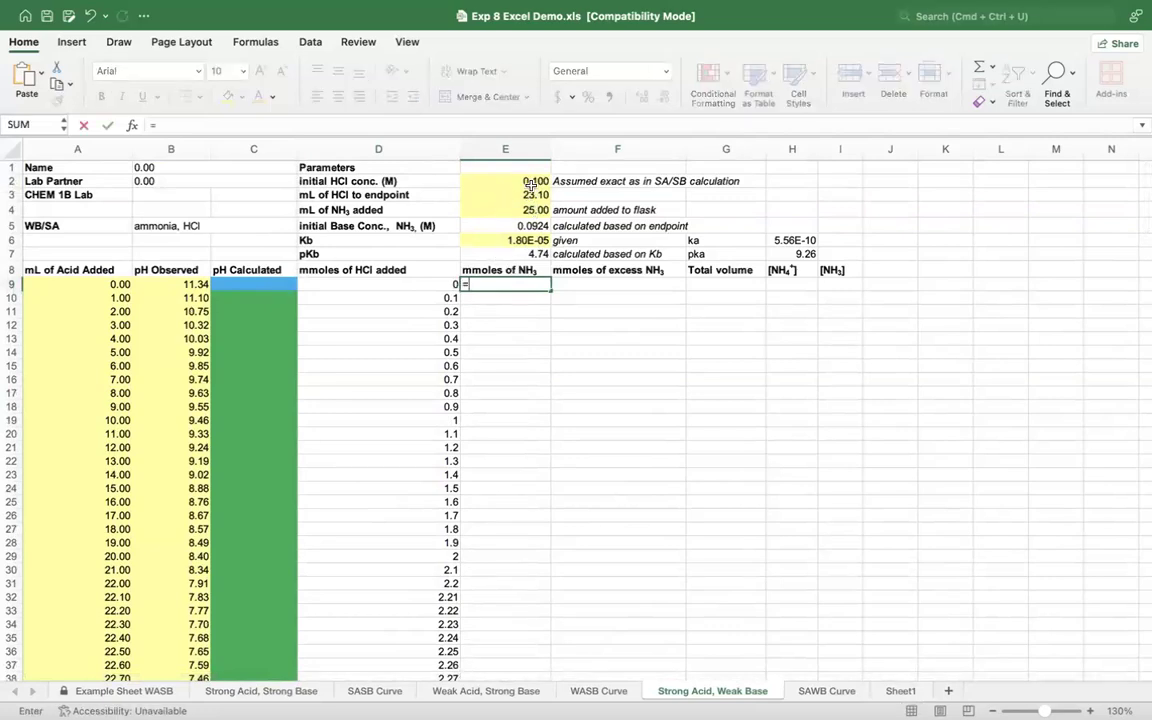
{"action": "left_click", "coordinate": [487, 225]}
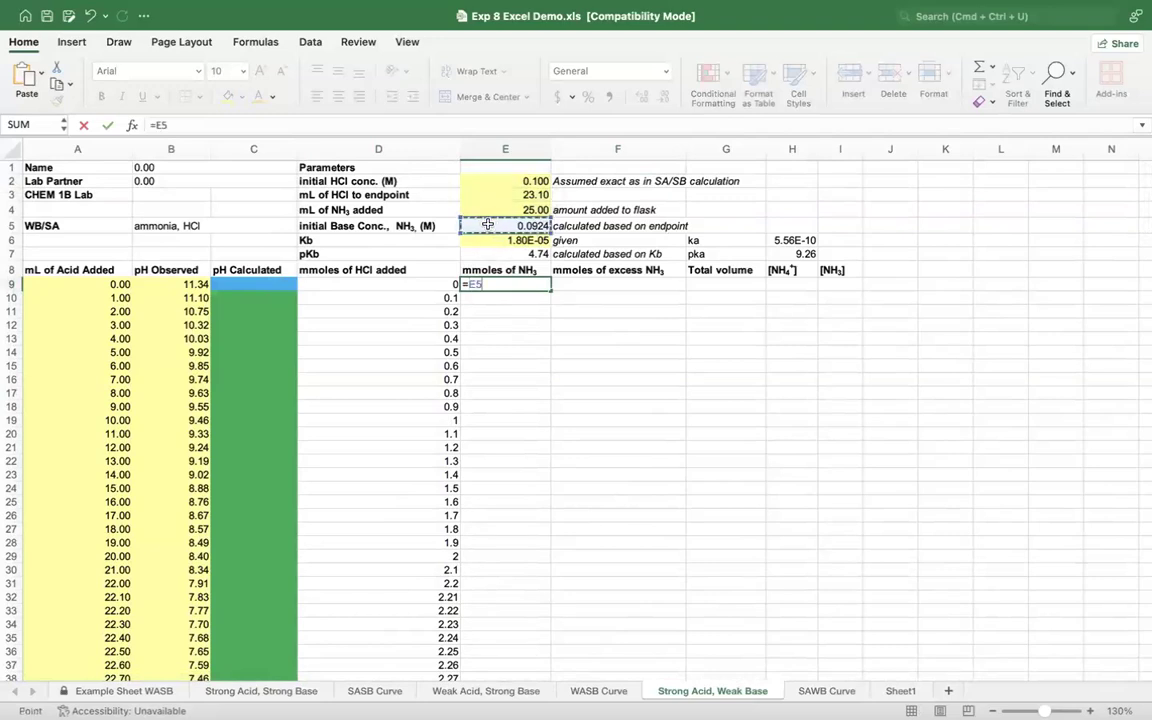
{"action": "type", "text": "*"}
{"action": "left_click", "coordinate": [487, 209]}
{"action": "key", "text": "Return"}
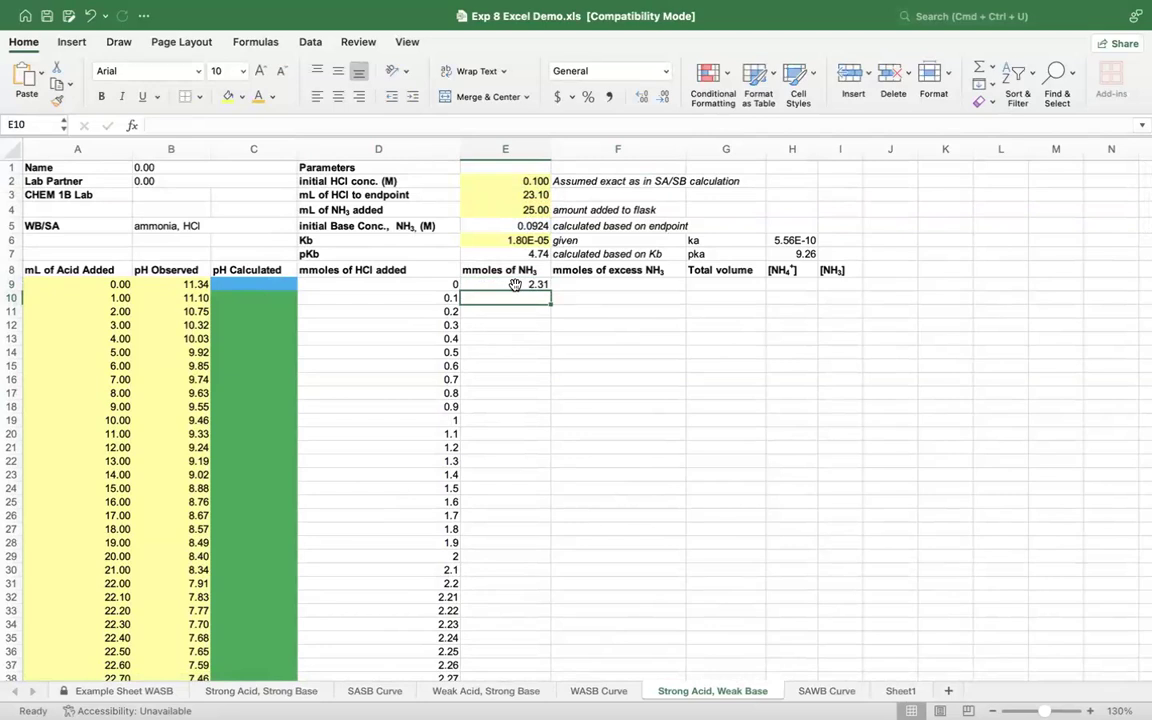
Step: Try to move the mmoles of NH3 formula from E9 to E10 by cut and paste, and undo the paste
{"action": "left_click", "coordinate": [515, 285]}
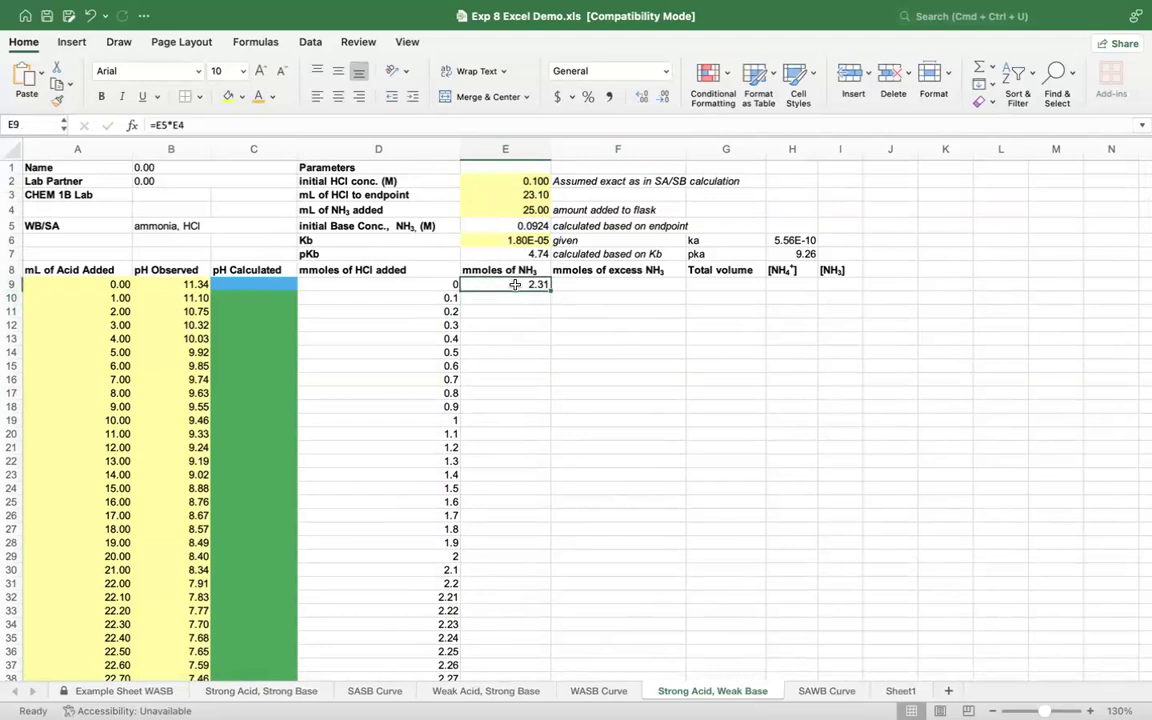
{"action": "right_click", "coordinate": [515, 285]}
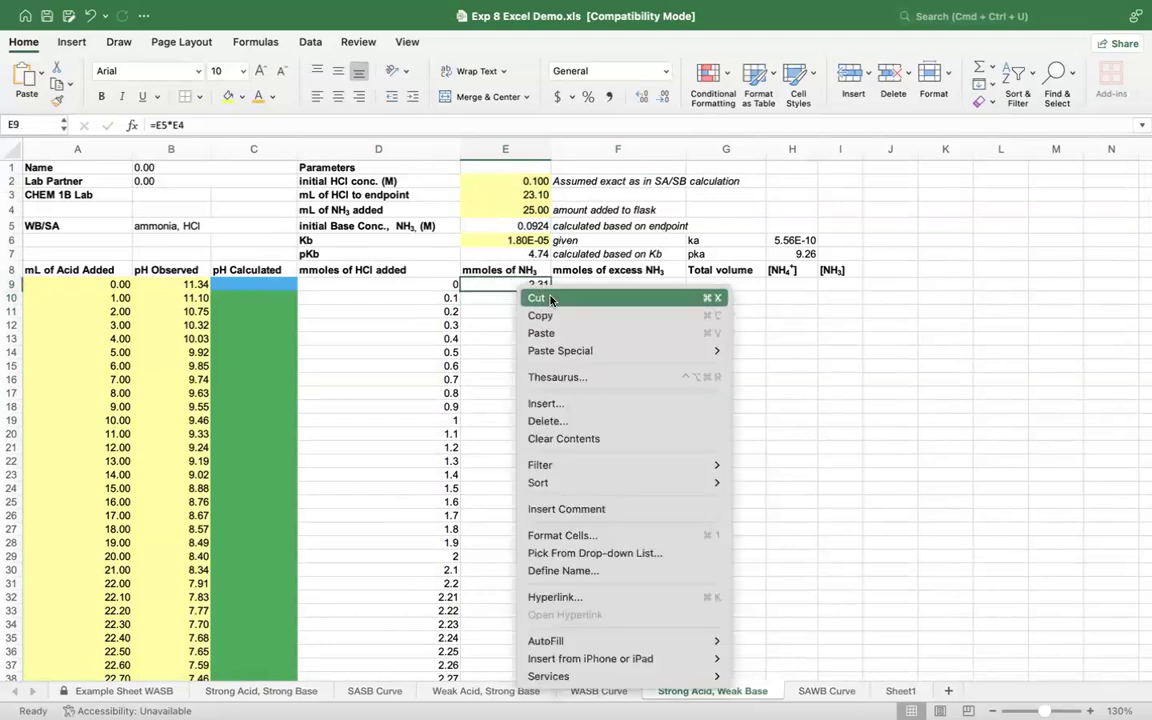
{"action": "left_click", "coordinate": [550, 299]}
{"action": "left_click", "coordinate": [514, 299]}
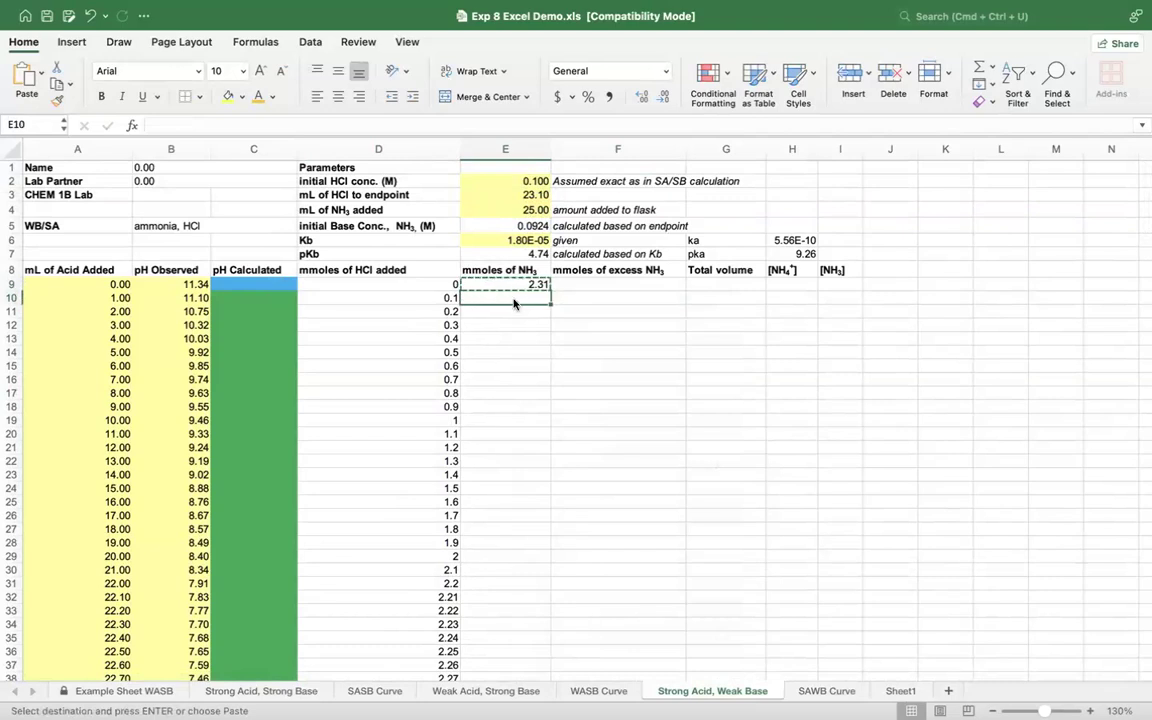
{"action": "key", "text": "super+v"}
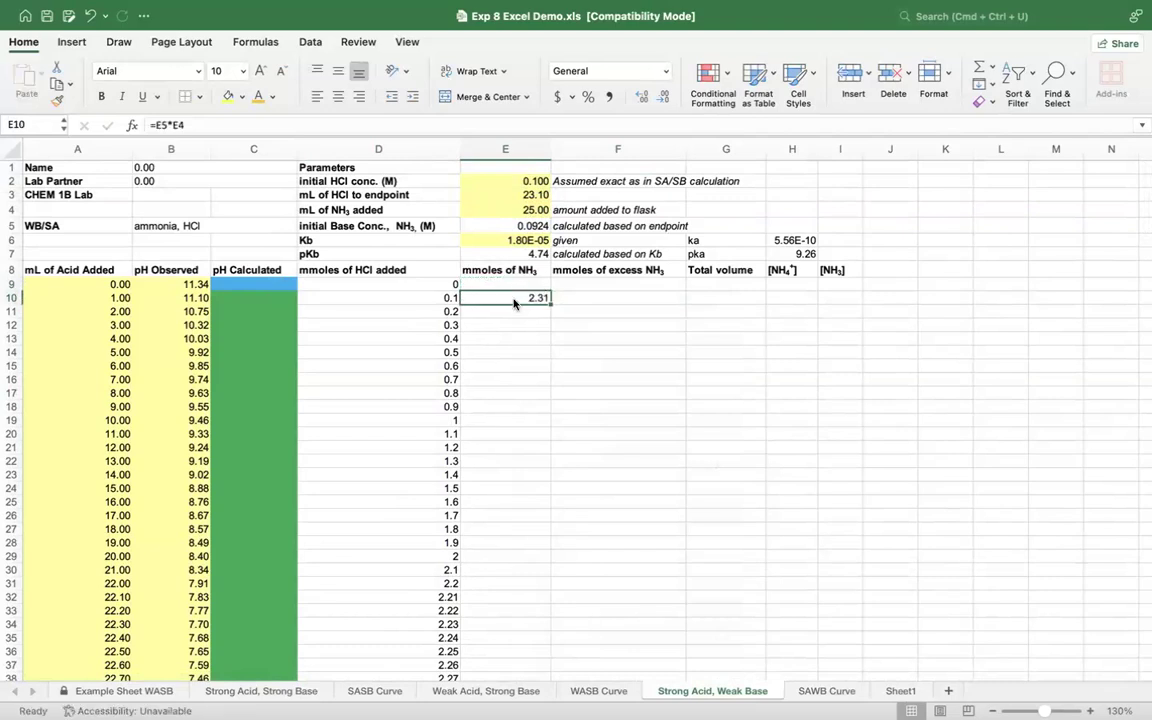
{"action": "key", "text": "super+z"}
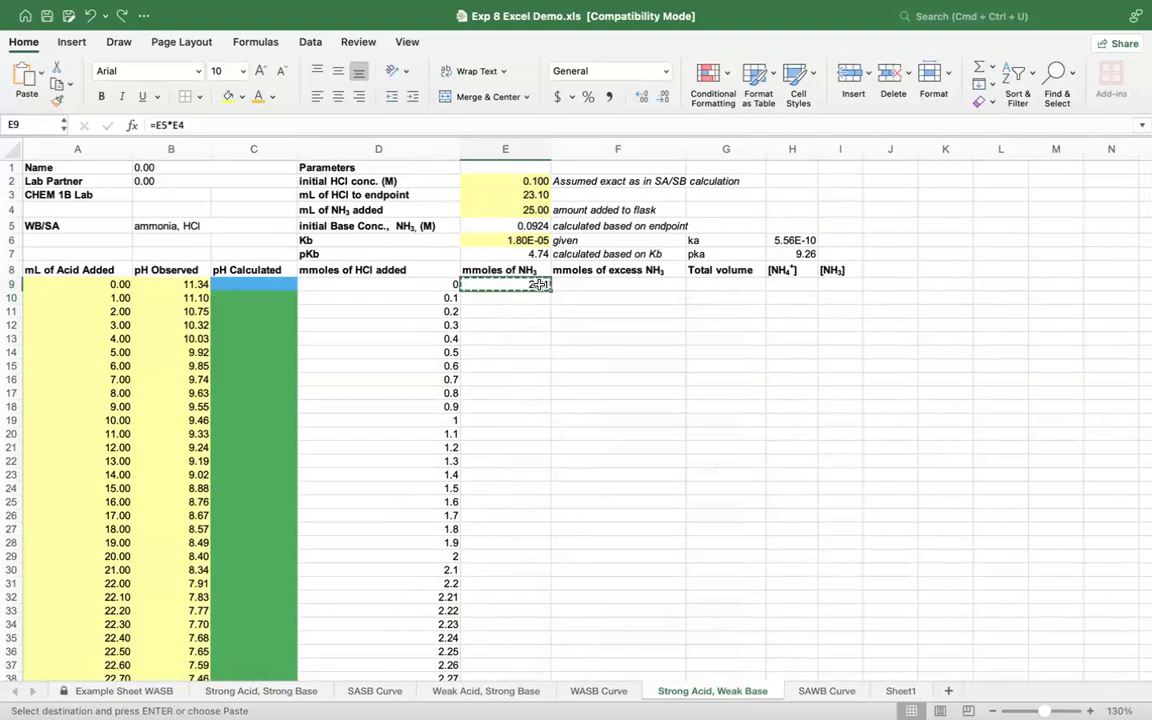
Step: Enter the constant 2.31 as mmoles of NH3 in E10 and fill it down to E14
{"action": "double_click", "coordinate": [540, 285]}
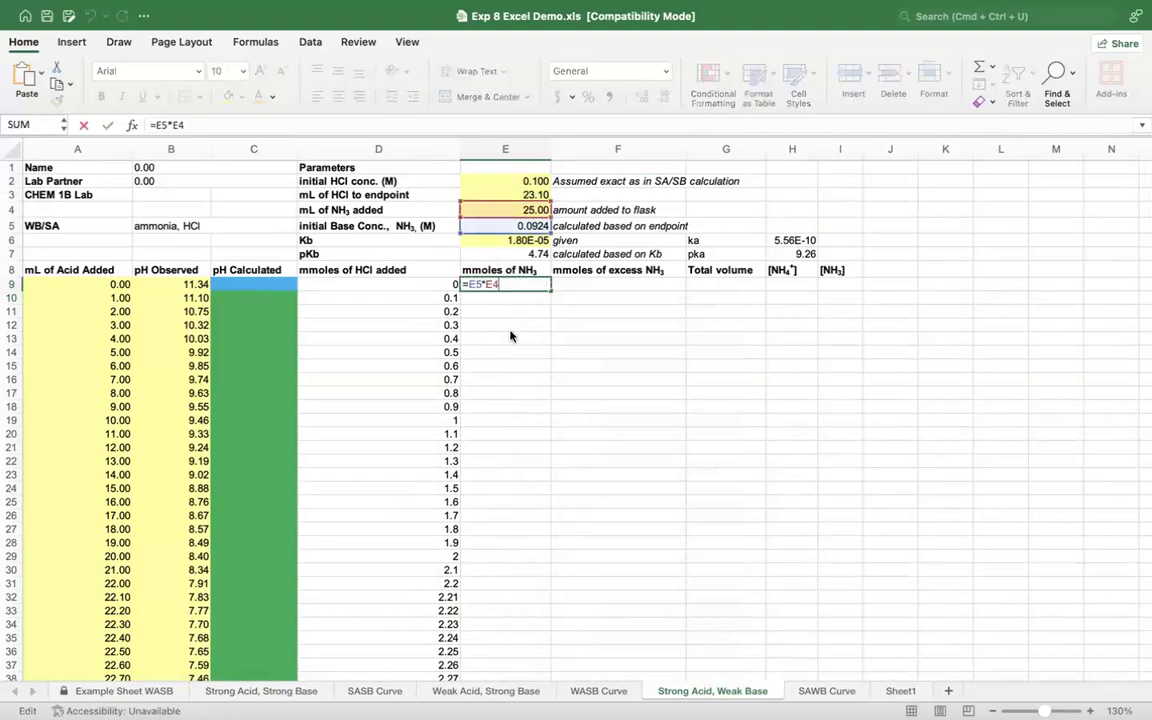
{"action": "key", "text": "Return"}
{"action": "type", "text": "2.31"}
{"action": "key", "text": "Return"}
{"action": "left_click", "coordinate": [545, 298]}
{"action": "left_click_drag", "start_coordinate": [550, 304], "coordinate": [549, 346]}
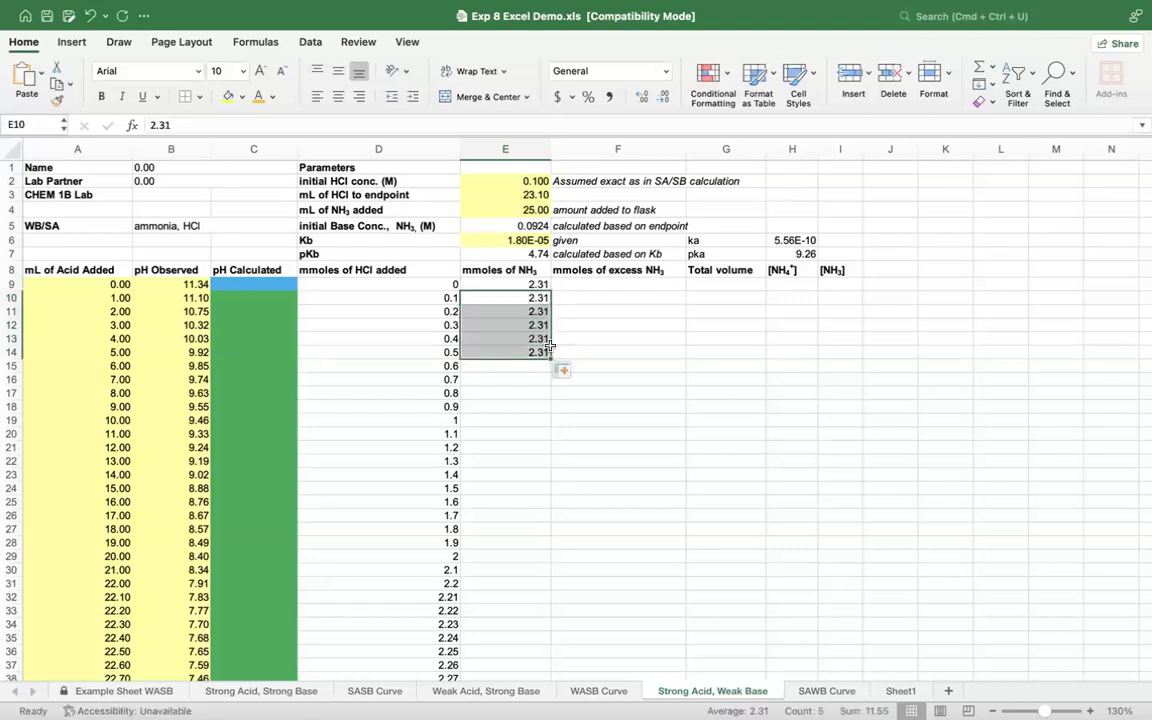
Step: Make both references in the E9 mmoles of NH3 formula absolute so that it reads =$E$5*$E$4
{"action": "left_click", "coordinate": [505, 284]}
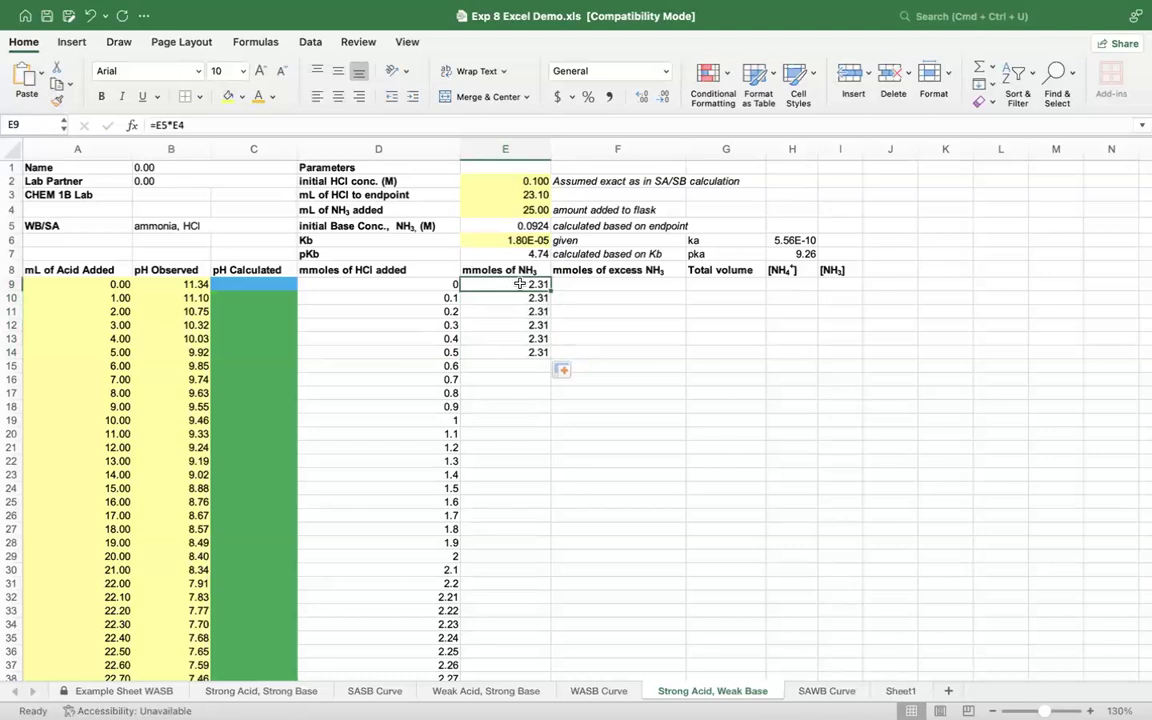
{"action": "double_click", "coordinate": [520, 284]}
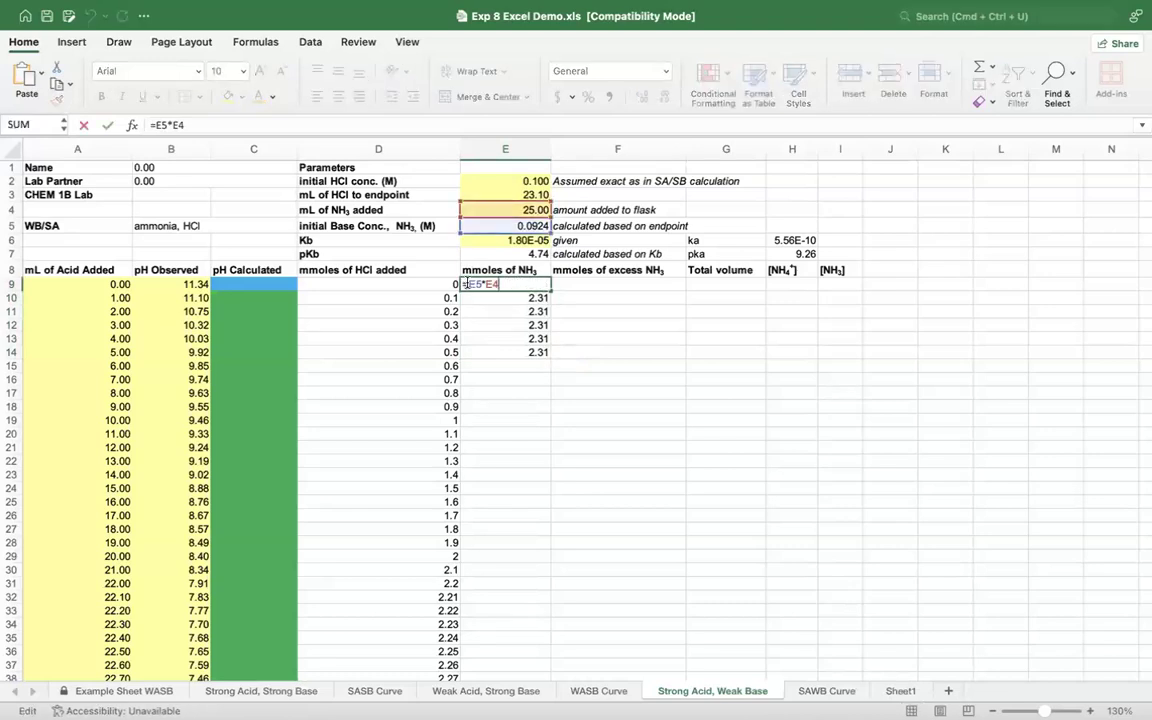
{"action": "type", "text": "$"}
{"action": "key", "text": "Right"}
{"action": "type", "text": "$"}
{"action": "key", "text": "Right"}
{"action": "key", "text": "Right"}
{"action": "type", "text": "$"}
{"action": "key", "text": "Right"}
{"action": "type", "text": "$"}
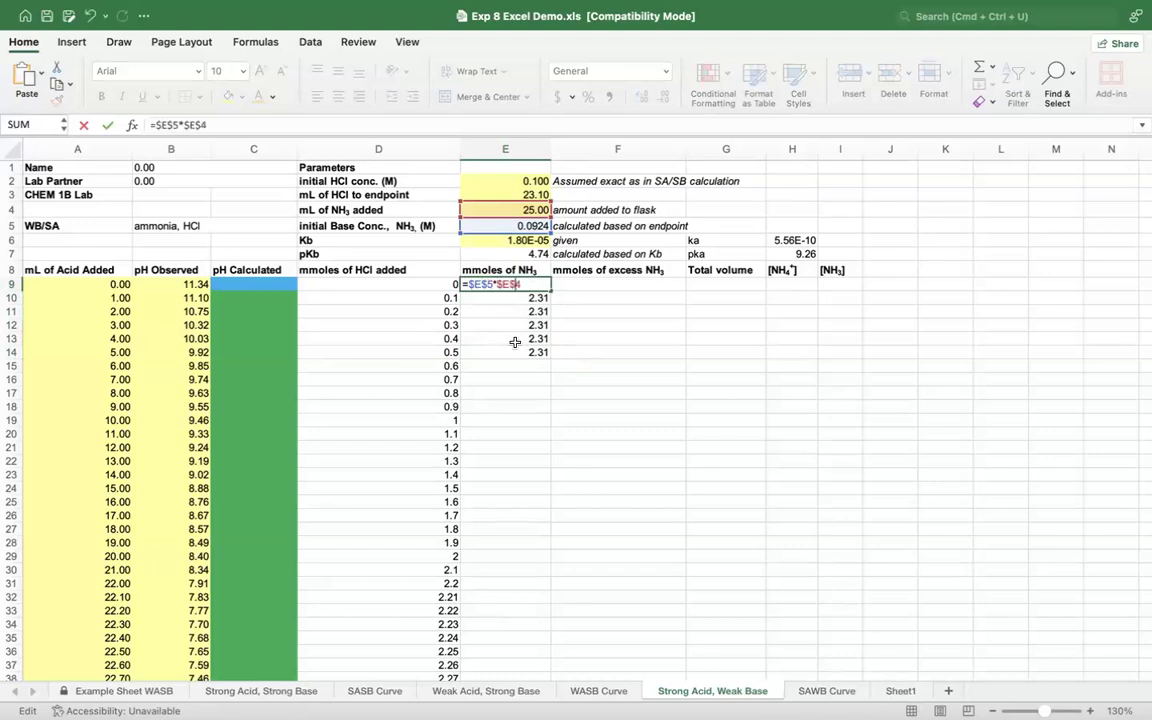
{"action": "key", "text": "Return"}
Step: Fill the mmoles of NH3 formula from E9 down through E55
{"action": "key", "text": "Up"}
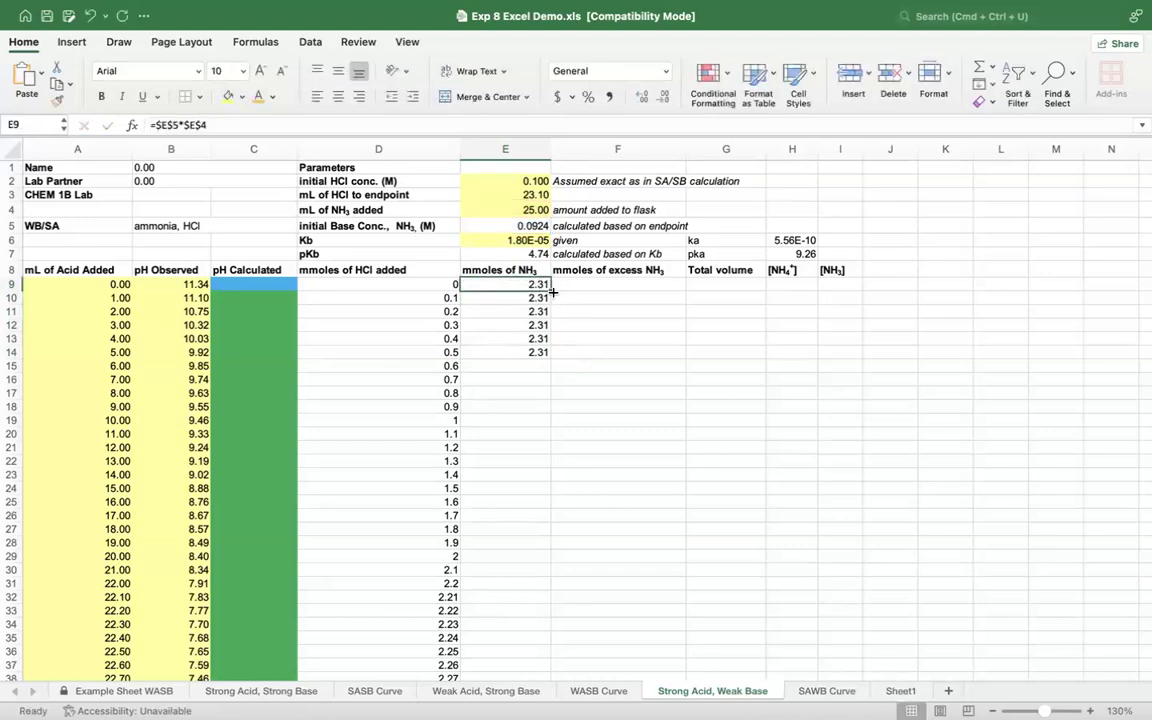
{"action": "left_click_drag", "start_coordinate": [548, 290], "coordinate": [545, 650]}
{"action": "scroll", "coordinate": [704, 538], "scroll_direction": "up", "scroll_amount": 6}
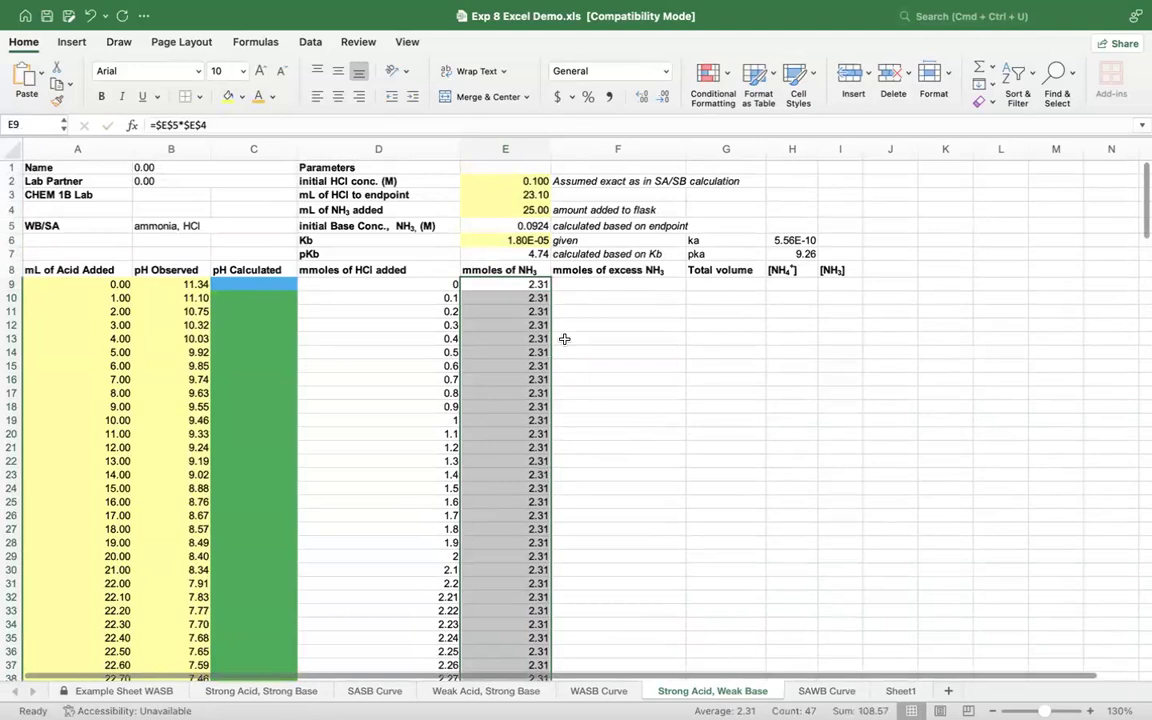
{"action": "left_click", "coordinate": [528, 325]}
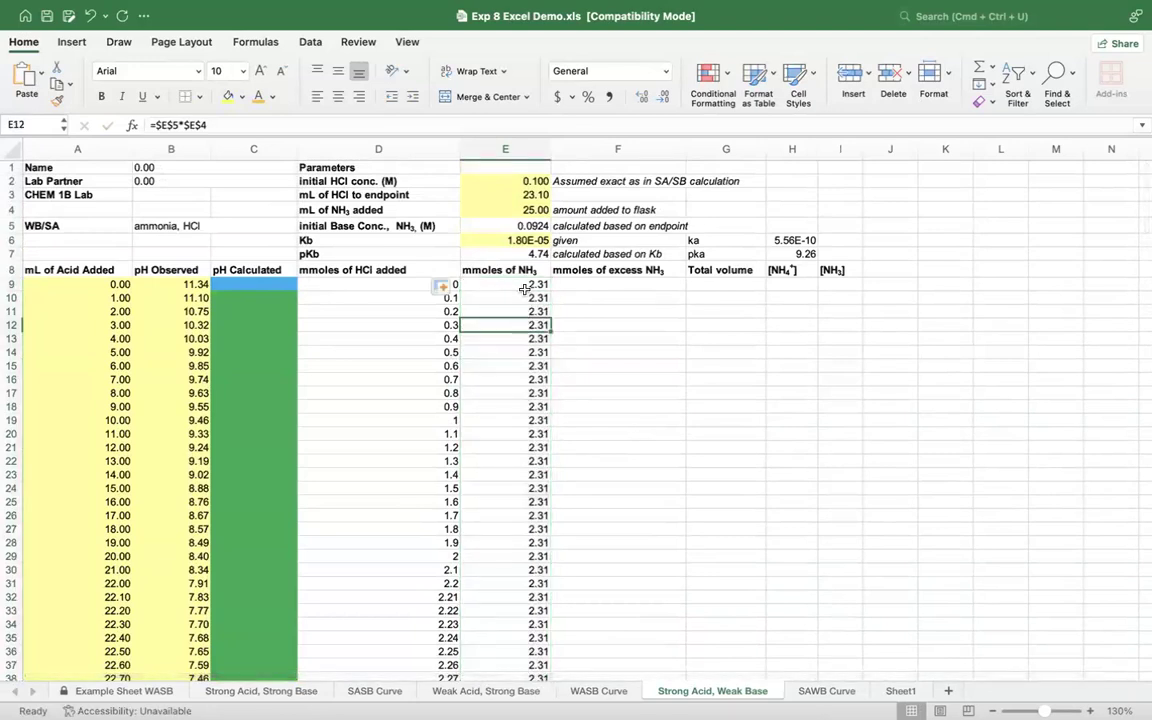
Step: Calculate the first mmoles of excess NH3 in F9 as mmoles of NH3 minus mmoles of HCl added, =E9-D9
{"action": "left_click", "coordinate": [511, 284]}
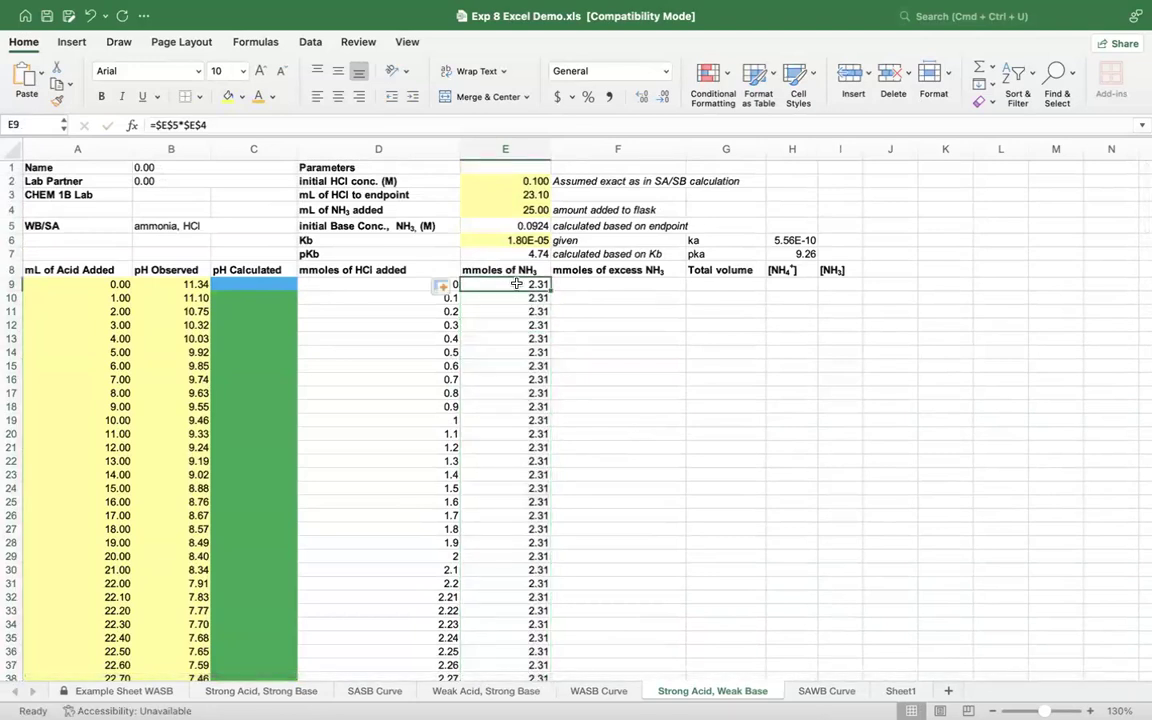
{"action": "left_click", "coordinate": [589, 284]}
{"action": "scroll", "coordinate": [590, 285], "scroll_direction": "right", "scroll_amount": 2}
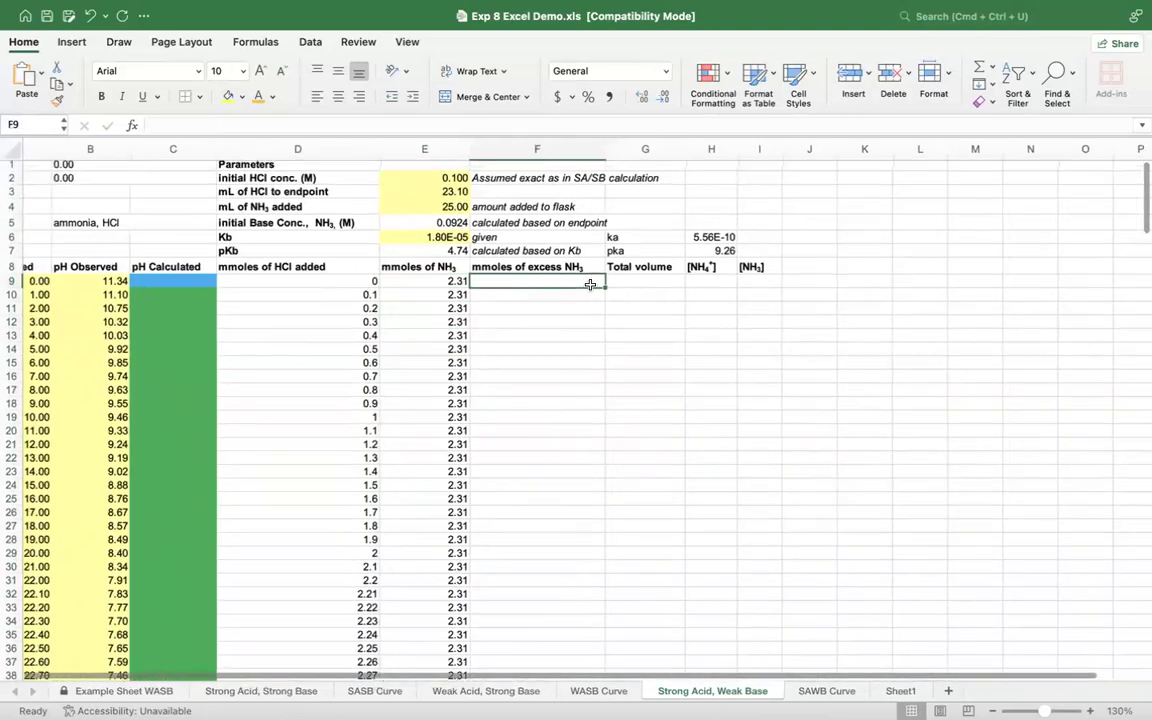
{"action": "scroll", "coordinate": [590, 285], "scroll_direction": "down", "scroll_amount": 2}
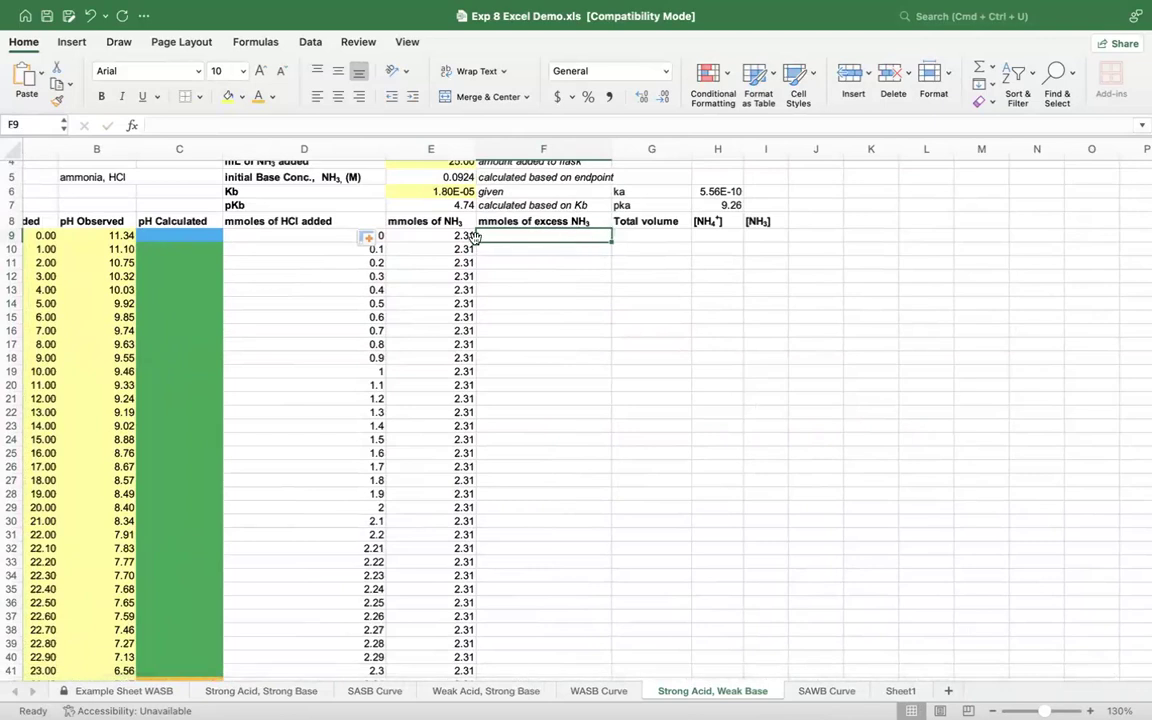
{"action": "left_click", "coordinate": [328, 275]}
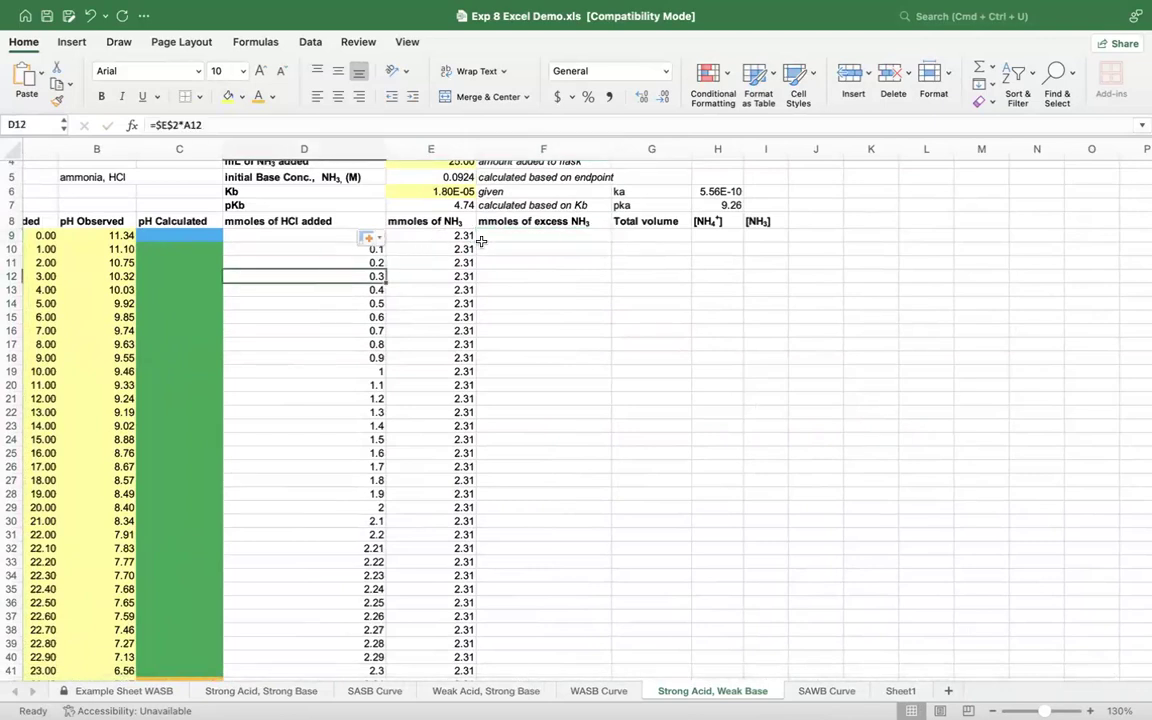
{"action": "left_click", "coordinate": [514, 233]}
{"action": "type", "text": "="}
{"action": "left_click", "coordinate": [441, 234]}
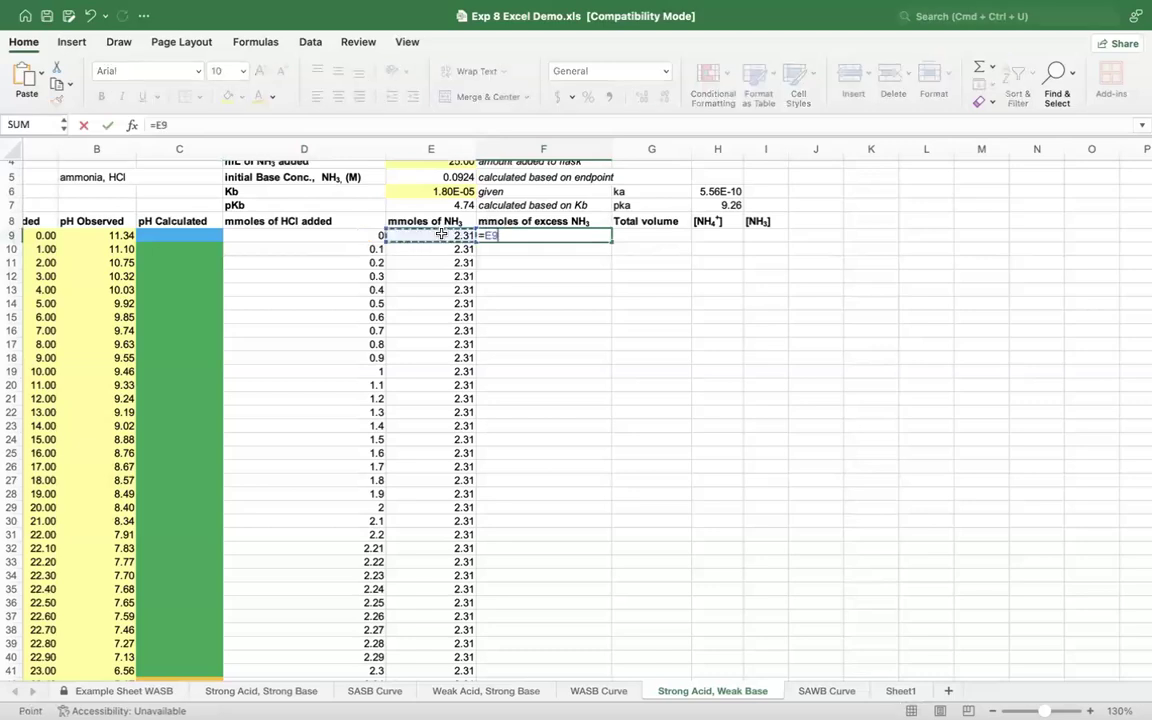
{"action": "type", "text": "-"}
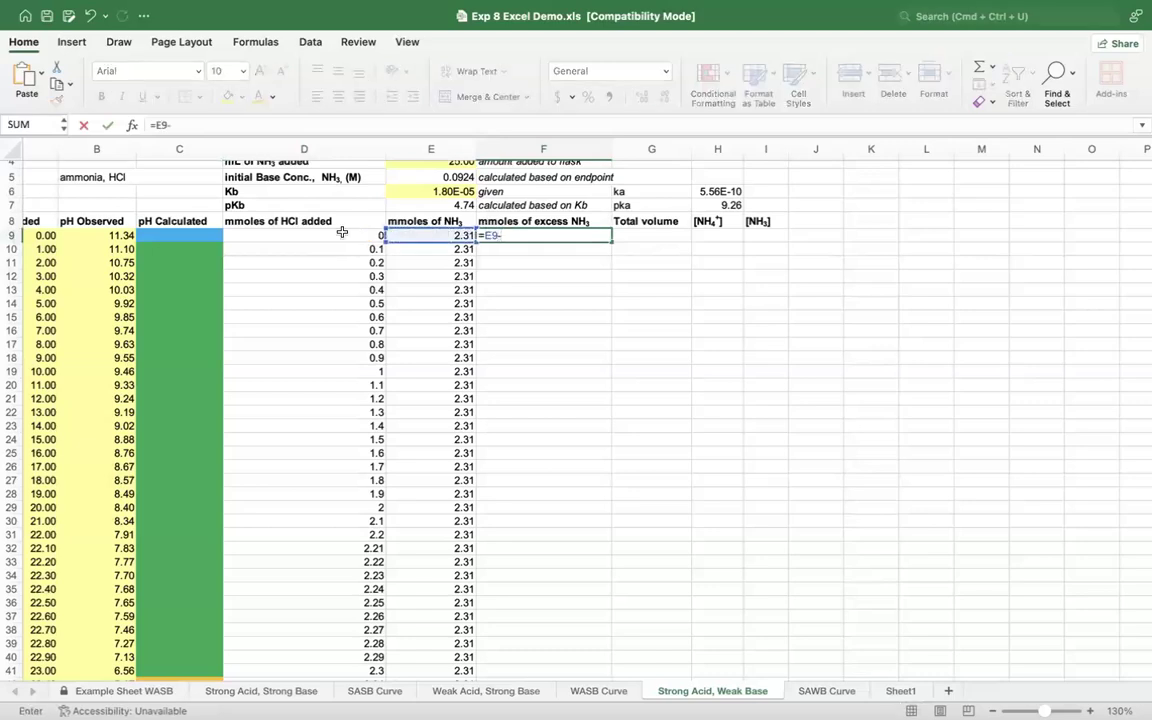
{"action": "left_click", "coordinate": [341, 232]}
{"action": "key", "text": "Return"}
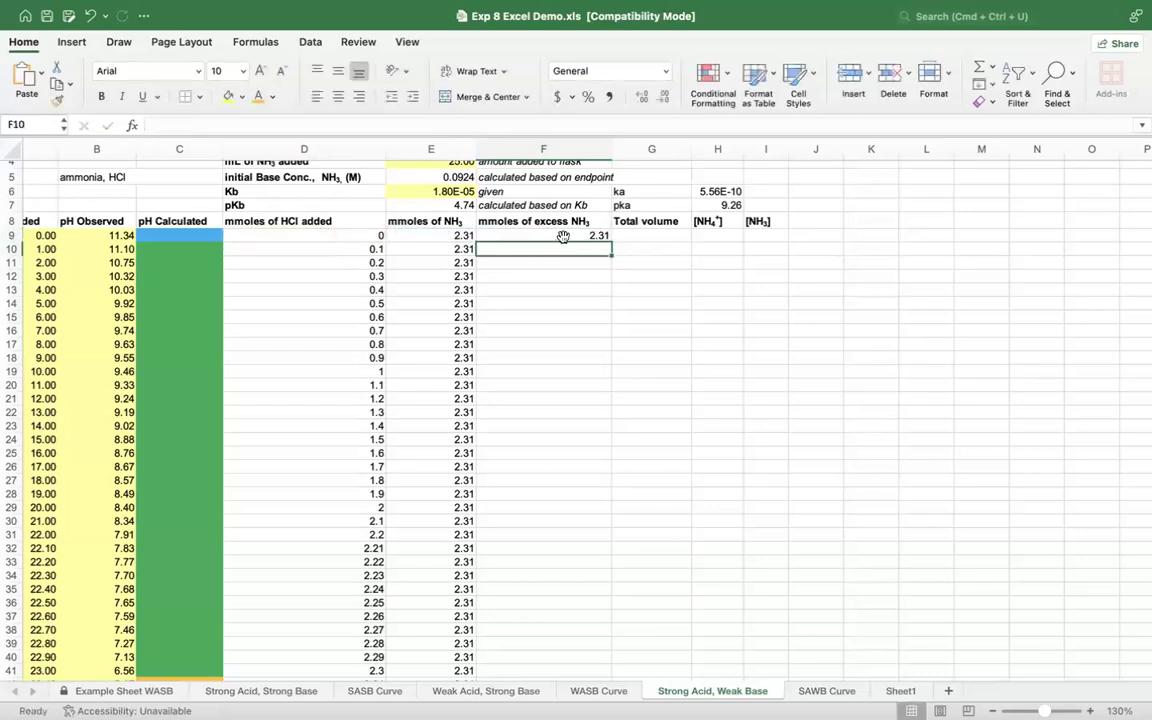
Step: Fill the mmoles of excess NH3 formula from F9 down through F55
{"action": "left_click", "coordinate": [563, 237]}
{"action": "left_click_drag", "start_coordinate": [610, 241], "coordinate": [628, 660]}
{"action": "left_click", "coordinate": [671, 606]}
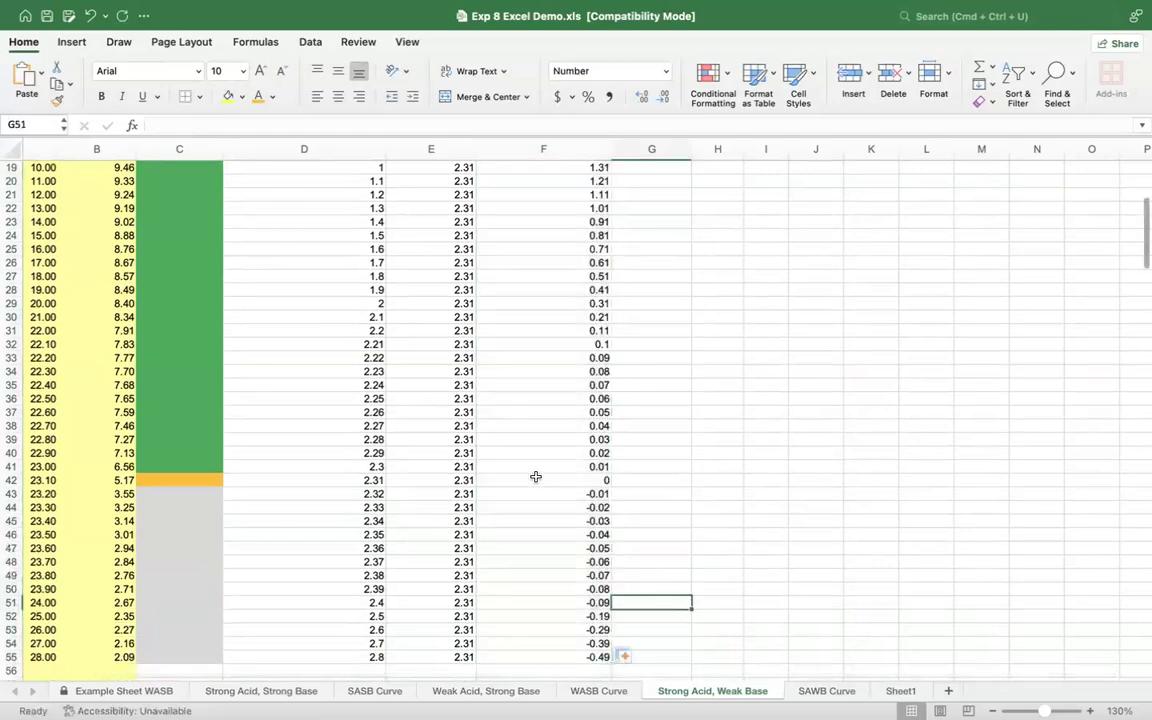
Step: Highlight the mmoles of HCl added beyond the equivalence point, D43 through D55, with yellow fill
{"action": "left_click_drag", "start_coordinate": [522, 489], "coordinate": [526, 659]}
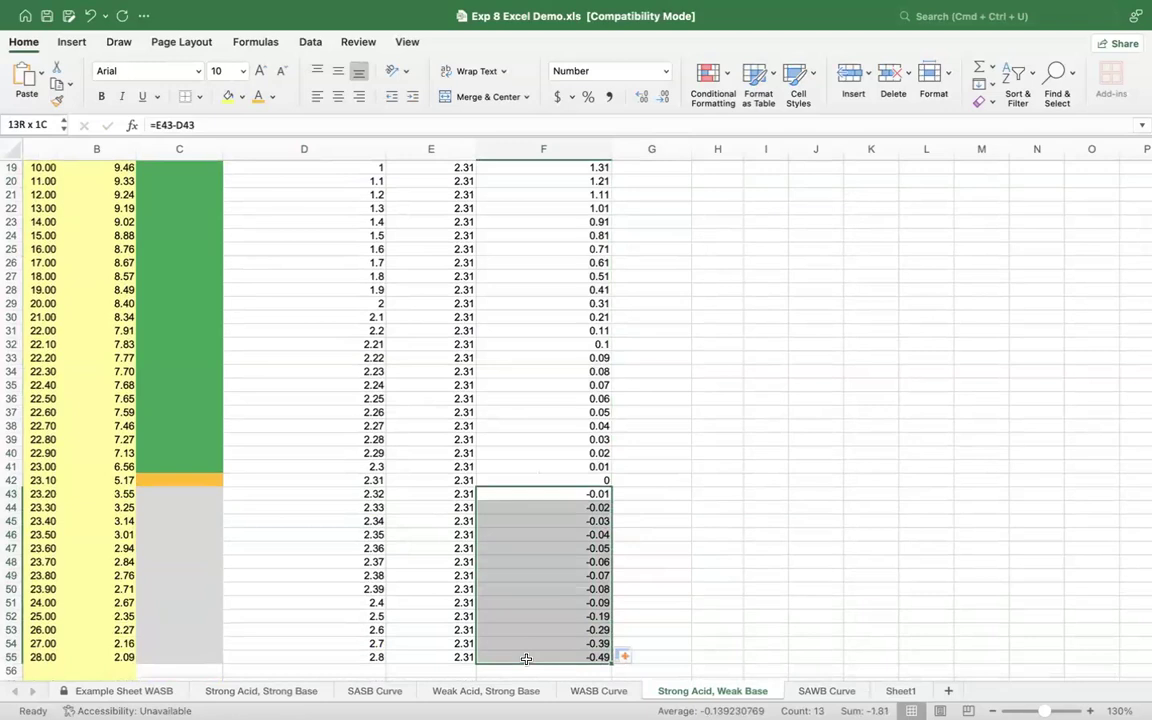
{"action": "left_click_drag", "start_coordinate": [526, 659], "coordinate": [526, 660]}
{"action": "left_click_drag", "start_coordinate": [348, 493], "coordinate": [362, 659]}
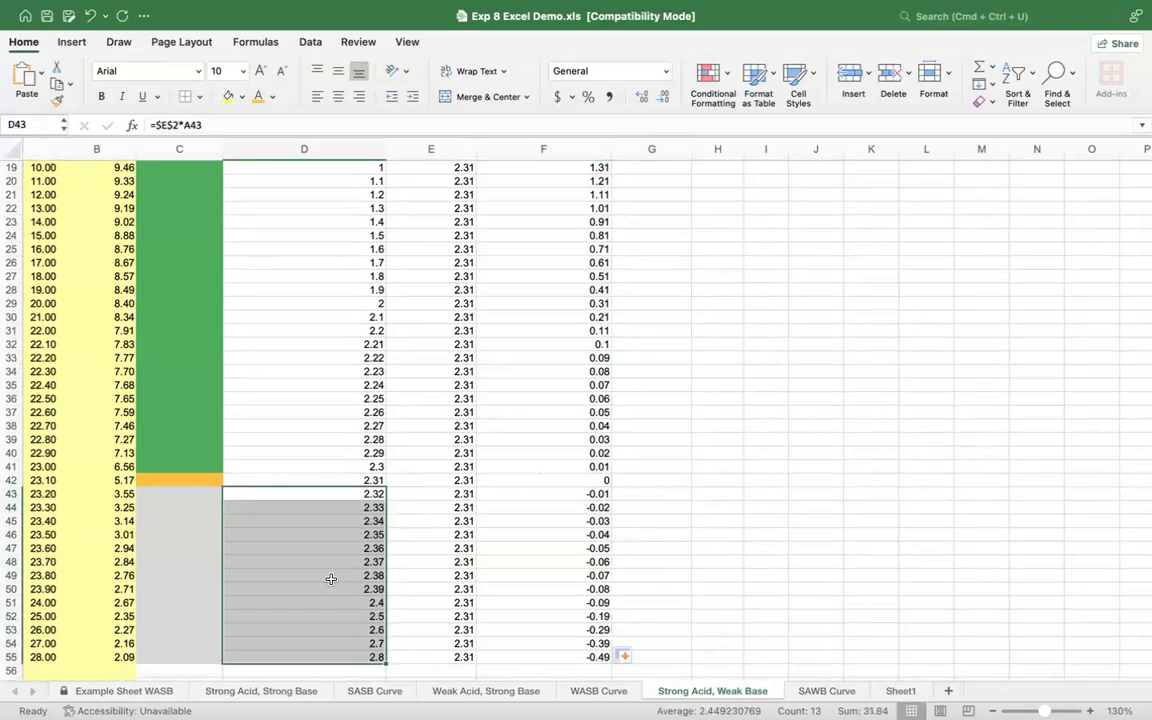
{"action": "left_click", "coordinate": [228, 96]}
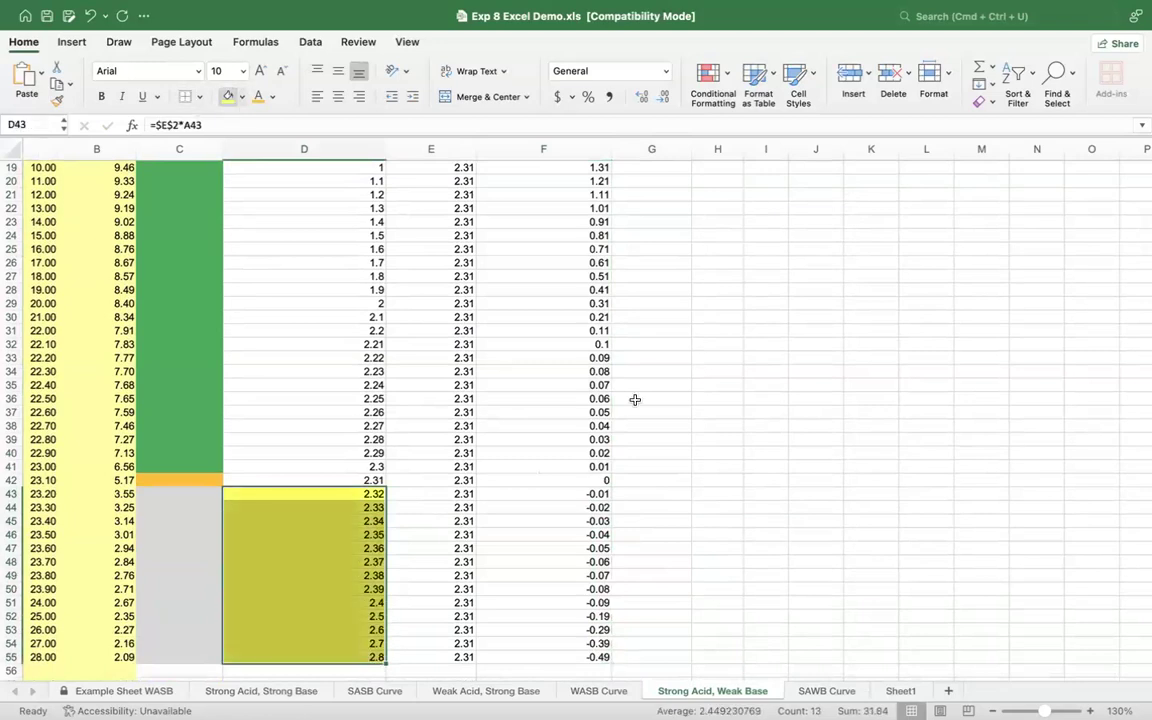
{"action": "left_click", "coordinate": [745, 502]}
Step: Calculate the first total volume in G9 as 25 mL plus the mL of acid added, =25+A9
{"action": "scroll", "coordinate": [702, 342], "scroll_direction": "up", "scroll_amount": 1}
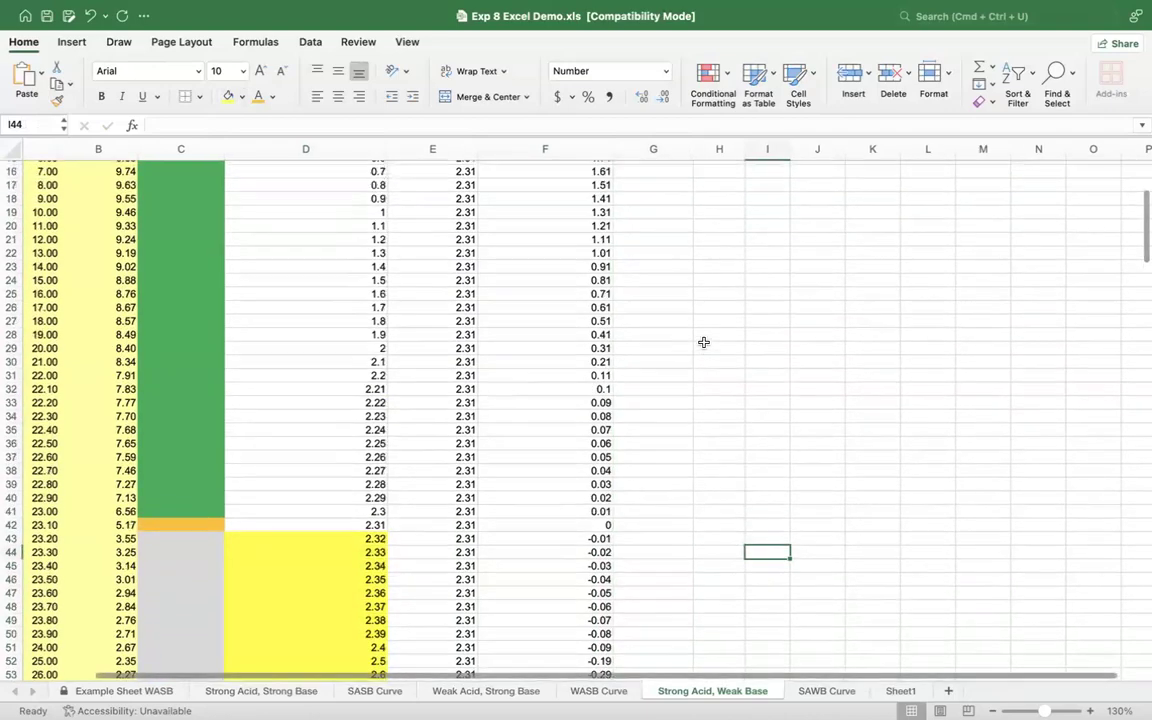
{"action": "scroll", "coordinate": [702, 342], "scroll_direction": "up", "scroll_amount": 6}
{"action": "scroll", "coordinate": [710, 298], "scroll_direction": "right", "scroll_amount": 1}
{"action": "left_click", "coordinate": [611, 241]}
{"action": "scroll", "coordinate": [611, 241], "scroll_direction": "up", "scroll_amount": 2}
{"action": "scroll", "coordinate": [611, 241], "scroll_direction": "left", "scroll_amount": 1}
{"action": "scroll", "coordinate": [611, 242], "scroll_direction": "right", "scroll_amount": 1}
{"action": "type", "text": "=25+"}
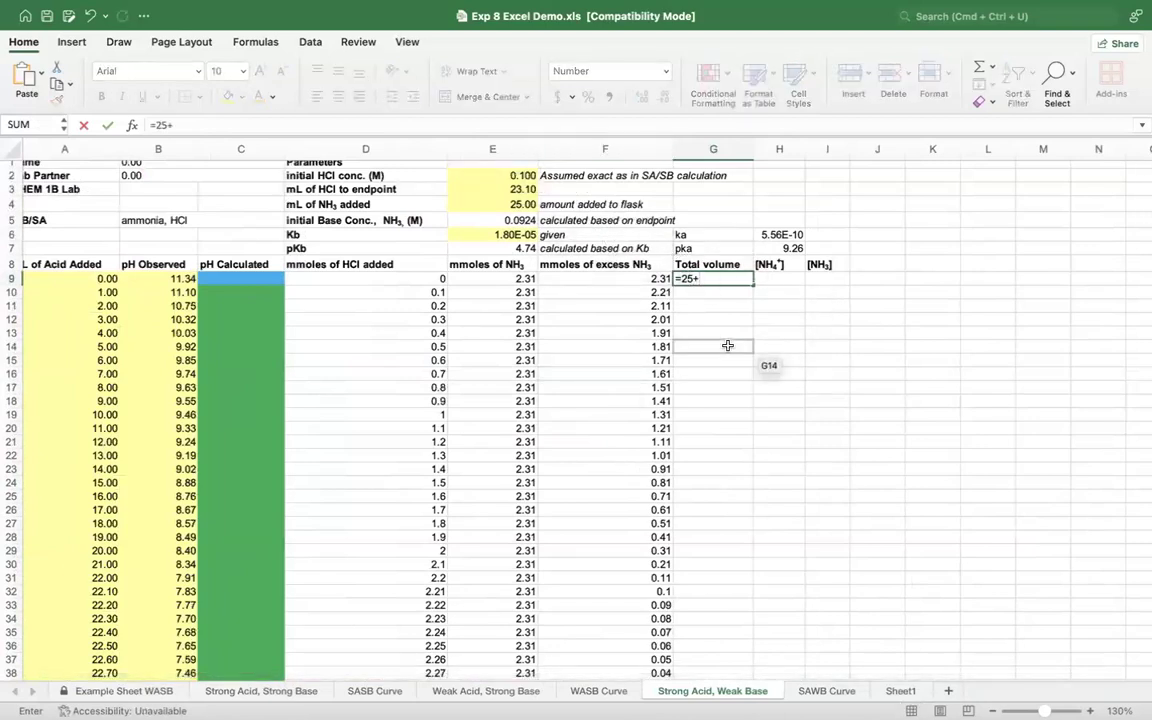
{"action": "left_click", "coordinate": [48, 278]}
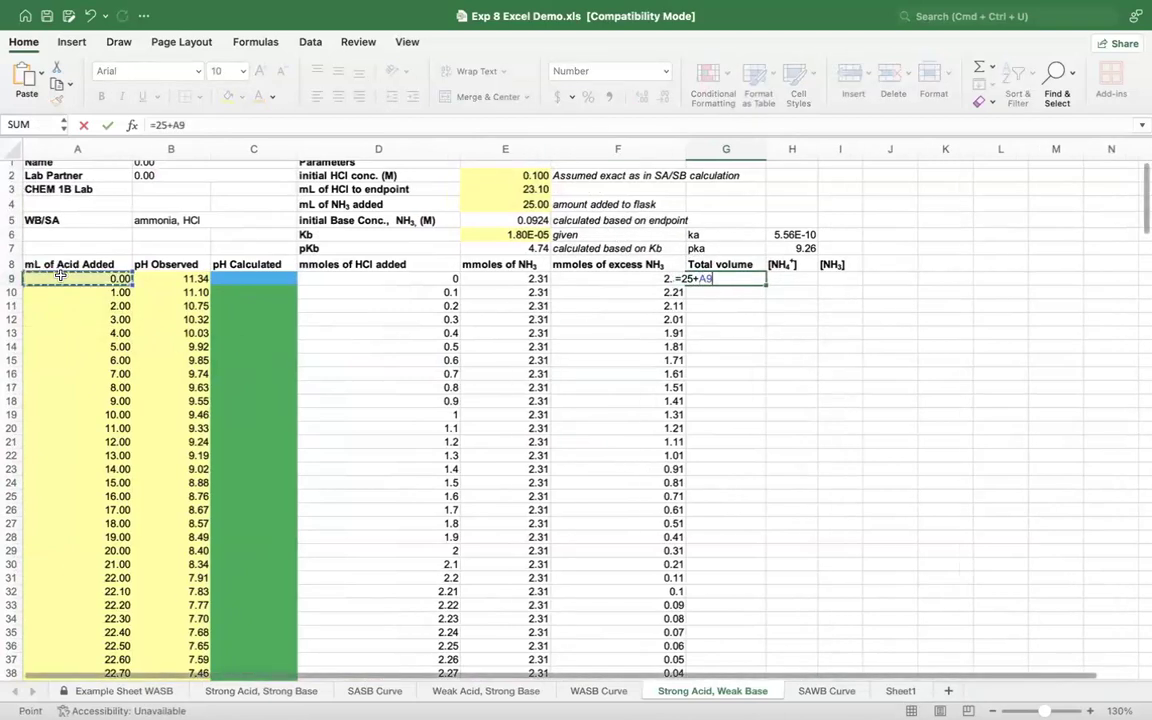
{"action": "key", "text": "Return"}
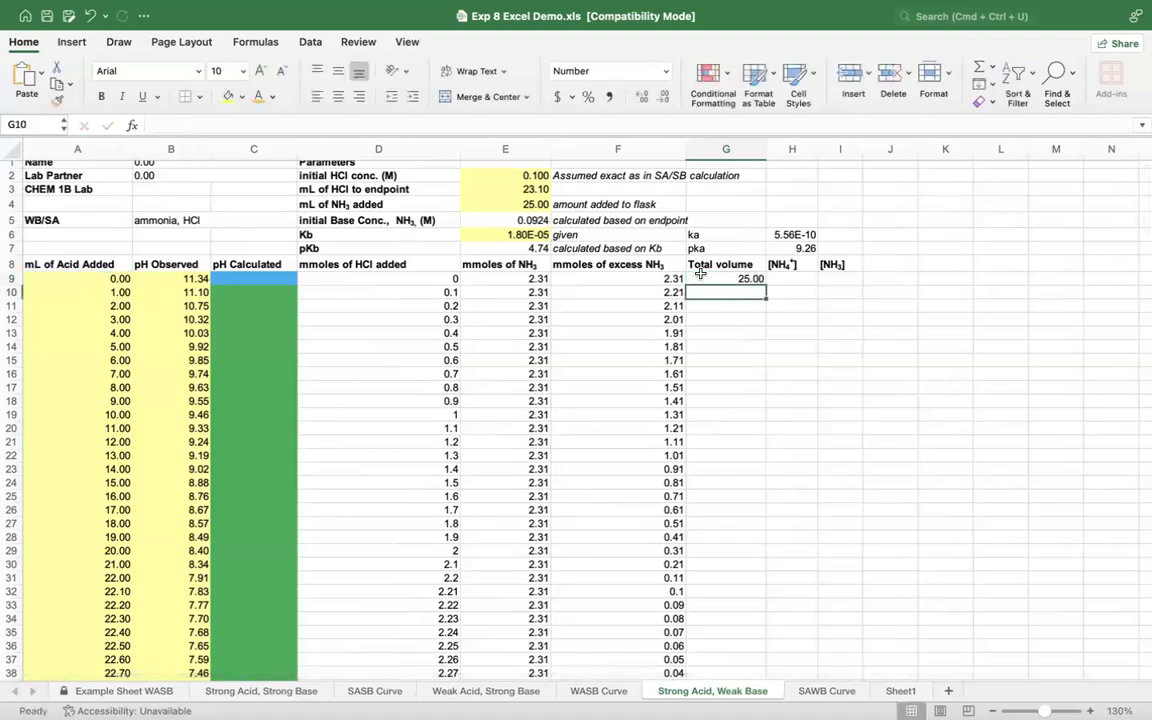
Step: Fill the total volume formula from G9 down through G55
{"action": "left_click", "coordinate": [525, 205]}
{"action": "left_click", "coordinate": [755, 280]}
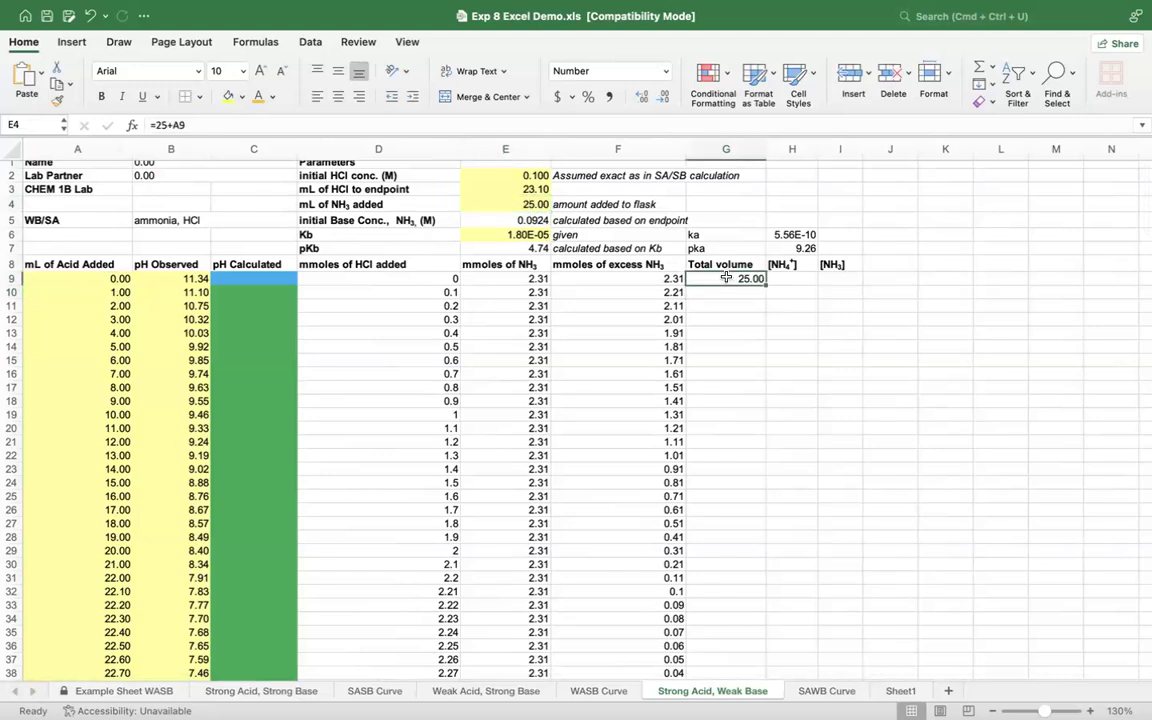
{"action": "left_click_drag", "start_coordinate": [767, 284], "coordinate": [763, 664]}
{"action": "left_click", "coordinate": [850, 587]}
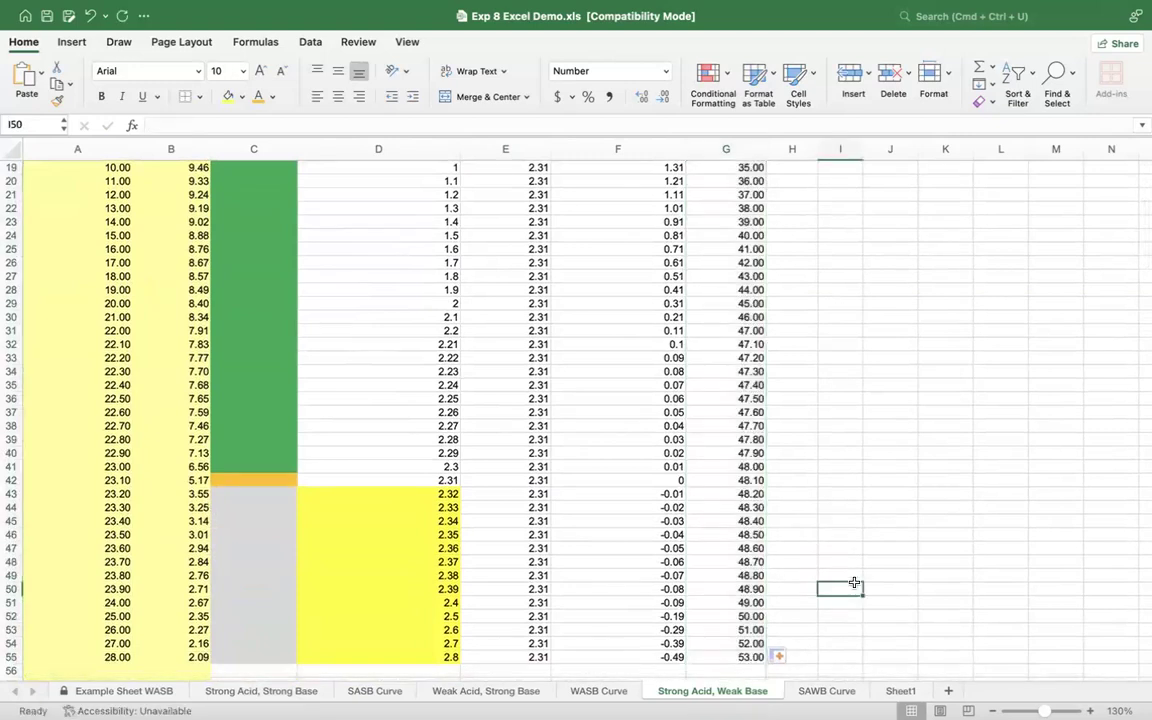
Step: Calculate the first NH3 concentration in I9 as mmoles of excess NH3 divided by total volume, =F9/G9
{"action": "scroll", "coordinate": [745, 660], "scroll_direction": "down", "scroll_amount": 2}
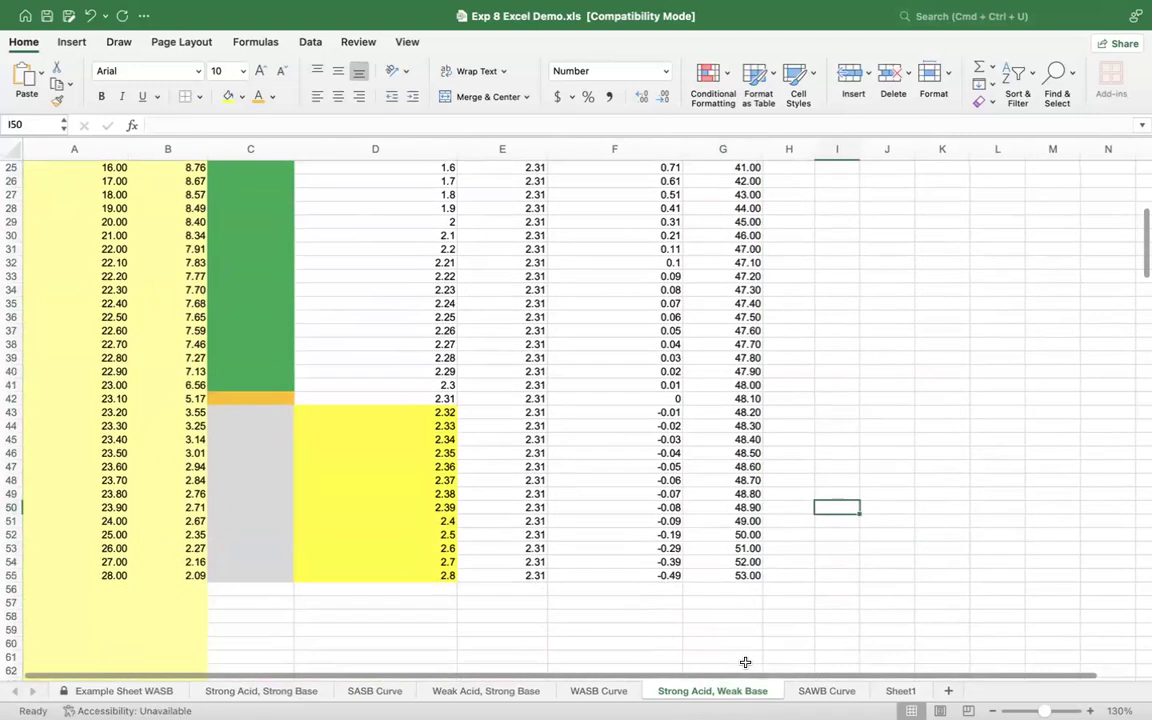
{"action": "scroll", "coordinate": [745, 662], "scroll_direction": "up", "scroll_amount": 3}
{"action": "scroll", "coordinate": [800, 520], "scroll_direction": "down", "scroll_amount": 1}
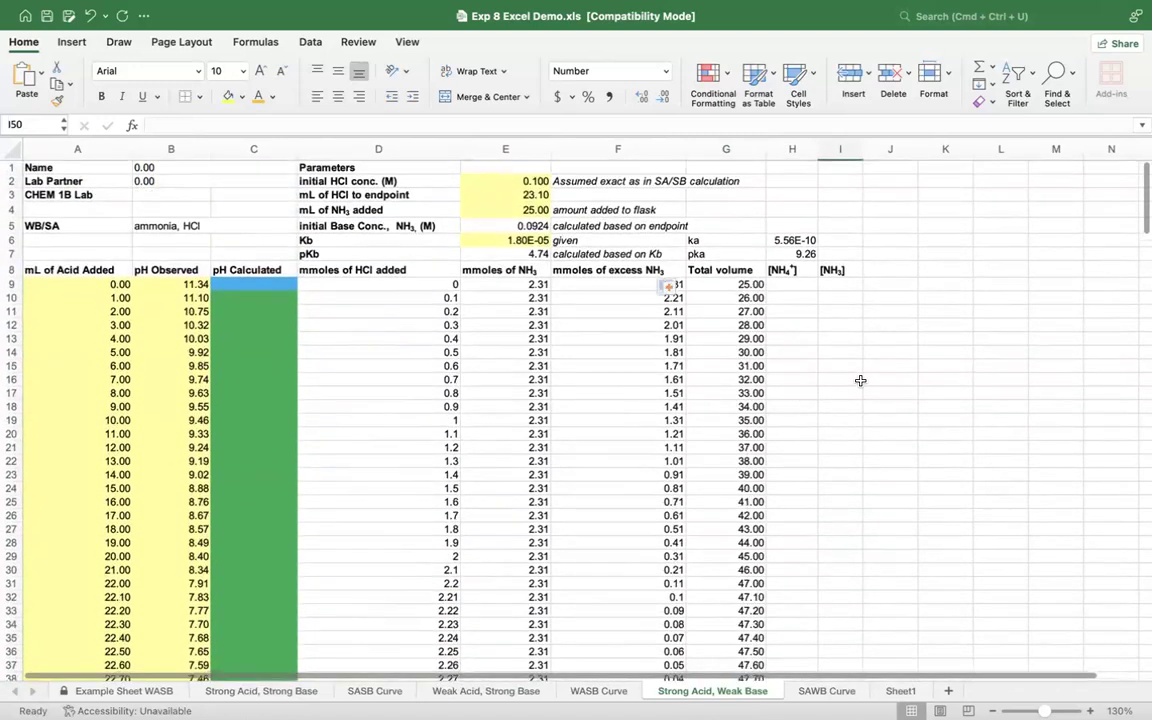
{"action": "left_click", "coordinate": [801, 288]}
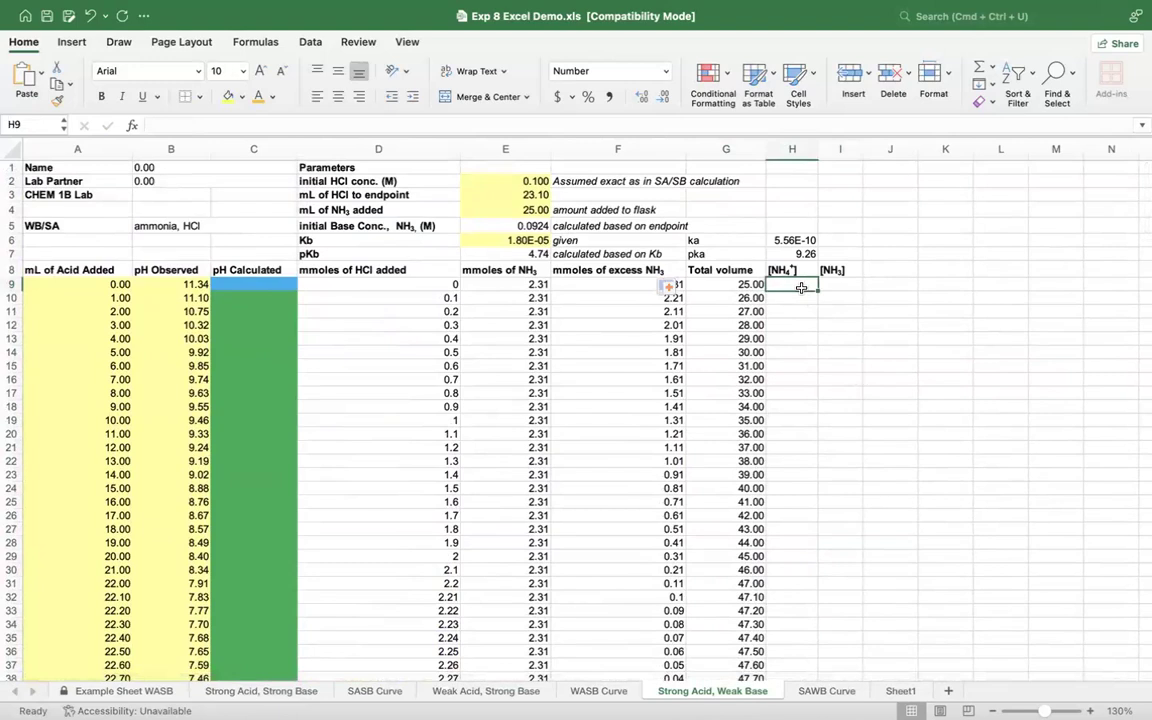
{"action": "scroll", "coordinate": [801, 288], "scroll_direction": "down", "scroll_amount": 1}
{"action": "left_click", "coordinate": [844, 270]}
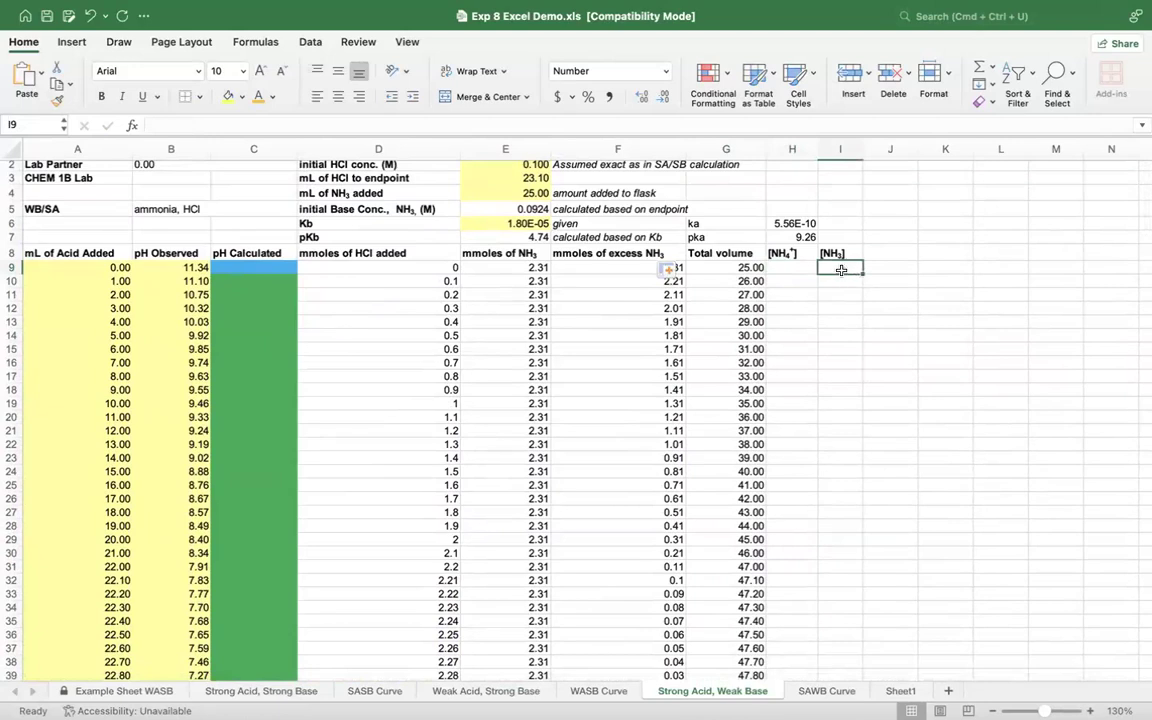
{"action": "type", "text": "="}
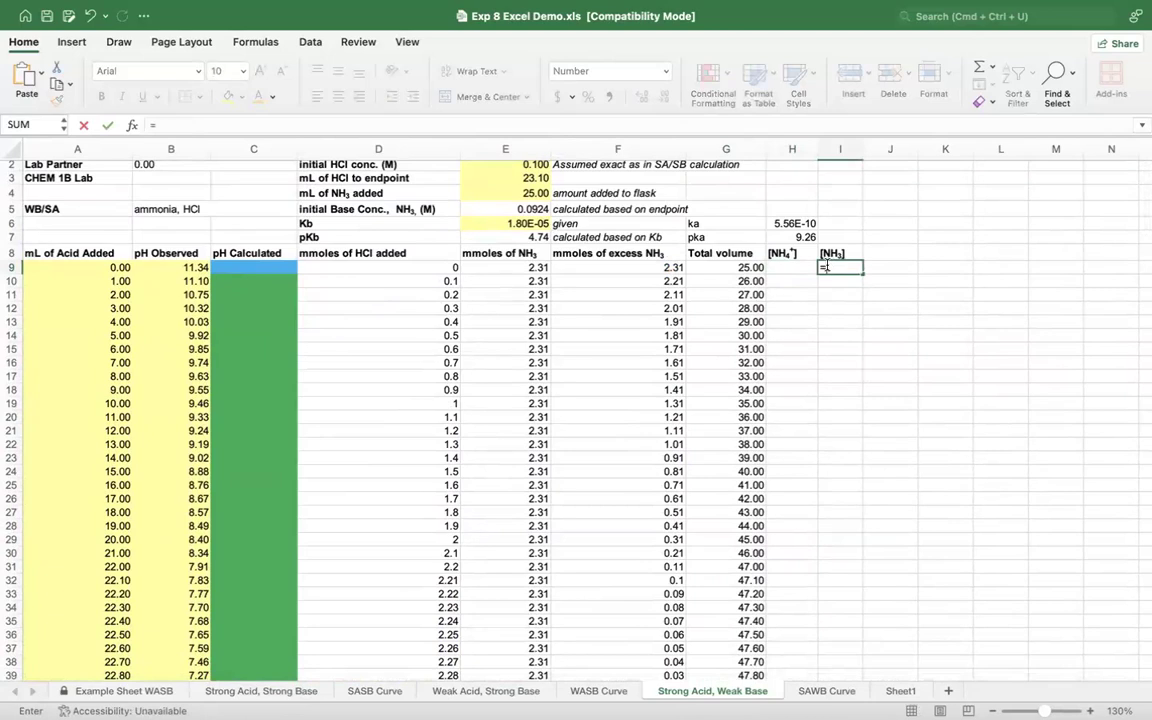
{"action": "left_click", "coordinate": [582, 268]}
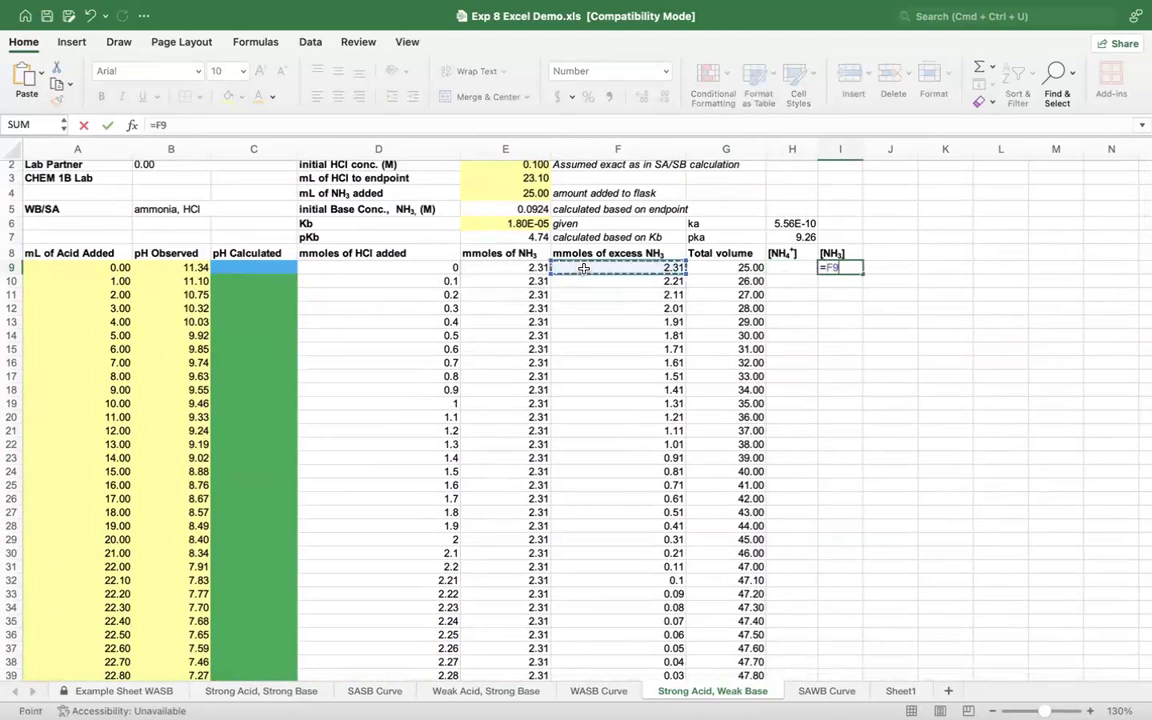
{"action": "type", "text": "/"}
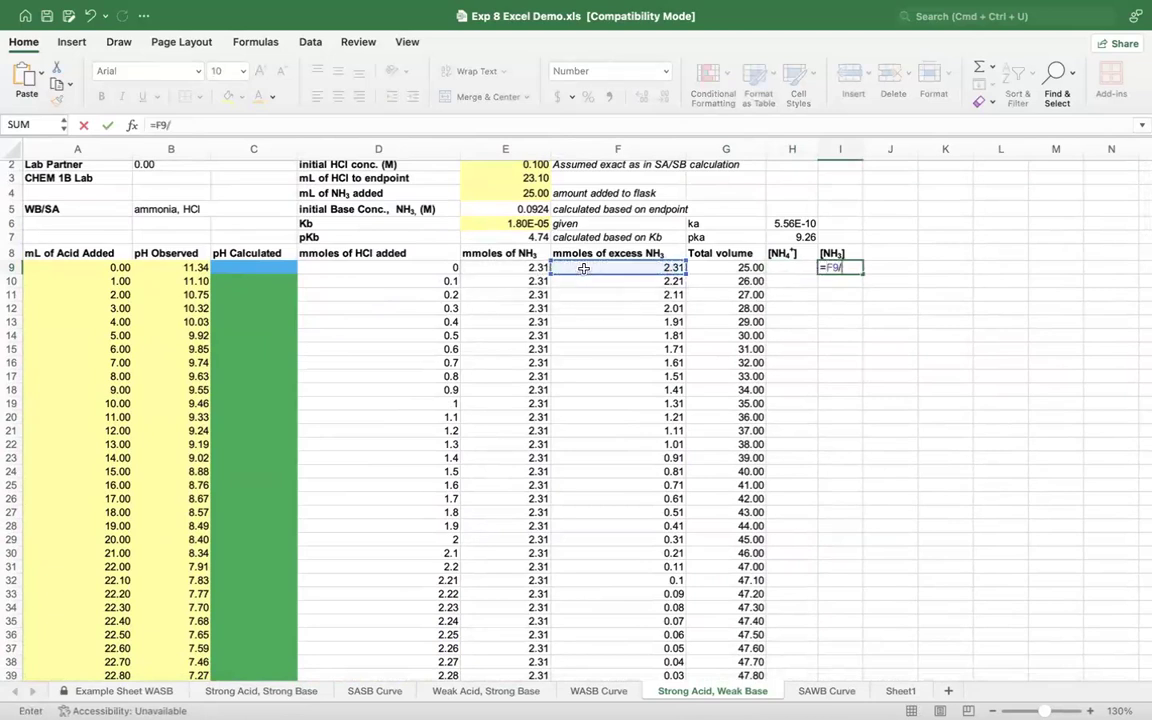
{"action": "left_click", "coordinate": [710, 266]}
{"action": "key", "text": "Return"}
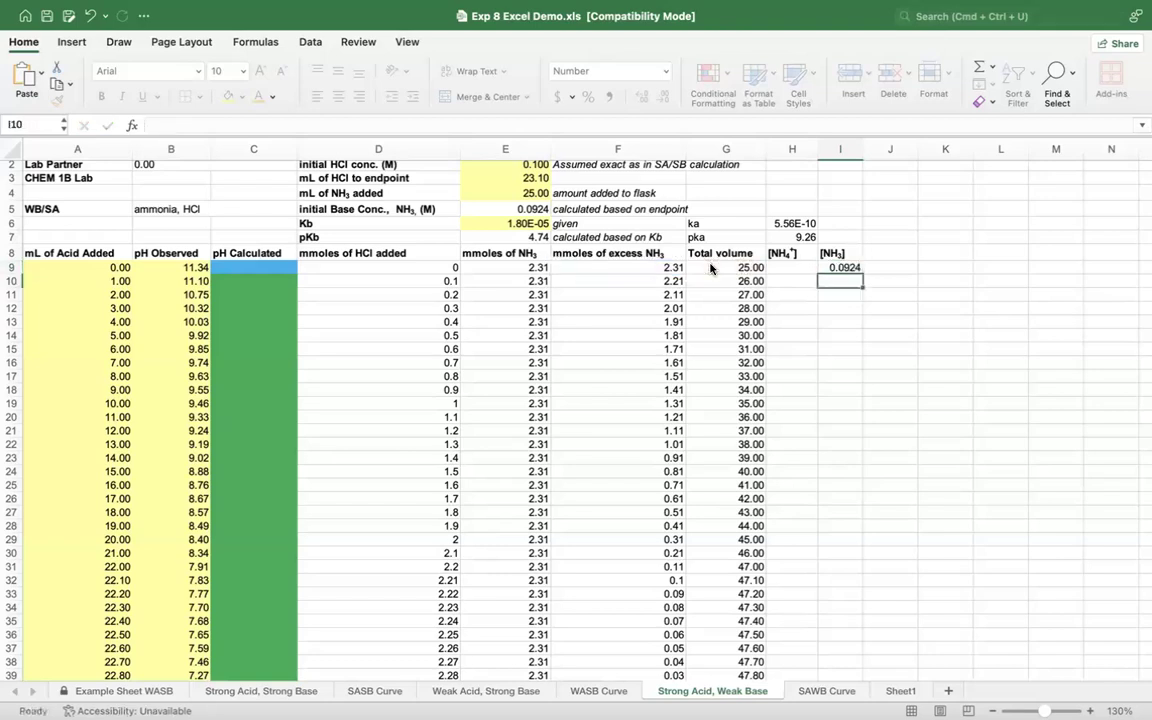
Step: Fill the NH3 concentration formula from I9 down to the equivalence point row, I42
{"action": "left_click", "coordinate": [846, 268]}
{"action": "left_click_drag", "start_coordinate": [860, 269], "coordinate": [851, 511]}
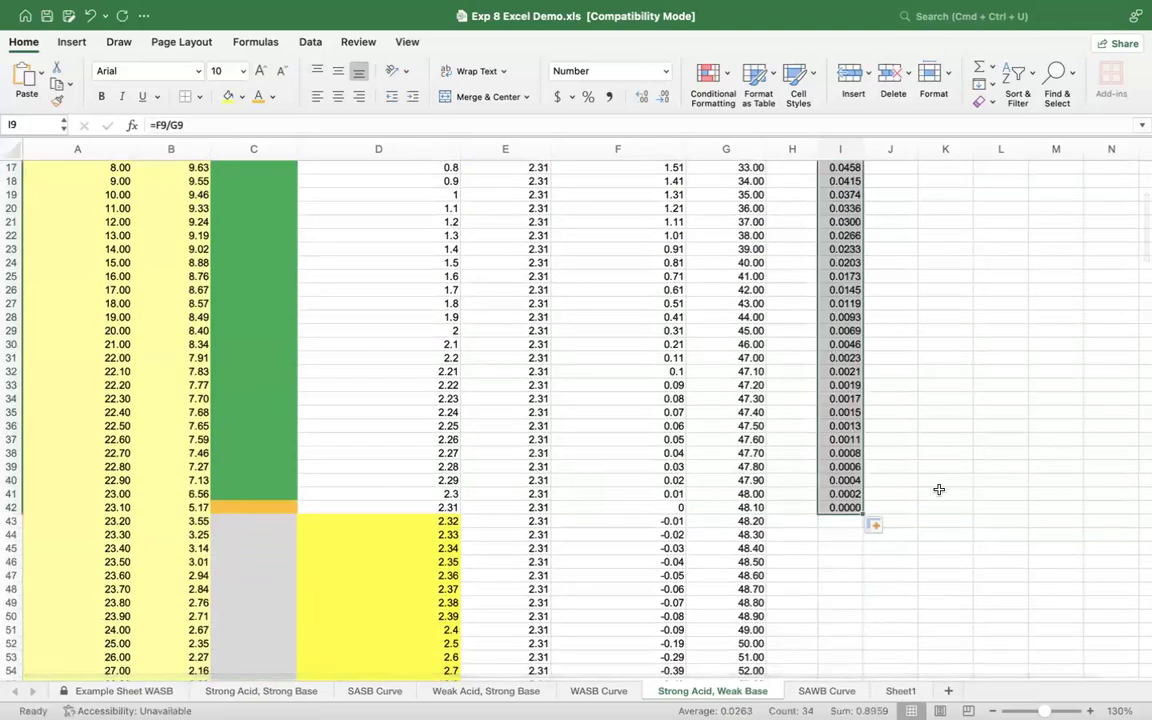
{"action": "left_click", "coordinate": [911, 533]}
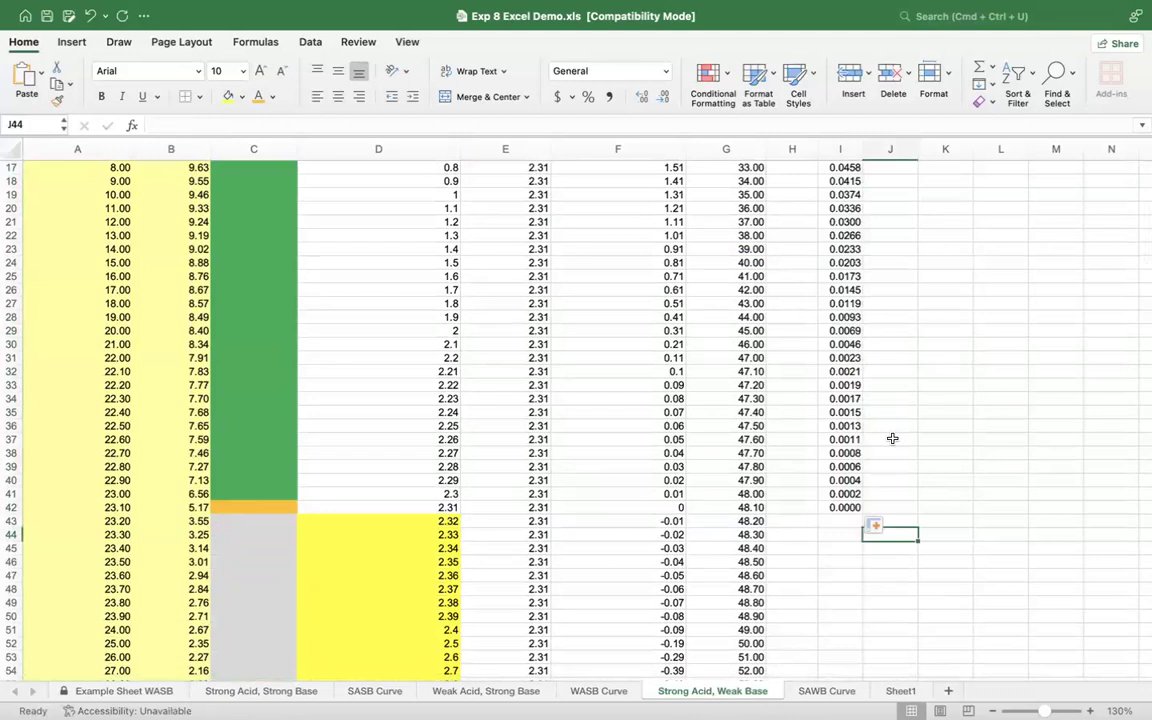
Step: Calculate the first NH4+ concentration in H9 as mmoles of HCl added divided by total volume, =D9/G9
{"action": "scroll", "coordinate": [890, 437], "scroll_direction": "up", "scroll_amount": 5}
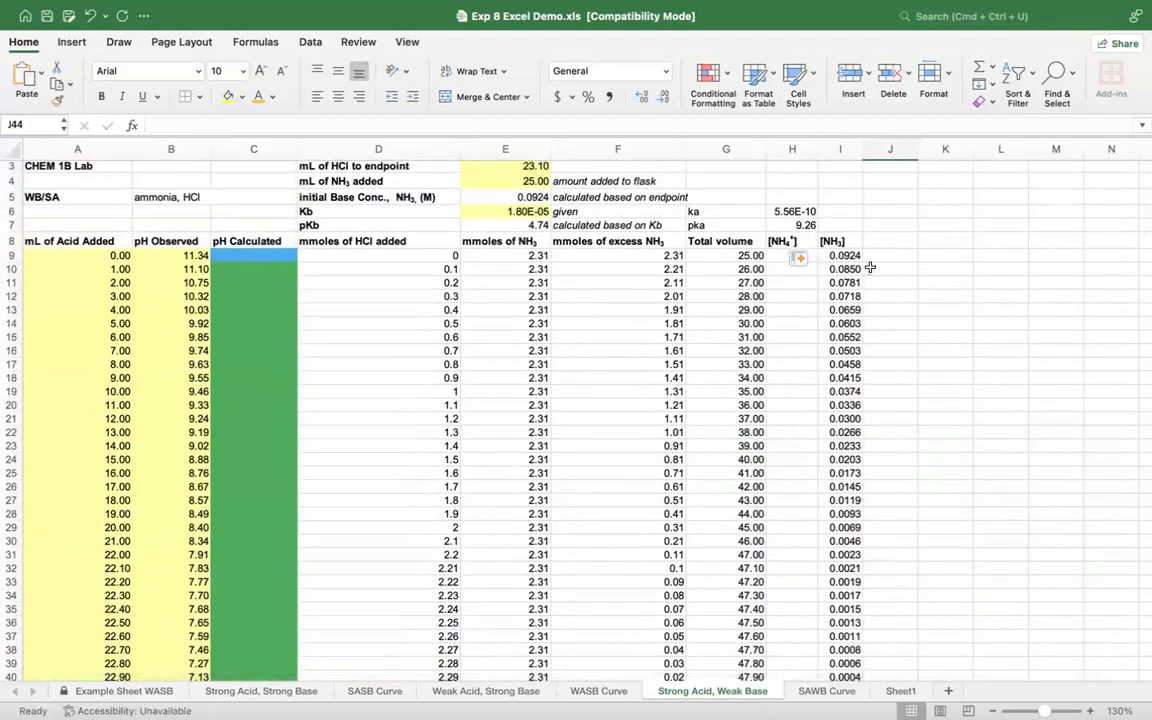
{"action": "left_click", "coordinate": [772, 257]}
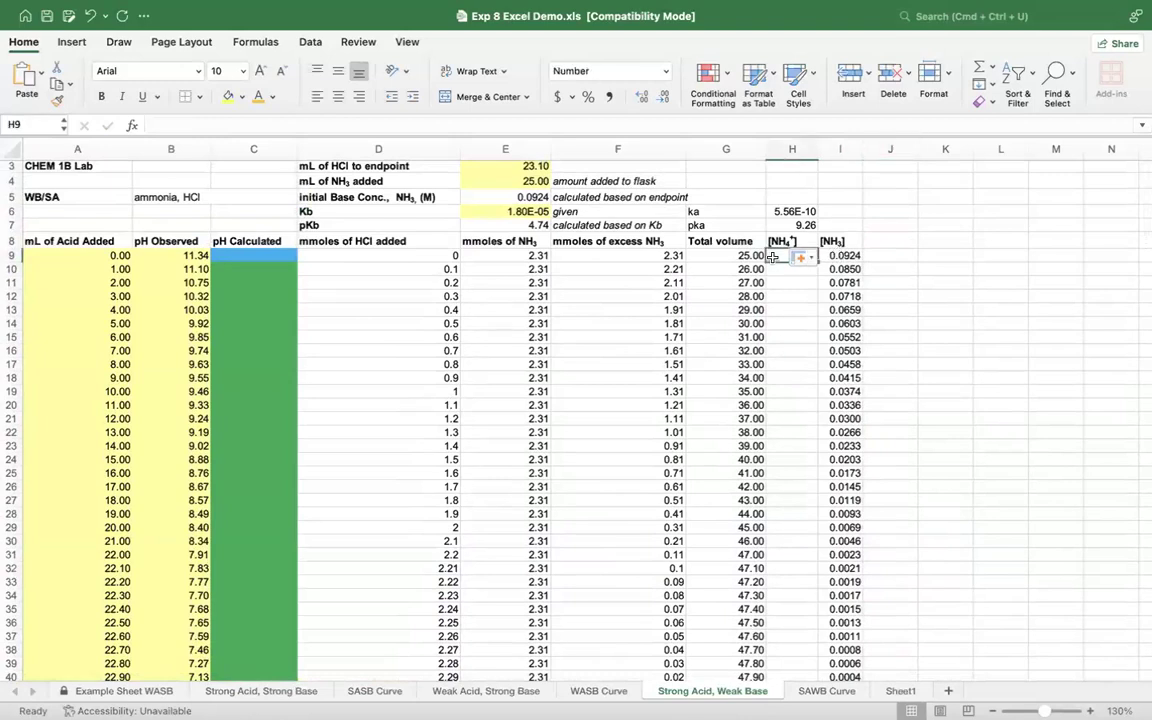
{"action": "scroll", "coordinate": [772, 257], "scroll_direction": "down", "scroll_amount": 3}
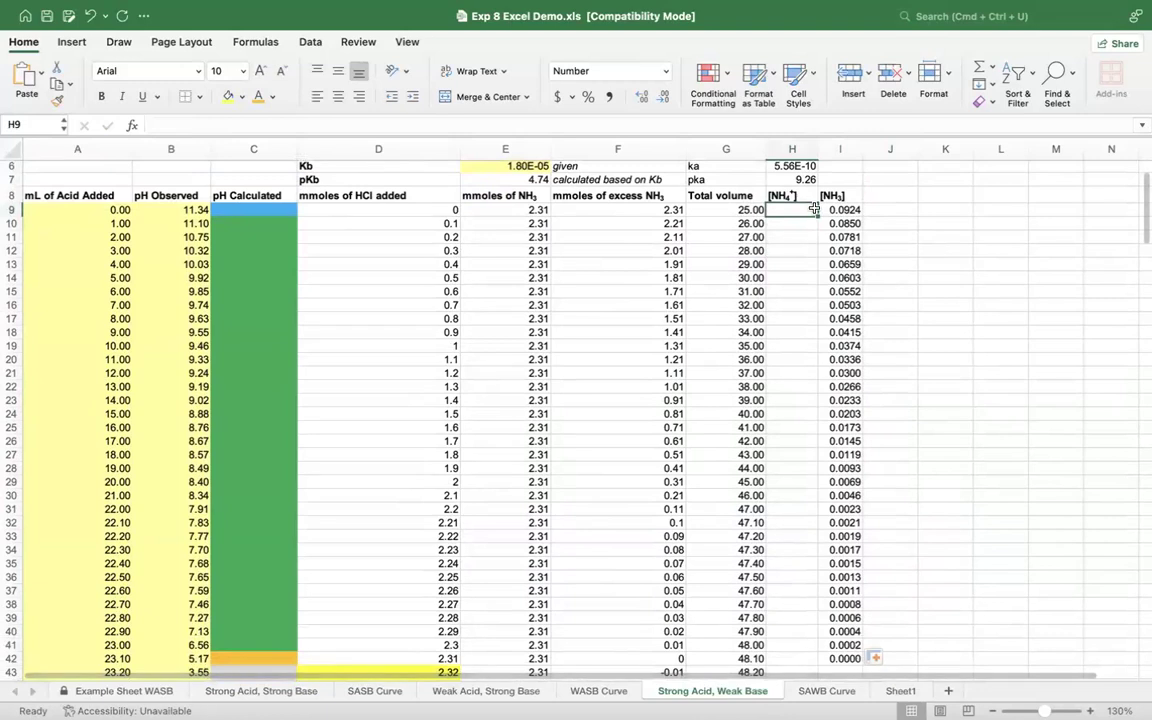
{"action": "scroll", "coordinate": [845, 567], "scroll_direction": "up", "scroll_amount": 2}
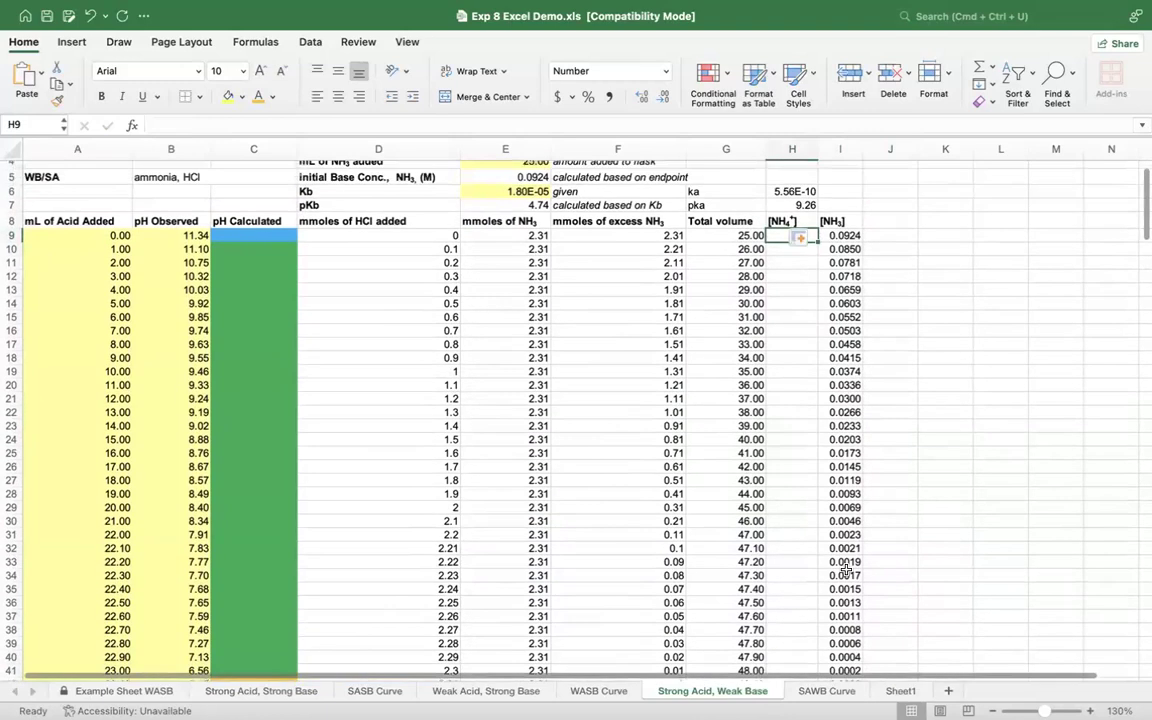
{"action": "type", "text": "="}
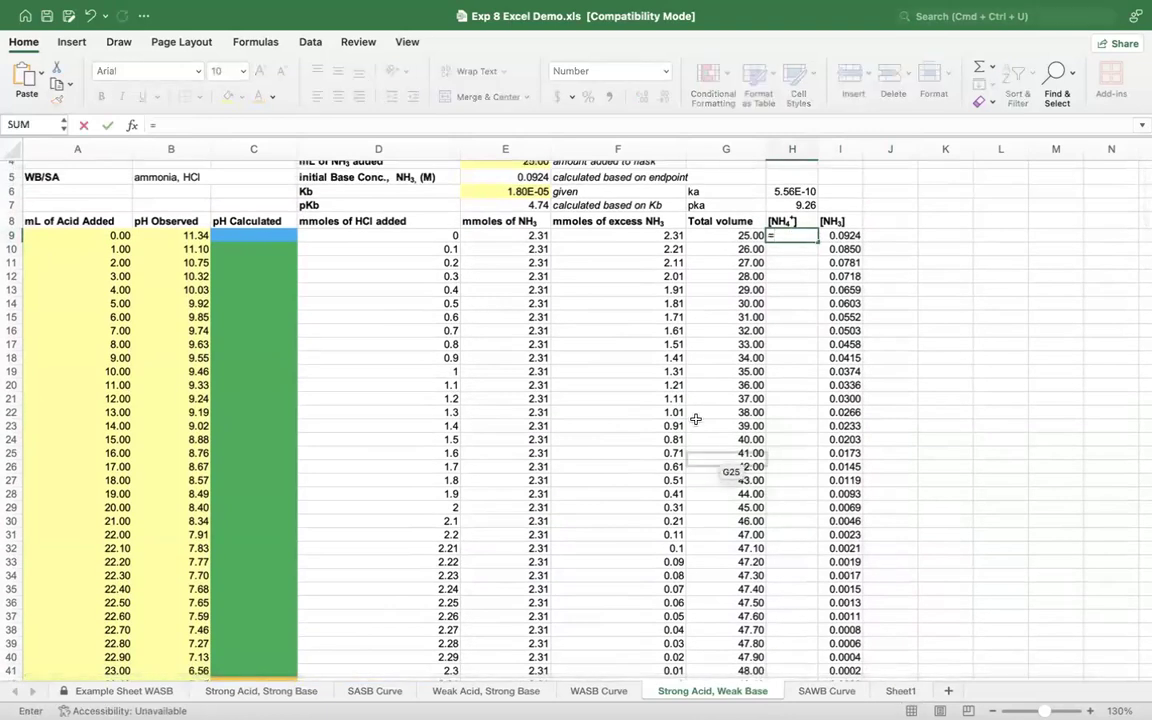
{"action": "left_click", "coordinate": [422, 235]}
{"action": "type", "text": "/"}
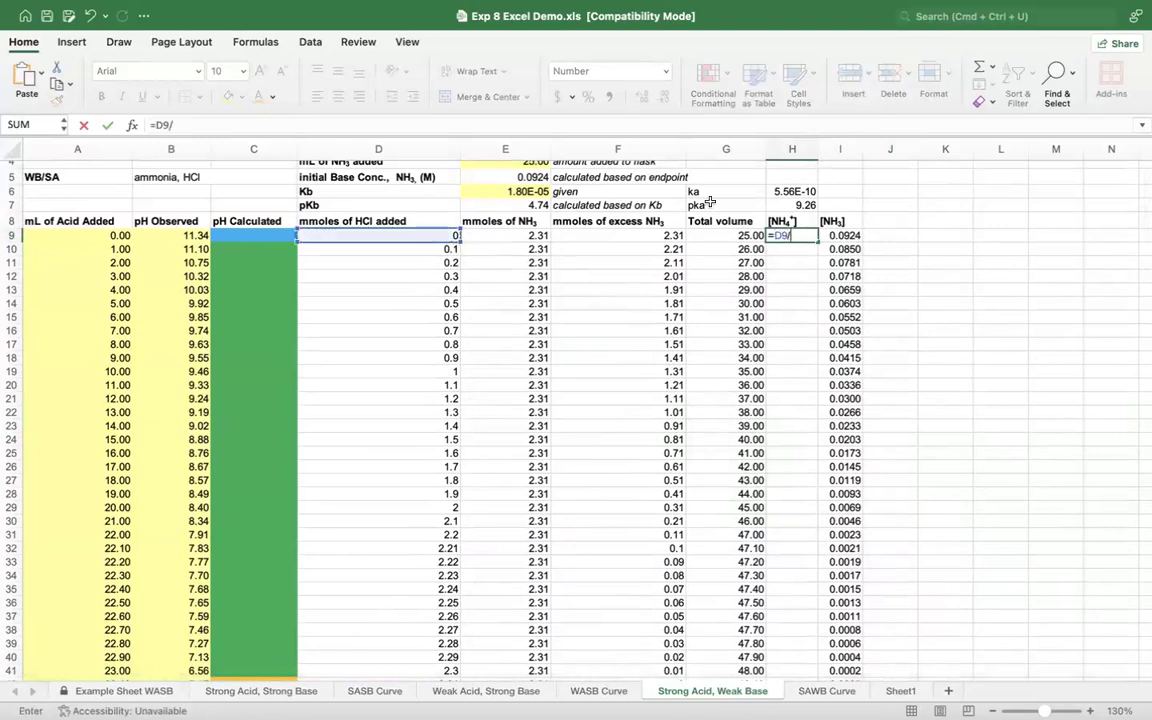
{"action": "left_click", "coordinate": [713, 235]}
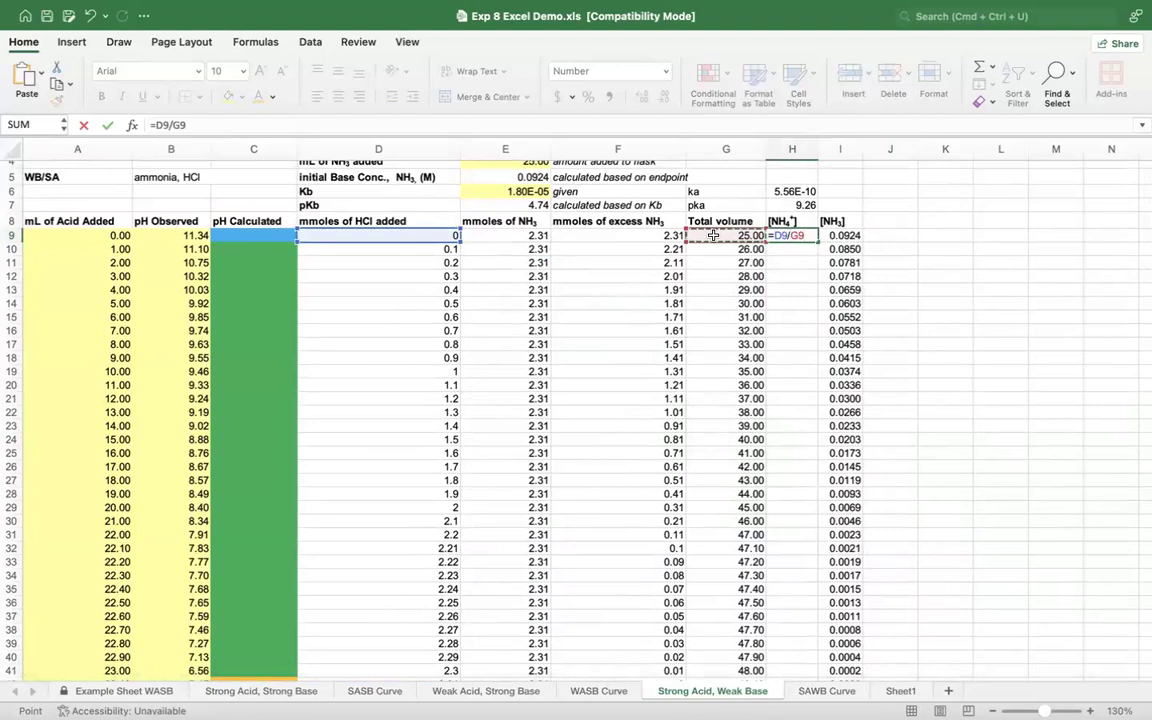
{"action": "key", "text": "Return"}
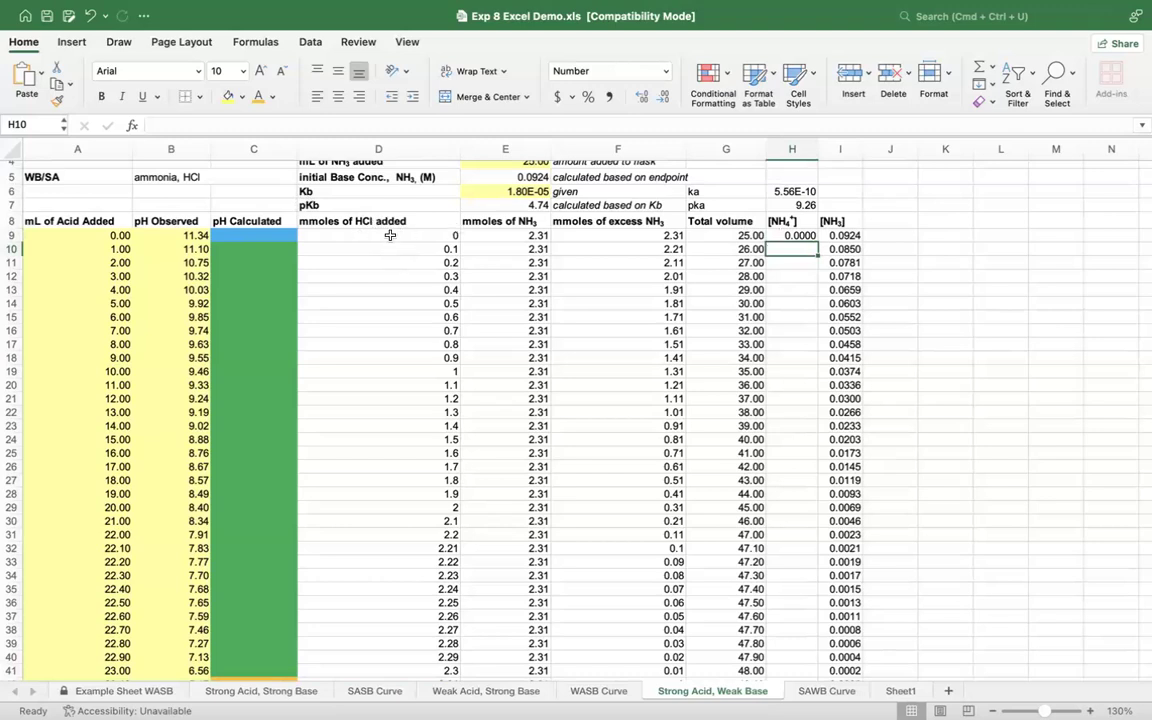
Step: Fill the NH4+ concentration formula from H9 down to the equivalence point row, H42
{"action": "key", "text": "Up"}
{"action": "left_click_drag", "start_coordinate": [819, 243], "coordinate": [812, 563]}
{"action": "scroll", "coordinate": [812, 566], "scroll_direction": "down", "scroll_amount": 2}
{"action": "scroll", "coordinate": [812, 566], "scroll_direction": "down", "scroll_amount": 1}
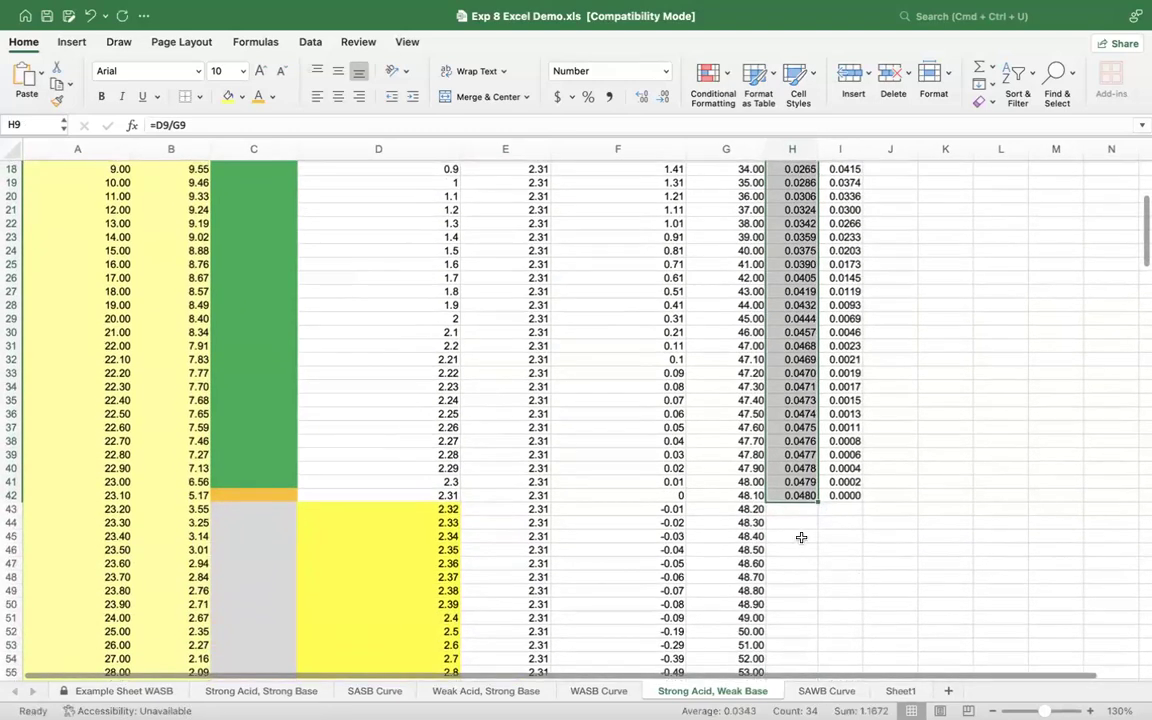
Step: Shade the empty concentration cells H43:I55 past the equivalence point yellow and enter the label H+ in J43
{"action": "left_click_drag", "start_coordinate": [787, 512], "coordinate": [815, 589]}
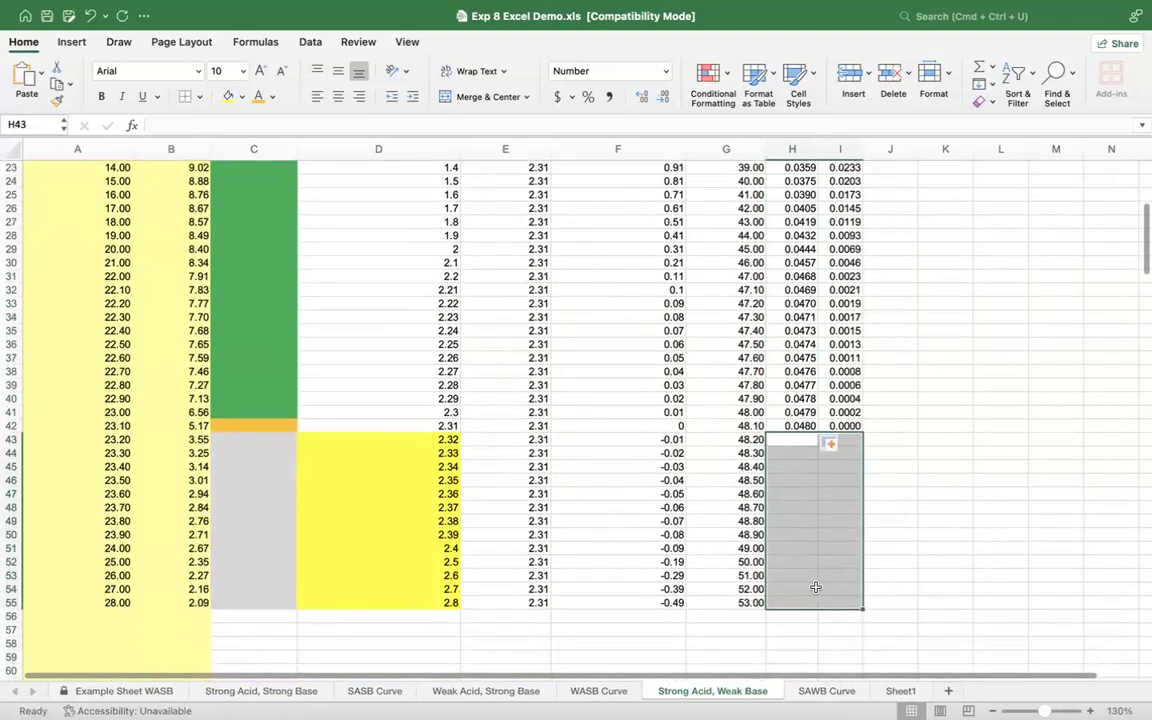
{"action": "left_click", "coordinate": [227, 96]}
{"action": "left_click", "coordinate": [880, 440]}
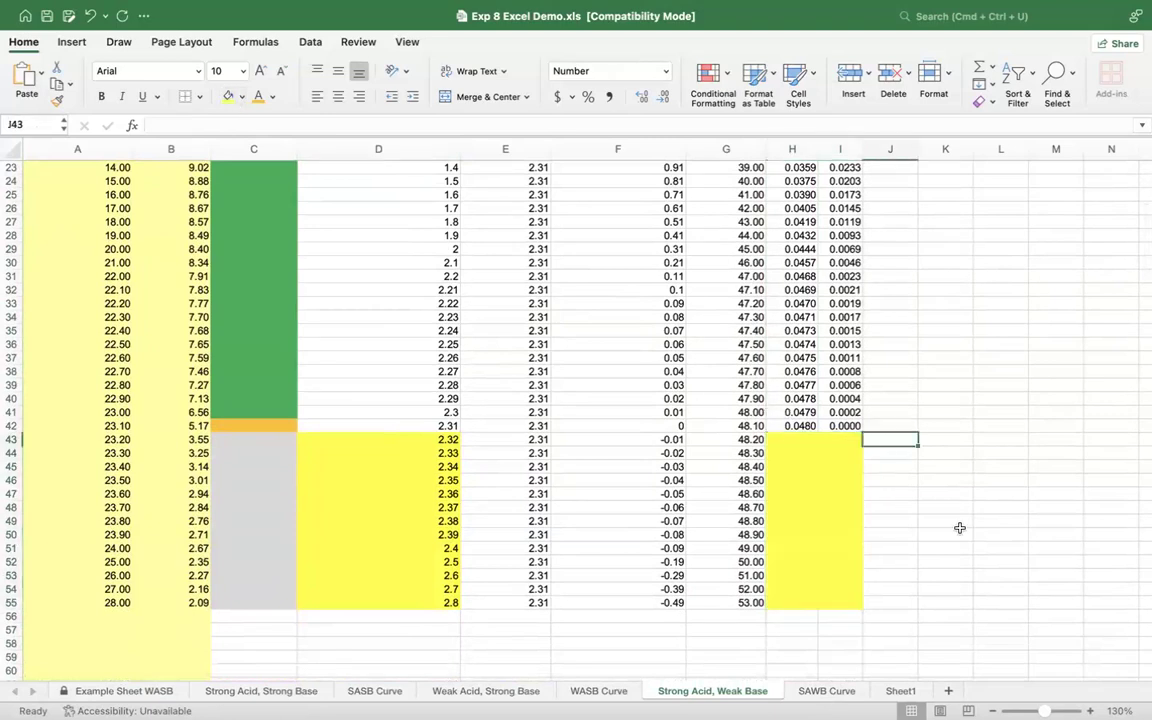
{"action": "type", "text": "H="}
{"action": "key", "text": "BackSpace"}
{"action": "type", "text": "+"}
{"action": "key", "text": "Return"}
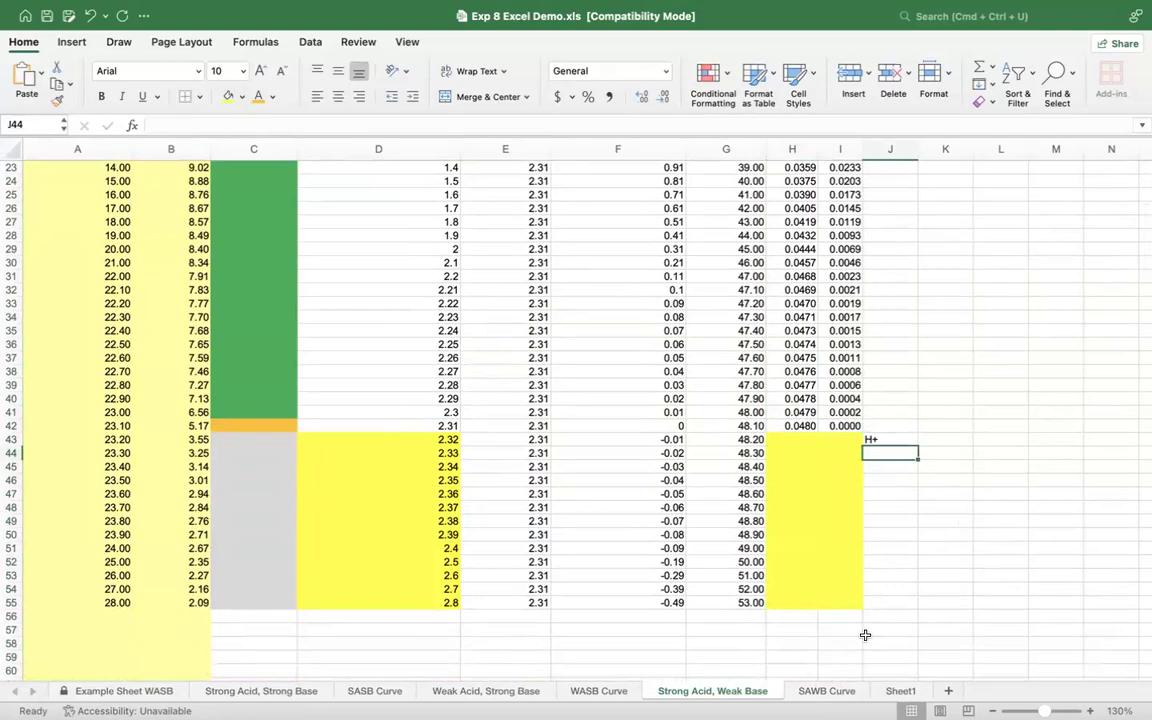
Step: Calculate the initial pH in C9 from the NH3 concentration and Kb, =14-(-LOG(SQRT(I9*E6)))
{"action": "scroll", "coordinate": [937, 441], "scroll_direction": "up", "scroll_amount": 6}
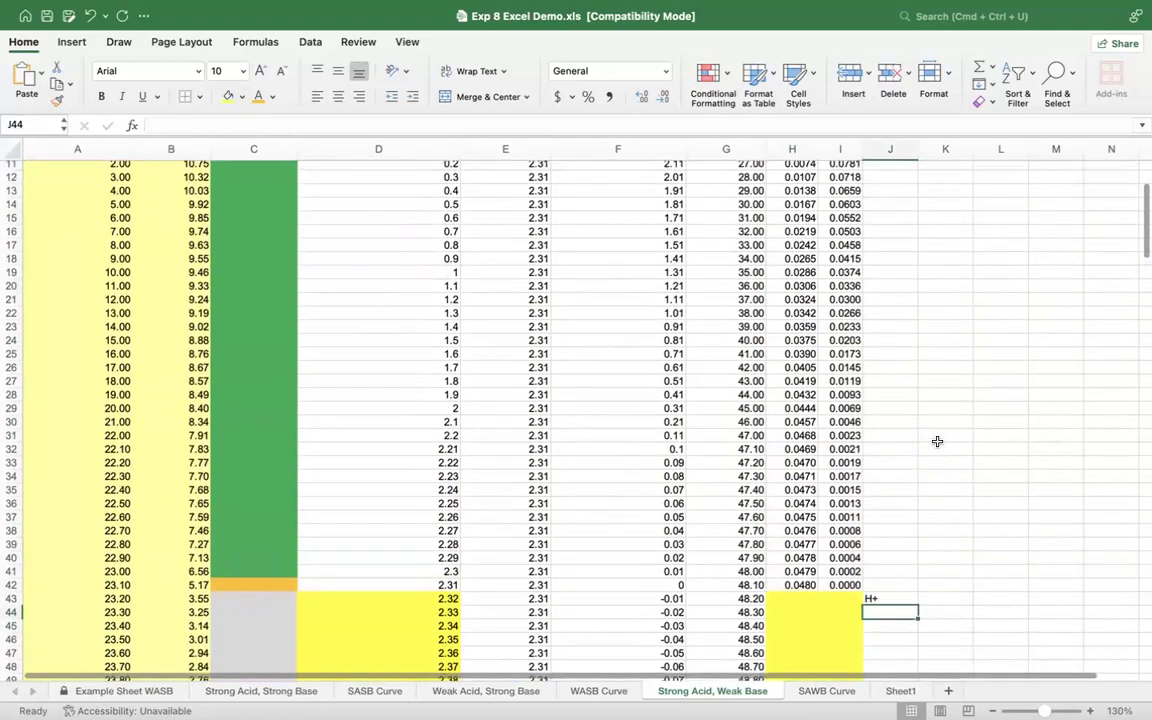
{"action": "scroll", "coordinate": [937, 441], "scroll_direction": "up", "scroll_amount": 2}
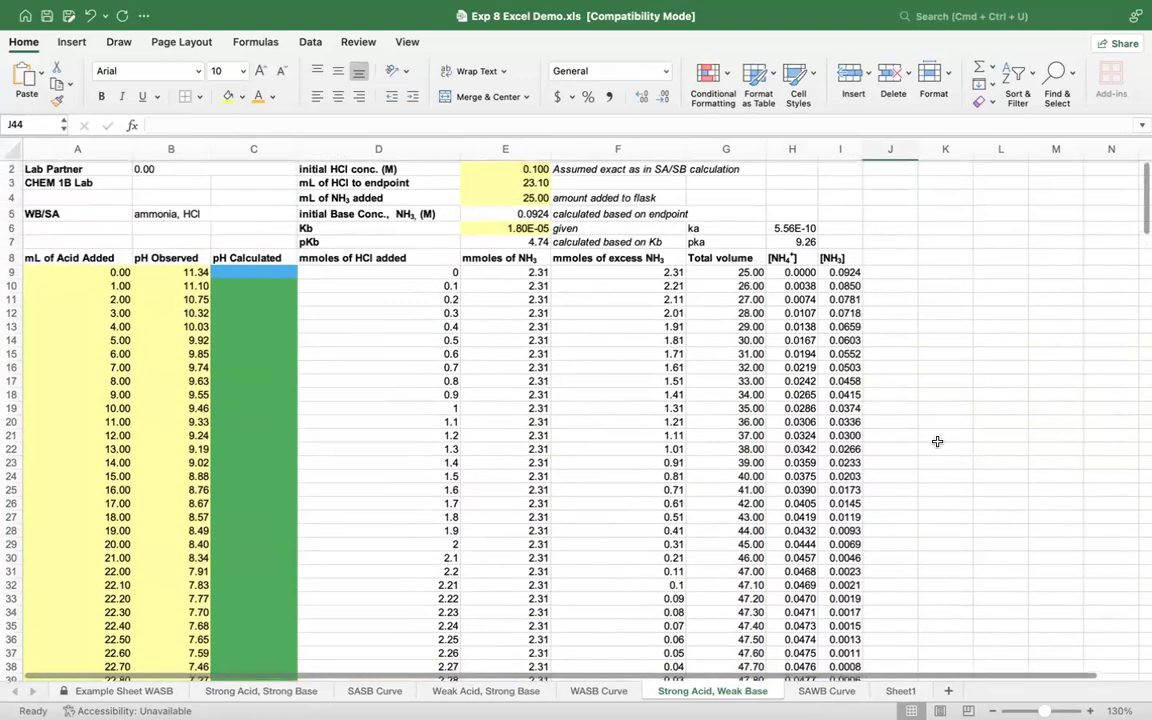
{"action": "left_click", "coordinate": [251, 283]}
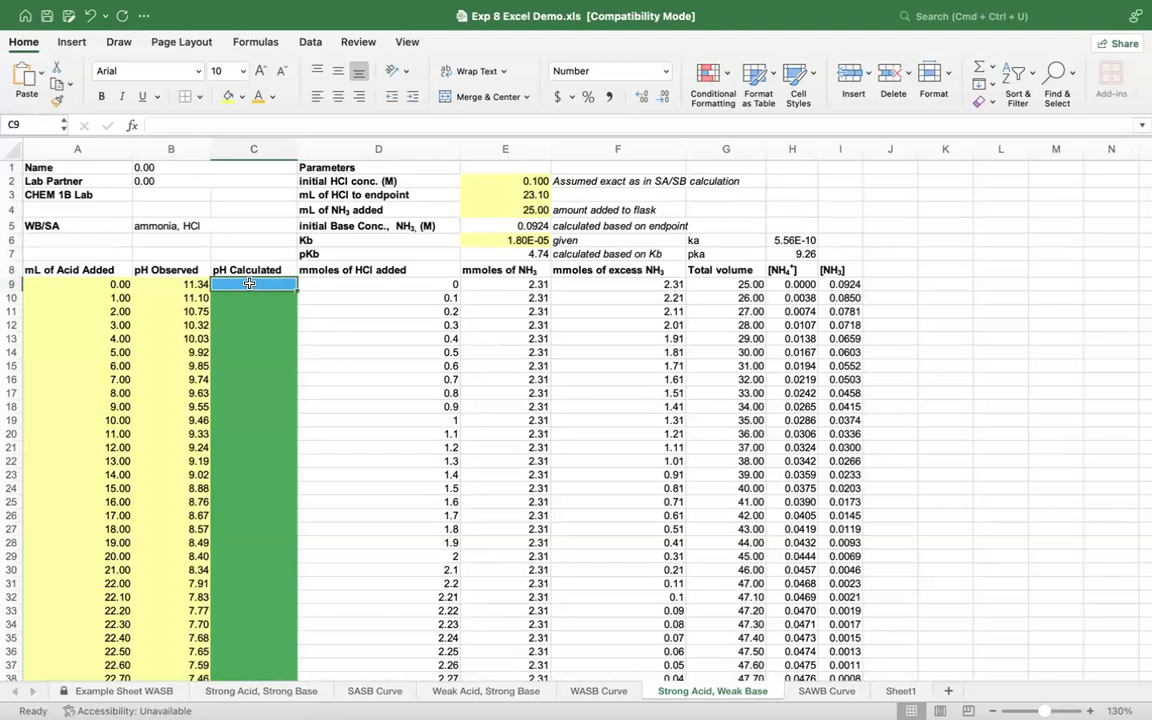
{"action": "type", "text": "="}
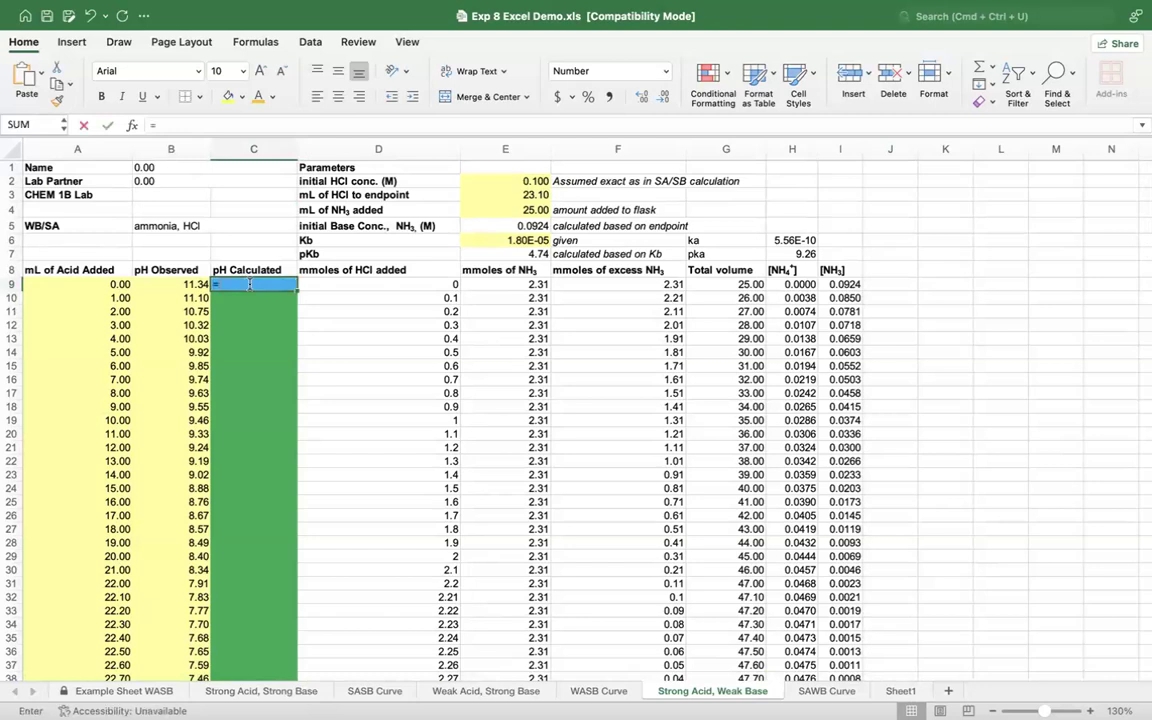
{"action": "type", "text": "14-("}
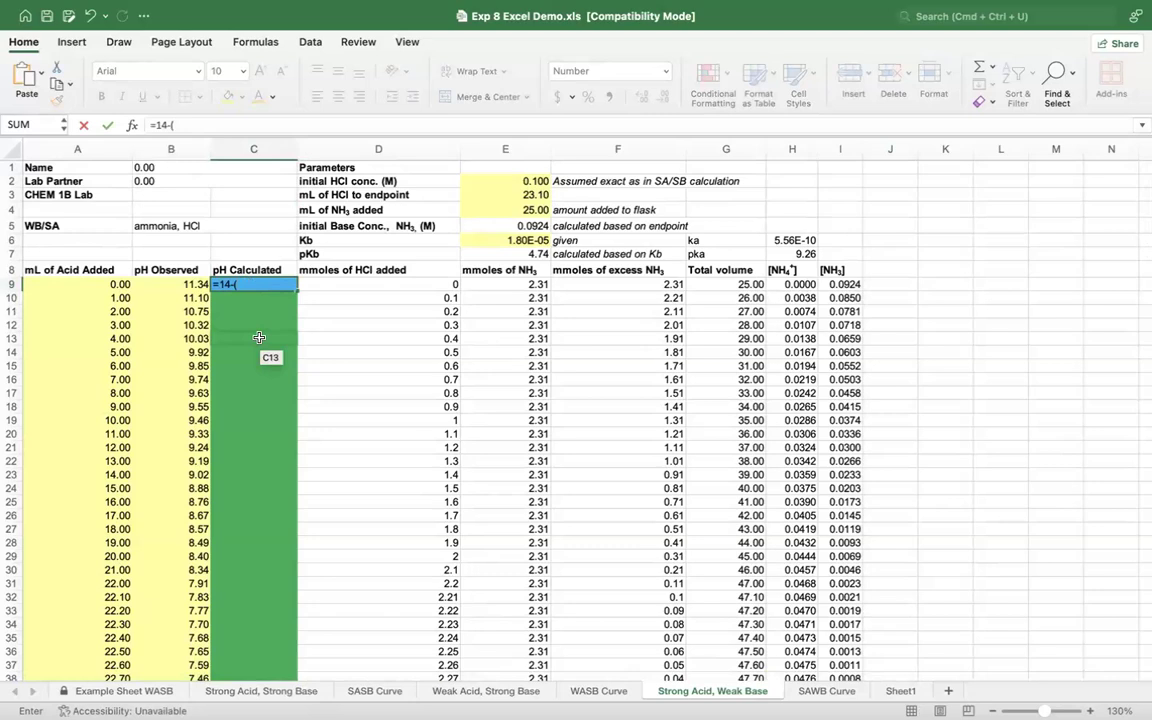
{"action": "type", "text": "log10("}
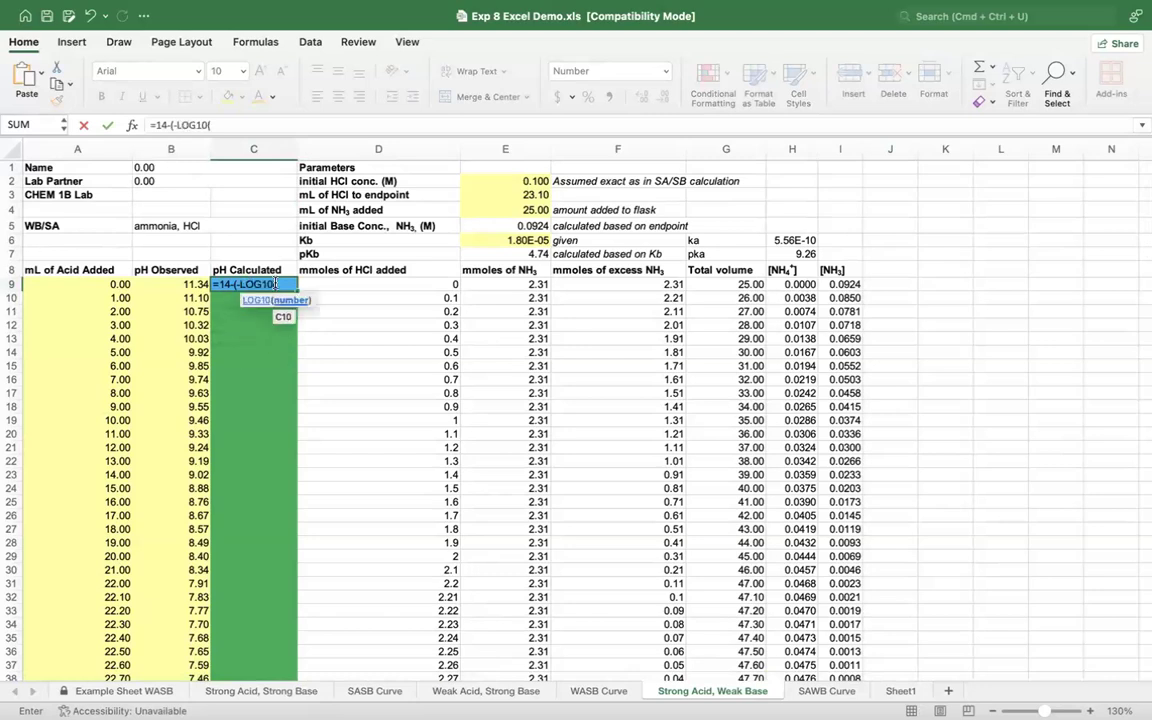
{"action": "key", "text": "BackSpace"}
{"action": "key", "text": "BackSpace"}
{"action": "key", "text": "BackSpace"}
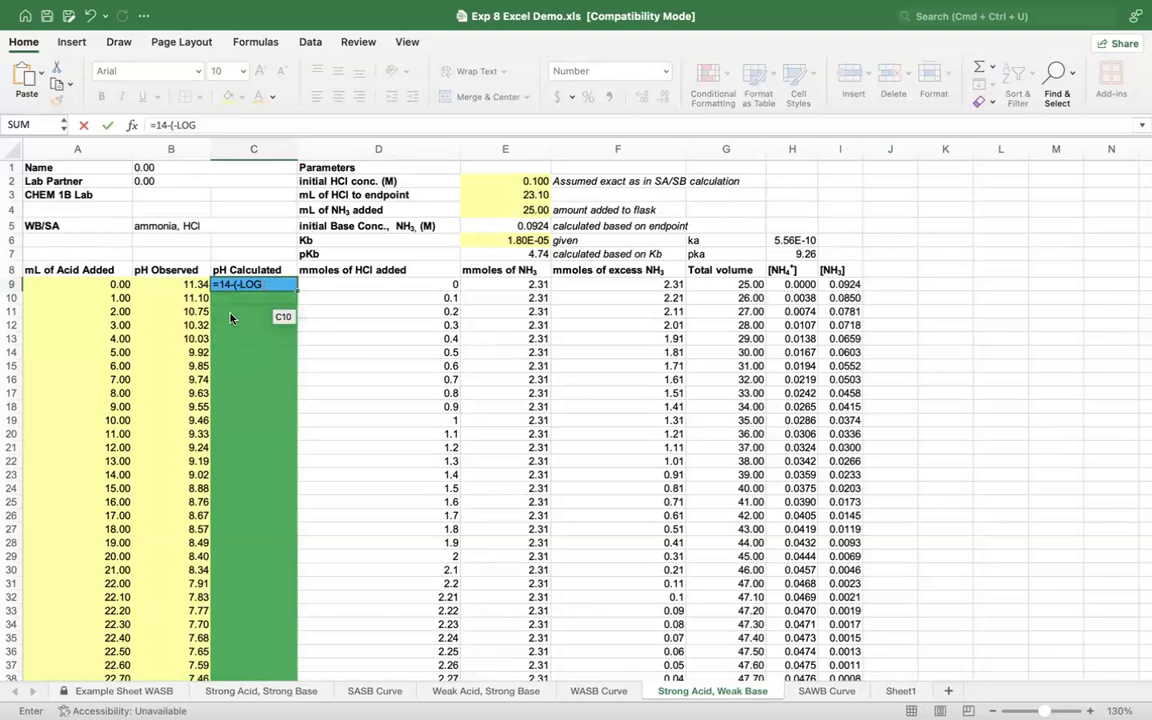
{"action": "double_click", "coordinate": [232, 316]}
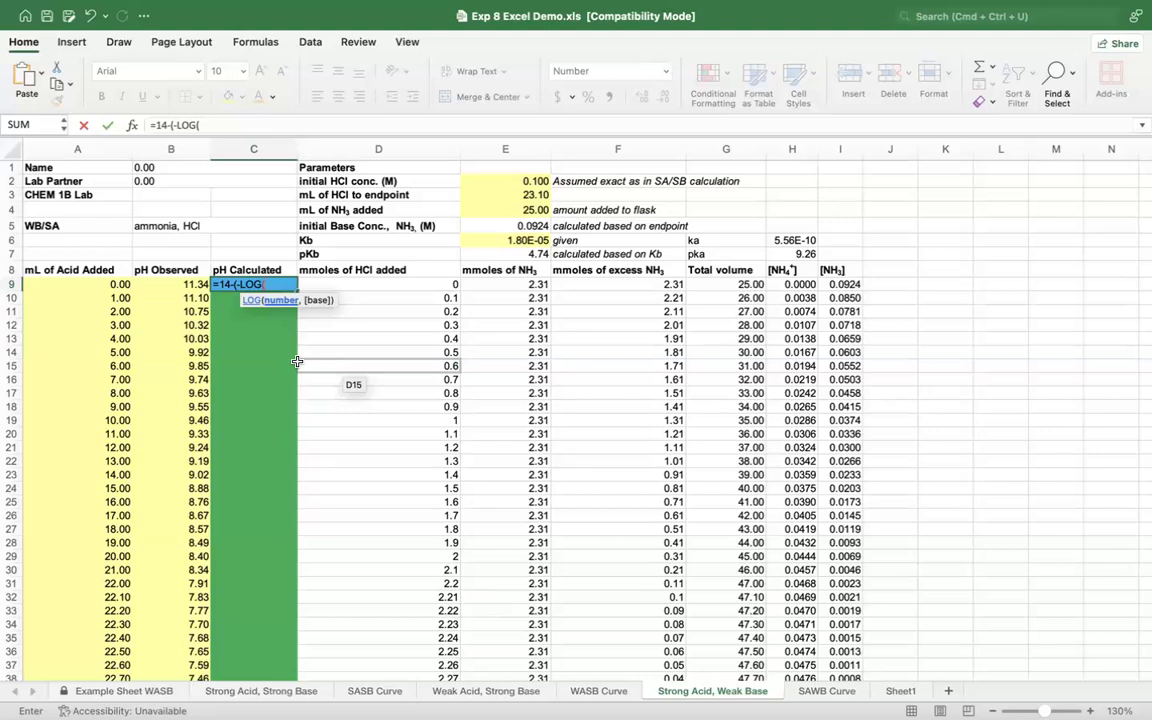
{"action": "type", "text": "sq"}
{"action": "double_click", "coordinate": [232, 318]}
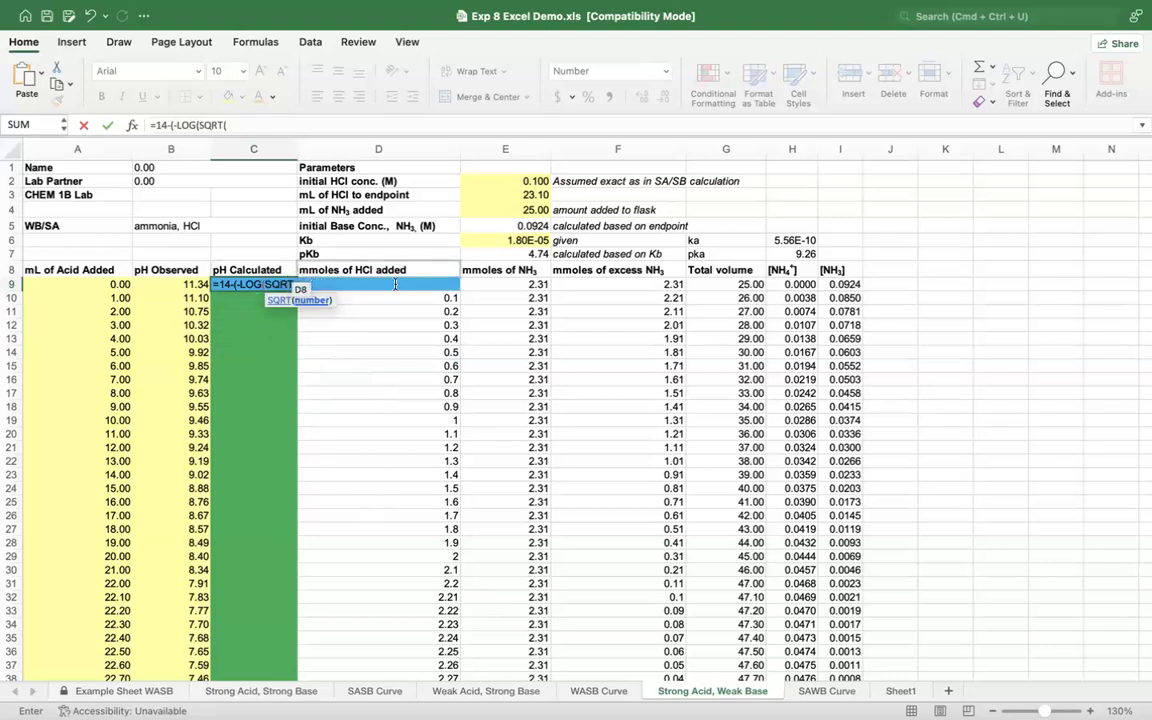
{"action": "left_click", "coordinate": [853, 284]}
{"action": "type", "text": "*"}
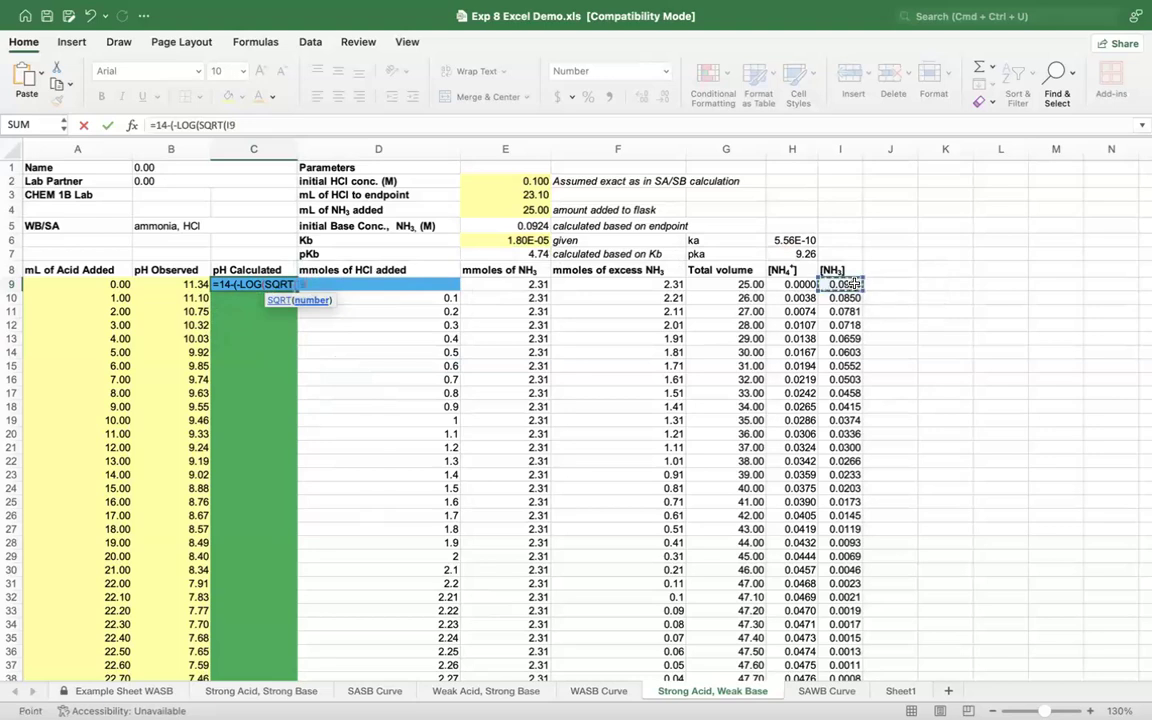
{"action": "left_click", "coordinate": [489, 240]}
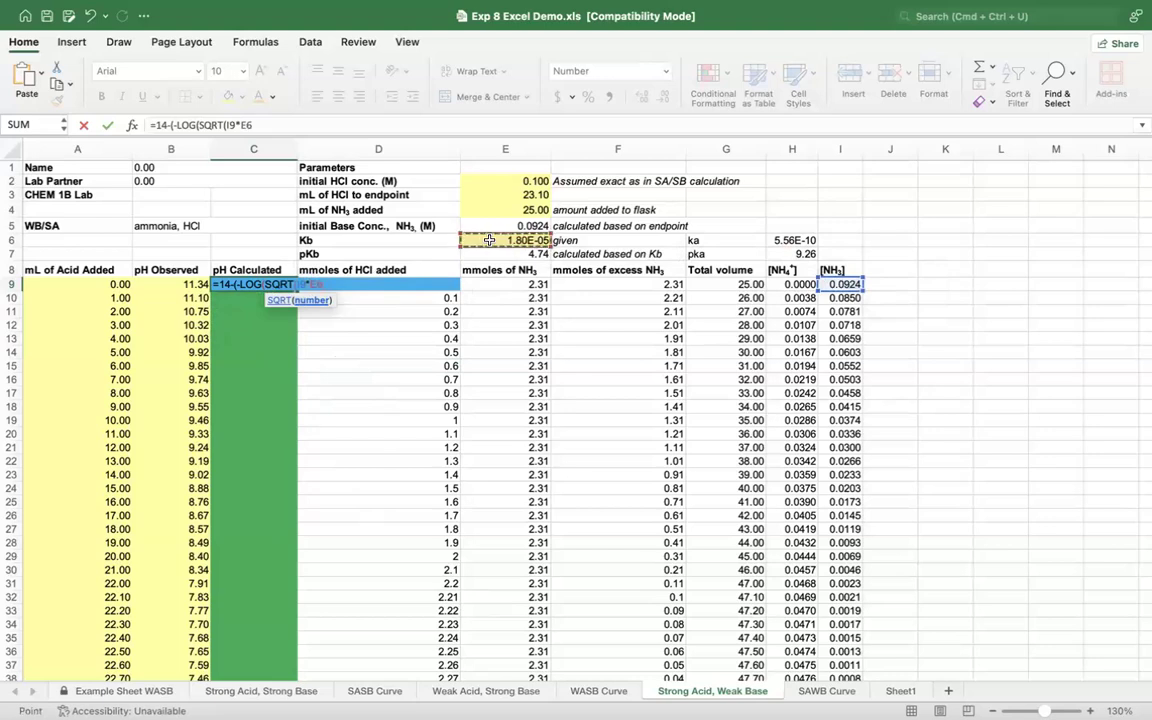
{"action": "type", "text": "))"}
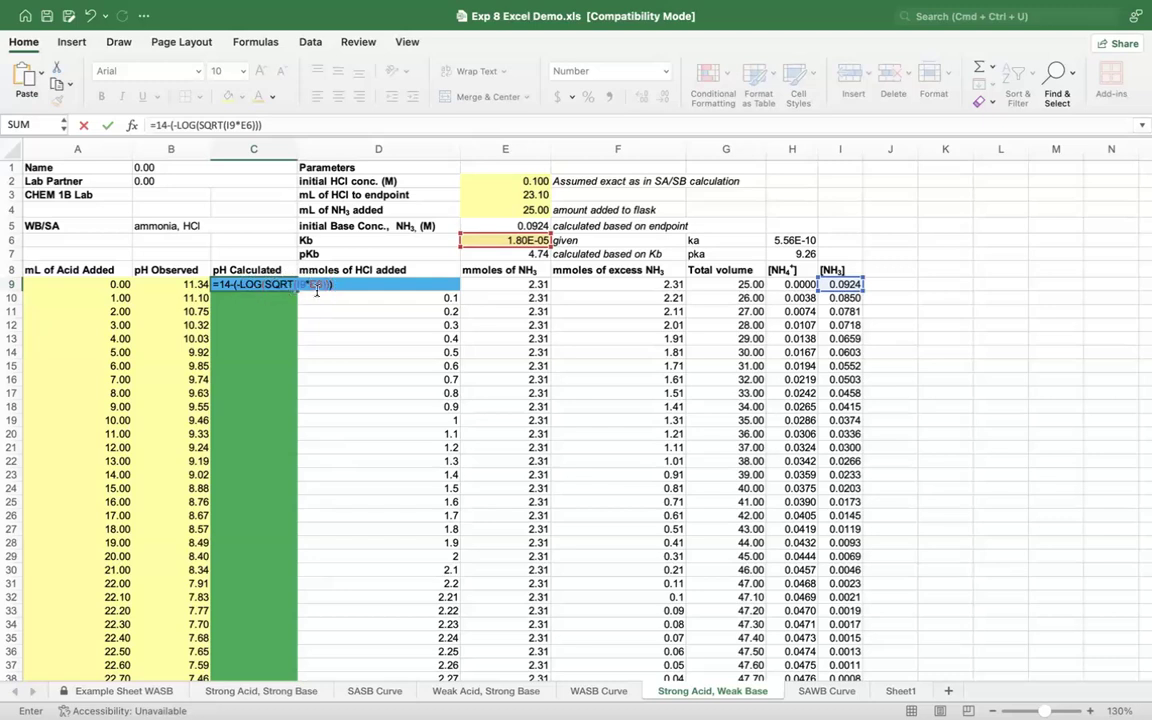
{"action": "key", "text": "Return"}
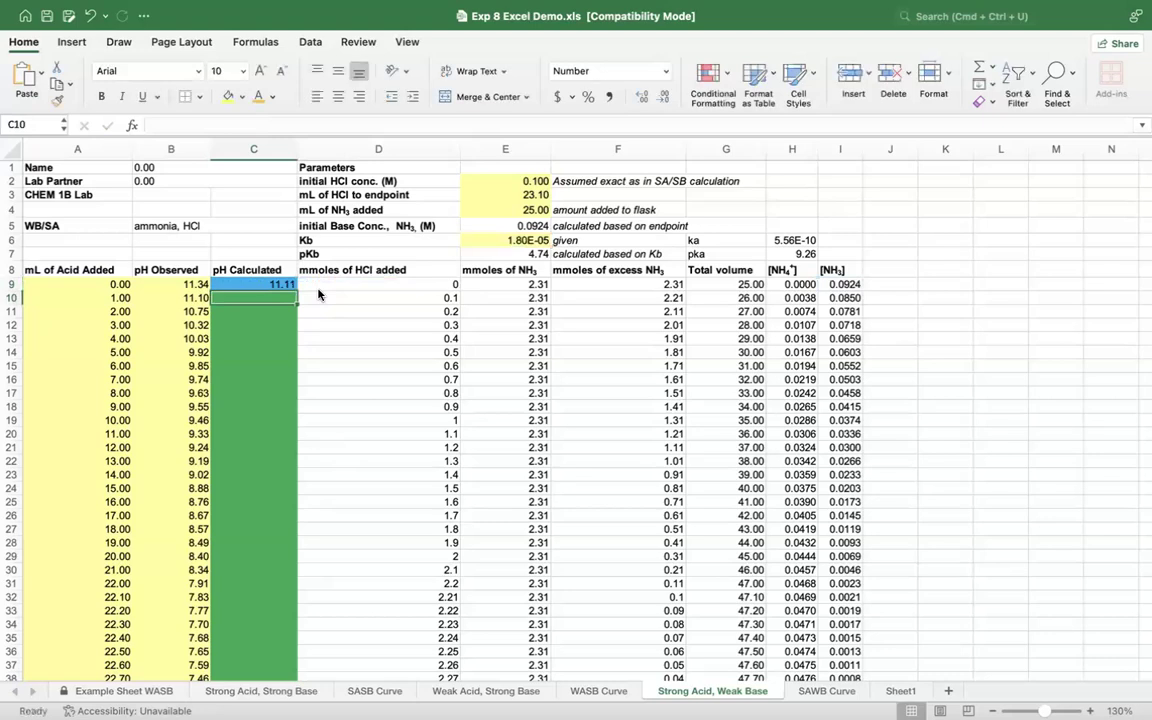
{"action": "left_click", "coordinate": [240, 286]}
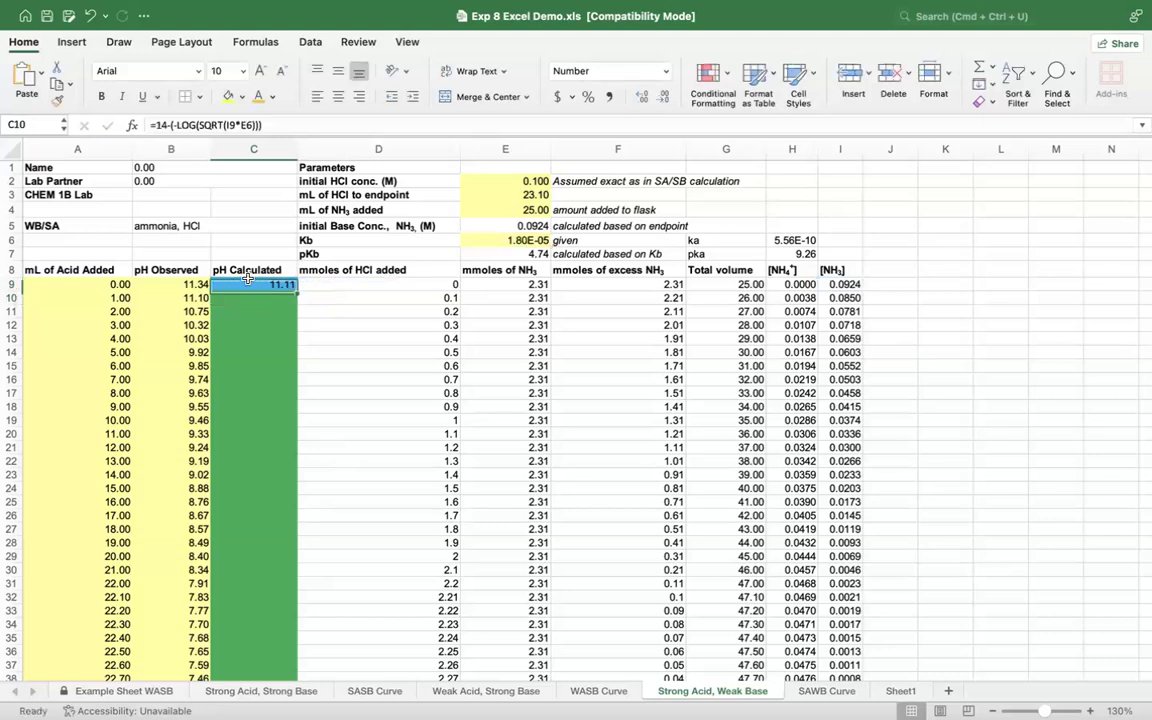
Step: Calculate the first buffer-region pH in C10 from pKb and the NH4+/NH3 ratio, =14-(E7+(LOG(H10/I10)))
{"action": "left_click", "coordinate": [239, 298]}
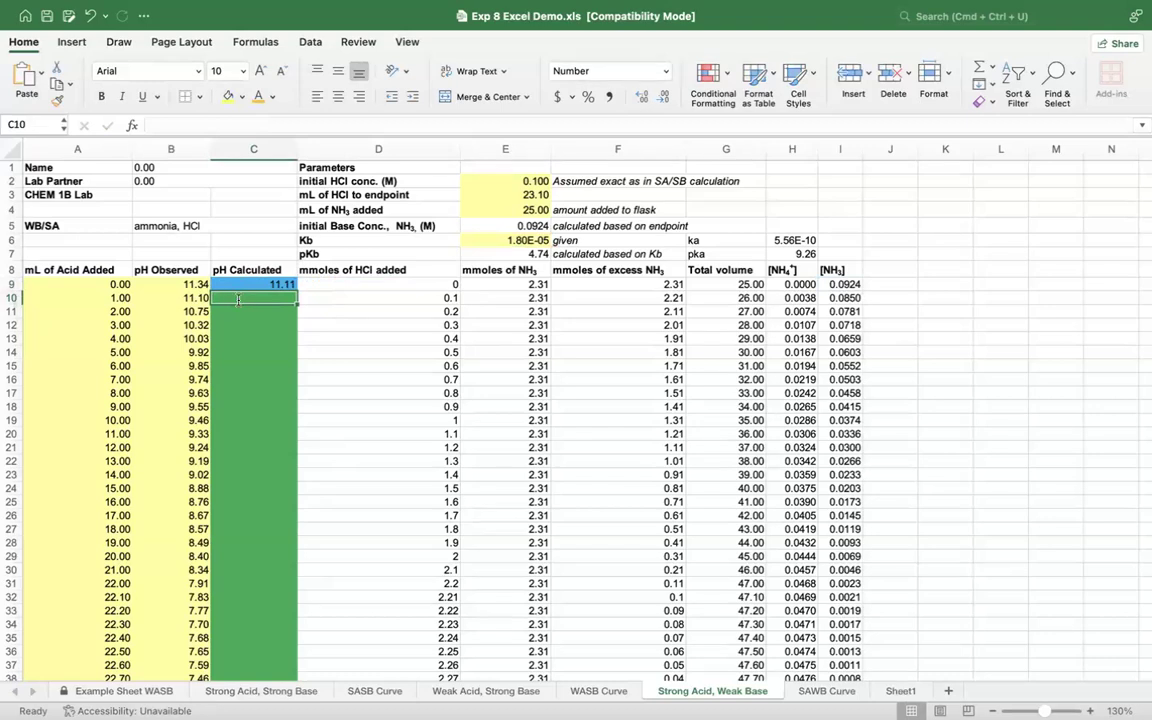
{"action": "type", "text": "=14"}
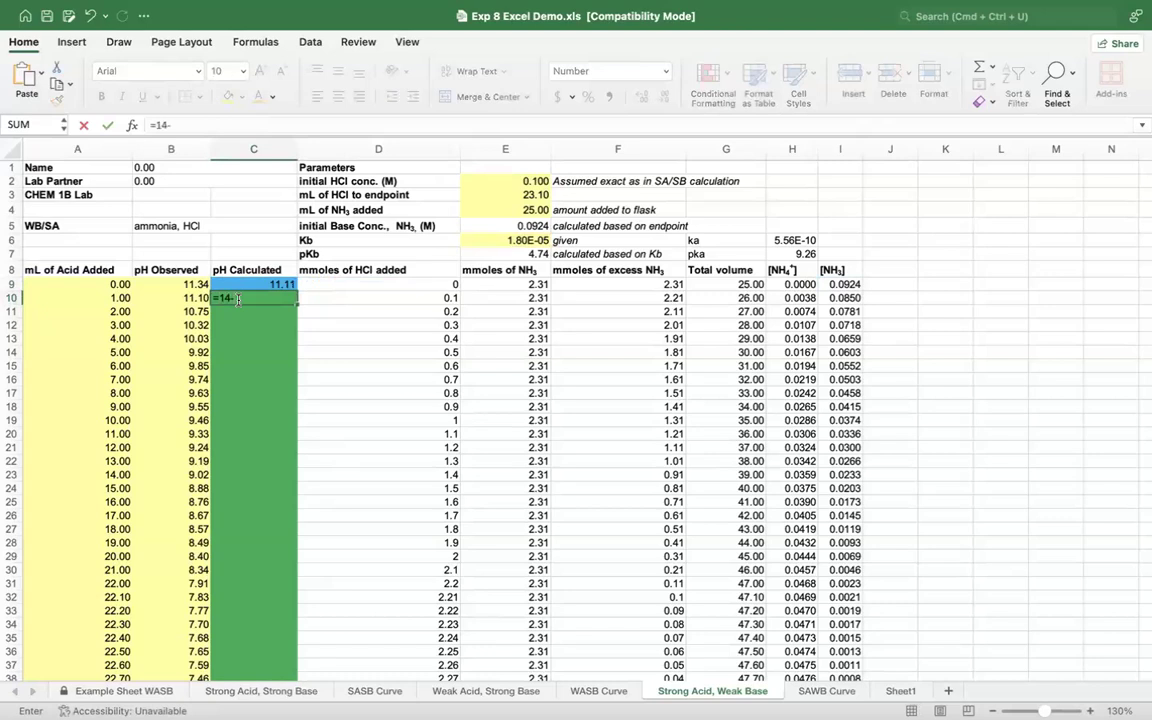
{"action": "type", "text": "-("}
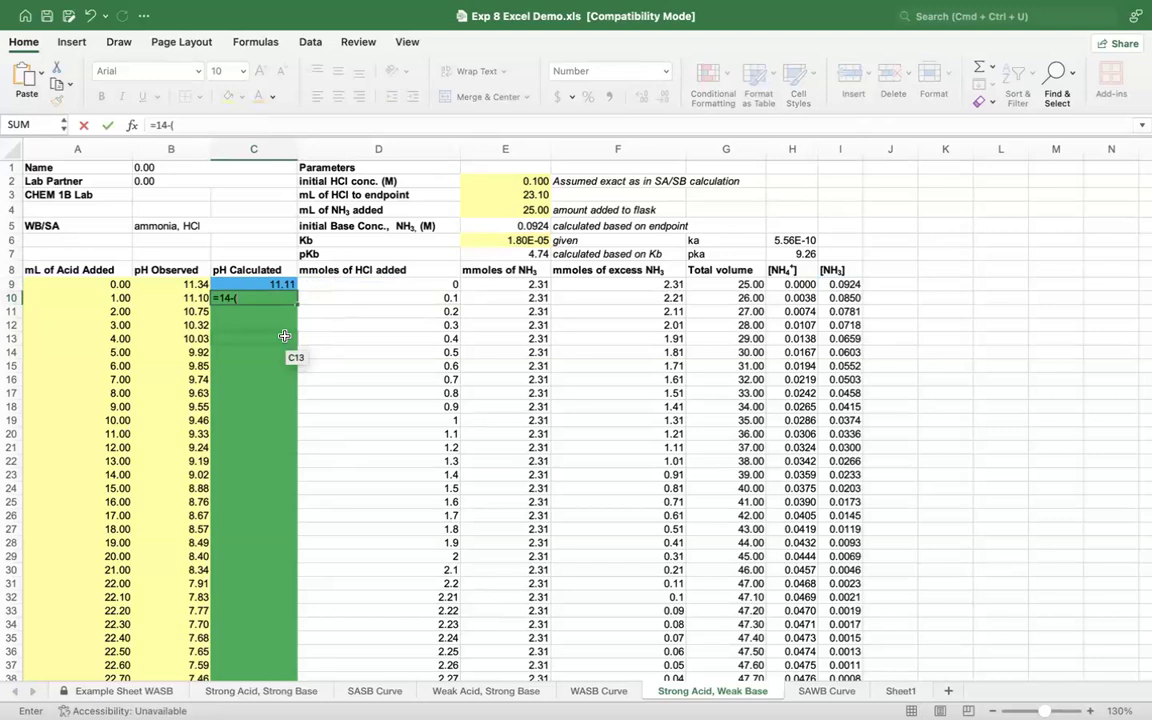
{"action": "left_click", "coordinate": [500, 254]}
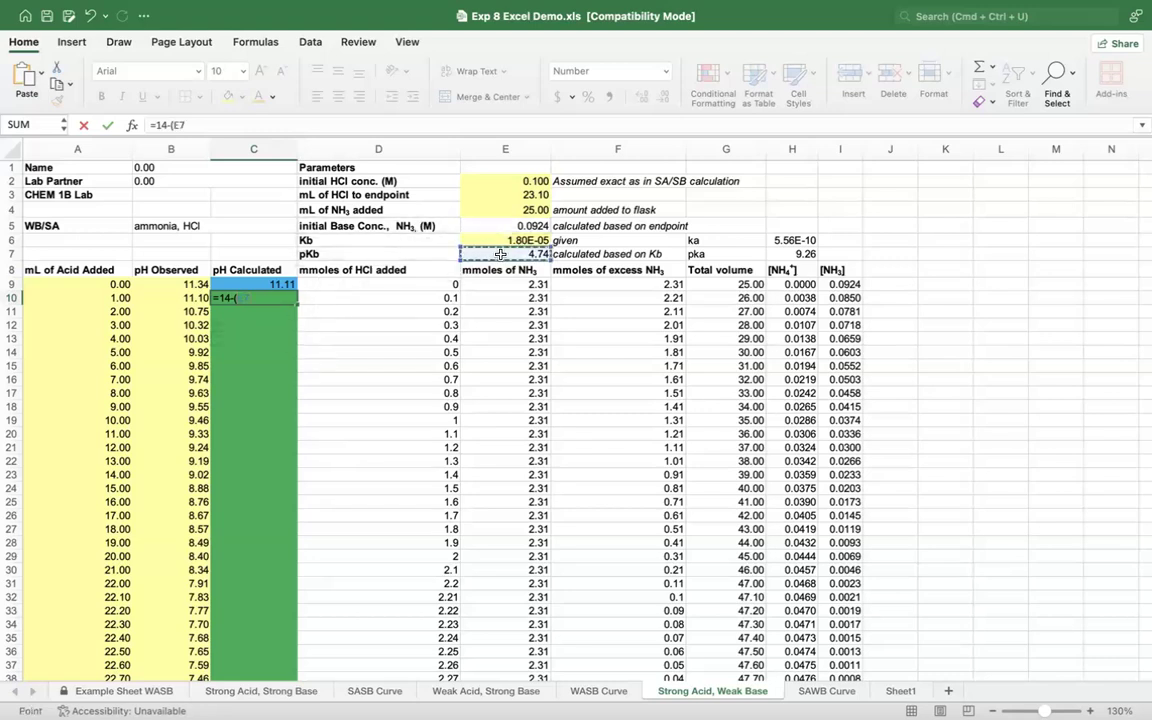
{"action": "type", "text": "+"}
{"action": "type", "text": "(log"}
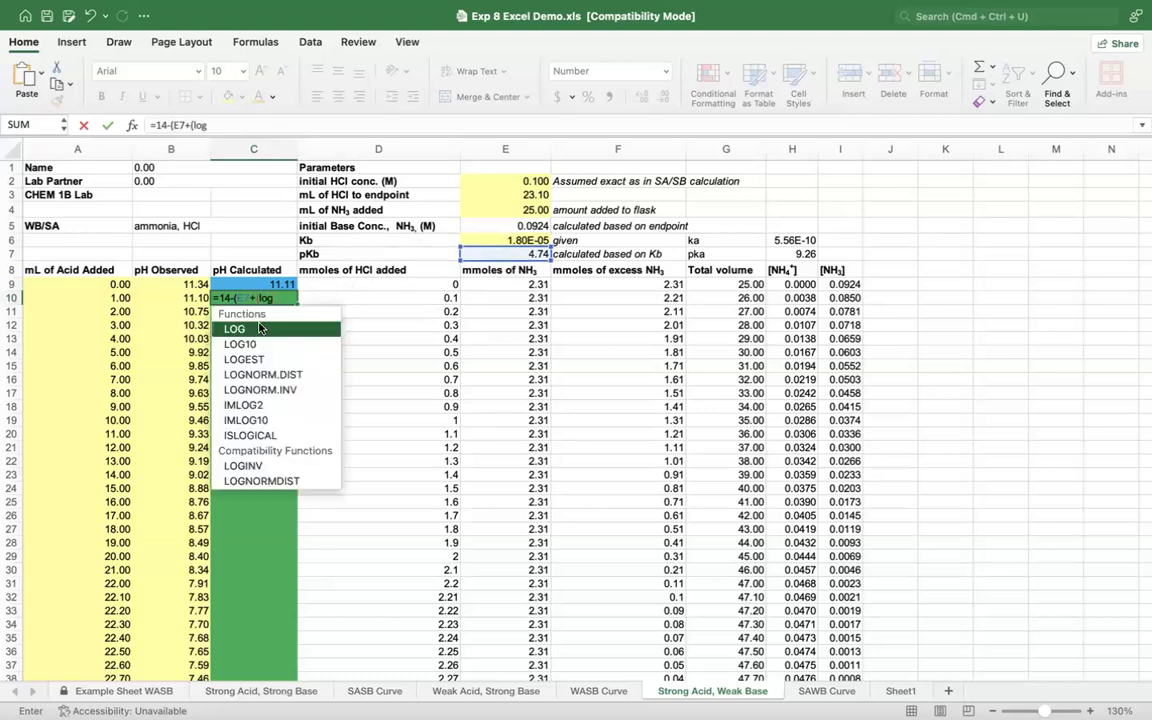
{"action": "double_click", "coordinate": [278, 327]}
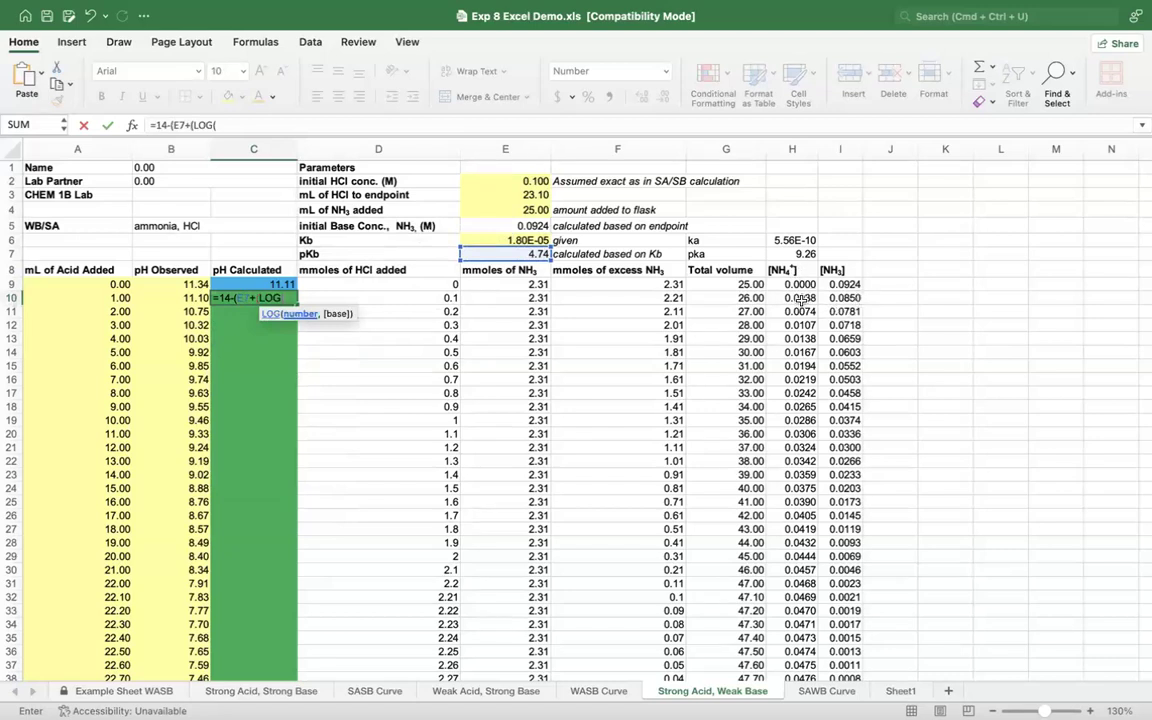
{"action": "left_click", "coordinate": [800, 298]}
{"action": "type", "text": "/"}
{"action": "left_click", "coordinate": [848, 298]}
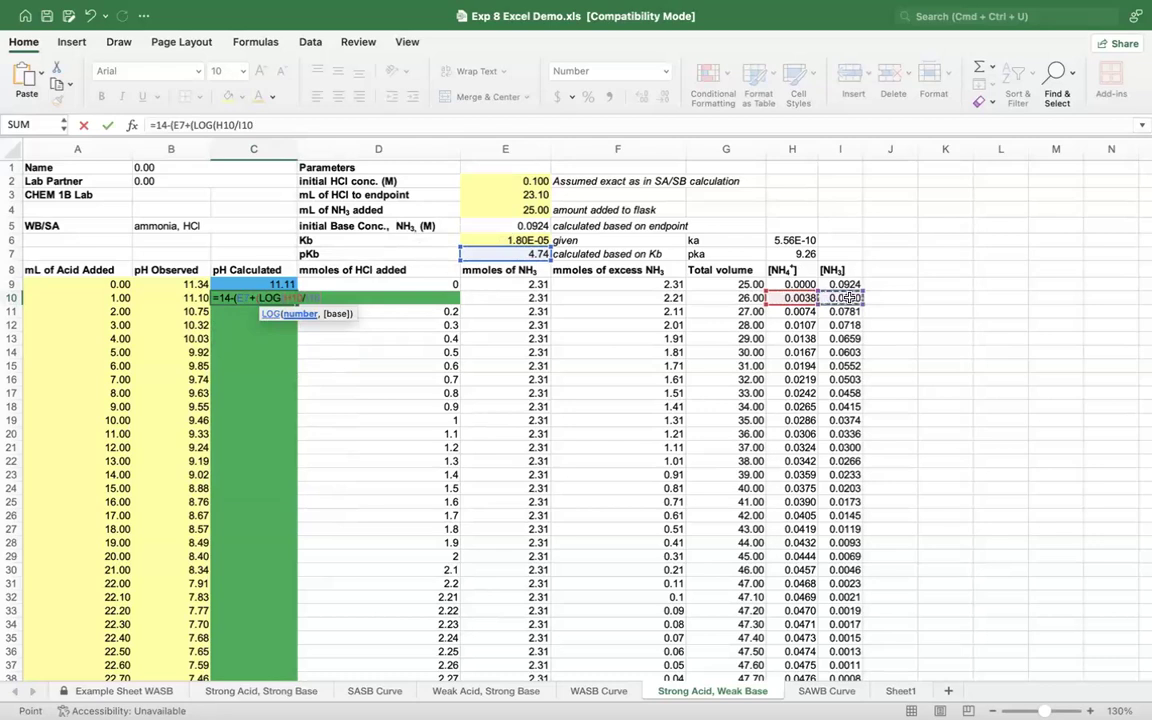
{"action": "type", "text": ")"}
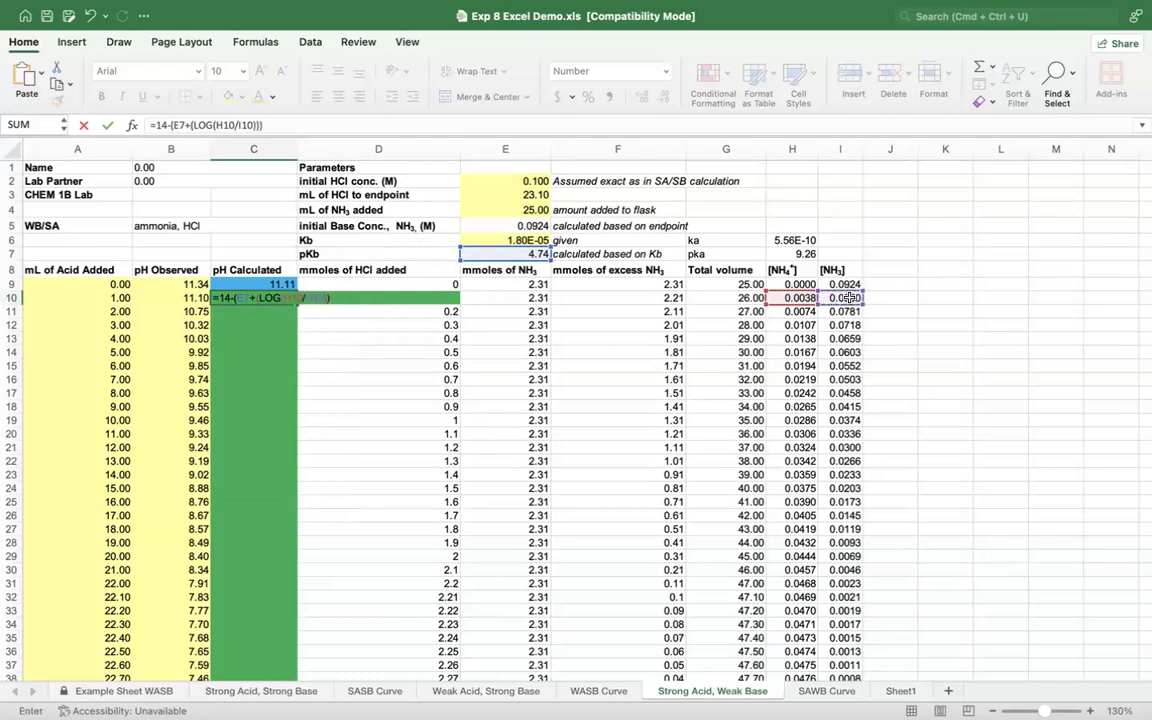
{"action": "key", "text": "Return"}
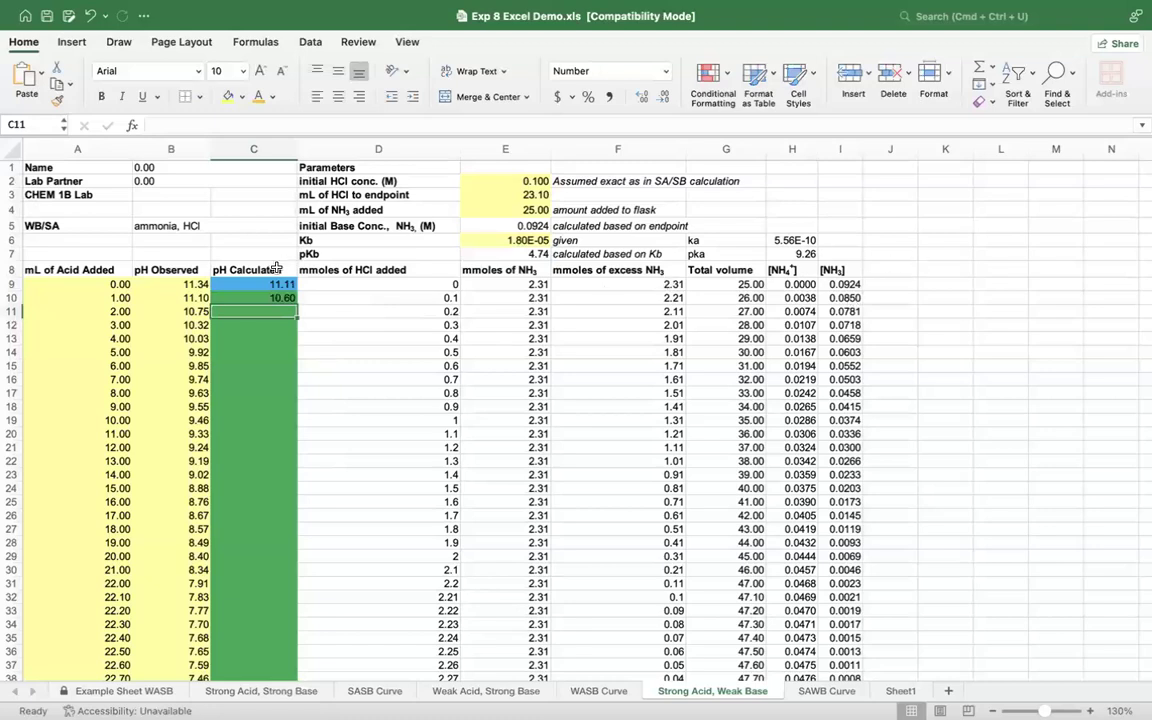
Step: Try to fill the buffer-region pH formula from C10 down through C26, and undo the fill
{"action": "left_click", "coordinate": [281, 297]}
{"action": "left_click_drag", "start_coordinate": [296, 303], "coordinate": [316, 520]}
{"action": "scroll", "coordinate": [316, 520], "scroll_direction": "down", "scroll_amount": 3}
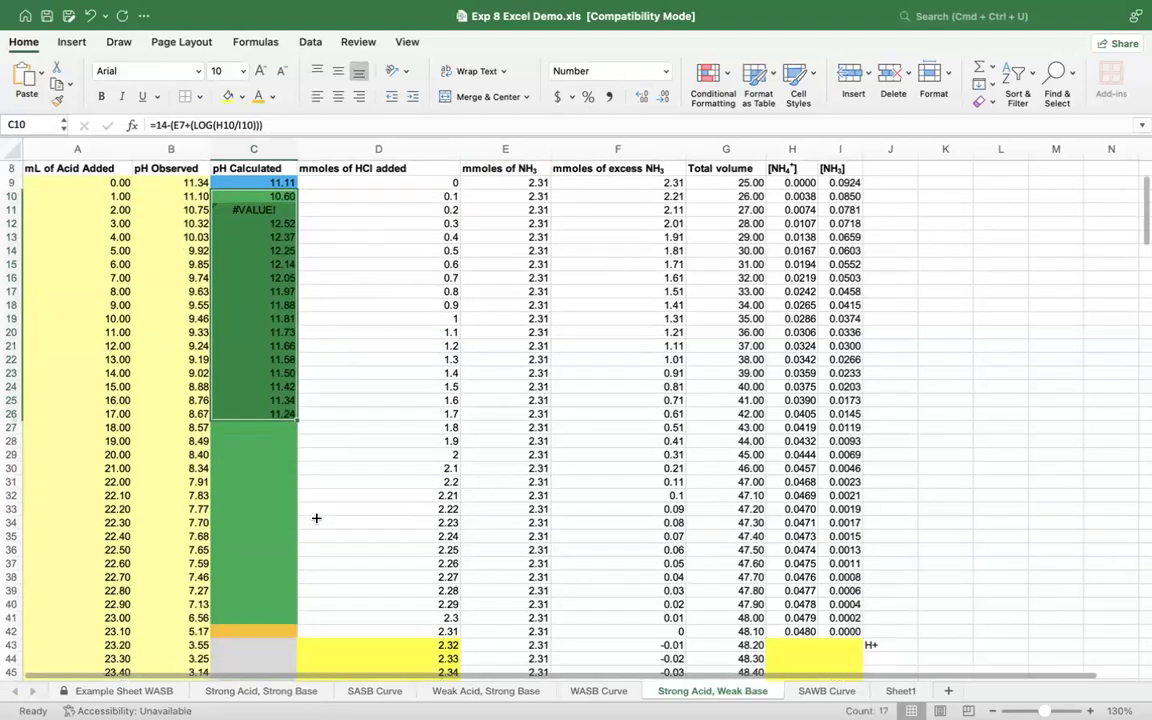
{"action": "scroll", "coordinate": [316, 518], "scroll_direction": "down", "scroll_amount": 1}
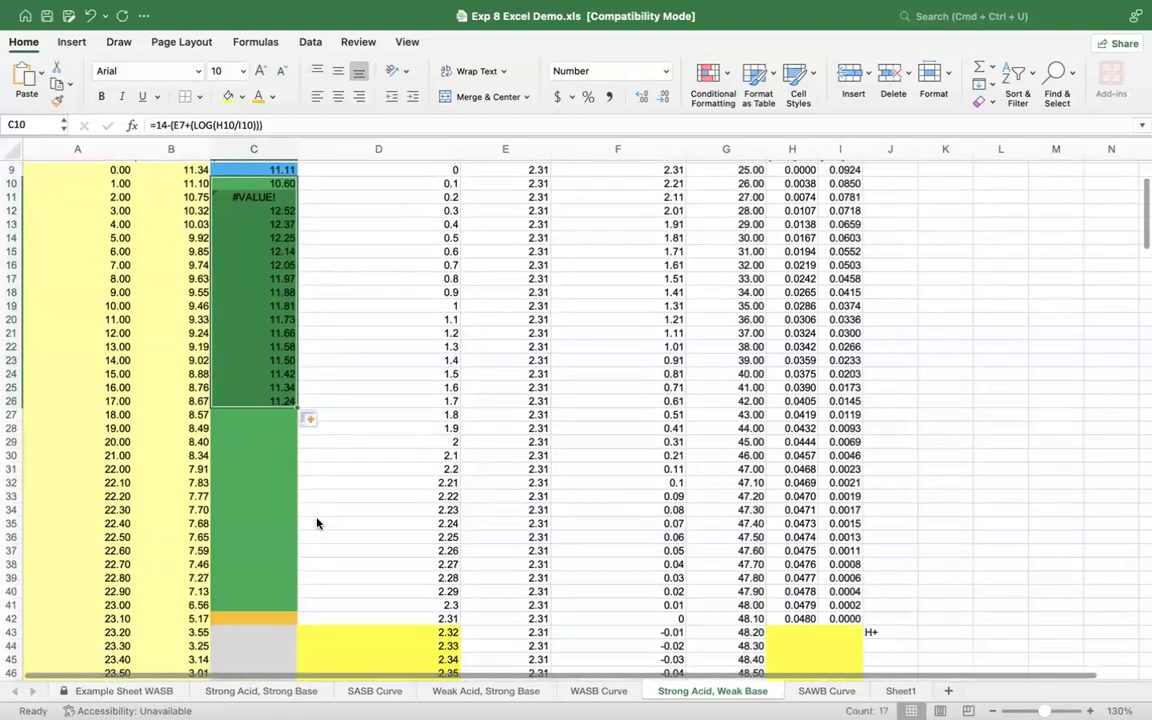
{"action": "key", "text": "super+z"}
{"action": "scroll", "coordinate": [280, 265], "scroll_direction": "up", "scroll_amount": 3}
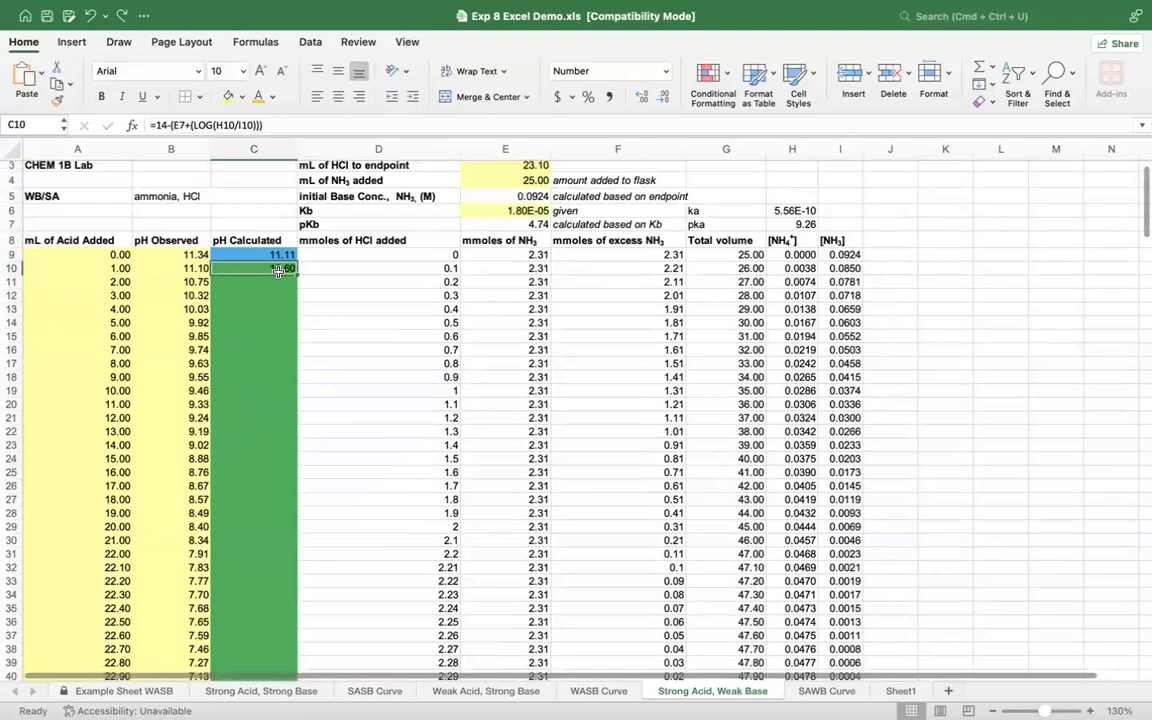
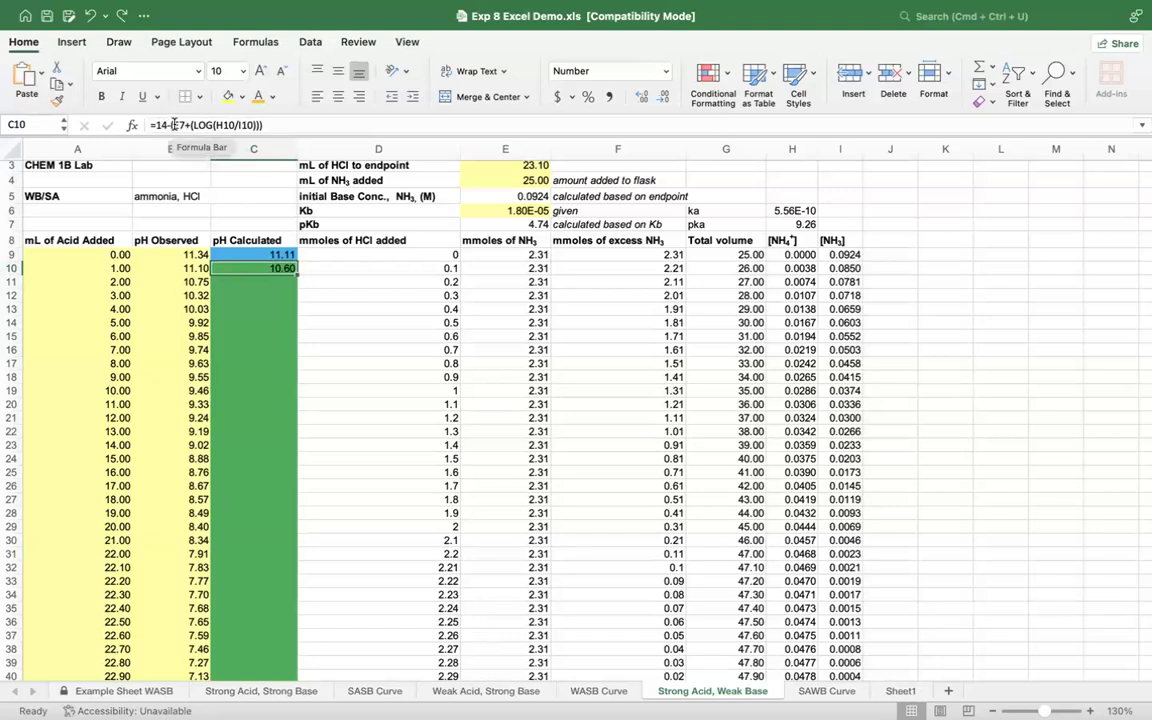
Step: Try the pH formula in C10 without the subtraction from 14, as =(E7+(LOG(H10/I10)))
{"action": "left_click", "coordinate": [171, 127]}
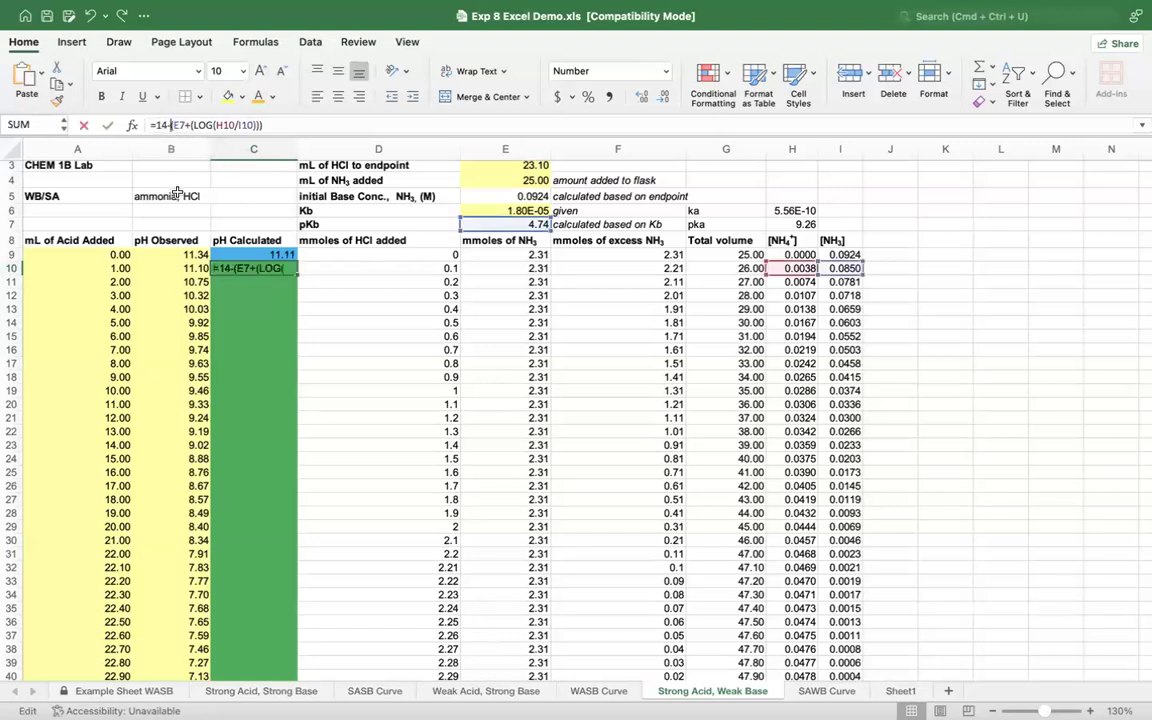
{"action": "key", "text": "BackSpace"}
{"action": "key", "text": "BackSpace"}
{"action": "key", "text": "BackSpace"}
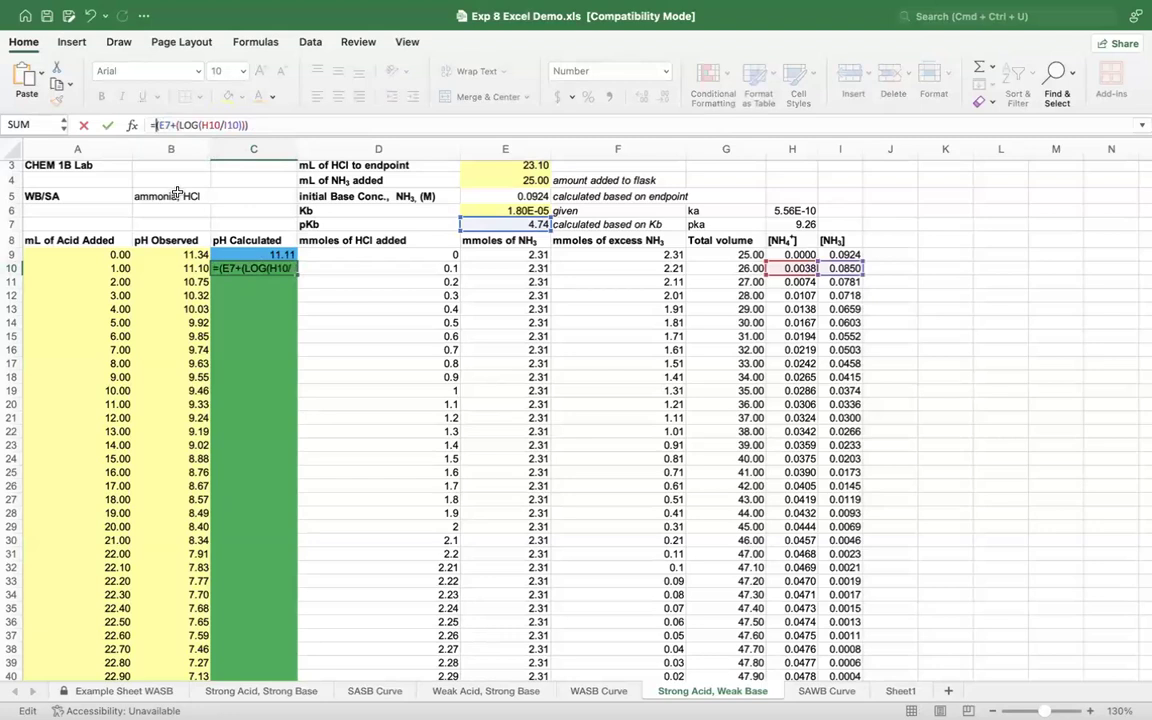
{"action": "key", "text": "Return"}
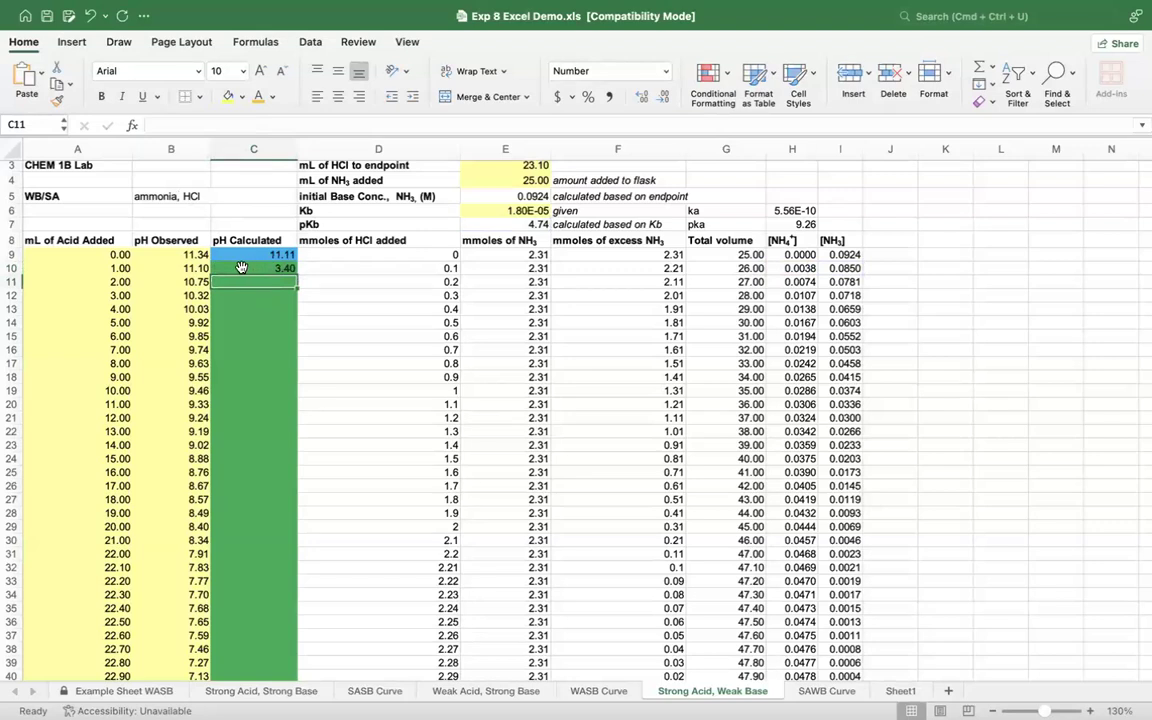
Step: Restore the subtraction from 14 in the C10 pH formula, =14-(E7+(LOG(H10/I10)))
{"action": "left_click", "coordinate": [244, 268]}
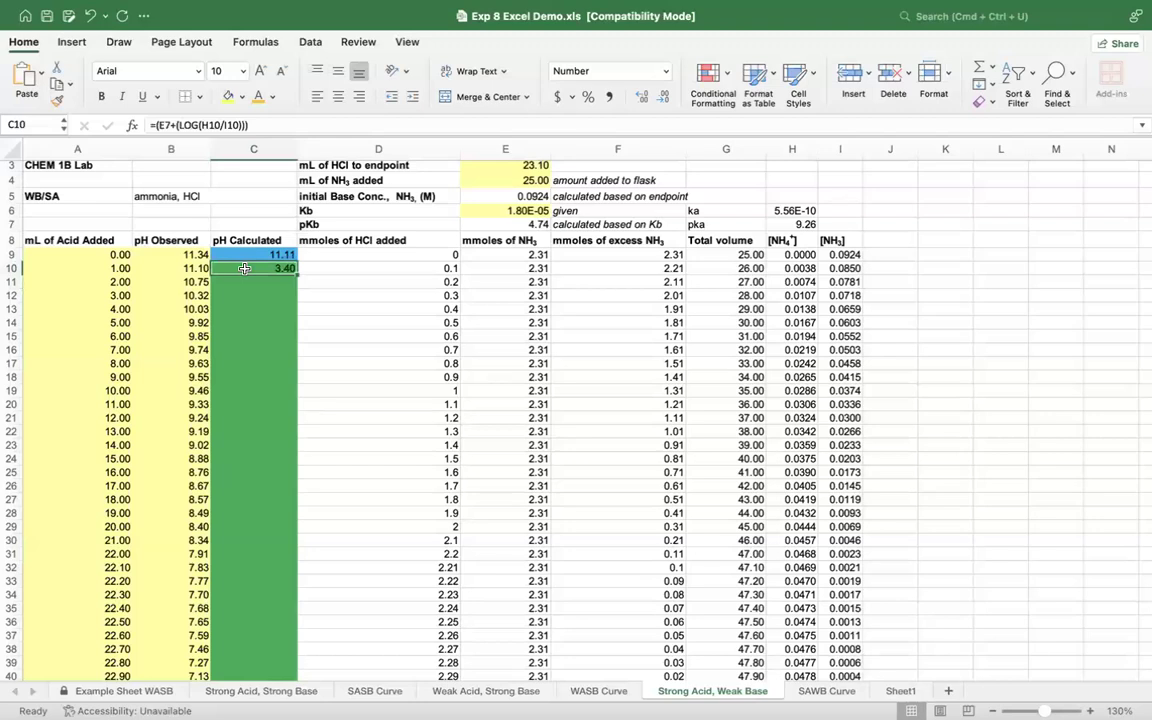
{"action": "left_click", "coordinate": [141, 122]}
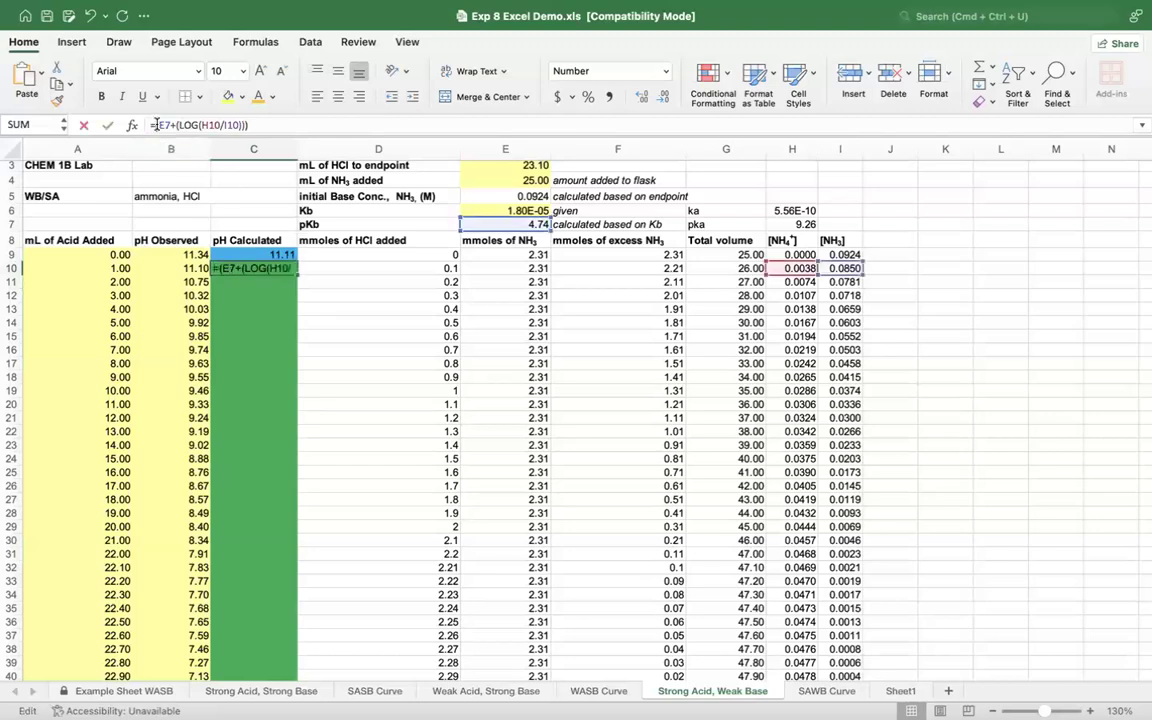
{"action": "type", "text": "14-"}
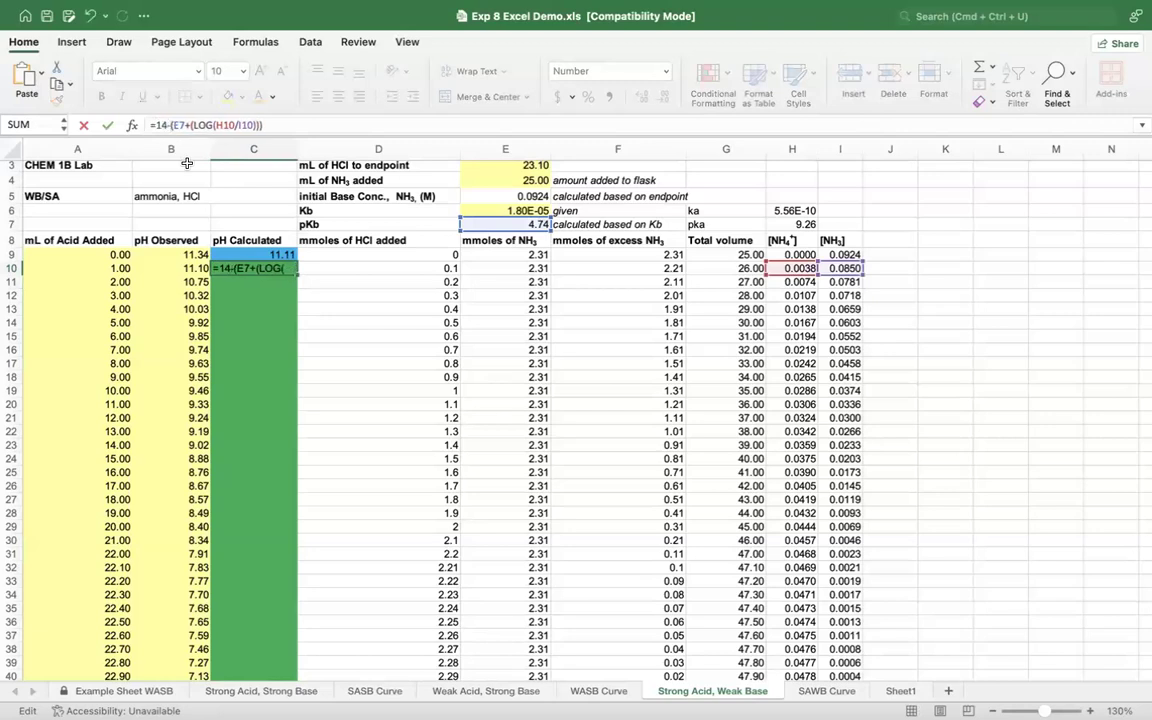
{"action": "key", "text": "Return"}
Step: Try to fill the C10 pH formula down into C11, and clear C11 again
{"action": "left_click", "coordinate": [289, 268]}
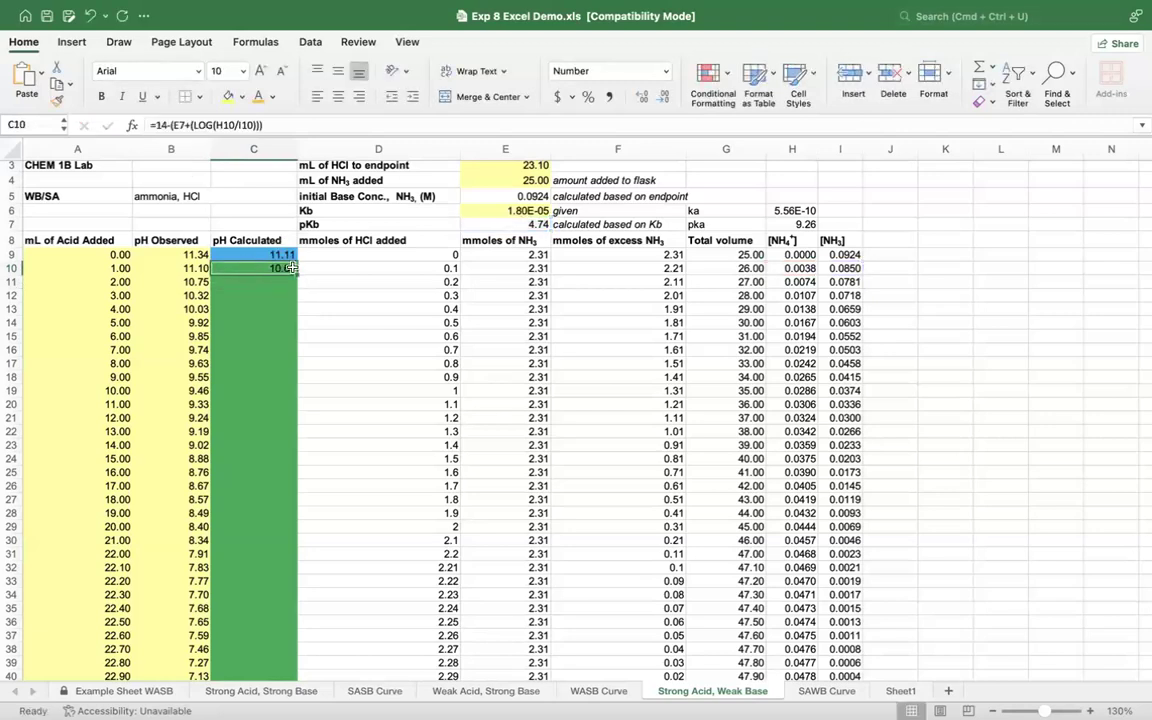
{"action": "left_click_drag", "start_coordinate": [297, 274], "coordinate": [297, 288]}
{"action": "left_click", "coordinate": [276, 282]}
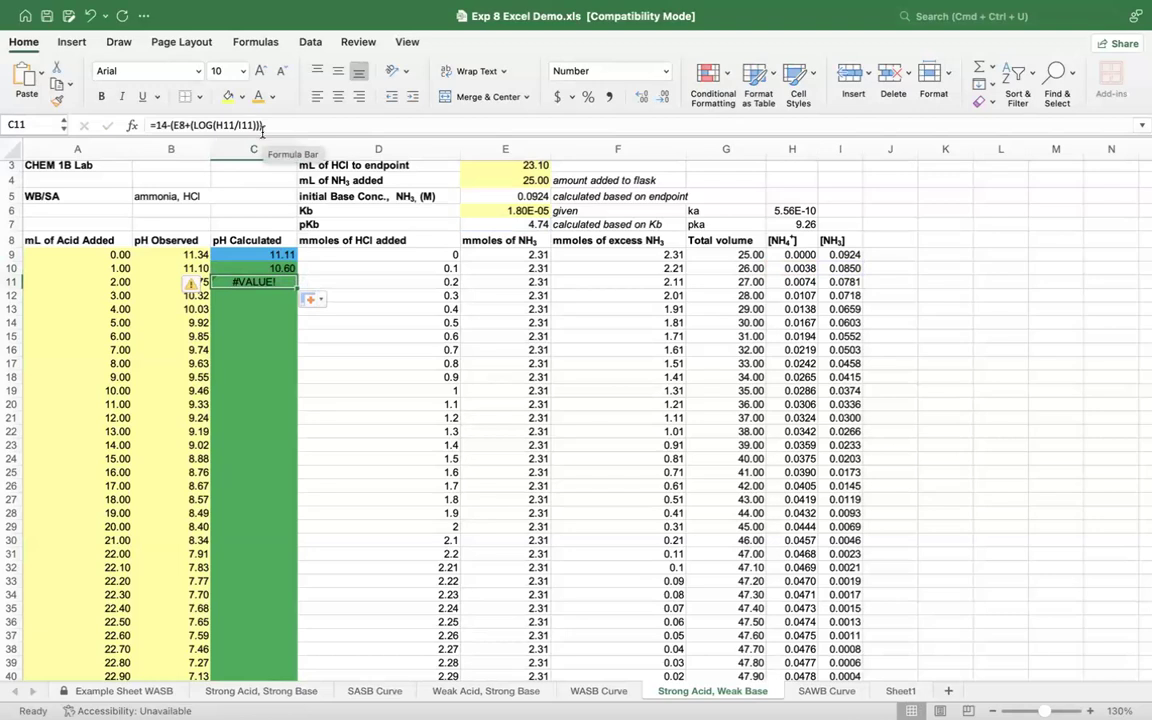
{"action": "key", "text": "Delete"}
Step: Make the pKb reference in the C10 pH formula absolute, =14-($E$7+(LOG(H10/I10)))
{"action": "left_click", "coordinate": [278, 267]}
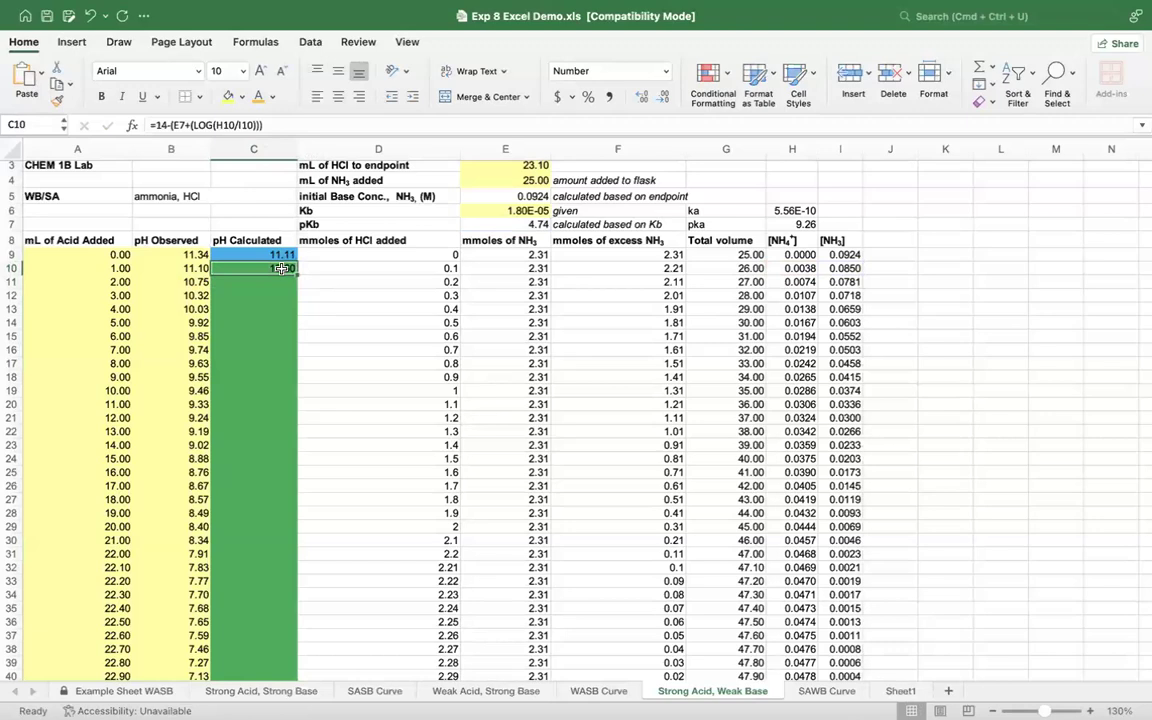
{"action": "key", "text": "F2"}
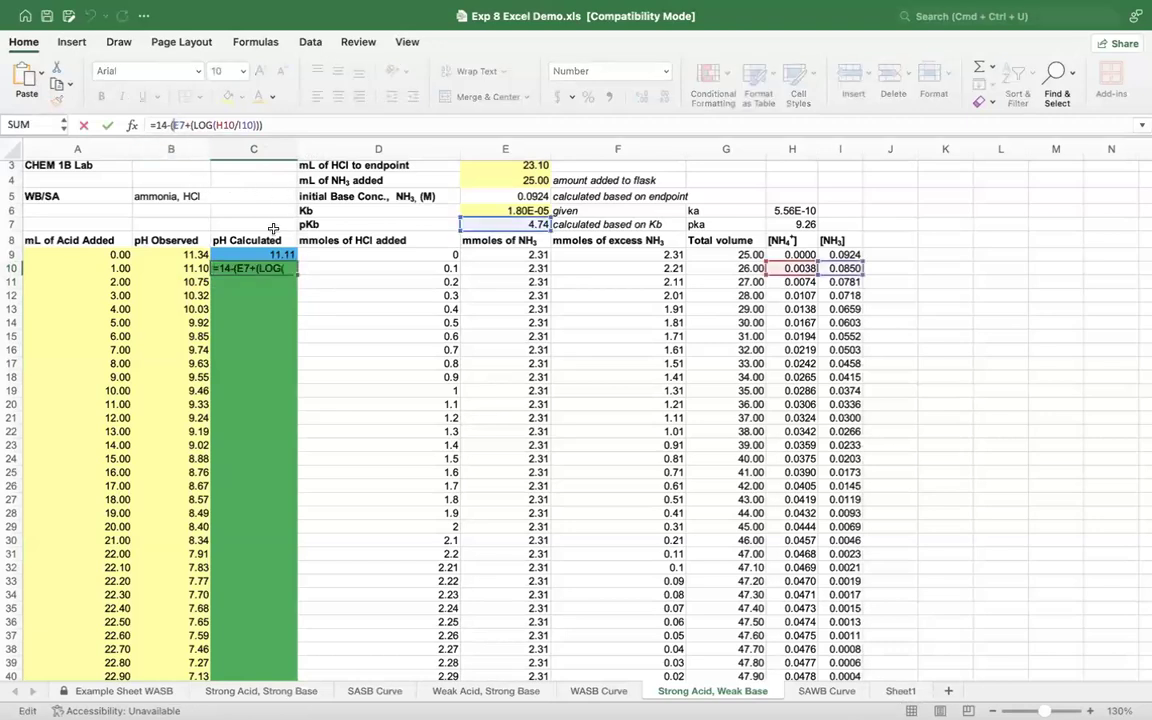
{"action": "key", "text": "F4"}
{"action": "key", "text": "F4"}
{"action": "key", "text": "F4"}
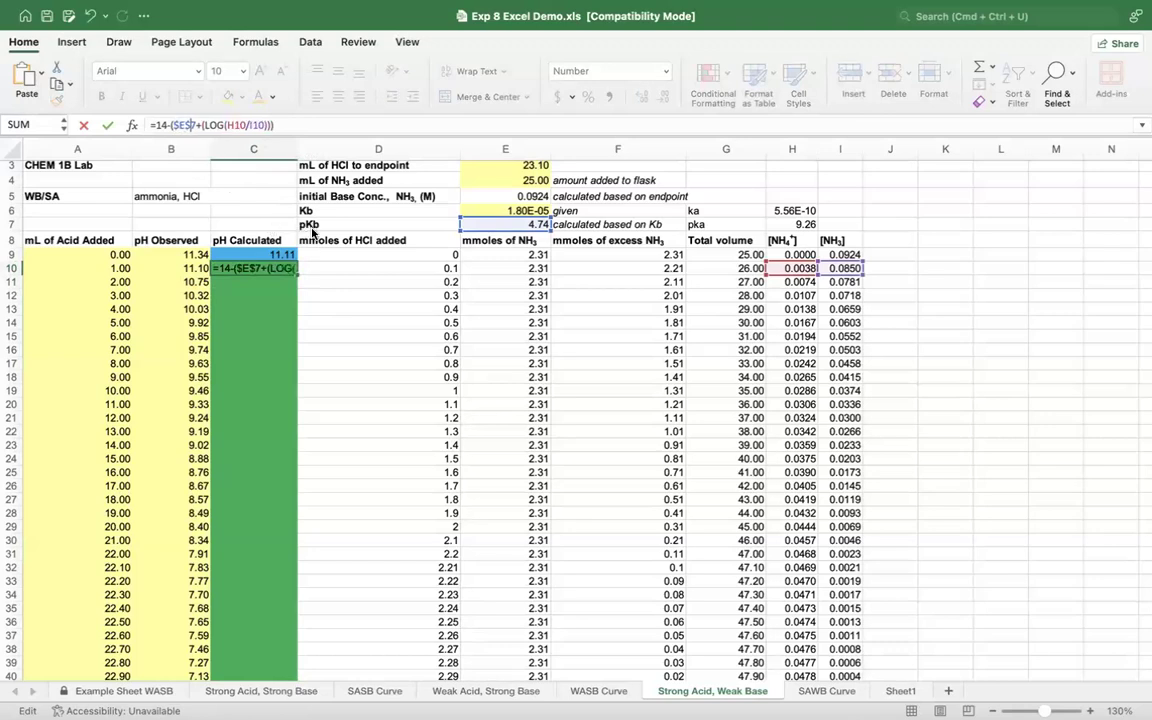
{"action": "key", "text": "Return"}
Step: Fill the buffer-region pH formula from C10 down through C41
{"action": "left_click", "coordinate": [288, 268]}
{"action": "left_click_drag", "start_coordinate": [293, 268], "coordinate": [303, 592]}
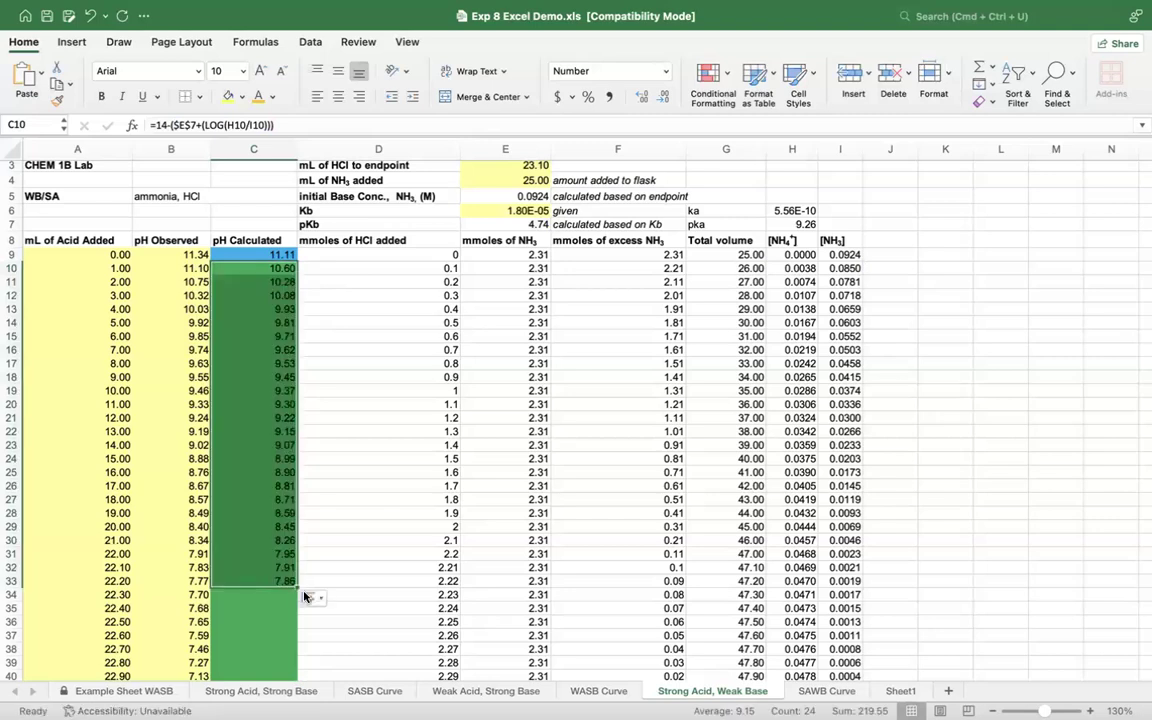
{"action": "scroll", "coordinate": [305, 593], "scroll_direction": "down", "scroll_amount": 3}
{"action": "left_click", "coordinate": [296, 476]}
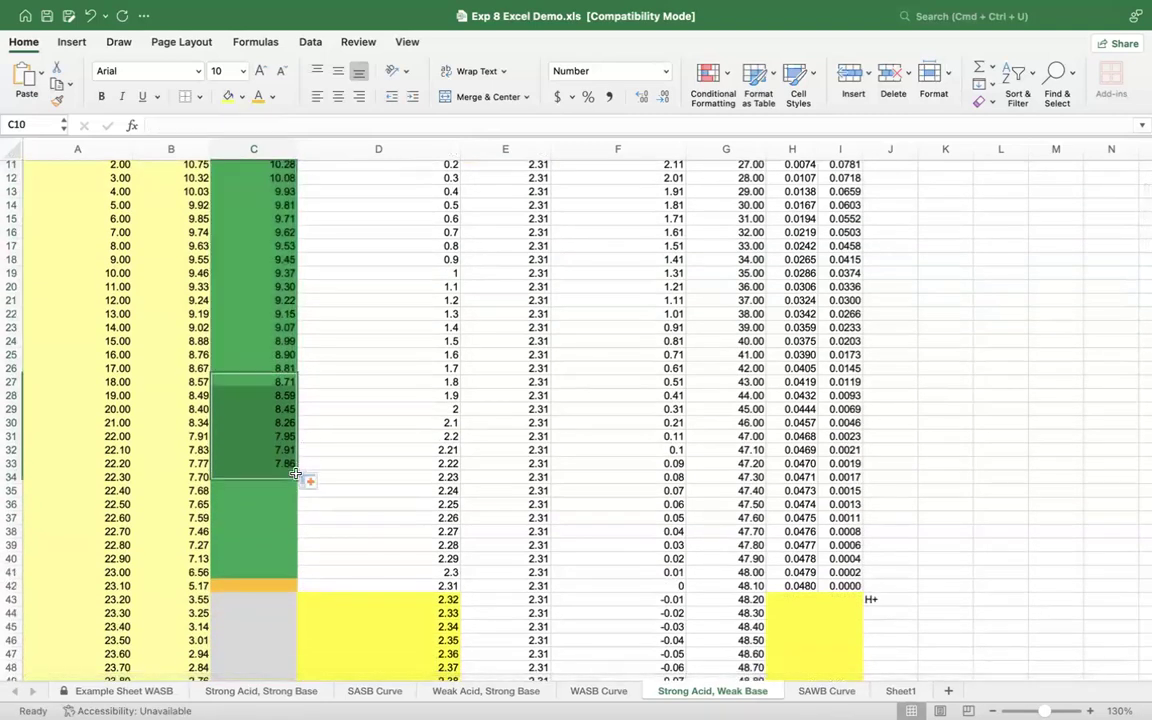
{"action": "left_click", "coordinate": [290, 465]}
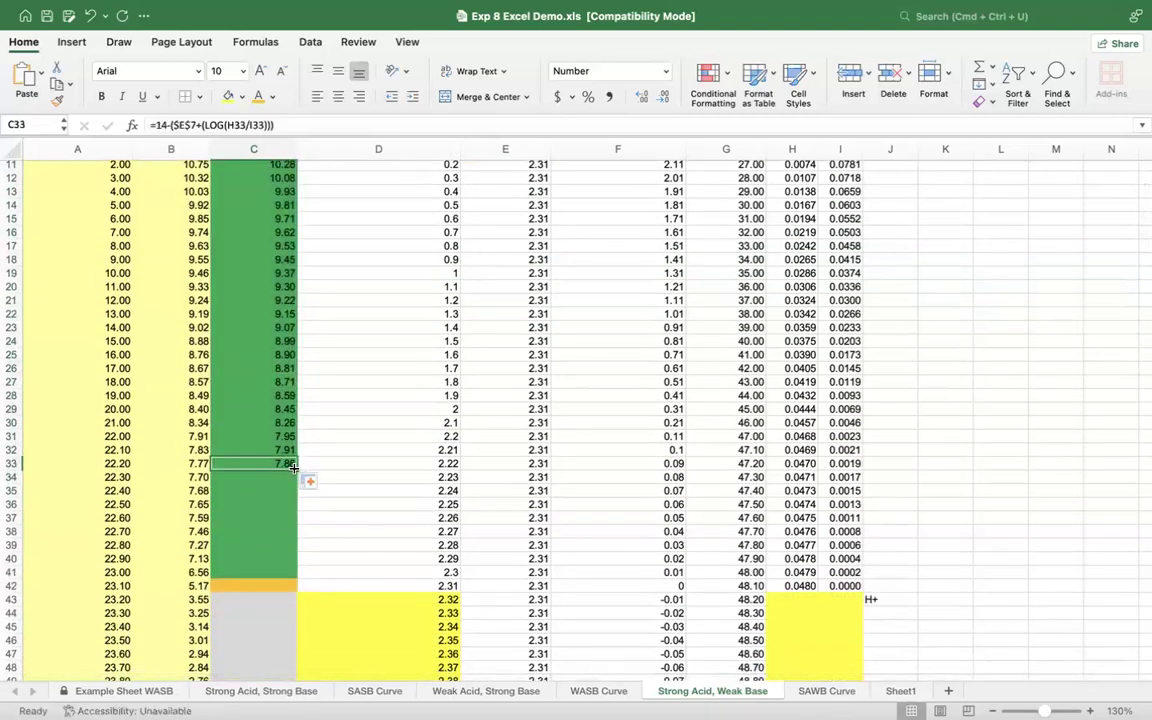
{"action": "left_click_drag", "start_coordinate": [295, 469], "coordinate": [293, 579]}
{"action": "left_click", "coordinate": [404, 571]}
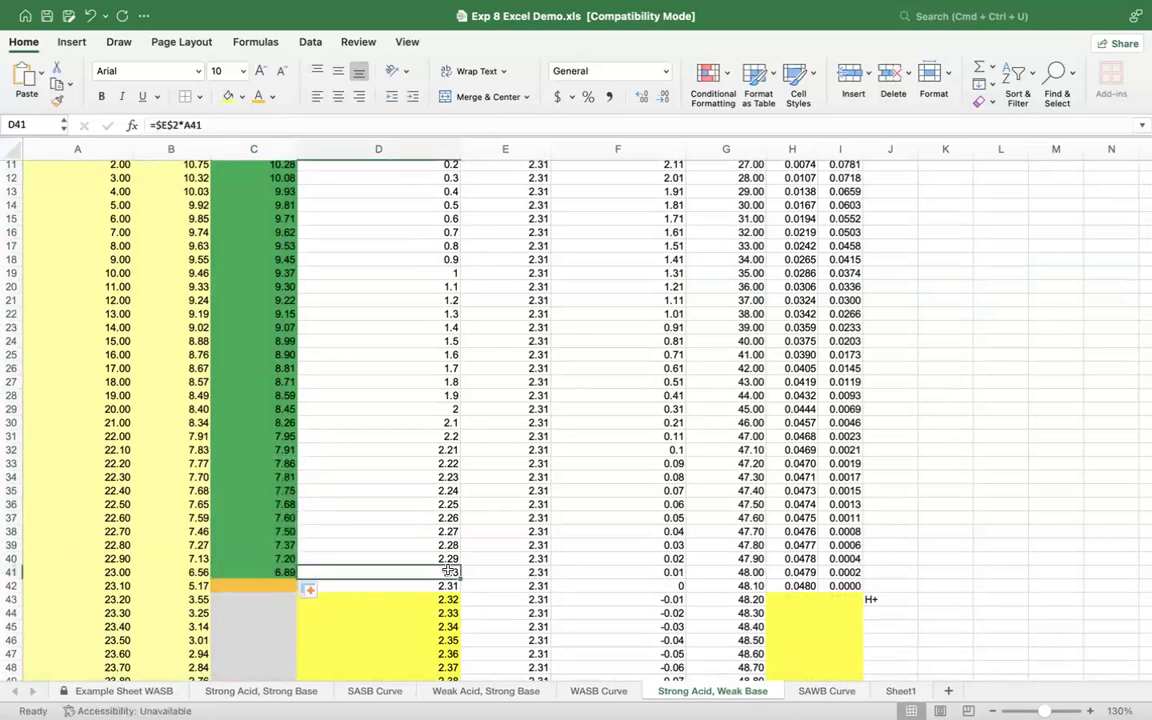
Step: Examine the equivalence-point row's NH4+ concentration in H42 and the initial pH formula on the Weak Acid, Strong Base sheet
{"action": "scroll", "coordinate": [471, 614], "scroll_direction": "up", "scroll_amount": 5}
{"action": "scroll", "coordinate": [471, 614], "scroll_direction": "down", "scroll_amount": 5}
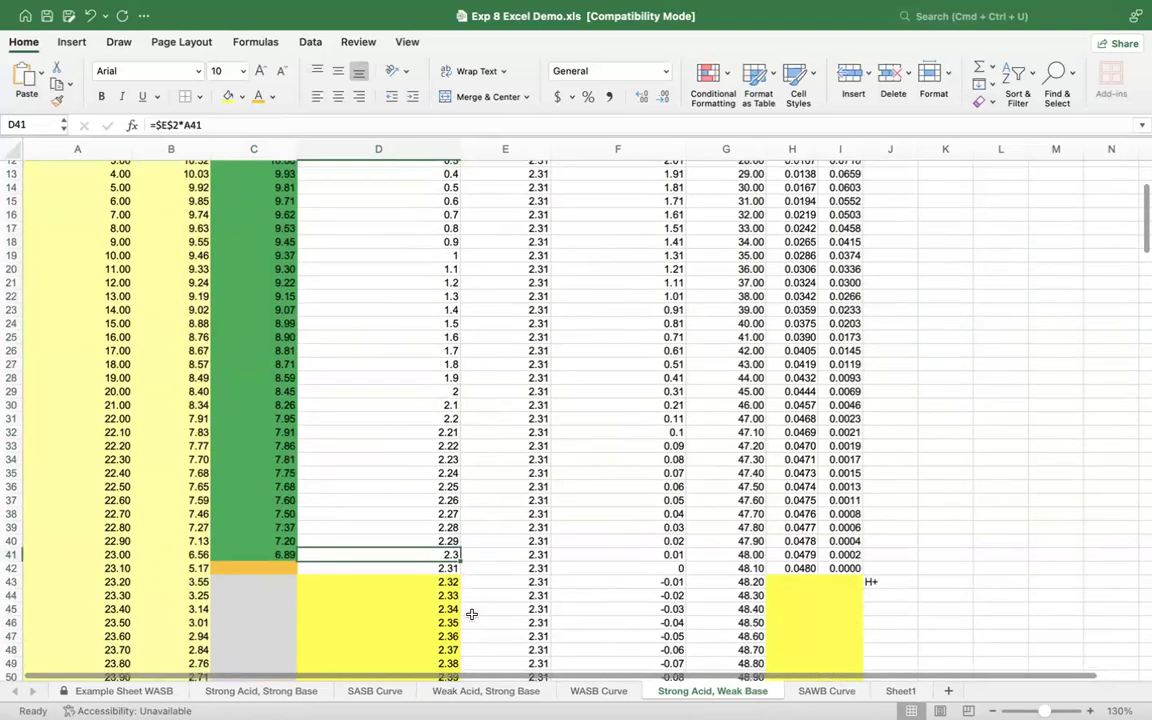
{"action": "scroll", "coordinate": [471, 614], "scroll_direction": "down", "scroll_amount": 3}
{"action": "left_click", "coordinate": [254, 473]}
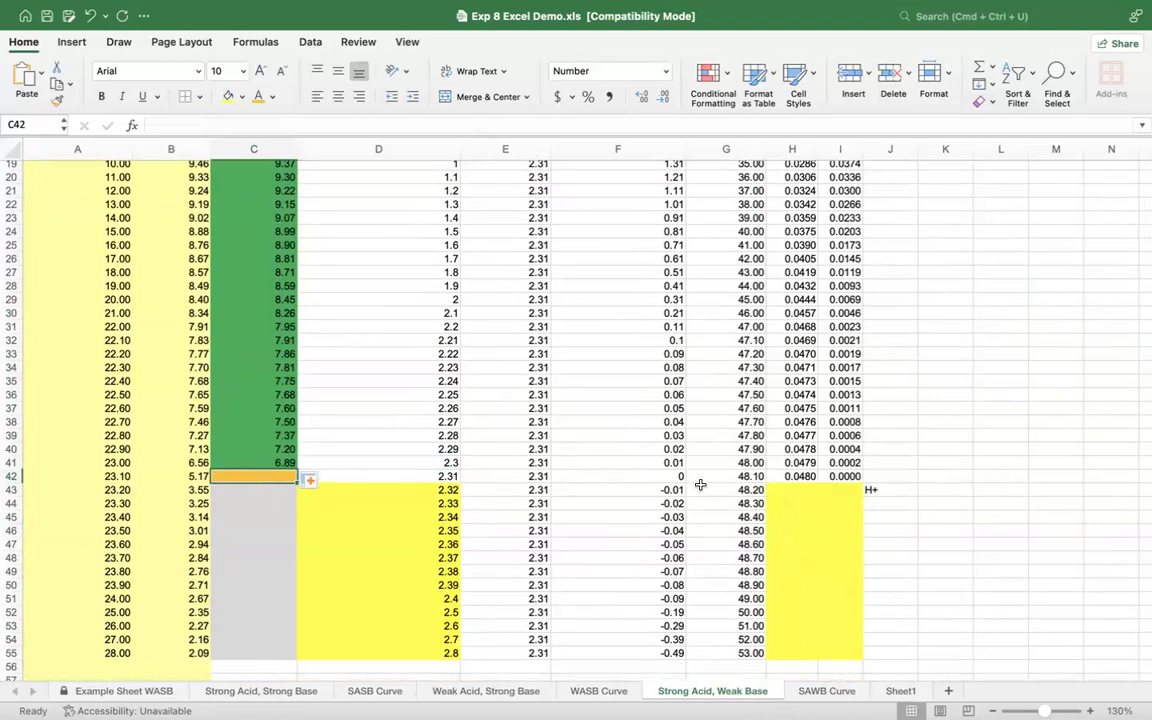
{"action": "left_click", "coordinate": [806, 478]}
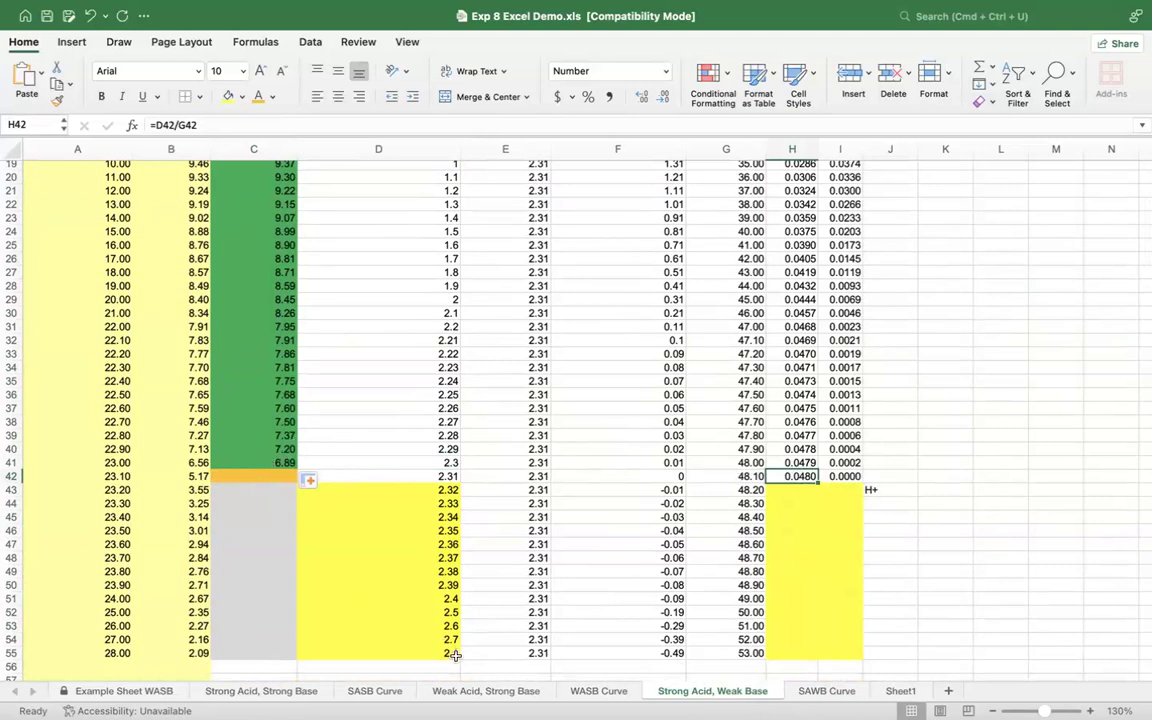
{"action": "left_click", "coordinate": [484, 691]}
{"action": "scroll", "coordinate": [283, 334], "scroll_direction": "up", "scroll_amount": 8}
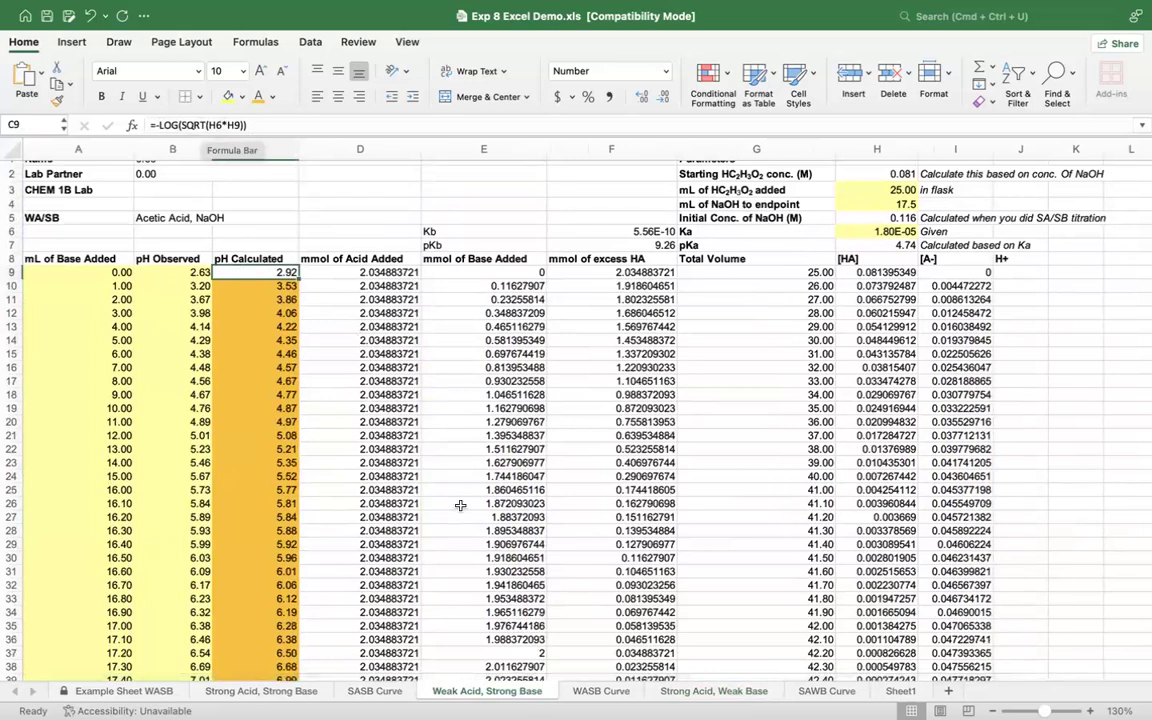
{"action": "left_click", "coordinate": [700, 691]}
Step: Calculate the equivalence-point pH in C42 from the NH4+ concentration and Ka, =-LOG(SQRT(H42*H6))
{"action": "left_click", "coordinate": [235, 476]}
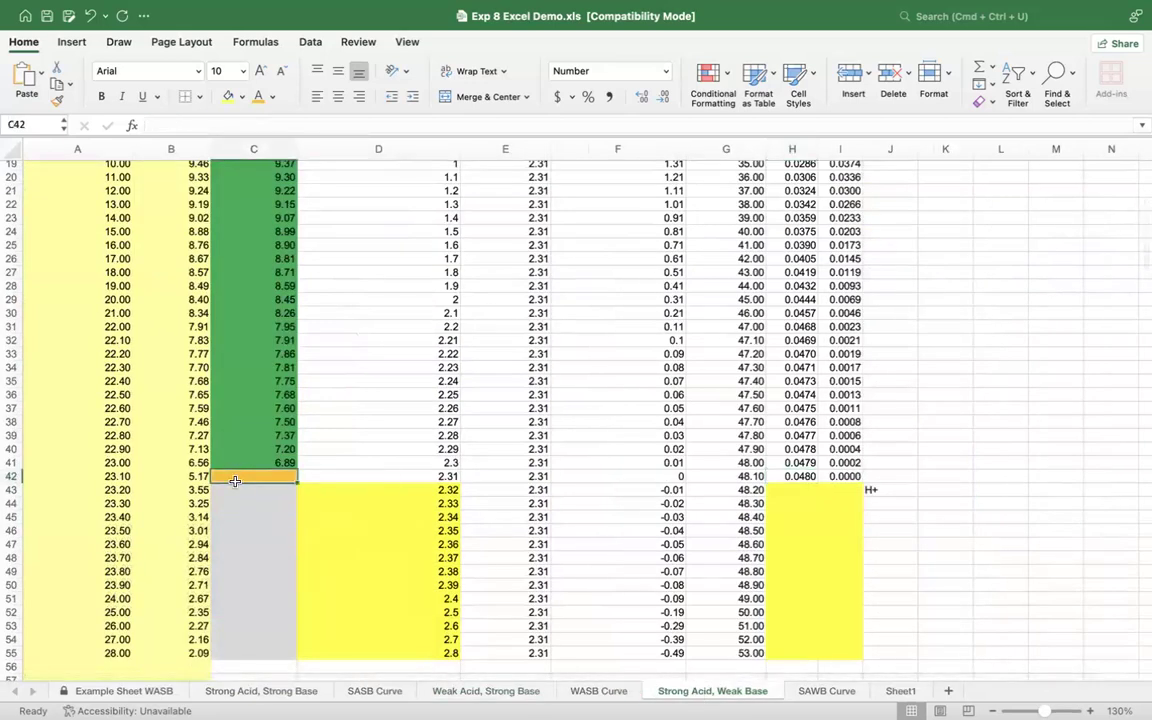
{"action": "type", "text": "="}
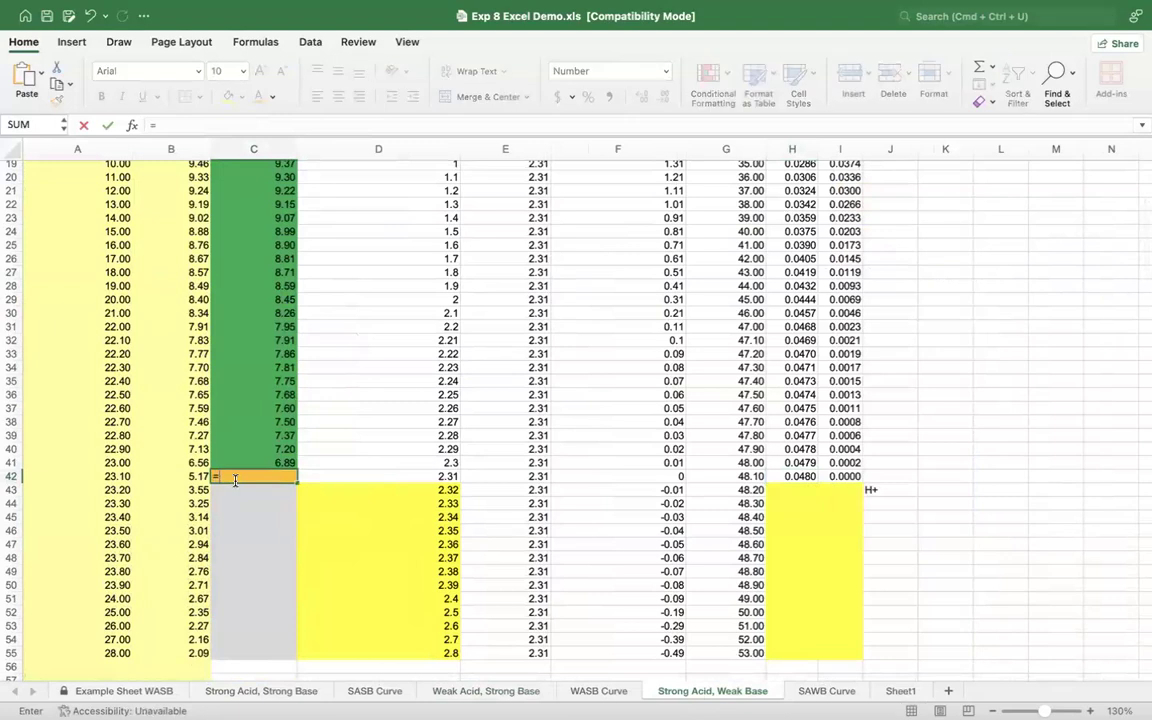
{"action": "type", "text": "-log"}
{"action": "key", "text": "Tab"}
{"action": "type", "text": "sqr"}
{"action": "key", "text": "Tab"}
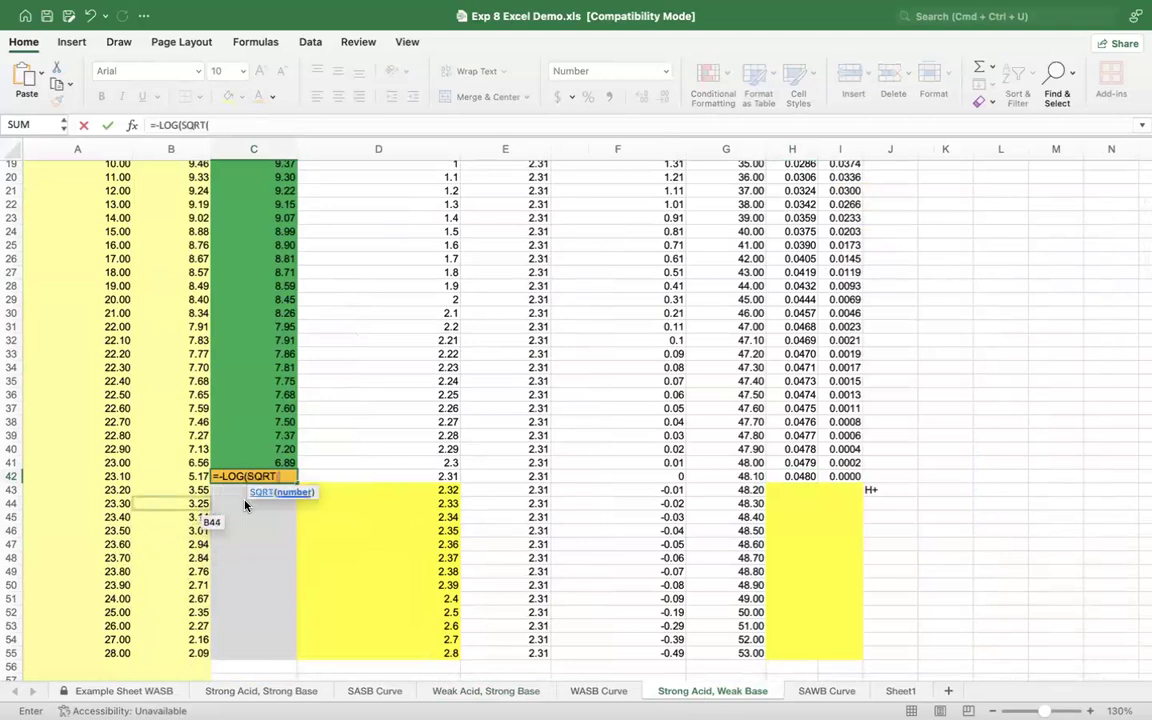
{"action": "left_click", "coordinate": [806, 476]}
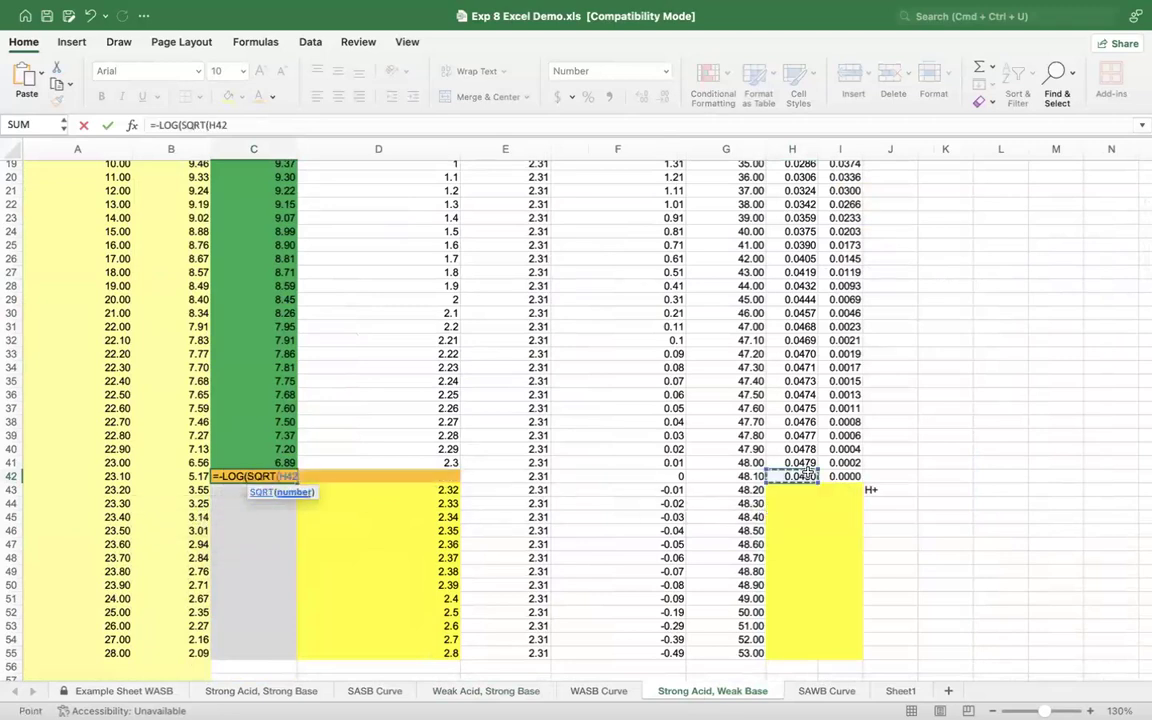
{"action": "type", "text": "*"}
{"action": "scroll", "coordinate": [806, 476], "scroll_direction": "up", "scroll_amount": 5}
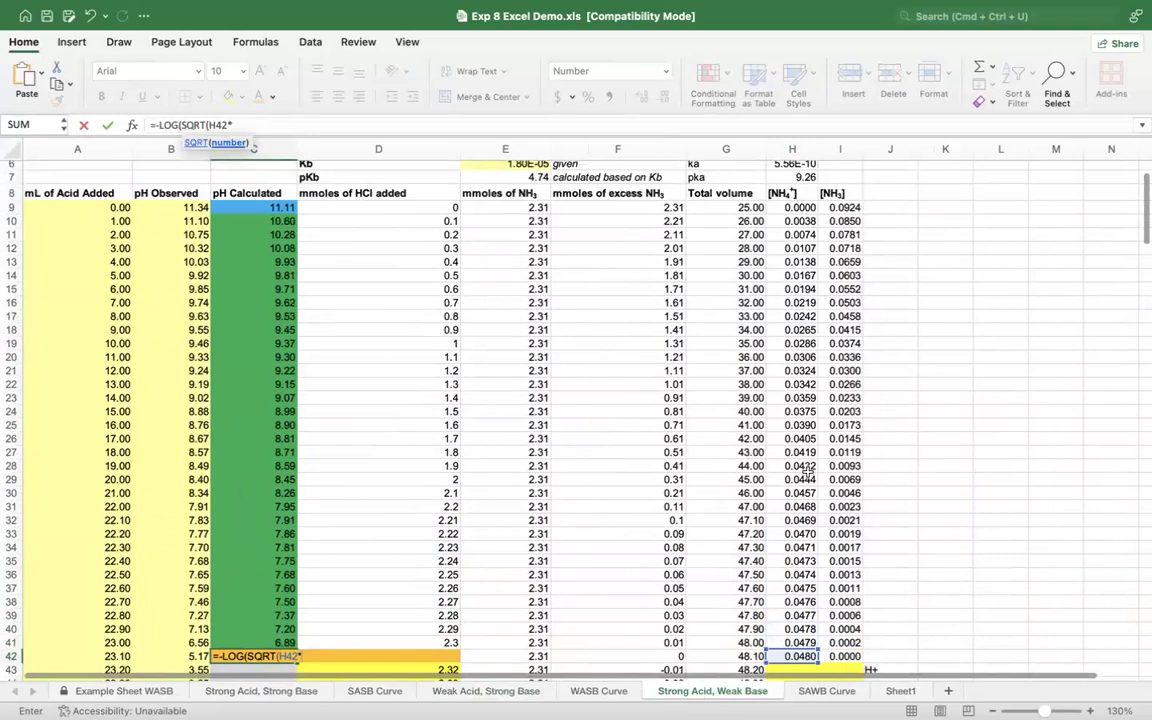
{"action": "scroll", "coordinate": [806, 471], "scroll_direction": "up", "scroll_amount": 2}
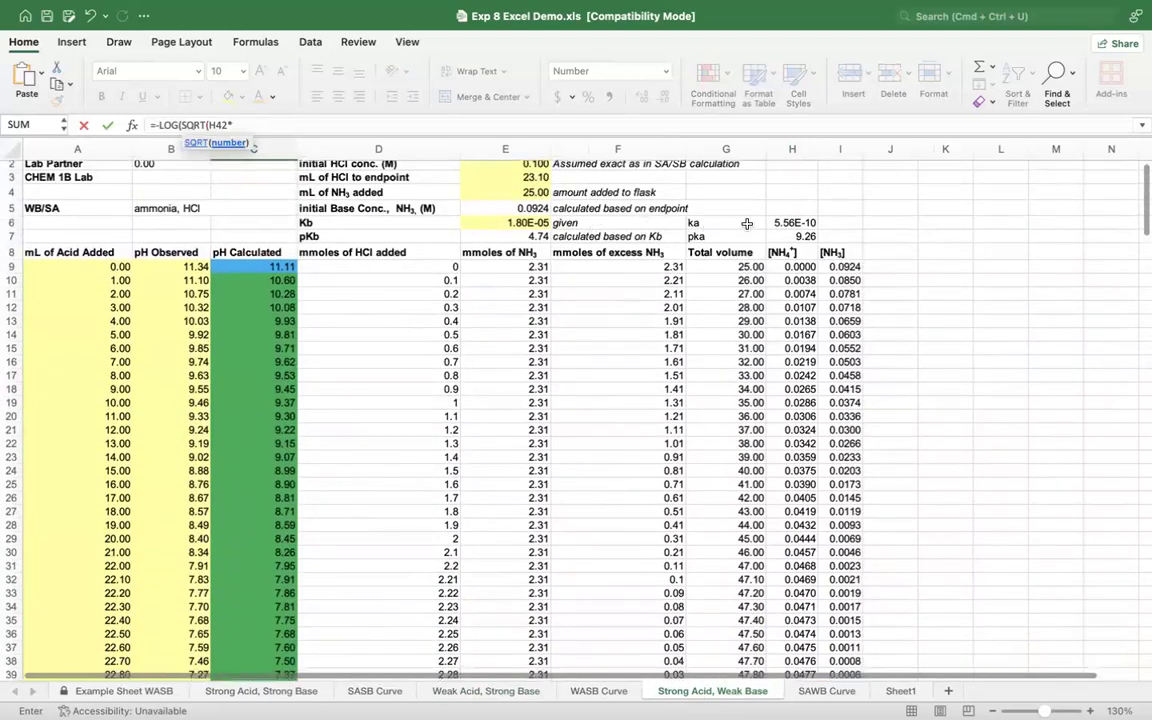
{"action": "left_click", "coordinate": [790, 222]}
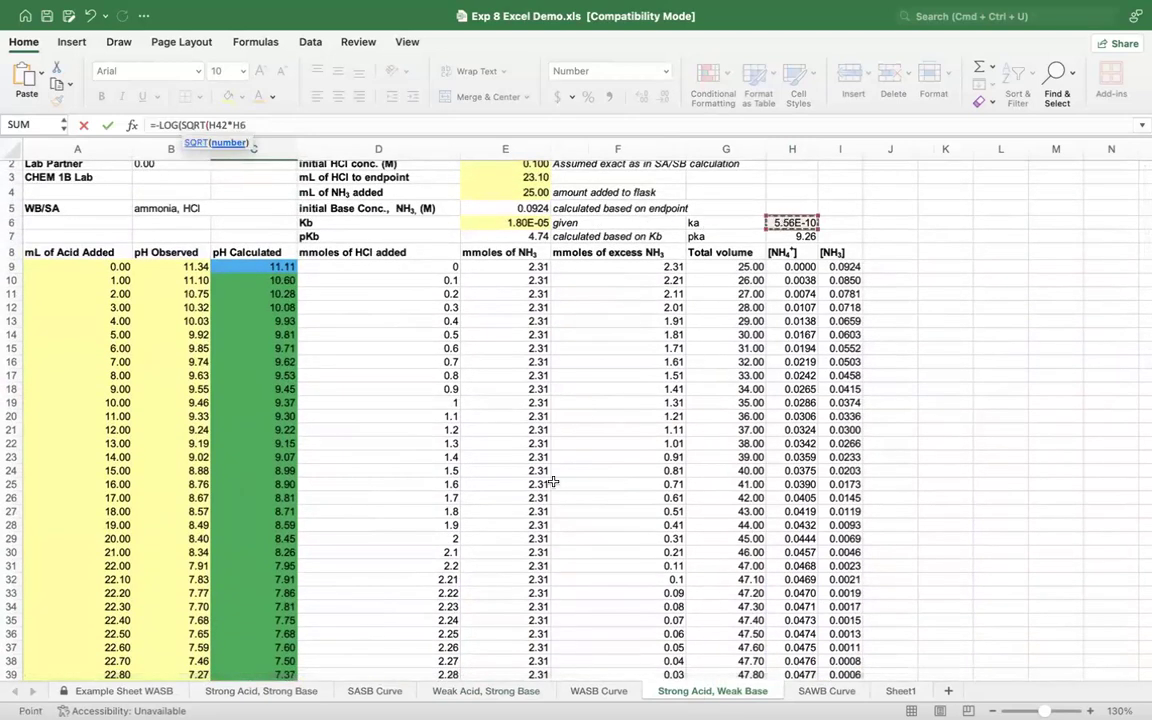
{"action": "scroll", "coordinate": [553, 482], "scroll_direction": "down", "scroll_amount": 7}
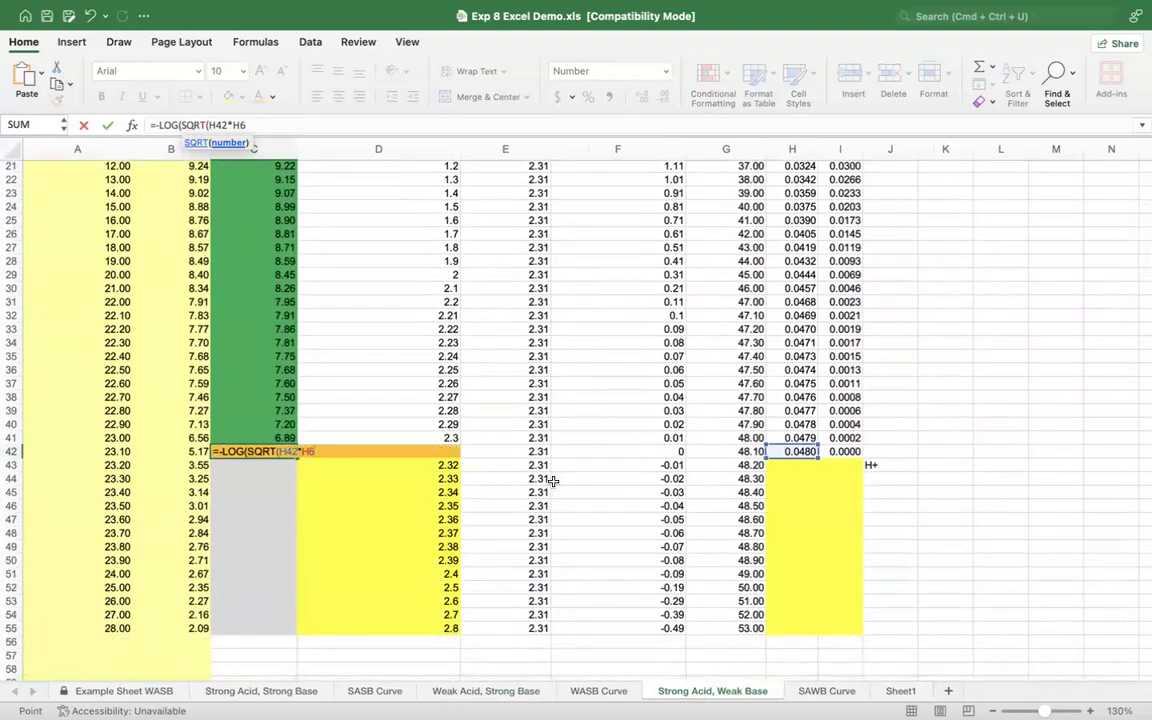
{"action": "type", "text": "))"}
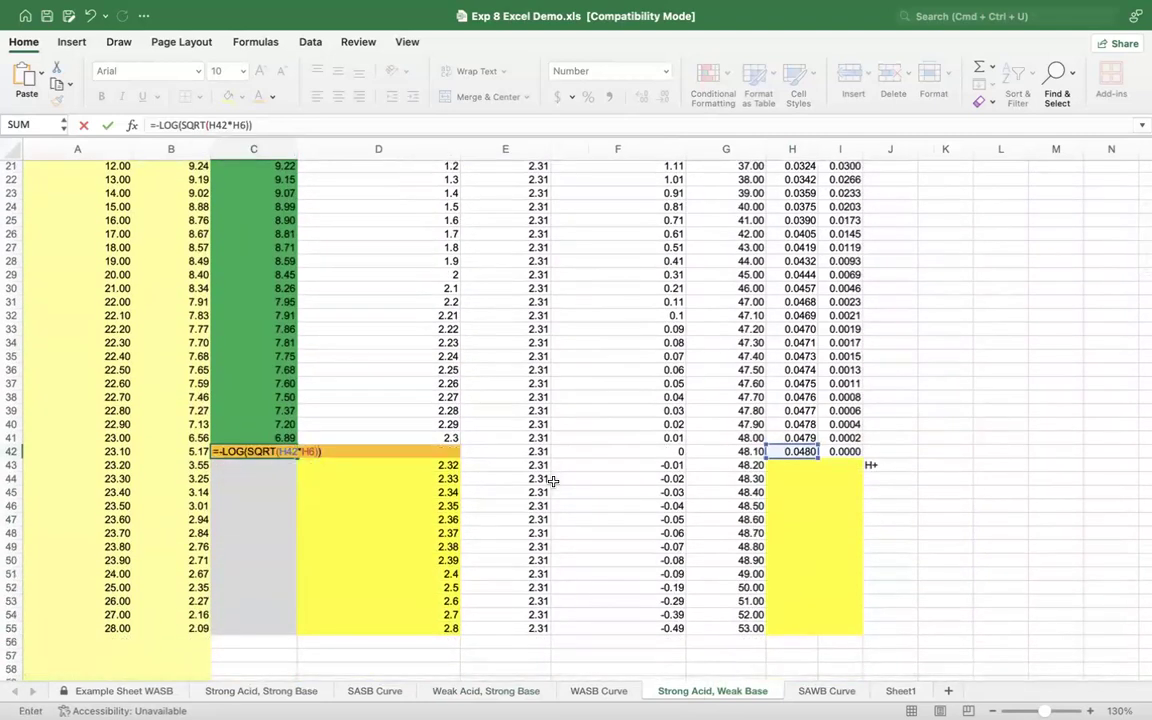
{"action": "key", "text": "Return"}
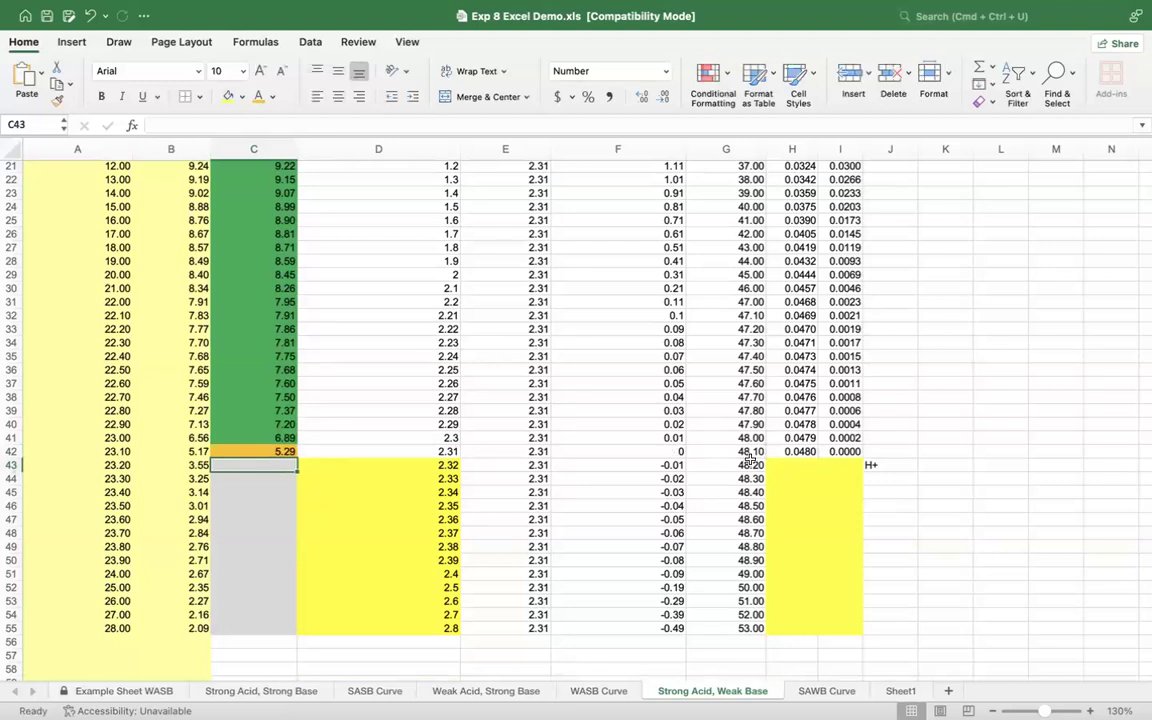
Step: Examine the excess NH3 formula in F43 and the excess mmoles and total volumes in rows 43 to 55
{"action": "left_click", "coordinate": [836, 465]}
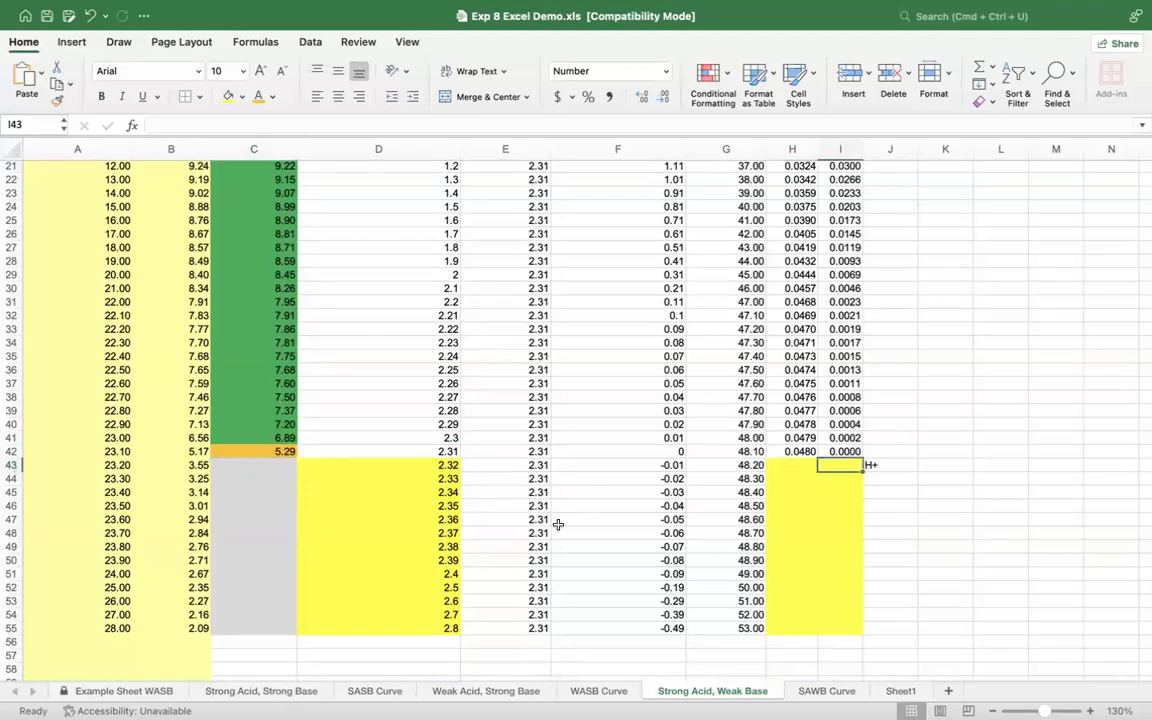
{"action": "left_click", "coordinate": [652, 465]}
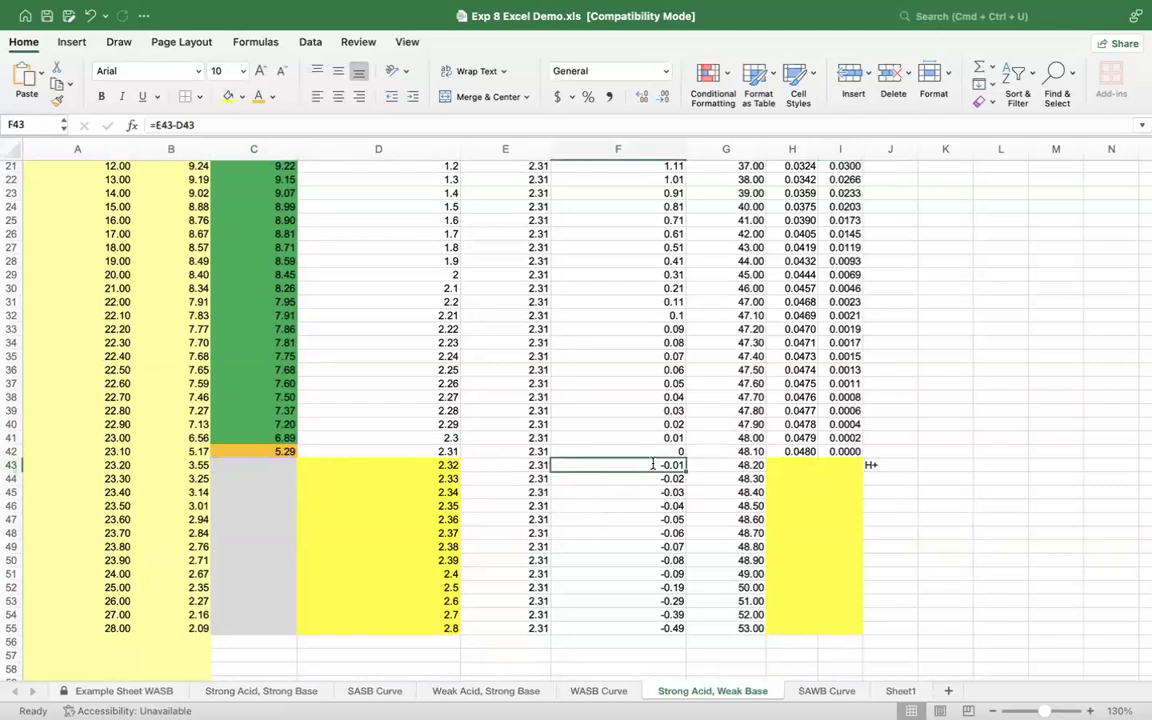
{"action": "double_click", "coordinate": [652, 465]}
{"action": "key", "text": "Return"}
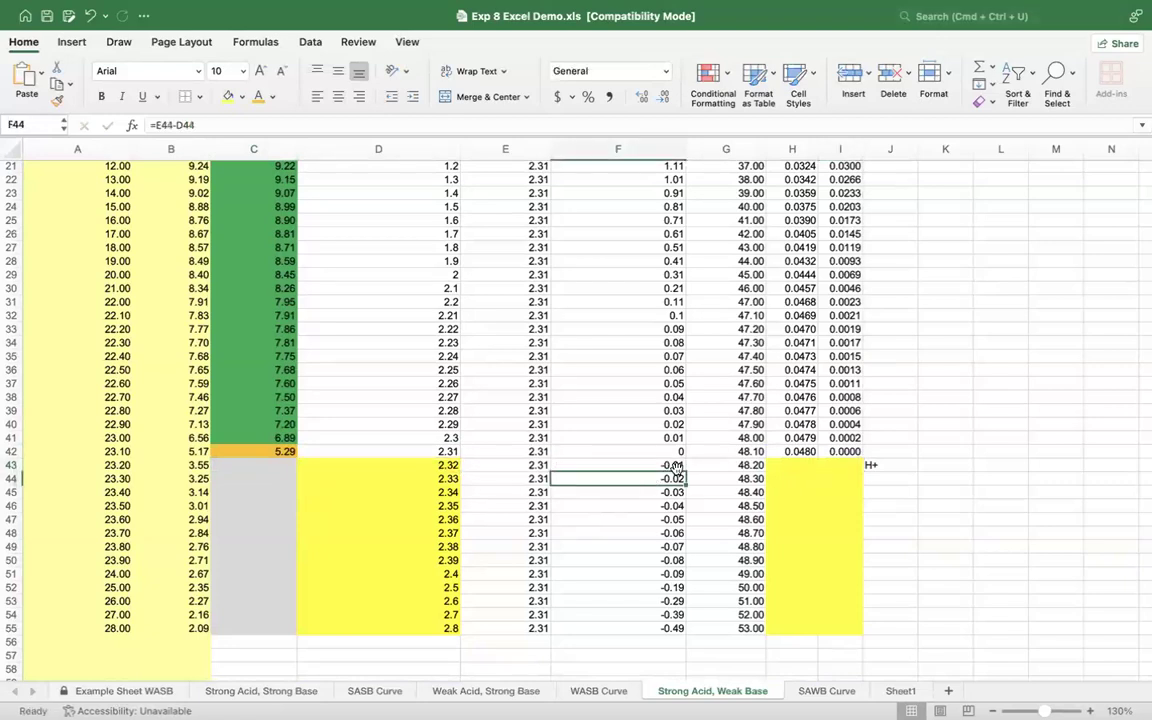
{"action": "left_click_drag", "start_coordinate": [653, 465], "coordinate": [670, 627]}
{"action": "left_click_drag", "start_coordinate": [742, 465], "coordinate": [740, 625]}
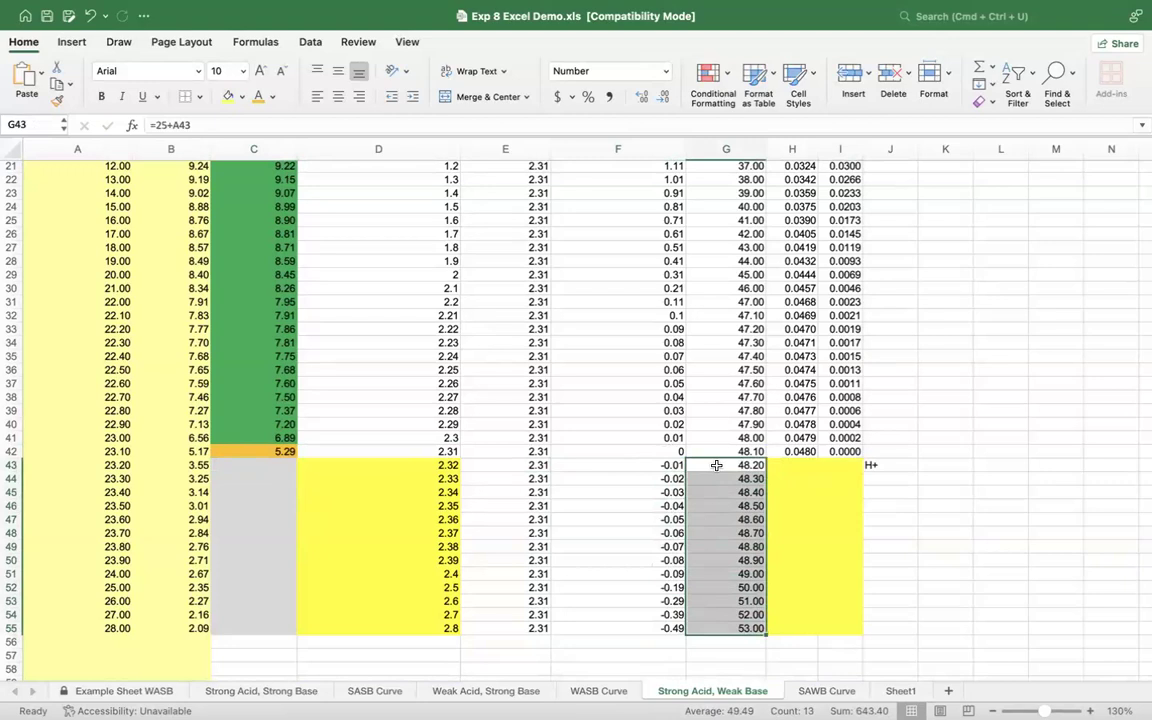
Step: Calculate the excess H+ concentration in I43 from the excess mmoles and total volume, =-1*(F43/G43)
{"action": "left_click", "coordinate": [792, 465]}
{"action": "left_click", "coordinate": [841, 467]}
{"action": "type", "text": "="}
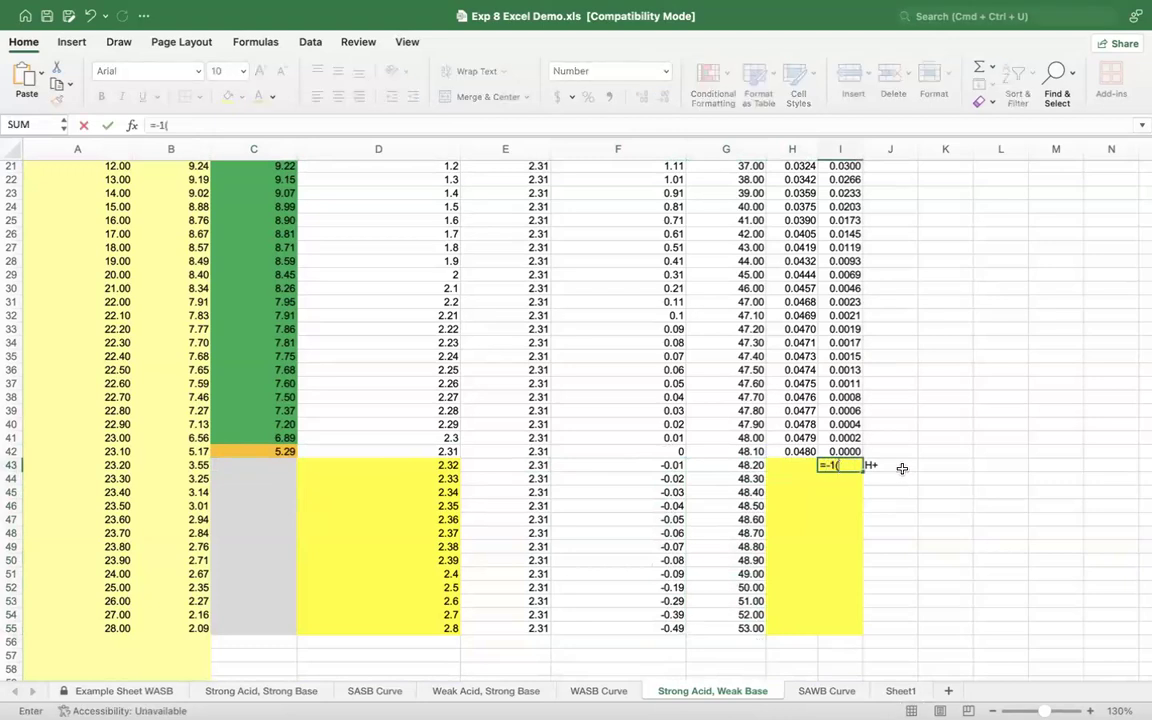
{"action": "type", "text": "-1*("}
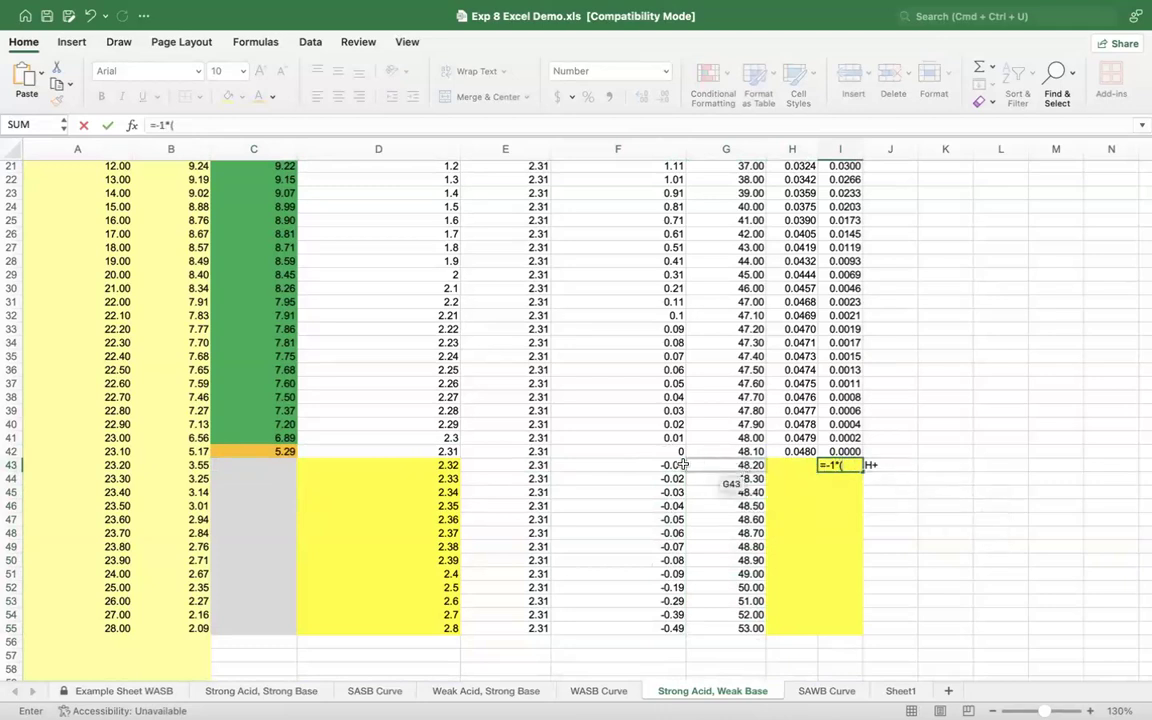
{"action": "left_click", "coordinate": [654, 462]}
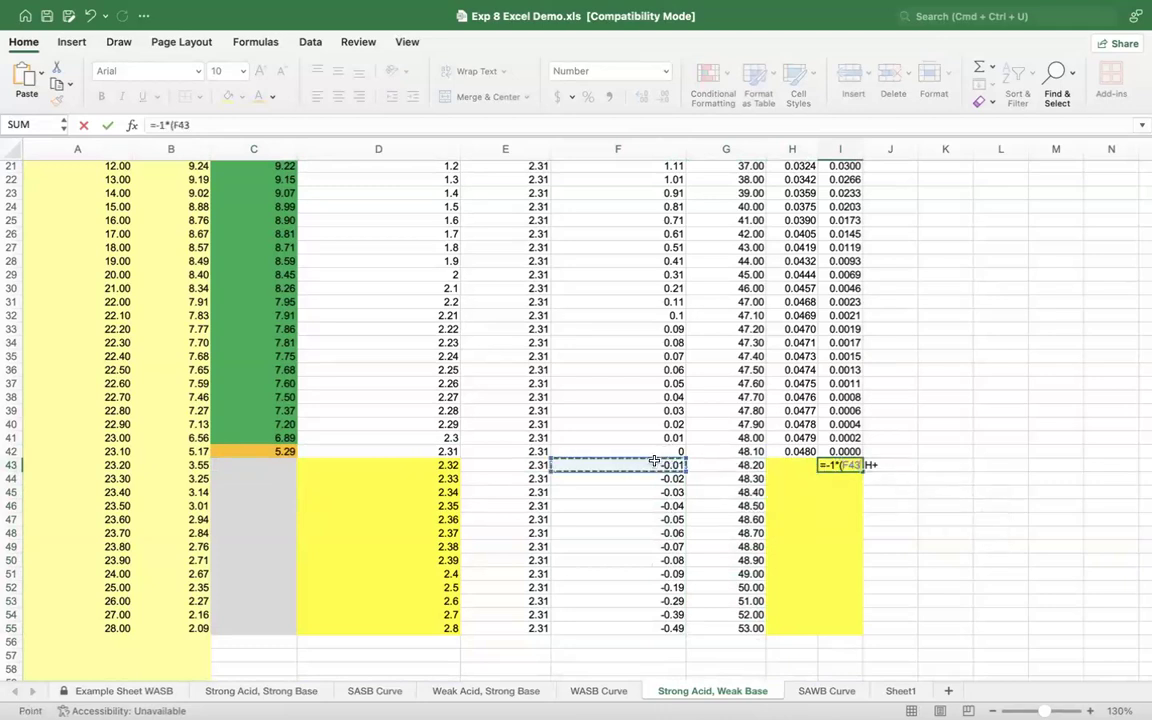
{"action": "type", "text": "/"}
{"action": "left_click", "coordinate": [705, 467]}
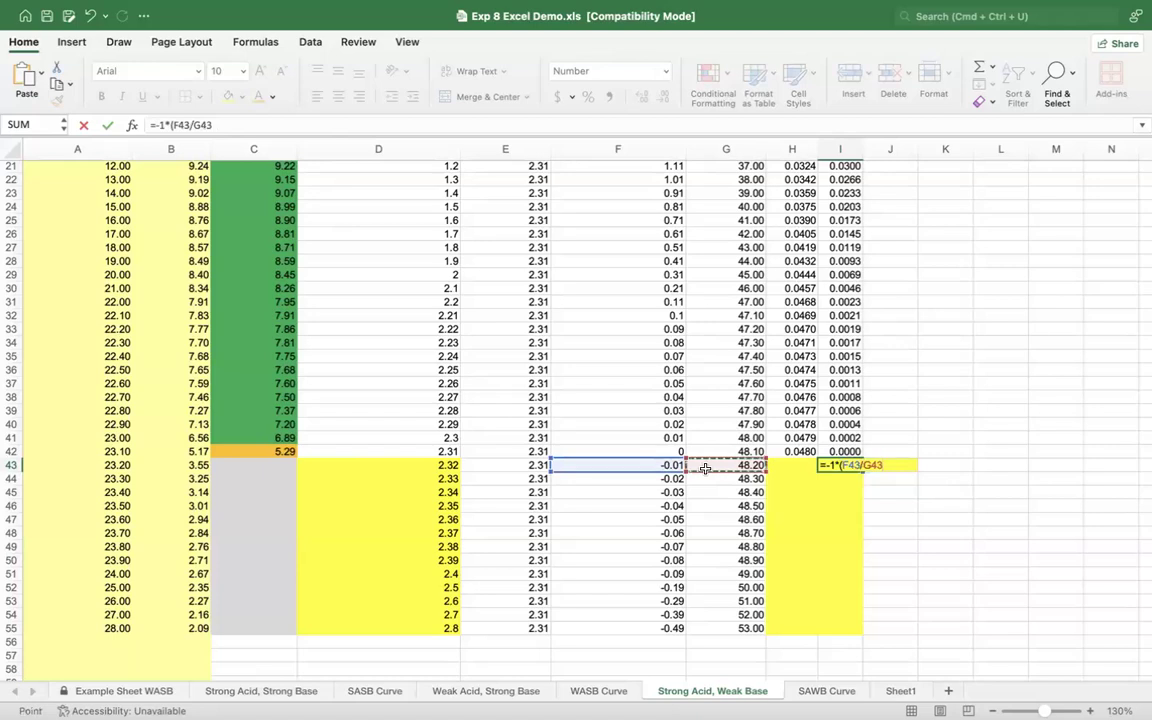
{"action": "key", "text": "Return"}
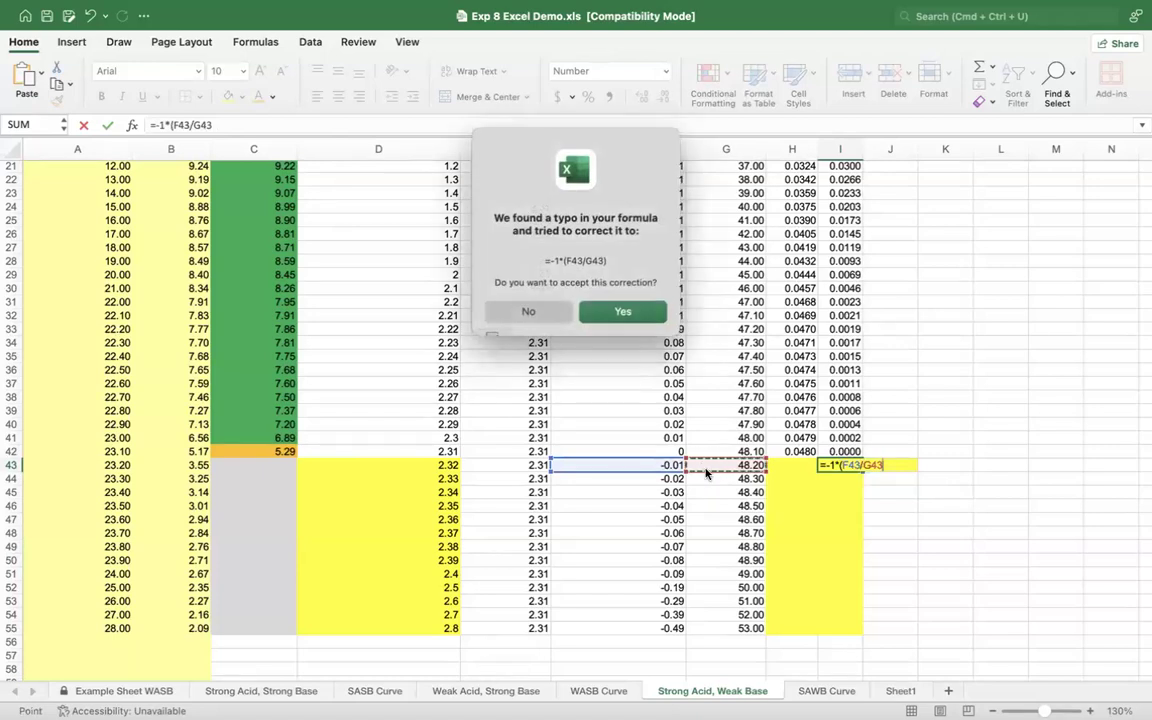
{"action": "left_click", "coordinate": [628, 311]}
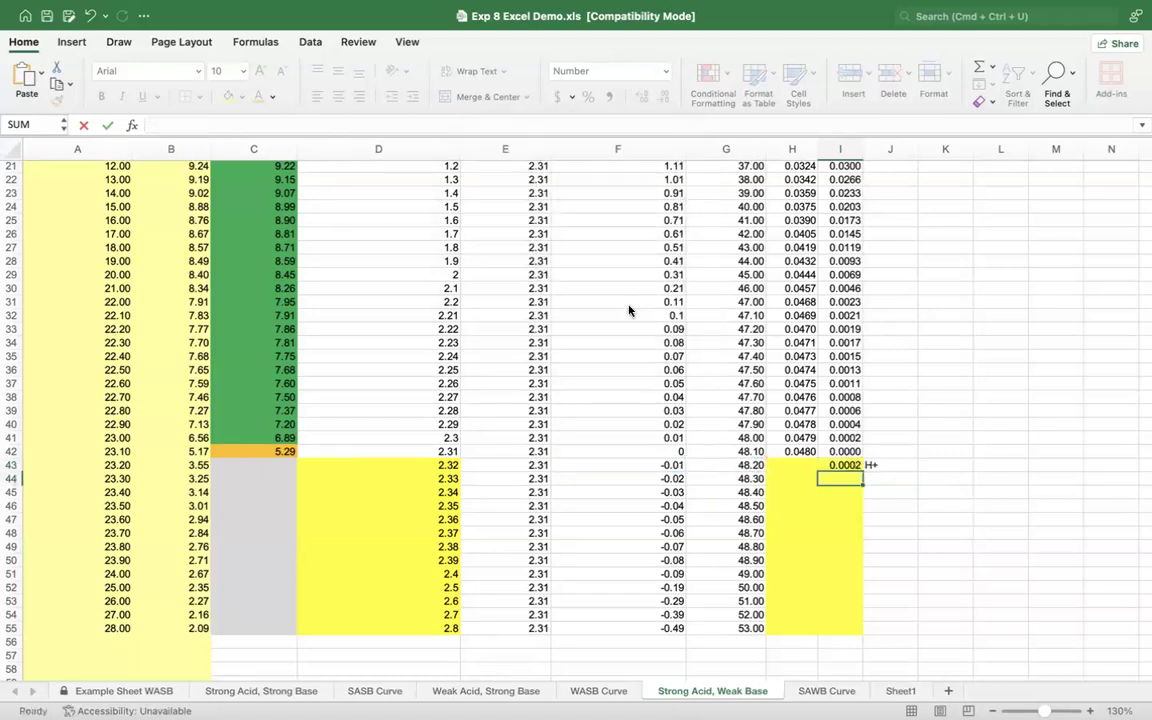
Step: Fill the H+ concentration formula from I43 down through I55 and check the filled cells
{"action": "left_click", "coordinate": [842, 464]}
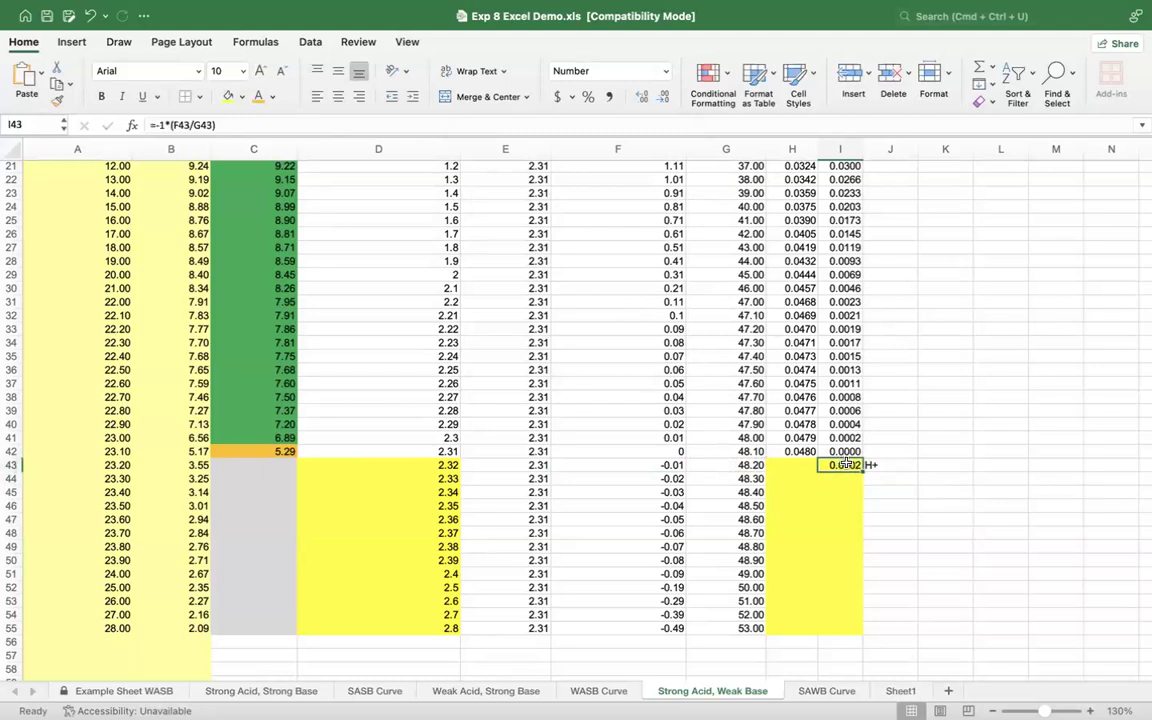
{"action": "left_click_drag", "start_coordinate": [862, 470], "coordinate": [878, 632]}
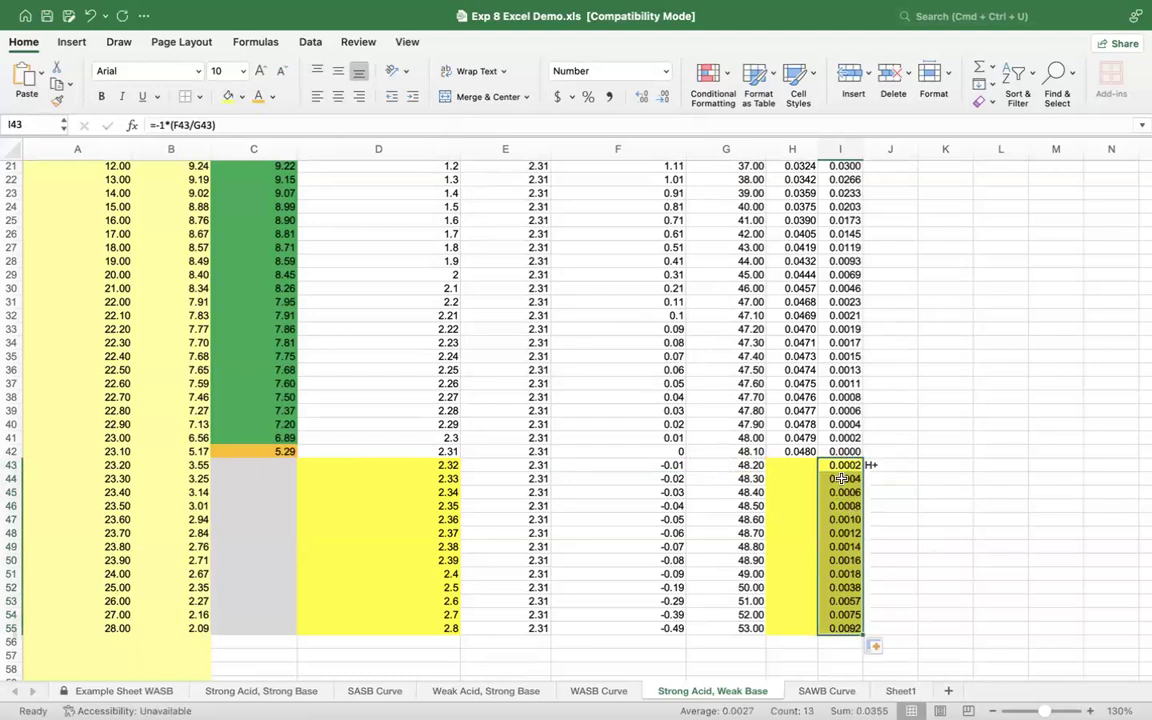
{"action": "left_click", "coordinate": [845, 519]}
{"action": "left_click", "coordinate": [846, 542]}
{"action": "left_click", "coordinate": [846, 568]}
{"action": "left_click", "coordinate": [846, 599]}
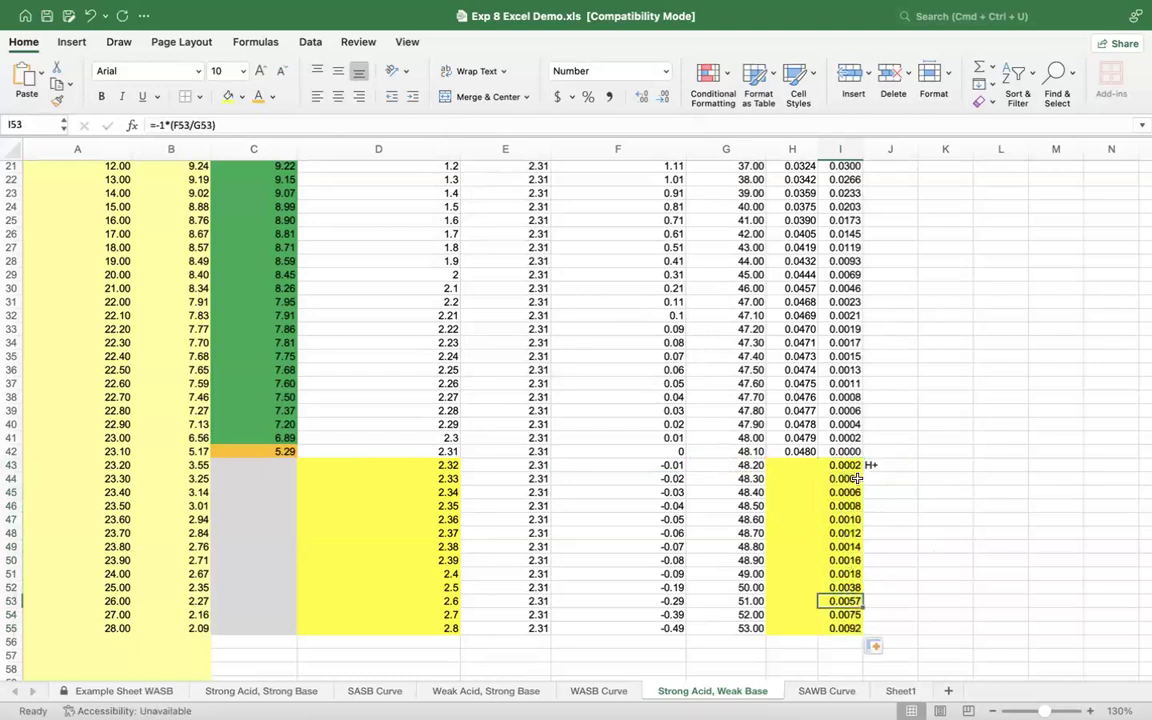
{"action": "left_click", "coordinate": [887, 466]}
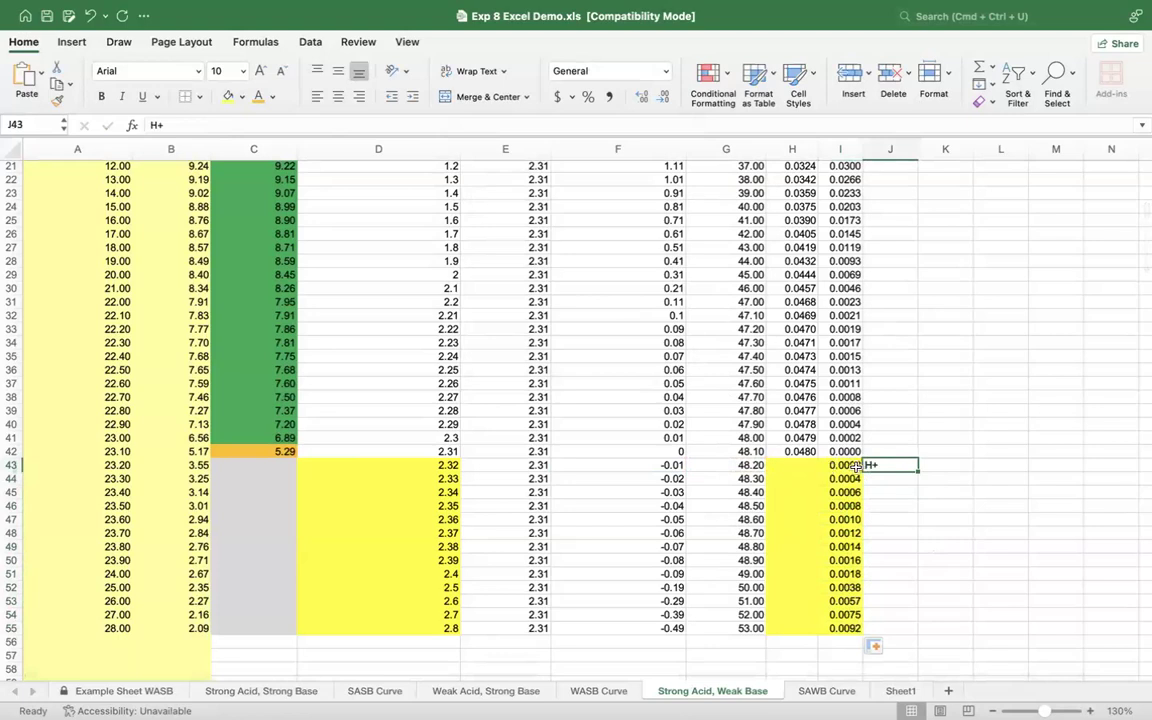
Step: Calculate the first pH past the equivalence point in C43 from the H+ concentration, =-LOG(I43)
{"action": "left_click", "coordinate": [243, 465]}
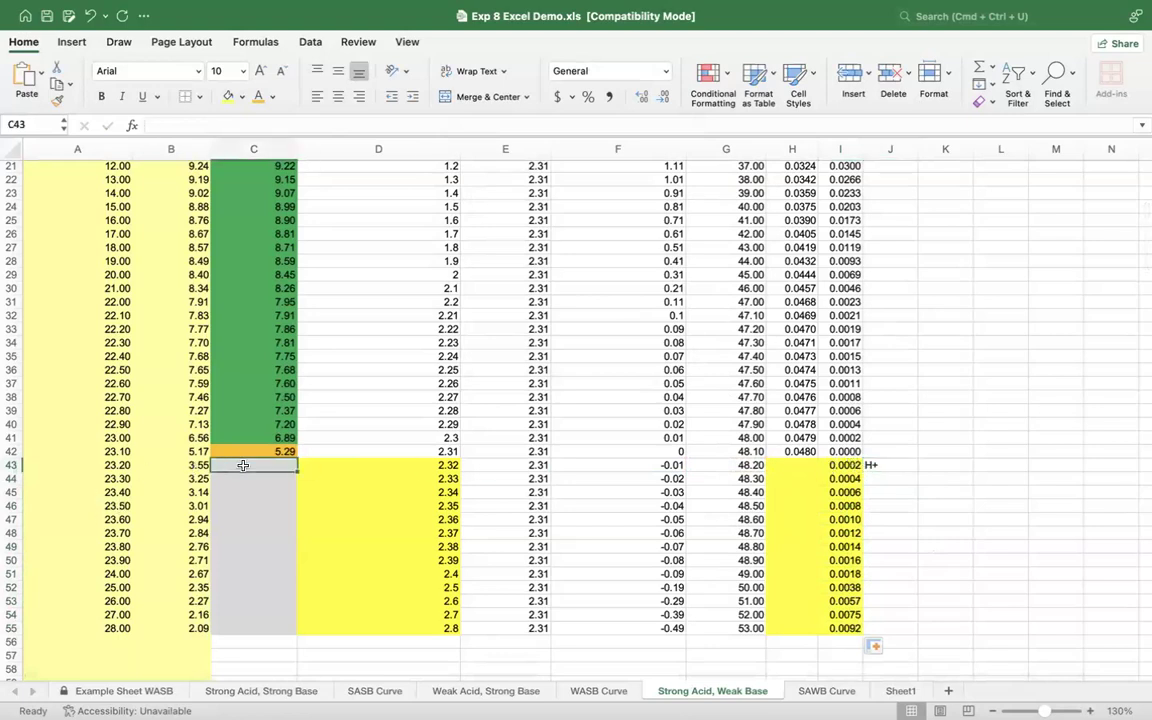
{"action": "type", "text": "="}
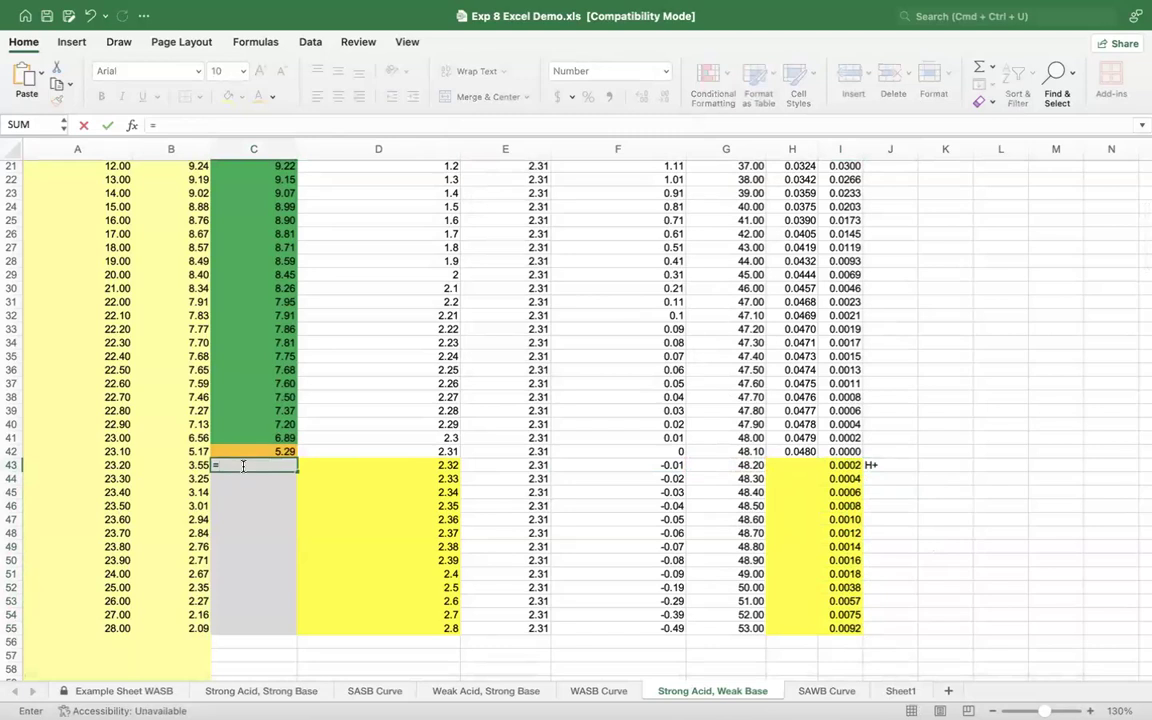
{"action": "type", "text": "-log"}
{"action": "key", "text": "Tab"}
{"action": "left_click", "coordinate": [843, 464]}
{"action": "key", "text": "Return"}
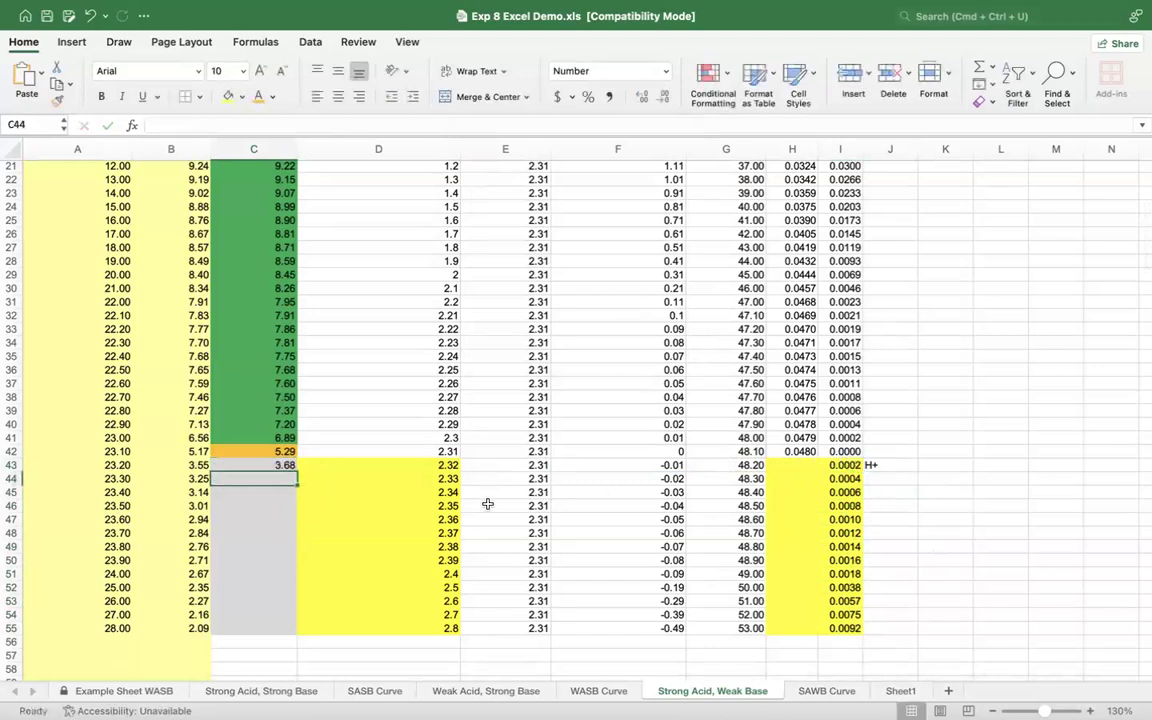
Step: Fill the excess-acid pH formula from C43 down through C55
{"action": "left_click", "coordinate": [288, 467]}
{"action": "left_click_drag", "start_coordinate": [294, 467], "coordinate": [296, 632]}
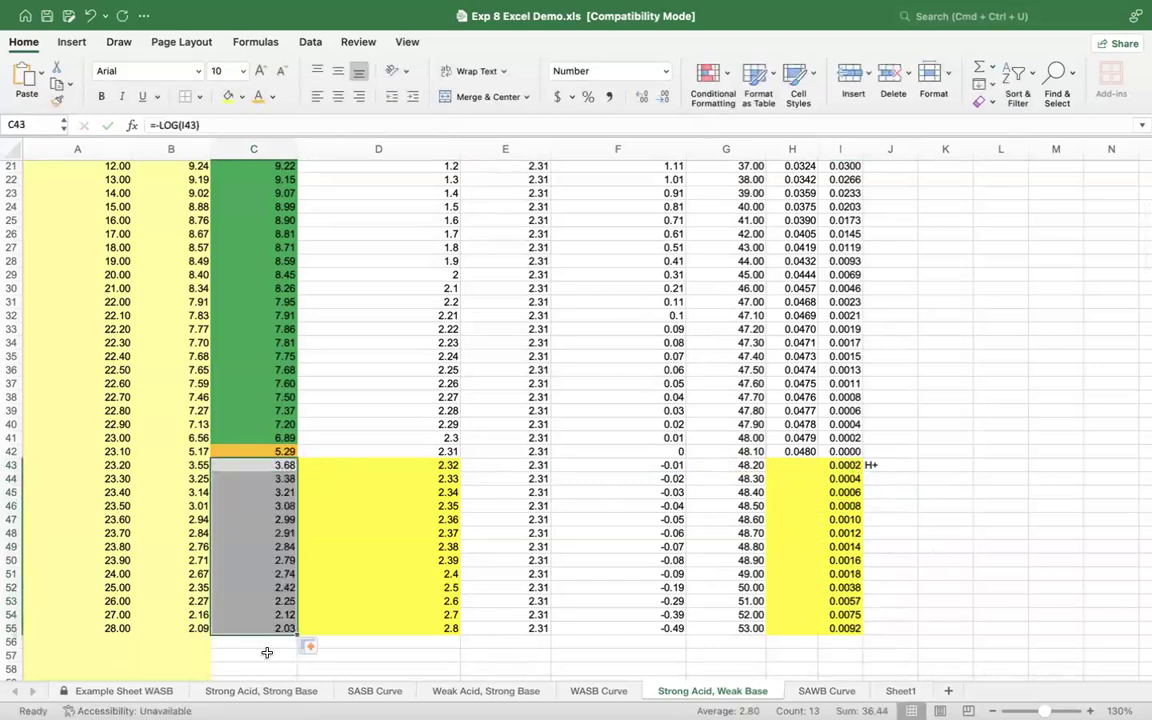
{"action": "left_click", "coordinate": [267, 653]}
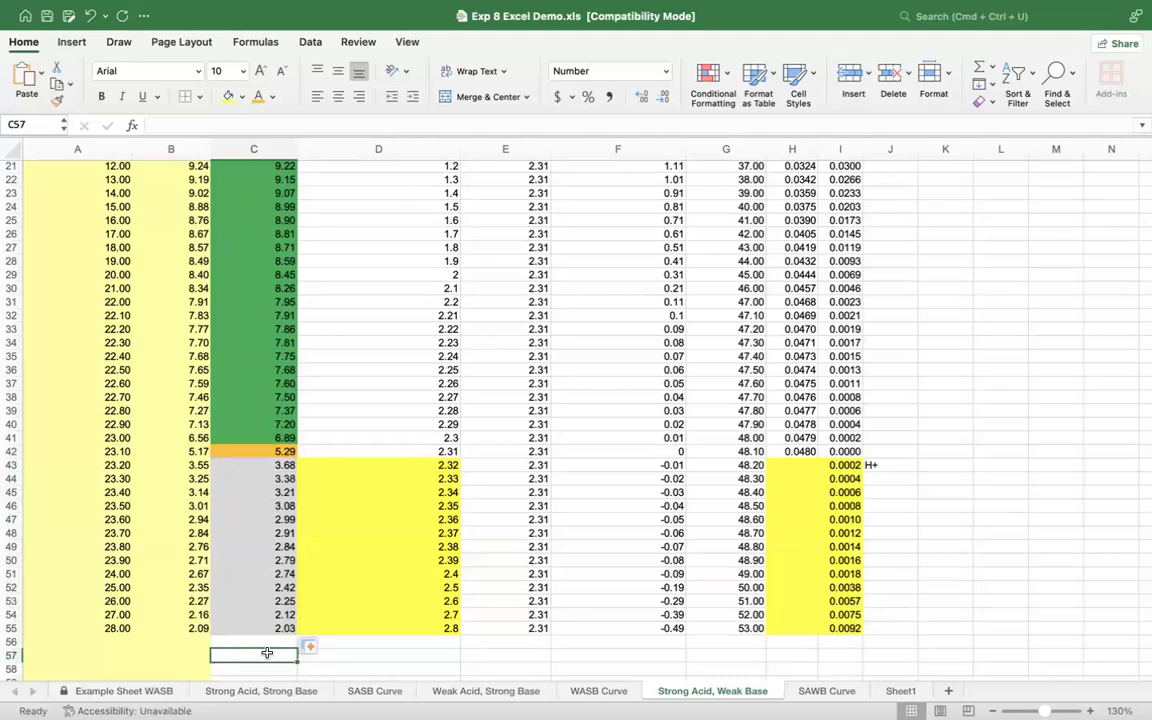
Step: Compare observed and calculated pH on the SAWB Curve chart, and review the columns of the Strong Acid, Weak Base sheet
{"action": "left_click", "coordinate": [837, 692]}
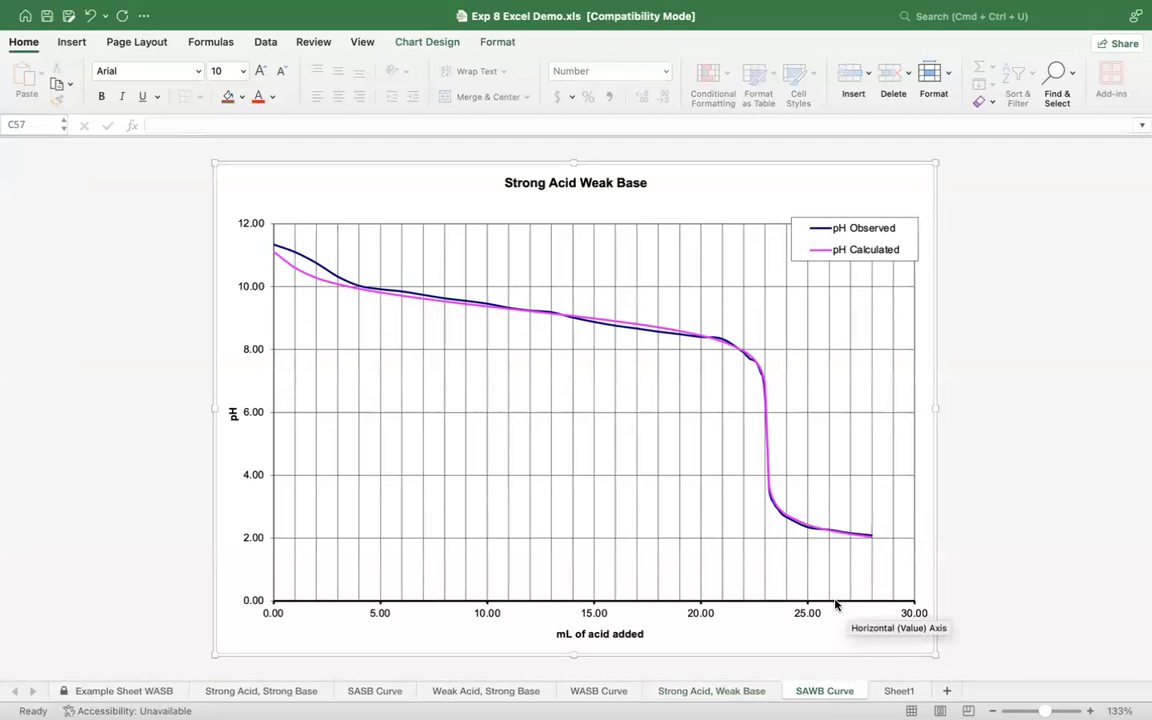
{"action": "left_click", "coordinate": [748, 690]}
{"action": "scroll", "coordinate": [785, 496], "scroll_direction": "up", "scroll_amount": 10}
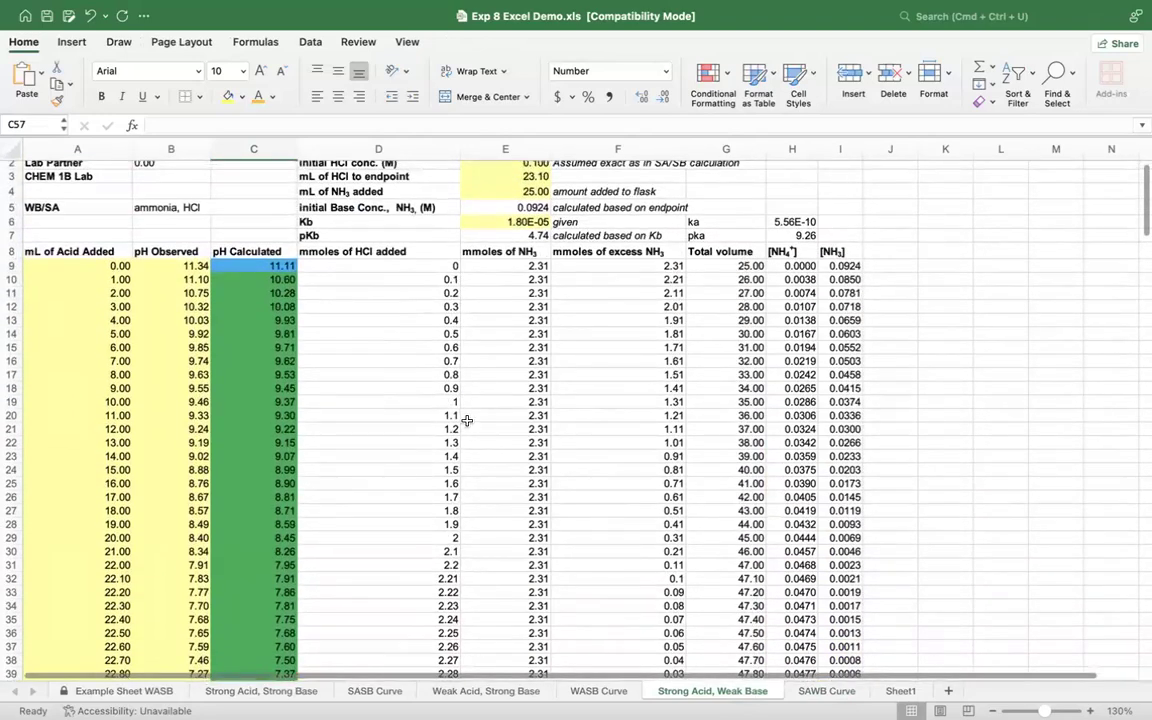
{"action": "scroll", "coordinate": [467, 420], "scroll_direction": "up", "scroll_amount": 1}
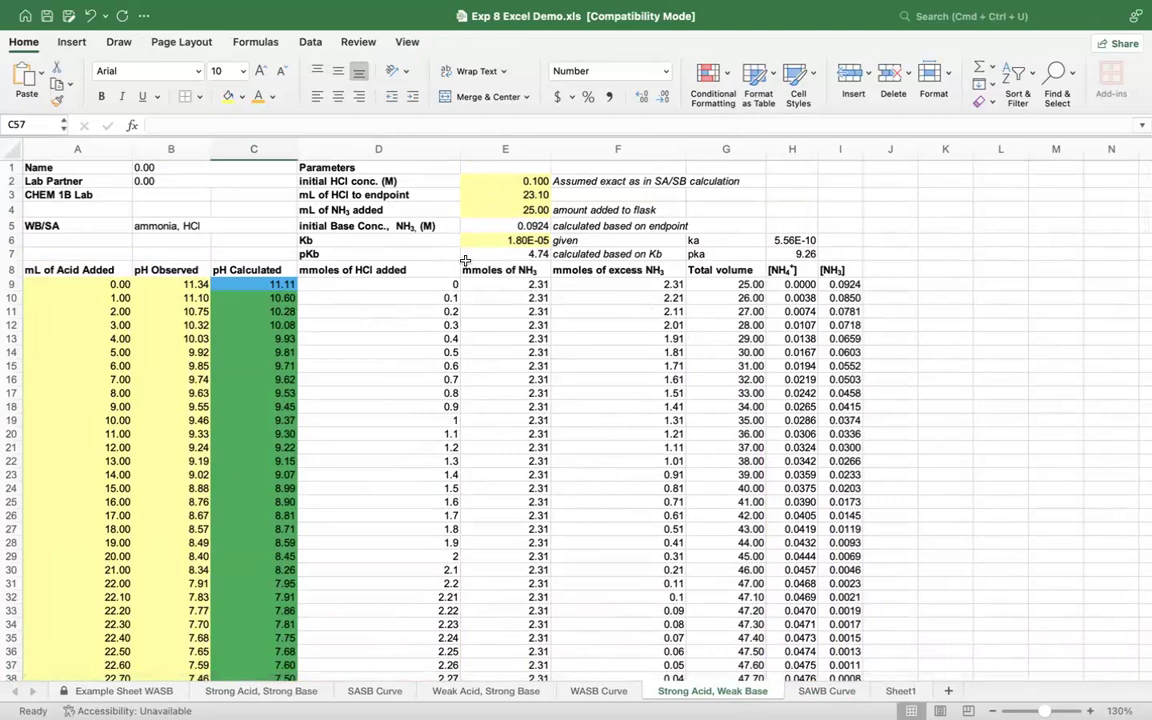
{"action": "scroll", "coordinate": [260, 348], "scroll_direction": "down", "scroll_amount": 10}
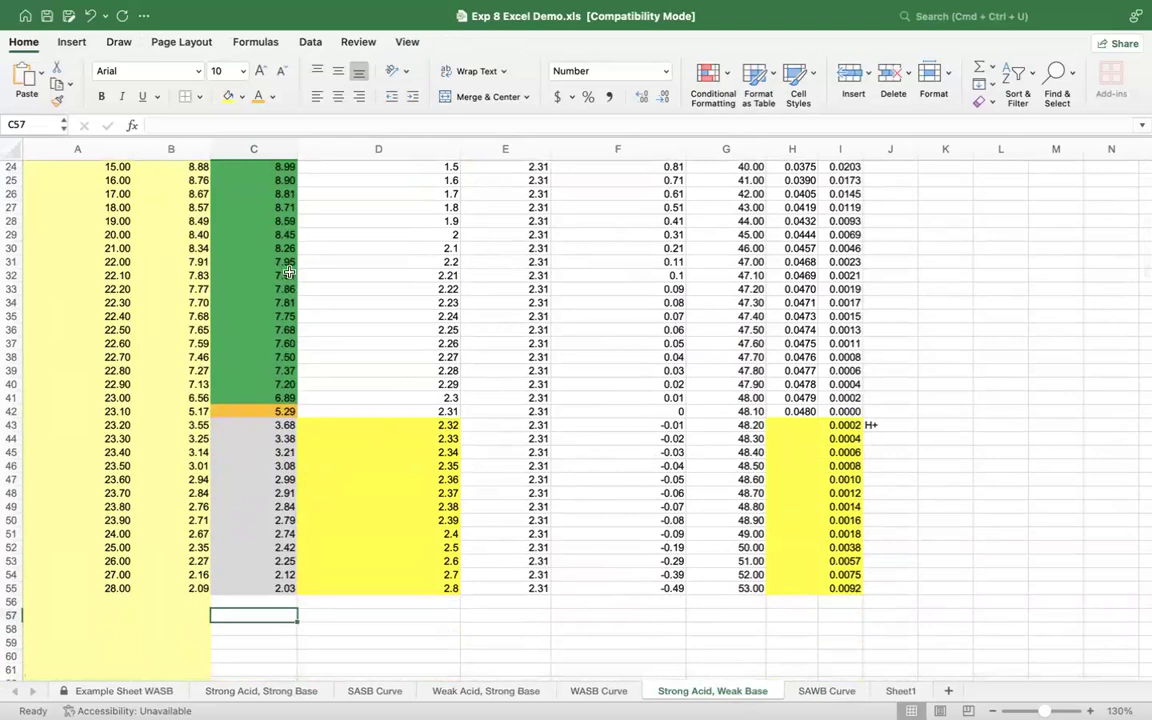
{"action": "scroll", "coordinate": [289, 271], "scroll_direction": "up", "scroll_amount": 5}
{"action": "scroll", "coordinate": [289, 271], "scroll_direction": "up", "scroll_amount": 8}
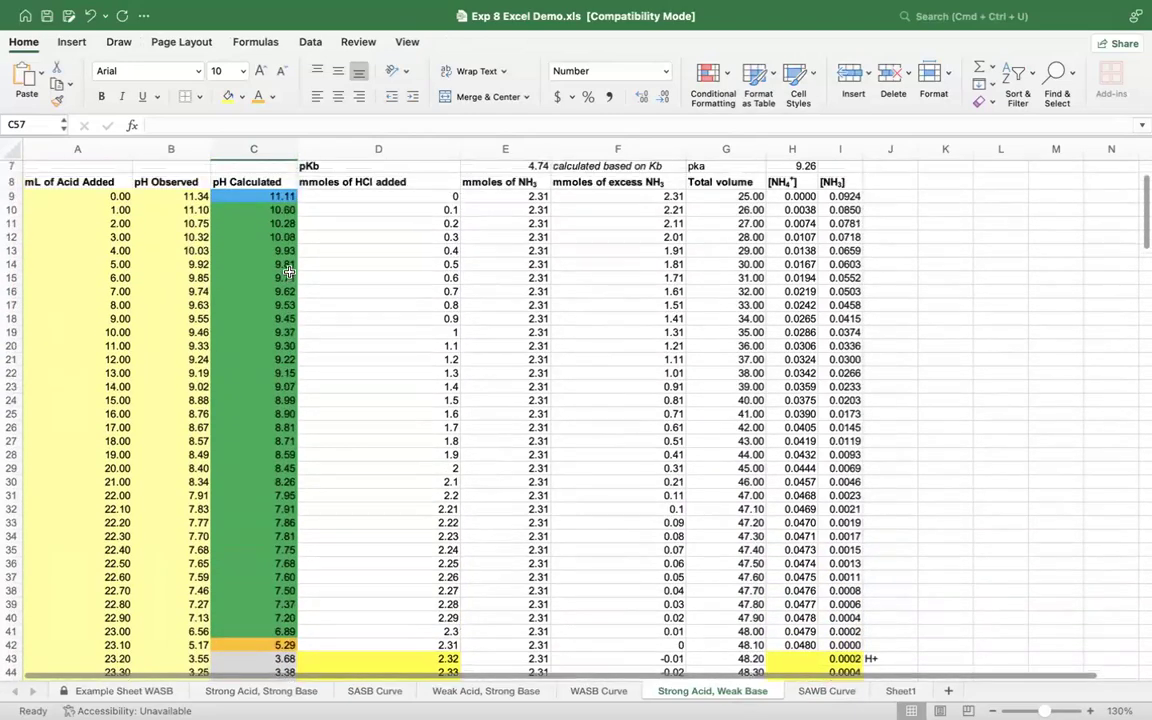
{"action": "scroll", "coordinate": [289, 271], "scroll_direction": "down", "scroll_amount": 3}
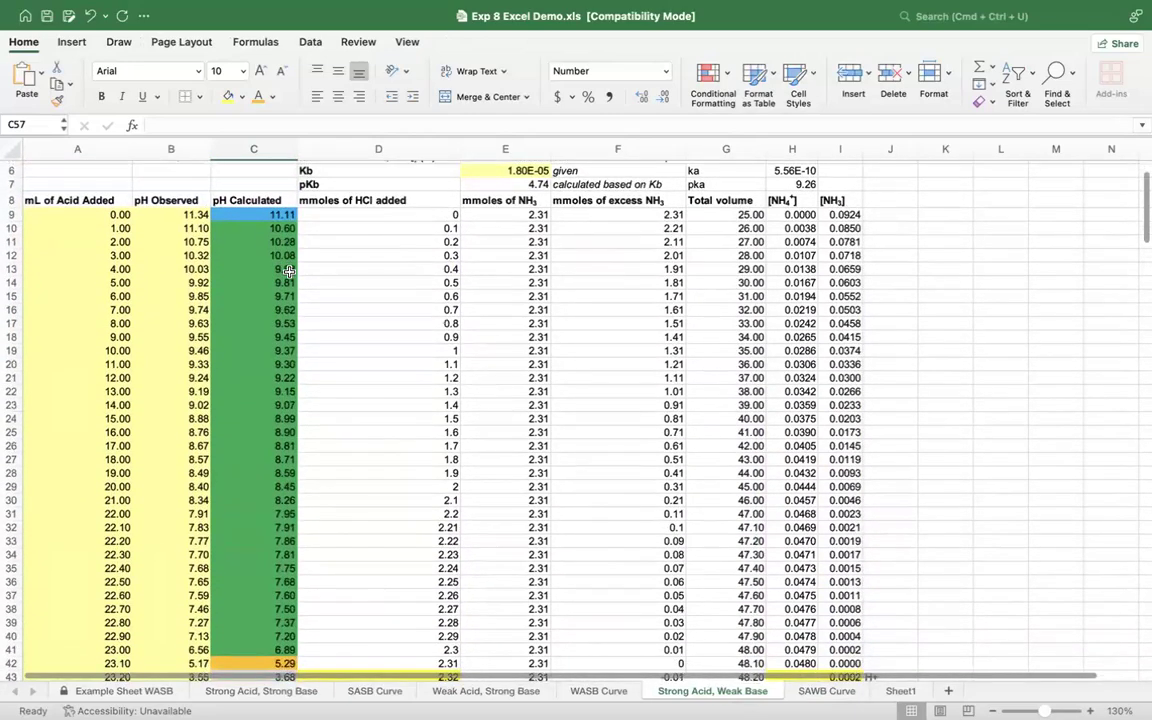
{"action": "scroll", "coordinate": [244, 232], "scroll_direction": "down", "scroll_amount": 7}
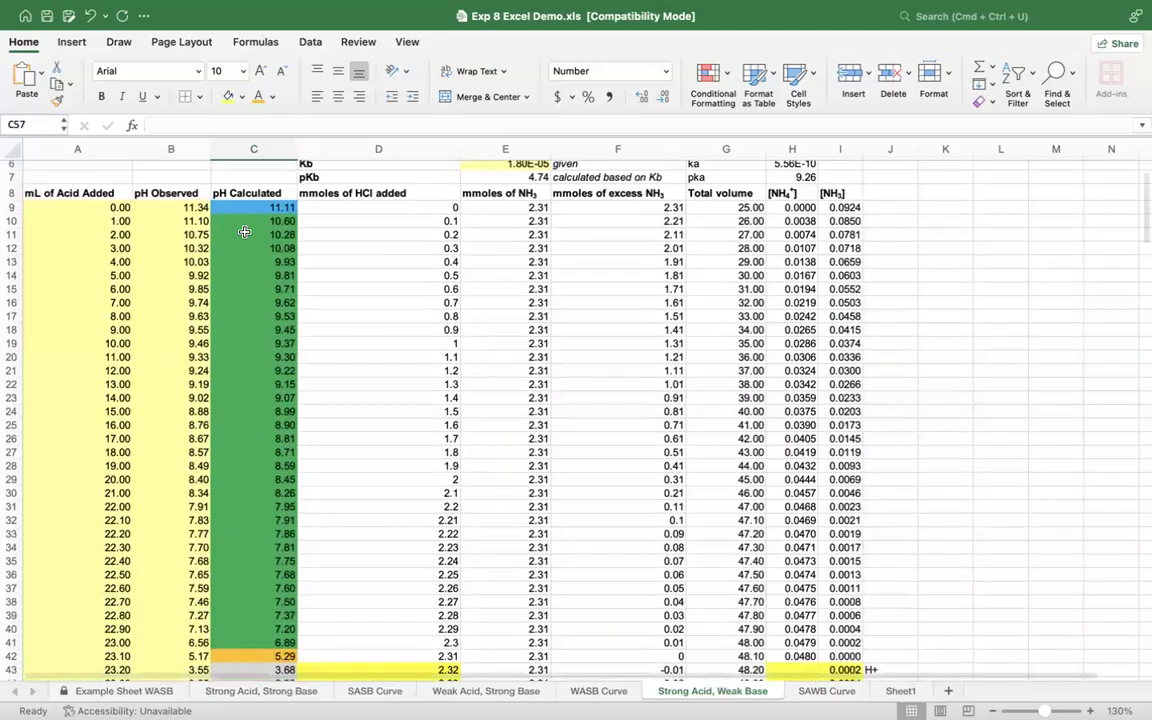
{"action": "scroll", "coordinate": [244, 232], "scroll_direction": "down", "scroll_amount": 5}
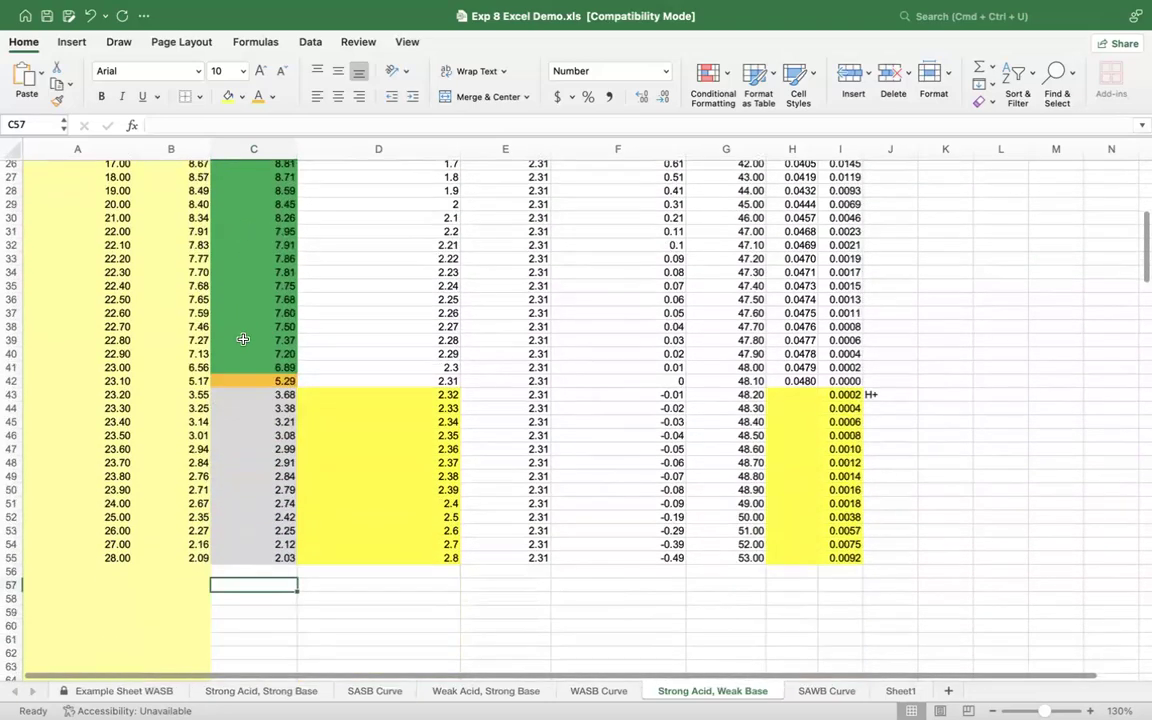
{"action": "scroll", "coordinate": [286, 286], "scroll_direction": "up", "scroll_amount": 12}
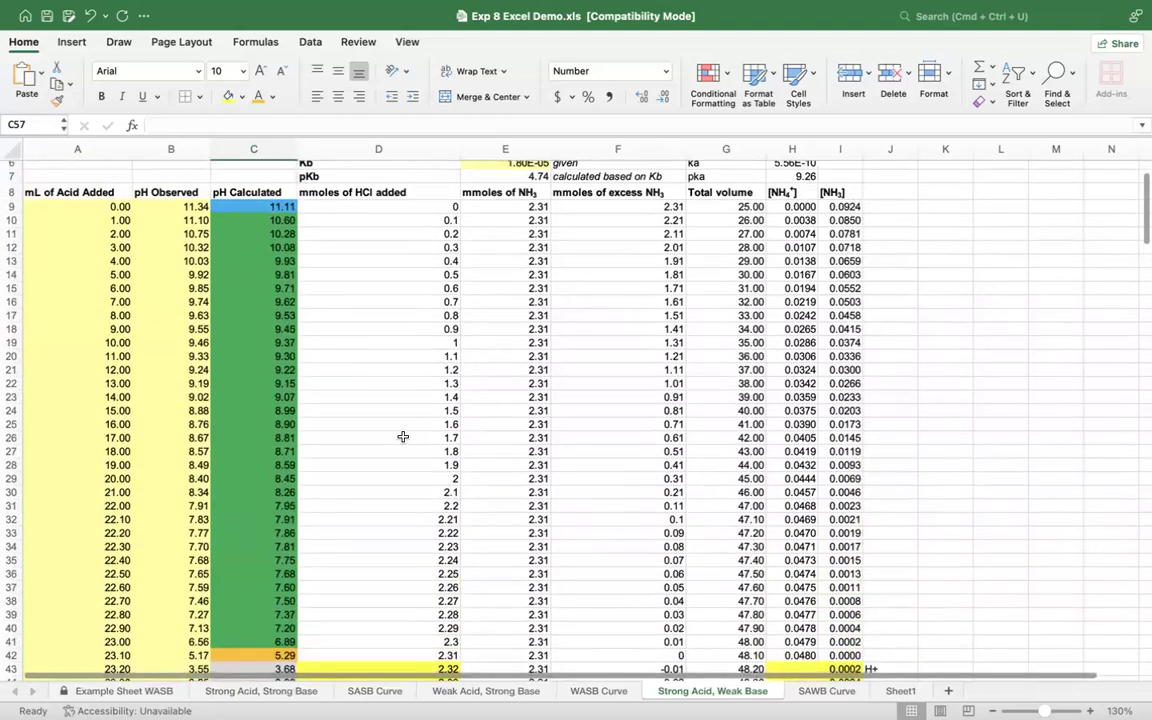
{"action": "scroll", "coordinate": [402, 437], "scroll_direction": "down", "scroll_amount": 2}
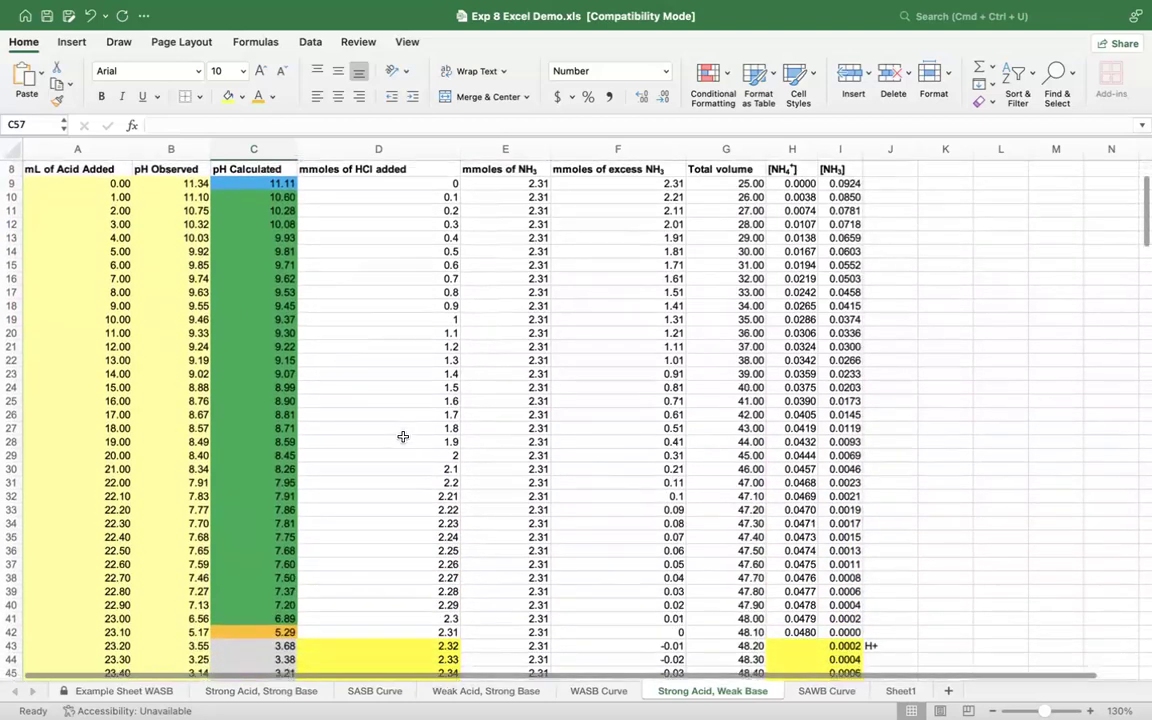
Step: Examine the calculated pH formulas for the initial point in C9, the equivalence point in C42 and the excess-acid region in C44
{"action": "left_click", "coordinate": [73, 185]}
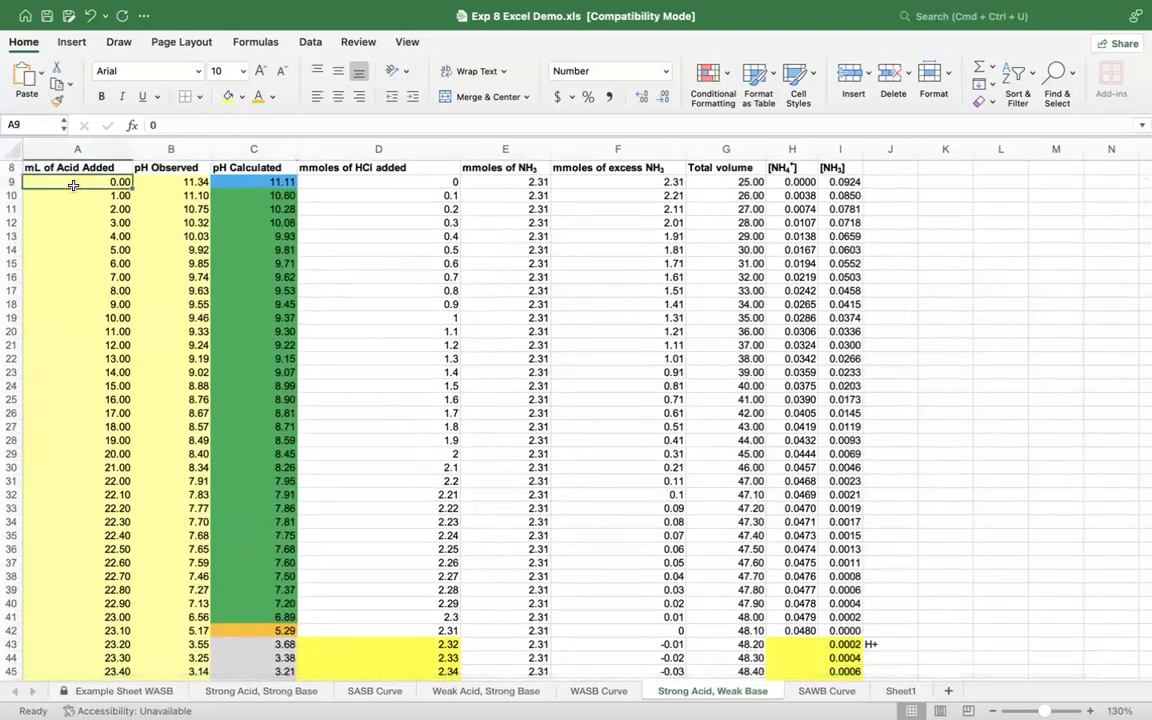
{"action": "left_click", "coordinate": [213, 180]}
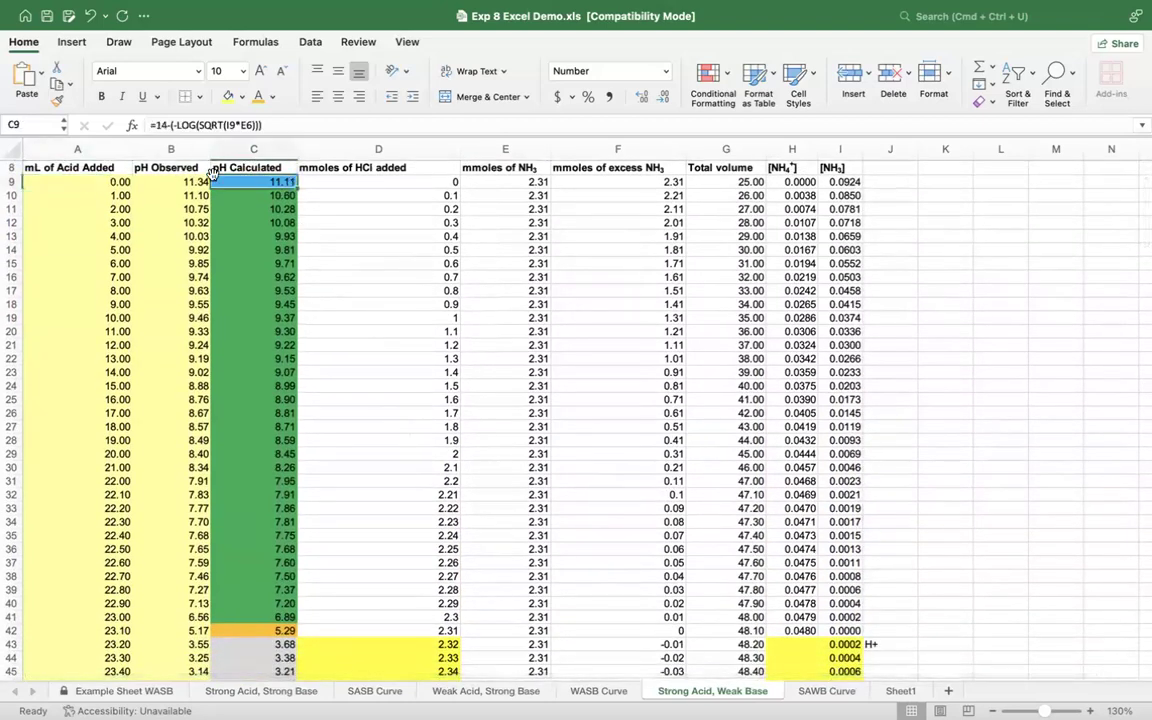
{"action": "left_click", "coordinate": [94, 178]}
{"action": "scroll", "coordinate": [295, 382], "scroll_direction": "down", "scroll_amount": 5}
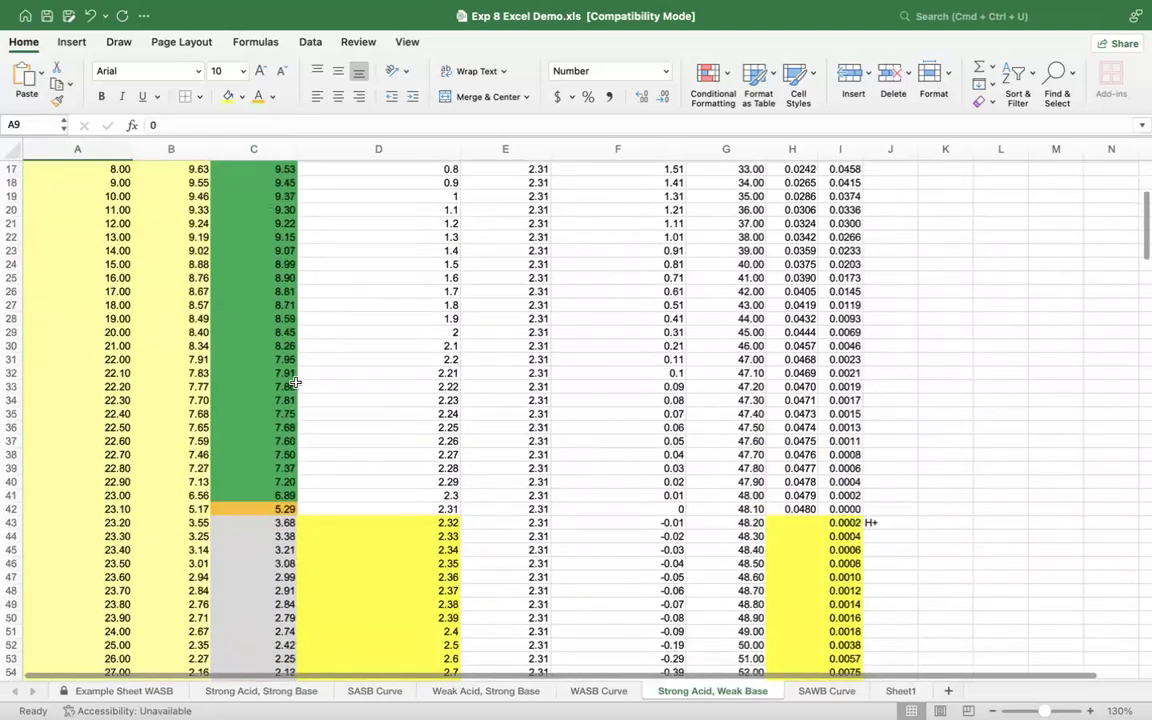
{"action": "left_click", "coordinate": [631, 510]}
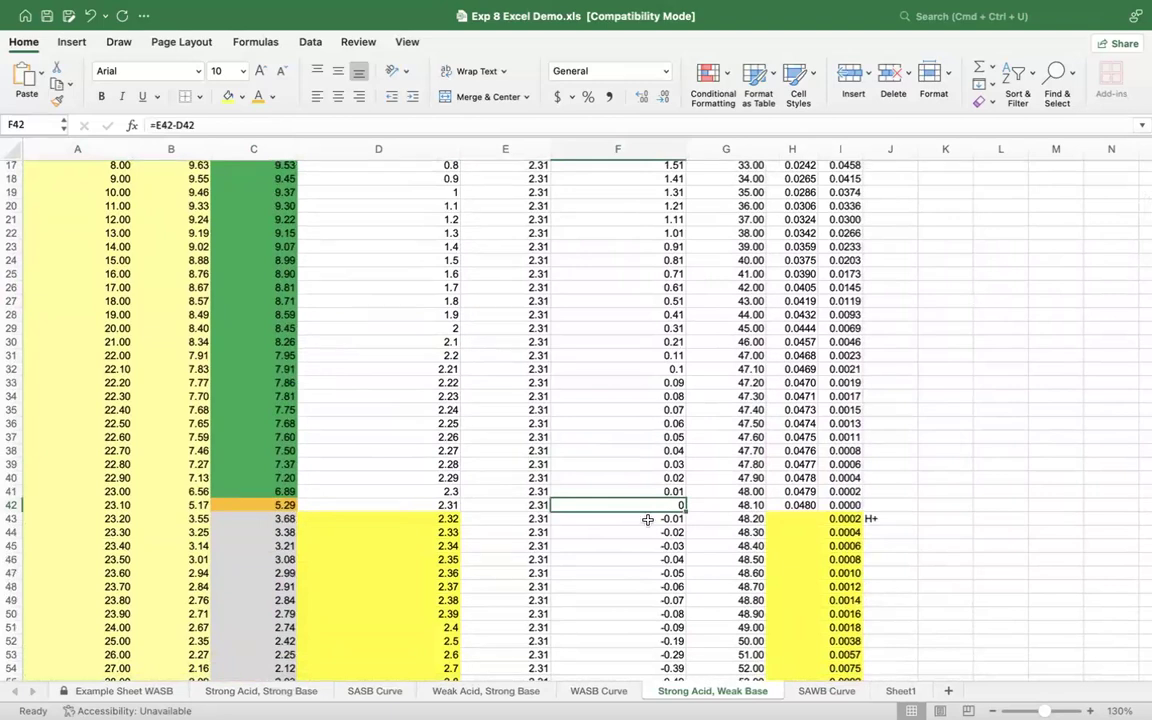
{"action": "left_click", "coordinate": [241, 504]}
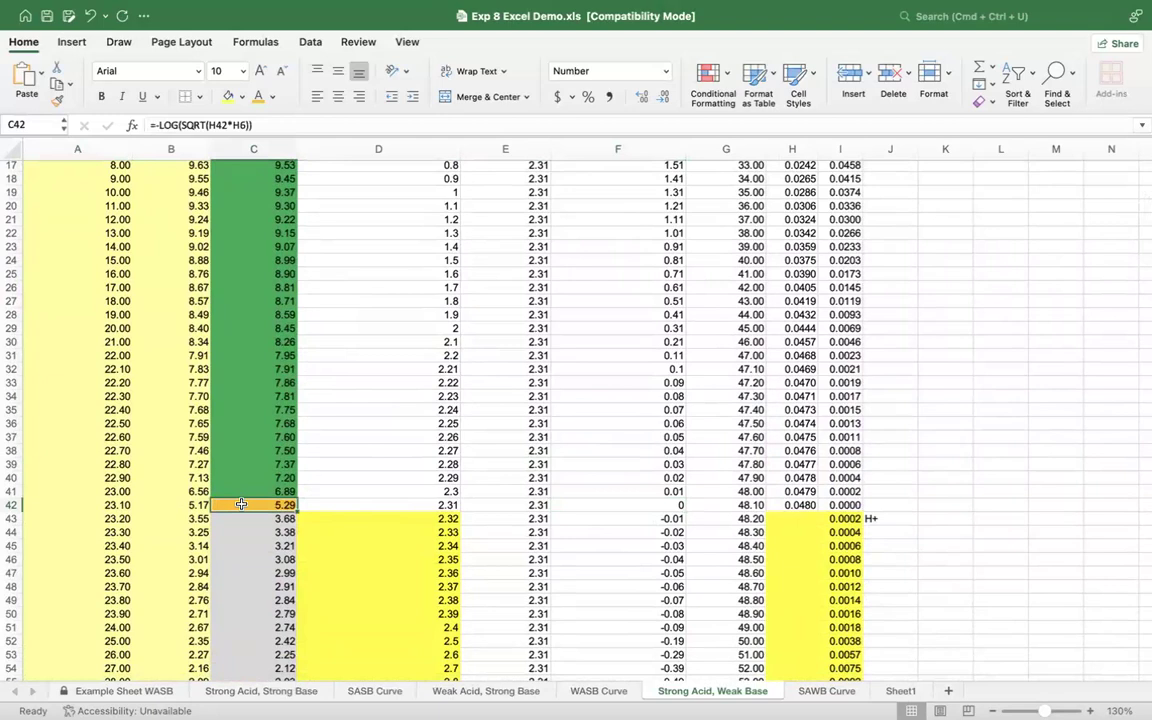
{"action": "scroll", "coordinate": [254, 480], "scroll_direction": "up", "scroll_amount": 5}
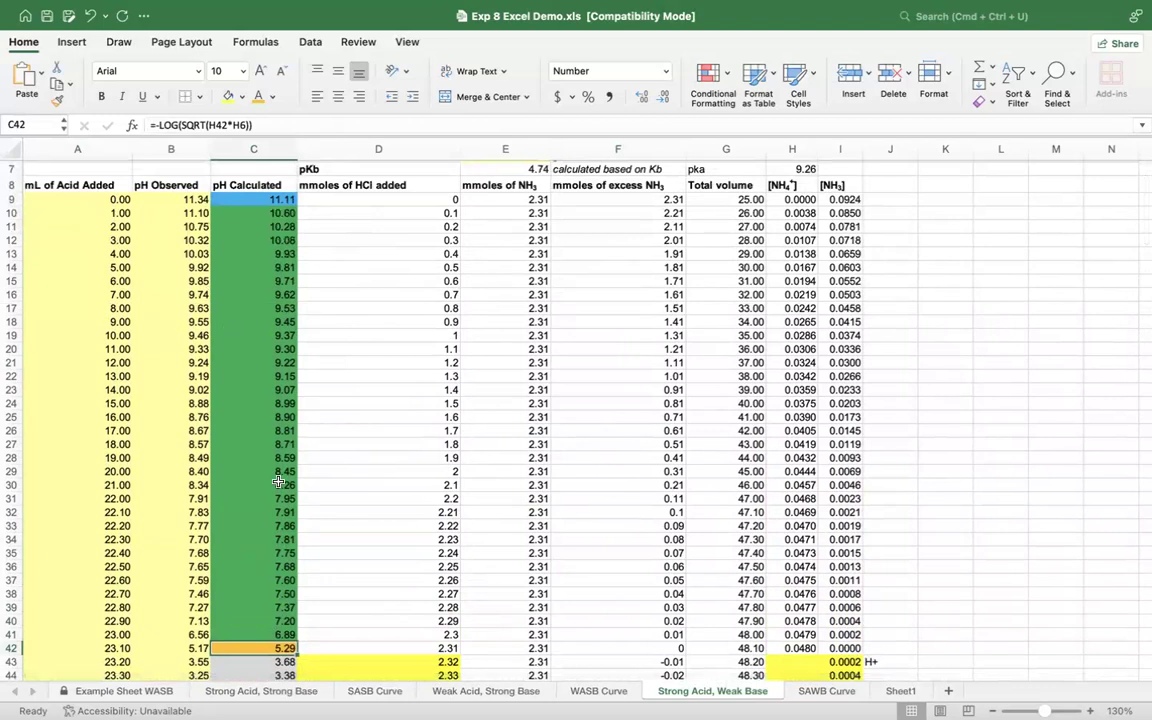
{"action": "scroll", "coordinate": [278, 483], "scroll_direction": "down", "scroll_amount": 6}
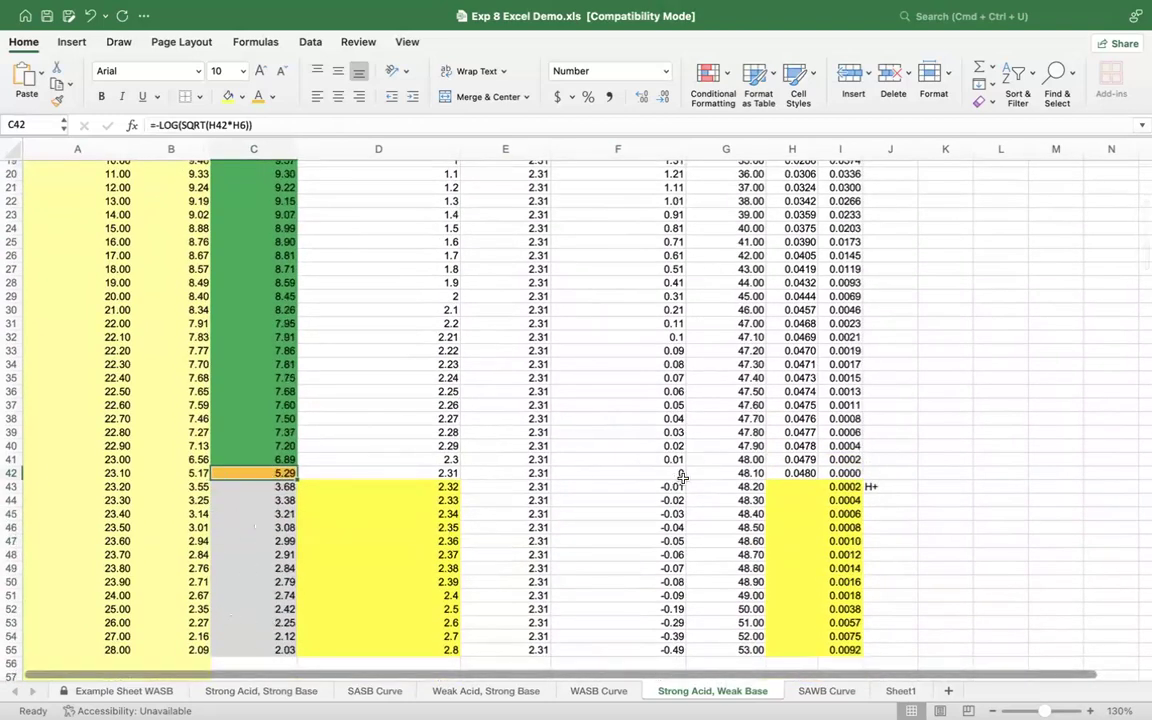
{"action": "mouse_move", "coordinate": [268, 500]}
{"action": "left_mouse_down"}
{"action": "mouse_move", "coordinate": [252, 622]}
{"action": "mouse_move", "coordinate": [256, 500]}
{"action": "left_mouse_up"}
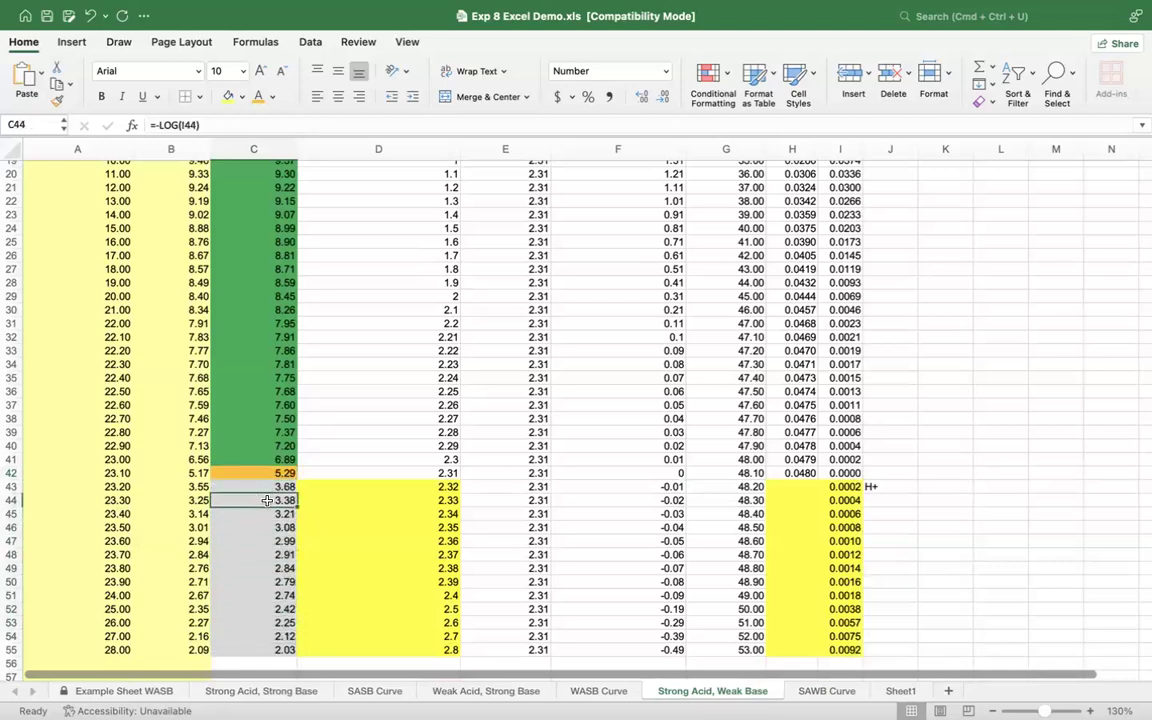
{"action": "scroll", "coordinate": [776, 543], "scroll_direction": "up", "scroll_amount": 5}
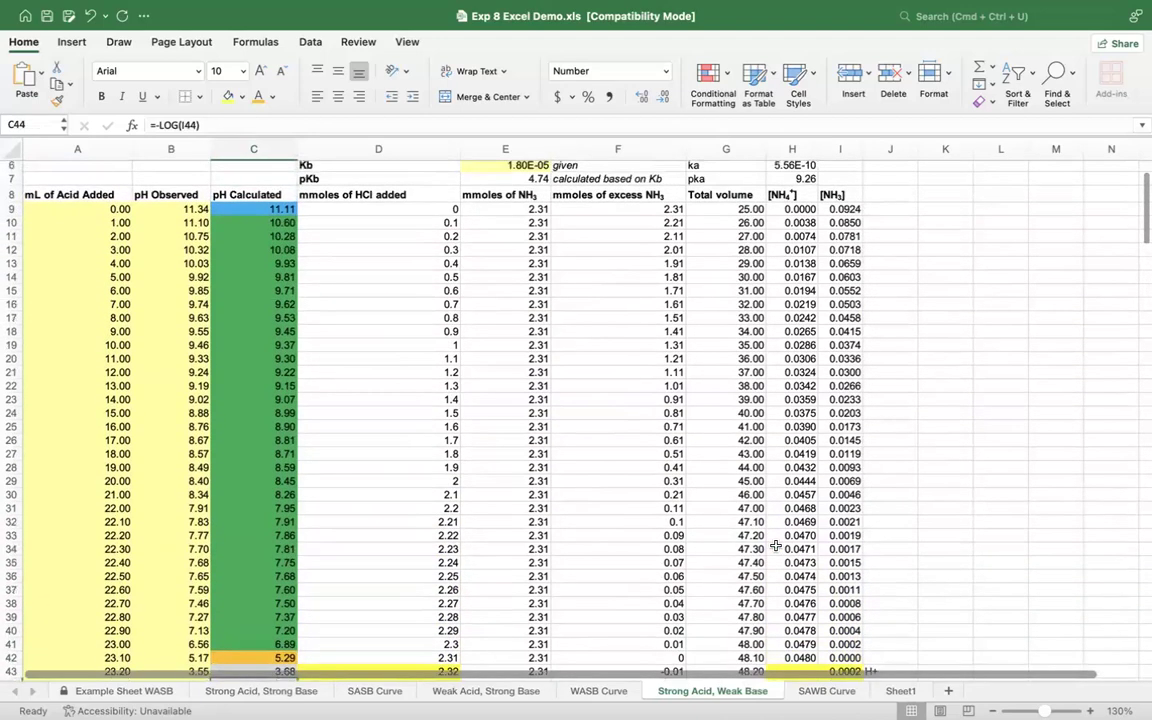
{"action": "scroll", "coordinate": [776, 545], "scroll_direction": "up", "scroll_amount": 2}
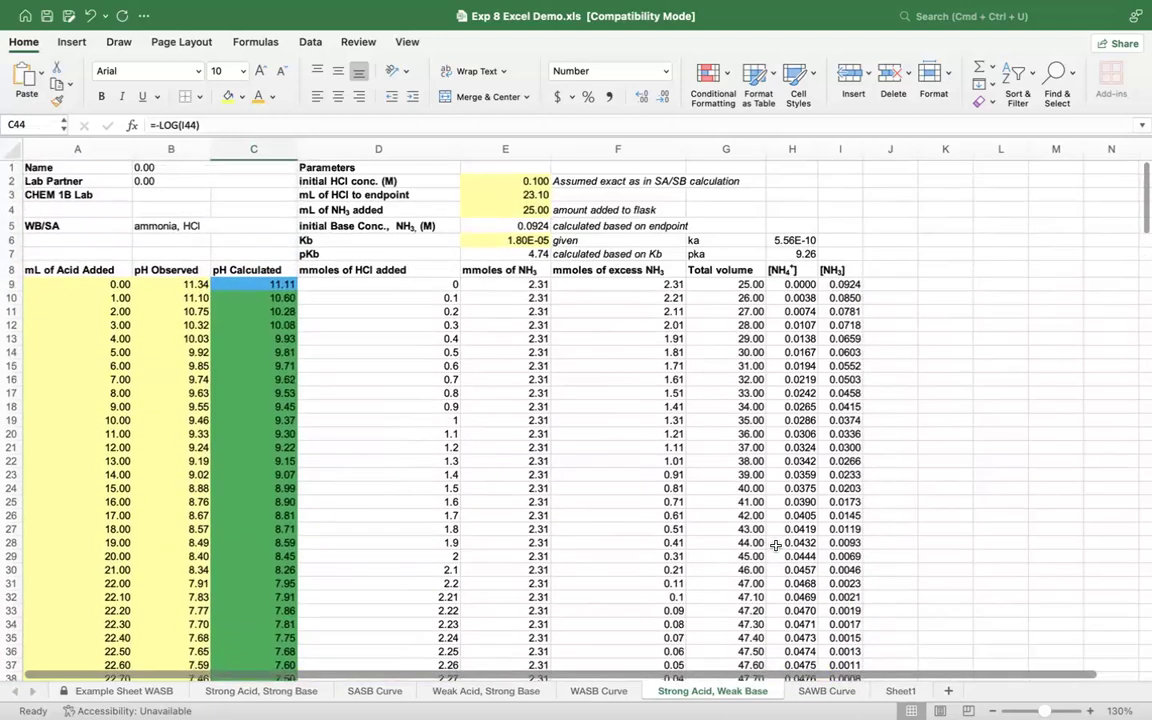